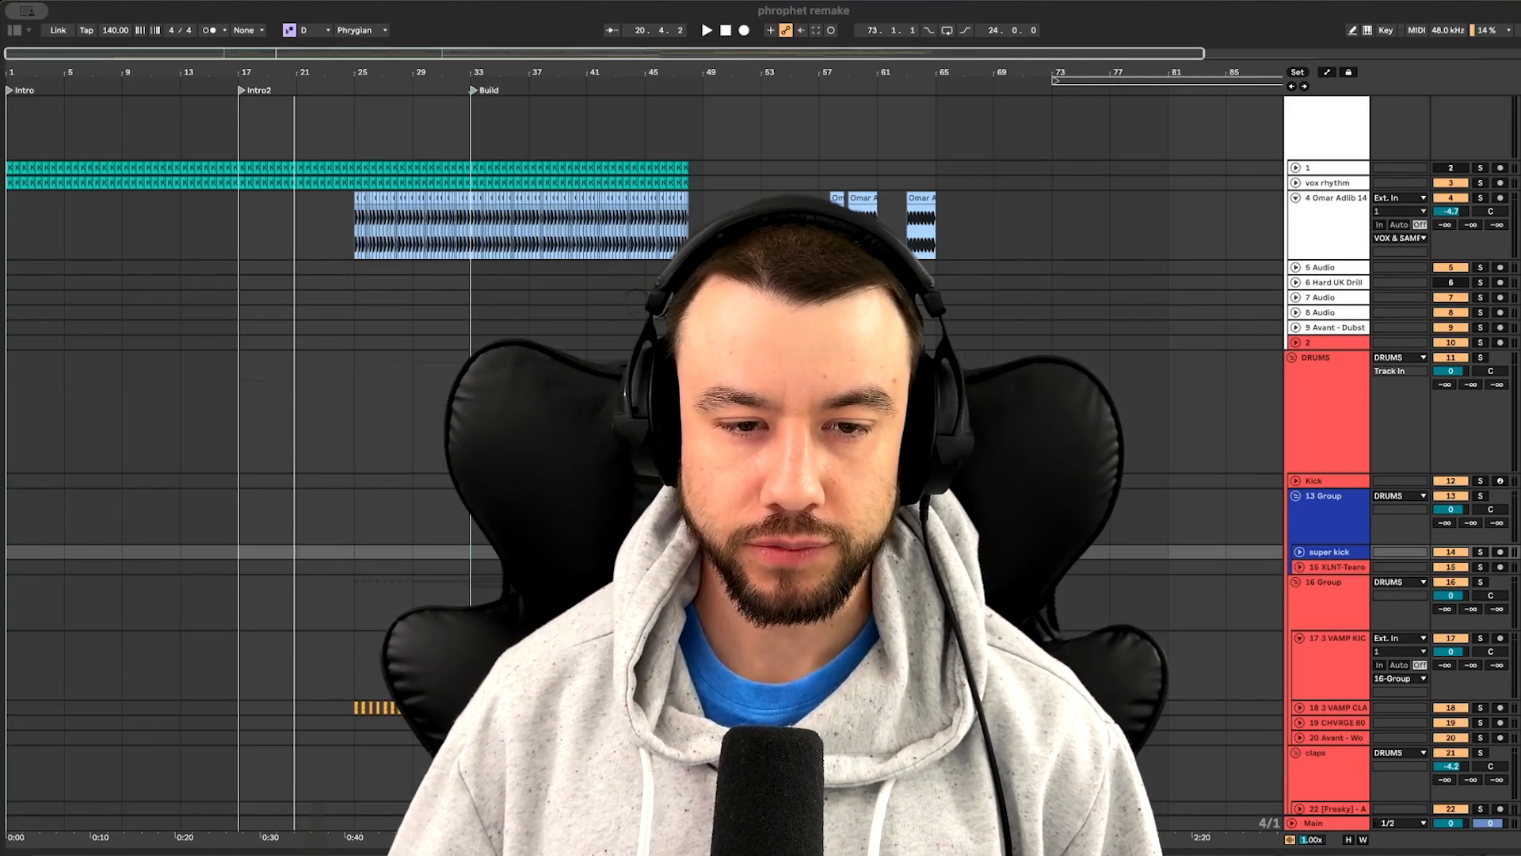
Look over the full arrangement, from the vocal and drum tracks down to the melody, bass layers and lows
scroll(299, 421, "down", 4)
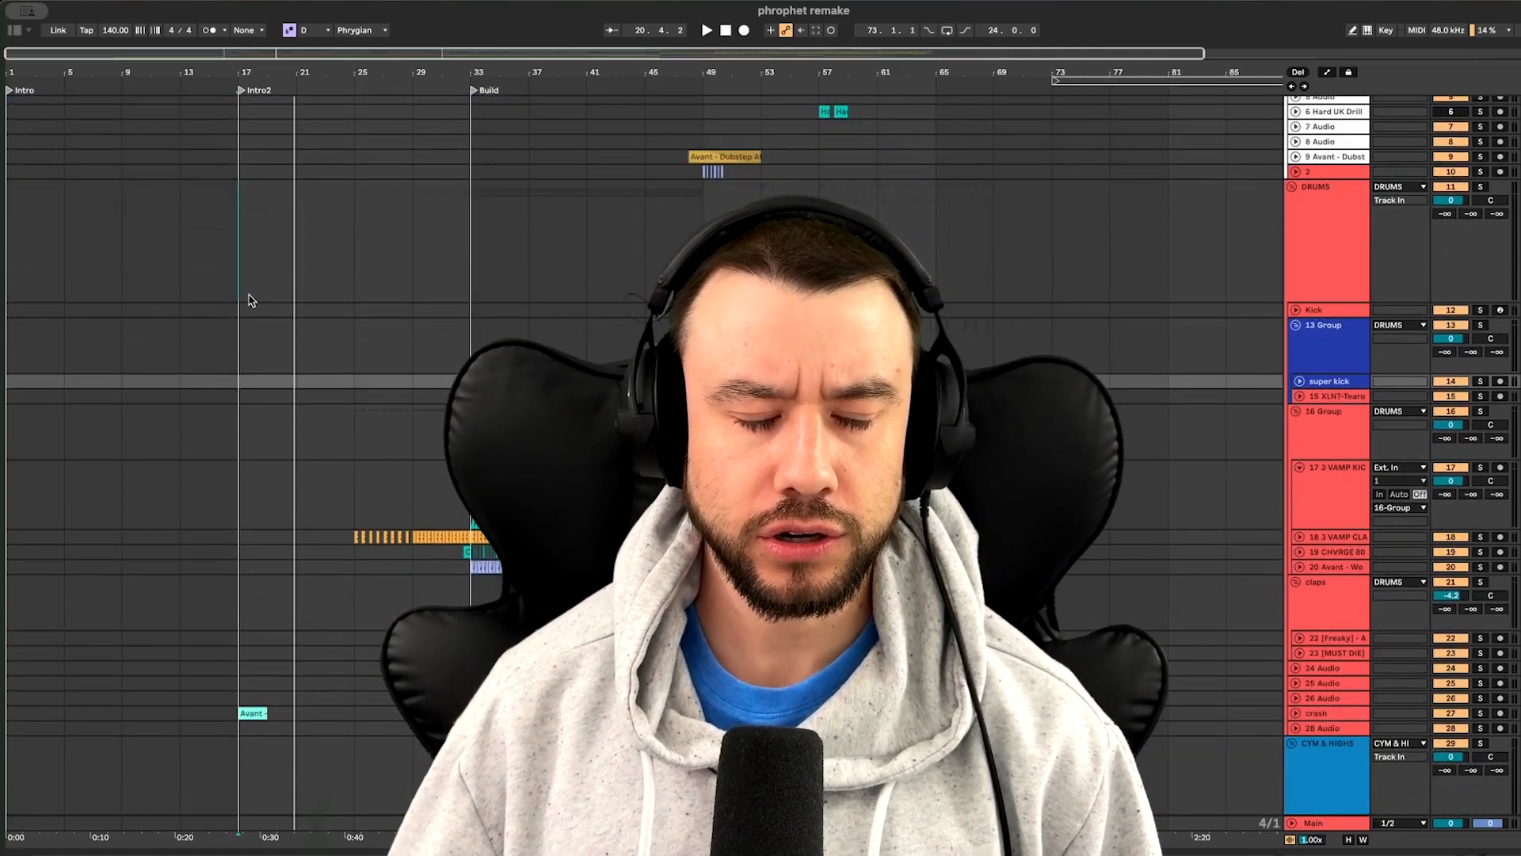
scroll(248, 301, "down", 15)
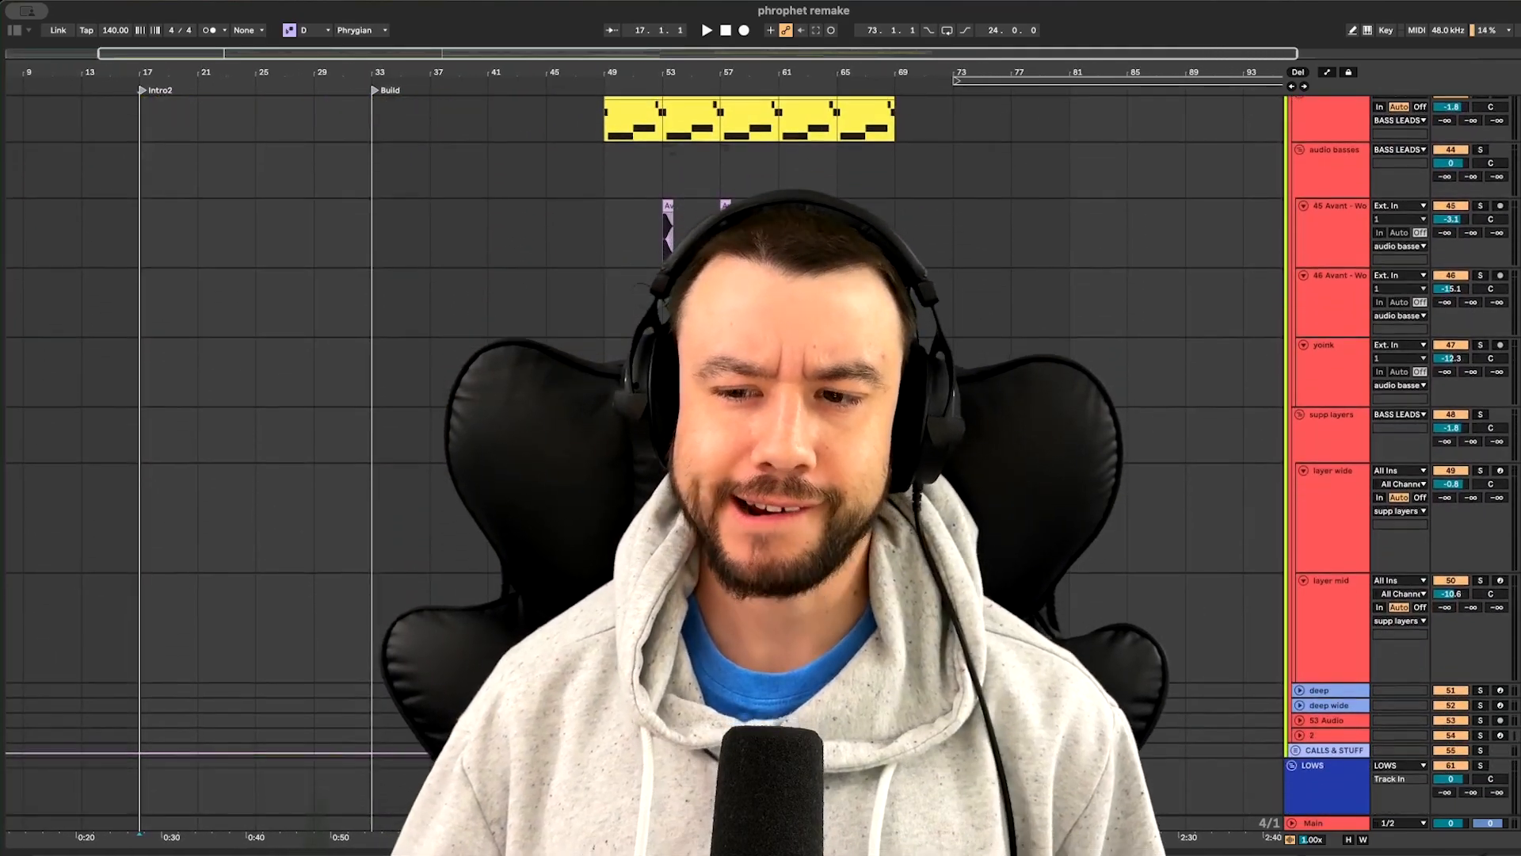
scroll(1133, 494, "down", 1)
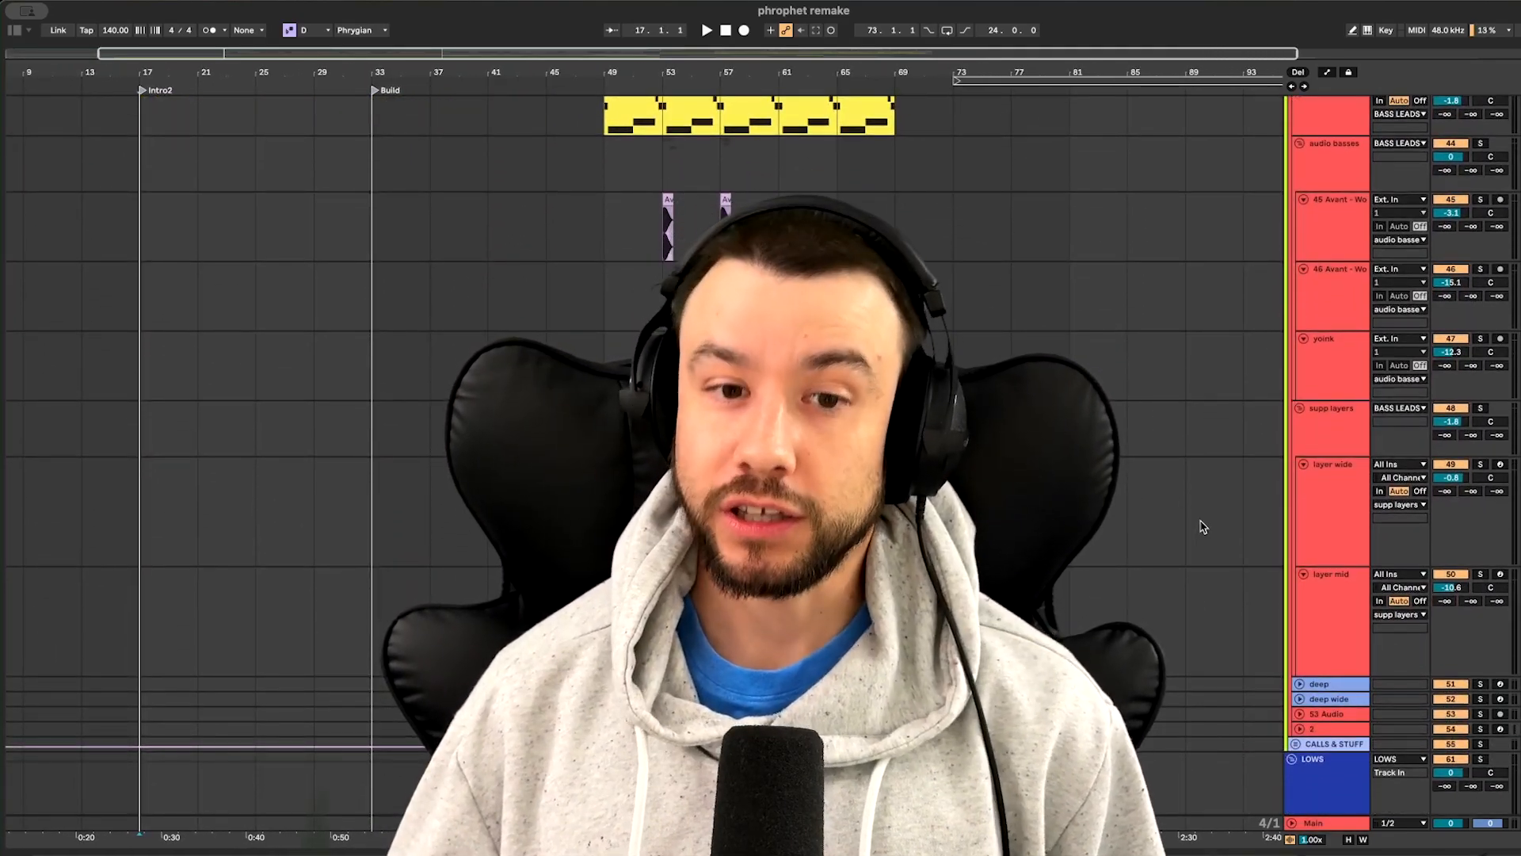
scroll(1200, 526, "up", 8)
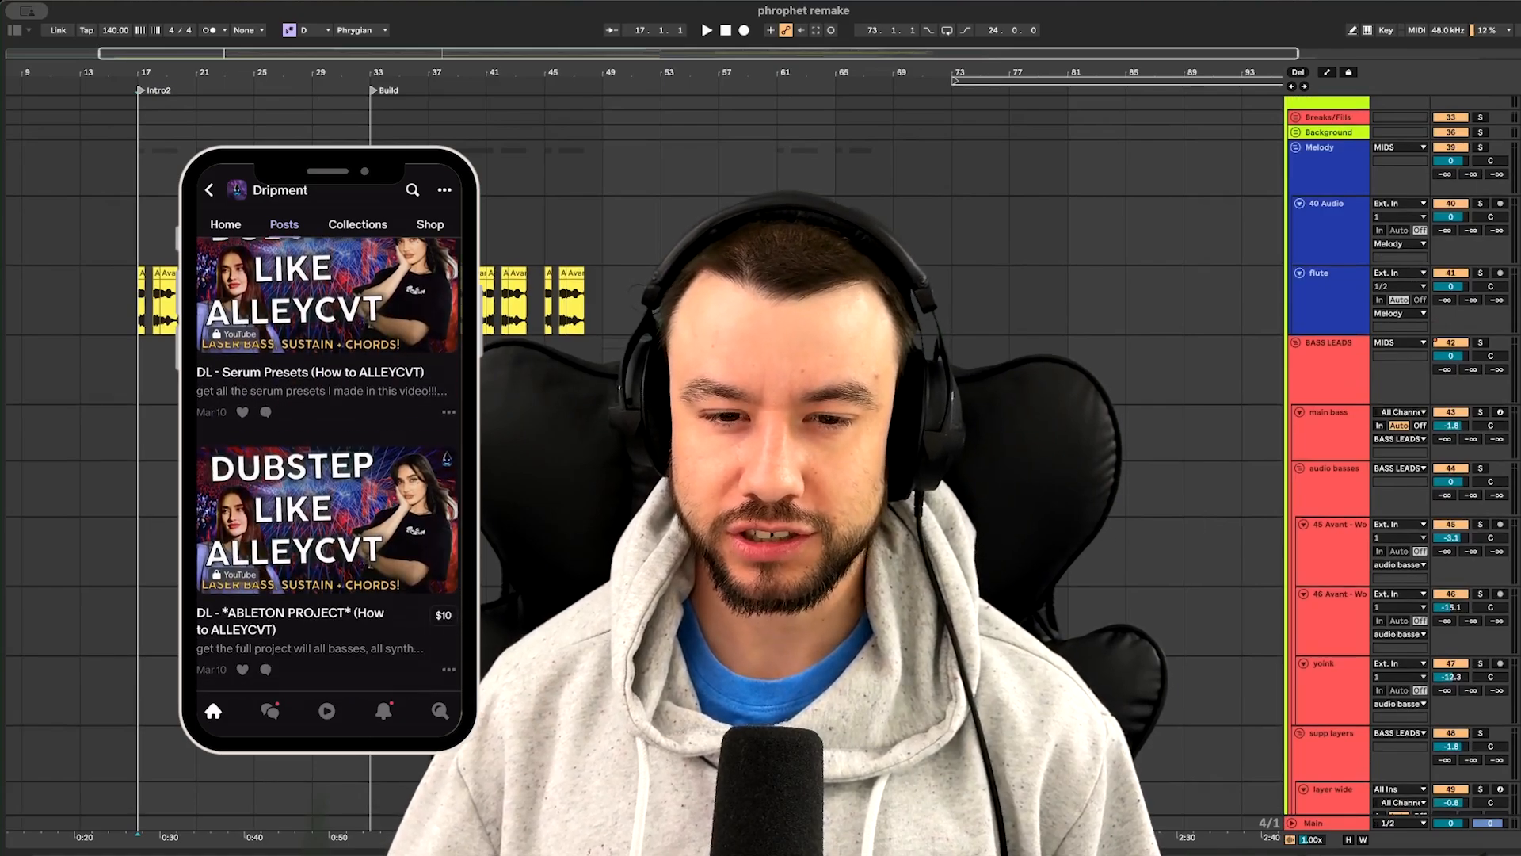
scroll(644, 444, "up", 2)
scroll(644, 443, "left", 2)
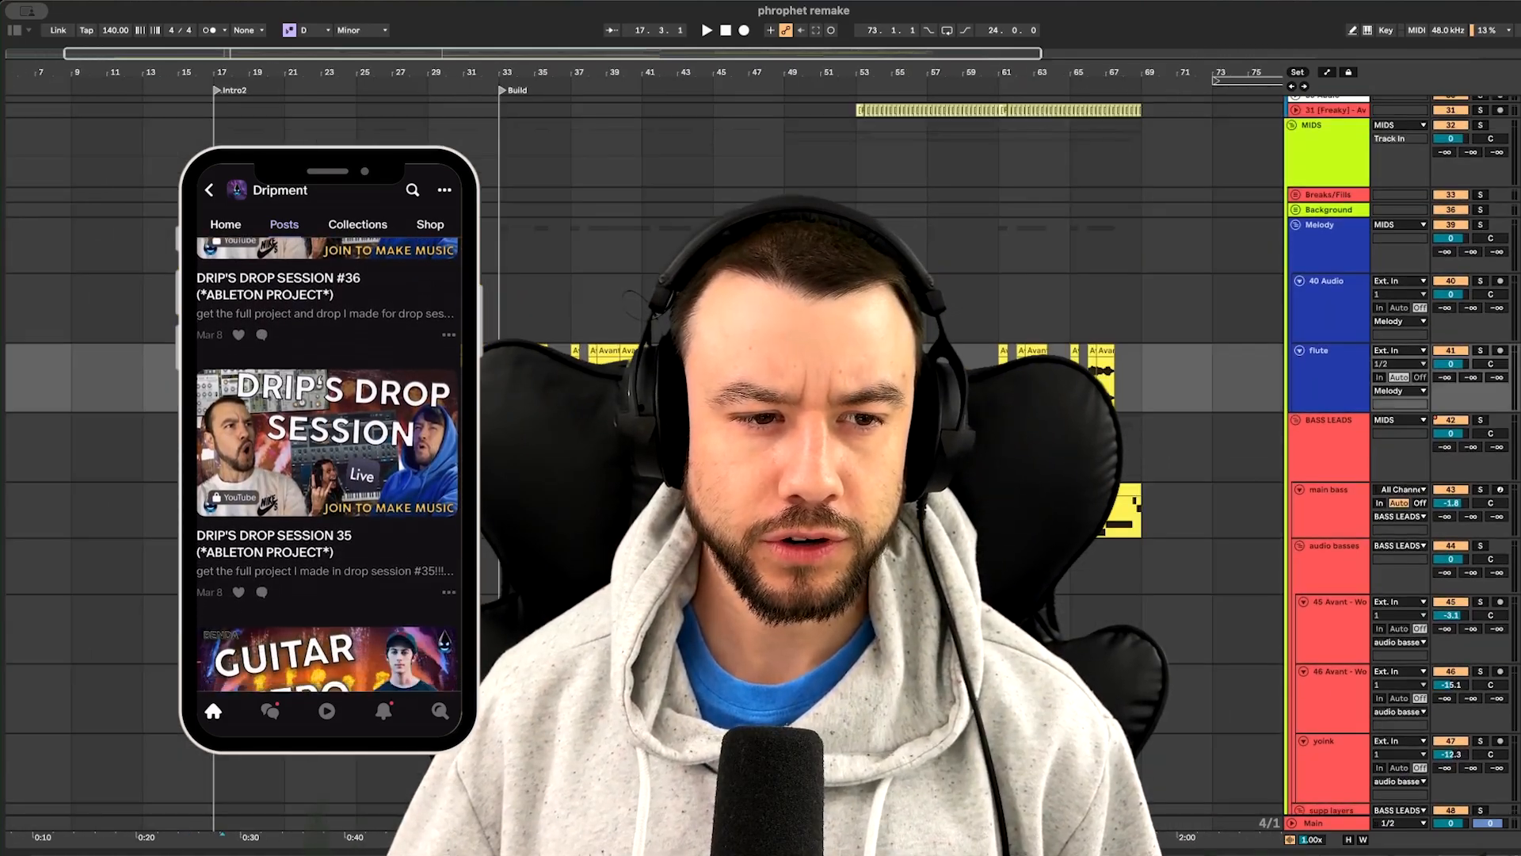
scroll(643, 444, "down", 15)
scroll(644, 443, "right", 1)
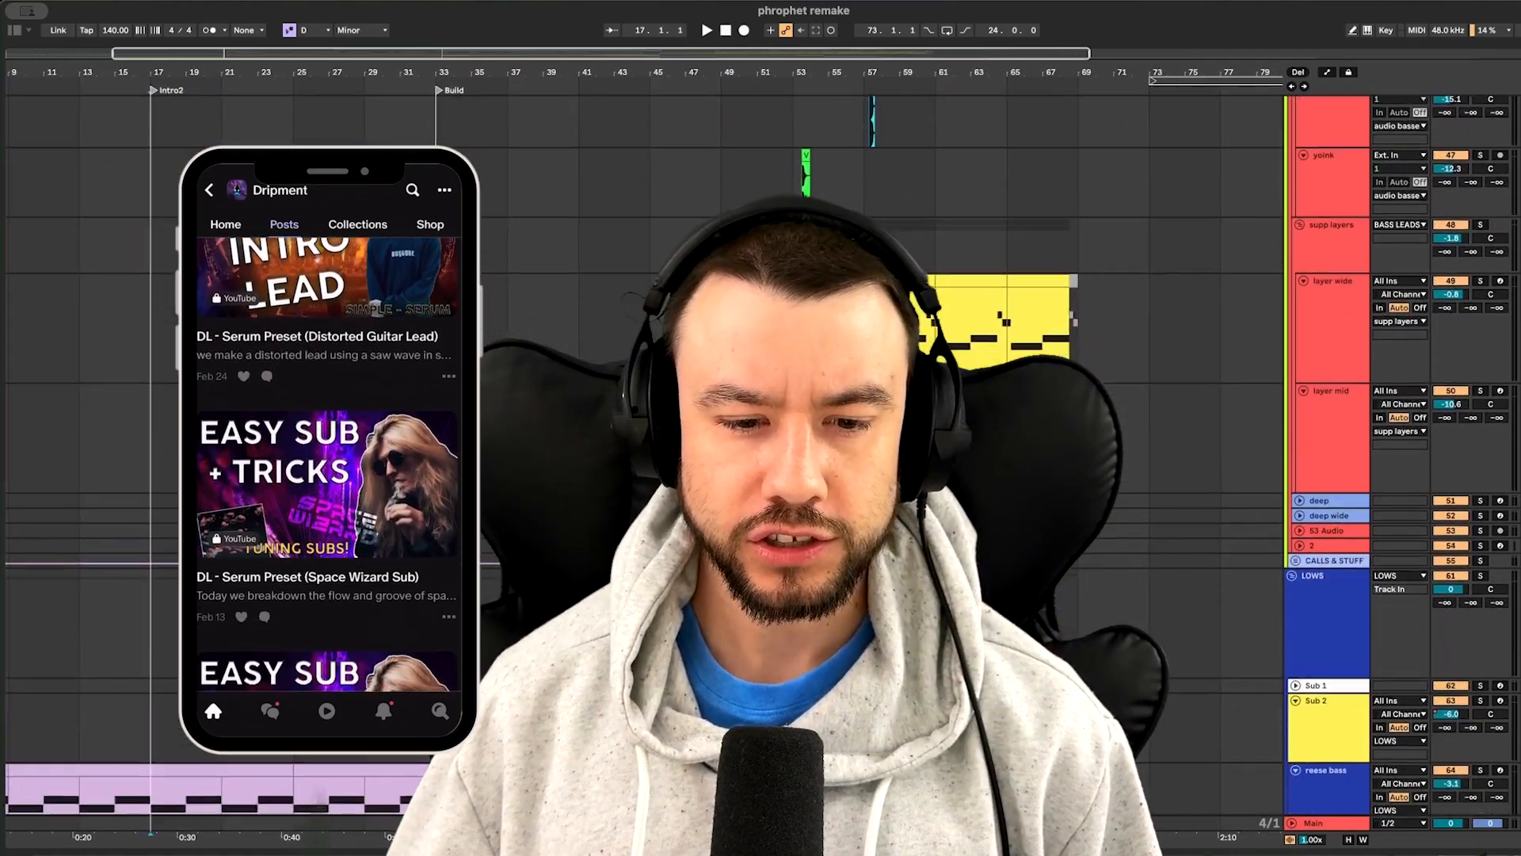
scroll(544, 290, "down", 3)
scroll(545, 291, "down", 4)
scroll(545, 291, "up", 1)
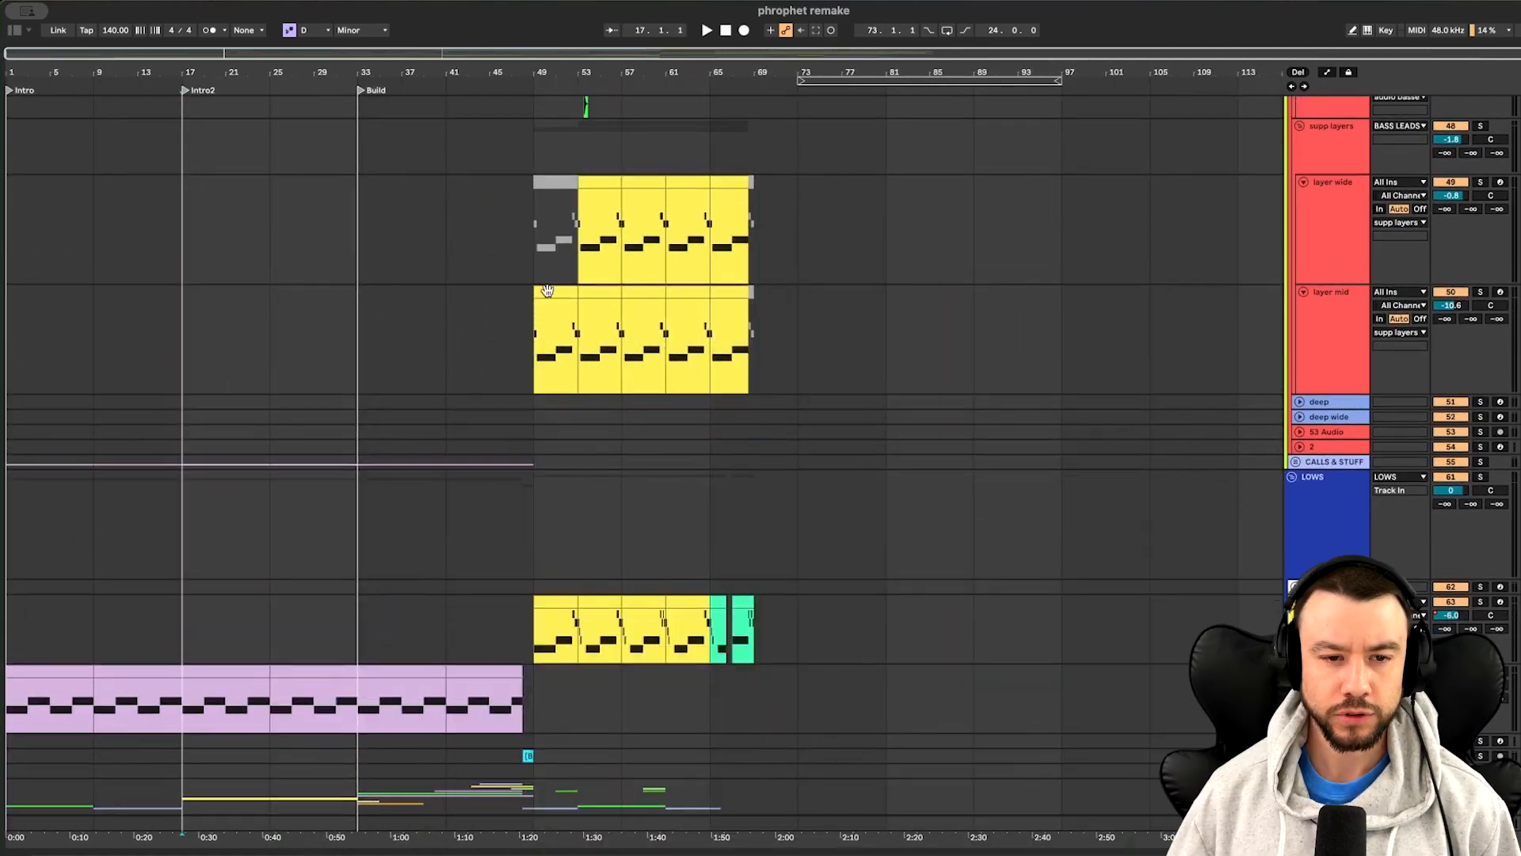
Play the arrangement from the Intro2 marker at bar 17
double_click(544, 291)
key("alt+super+l")
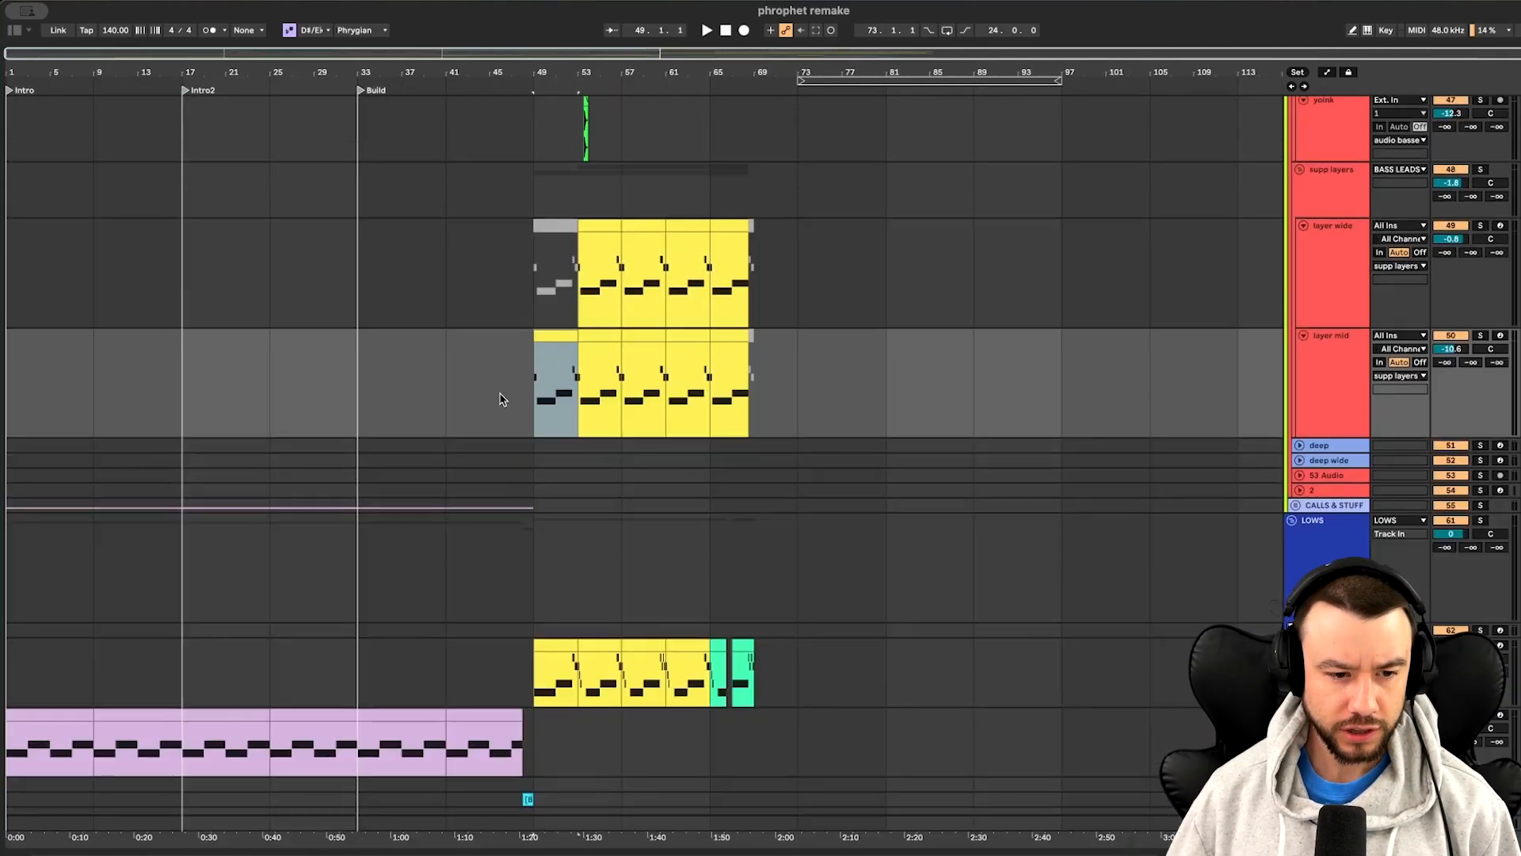
scroll(502, 398, "up", 20)
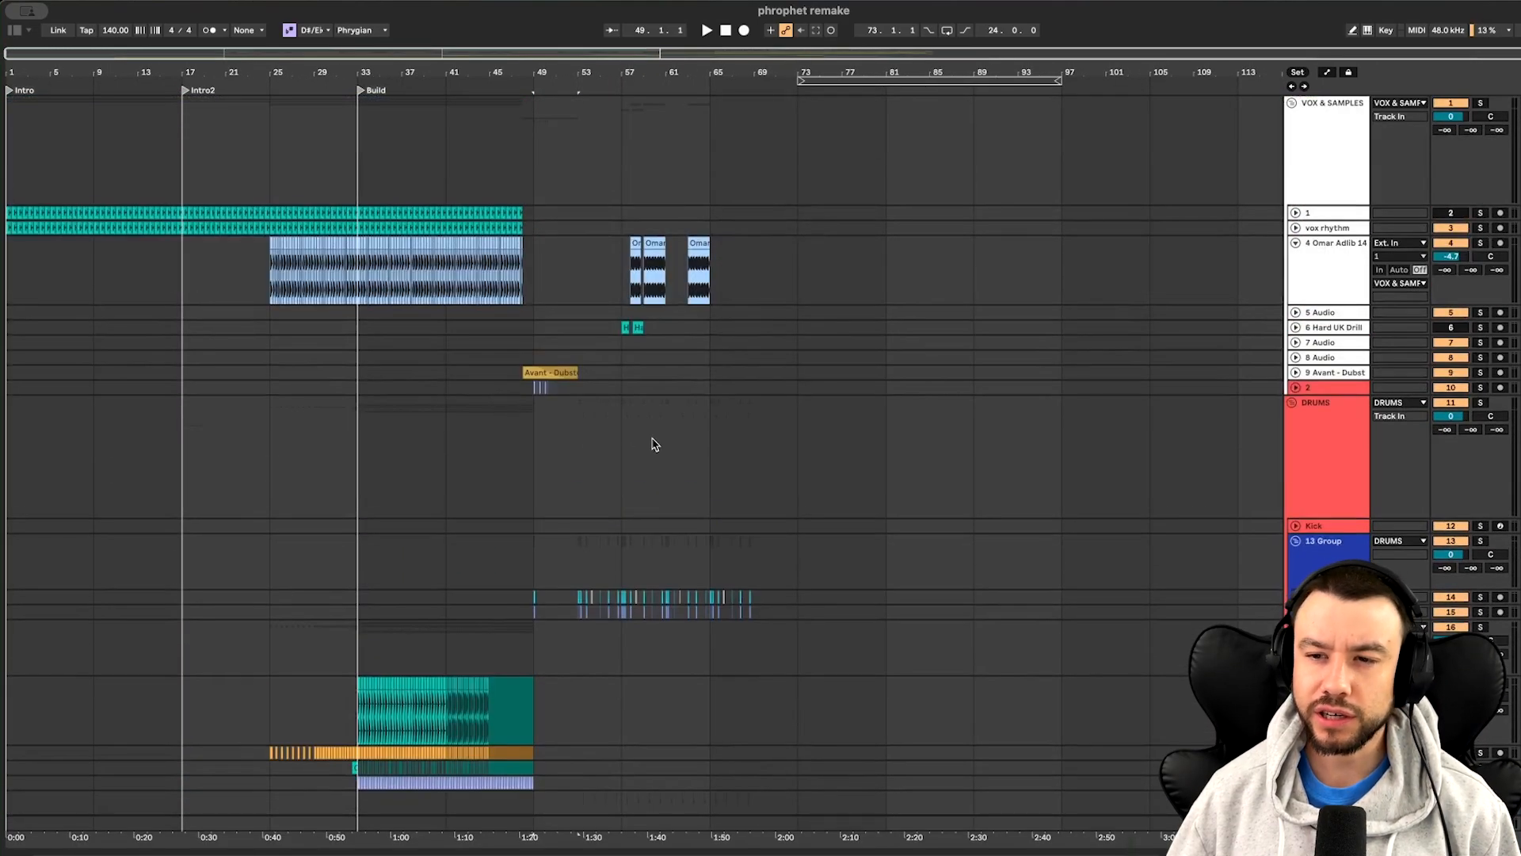
scroll(651, 441, "down", 10)
scroll(651, 441, "up", 3)
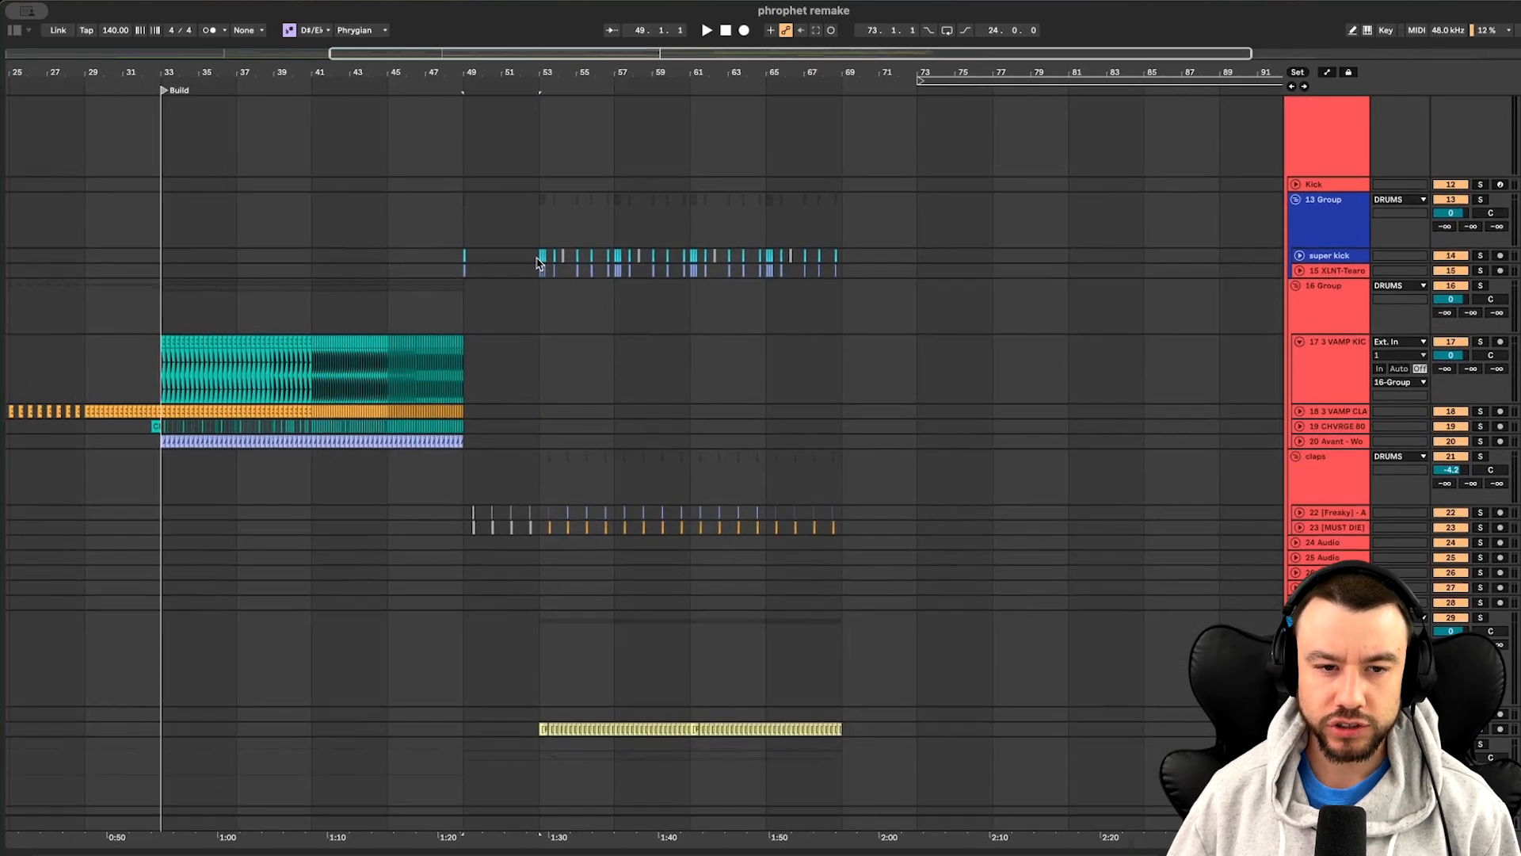
scroll(610, 504, "left", 4)
scroll(347, 314, "up", 2)
left_click(347, 314)
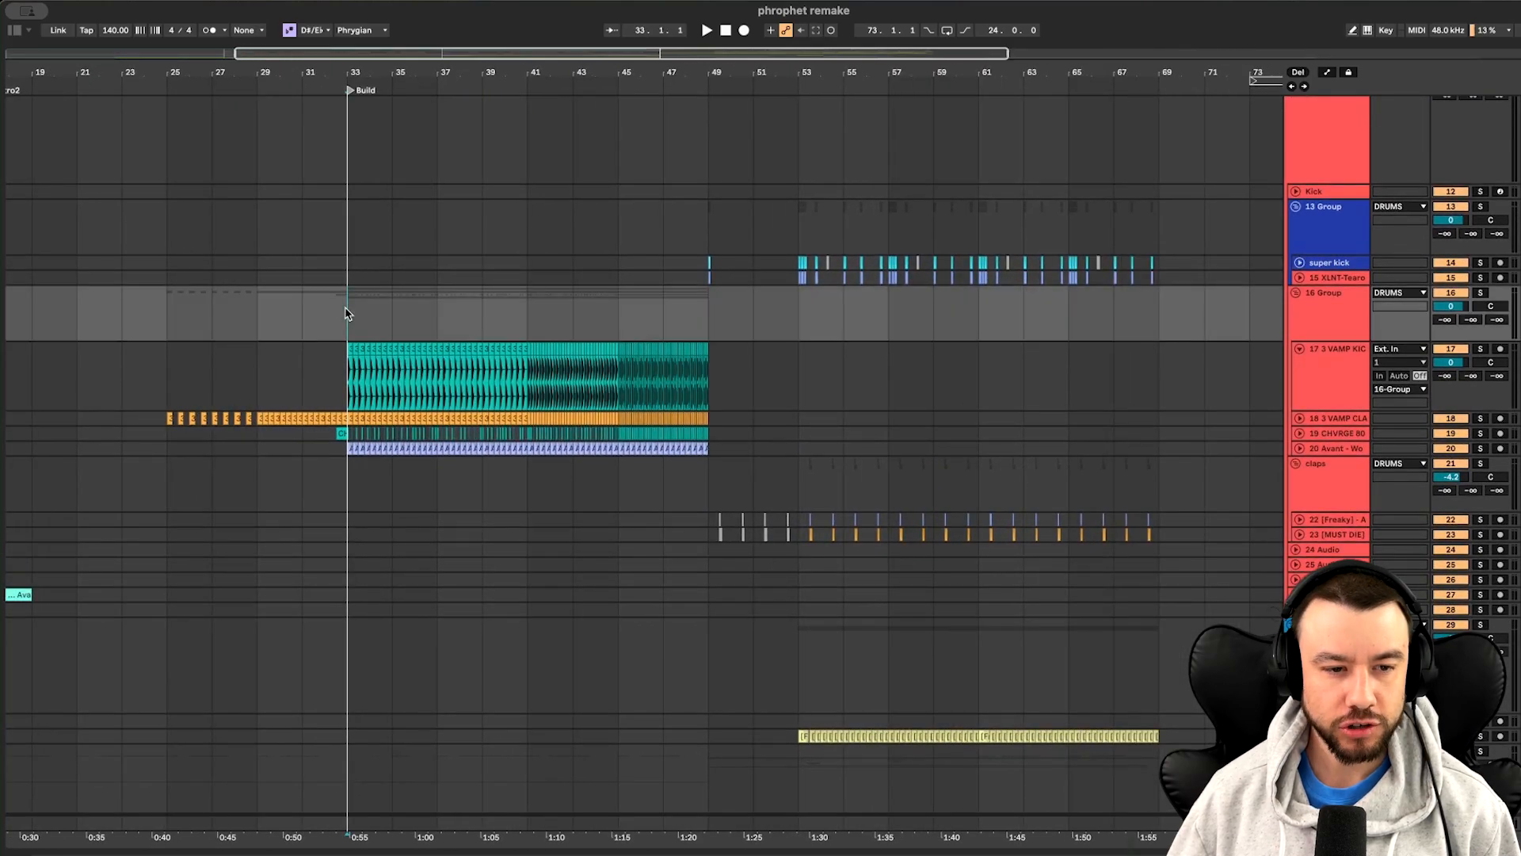
scroll(340, 373, "left", 2)
scroll(254, 339, "down", 2)
left_click(76, 282)
key("space")
Examine the vocal, drum, crash and flute melody clips of the second intro during playback
scroll(72, 293, "left", 5)
scroll(72, 293, "up", 5)
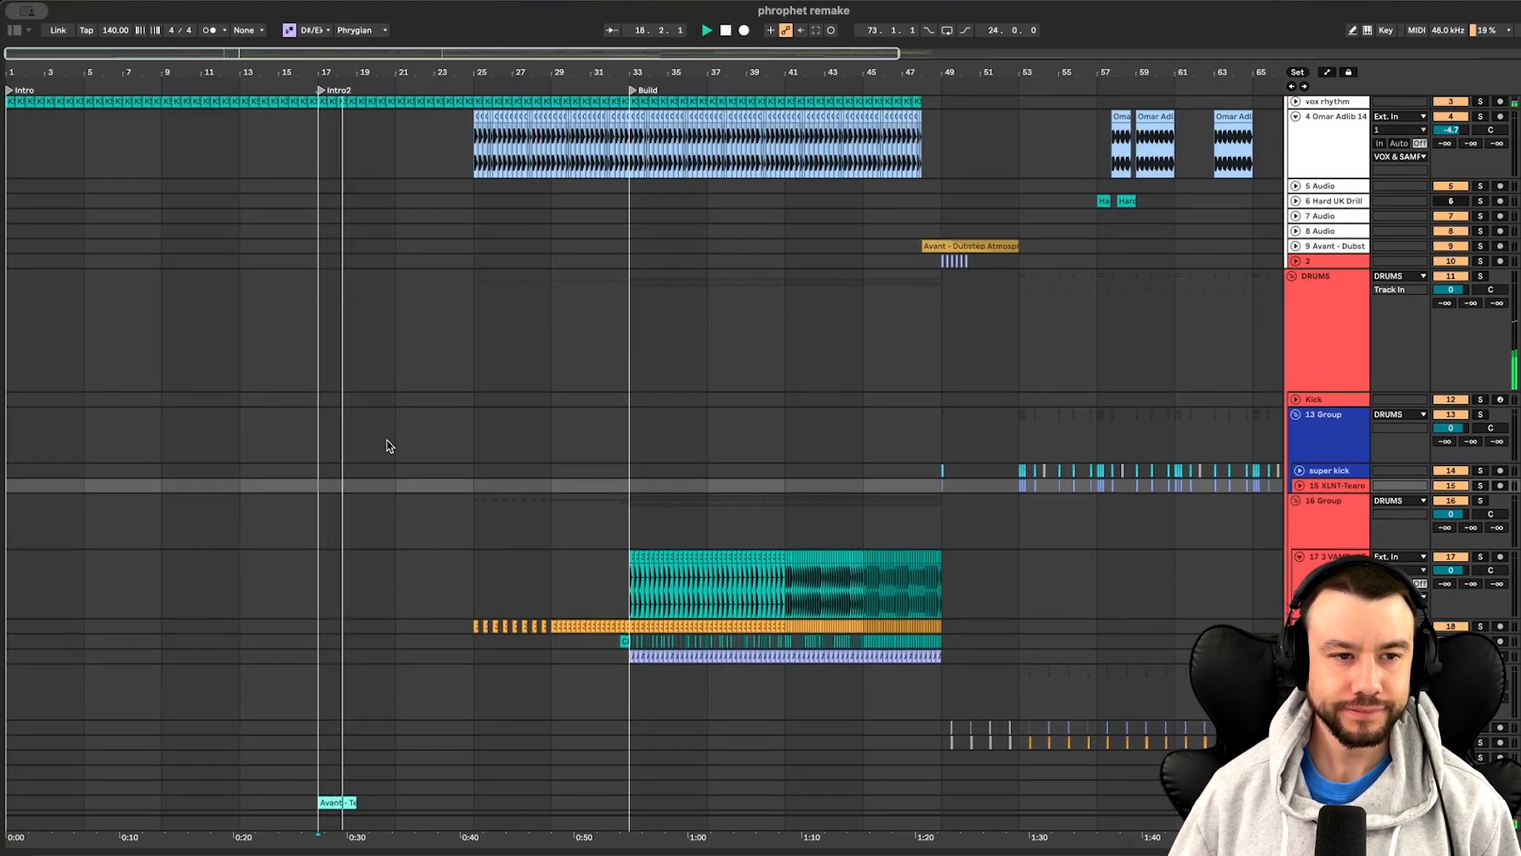
scroll(388, 446, "up", 3)
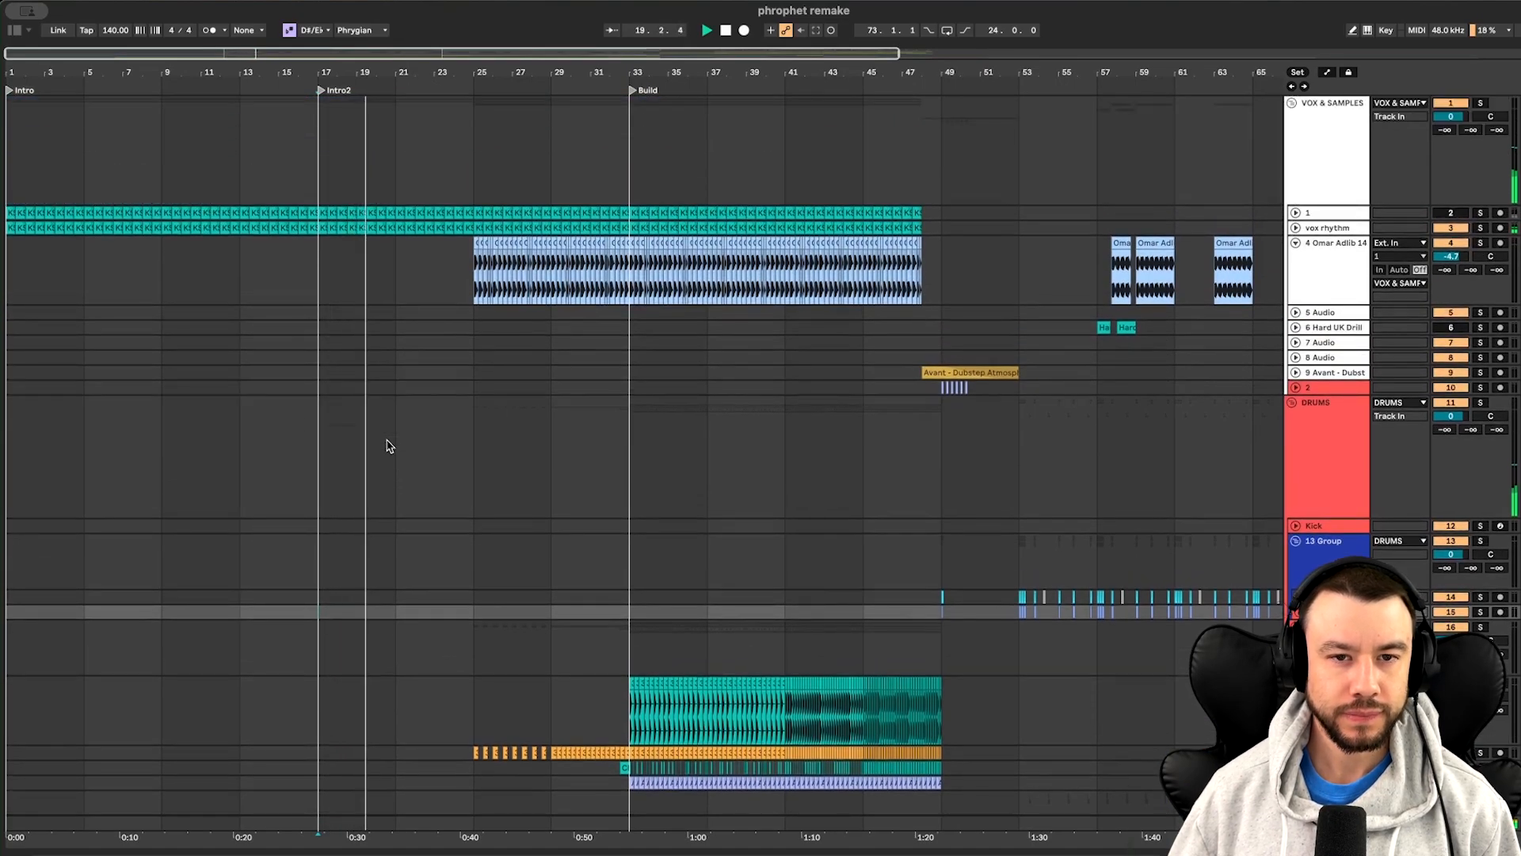
scroll(388, 446, "down", 10)
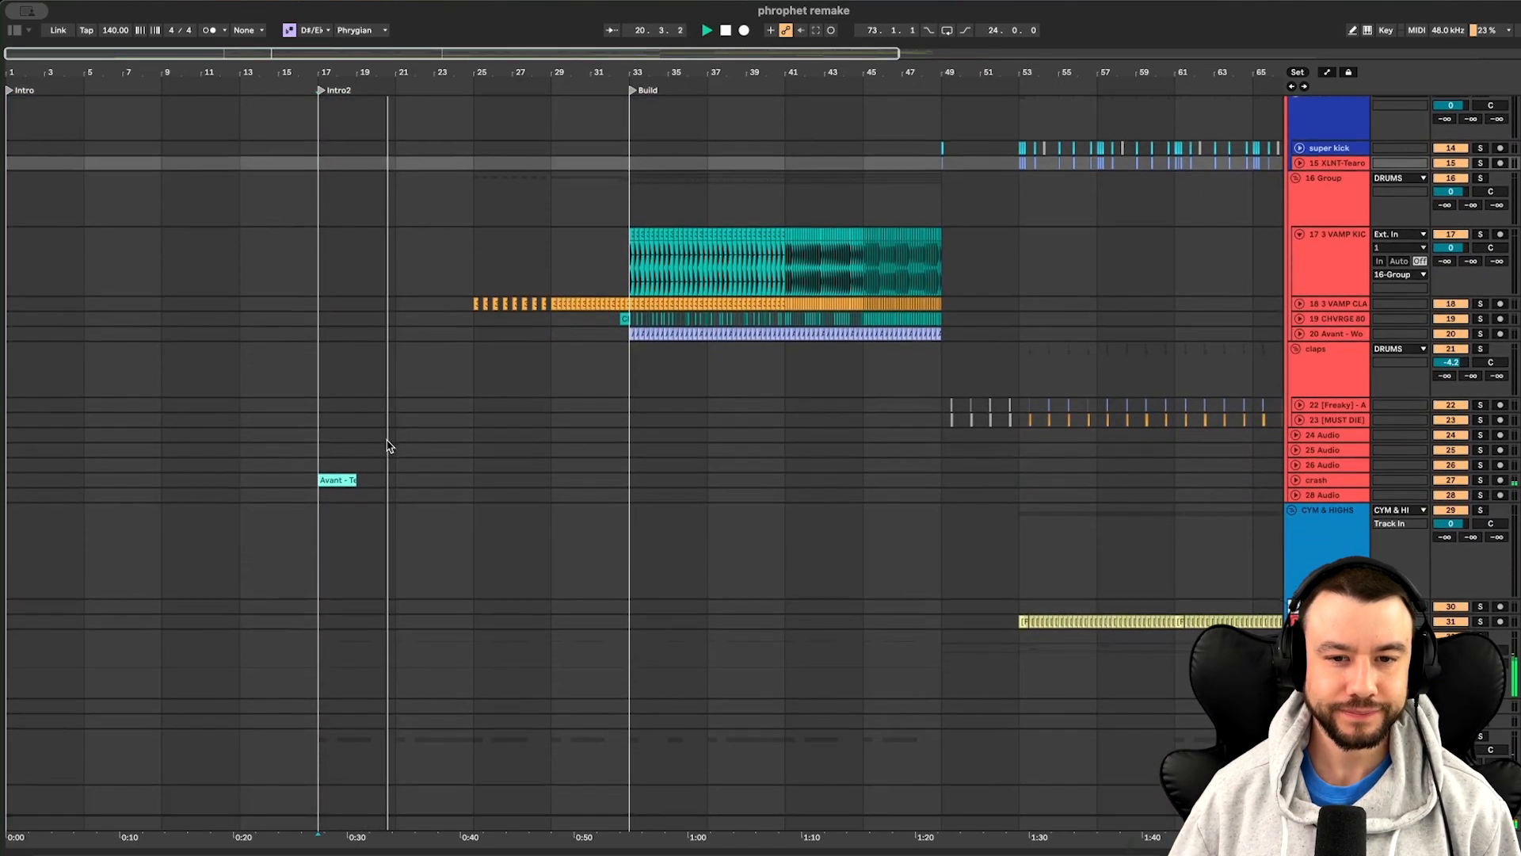
scroll(389, 446, "down", 2)
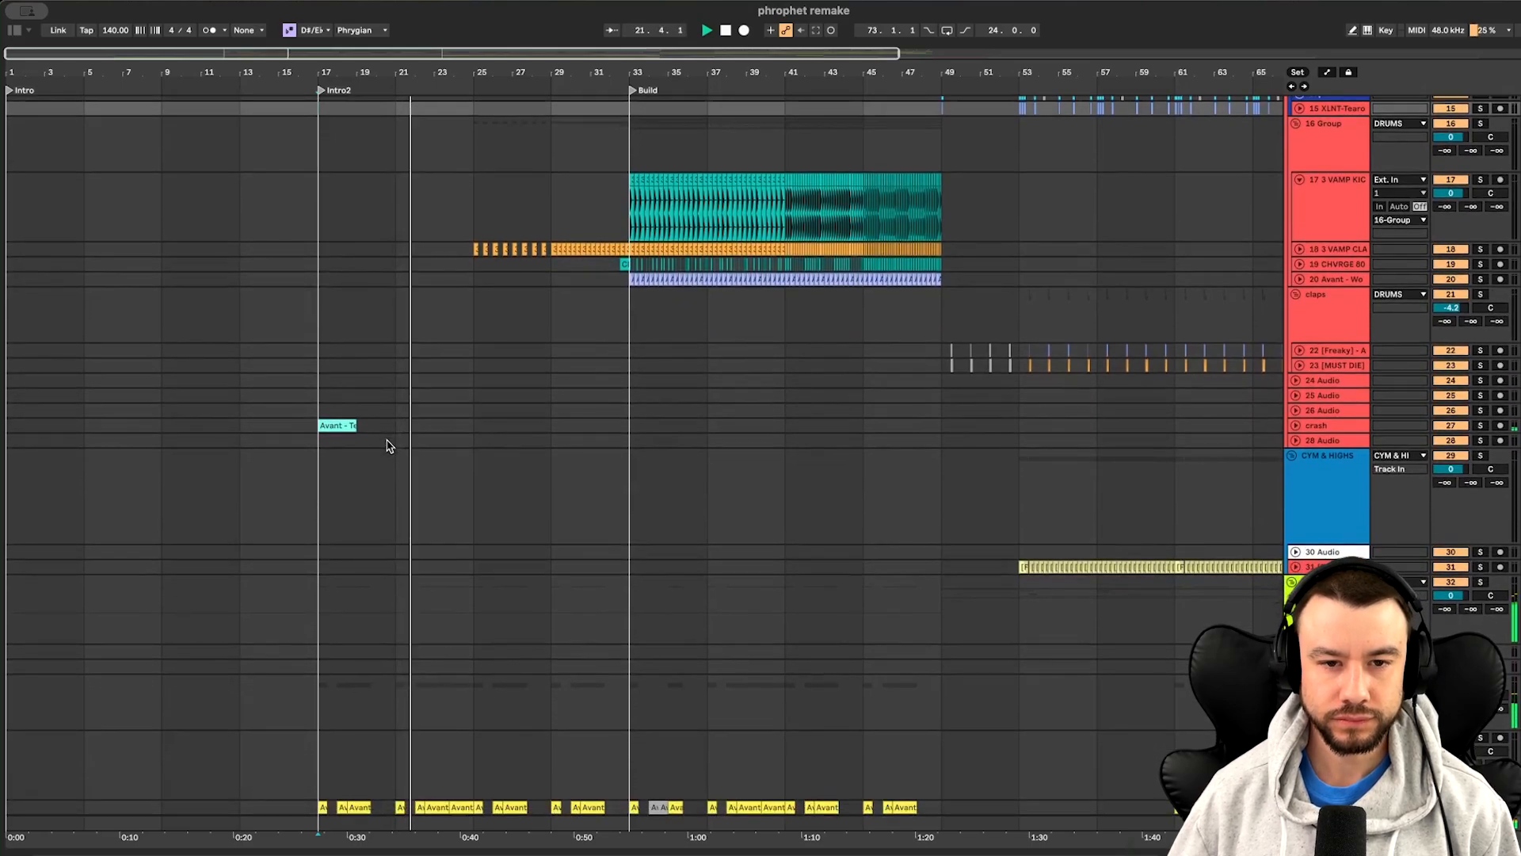
scroll(388, 447, "down", 8)
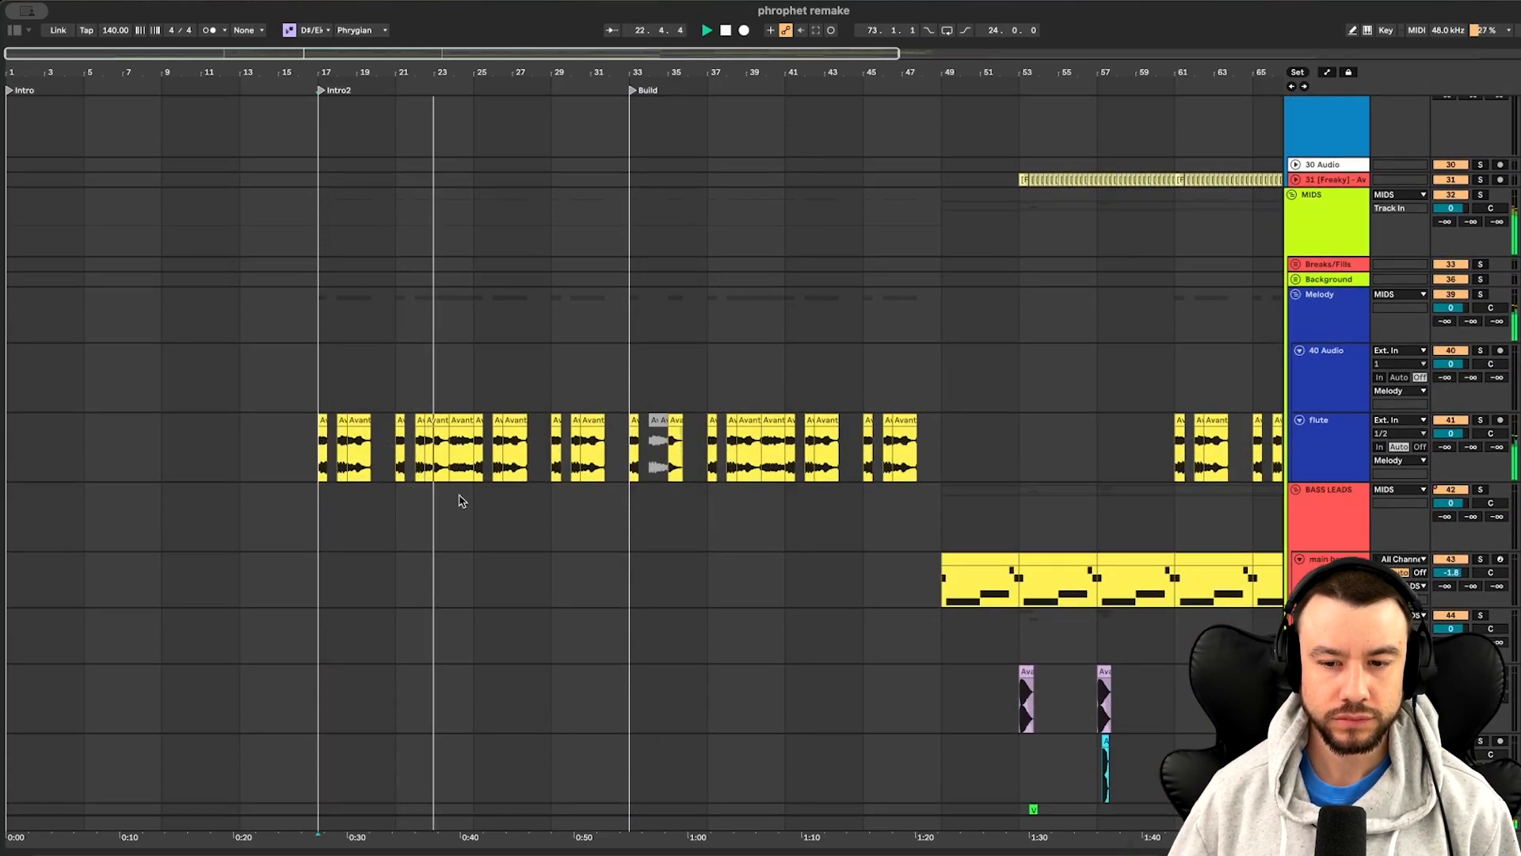
scroll(458, 500, "up", 5)
scroll(459, 501, "down", 2)
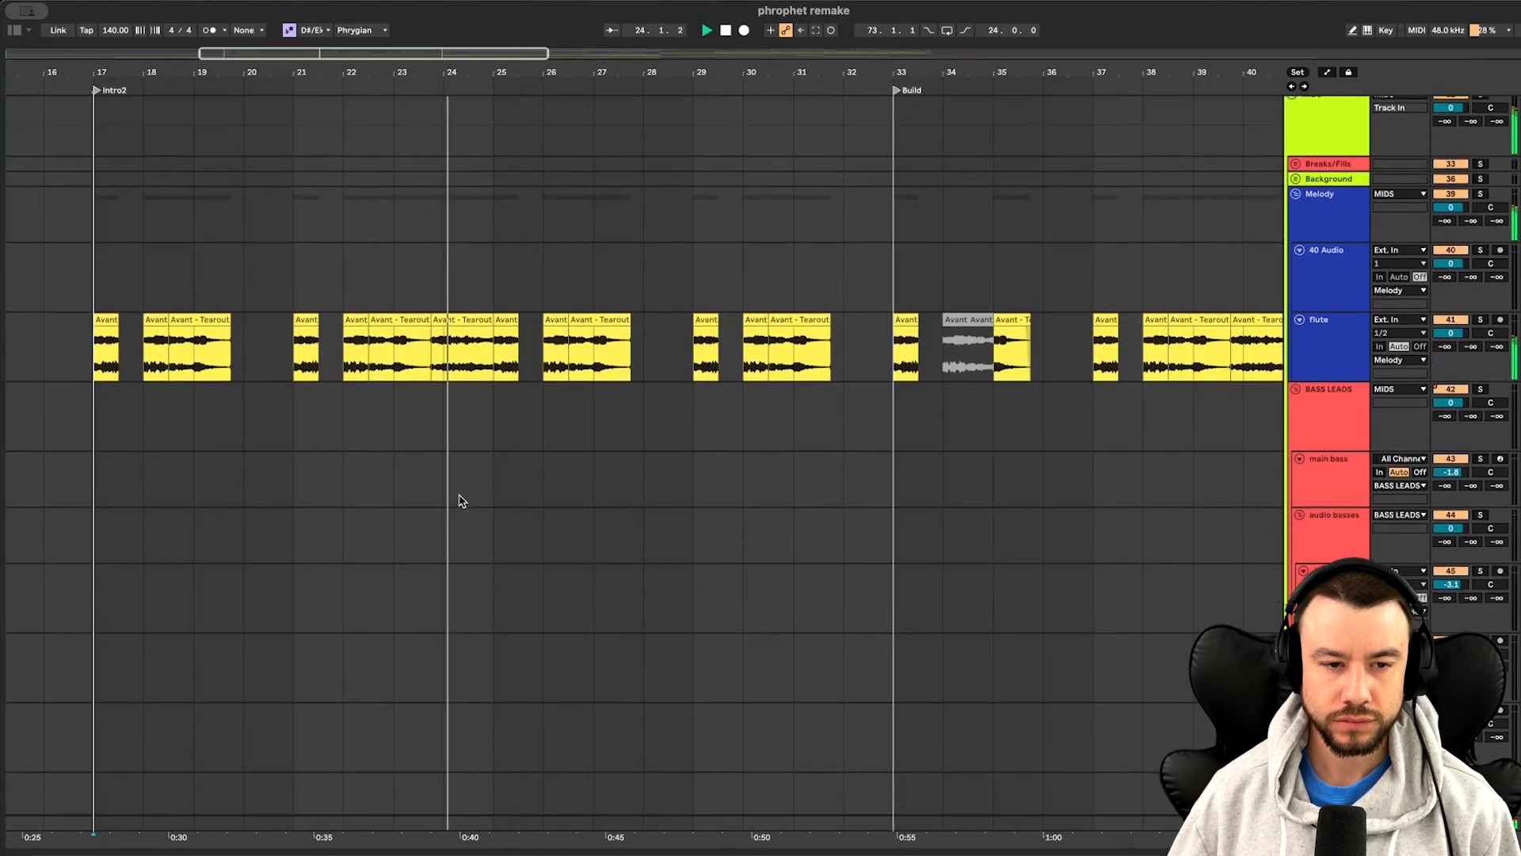
scroll(460, 501, "down", 3)
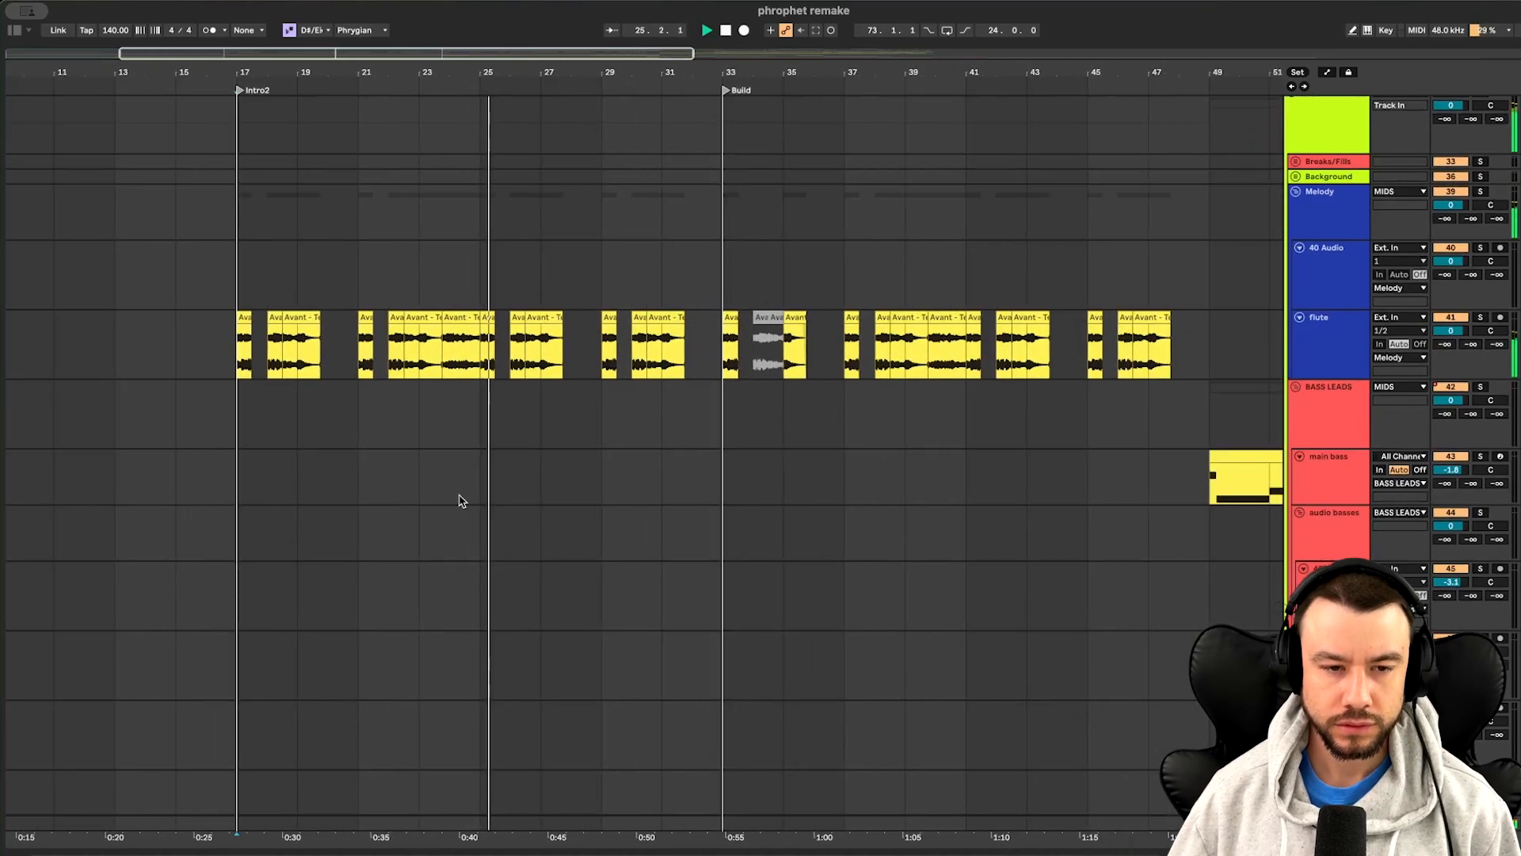
scroll(462, 501, "up", 2)
scroll(462, 501, "up", 3)
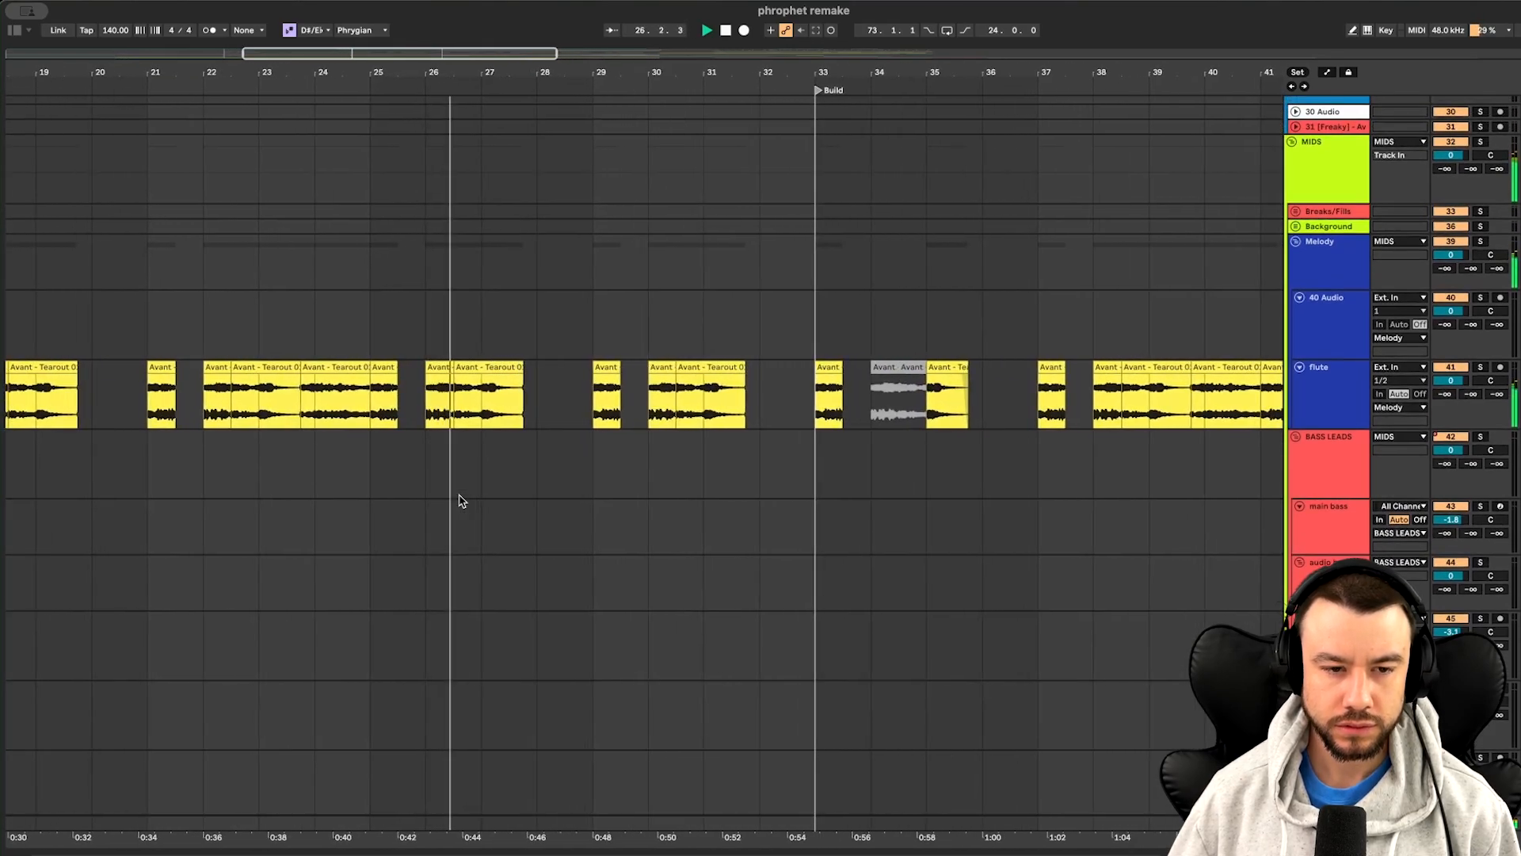
Examine the reese bass, build-up drums and riser clips leading into the Build section during playback
scroll(461, 500, "down", 6)
scroll(462, 501, "down", 10)
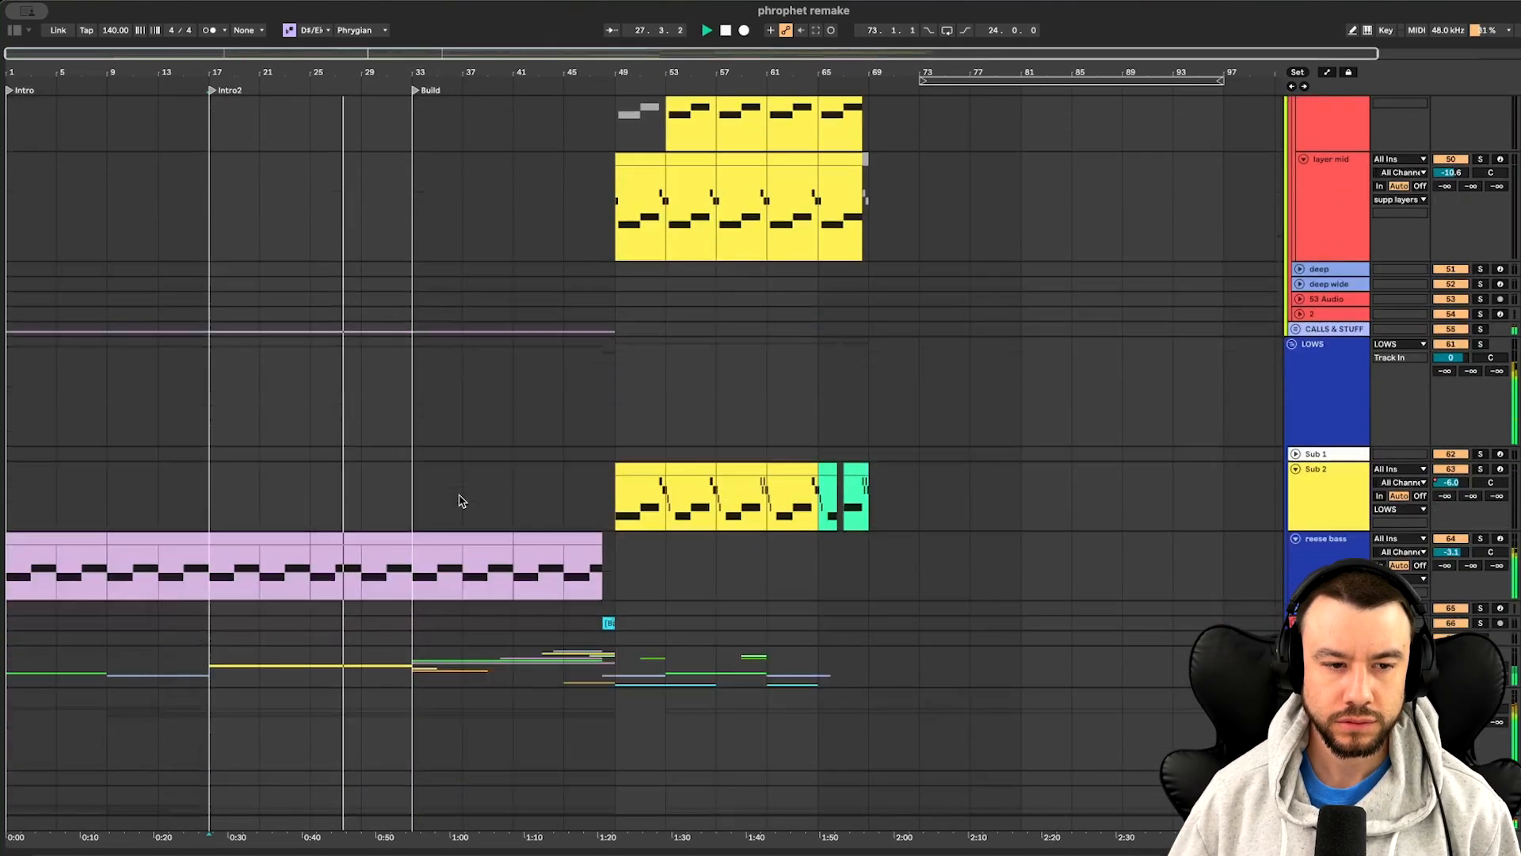
scroll(372, 519, "up", 12)
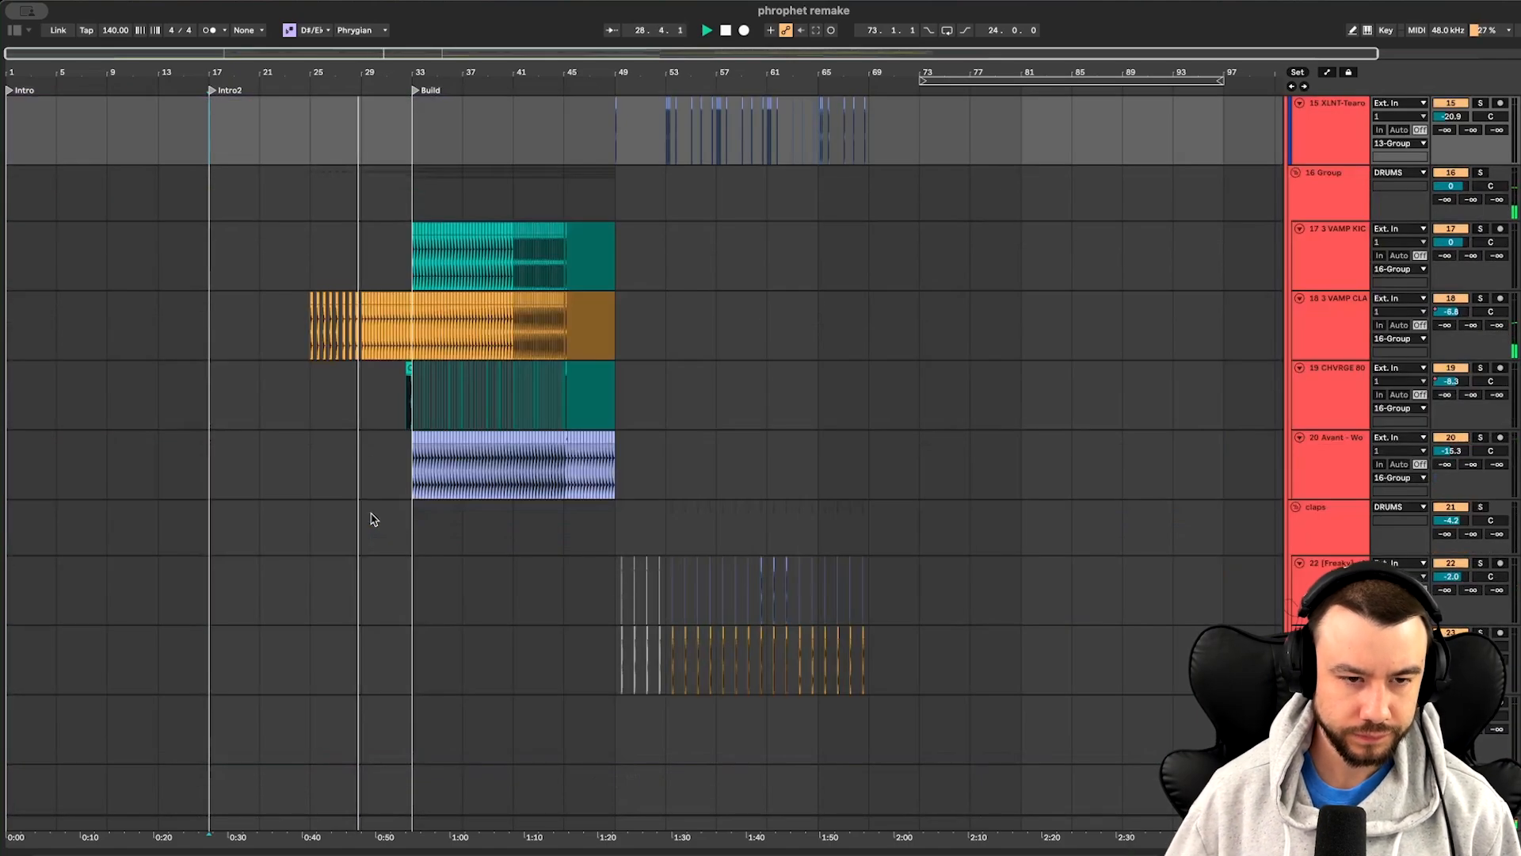
scroll(372, 519, "down", 10)
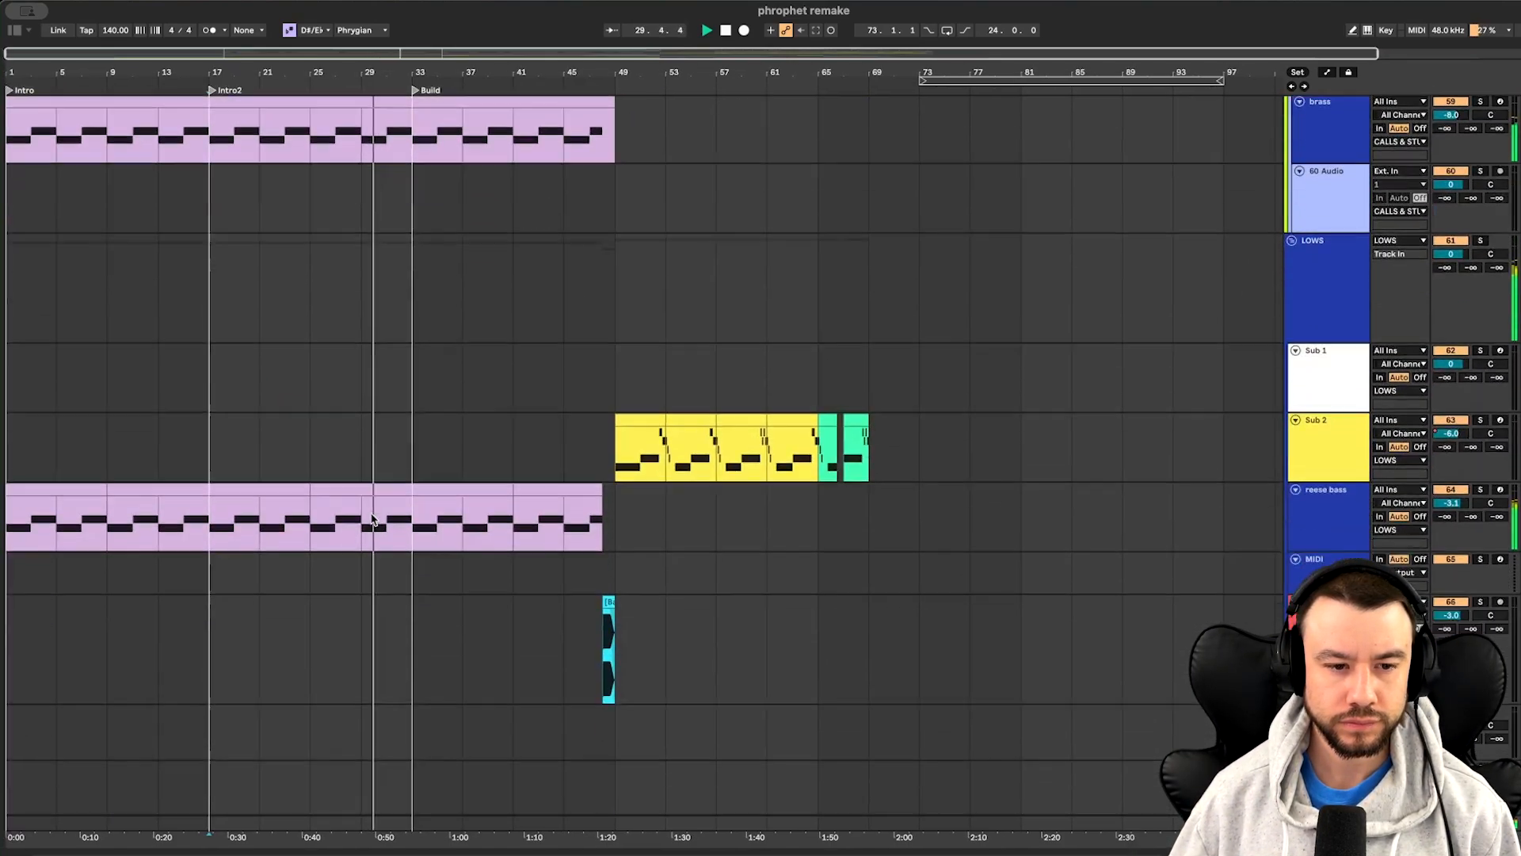
scroll(373, 519, "down", 1)
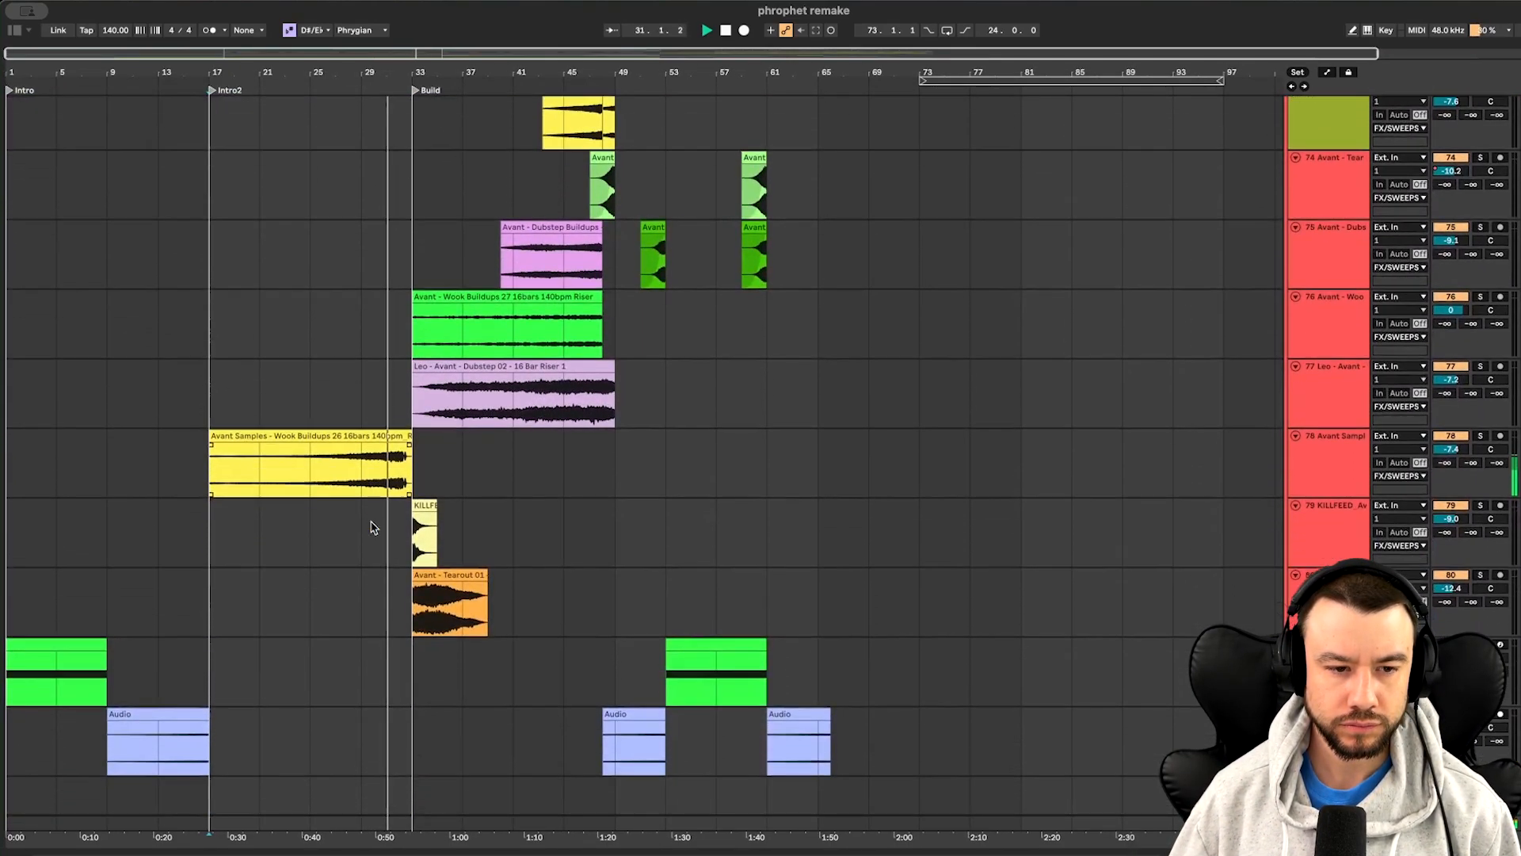
scroll(374, 555, "up", 2)
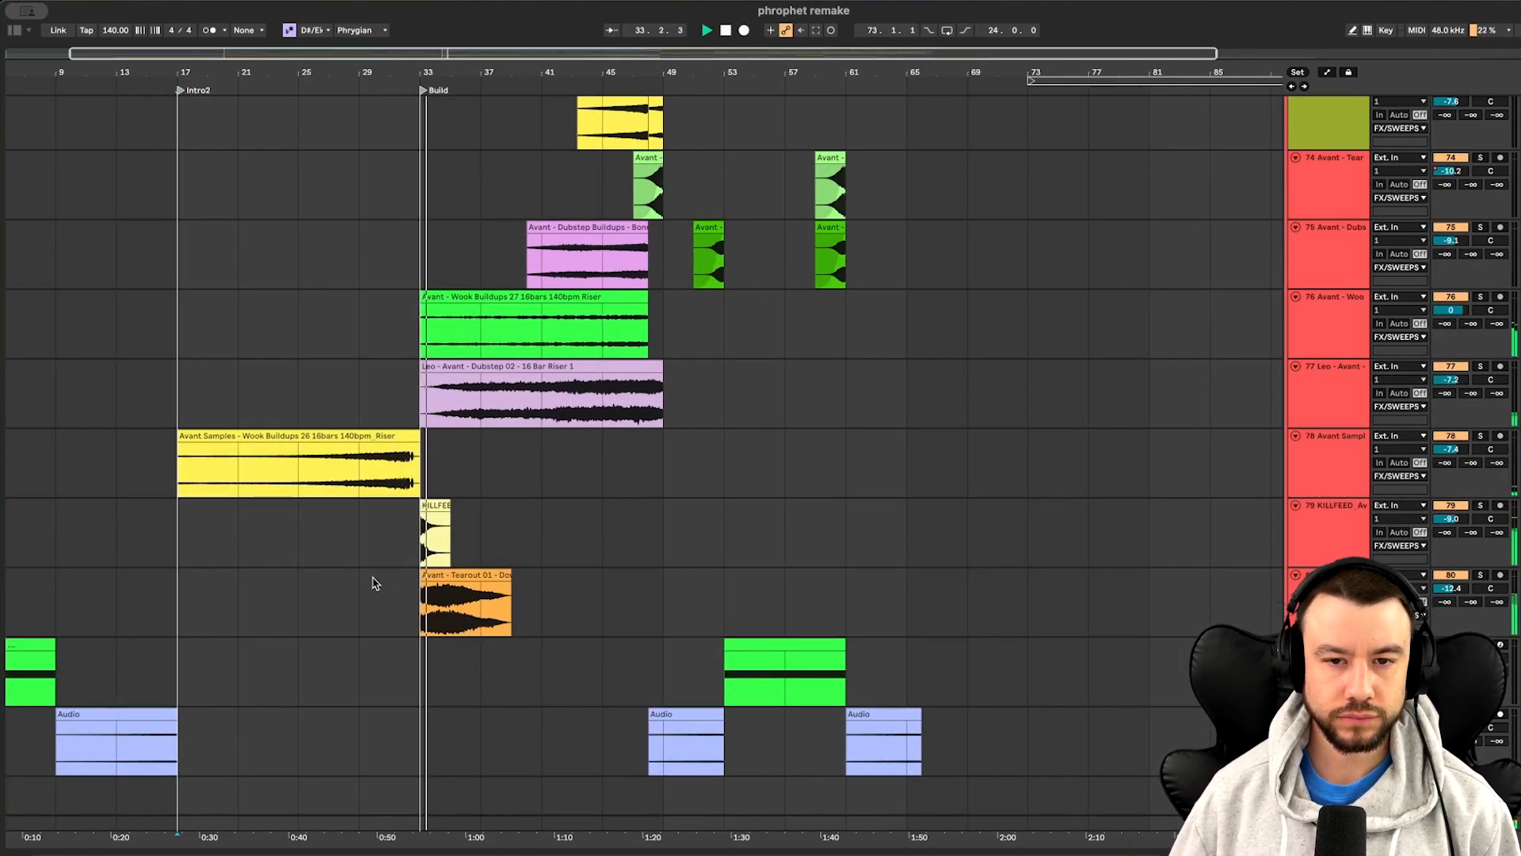
scroll(373, 584, "down", 2)
scroll(467, 648, "up", 1)
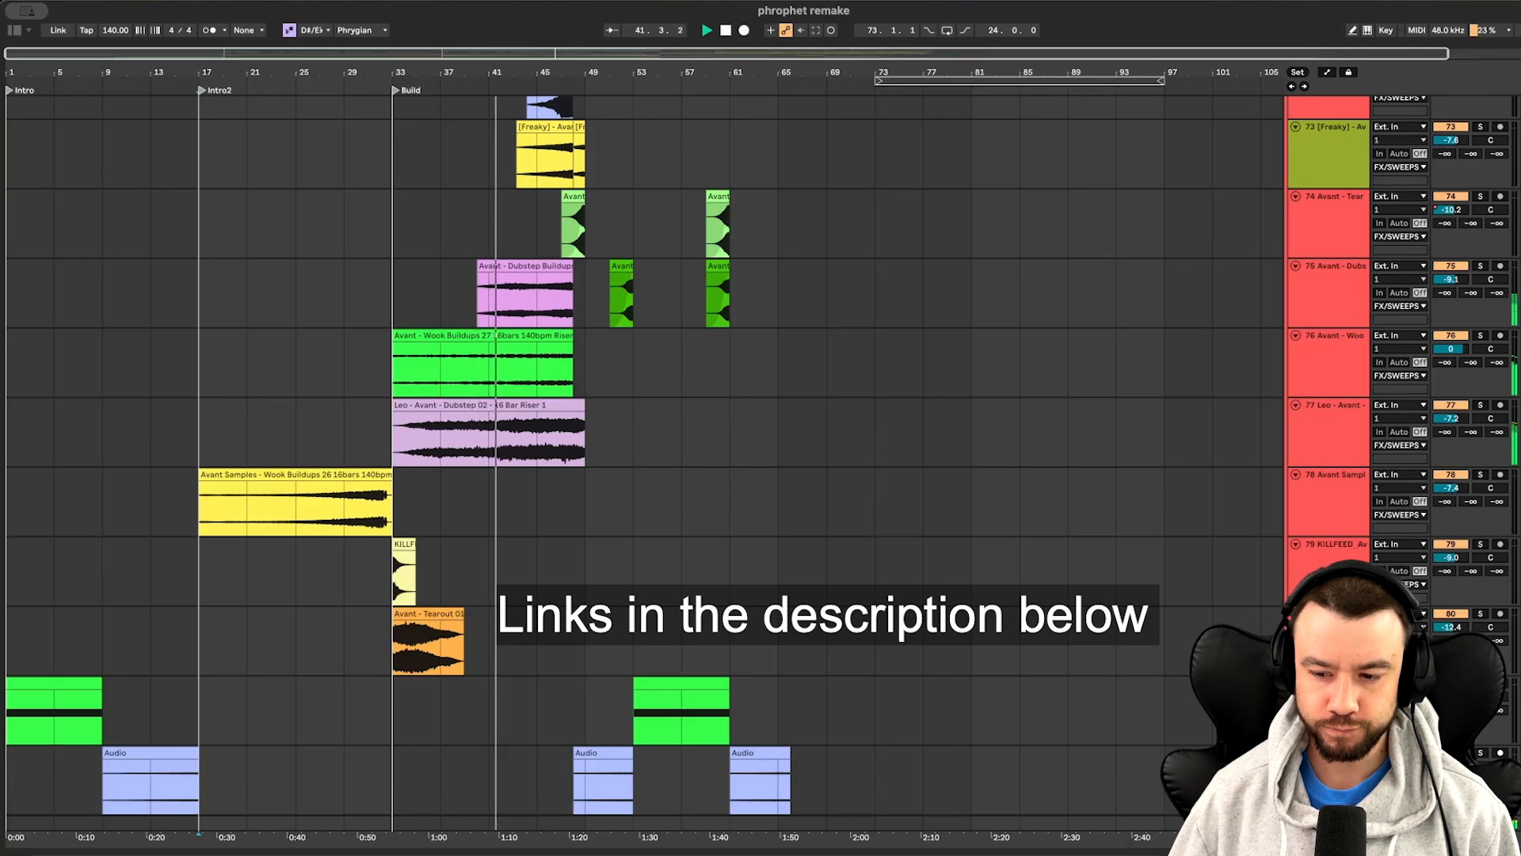
Review the late build-up sweeps and lows, and the drop's bass lead clips, while the song keeps playing
scroll(531, 489, "up", 5)
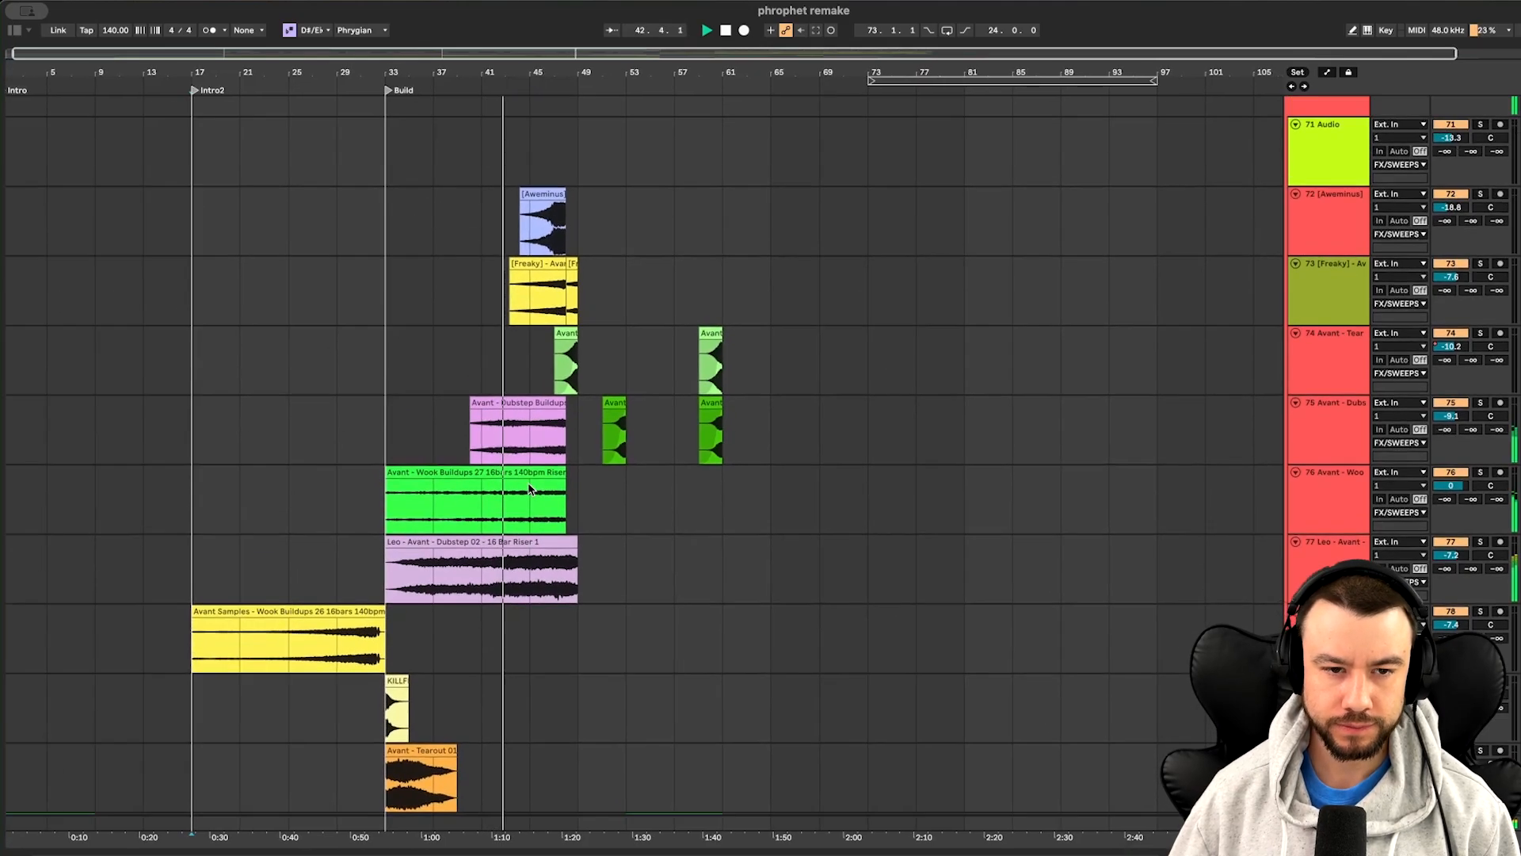
scroll(531, 489, "up", 9)
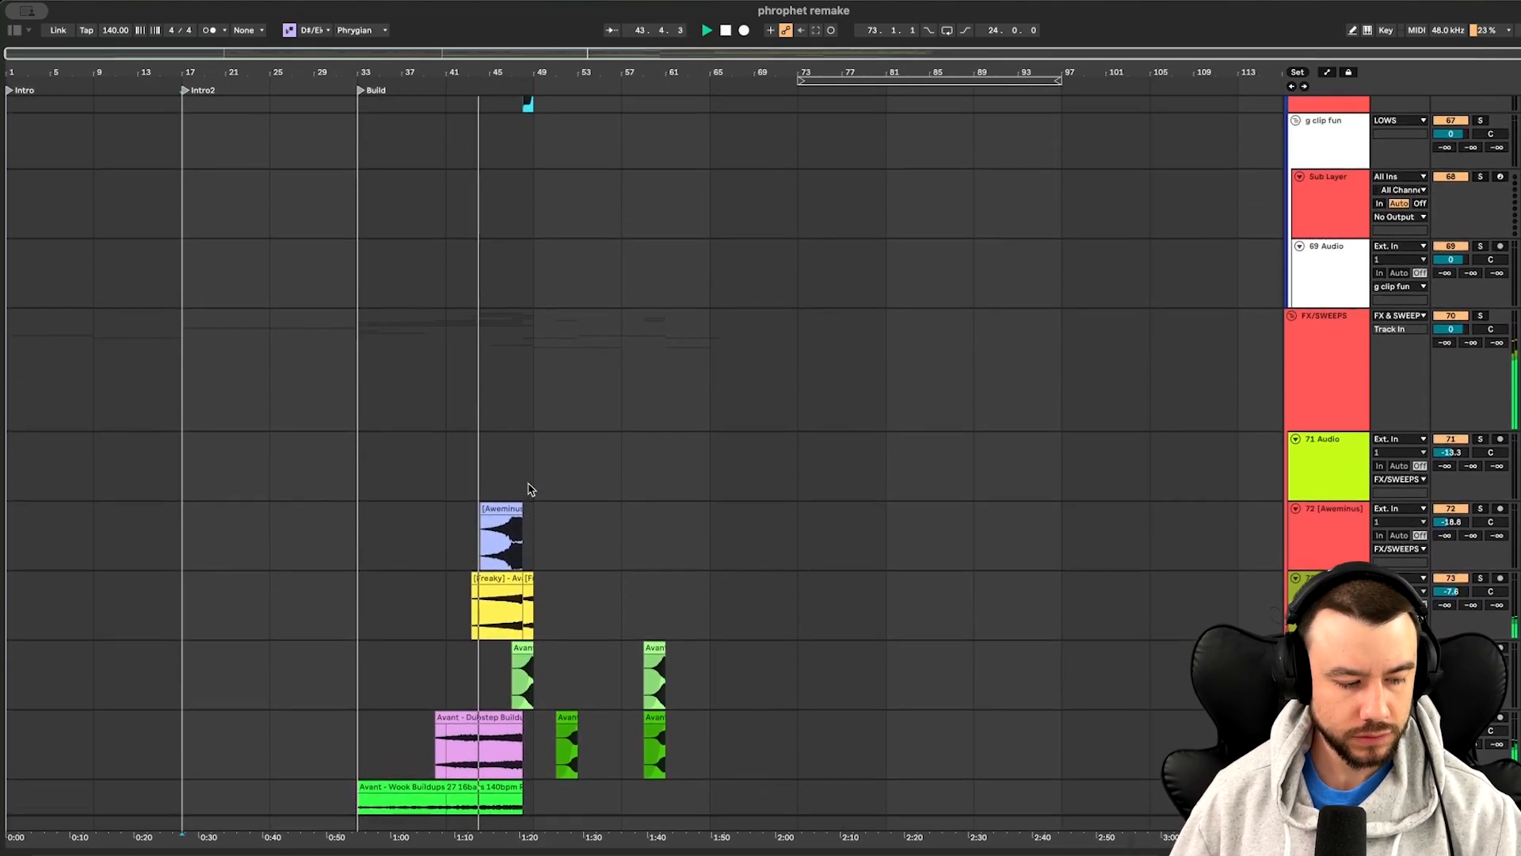
scroll(531, 489, "up", 10)
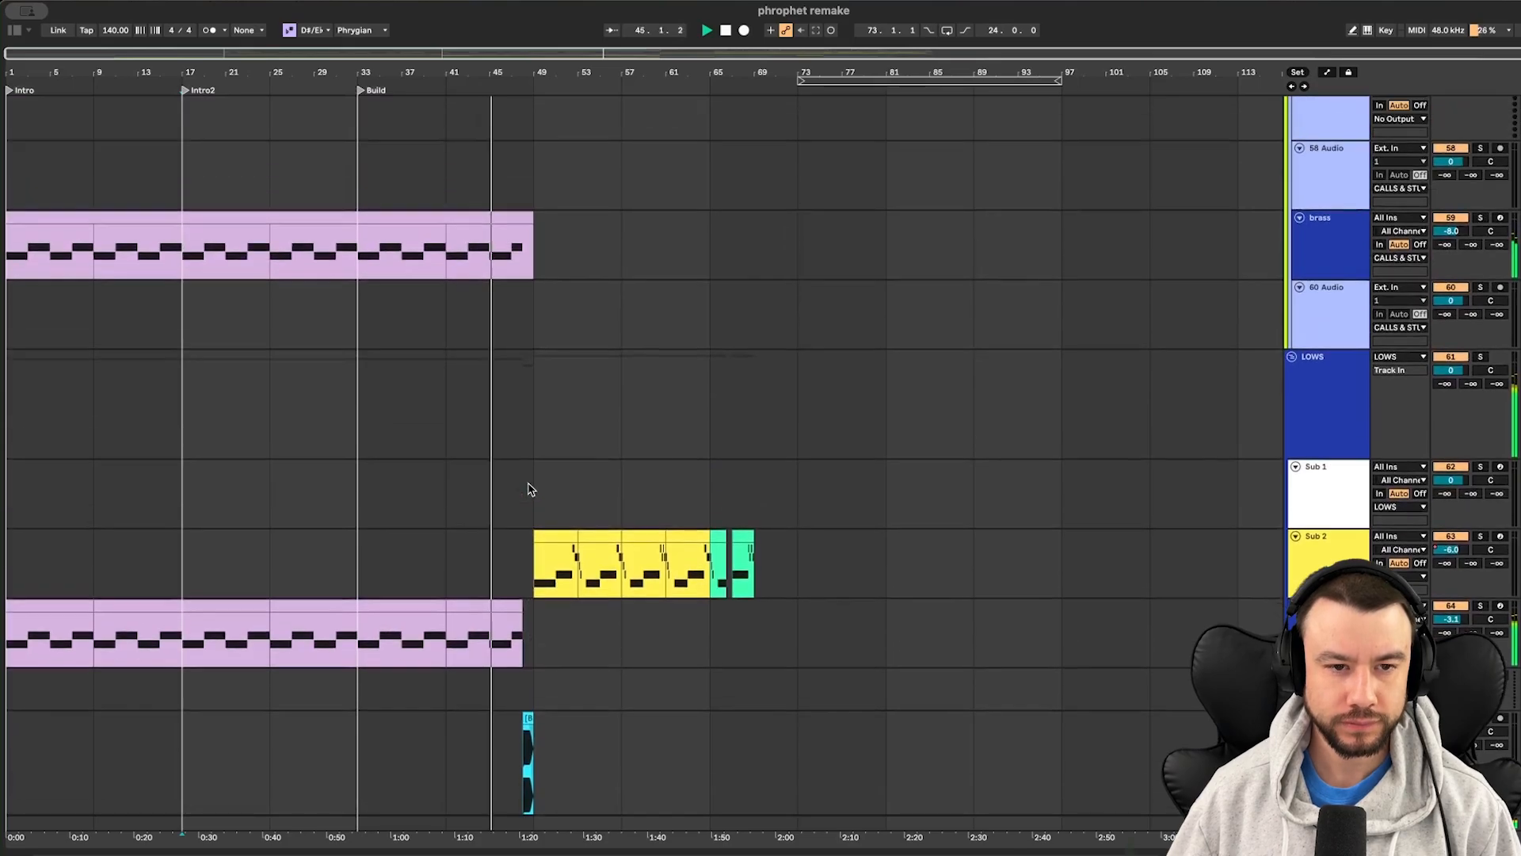
scroll(530, 488, "up", 10)
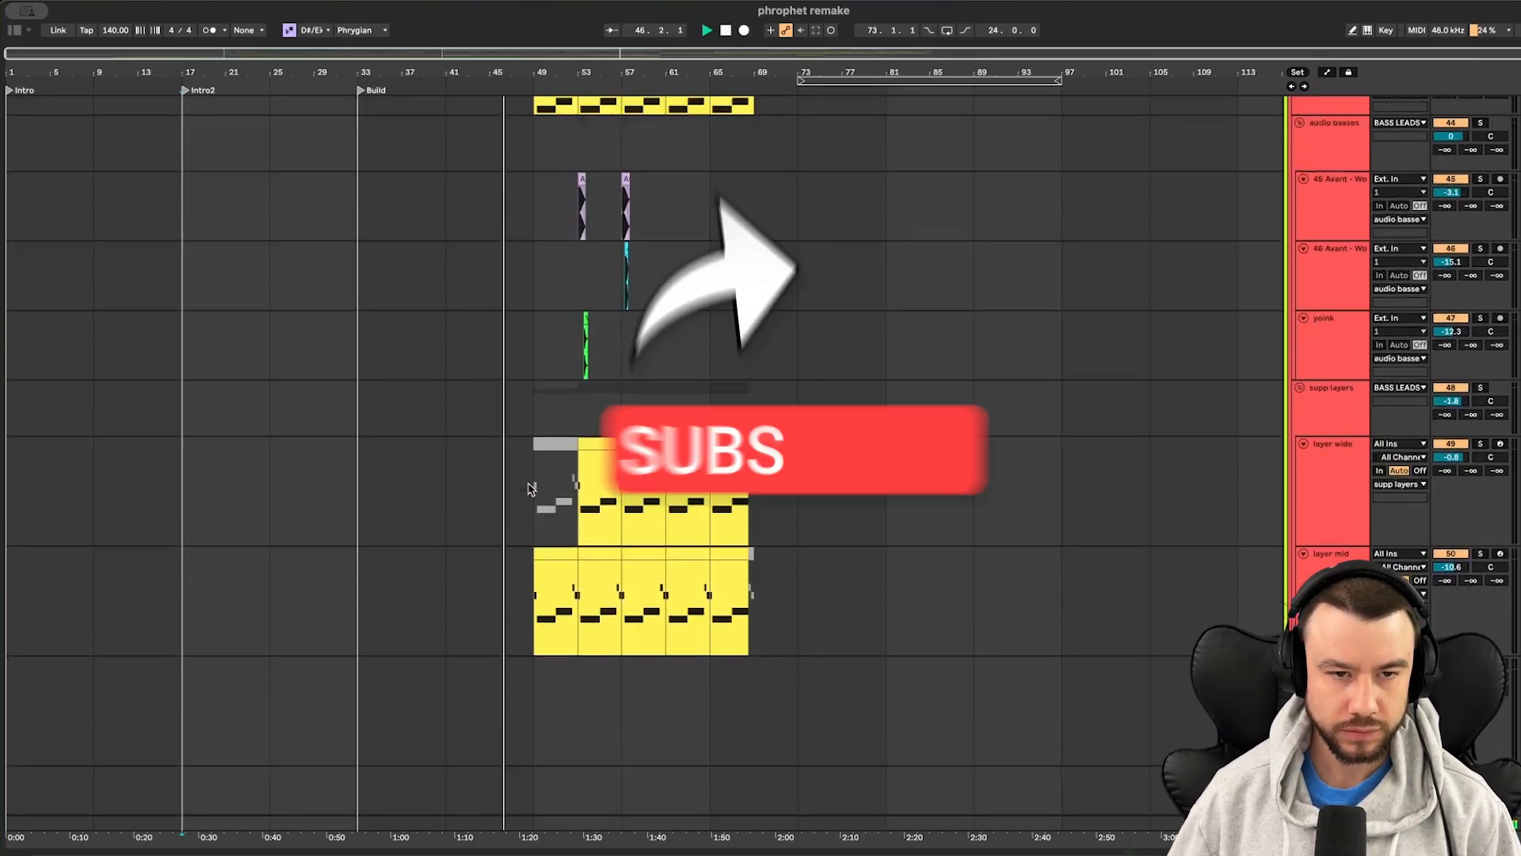
scroll(529, 489, "down", 4)
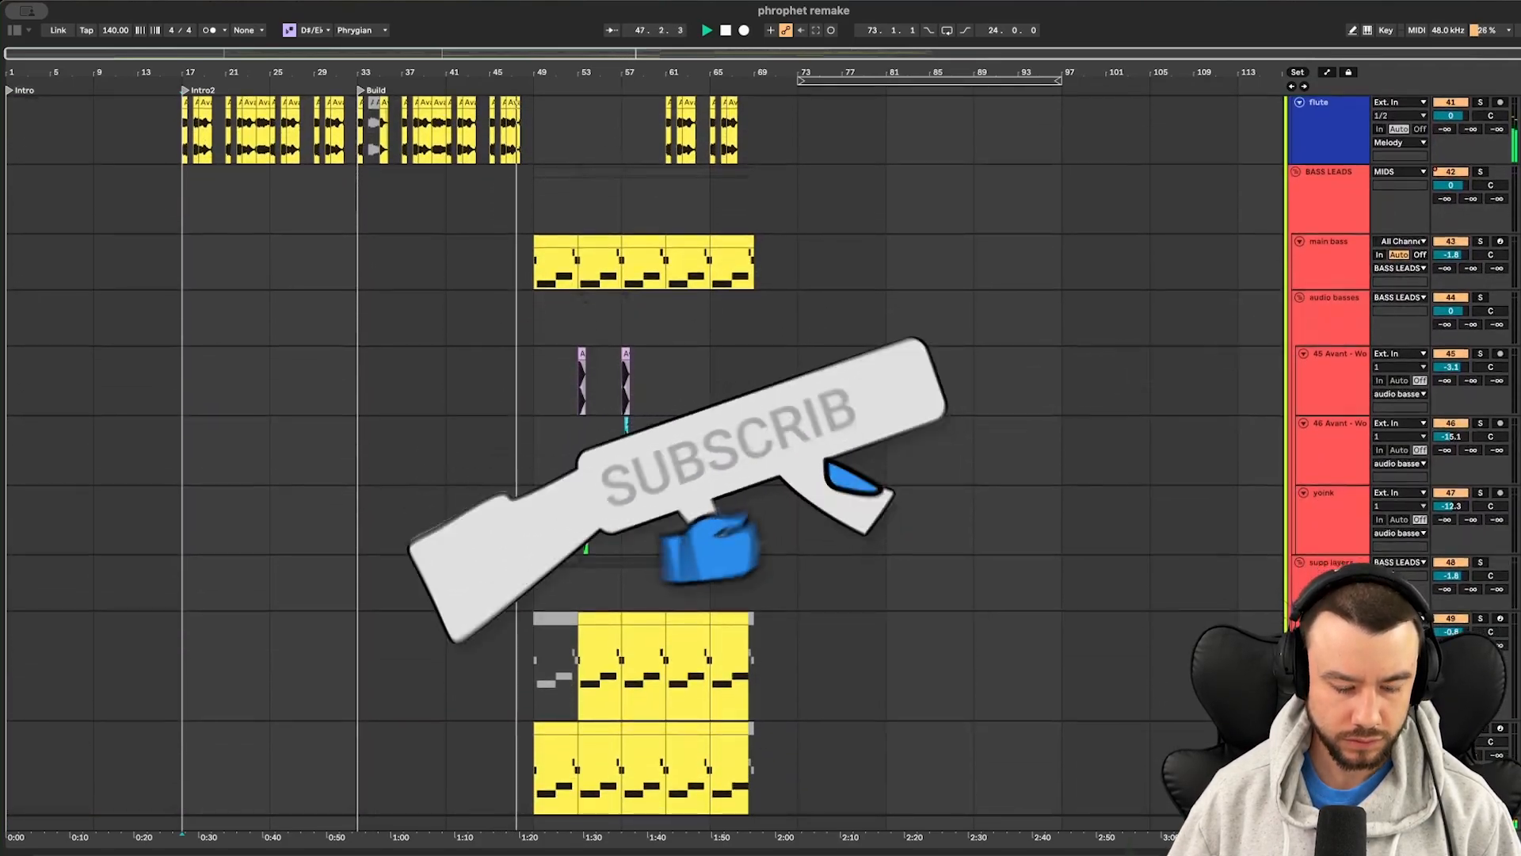
scroll(562, 491, "up", 1)
scroll(563, 491, "down", 1)
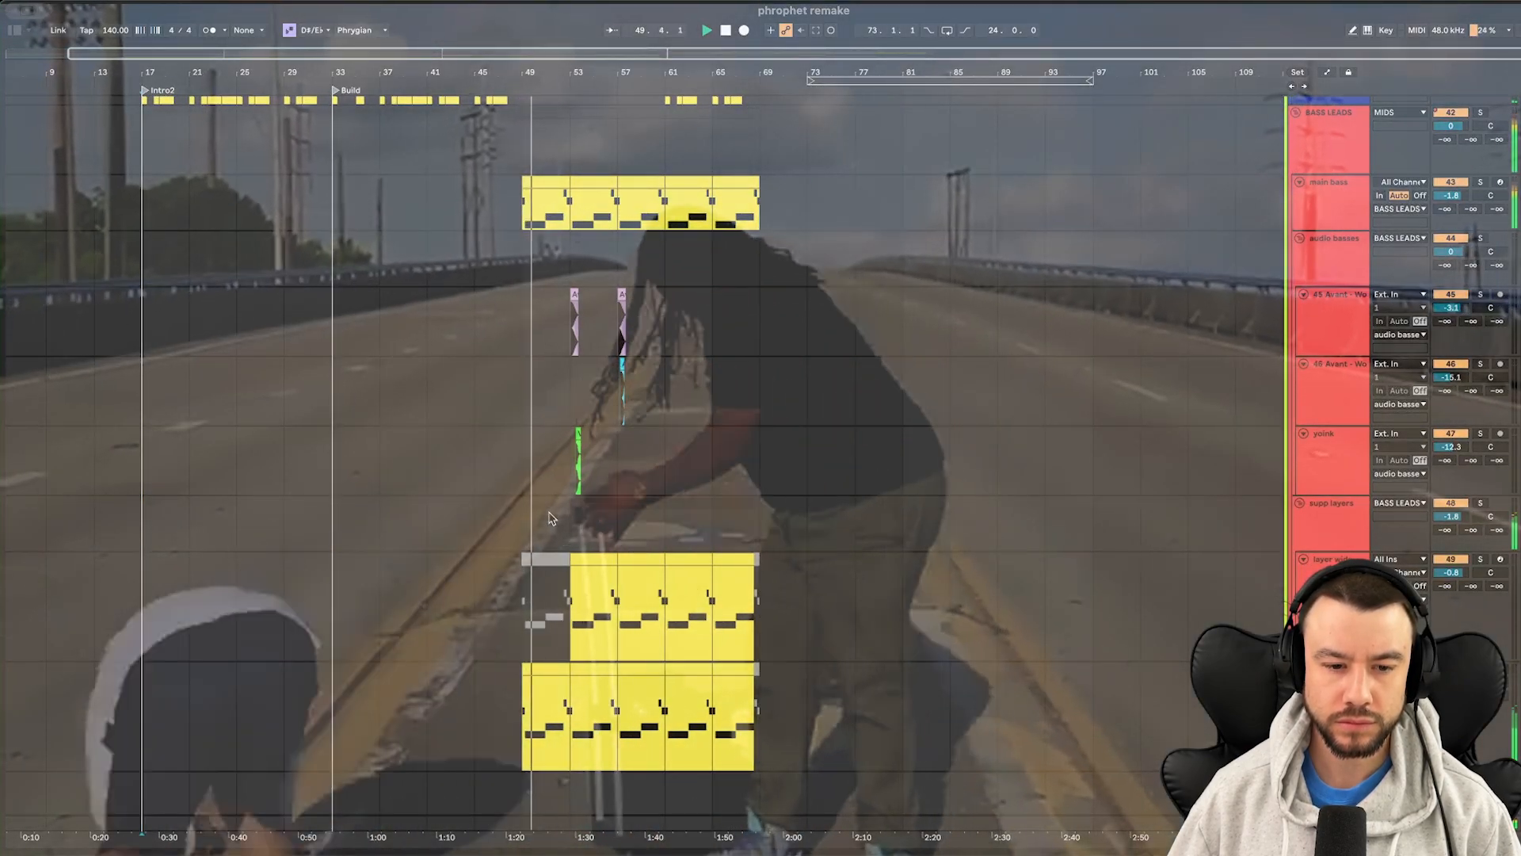
scroll(539, 507, "up", 1)
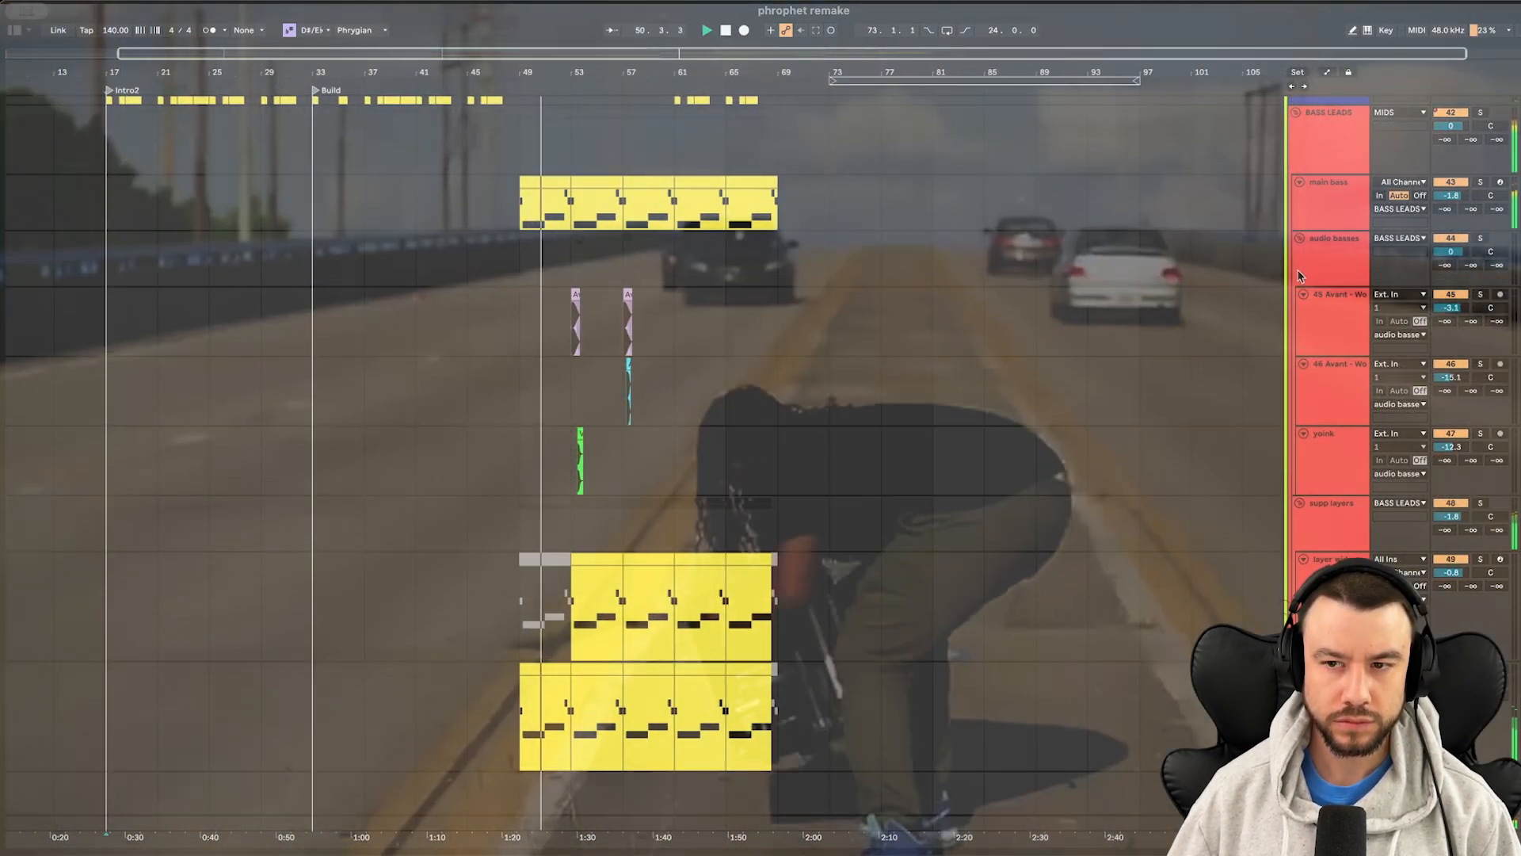
Show the main bass track's device chain and open its Serum 2 MPE instrument
double_click(1329, 183)
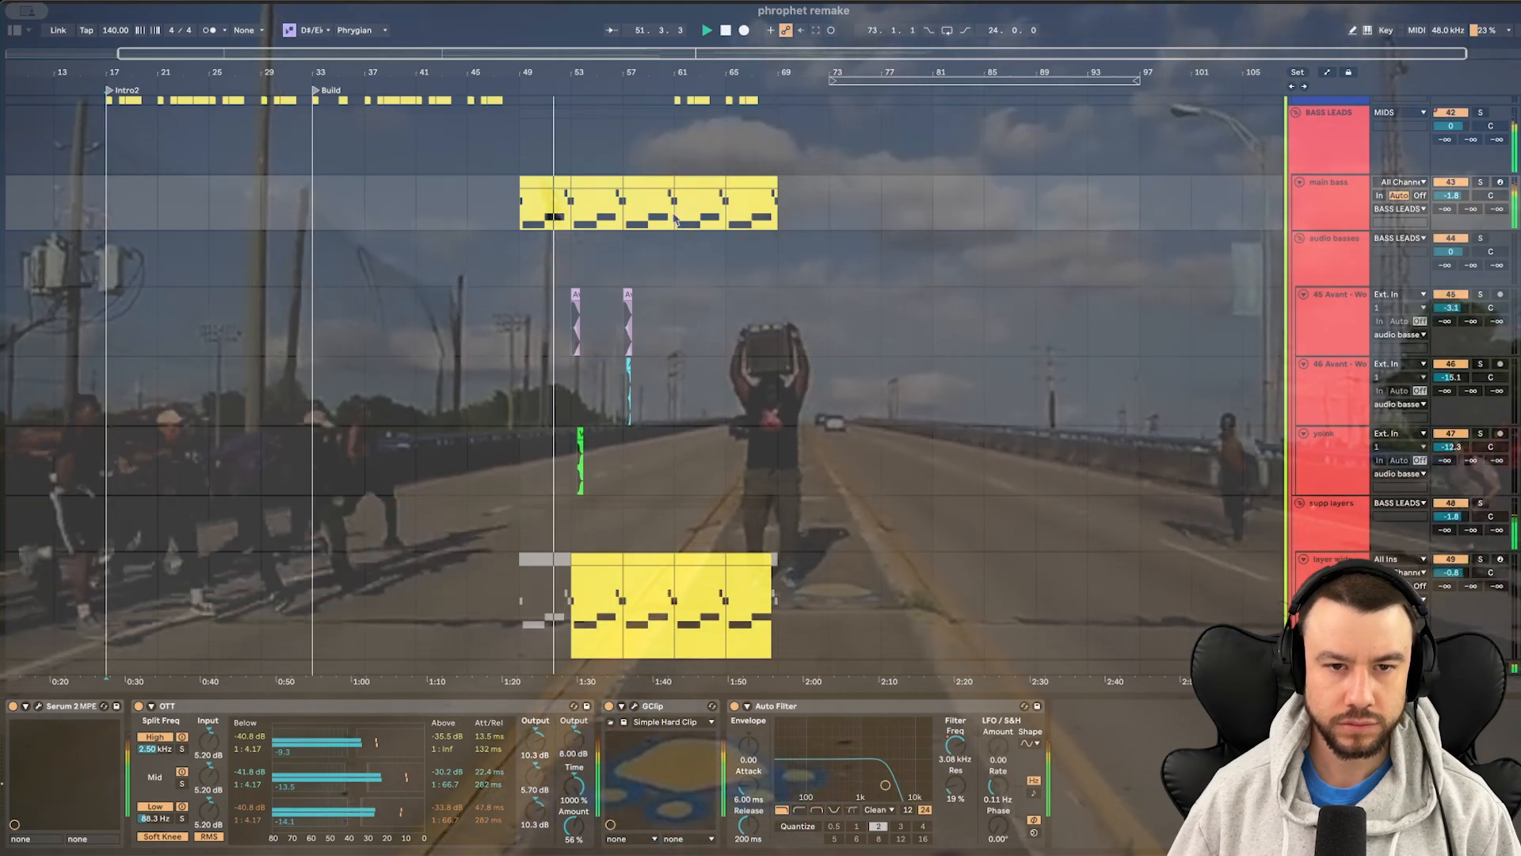
left_click(37, 705)
left_click_drag(548, 6, 686, 241)
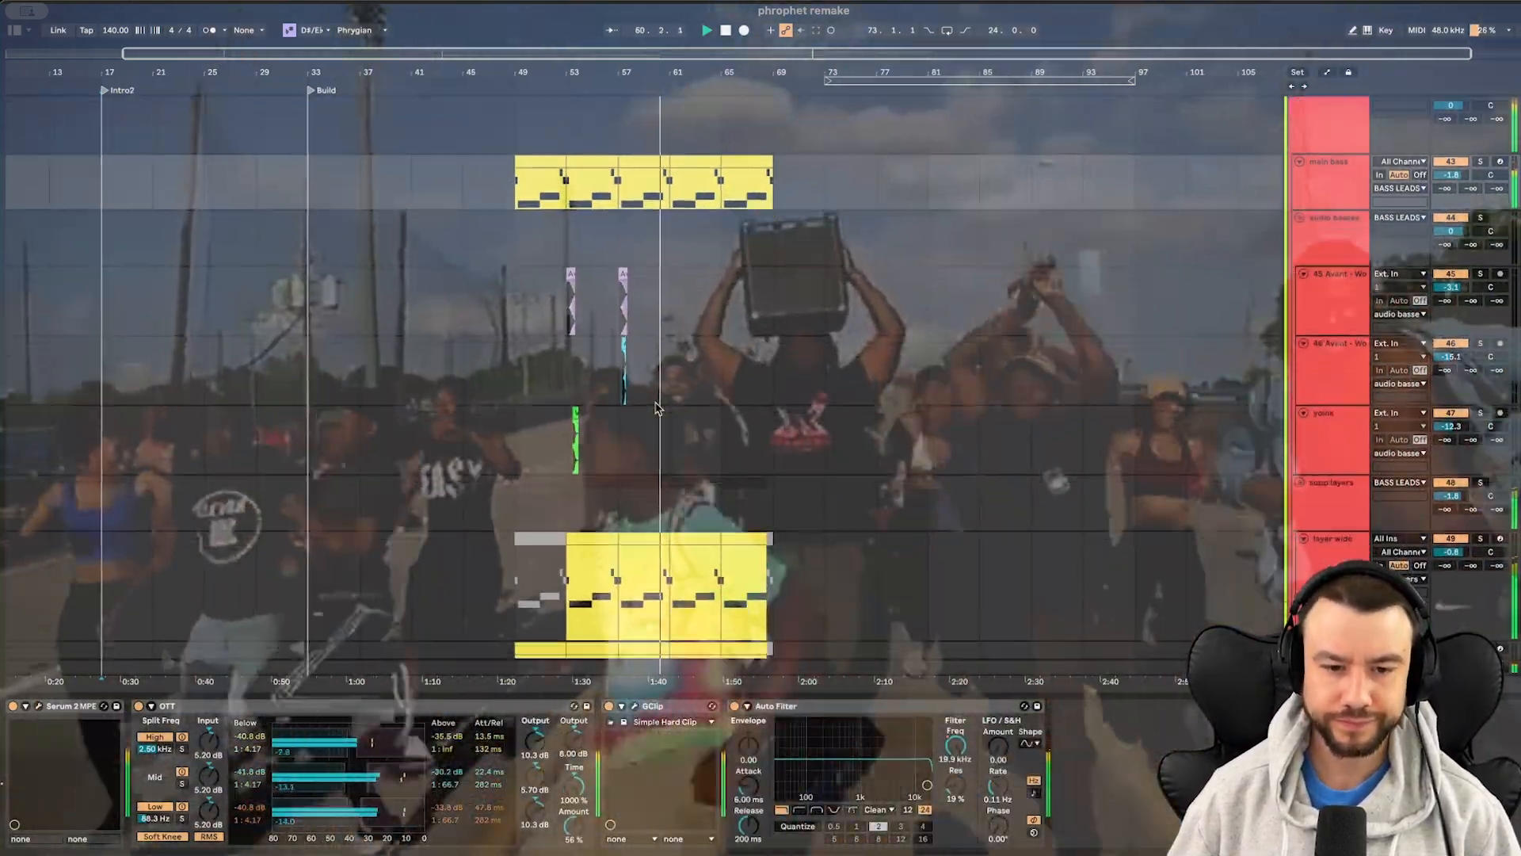
Examine the drop's support layers, main bass clips and flute clips while the song keeps playing
scroll(654, 401, "down", 4)
scroll(674, 420, "down", 1)
scroll(689, 428, "right", 2)
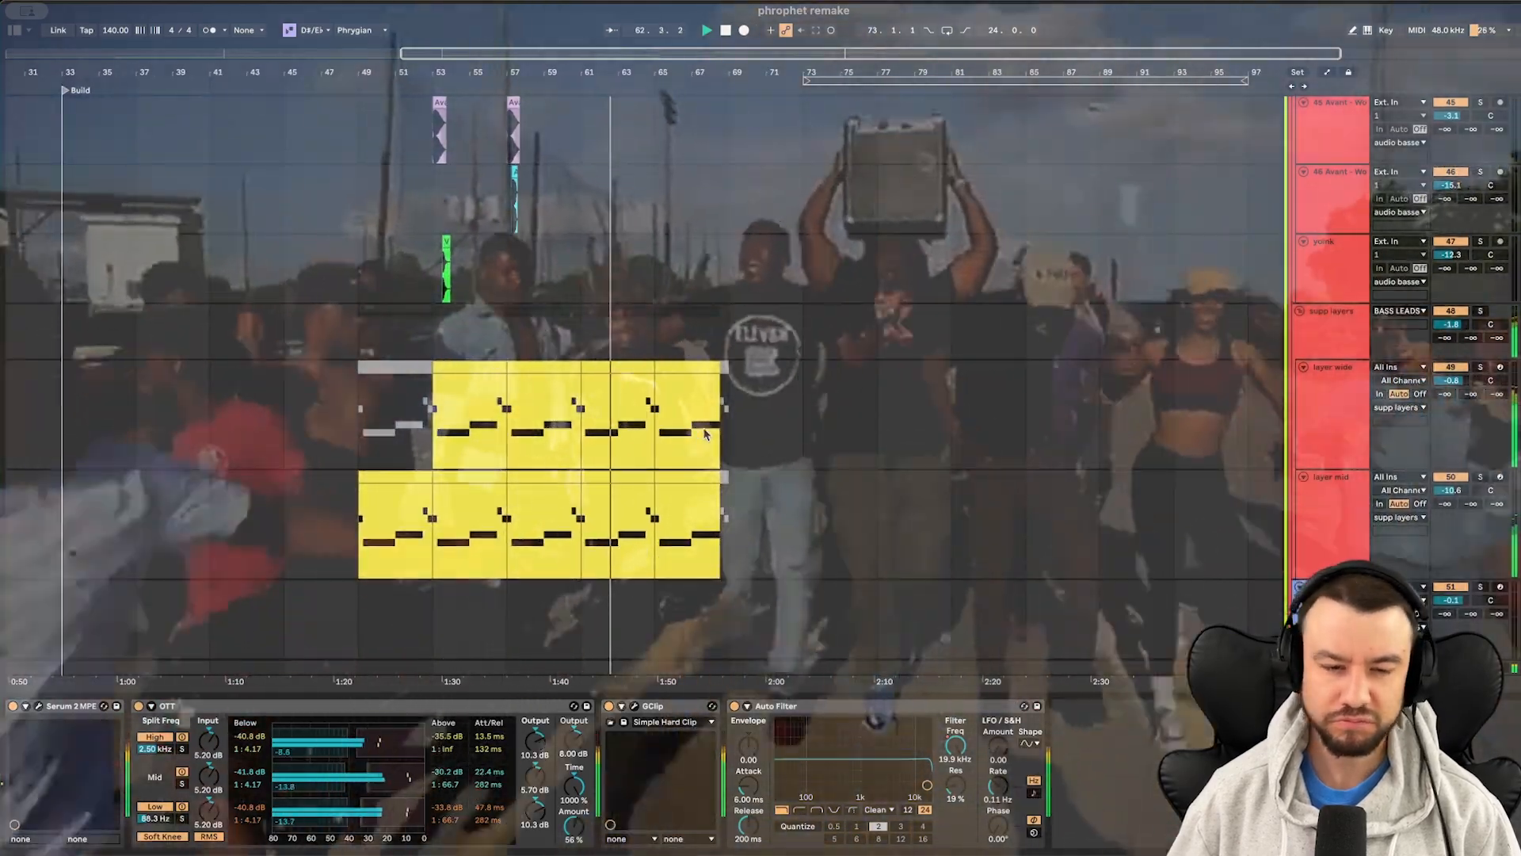
scroll(705, 434, "right", 2)
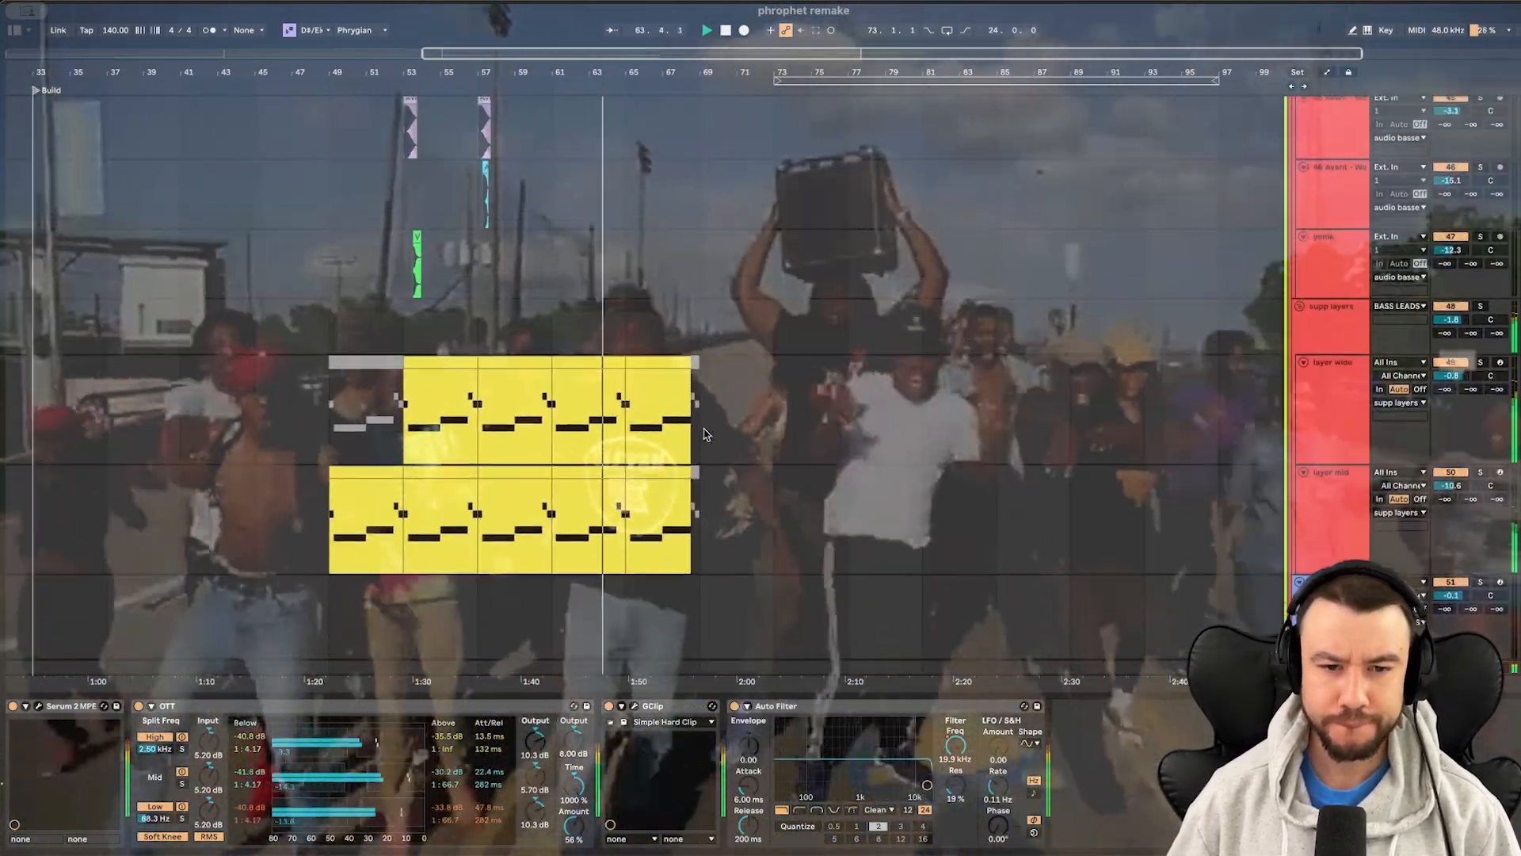
scroll(706, 434, "up", 10)
scroll(706, 435, "up", 5)
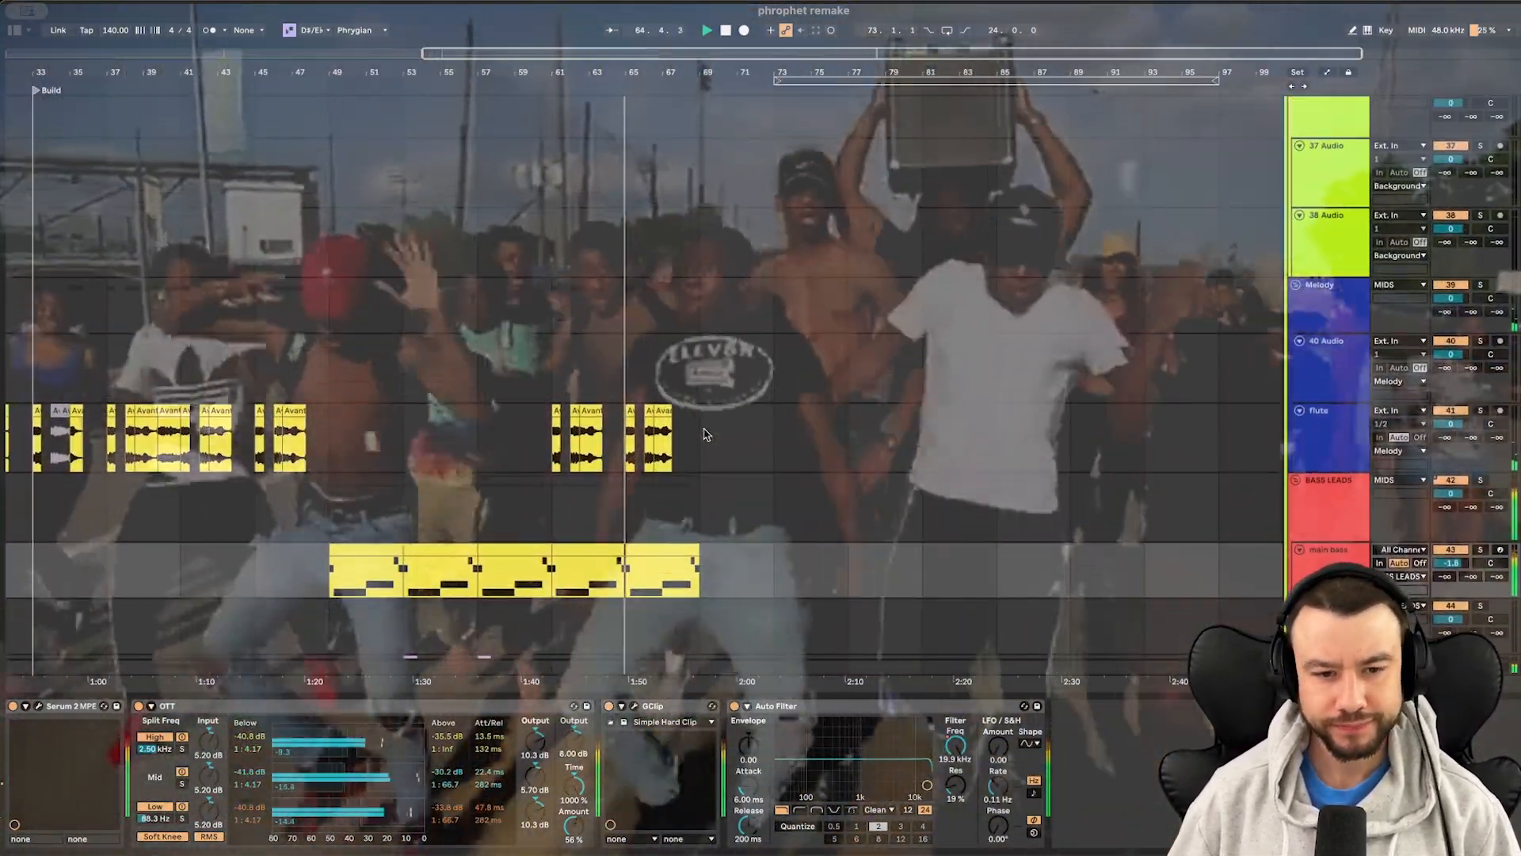
scroll(706, 434, "up", 3)
scroll(706, 434, "down", 2)
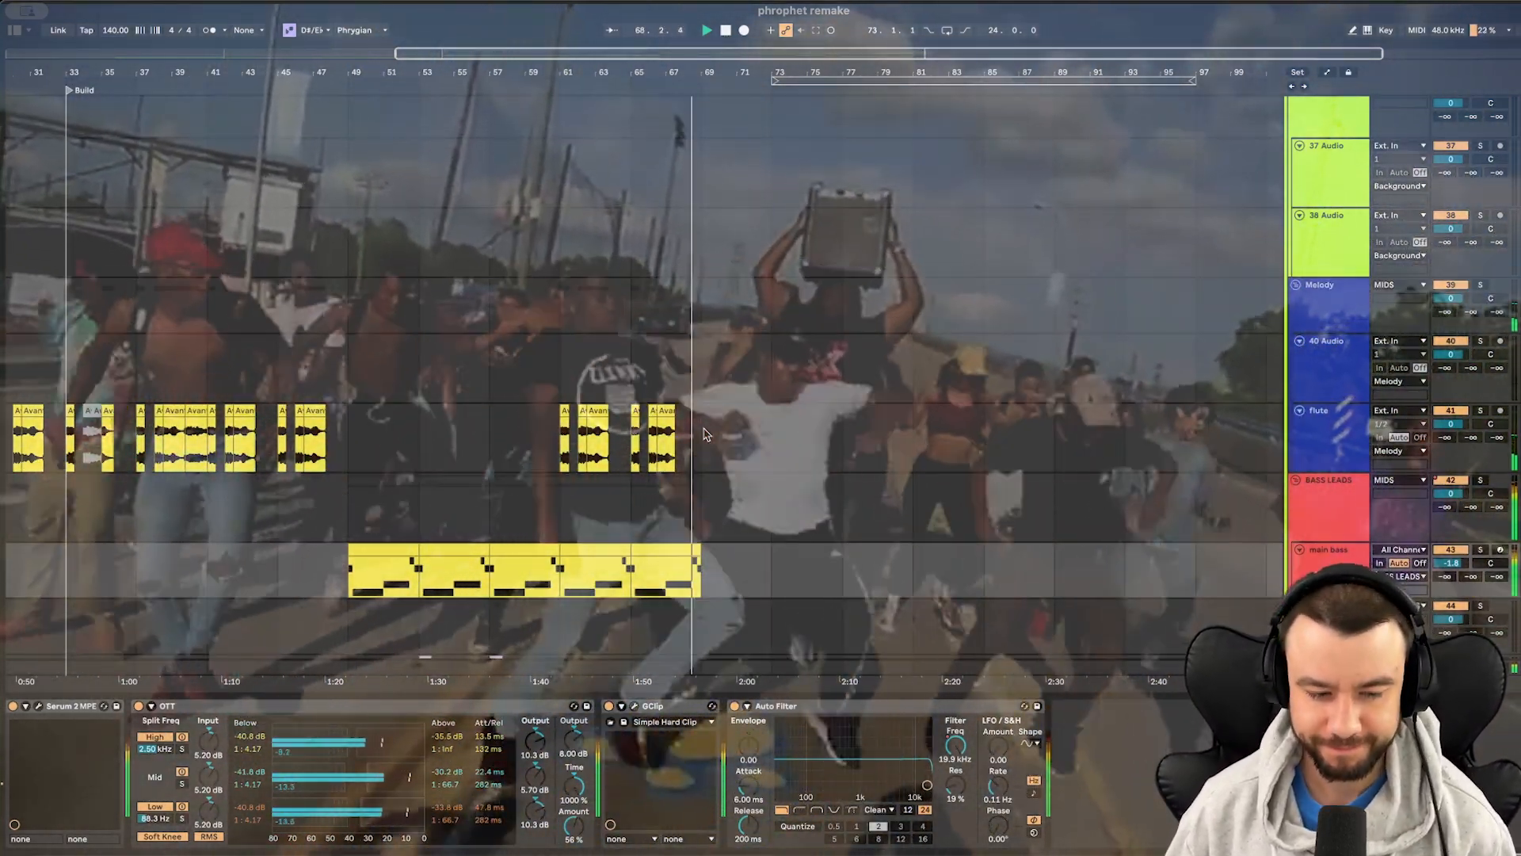
scroll(706, 434, "down", 3)
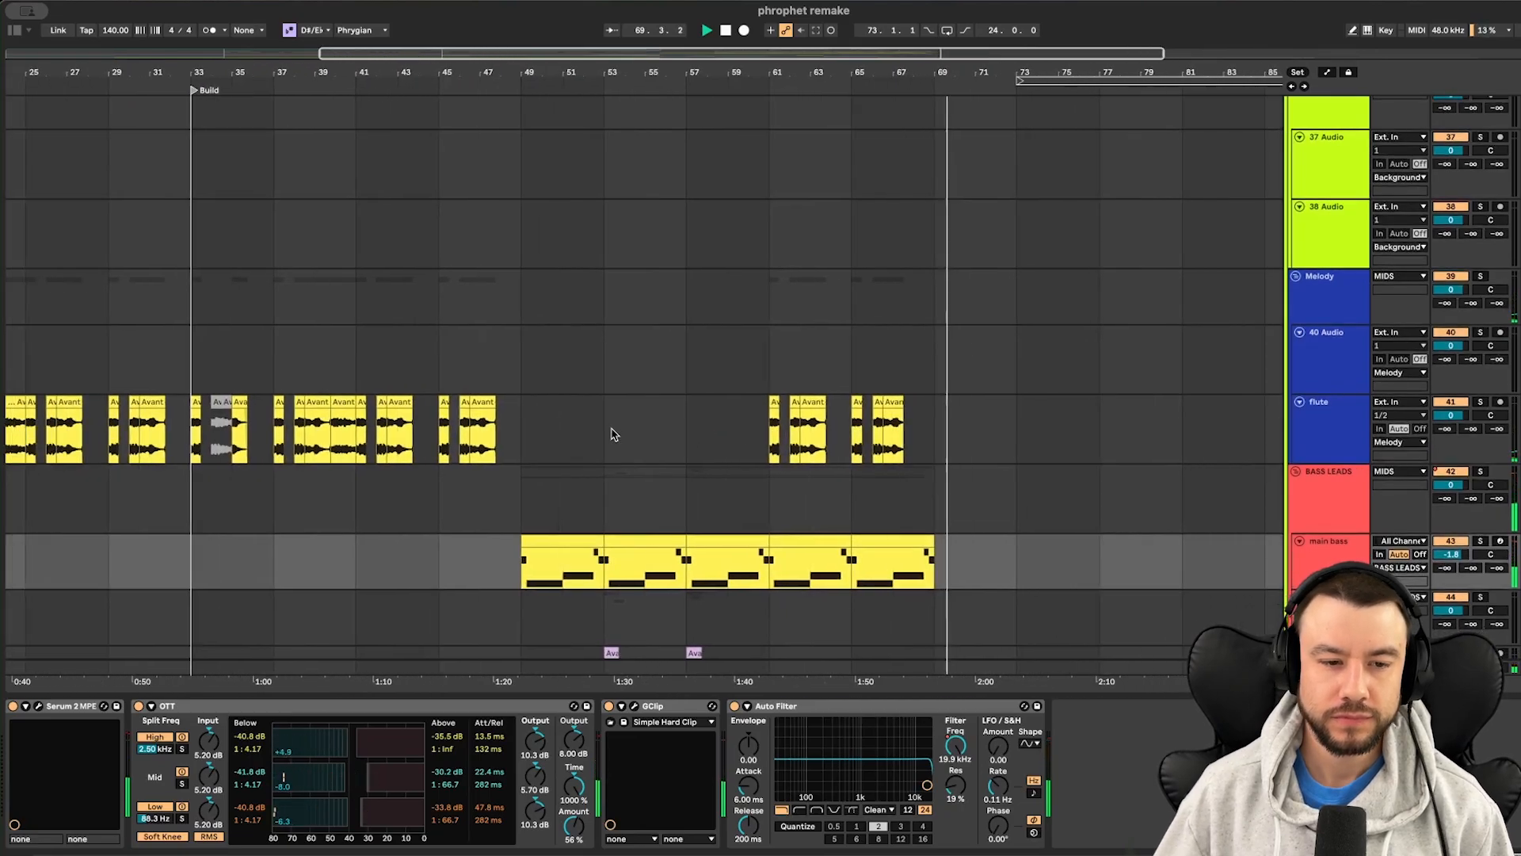
Solo the main bass track and play its first clip from bar 49
left_click(554, 344)
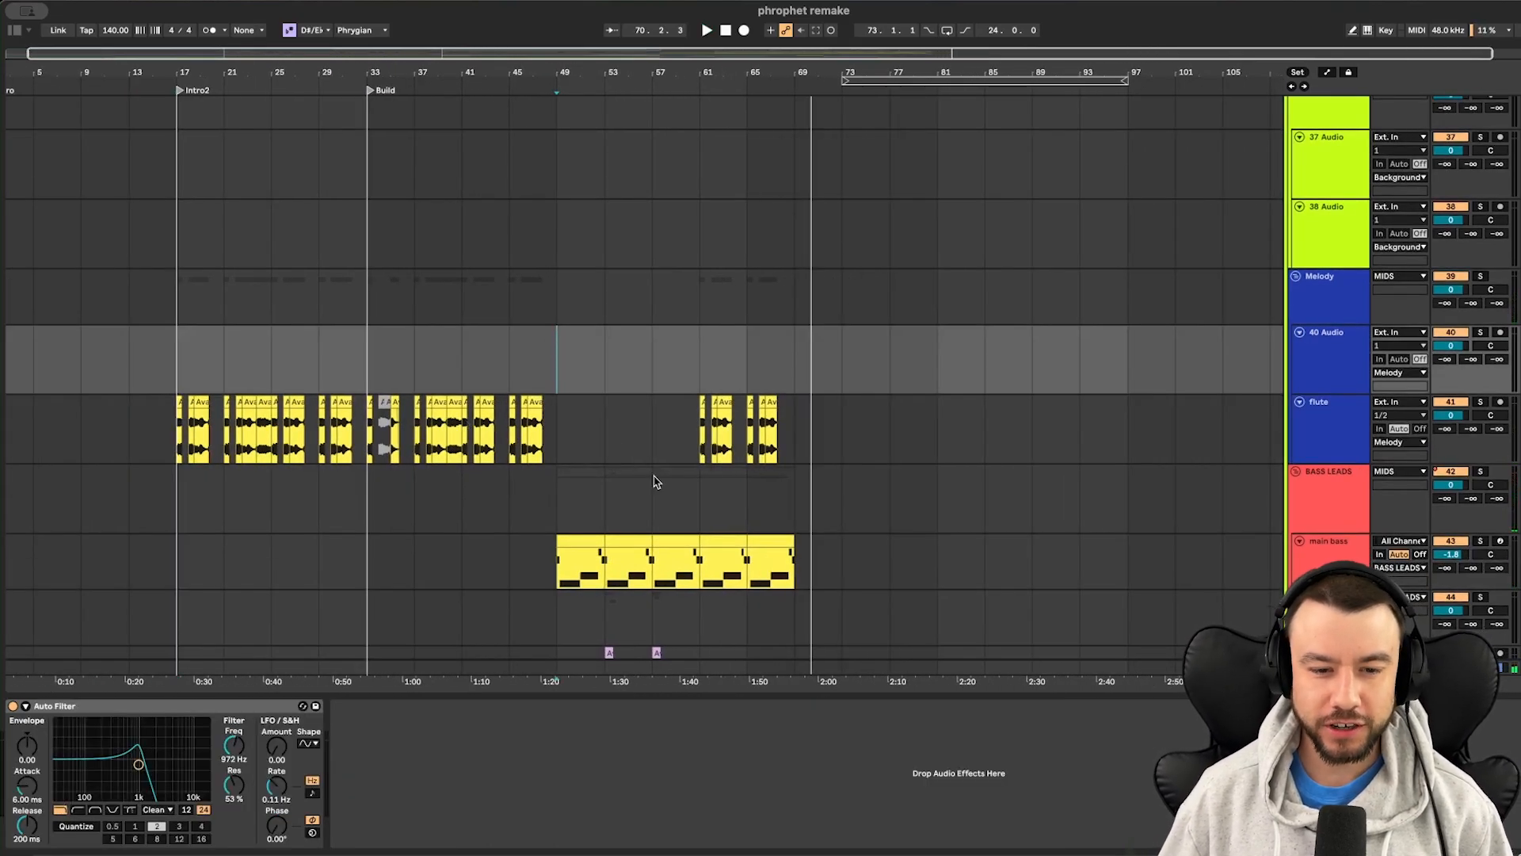
scroll(654, 481, "down", 5)
scroll(598, 485, "up", 3)
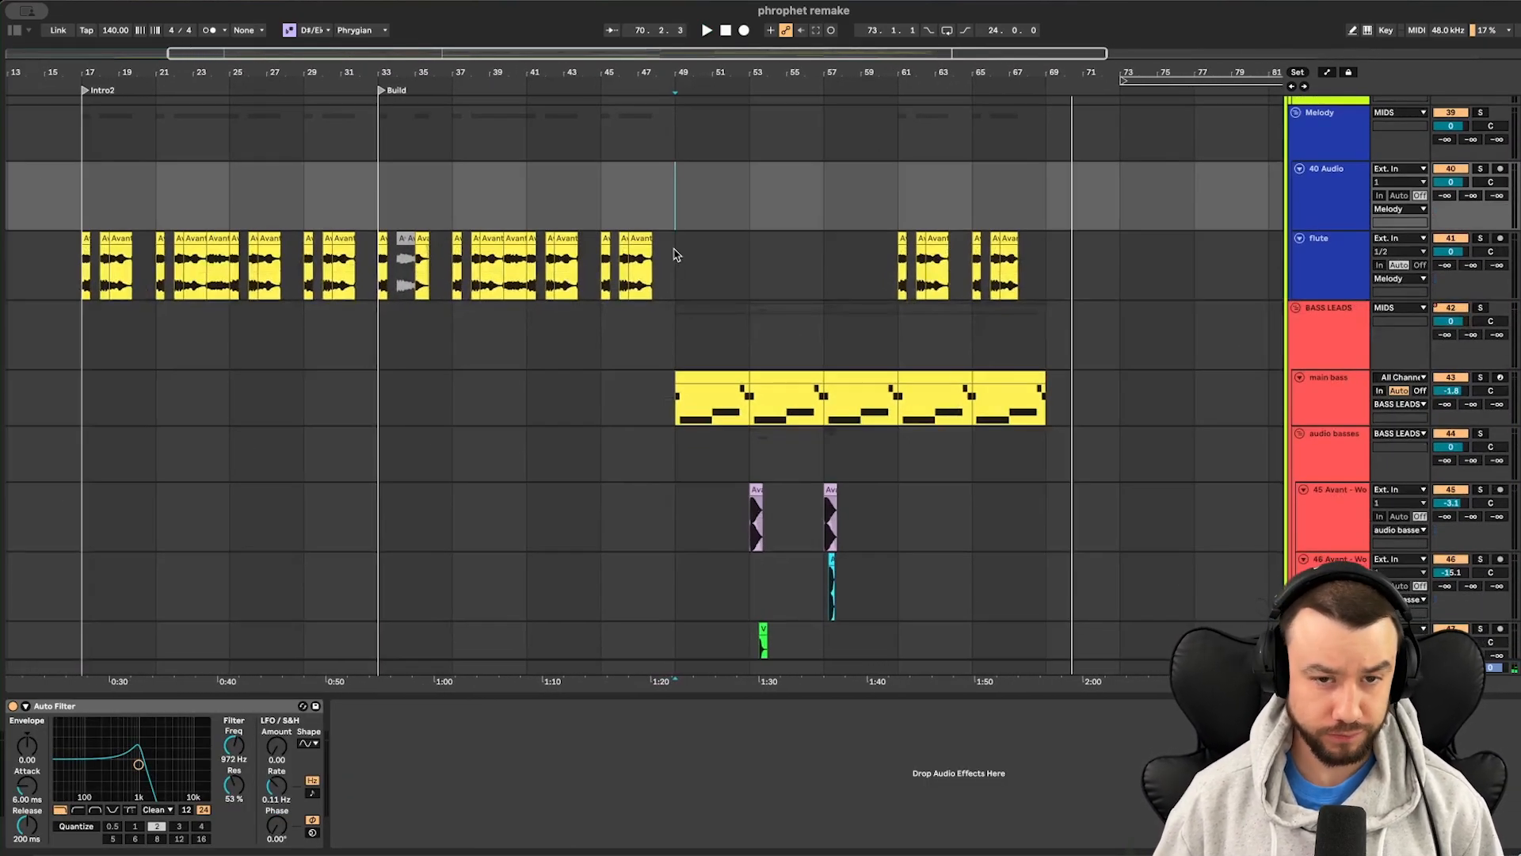
scroll(685, 269, "down", 3)
scroll(685, 269, "right", 3)
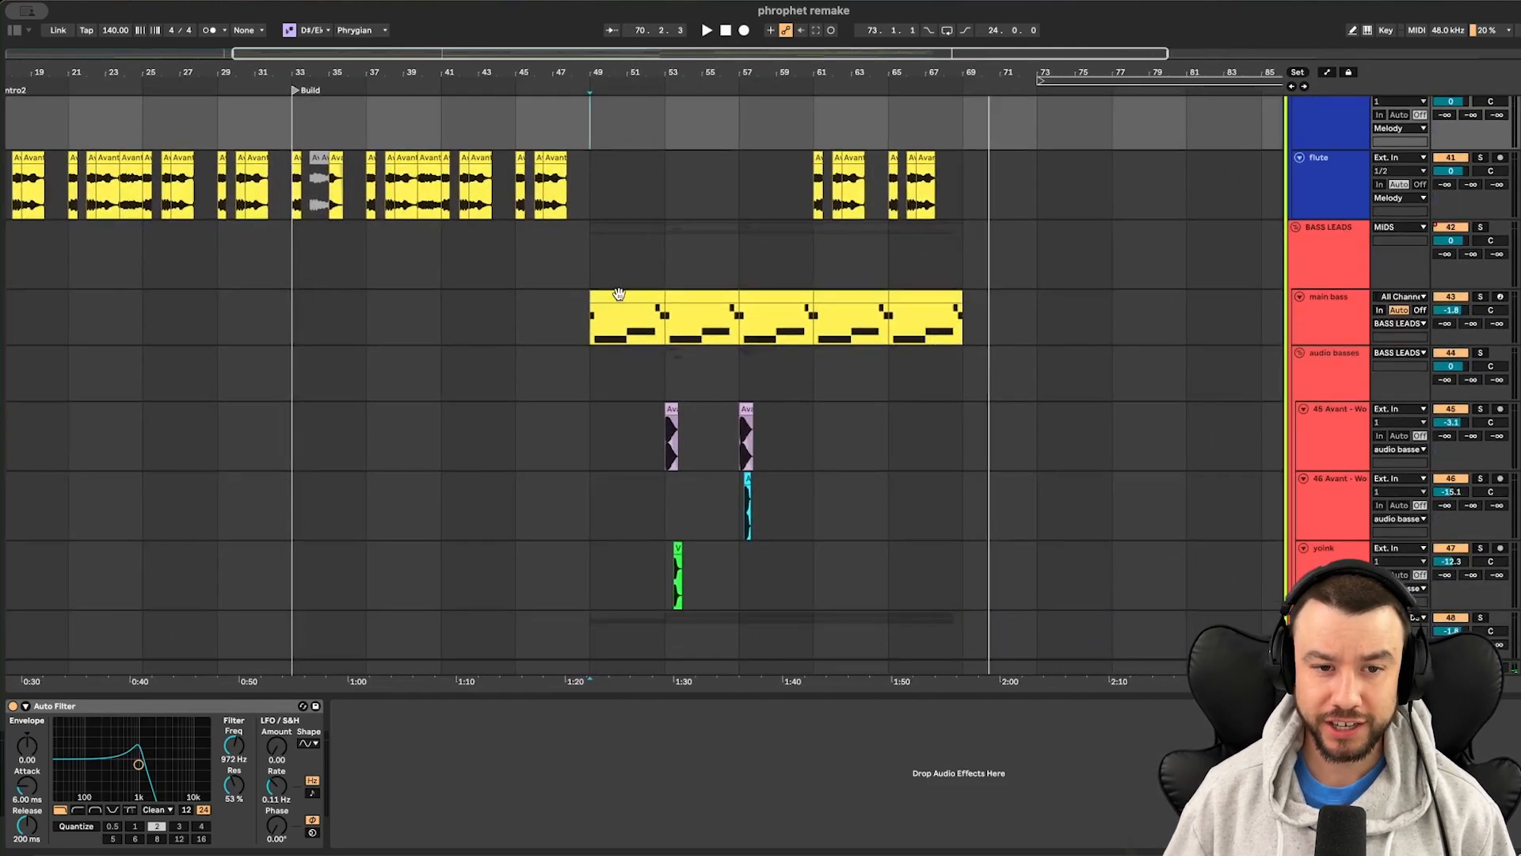
left_click(619, 295)
left_click(1480, 297)
key("space")
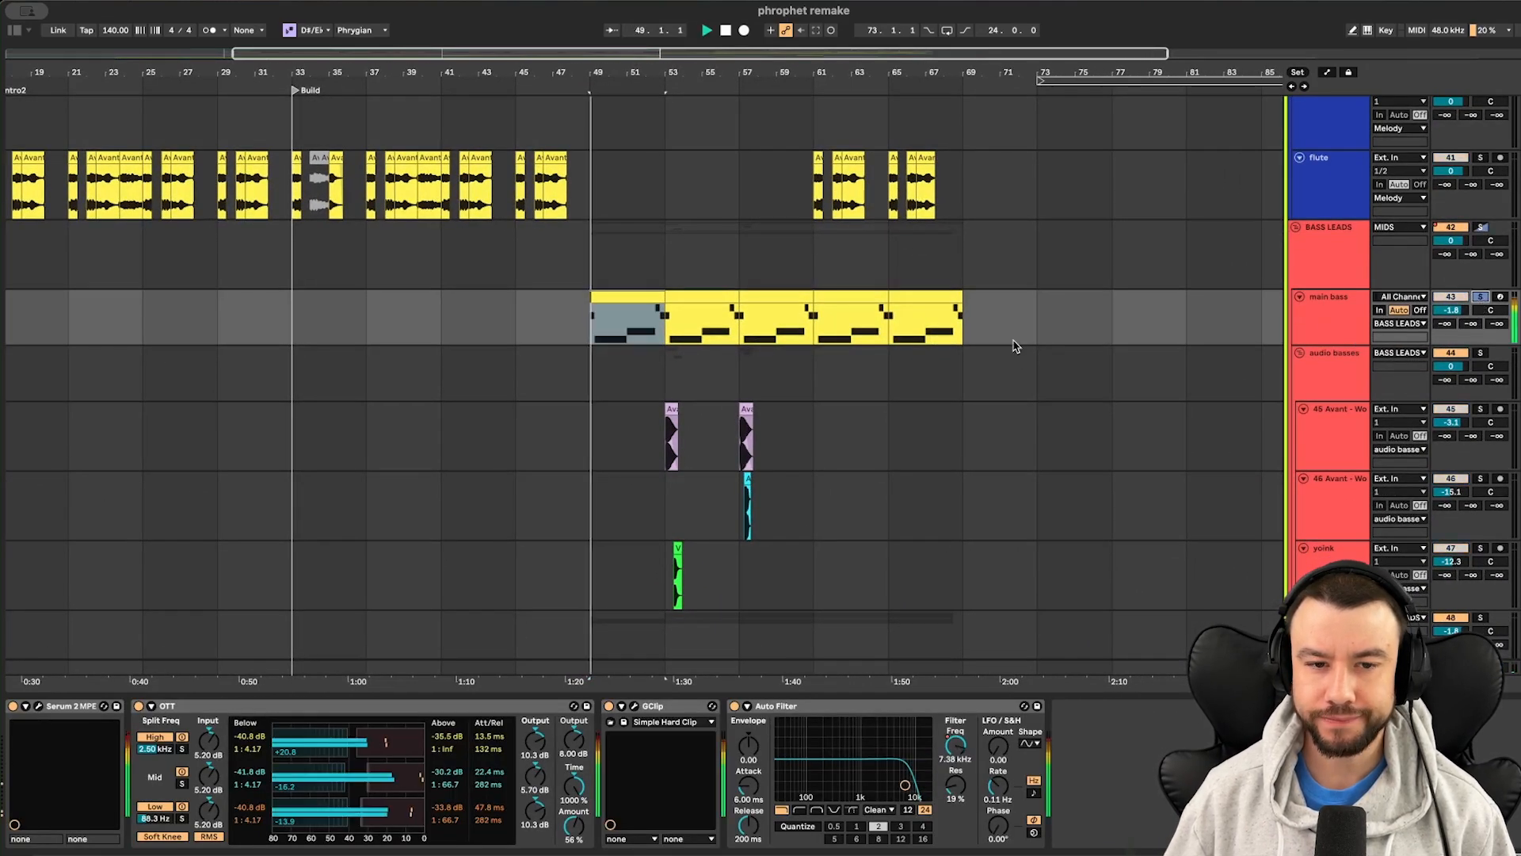
scroll(638, 458, "down", 2)
scroll(638, 458, "right", 2)
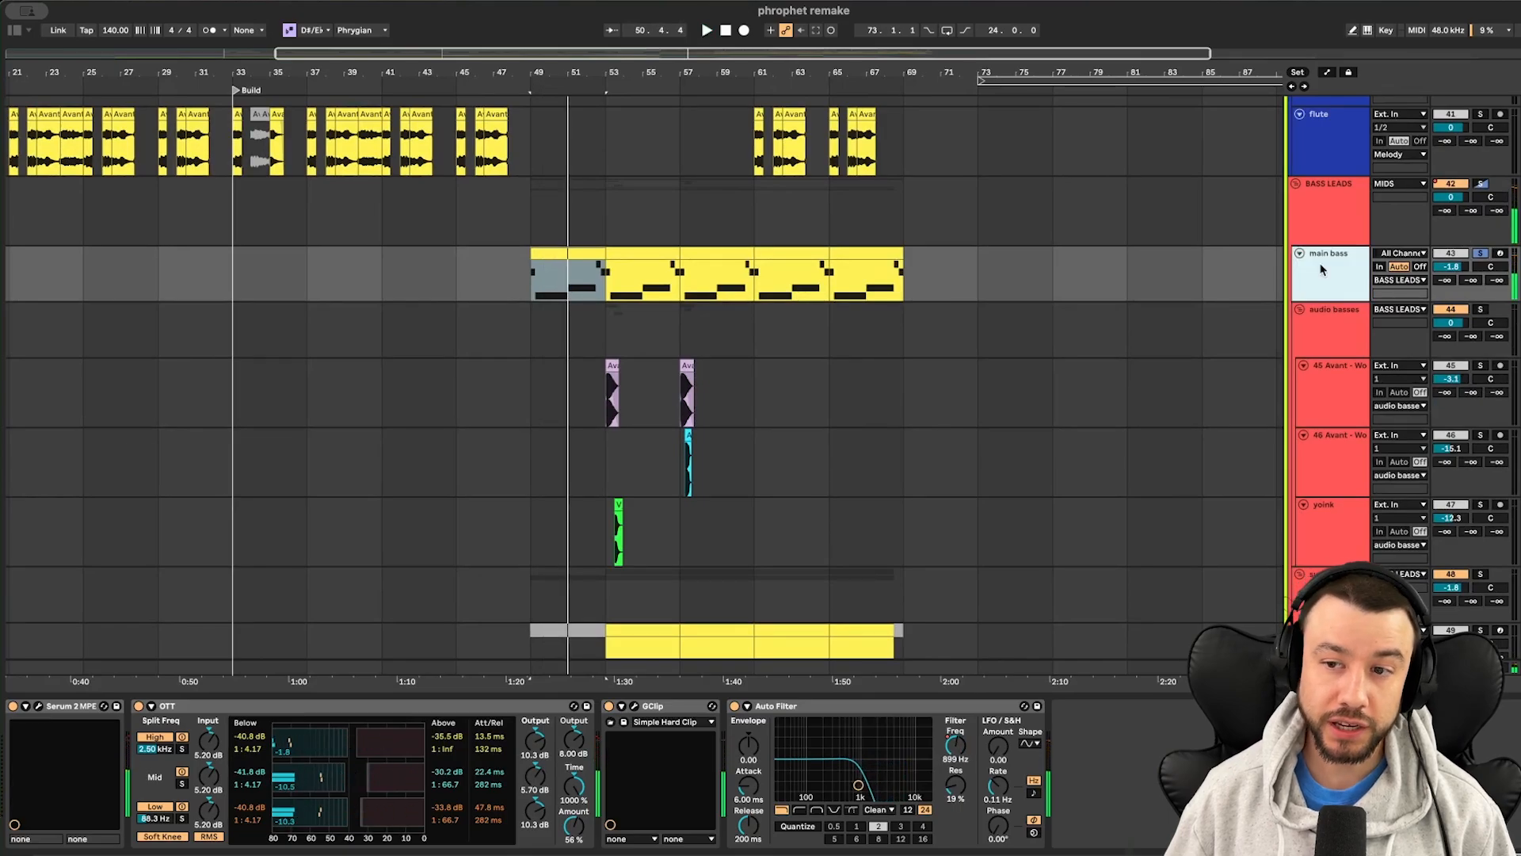
Show the automation of the Auto Filter frequency on the main bass track across the whole arrangement
right_click(955, 746)
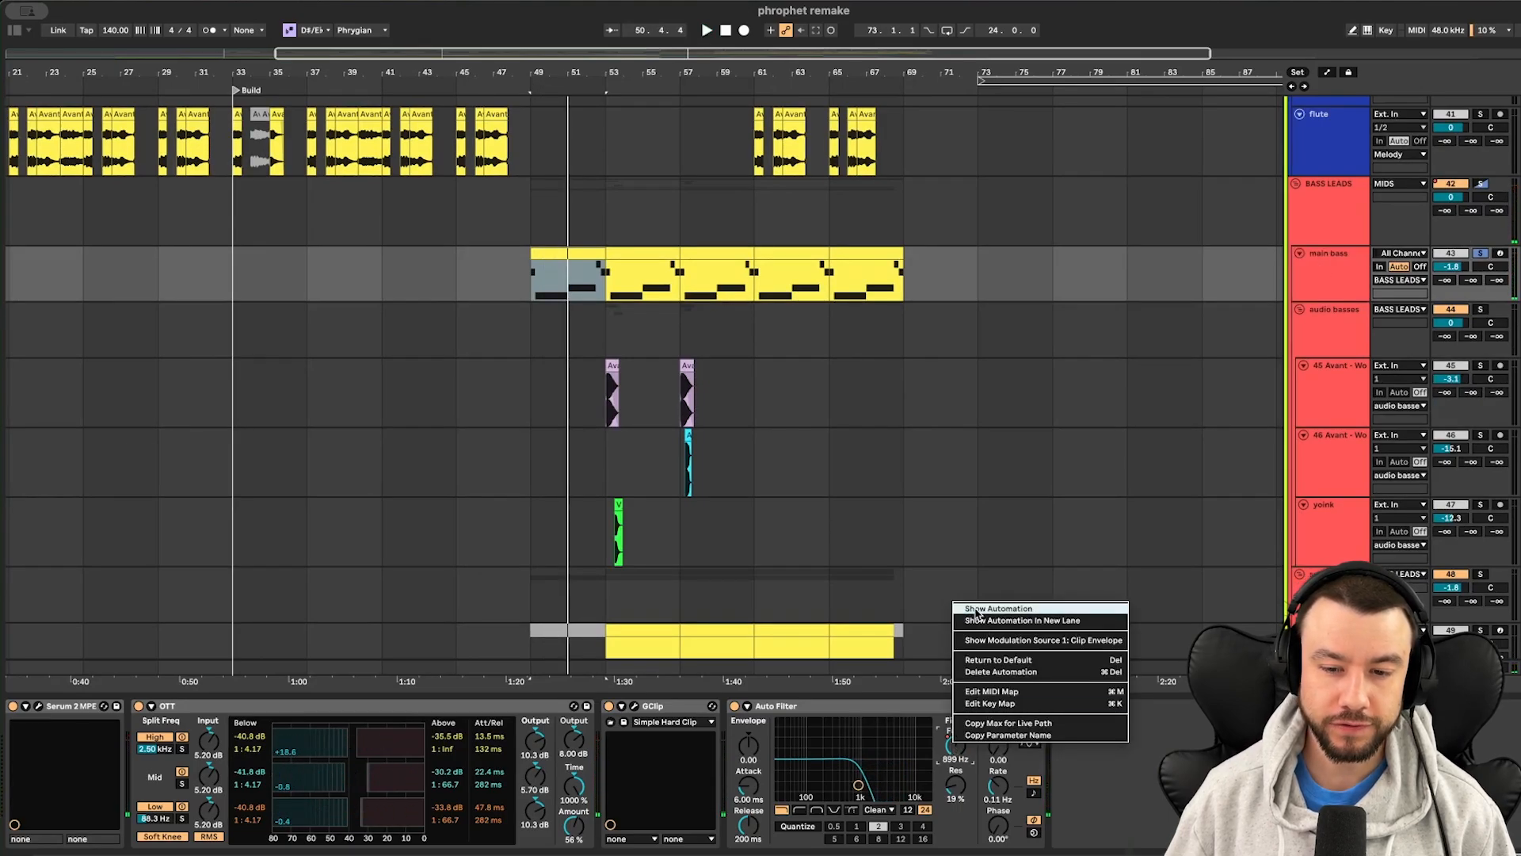
left_click(983, 609)
key("minus")
key("minus")
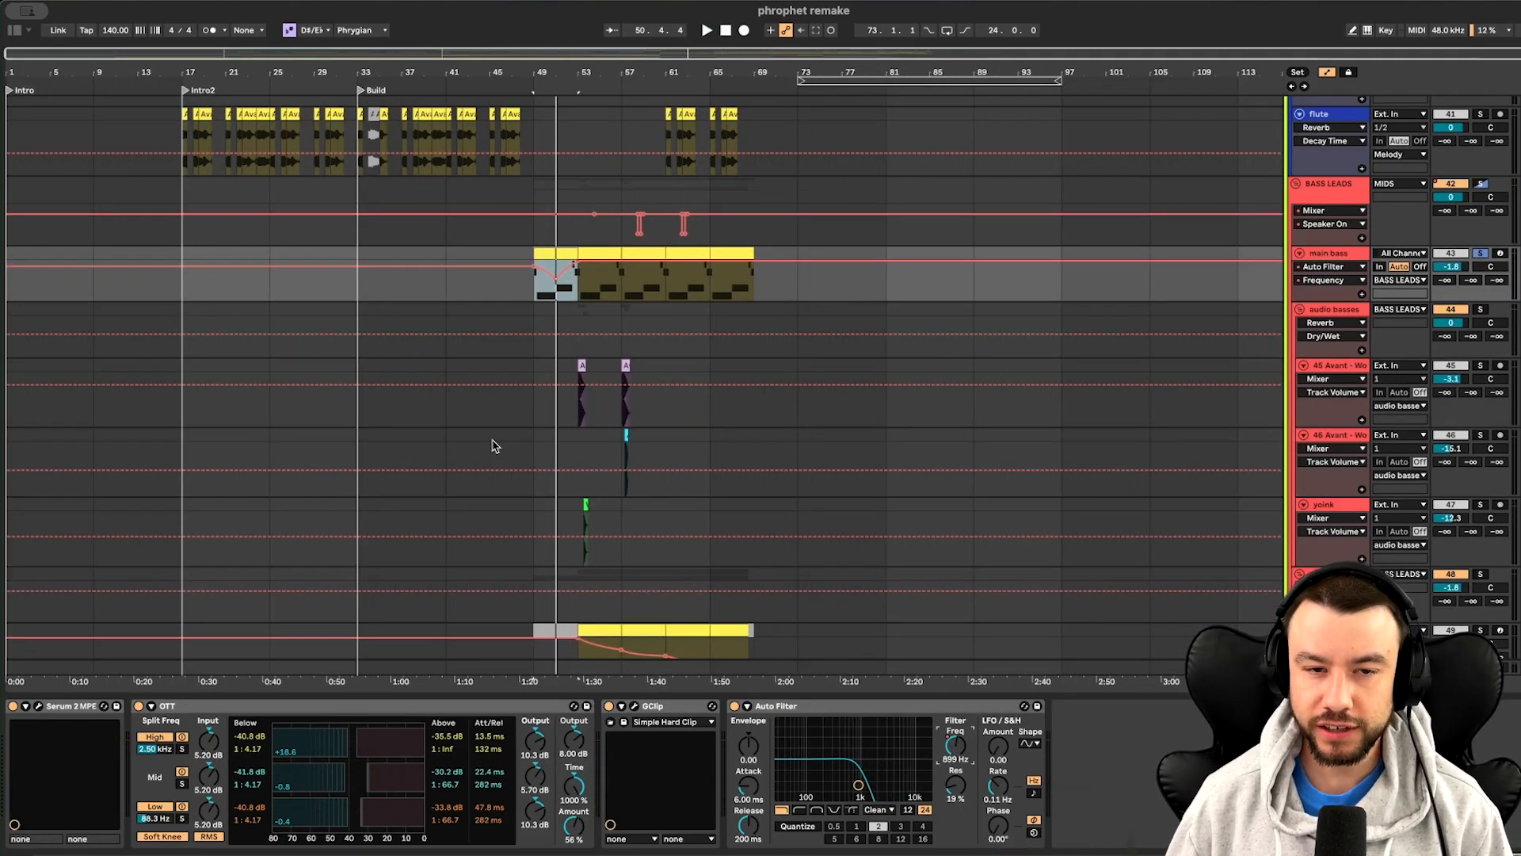
Clear the solo on the MIDS group and play the song from the start of the intro
scroll(431, 415, "down", 15)
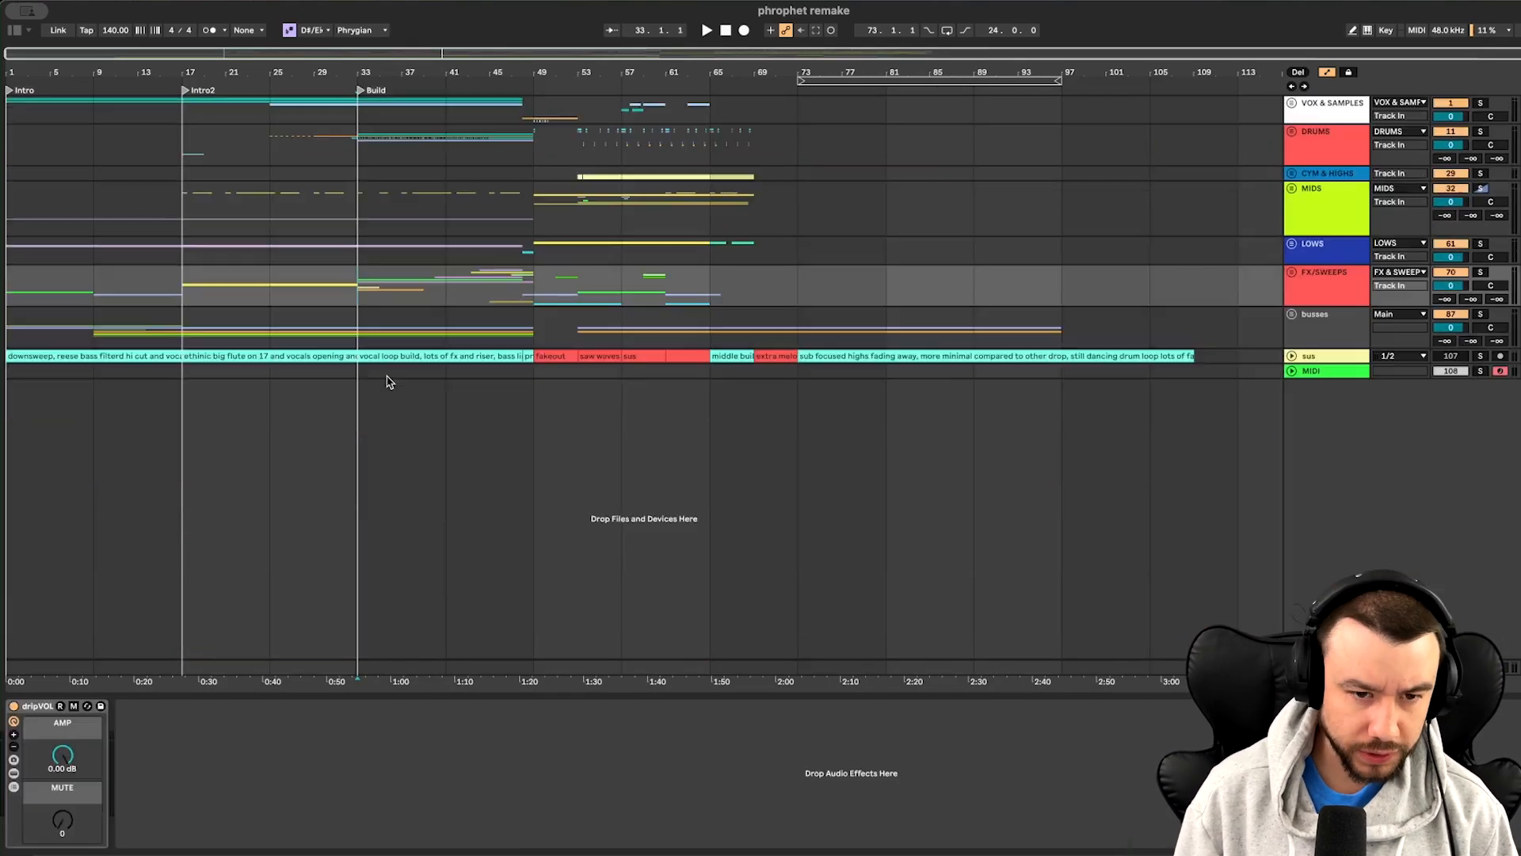
left_click(21, 163)
key("space")
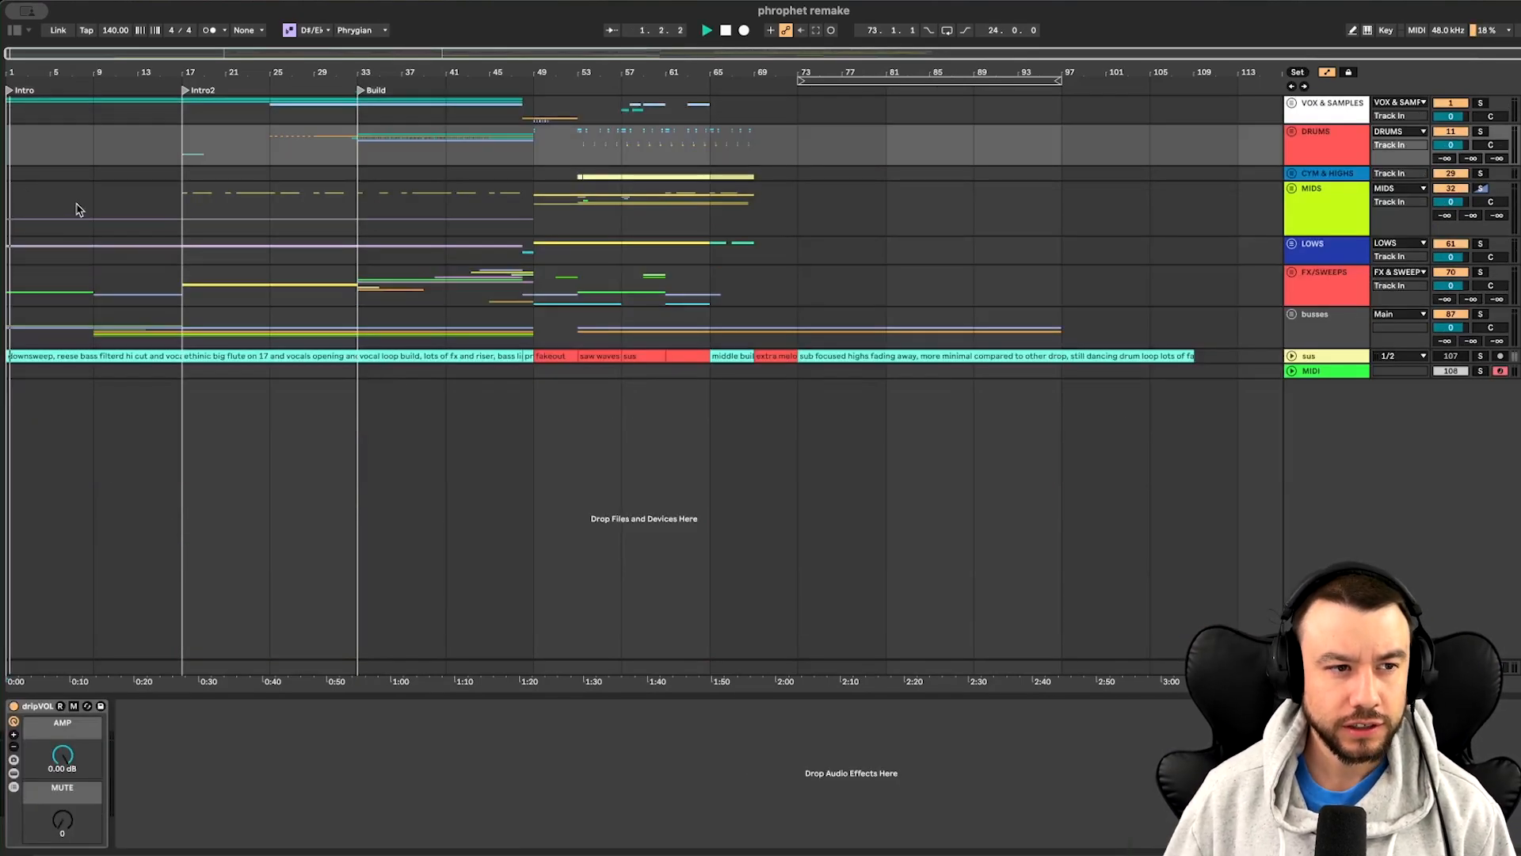
left_click(1482, 190)
key("space")
Find the reese bass track in the LOWS group, solo it and play its first clip from the beginning
key("plus")
key("plus")
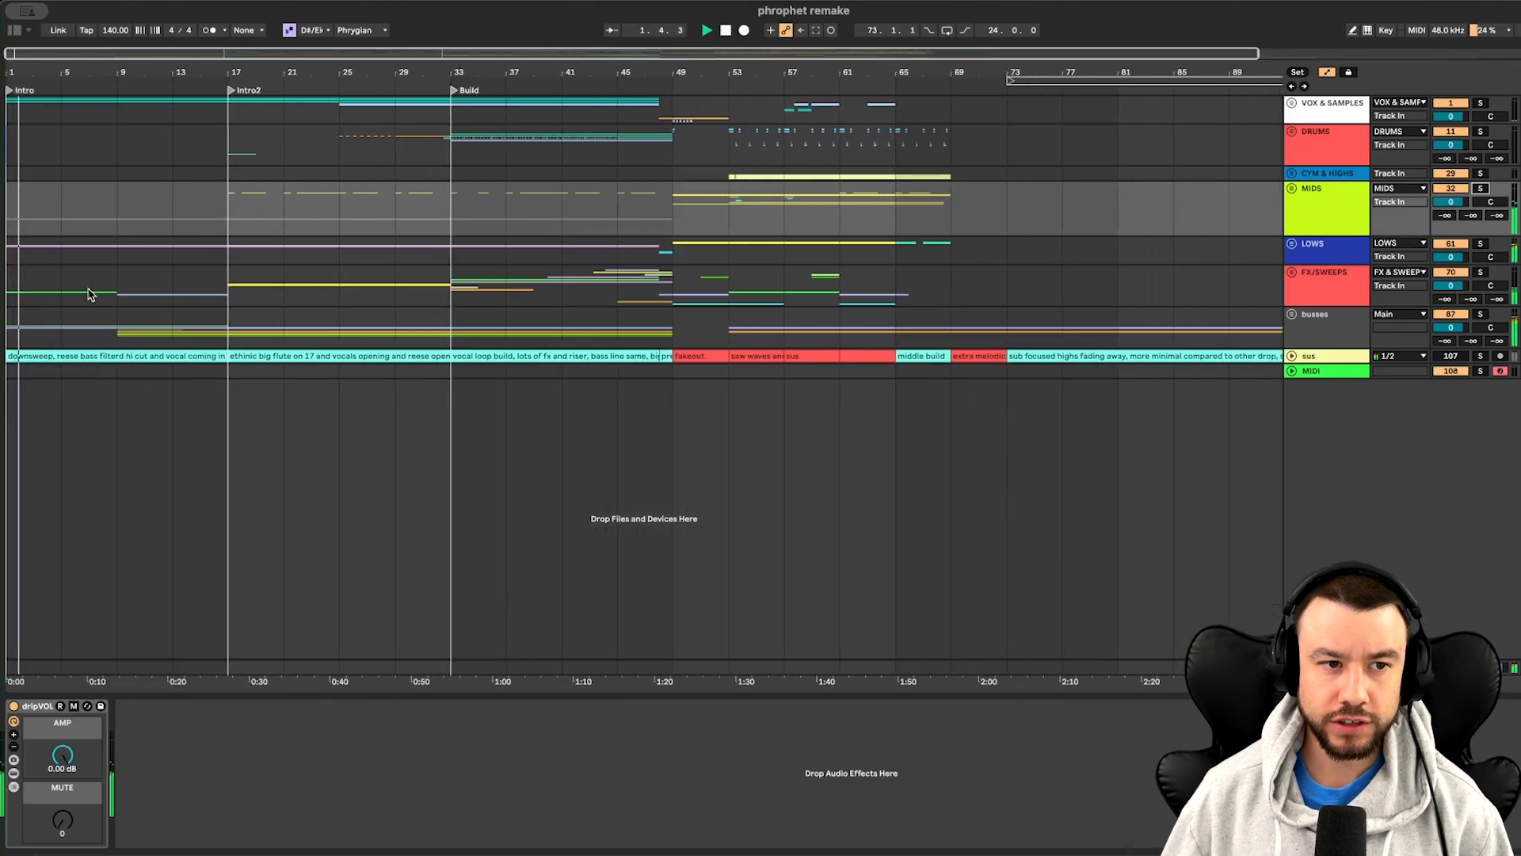
key("plus")
key("h")
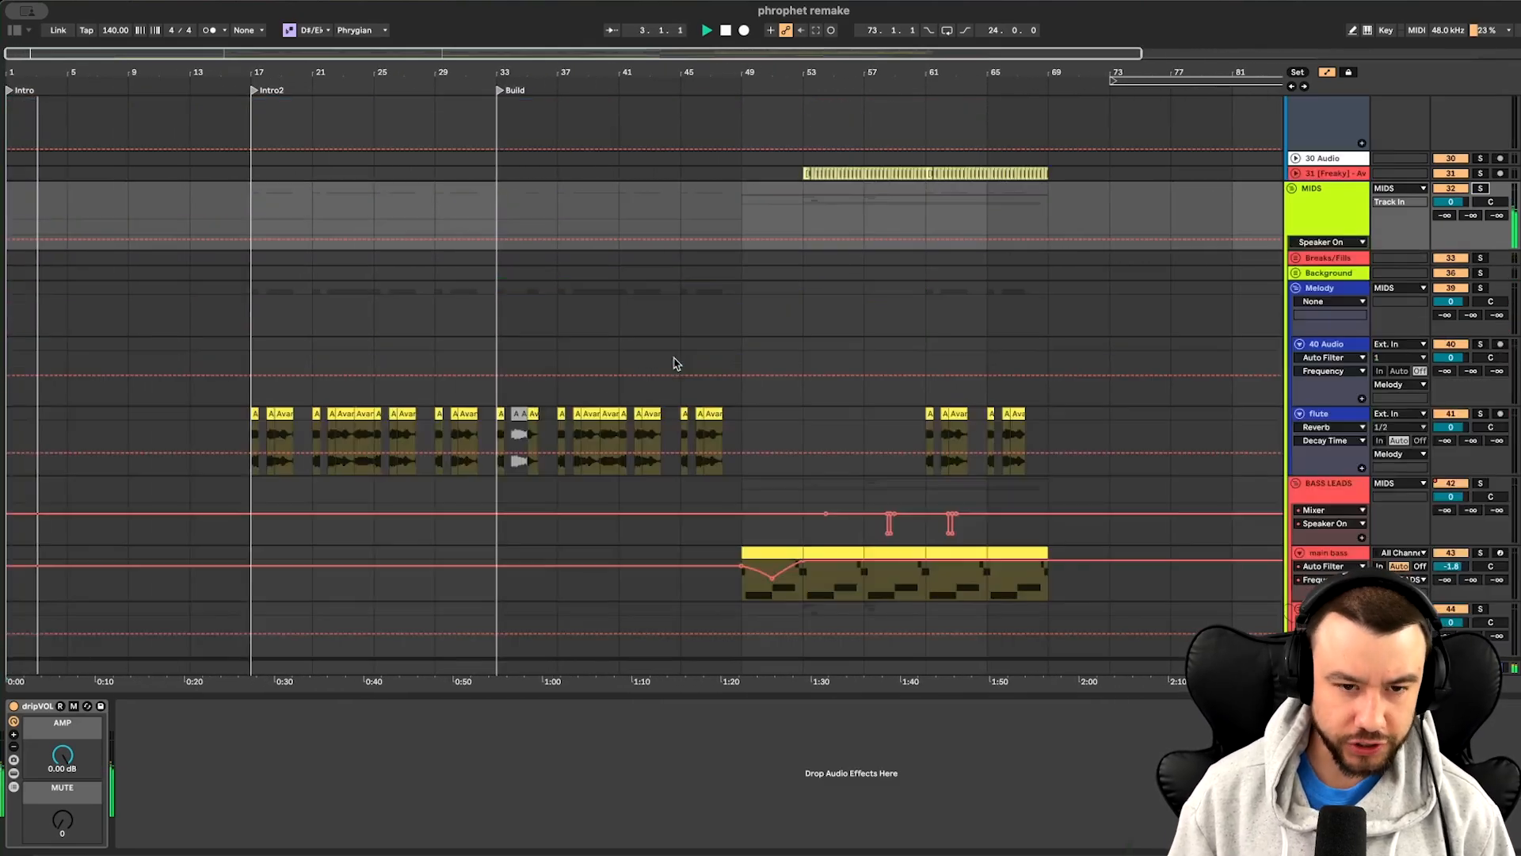
scroll(676, 364, "down", 15)
scroll(676, 363, "down", 15)
scroll(676, 364, "up", 10)
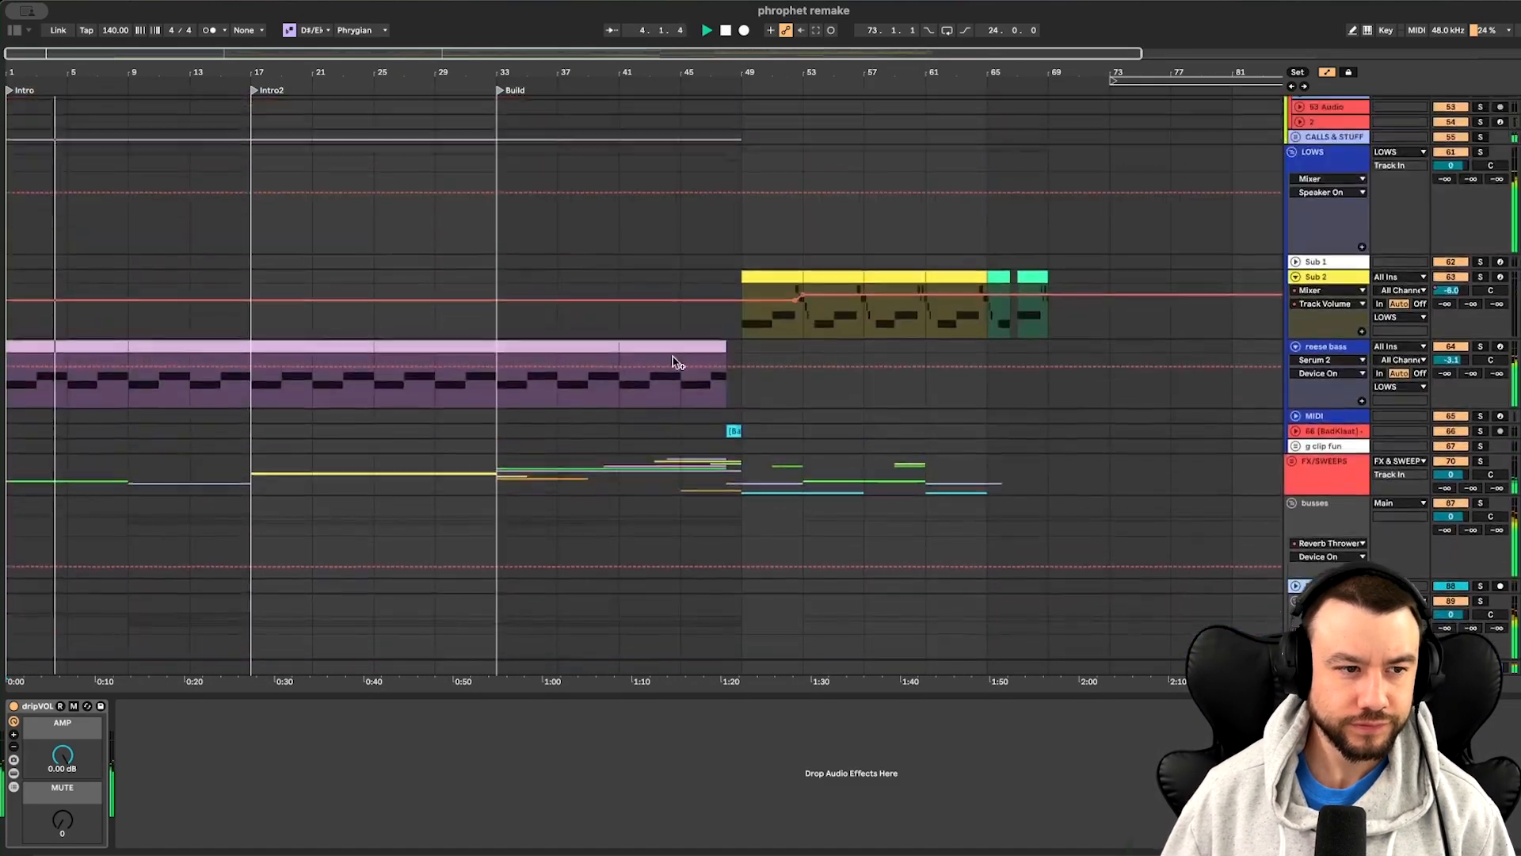
scroll(100, 513, "down", 1)
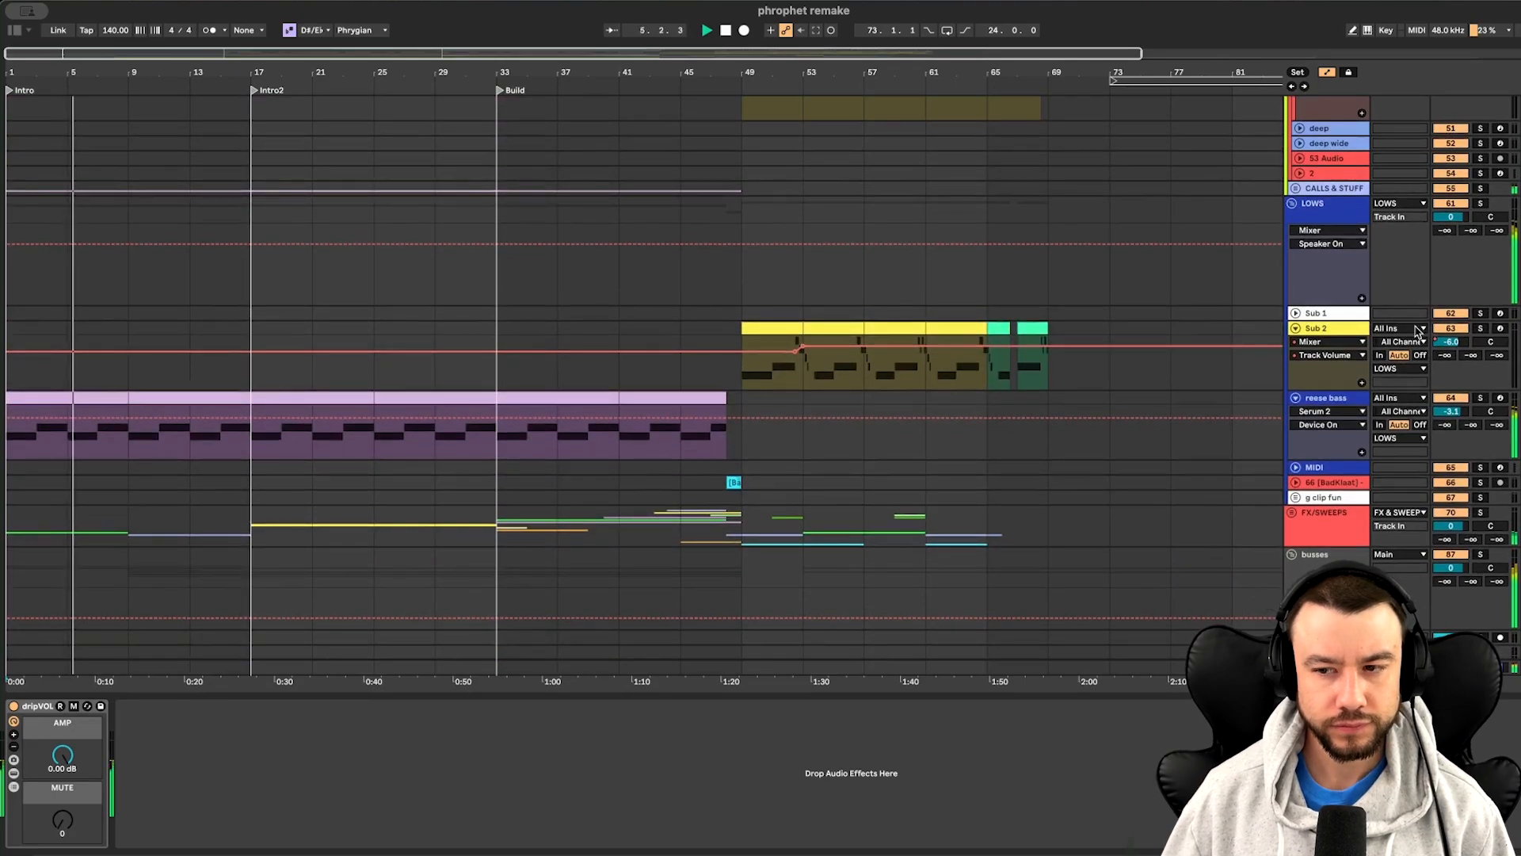
left_click(1479, 397)
left_click(910, 398)
left_click(42, 399)
key("space")
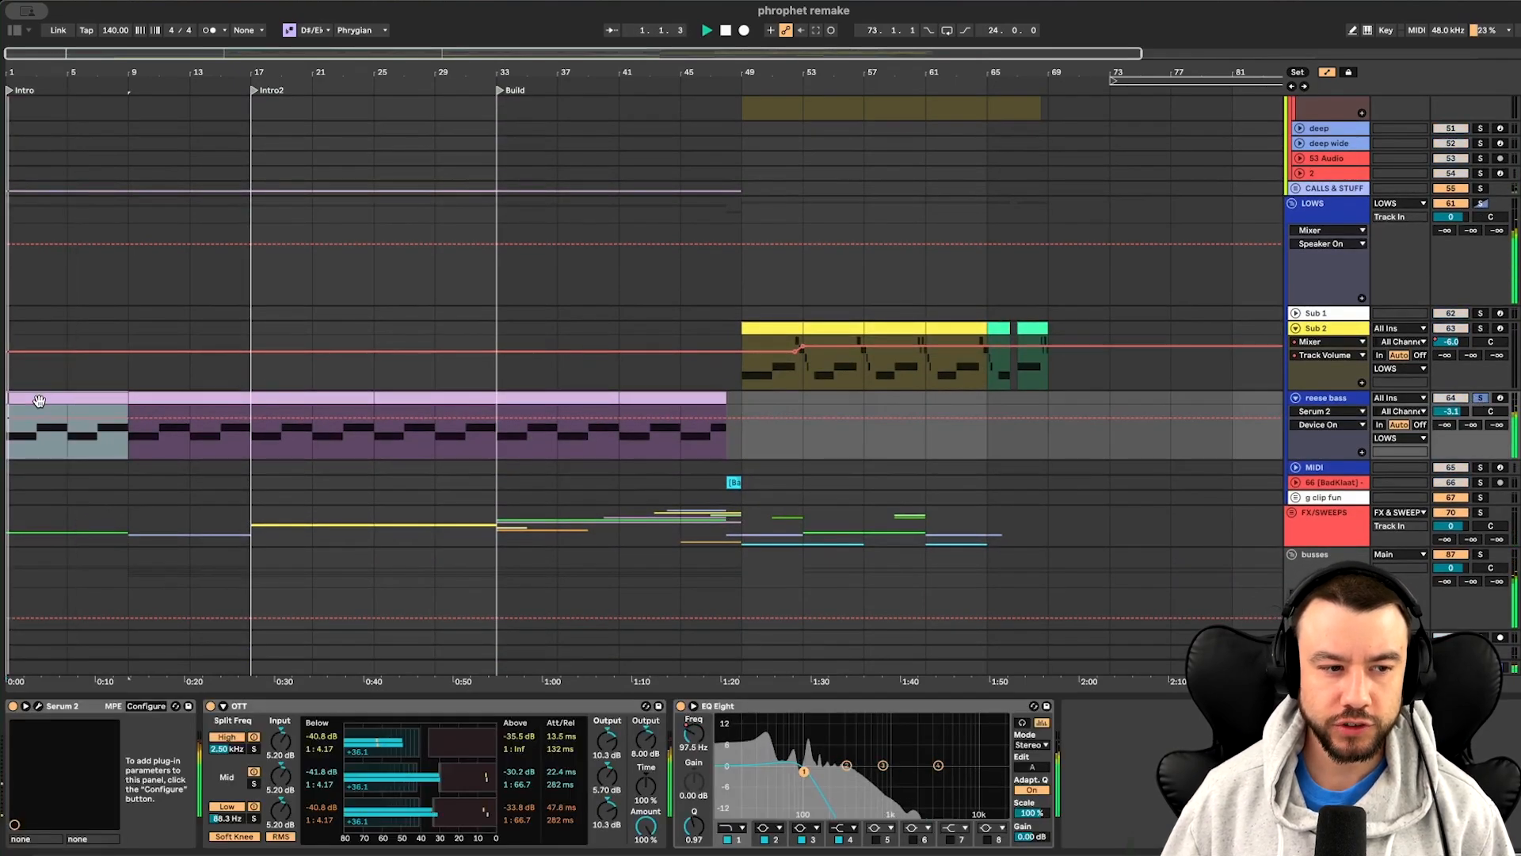
Show the reese bass track's Serum 2 patch during playback, moving its window clear, and close it
scroll(38, 404, "up", 3)
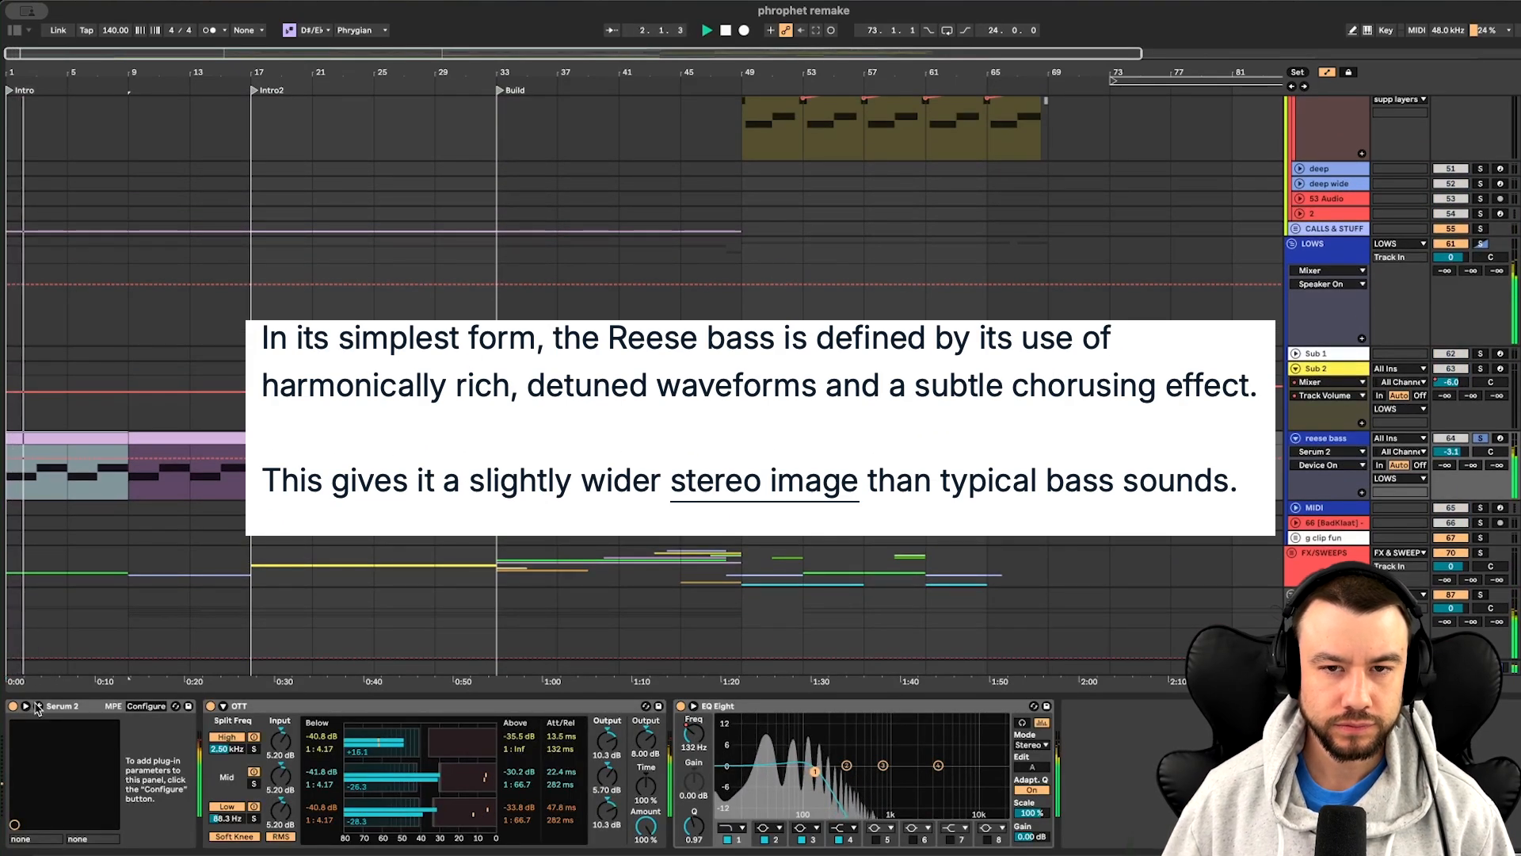
key("alt+super+p")
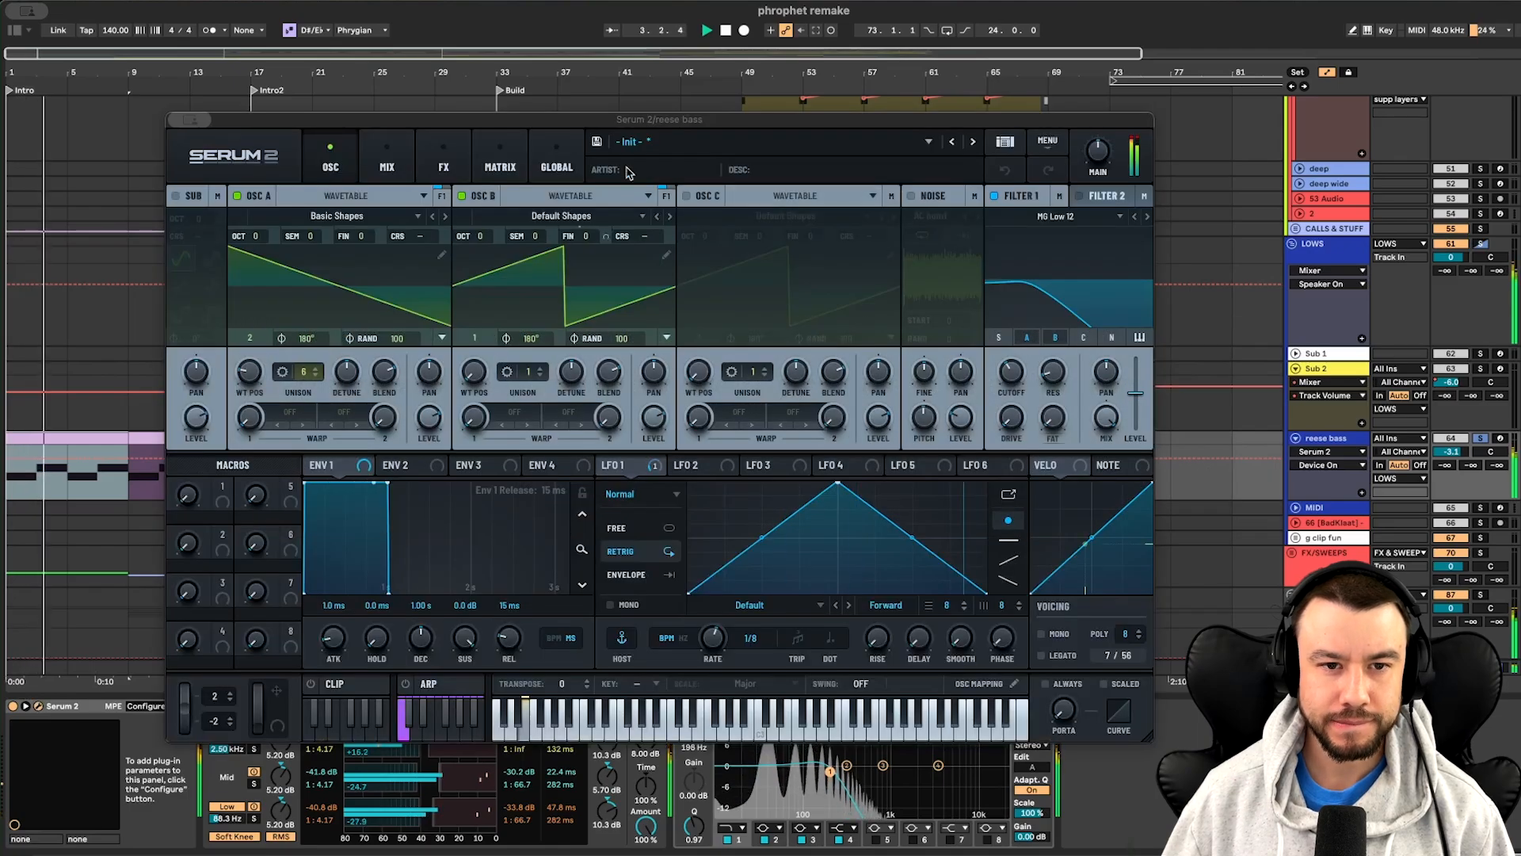
left_click_drag(524, 121, 715, 89)
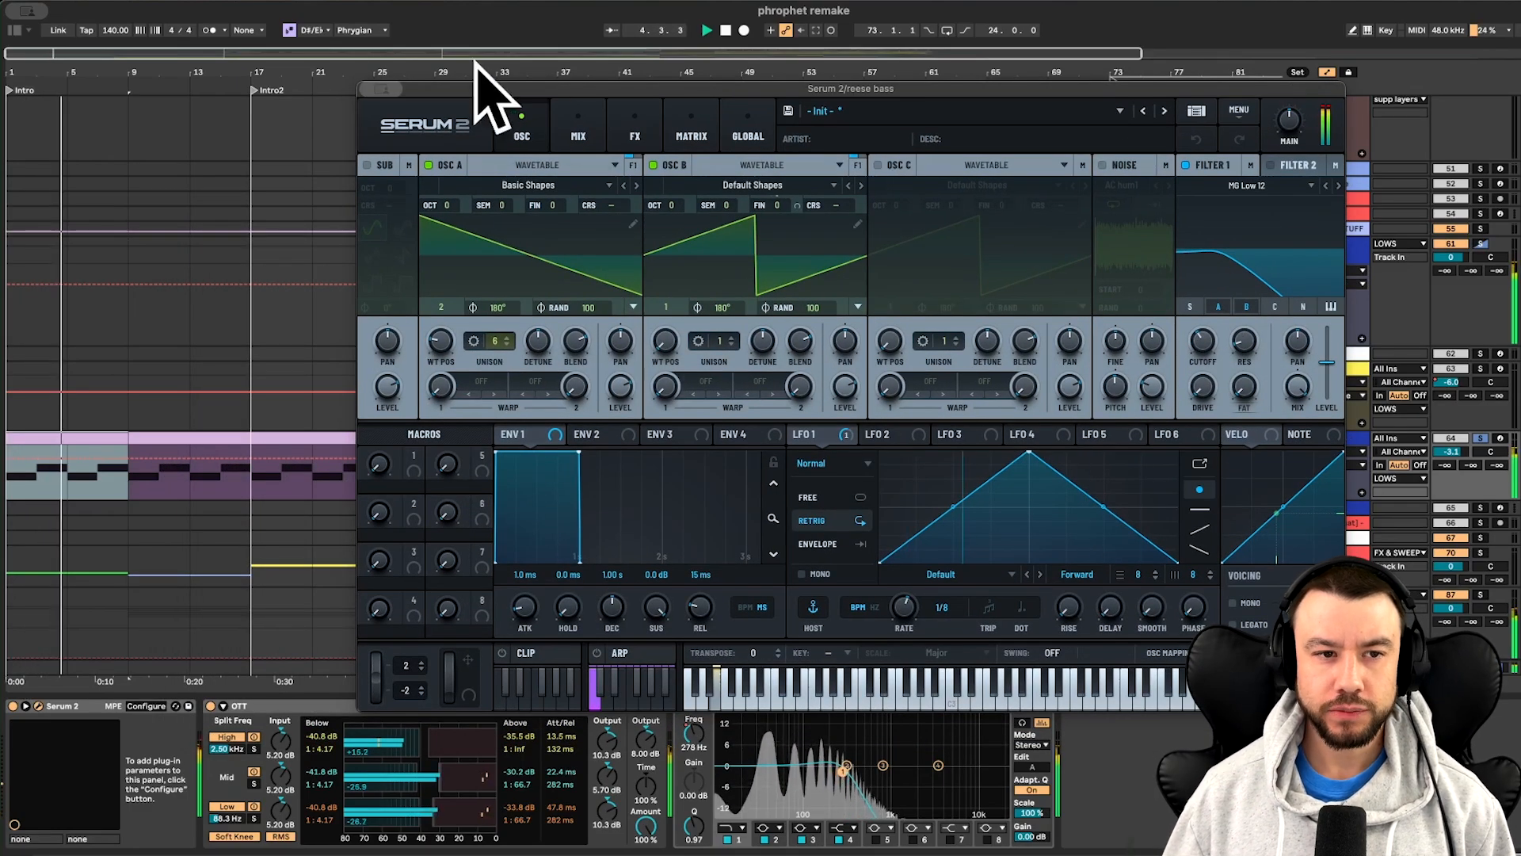
mouse_move(386, 91)
left_click(408, 123)
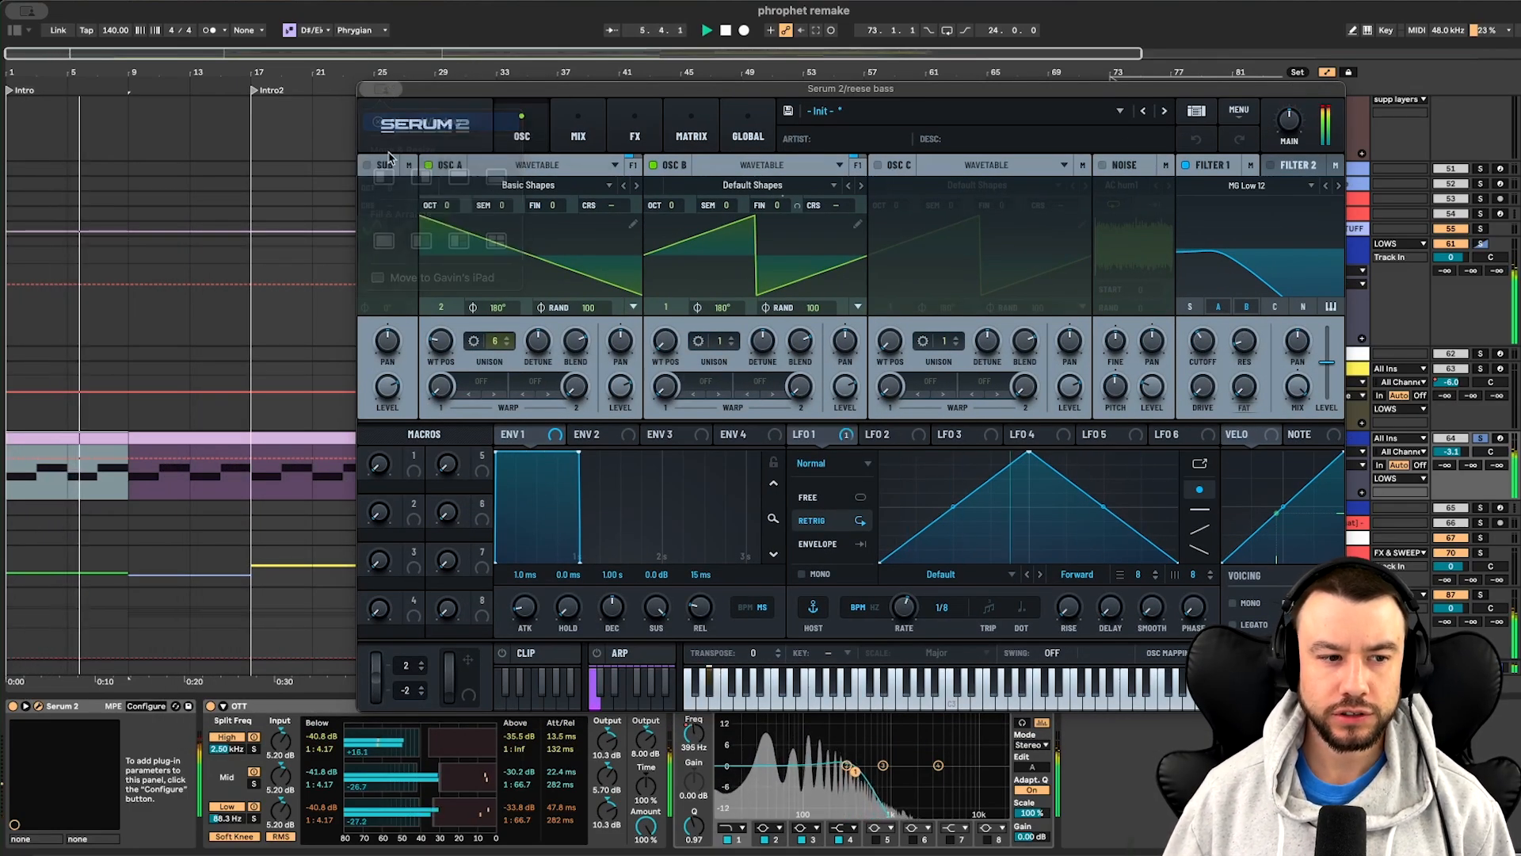
Expand the CALLS & STUFF group and its brass track, and solo the brass together with the reese bass from the intro
scroll(199, 480, "up", 3)
scroll(200, 480, "up", 10)
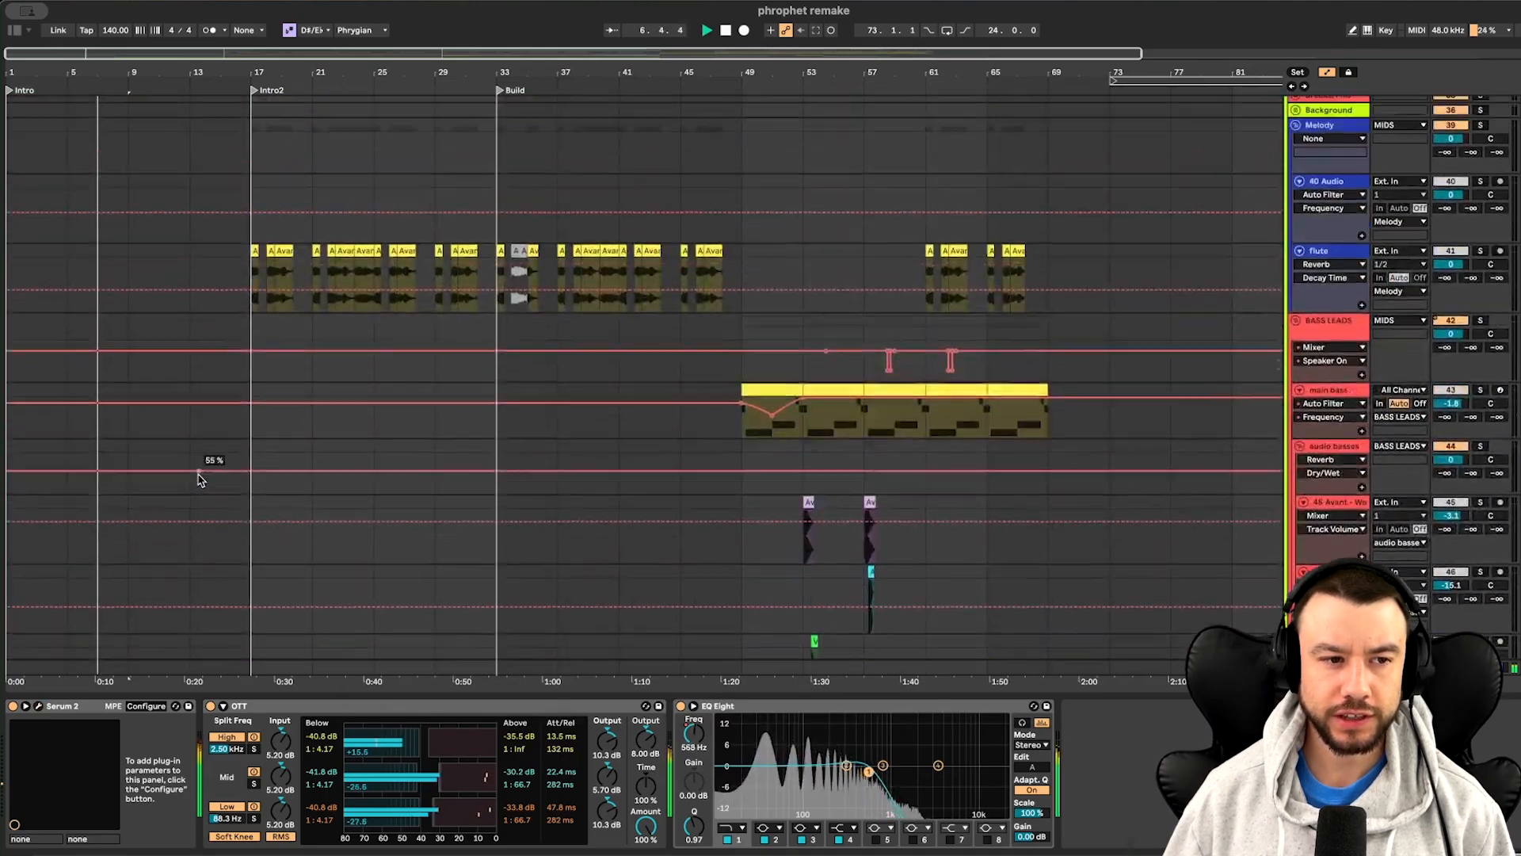
scroll(200, 480, "down", 10)
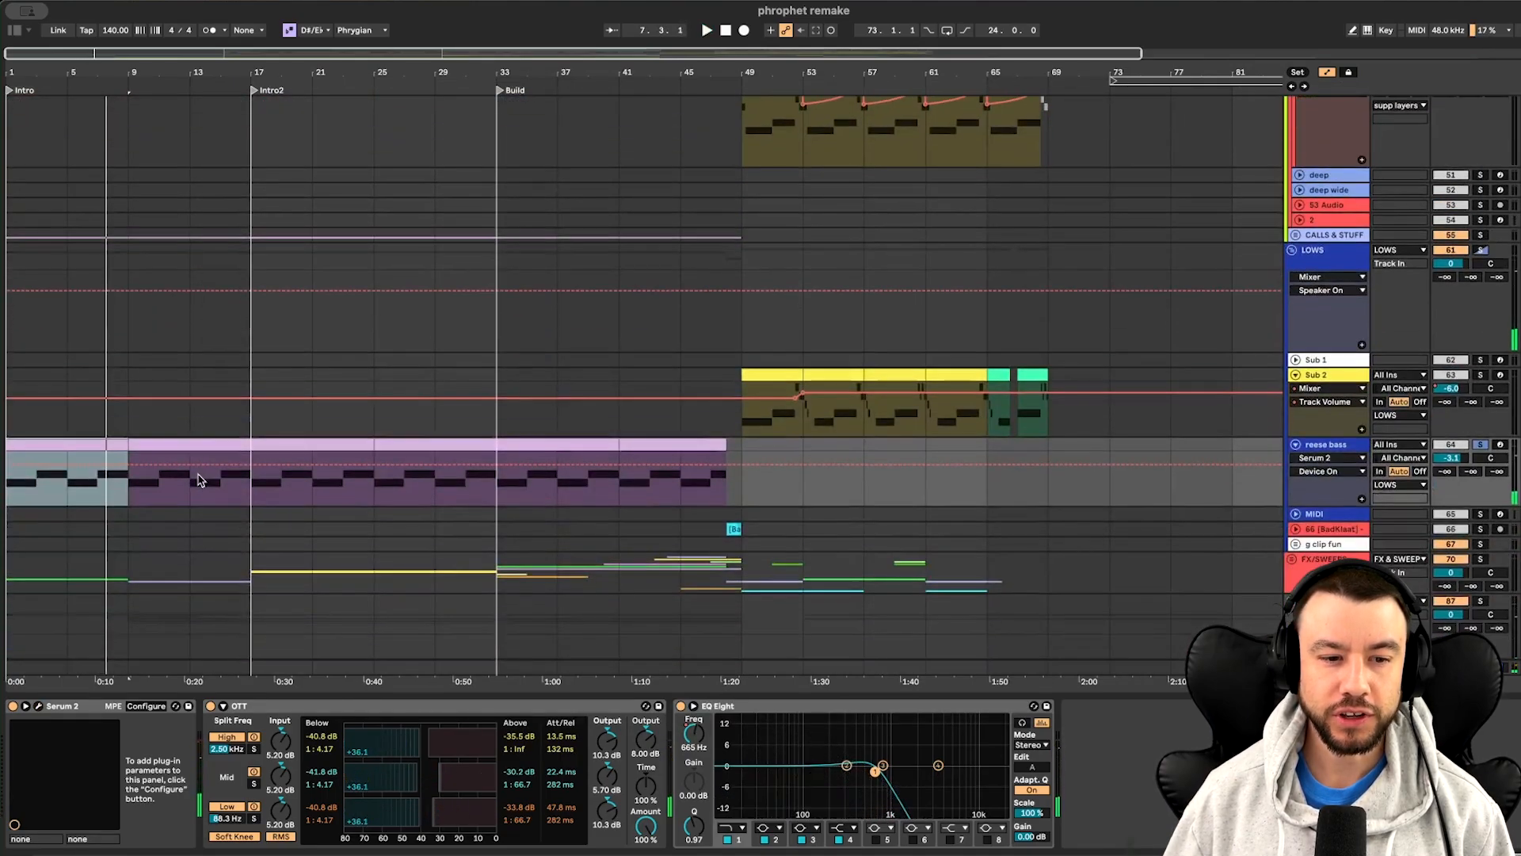
left_click(1296, 235)
left_click(1306, 336)
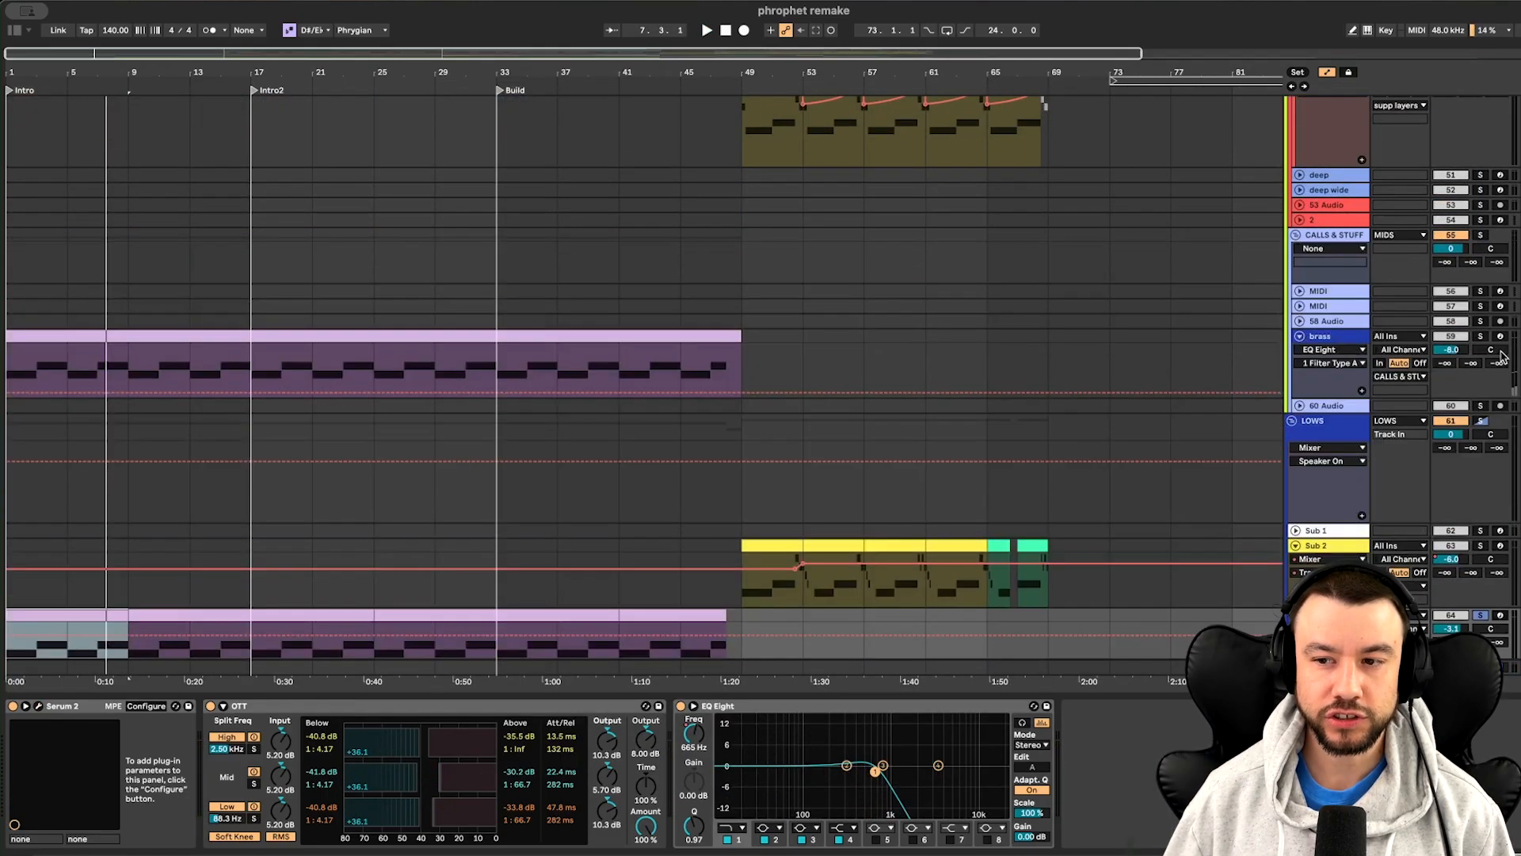
left_click(1481, 337)
scroll(20, 448, "down", 2)
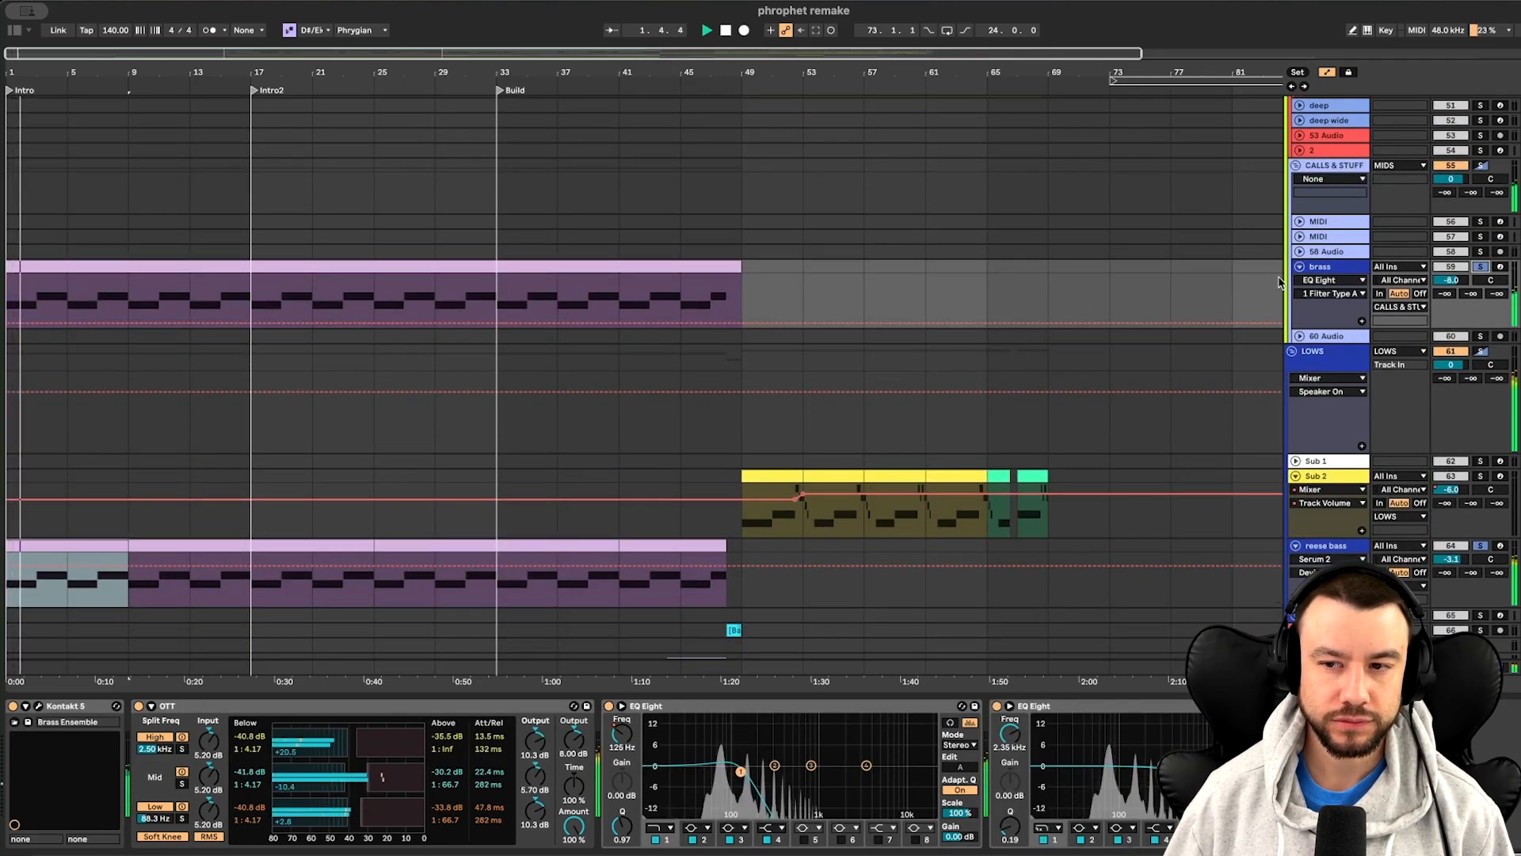
Show the brass track's Kontakt 5 Brass Ensemble instrument and close its window
left_click(1319, 269)
left_click(38, 706)
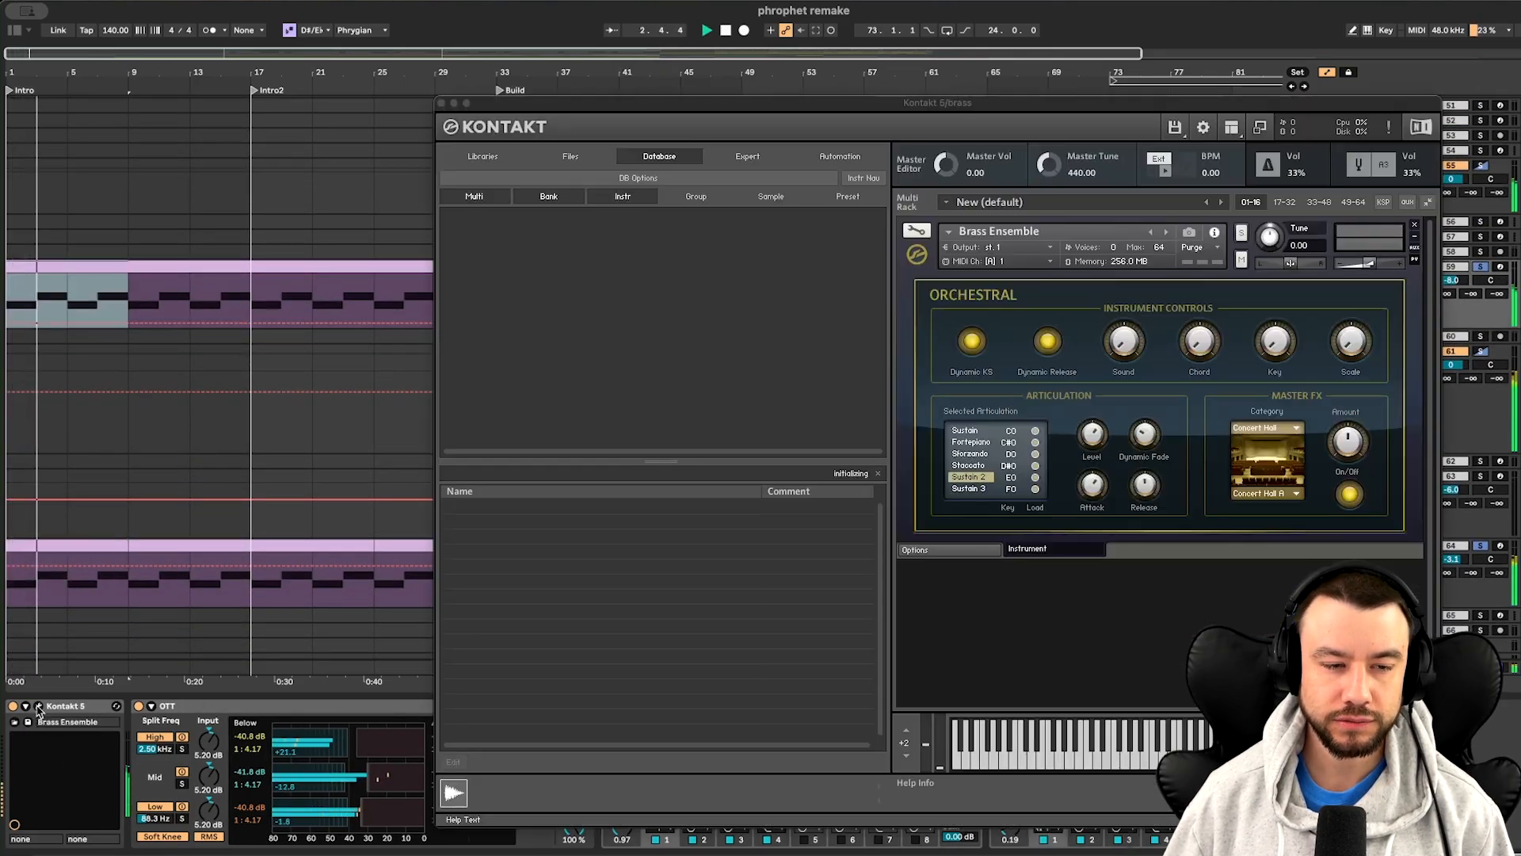
mouse_move(472, 104)
left_click(479, 138)
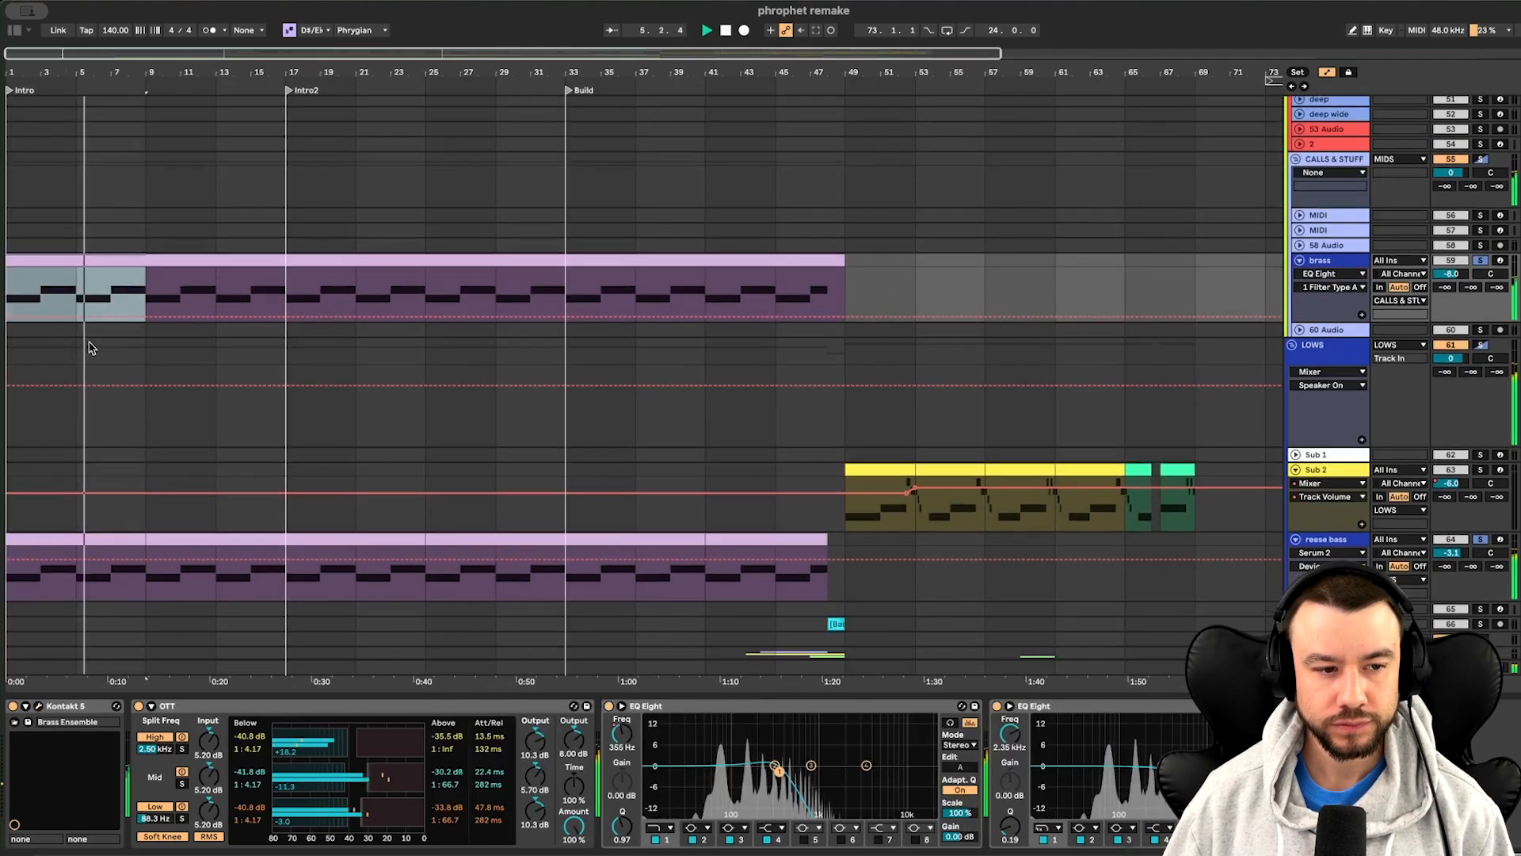
Examine the reese bass clip's notes against its scale, switching the scale to Minor and back to Phrygian
double_click(169, 603)
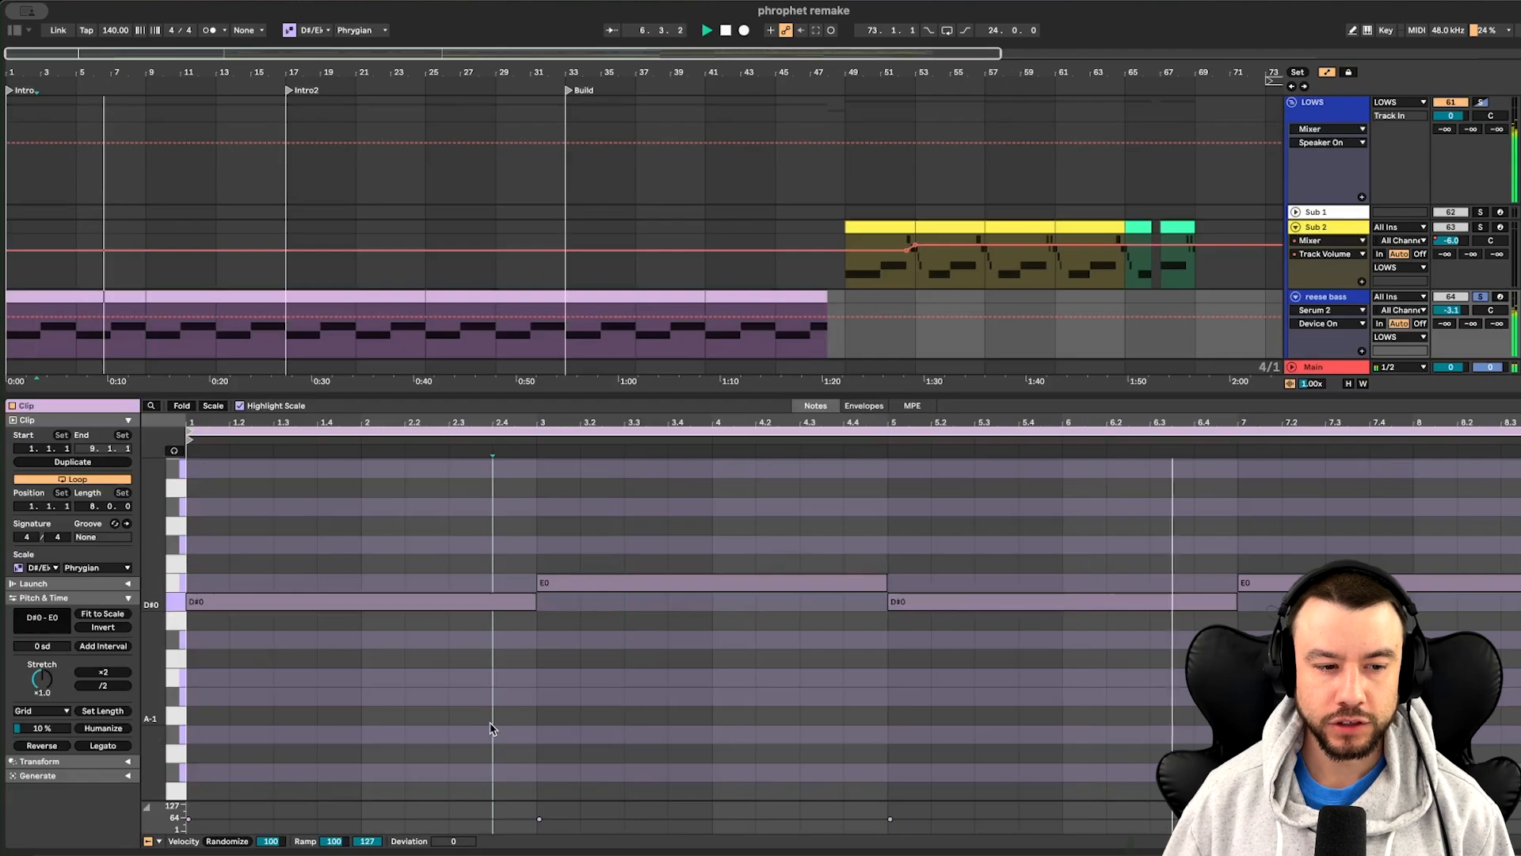
scroll(349, 654, "up", 2)
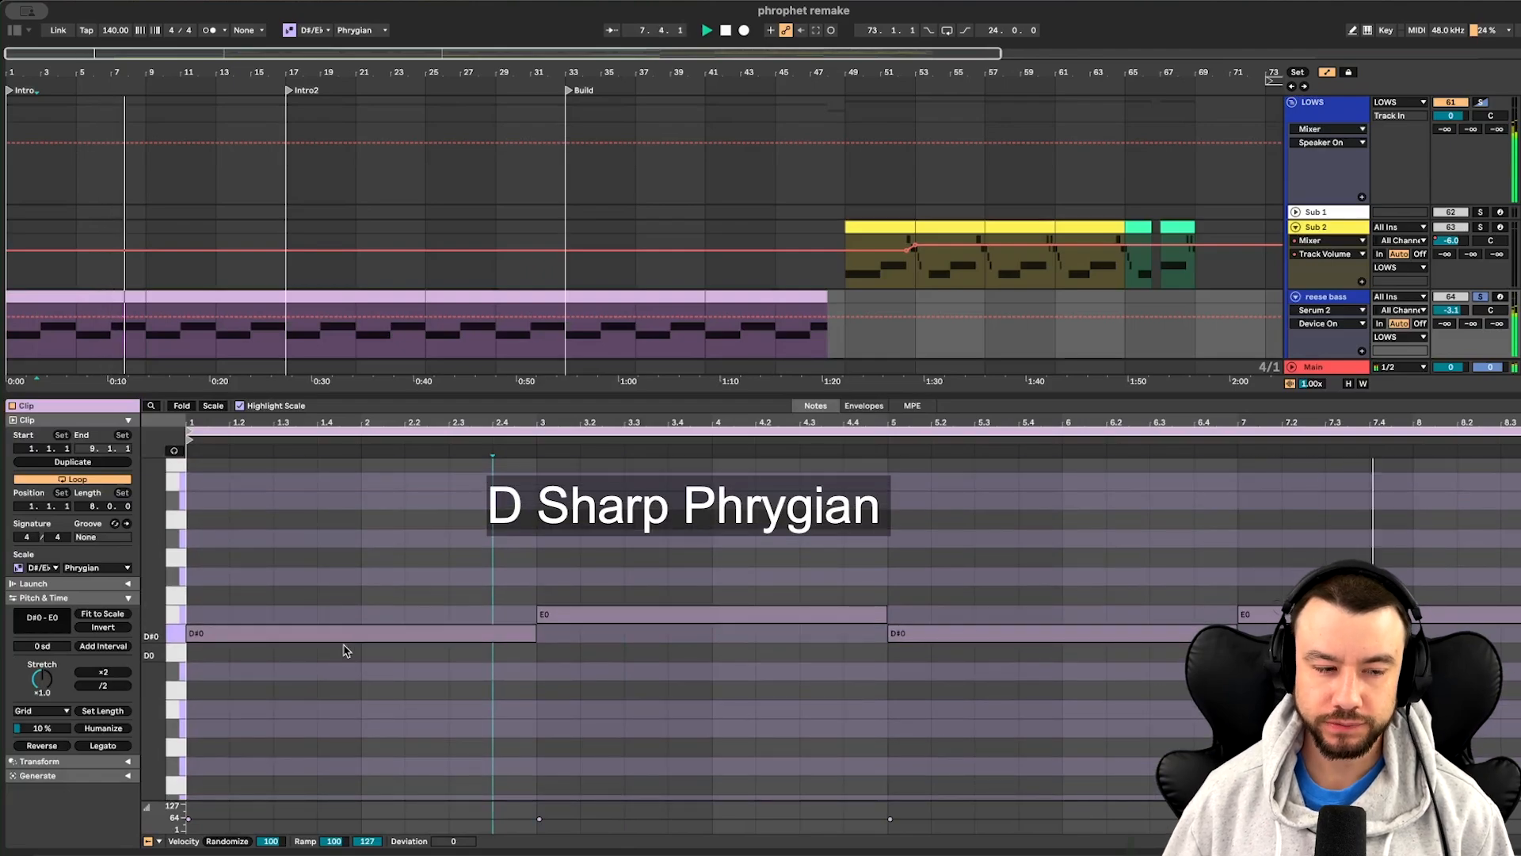
left_click(98, 568)
left_click(102, 164)
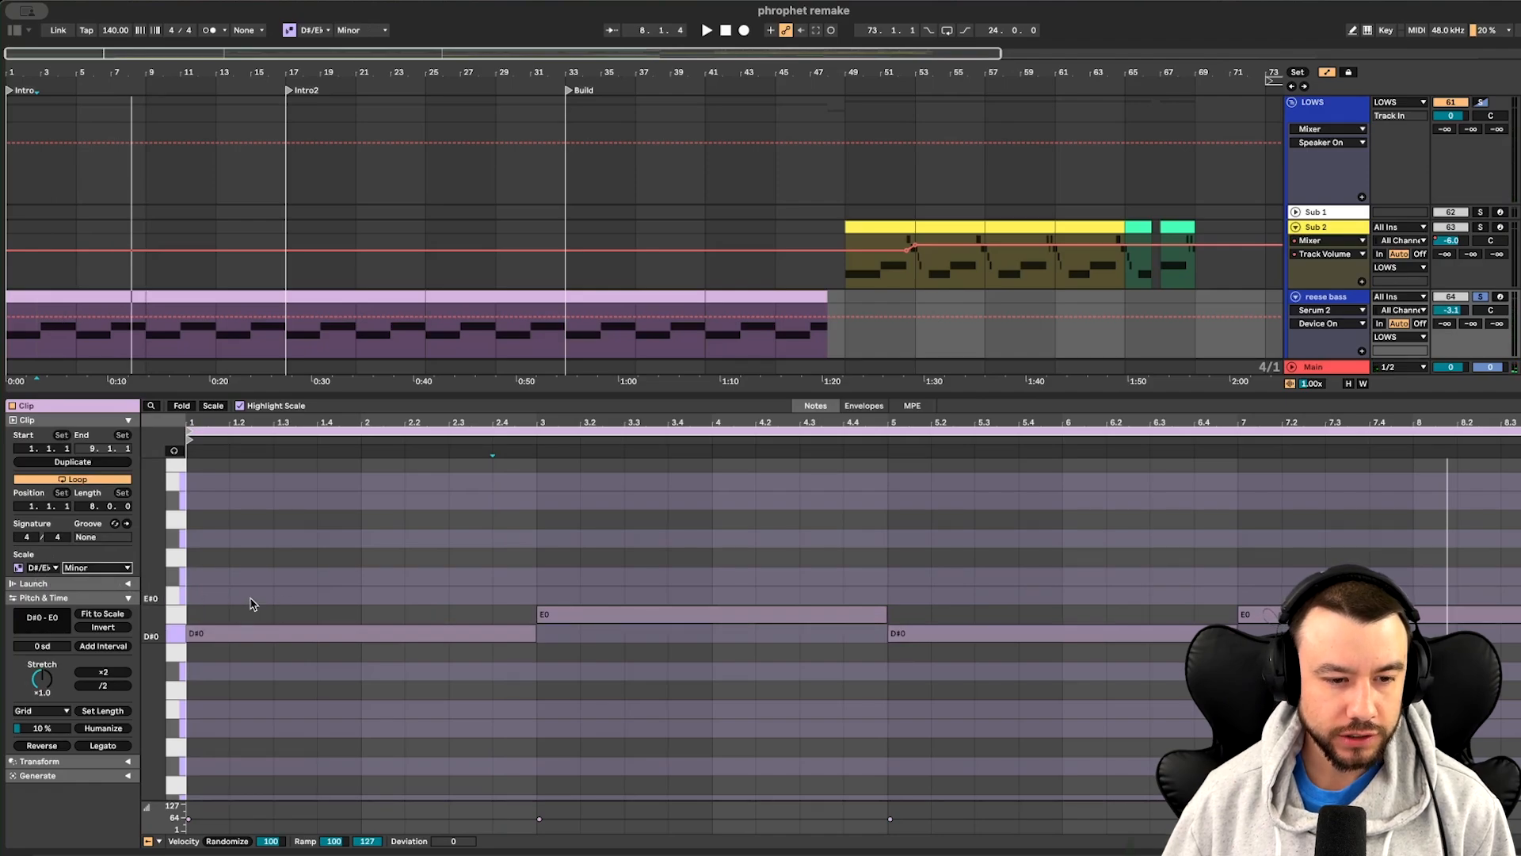
left_click(101, 567)
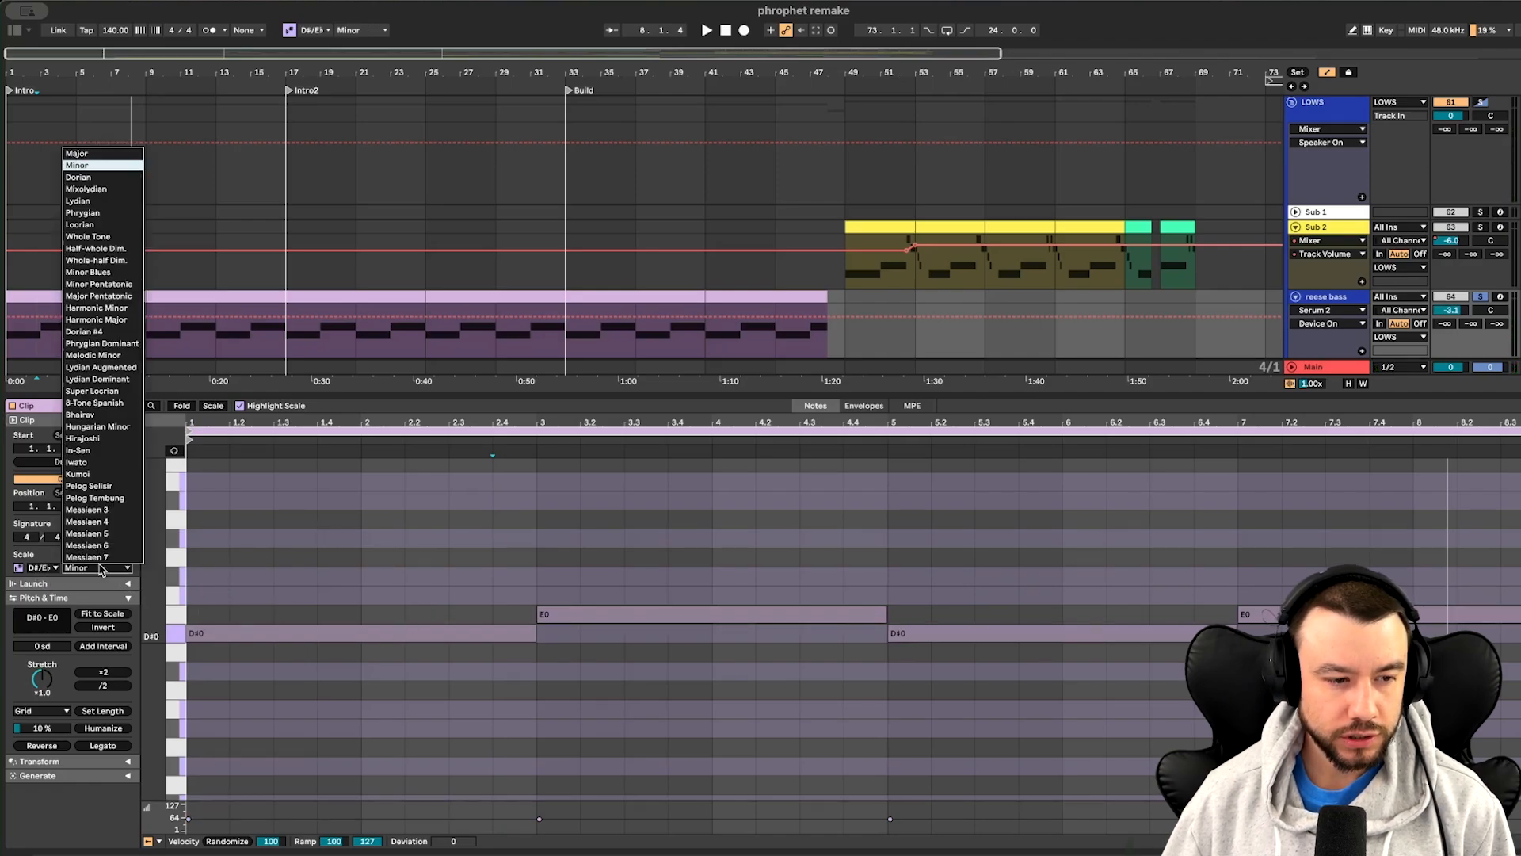
left_click(102, 214)
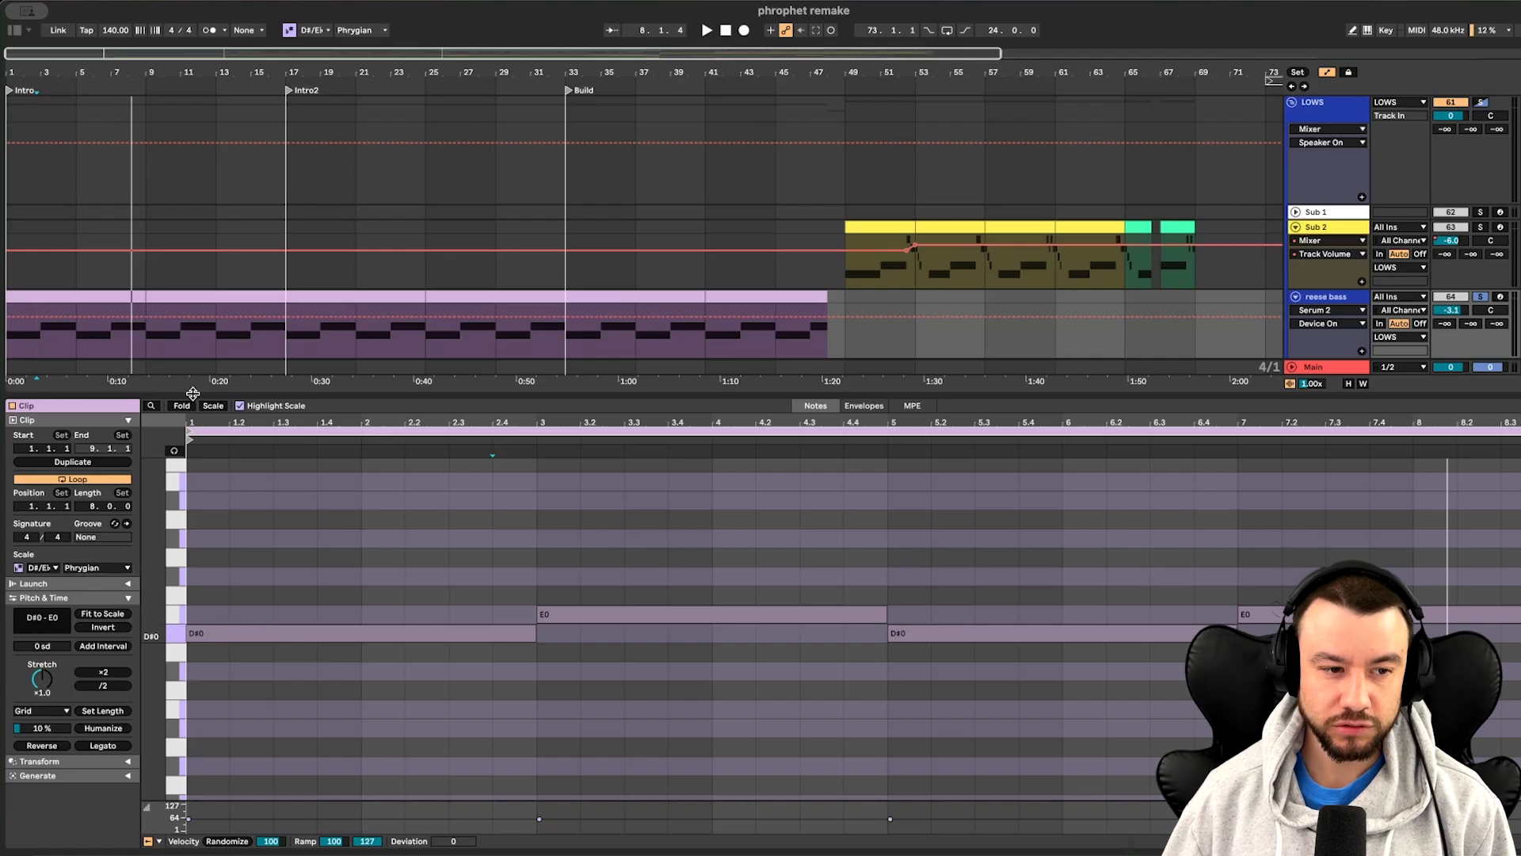
Close the note editor and select the first reese bass clip at the start of the arrangement
key("super+alt+l")
scroll(193, 398, "down", 4)
scroll(38, 359, "up", 1)
left_click(37, 333)
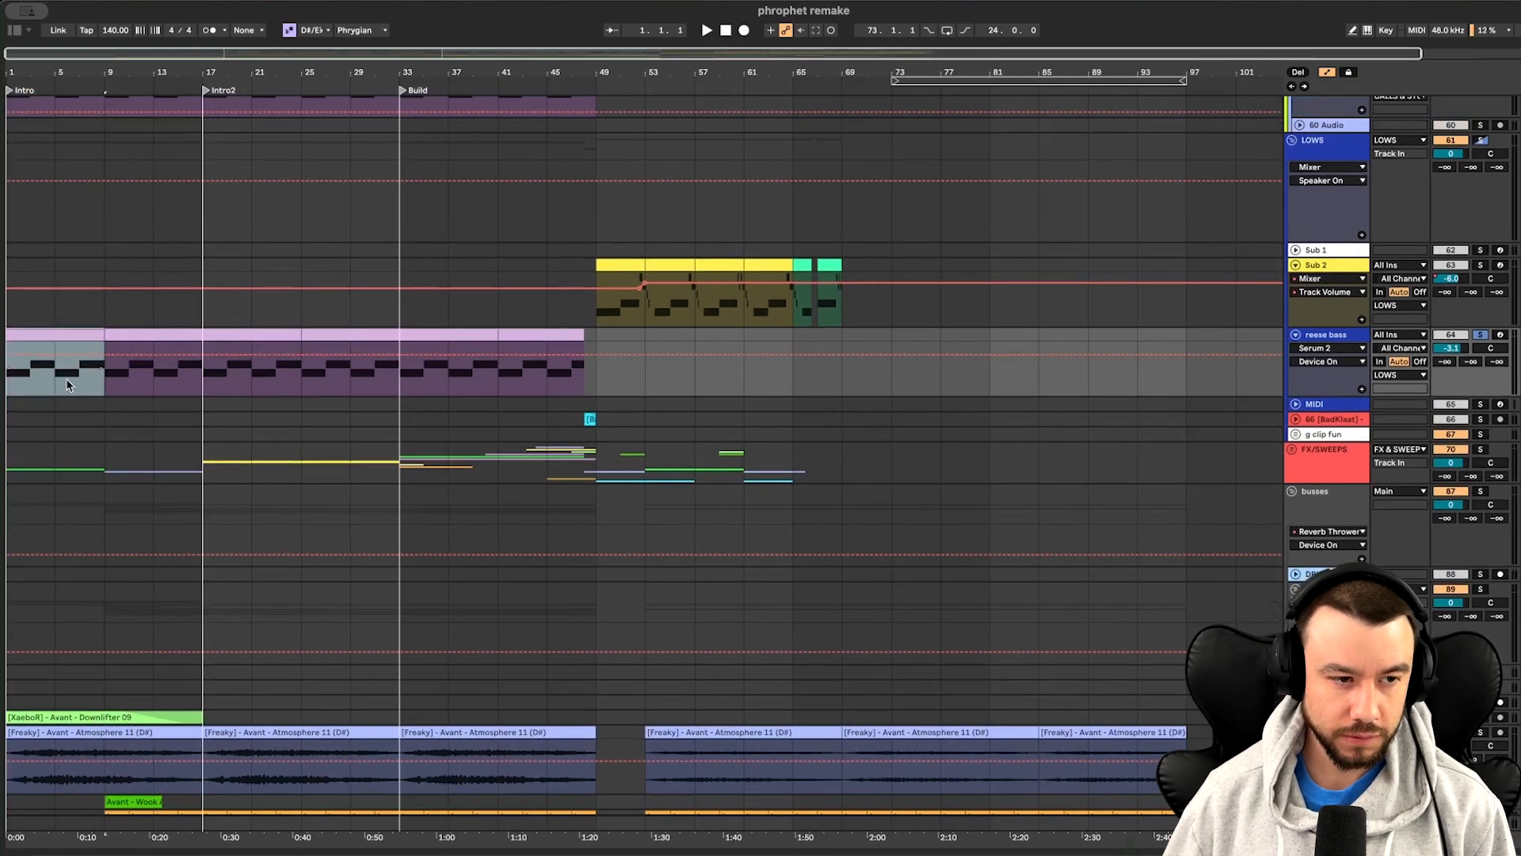
Play the intro from bar 1 with the reese bass and brass soloed to hear the two layers together
key("space")
scroll(74, 384, "up", 3)
scroll(157, 386, "down", 4)
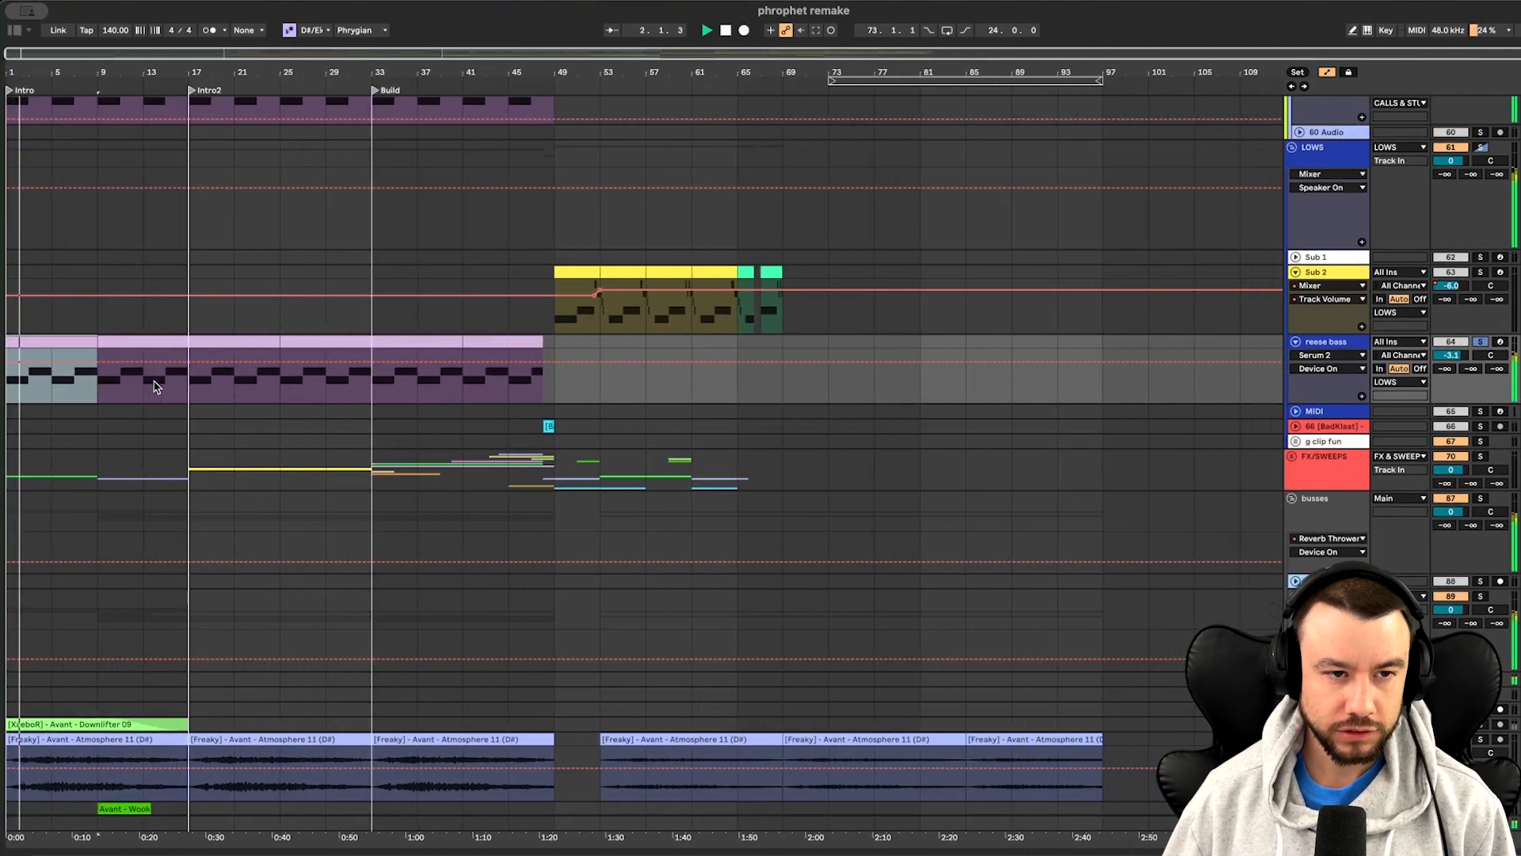
scroll(156, 387, "up", 4)
scroll(92, 478, "up", 3)
scroll(158, 507, "down", 2)
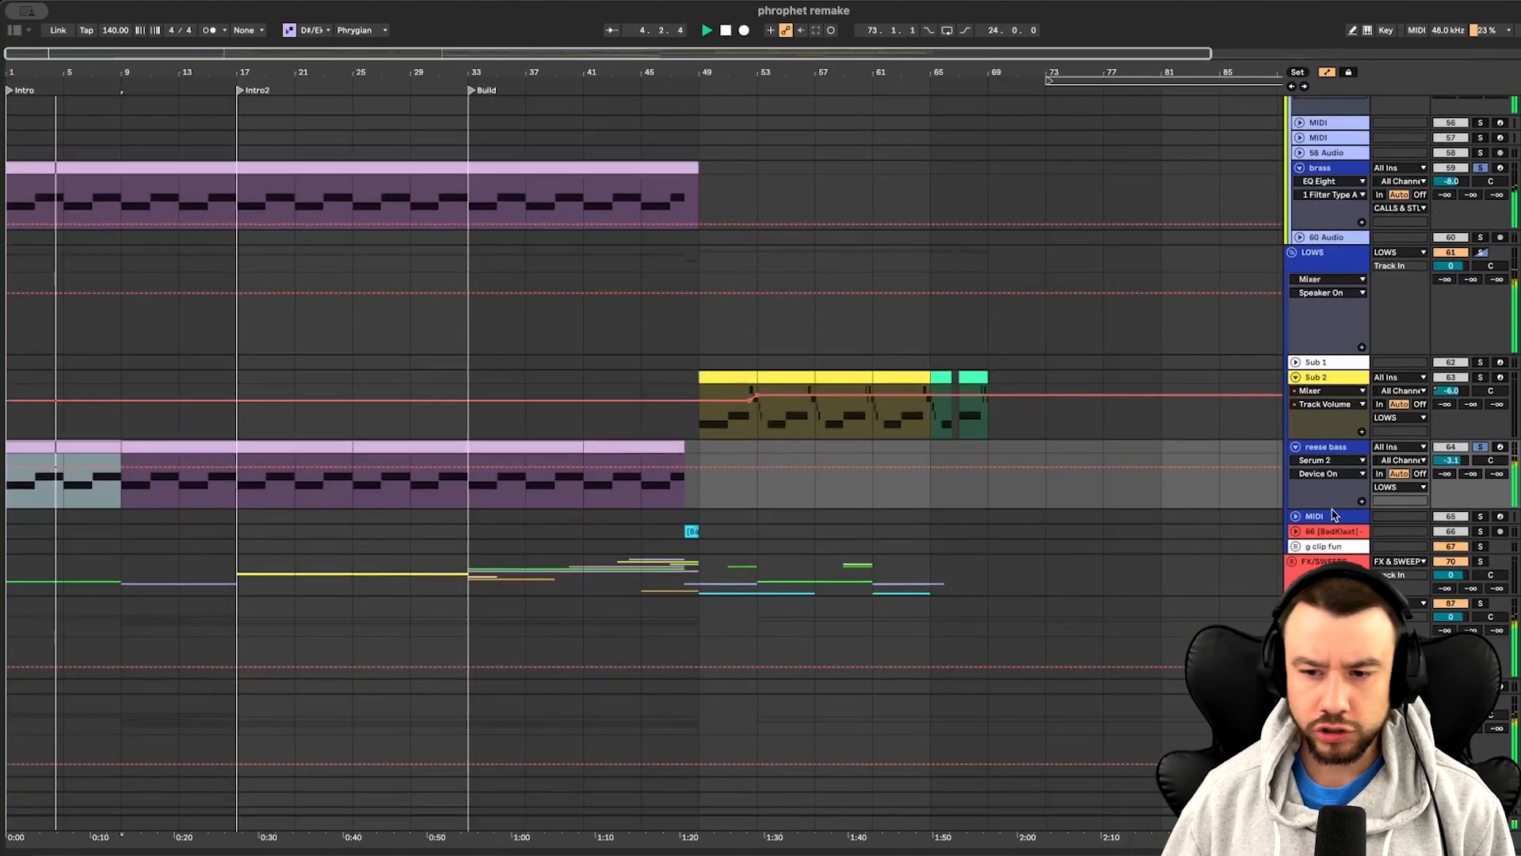
scroll(863, 594, "up", 7)
scroll(1227, 565, "down", 1)
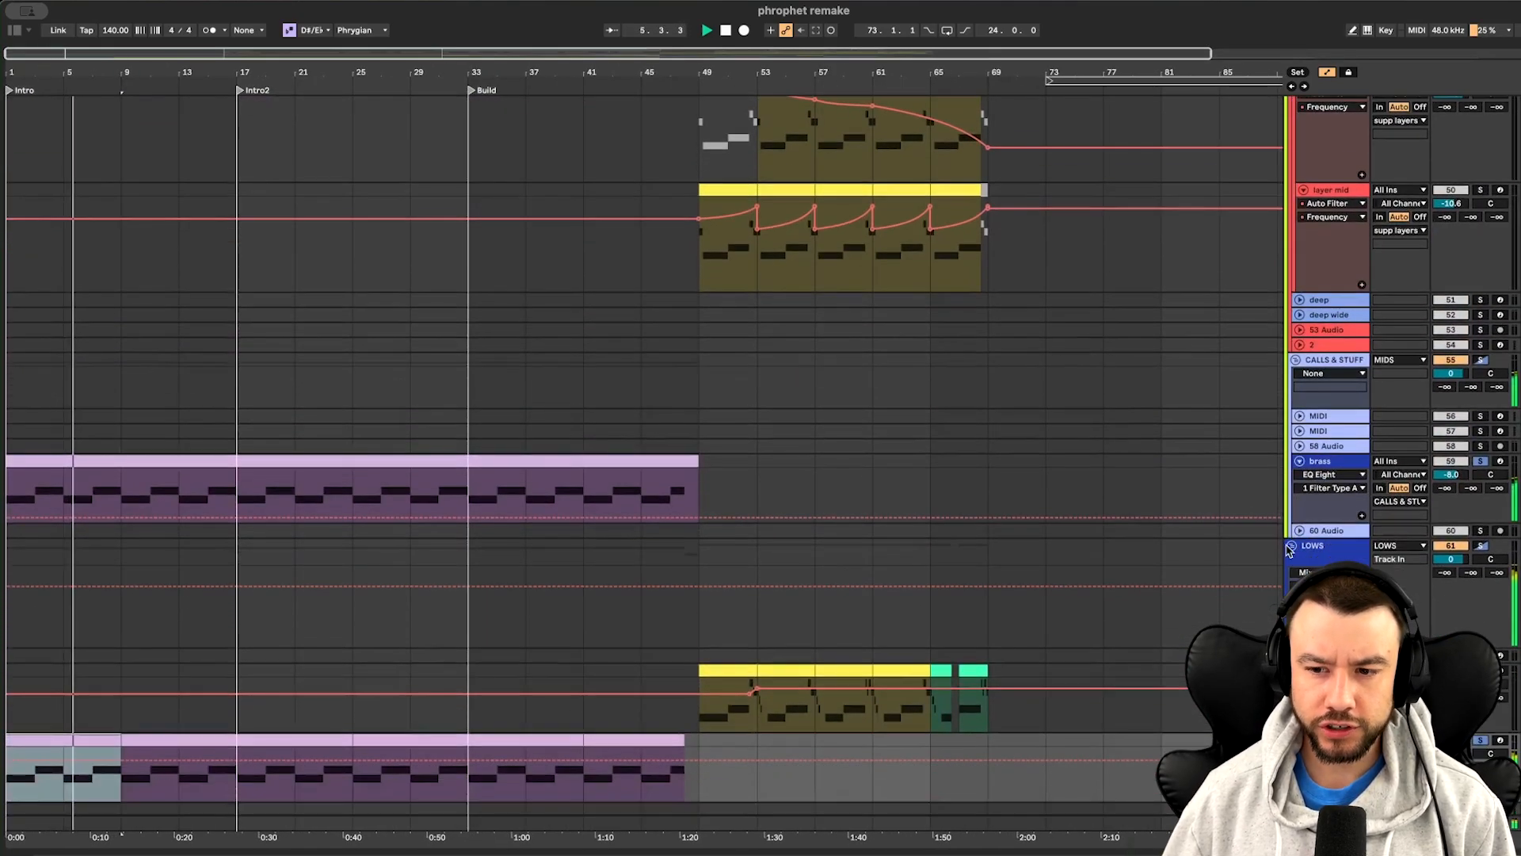
scroll(1226, 564, "down", 2)
Show the reese bass's device chain and its EQ Eight frequency automation, and highlight the rise over the first 16 bars
key("shift+Tab")
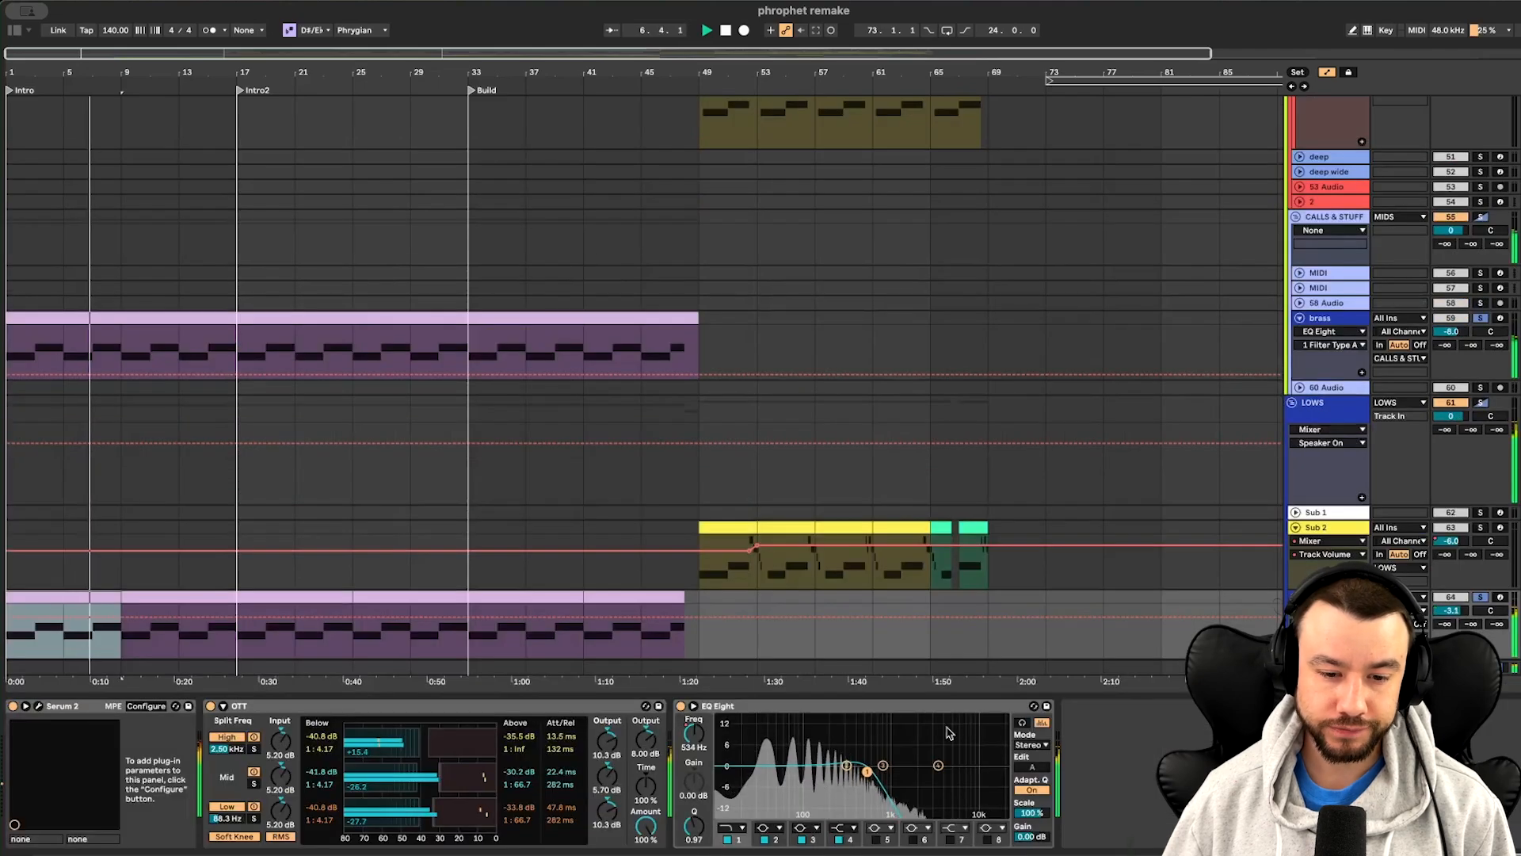
key("space")
right_click(692, 735)
left_click(717, 741)
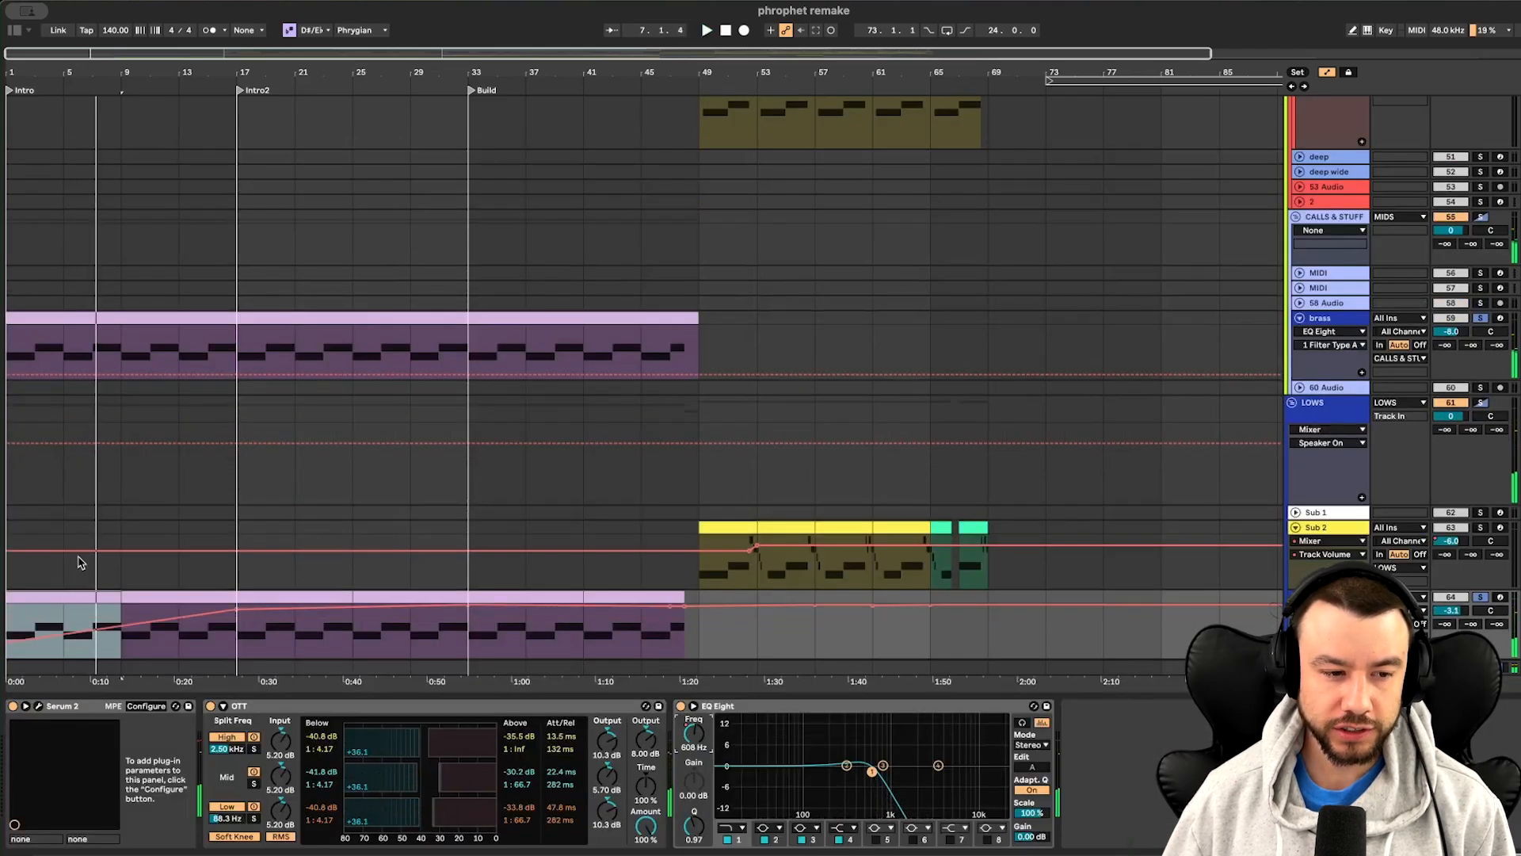
scroll(56, 559, "down", 2)
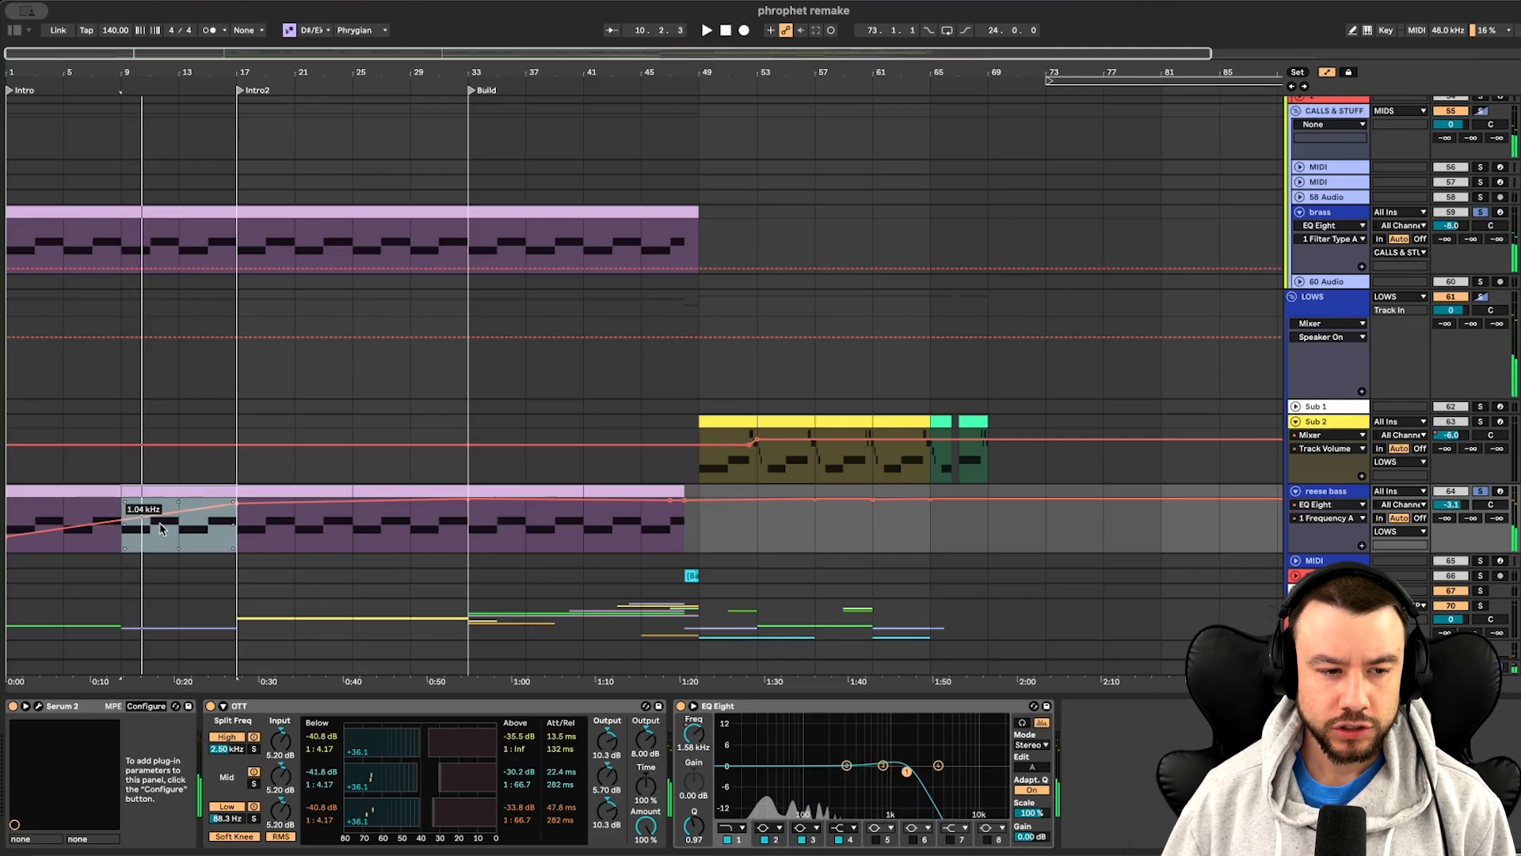
key("space")
left_click(250, 542)
left_click_drag(251, 547, 2, 551)
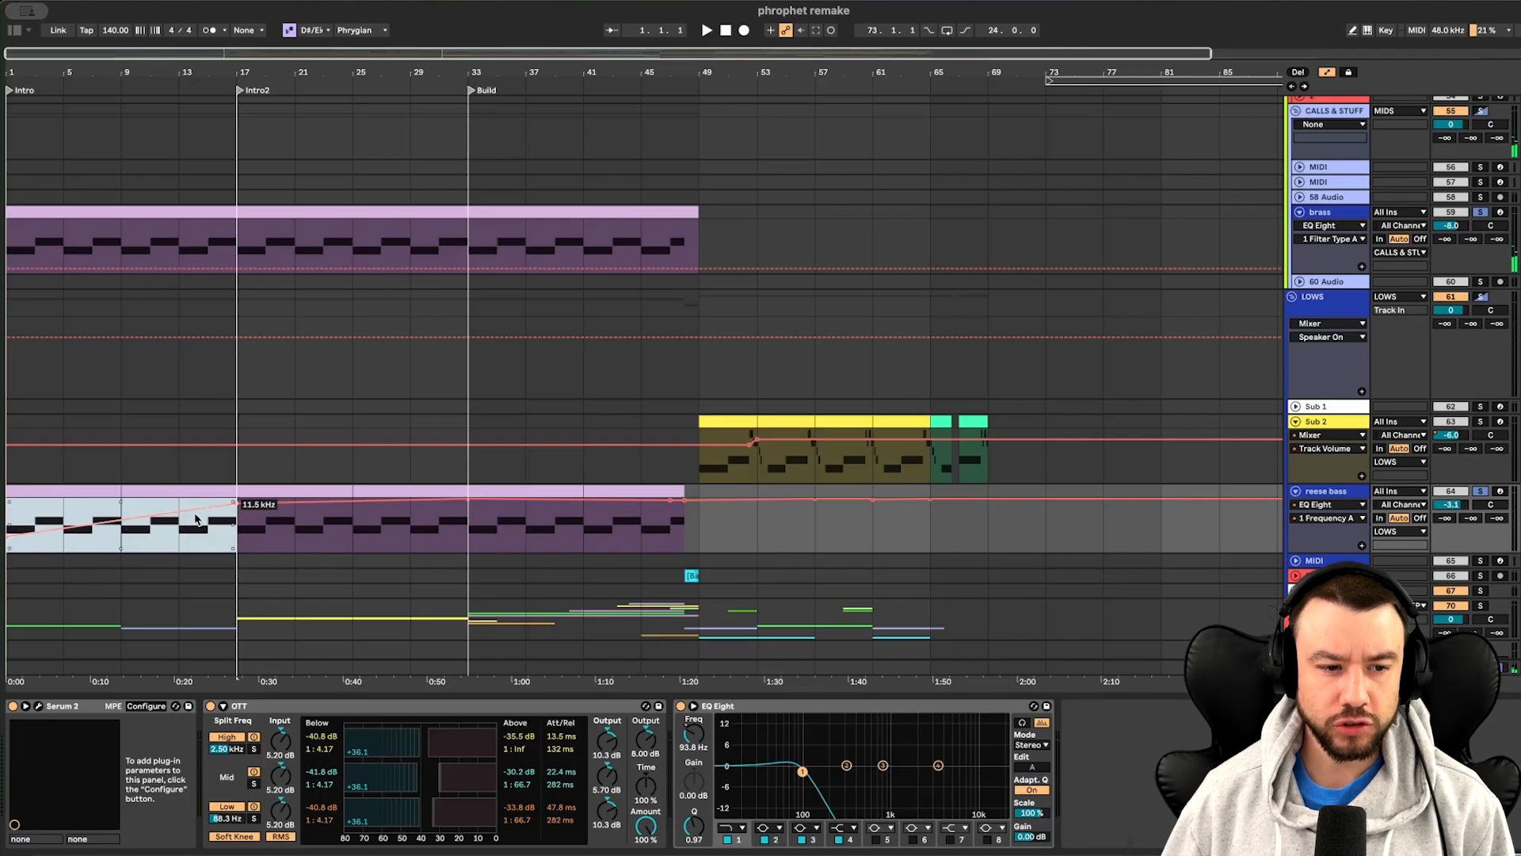
Show the frequency automation of the brass track's first EQ Eight
scroll(234, 551, "up", 10)
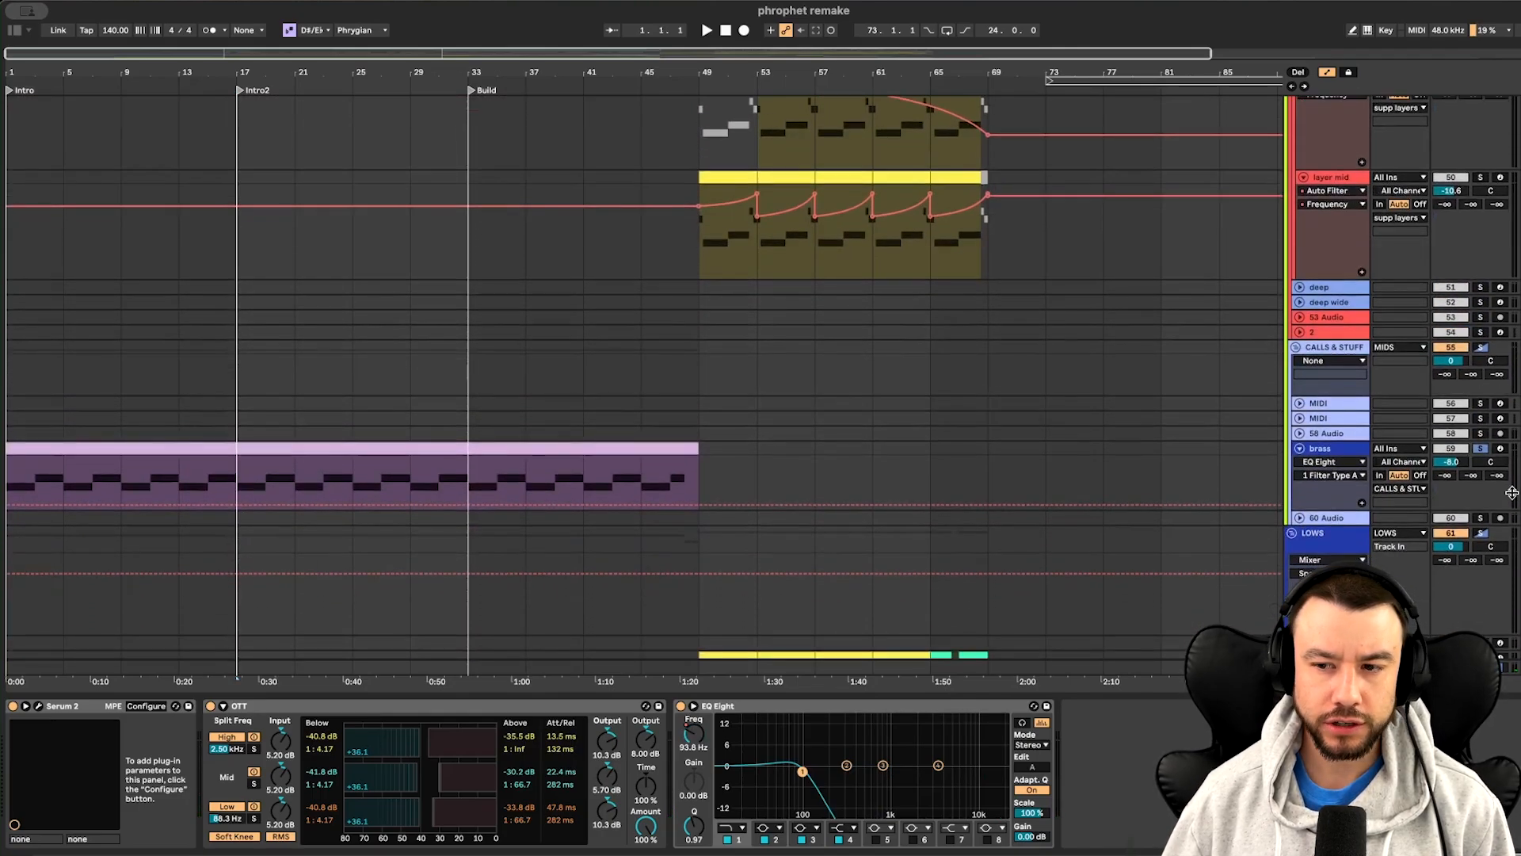
left_click(1308, 487)
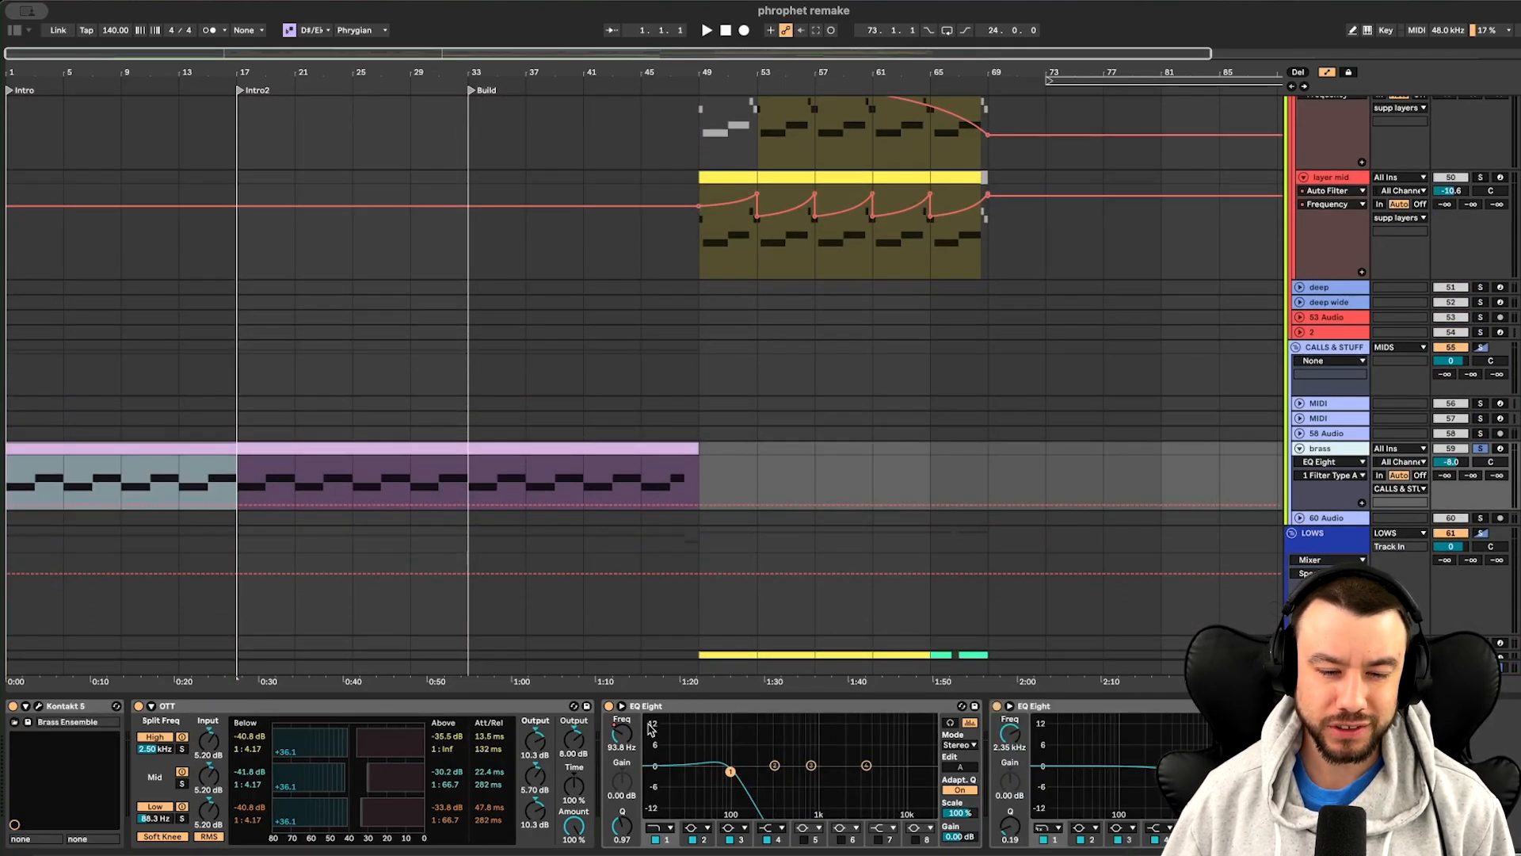
right_click(649, 729)
left_click(666, 761)
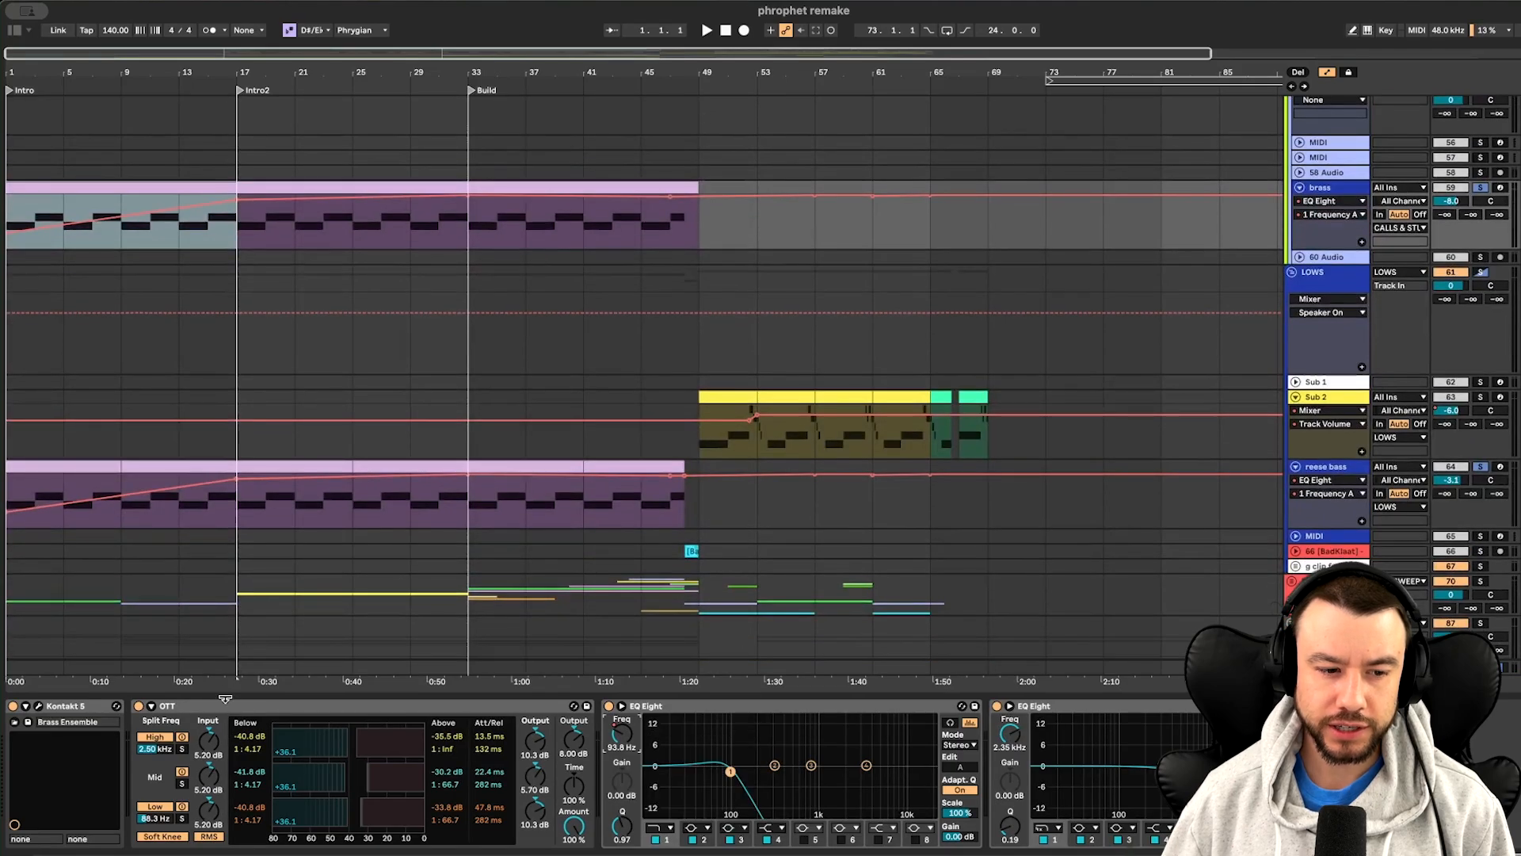
Solo the Dripment Noise track in the FX/SWEEPS group and play its first clip from bar 1
scroll(961, 554, "down", 15)
left_click(1298, 458)
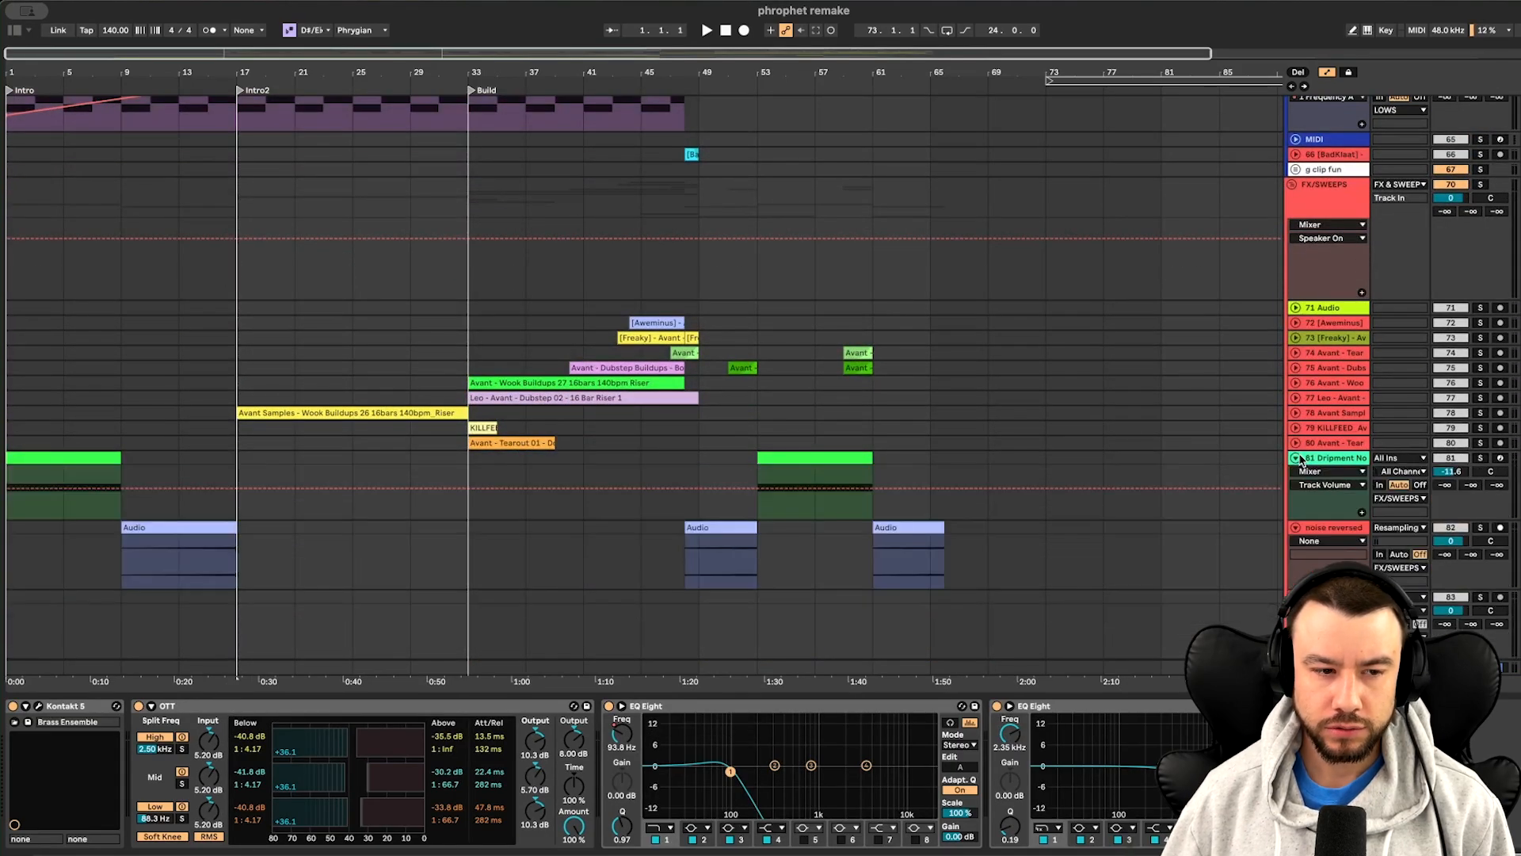
left_click(3, 460)
key("space")
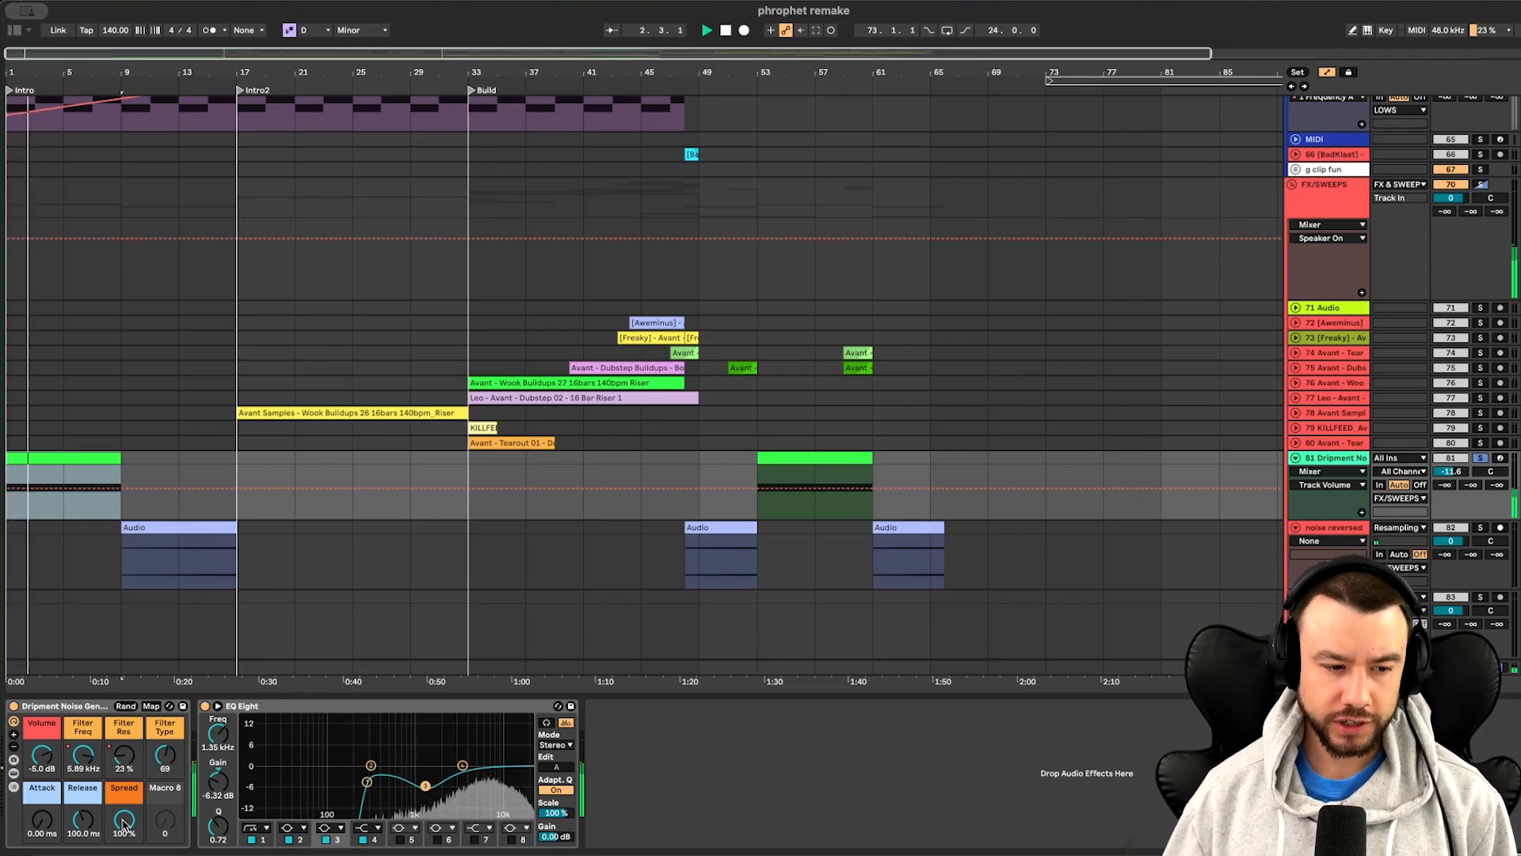
Show the noise generator's Filter Res automation and its Filter Freq automation, and unsolo the track
right_click(113, 766)
left_click(159, 454)
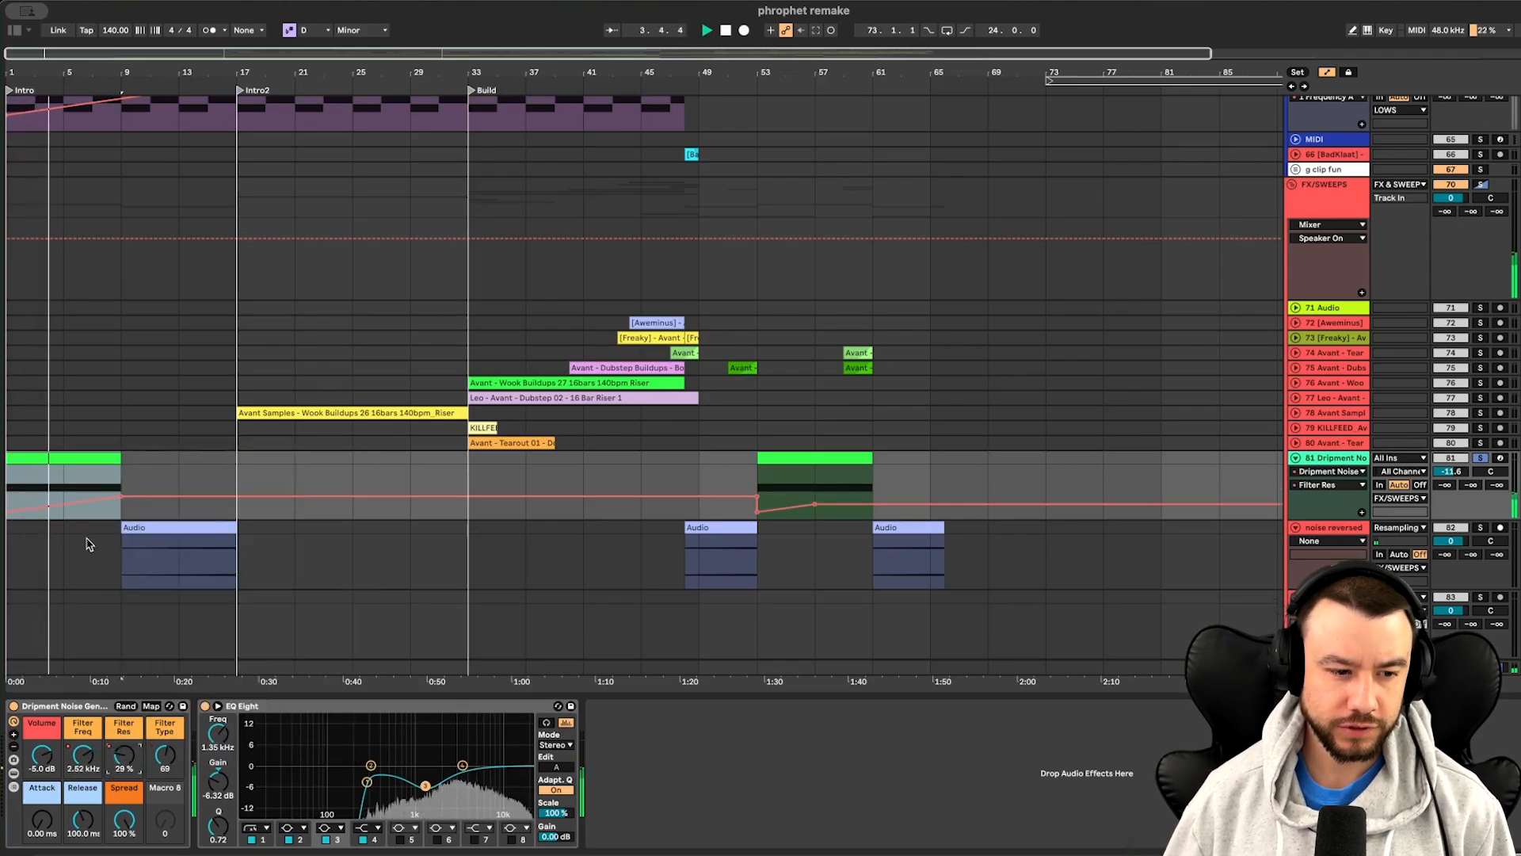
right_click(82, 759)
left_click(142, 448)
left_click(64, 535)
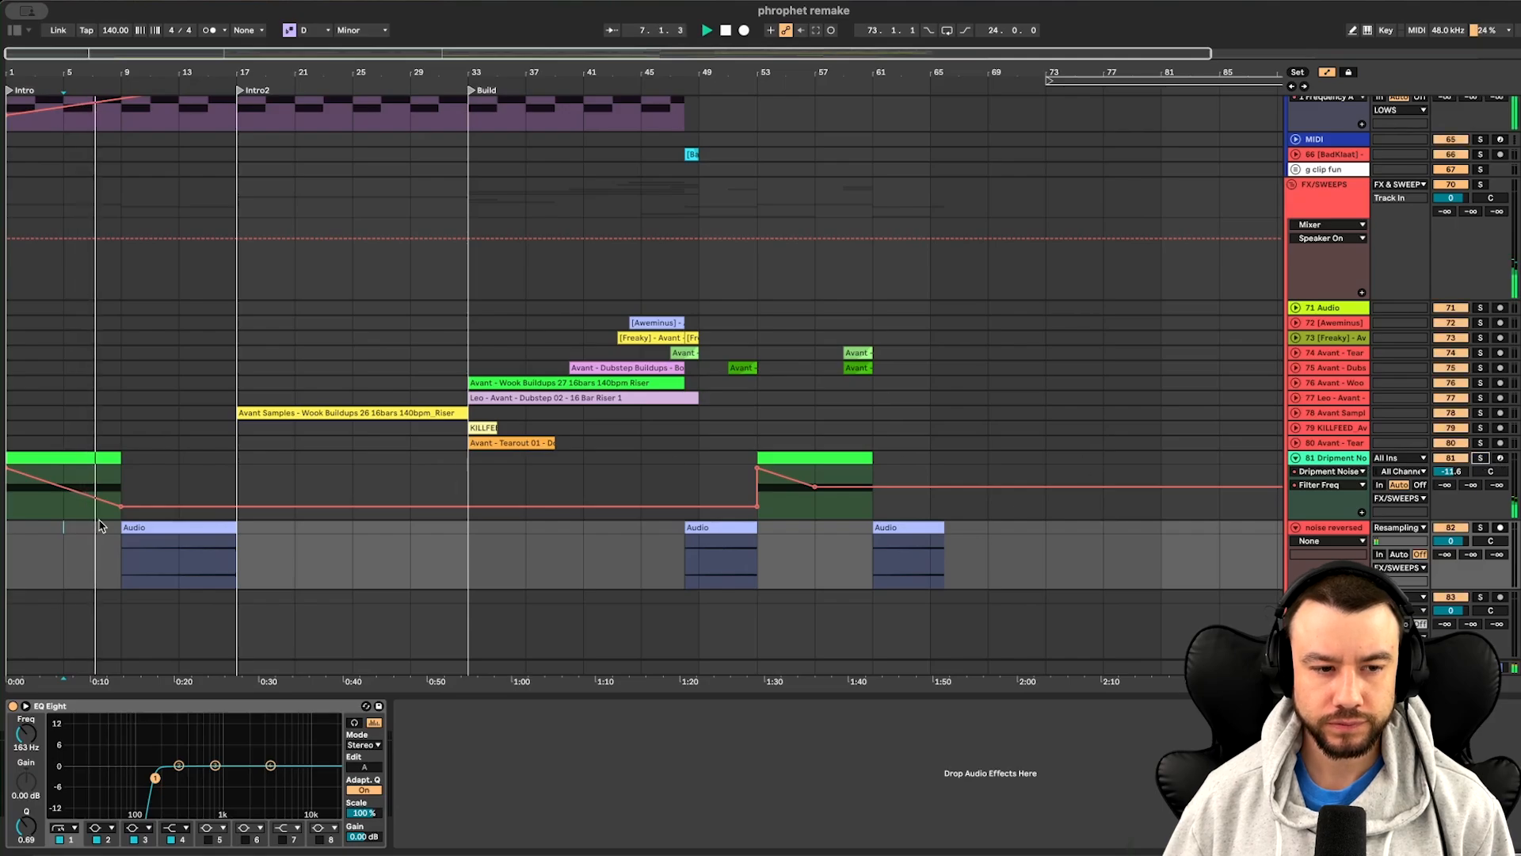
Look through the arrangement's track groups from VOX & SAMPLES down to the BASS LEADS group at the drop, with the device view closed
scroll(100, 525, "up", 5)
scroll(100, 526, "up", 10)
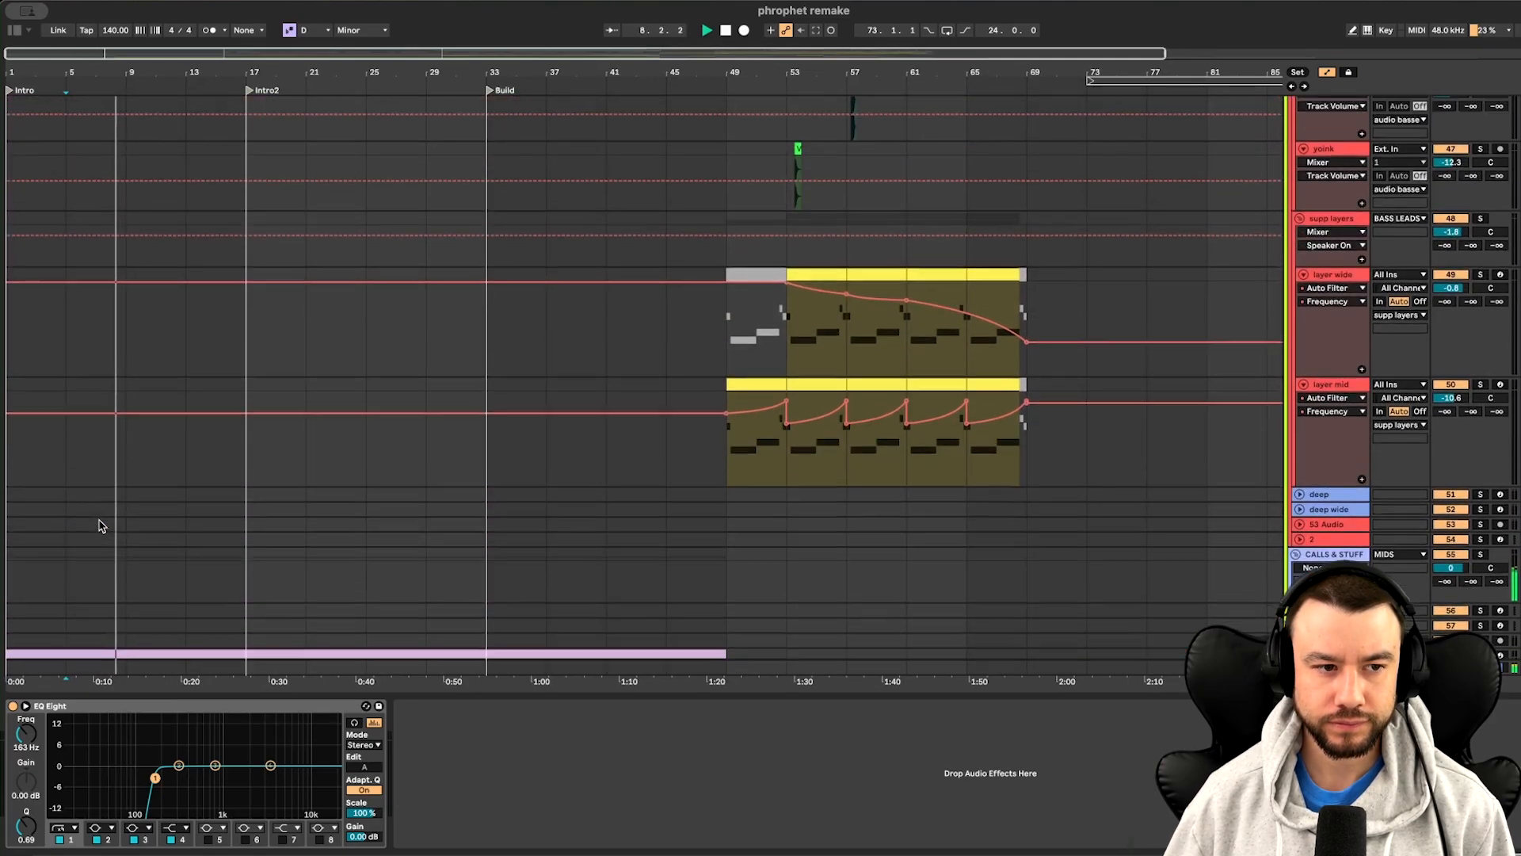
scroll(100, 525, "up", 10)
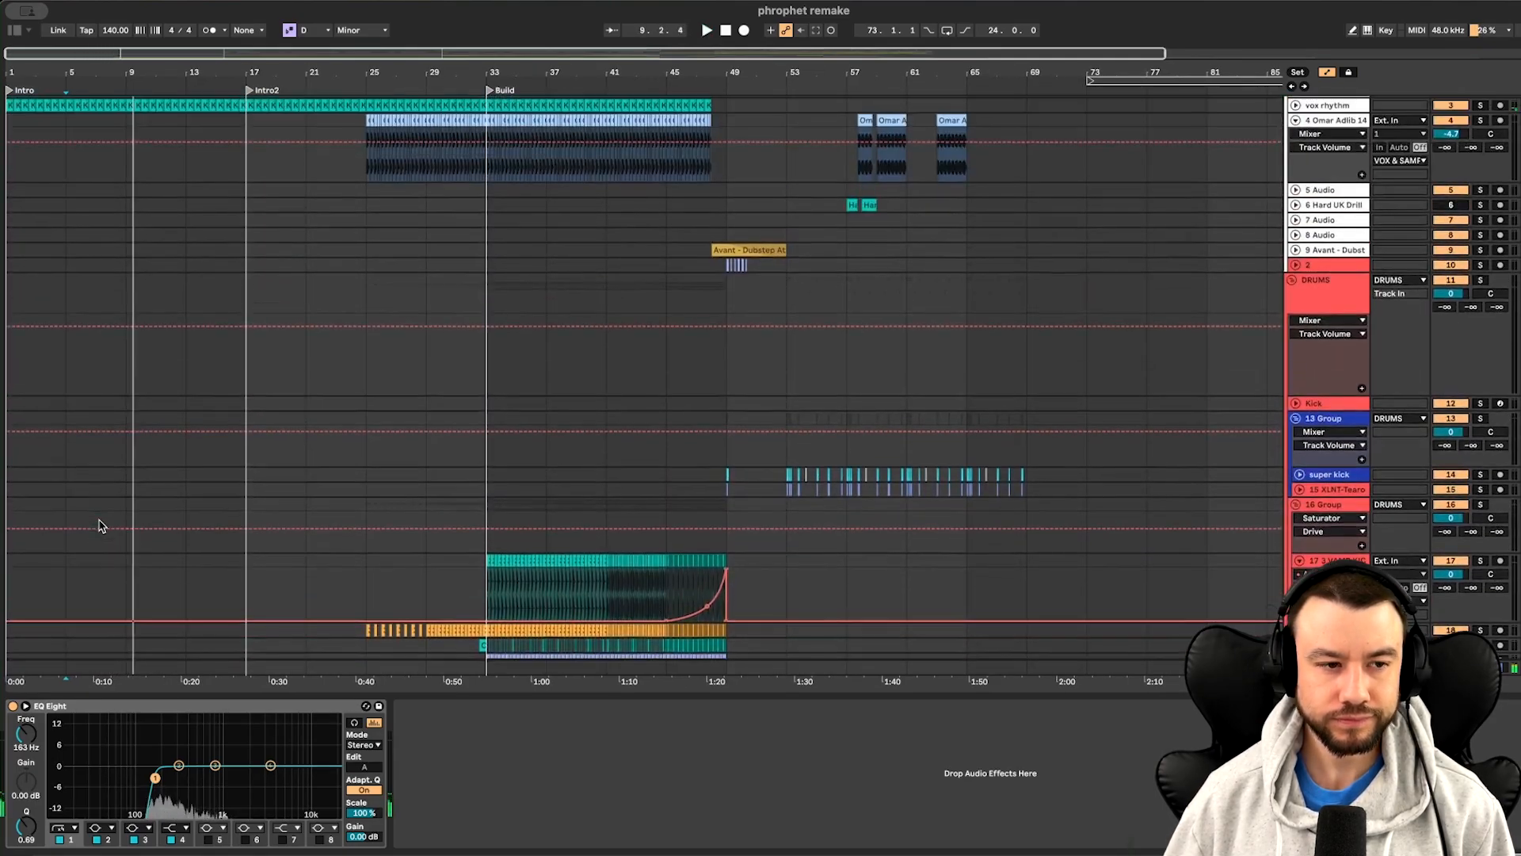
scroll(1297, 243, "down", 1)
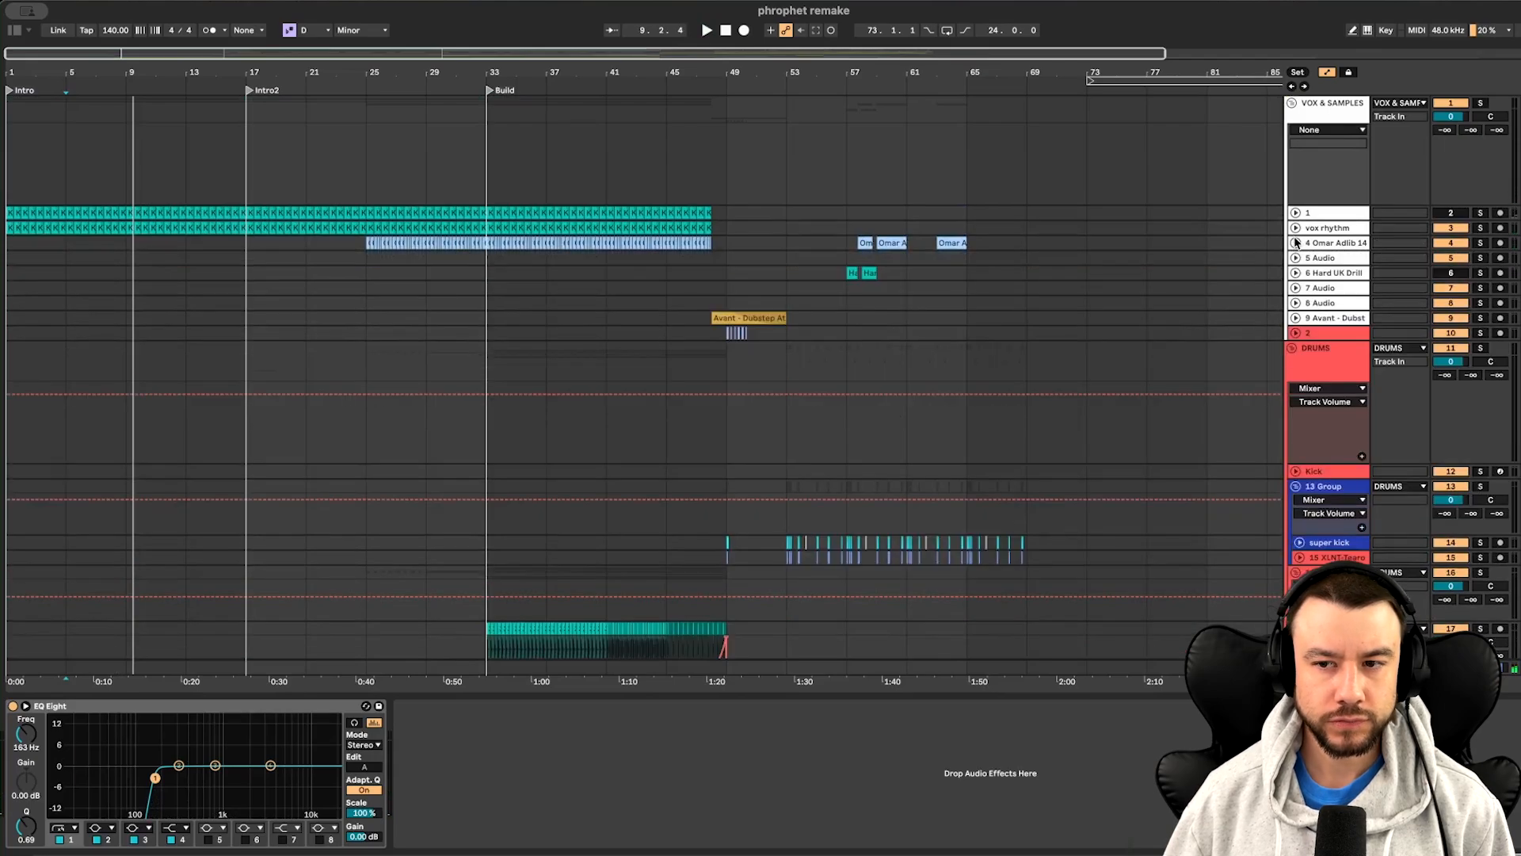
scroll(262, 309, "down", 15)
scroll(262, 309, "up", 15)
scroll(568, 466, "down", 3)
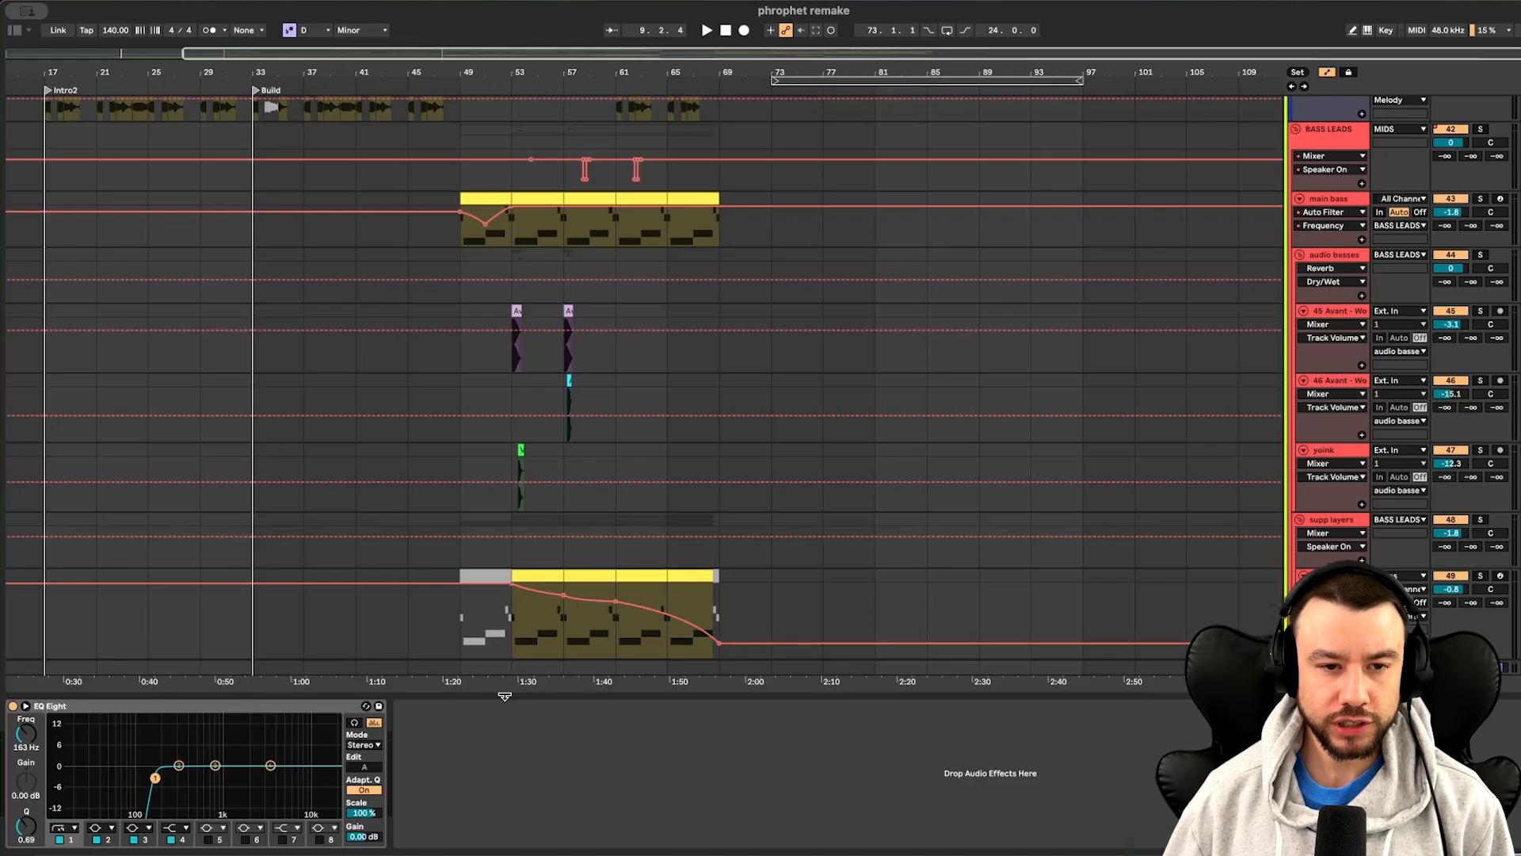
left_click_drag(505, 696, 509, 702)
scroll(509, 701, "down", 3)
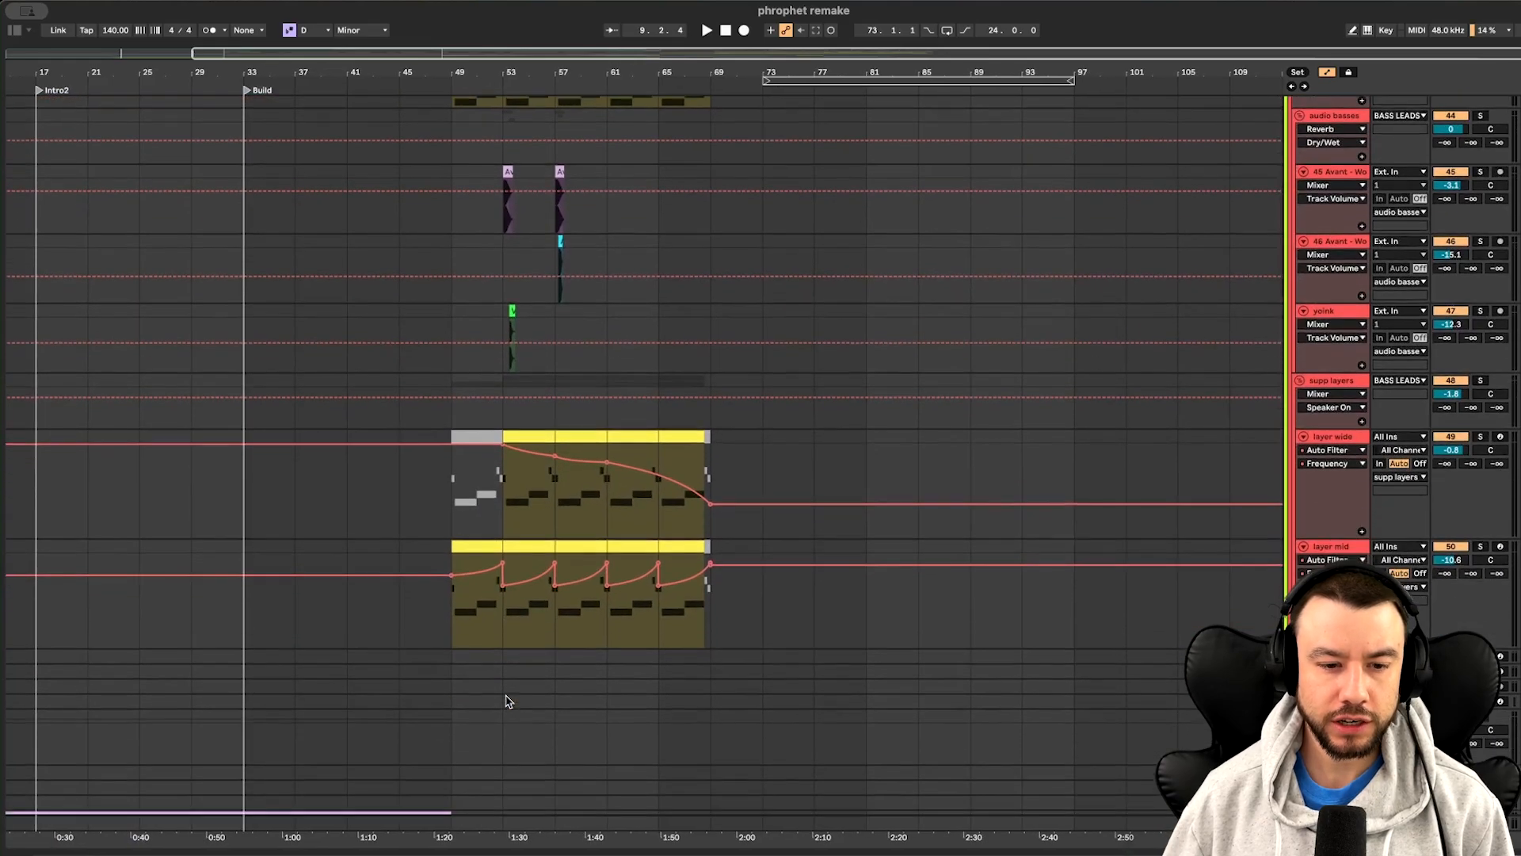
scroll(509, 701, "up", 2)
scroll(509, 701, "right", 1)
scroll(508, 701, "up", 2)
scroll(509, 701, "up", 3)
scroll(509, 701, "right", 1)
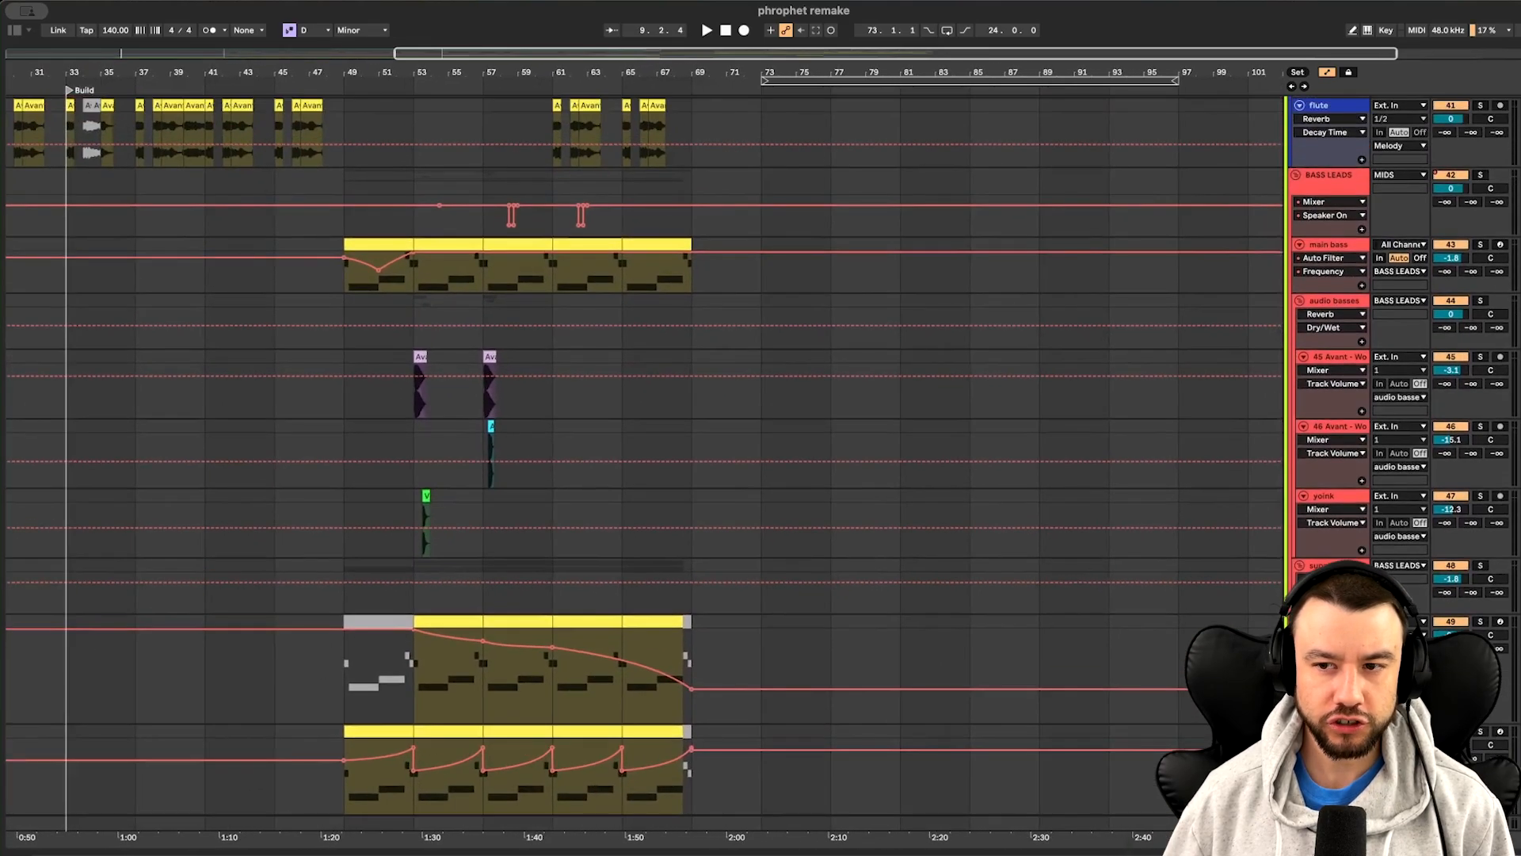
Solo the main bass track and play its drop clips, first from bar 49 and again from bar 53
left_click(1480, 244)
key("space")
scroll(492, 333, "down", 2)
scroll(455, 279, "up", 1)
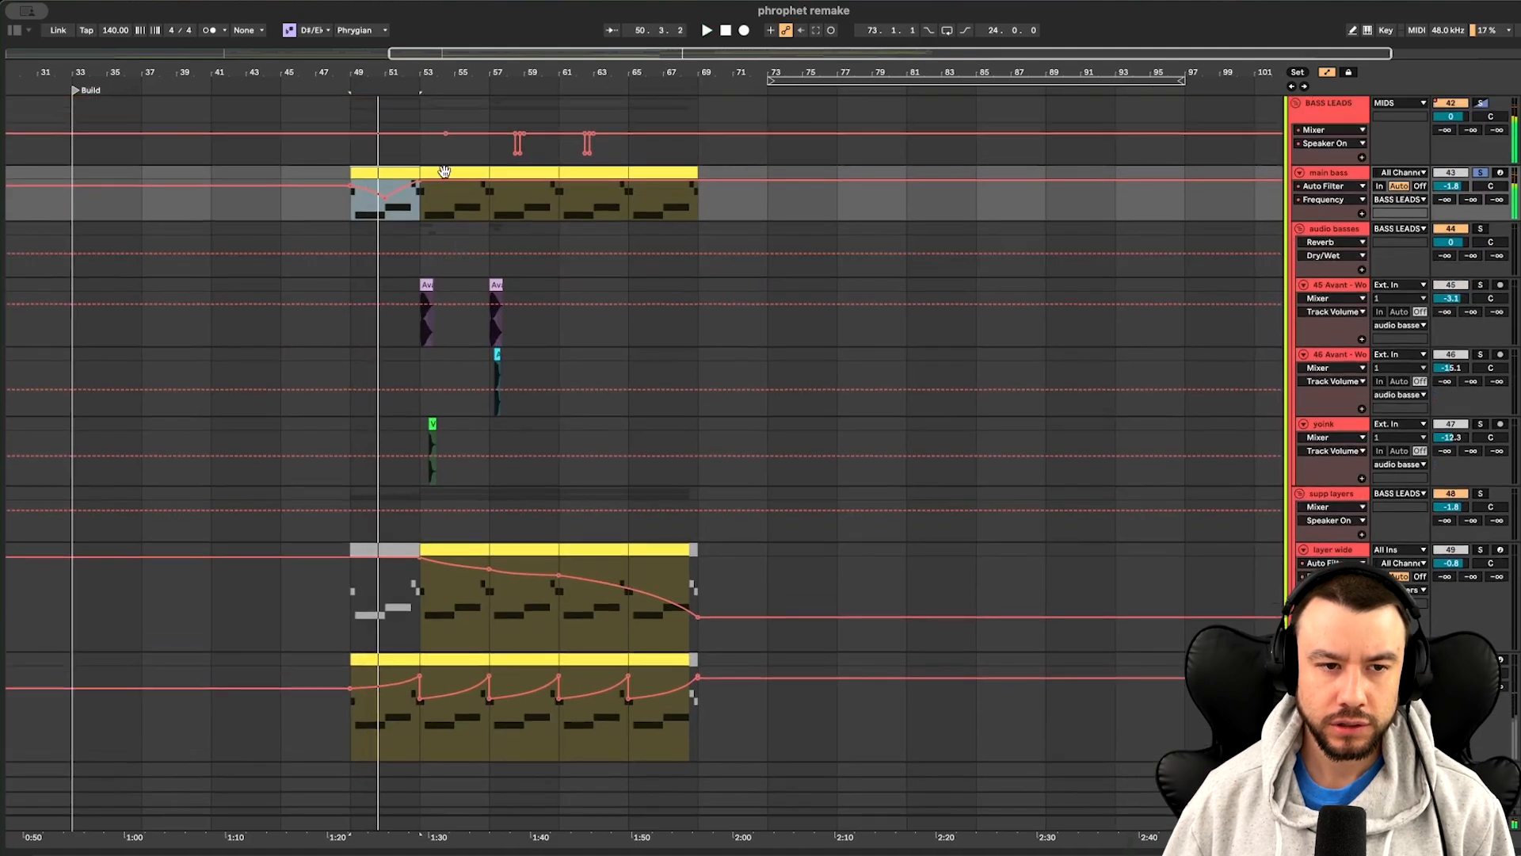
left_click(450, 172)
key("space")
key("space")
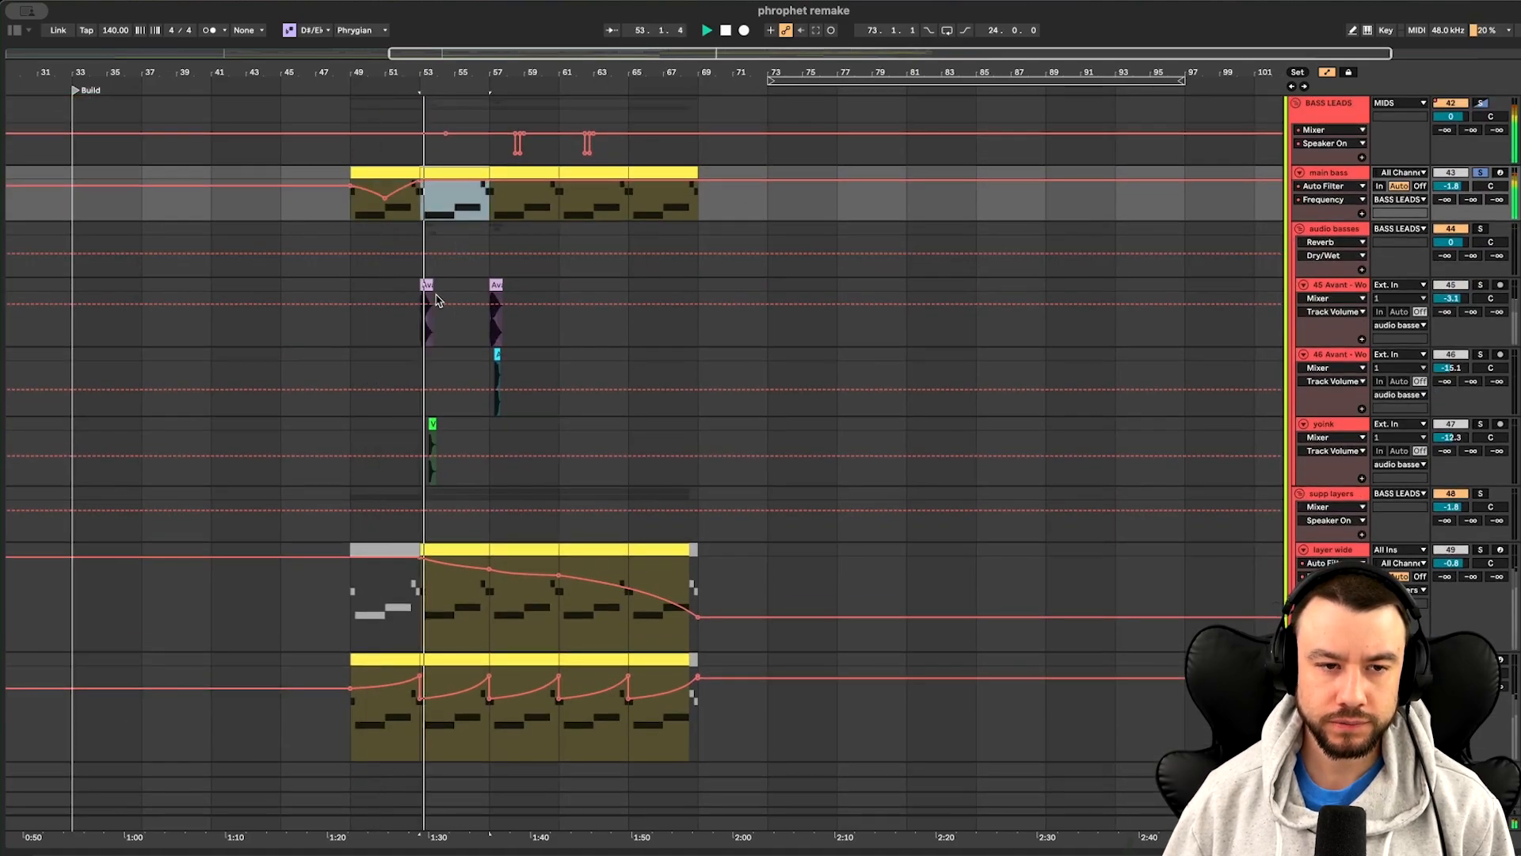
Show the main bass's device chain with its Auto Filter, and open and close the GClip plug-in window
key("plus")
double_click(1319, 173)
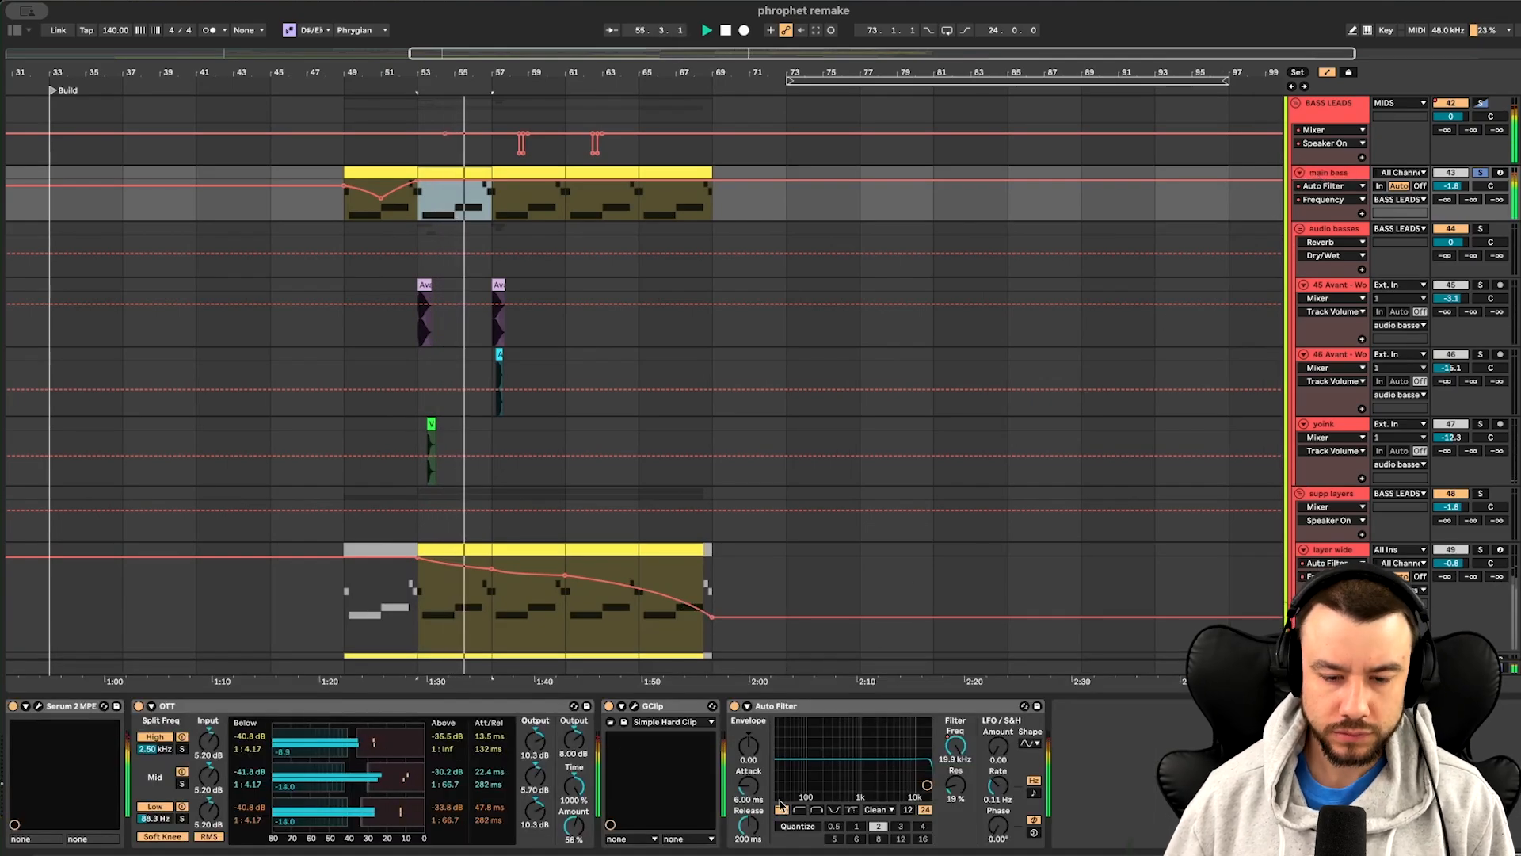
scroll(928, 509, "up", 2)
scroll(931, 508, "up", 2)
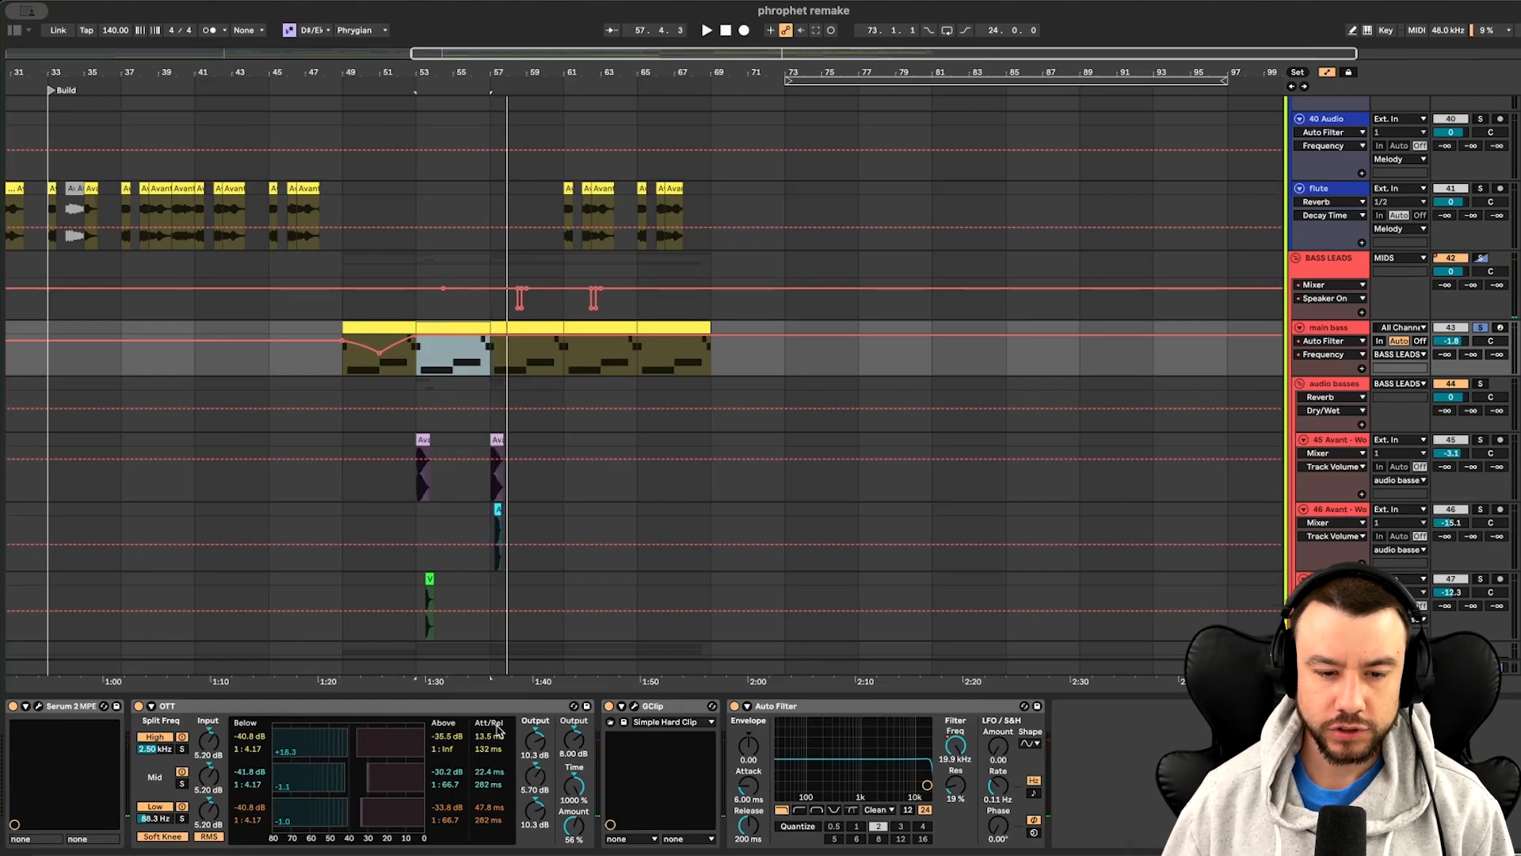
left_click(675, 707)
left_click(799, 708)
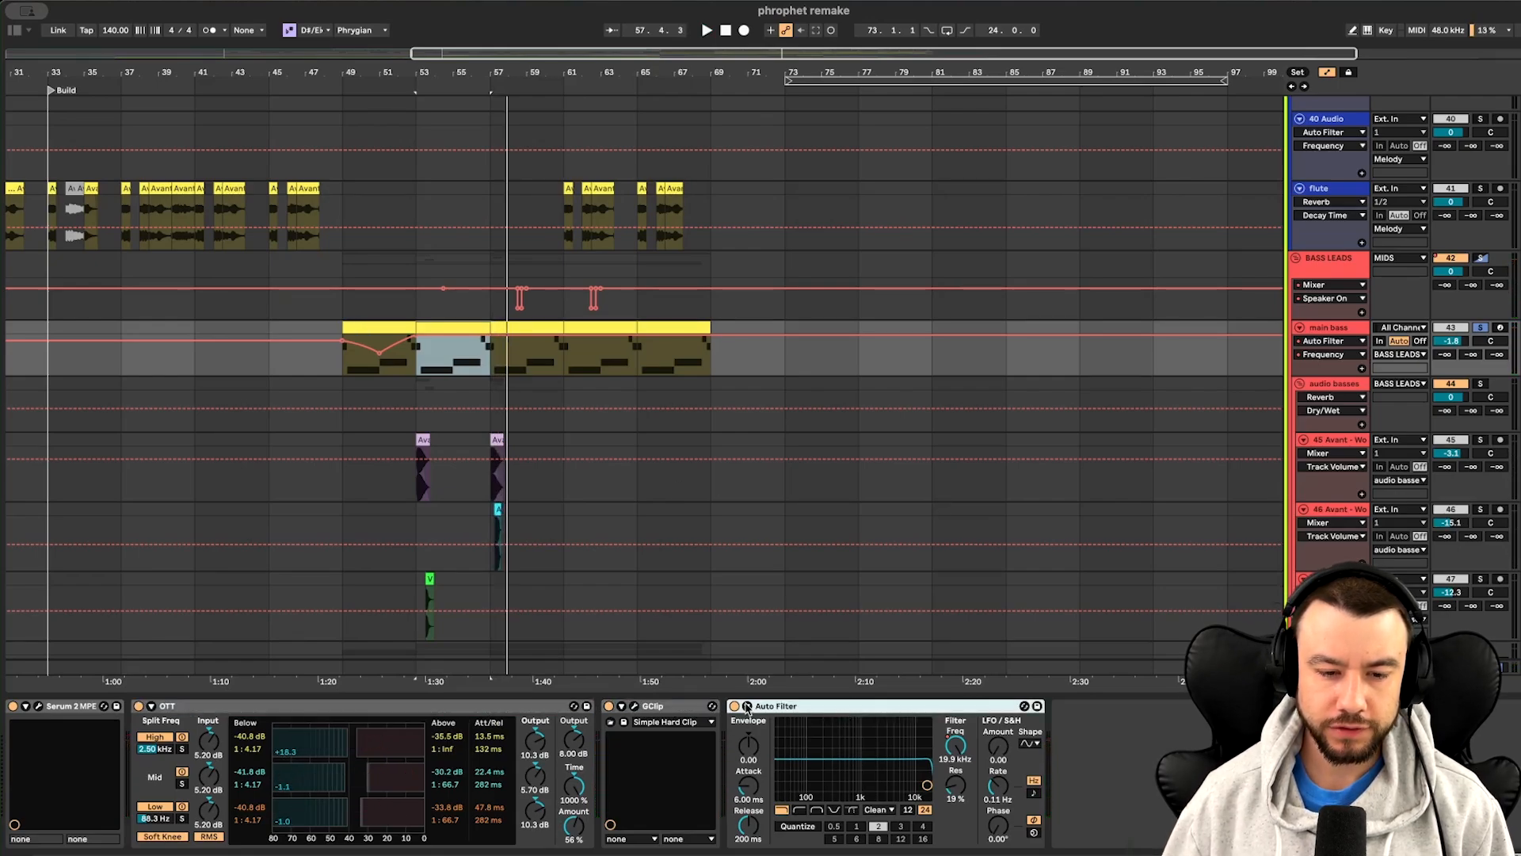
left_click(634, 707)
left_click(448, 120)
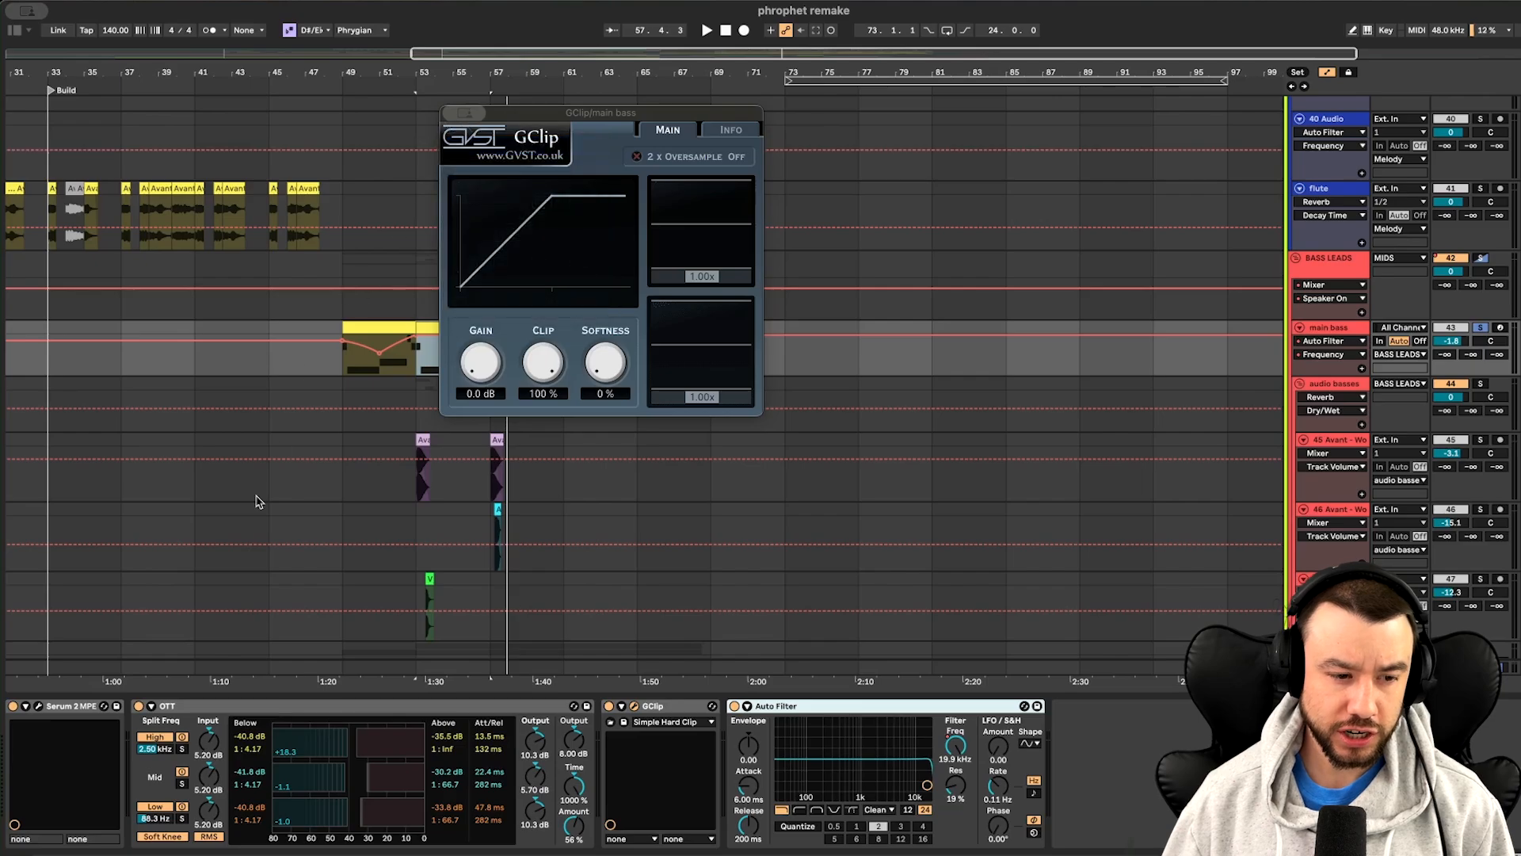
Open the main bass's Serum 2 patch, move its window lower to examine the oscillators, and close it
left_click(38, 705)
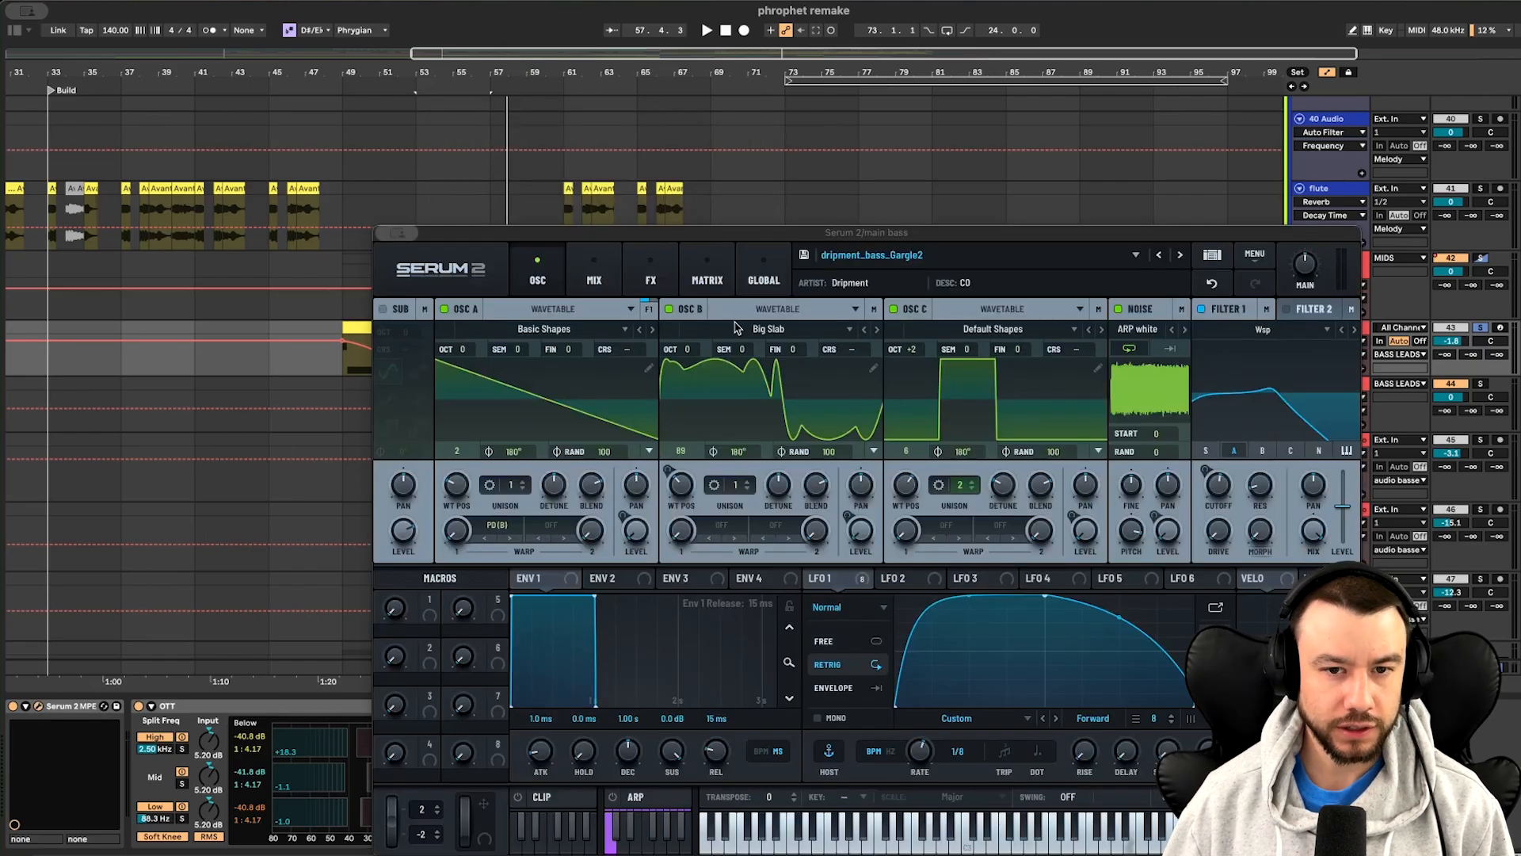
left_click_drag(761, 239, 565, 457)
left_click(481, 166)
left_click(367, 165)
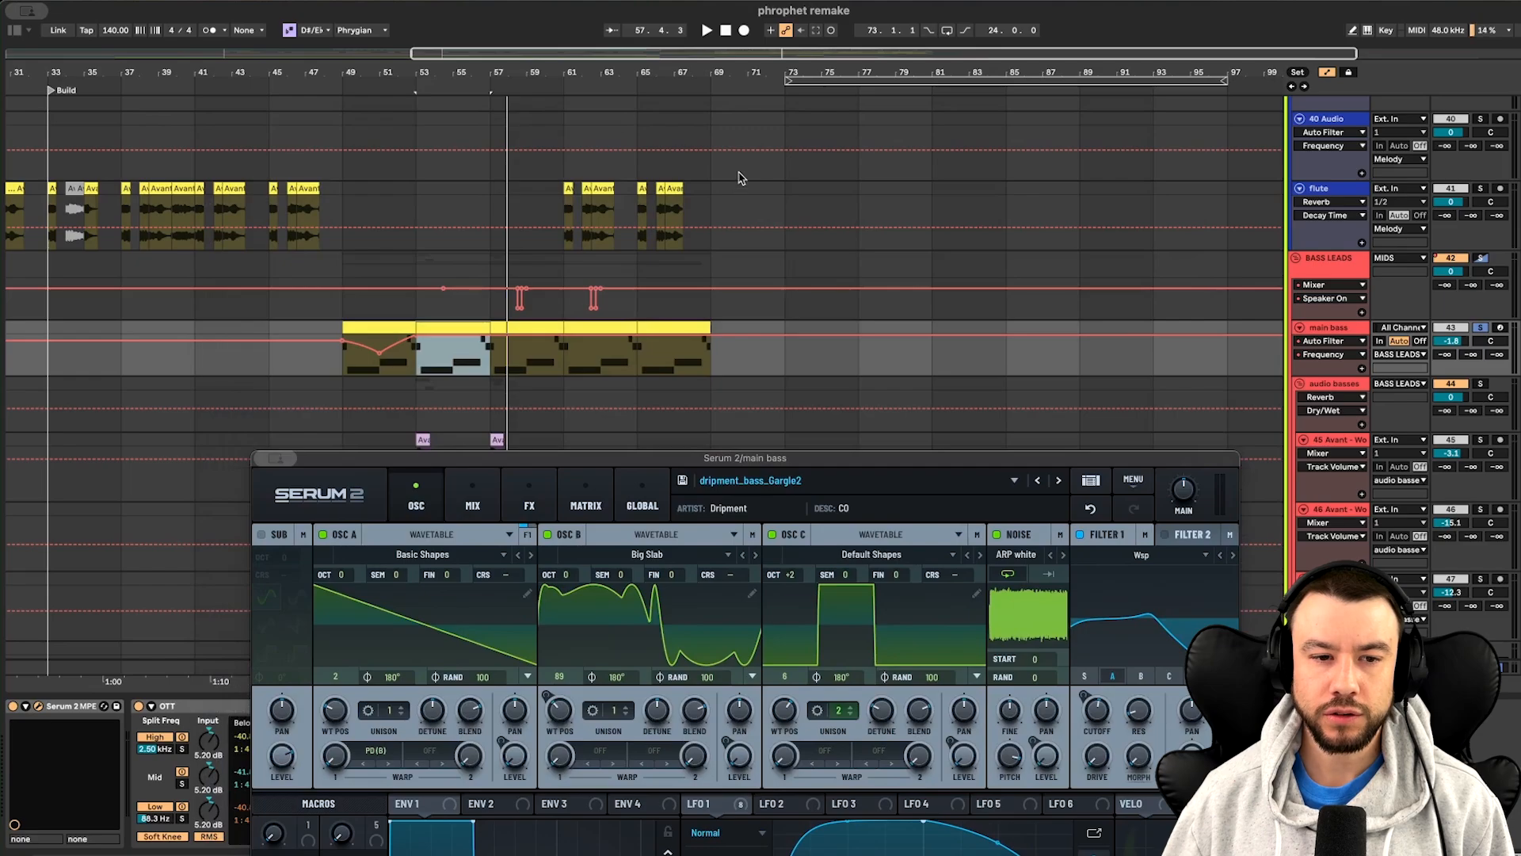
scroll(565, 451, "down", 5)
left_click(277, 460)
left_click(317, 490)
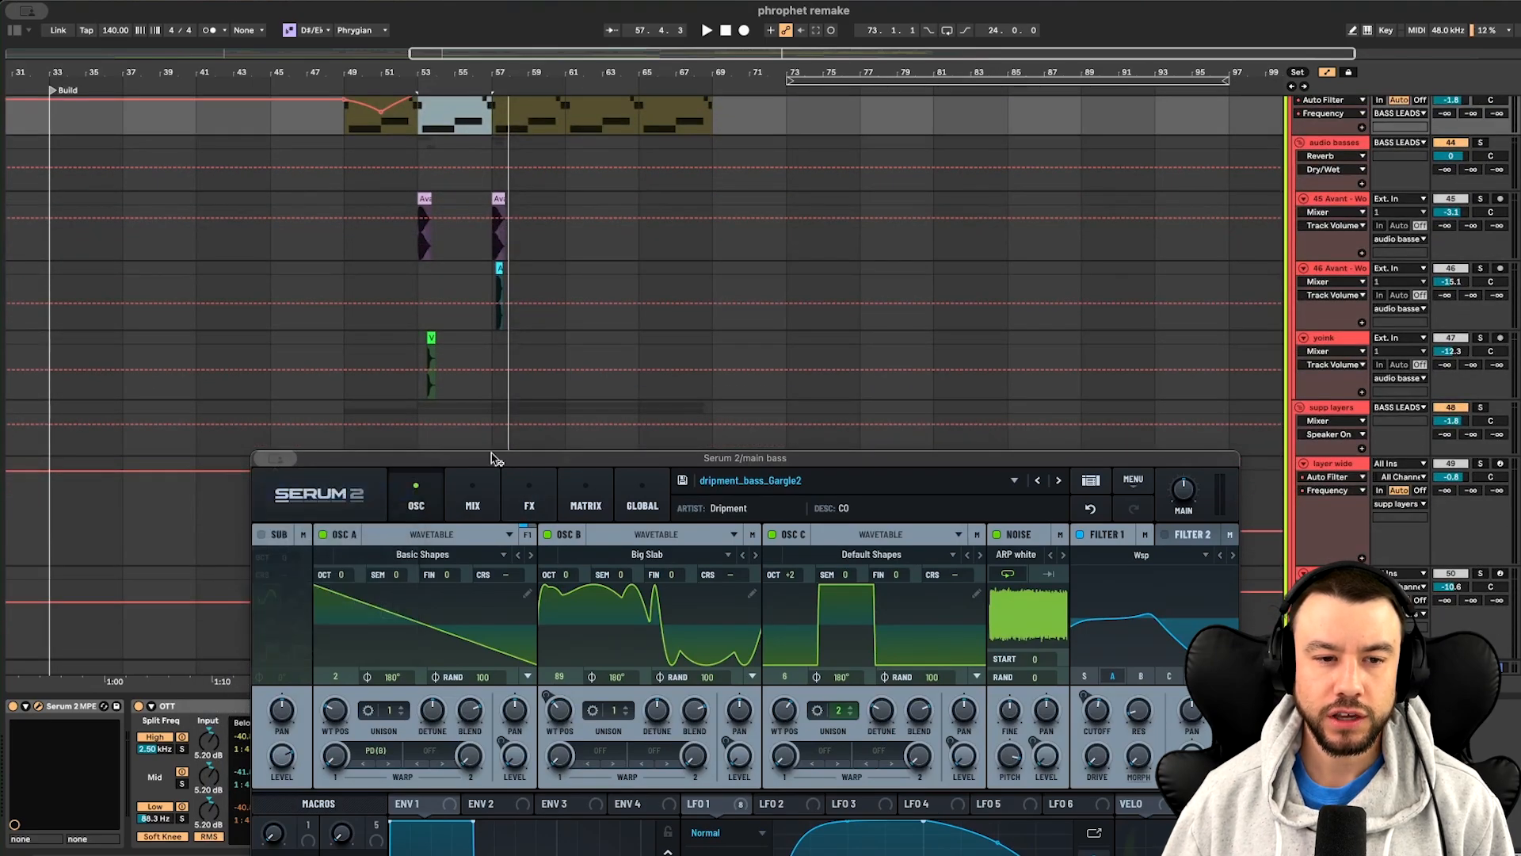
Mute the supp layers group and play the soloed main bass from bar 57
scroll(548, 449, "up", 4)
scroll(547, 443, "down", 4)
left_click(1457, 355)
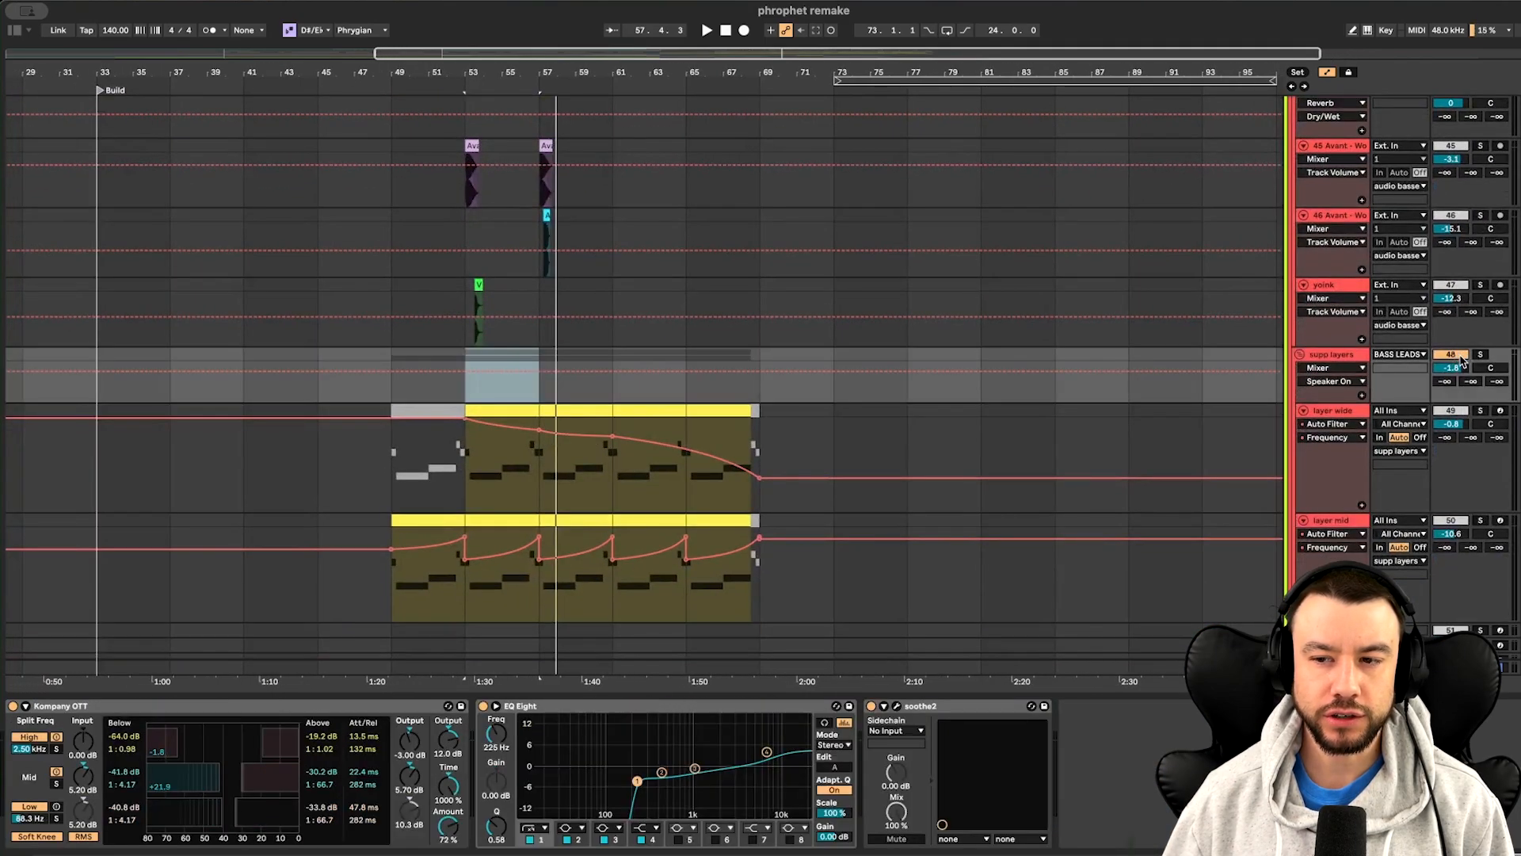
scroll(596, 428, "up", 5)
left_click(538, 401)
scroll(555, 412, "down", 3)
key("space")
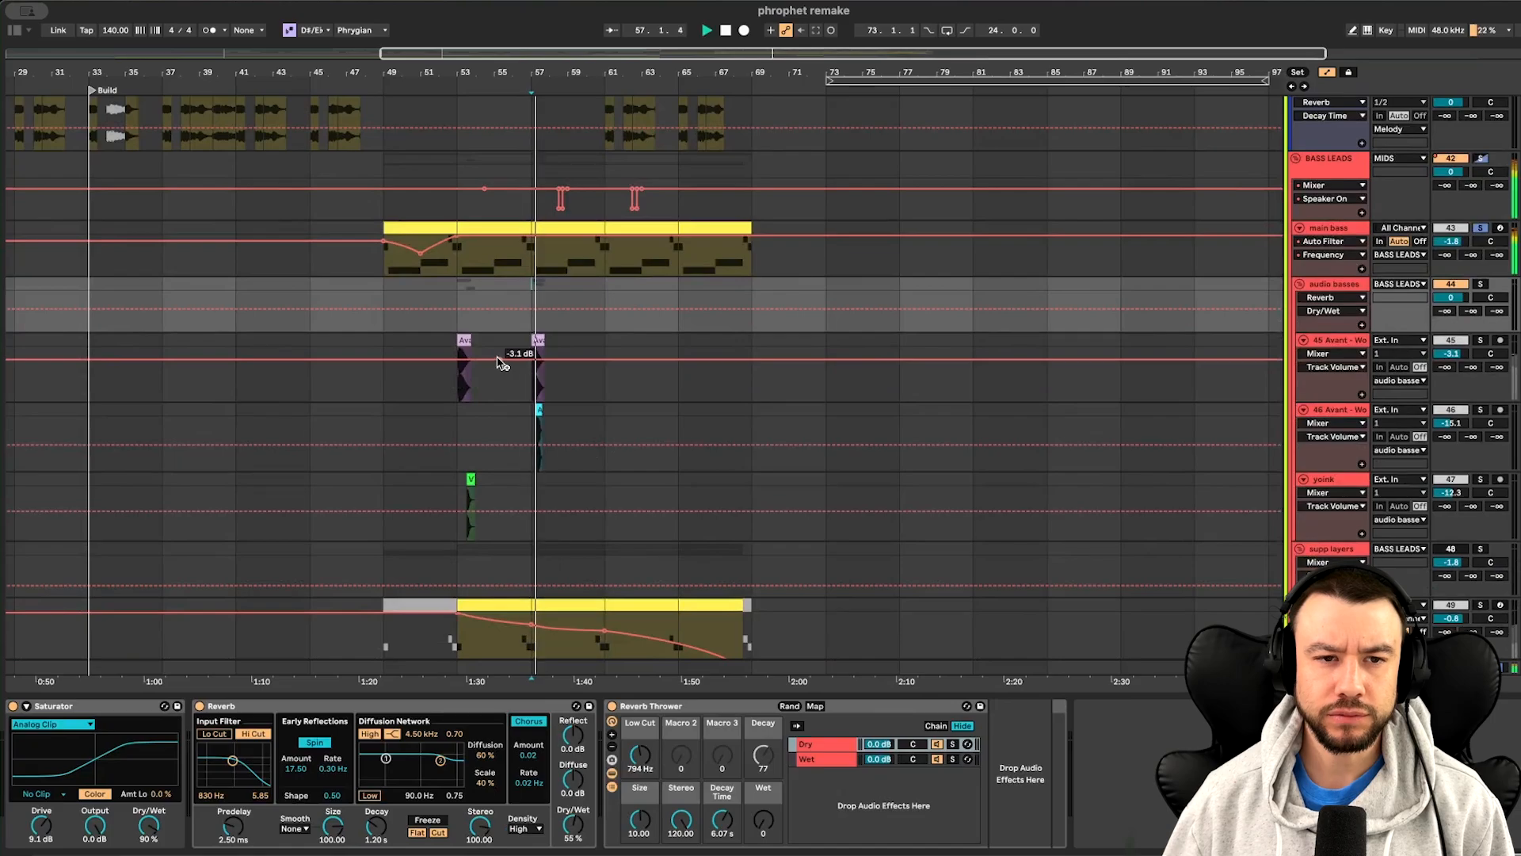
Unsolo the main bass and replay the drop from bar 57
left_click(1480, 228)
key("space")
key("space")
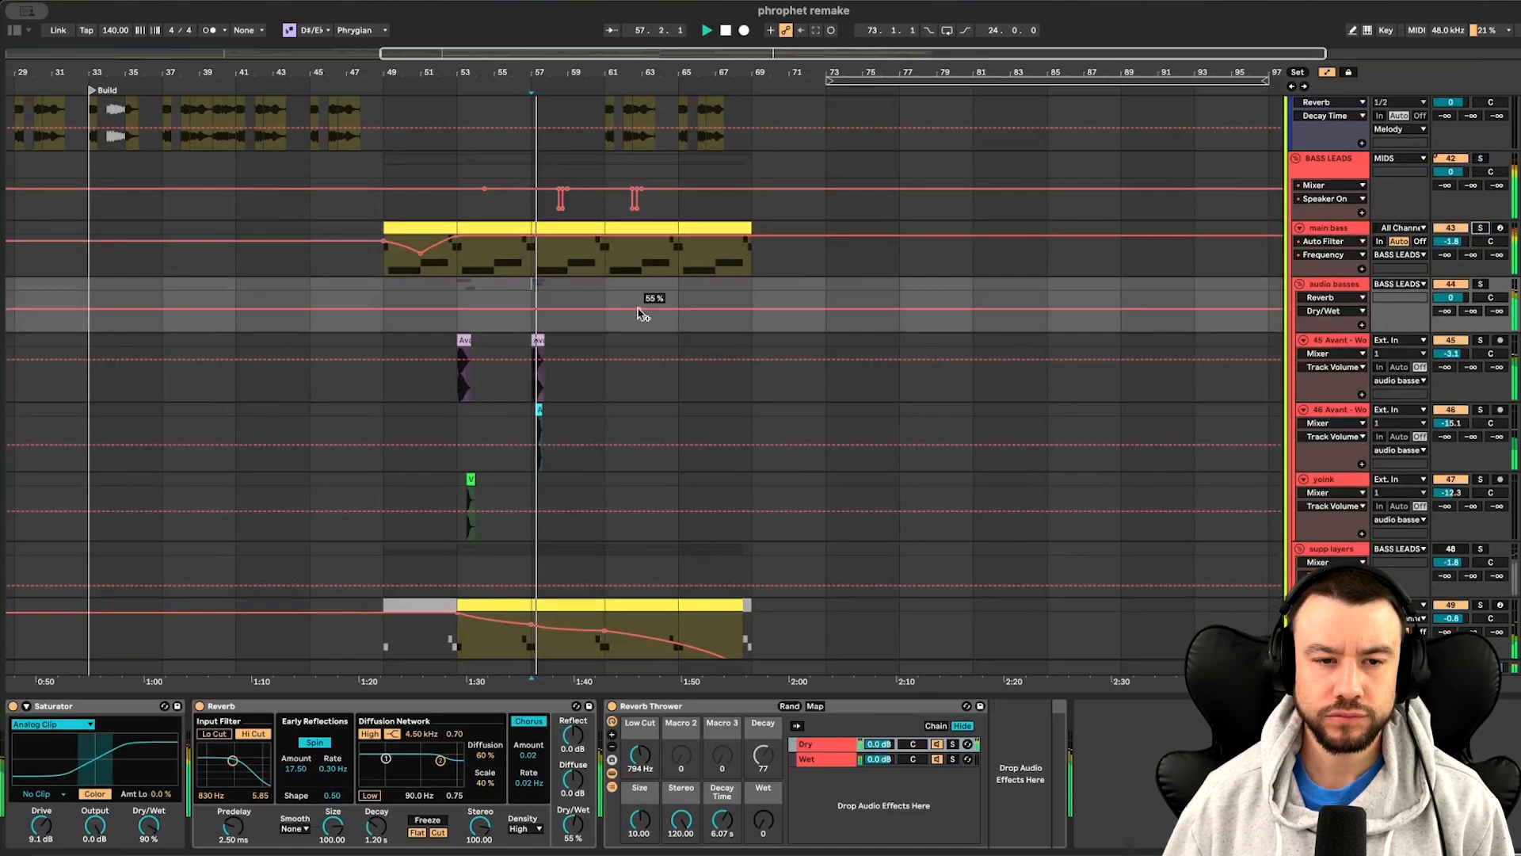
Turn the supp layers group back on
key("minus")
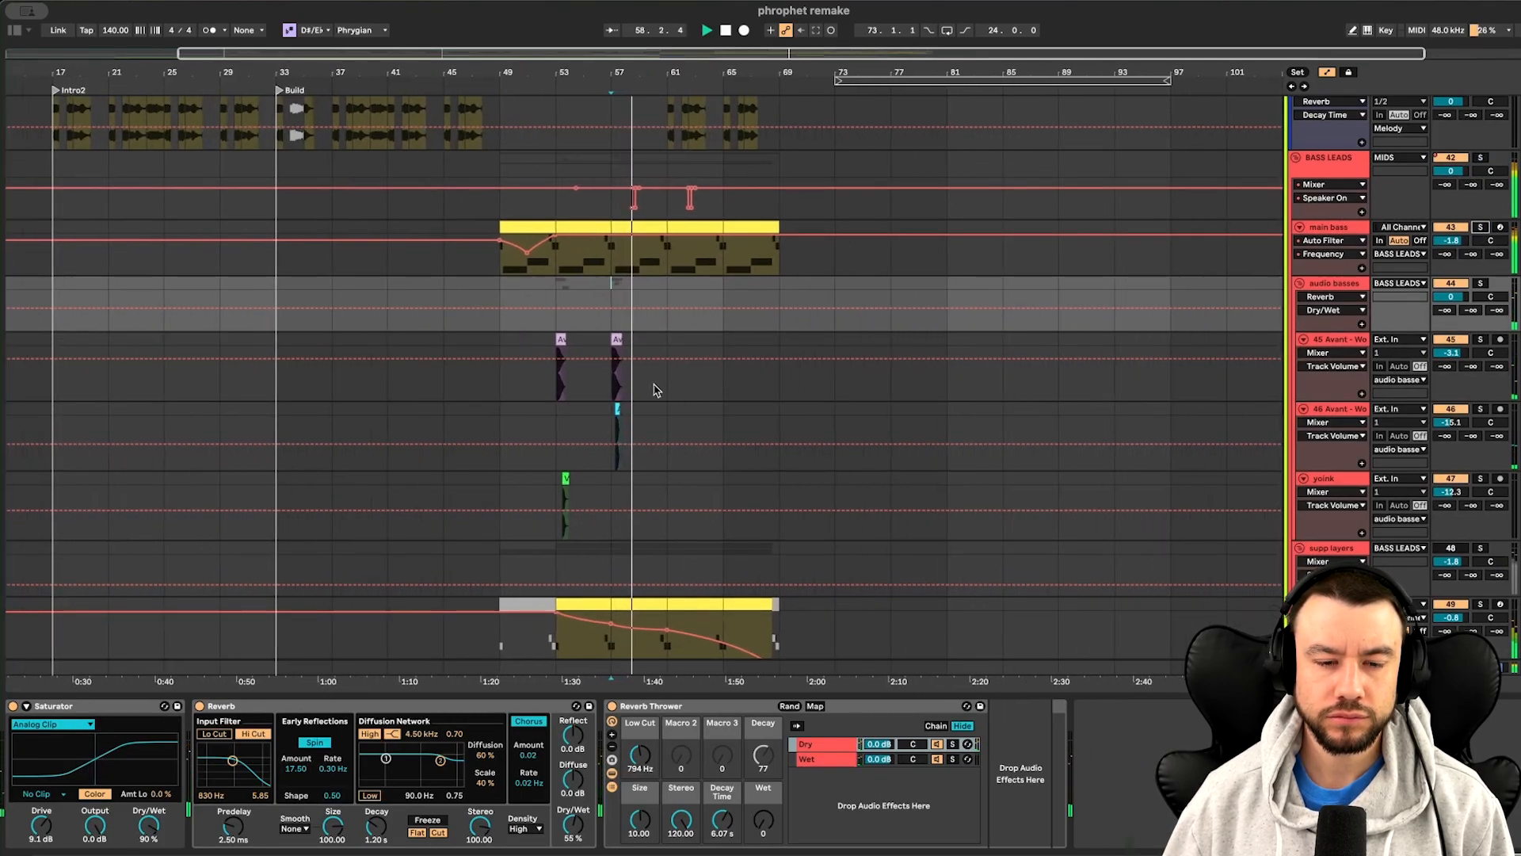
scroll(654, 390, "down", 2)
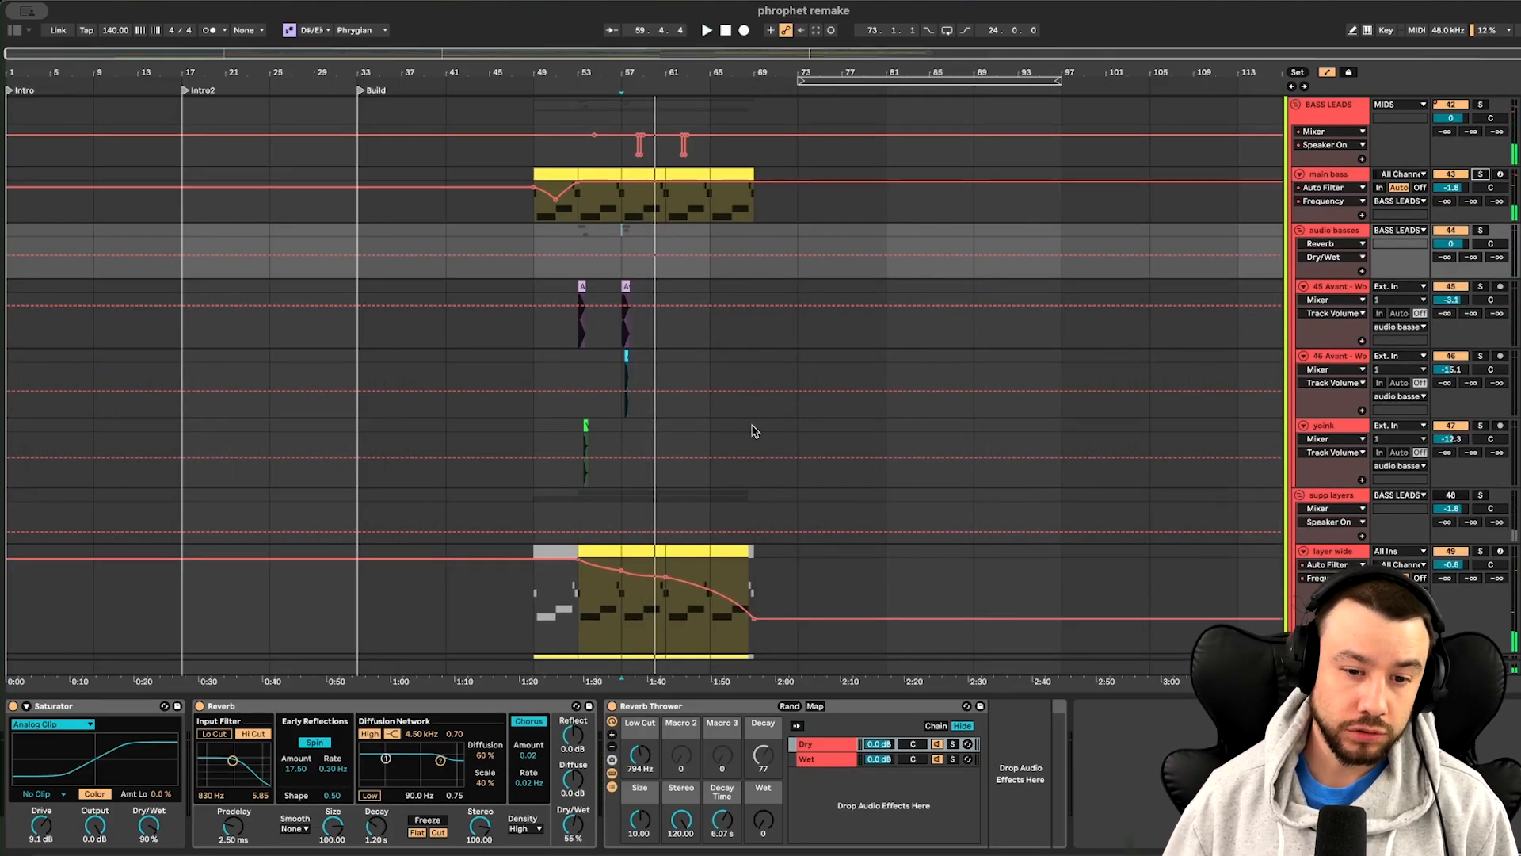
scroll(1010, 479, "down", 3)
left_click(1454, 423)
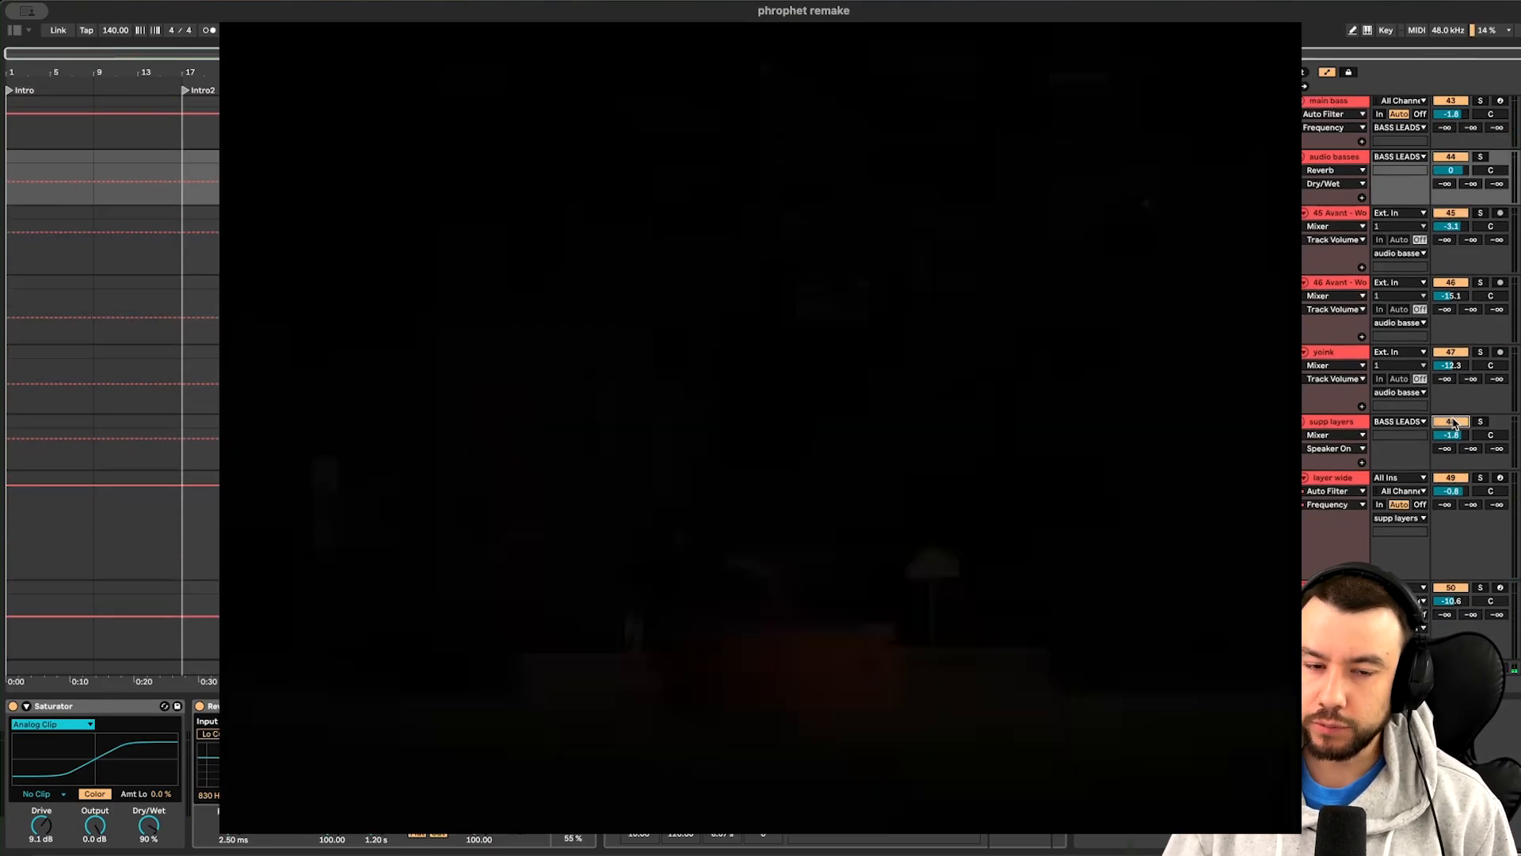
Play the drop from bar 57 with the supp layers on and look over the layer clips and their filter automation
scroll(836, 402, "down", 3)
key("space")
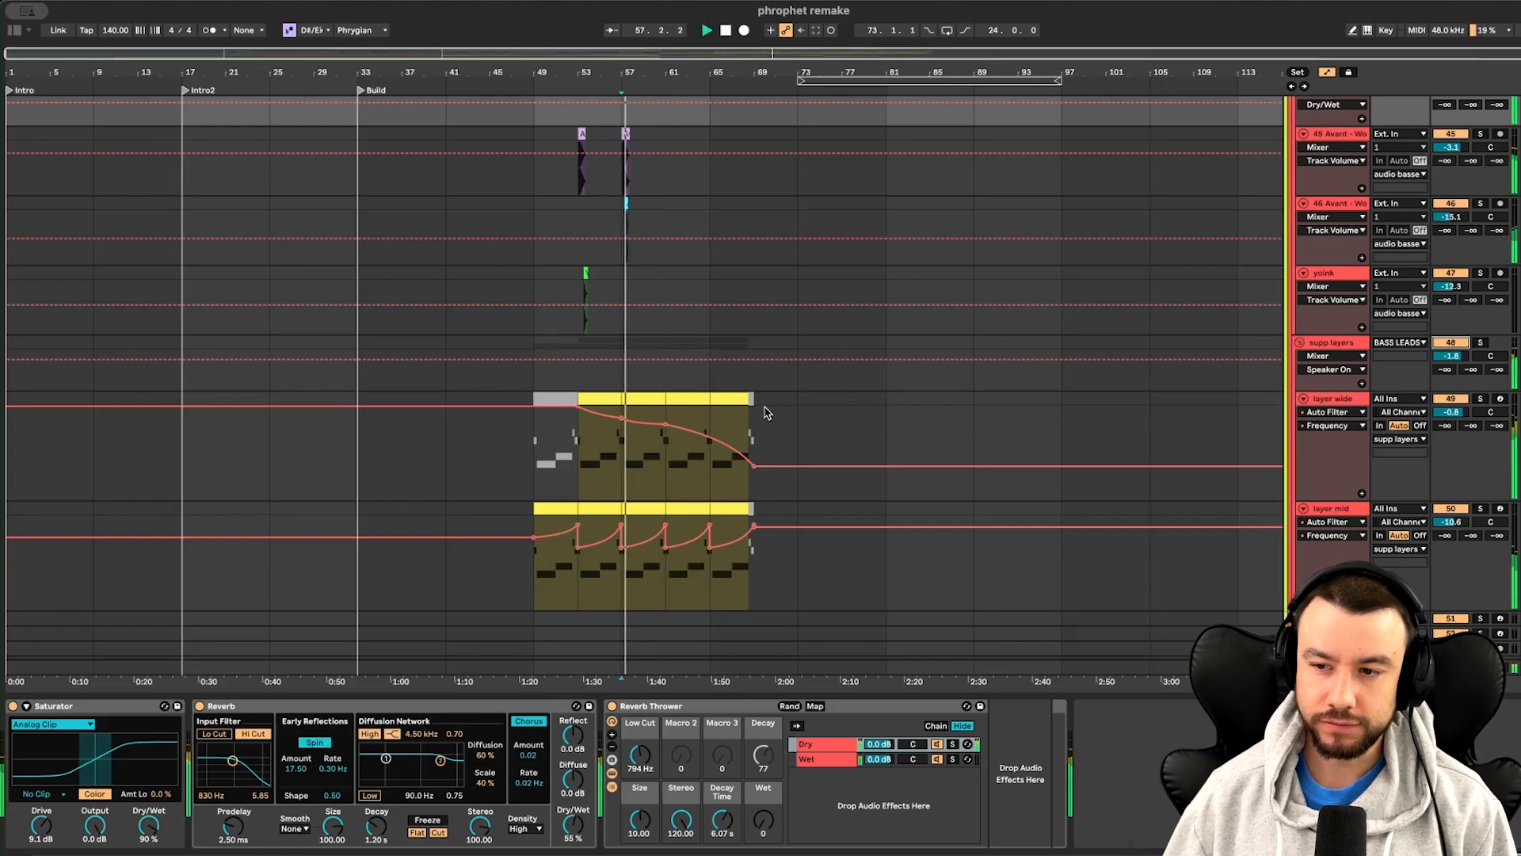
scroll(637, 485, "up", 3)
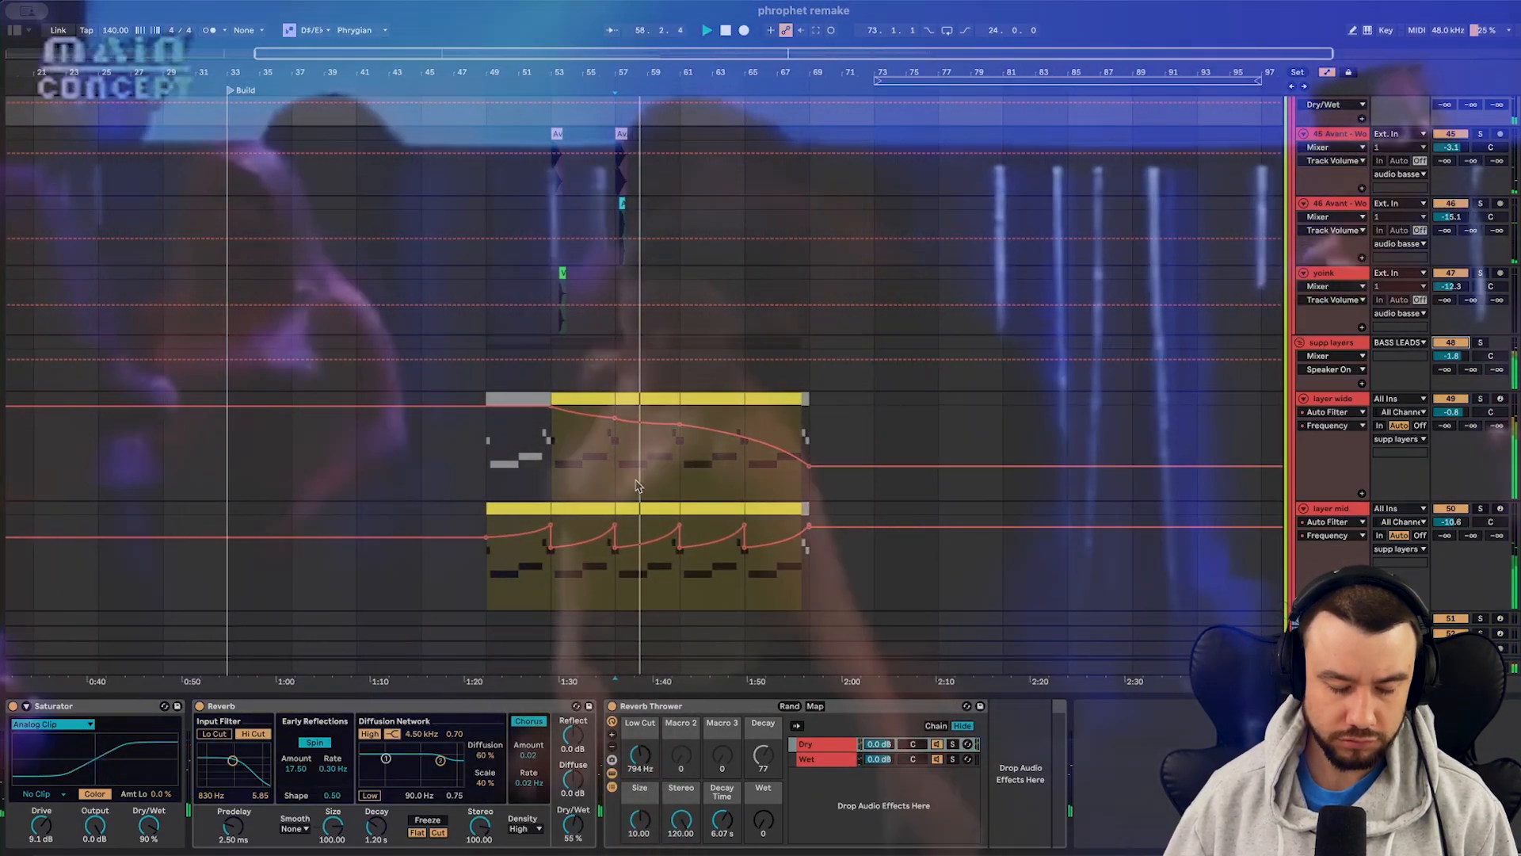
scroll(634, 478, "down", 1)
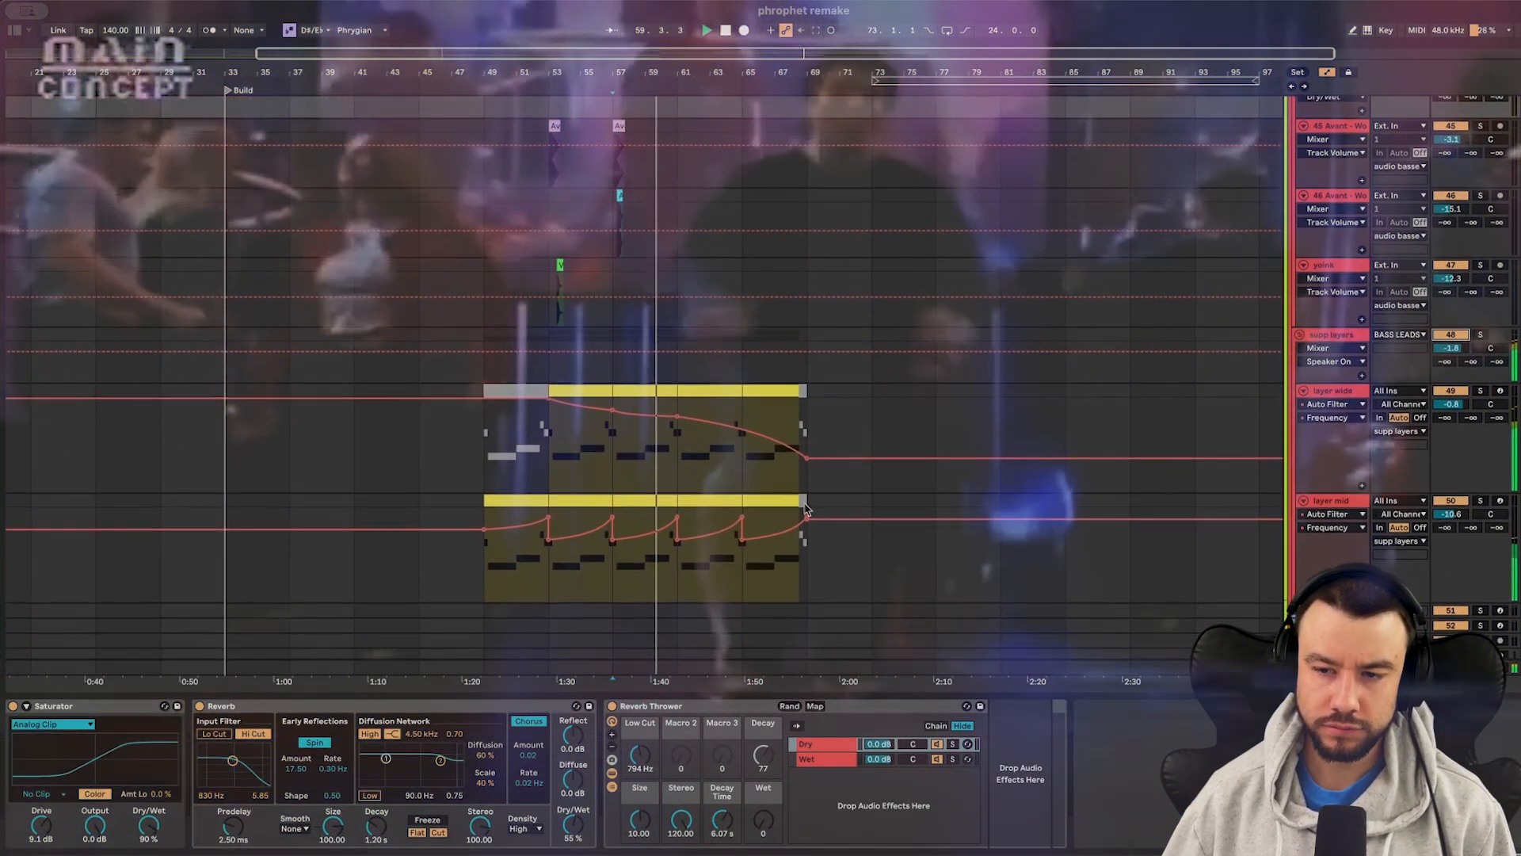
scroll(1449, 336, "down", 1)
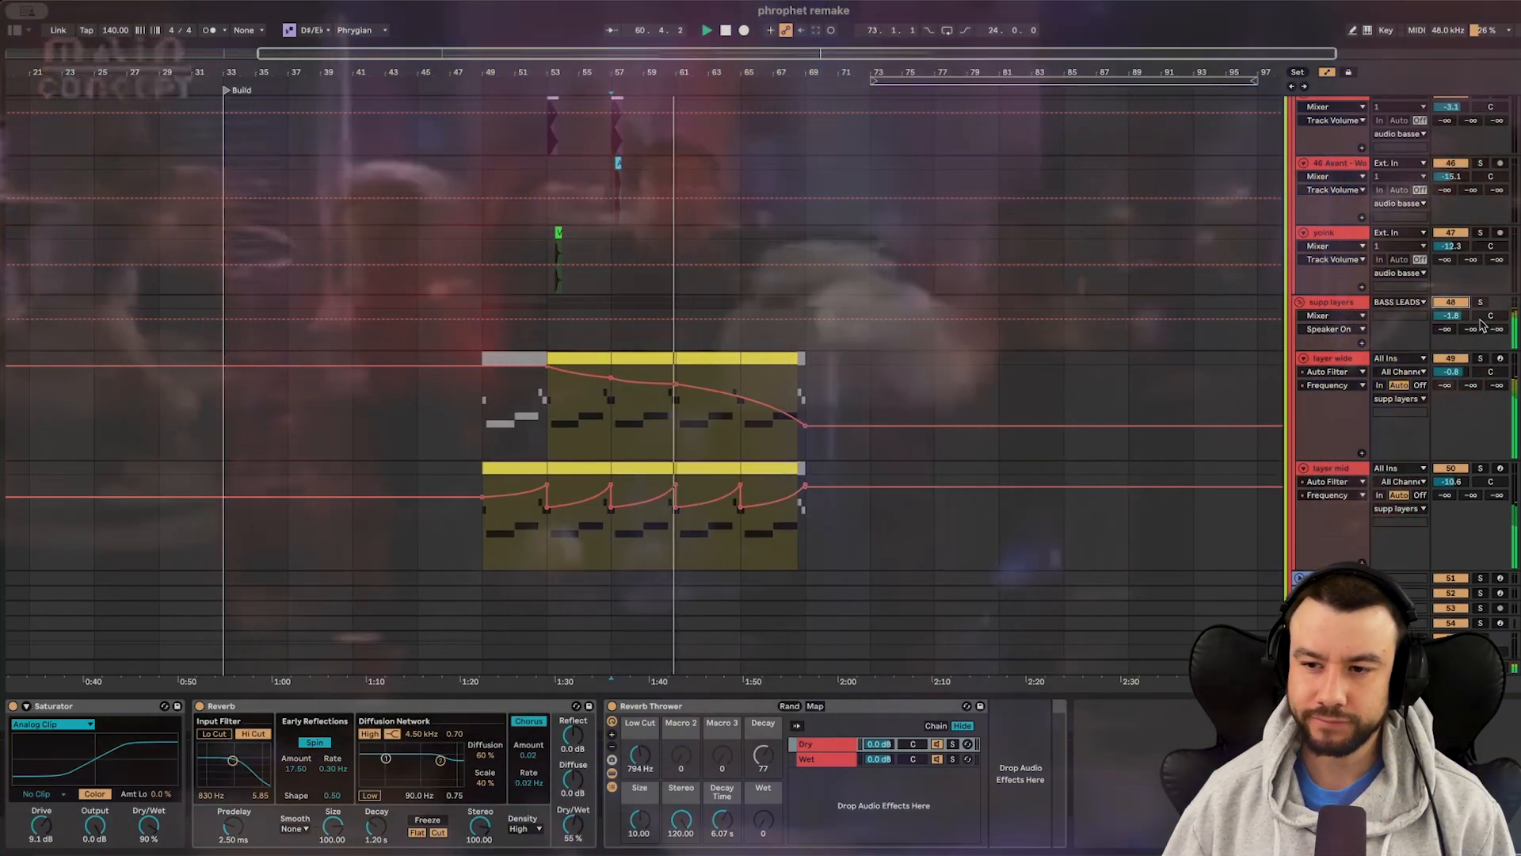
Solo the layer wide track, select its clip at bar 57 and play it
left_click(1483, 359)
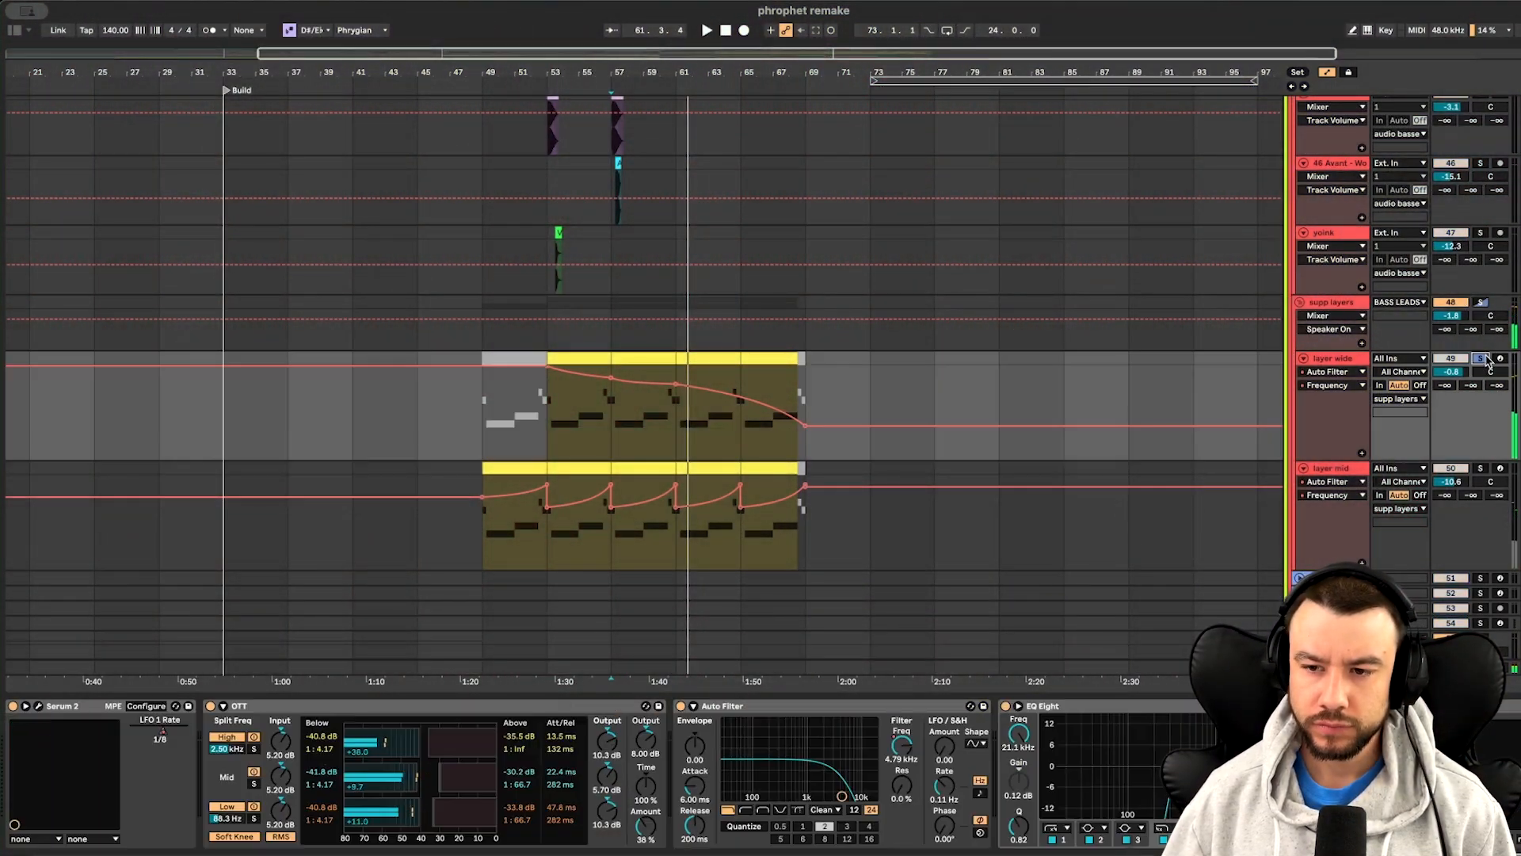
left_click_drag(697, 374, 643, 361)
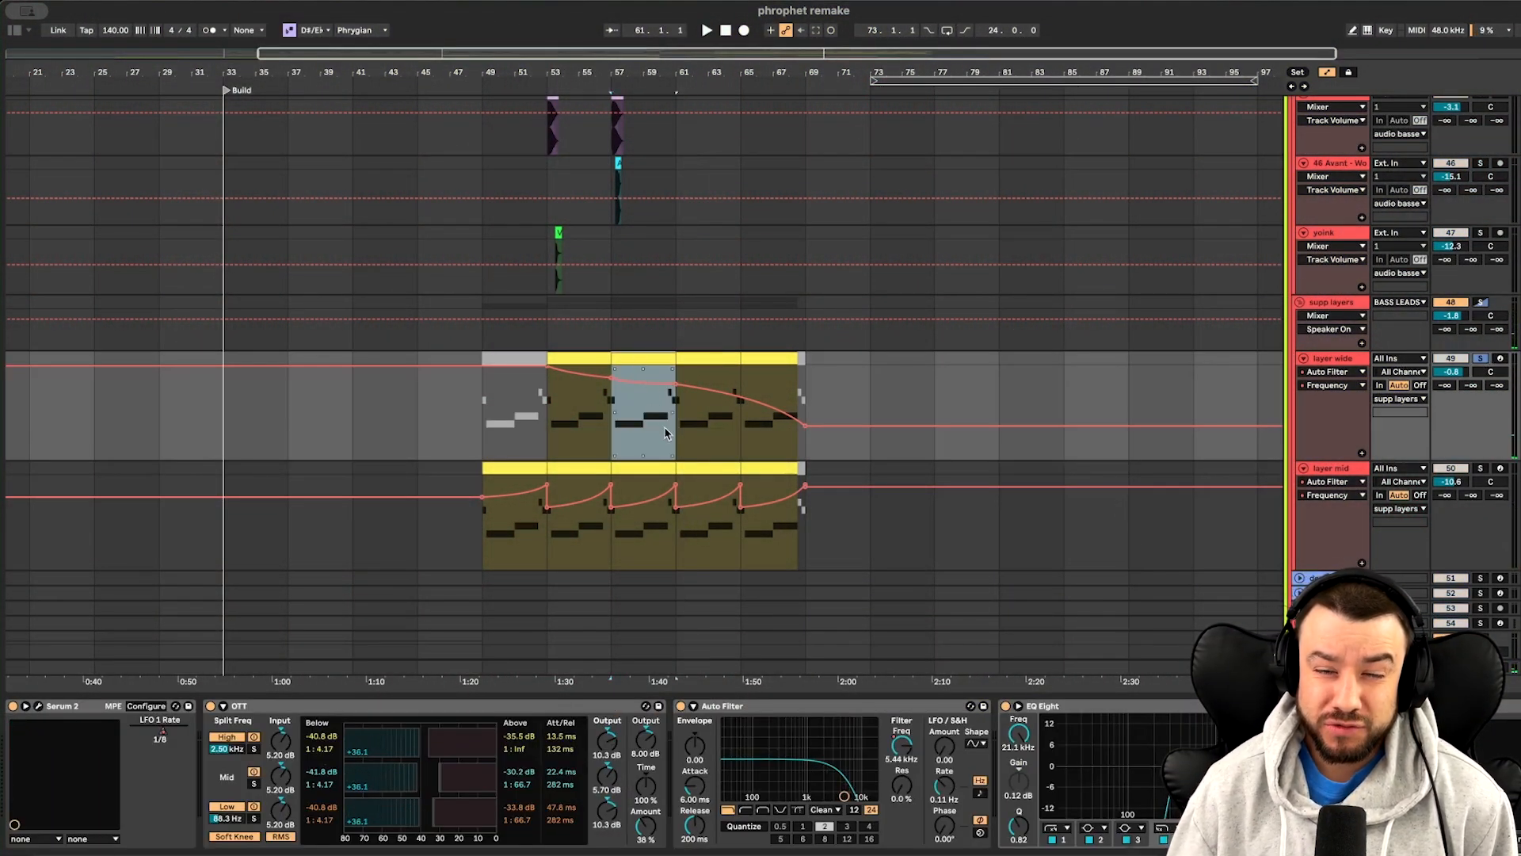
key("space")
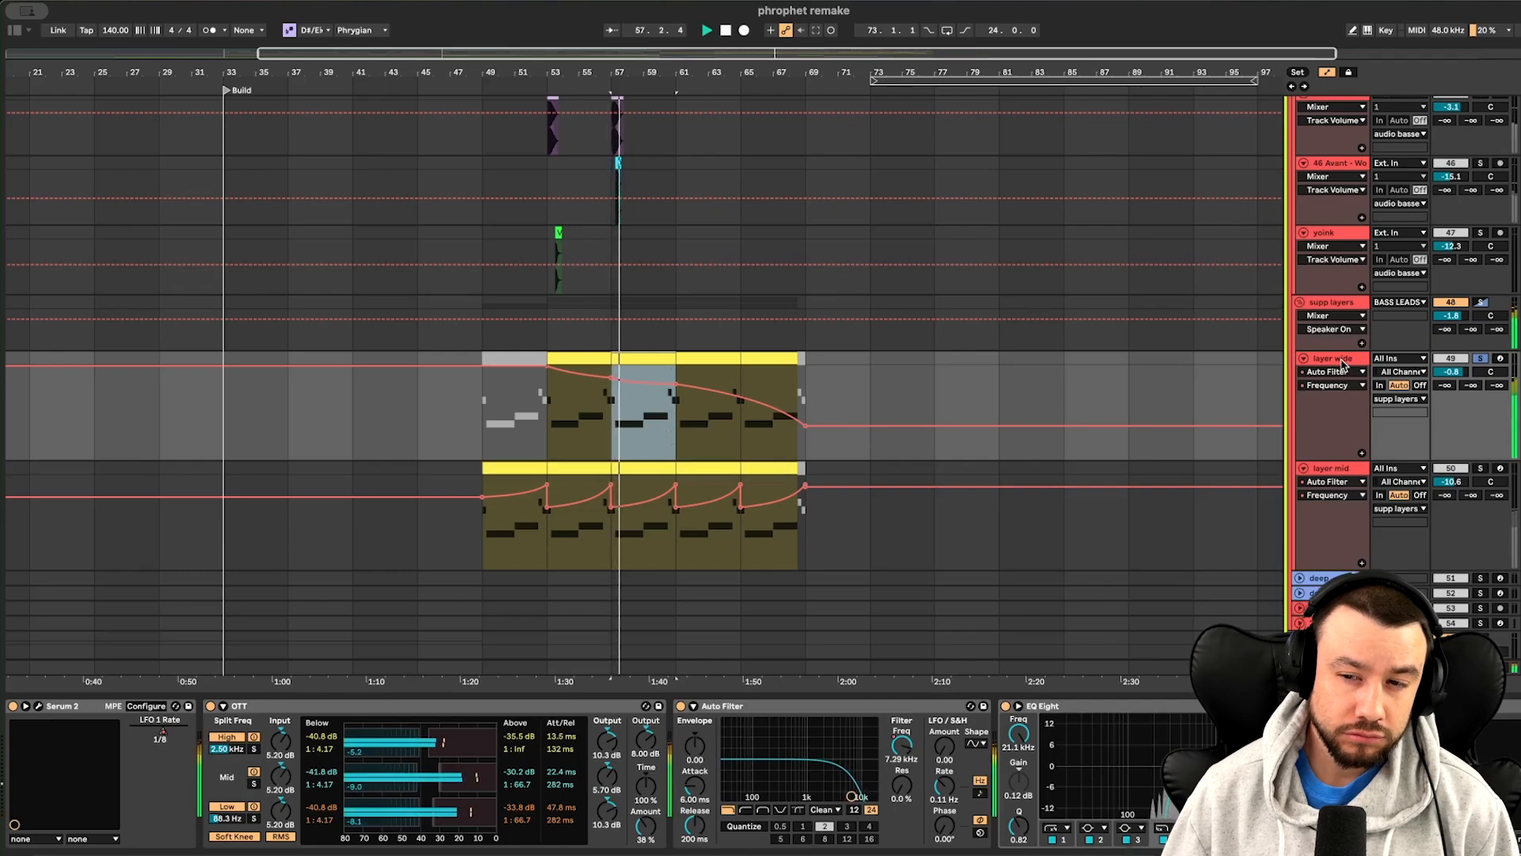
Solo the layer mid track, play it from bar 57, and unsolo it
left_click(1355, 469)
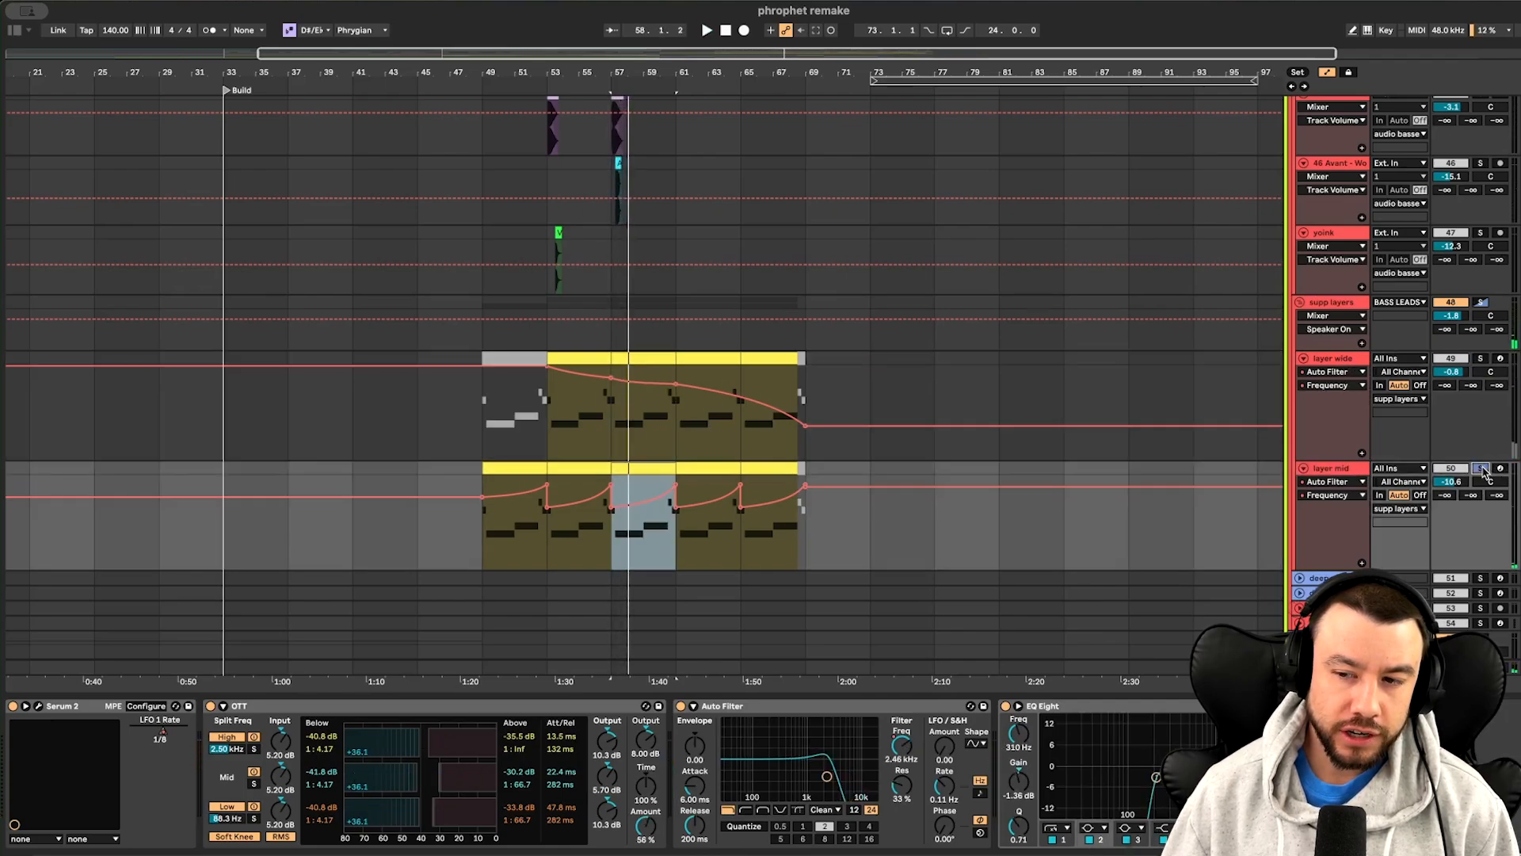
key("space")
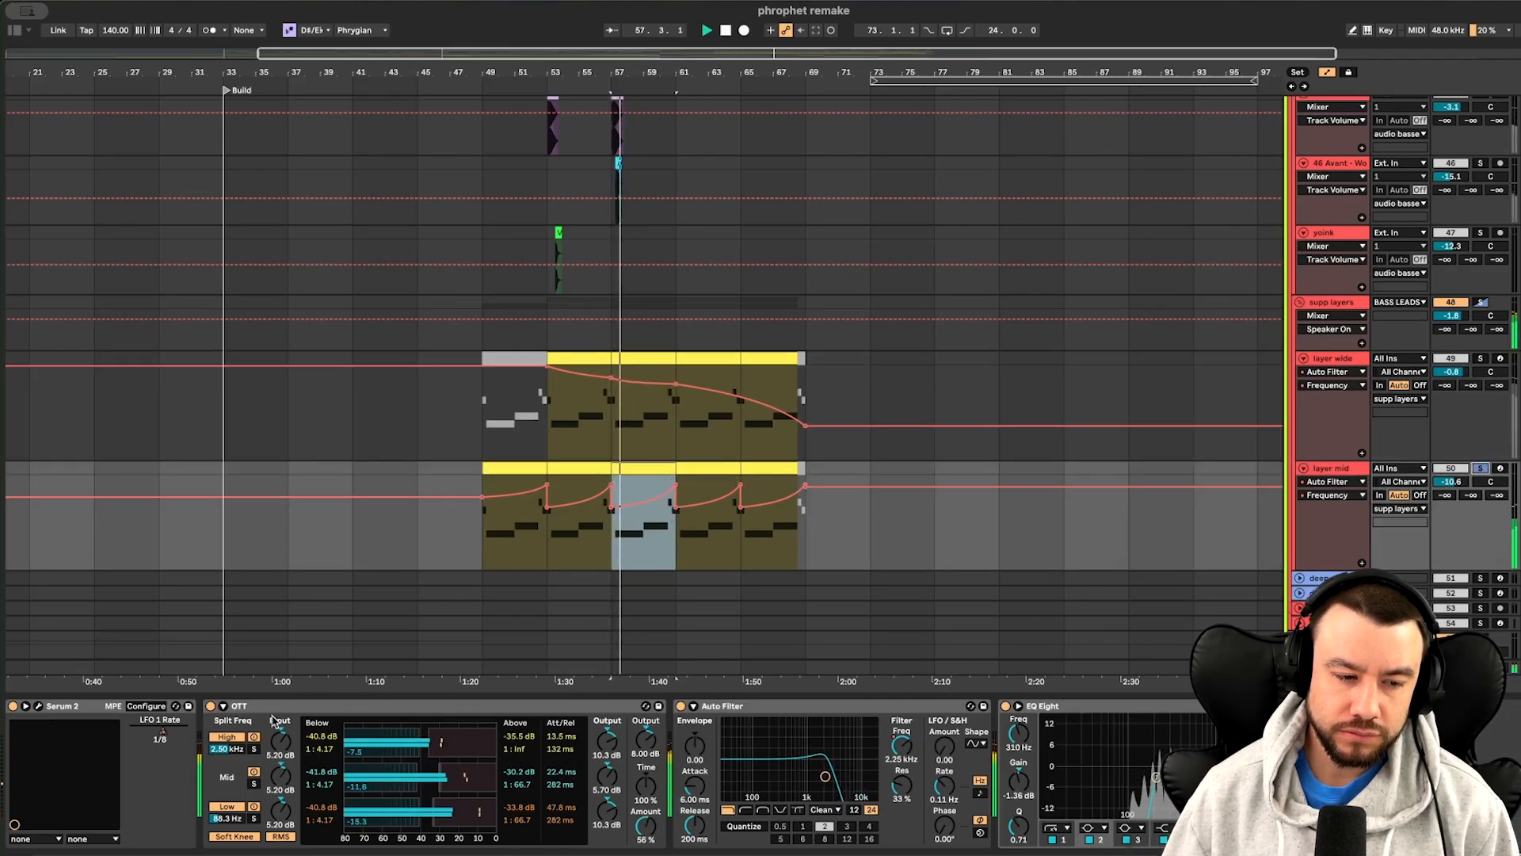
key("space")
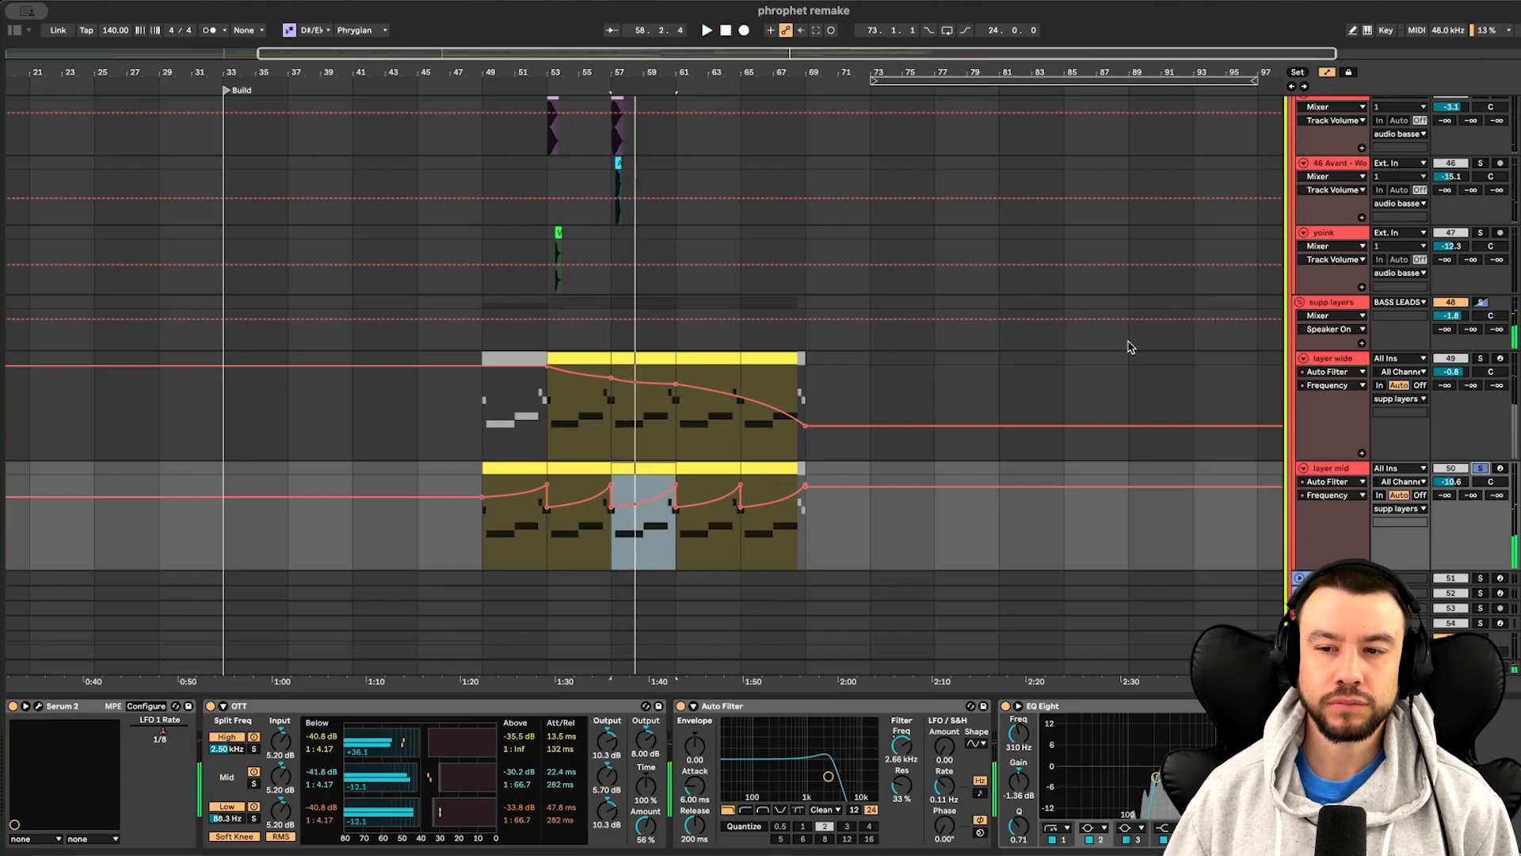
scroll(887, 458, "up", 5)
scroll(691, 405, "down", 5)
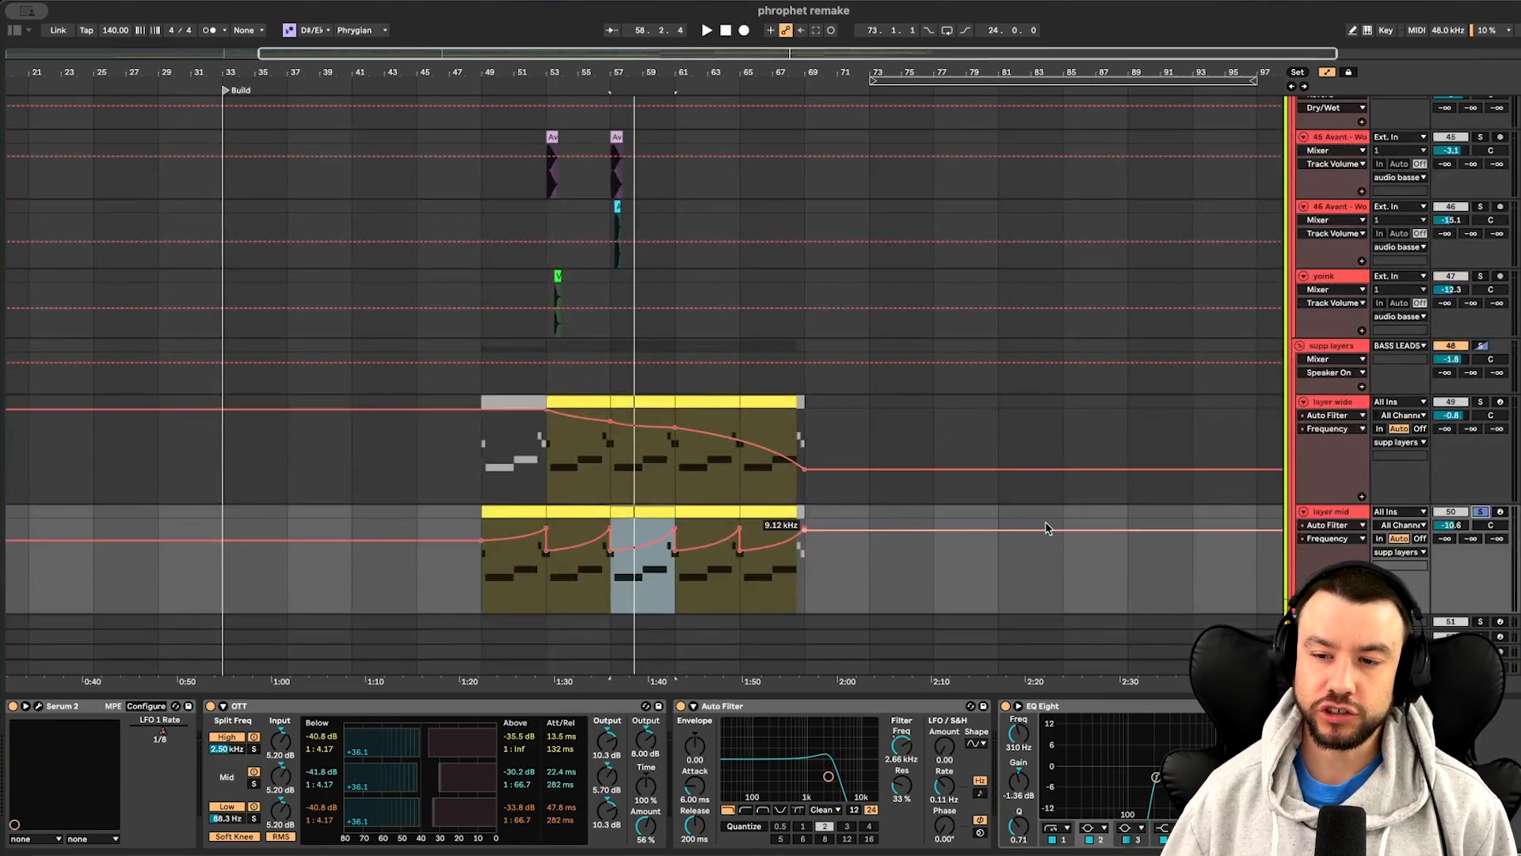
scroll(1046, 529, "up", 2)
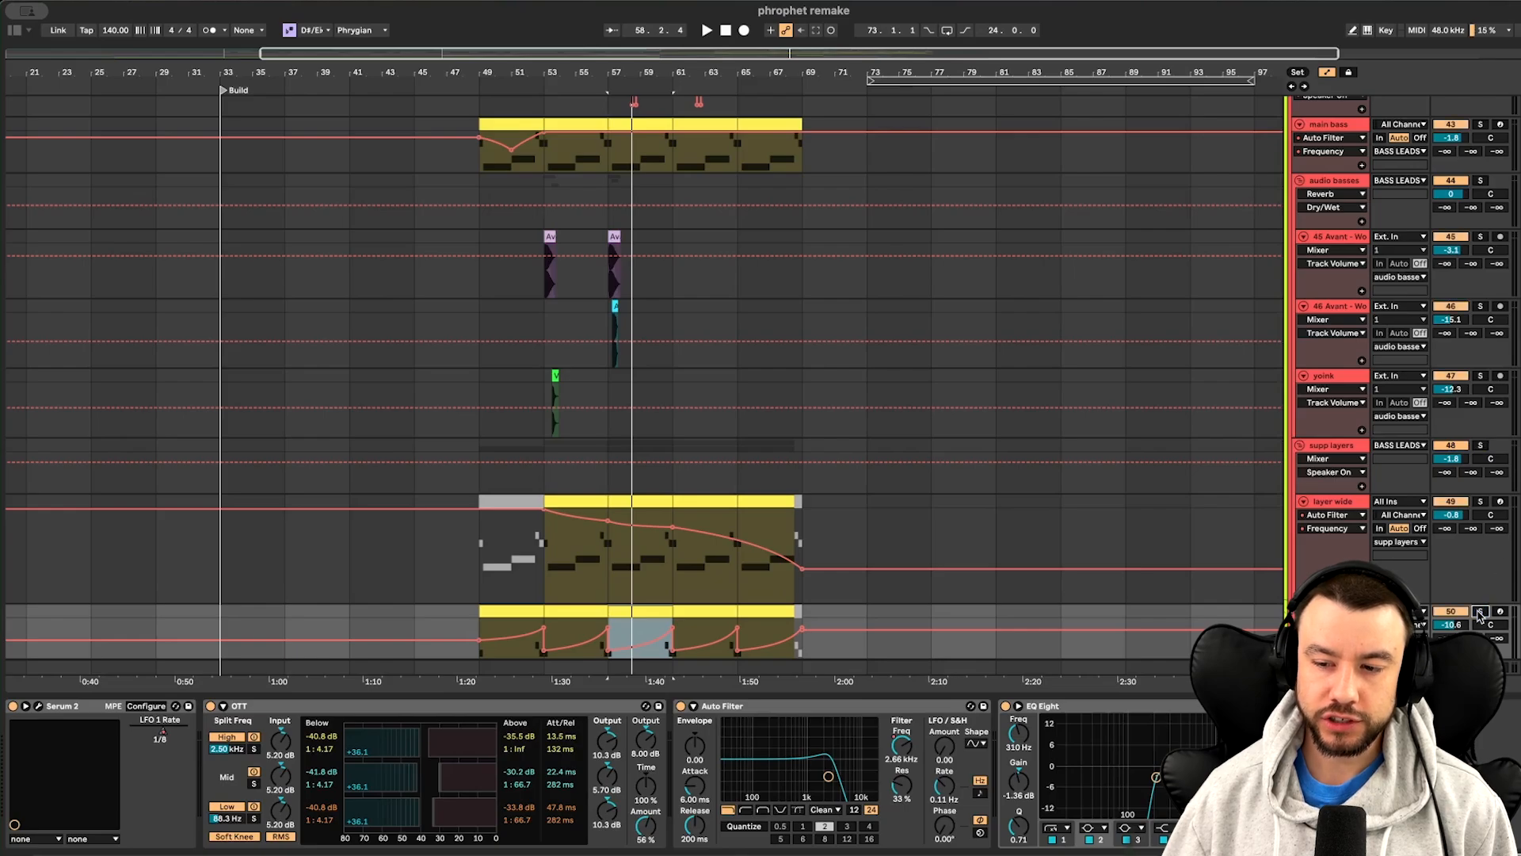
Solo the main bass track and play its clip from bar 53
scroll(1347, 397, "up", 4)
left_click(1335, 358)
left_click(1480, 359)
left_click(559, 354)
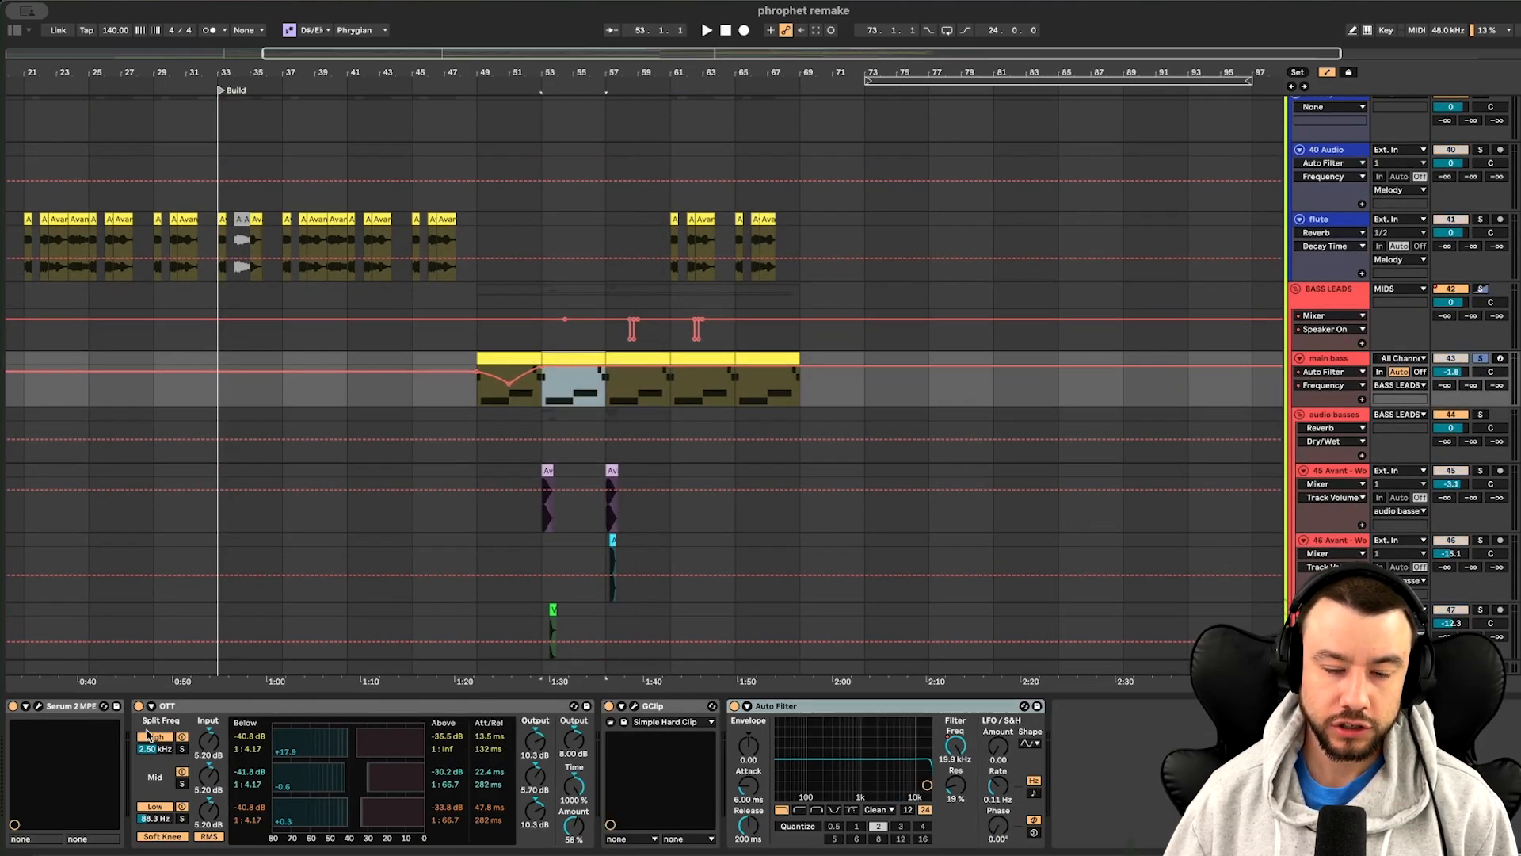
key("space")
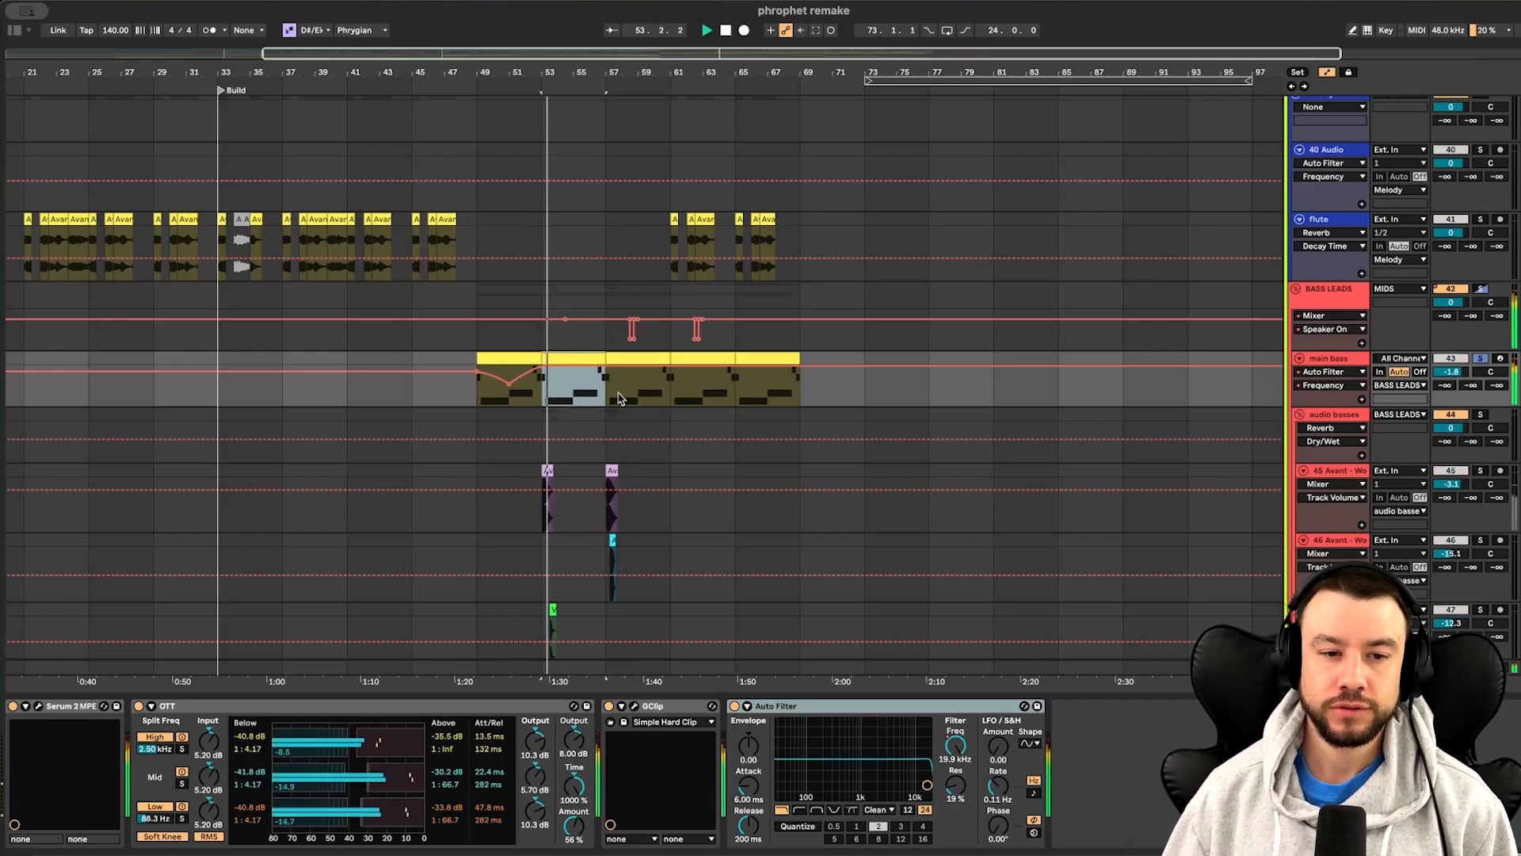
Open the main bass clip at bar 53 in the note editor, examine its opening notes and play it
double_click(586, 358)
key("space")
scroll(394, 640, "down", 1)
left_click(274, 640)
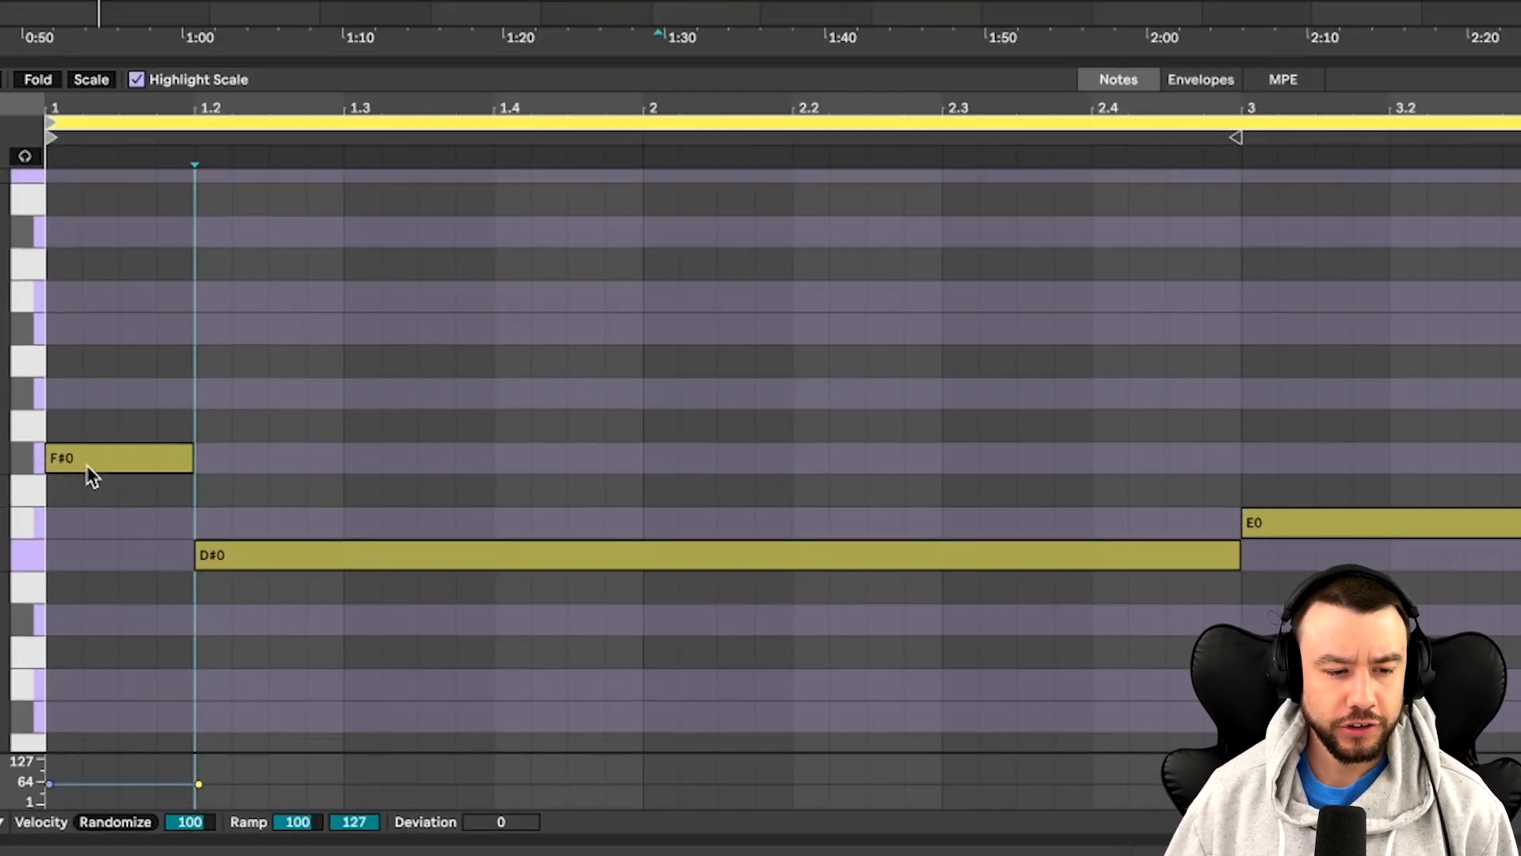
key("space")
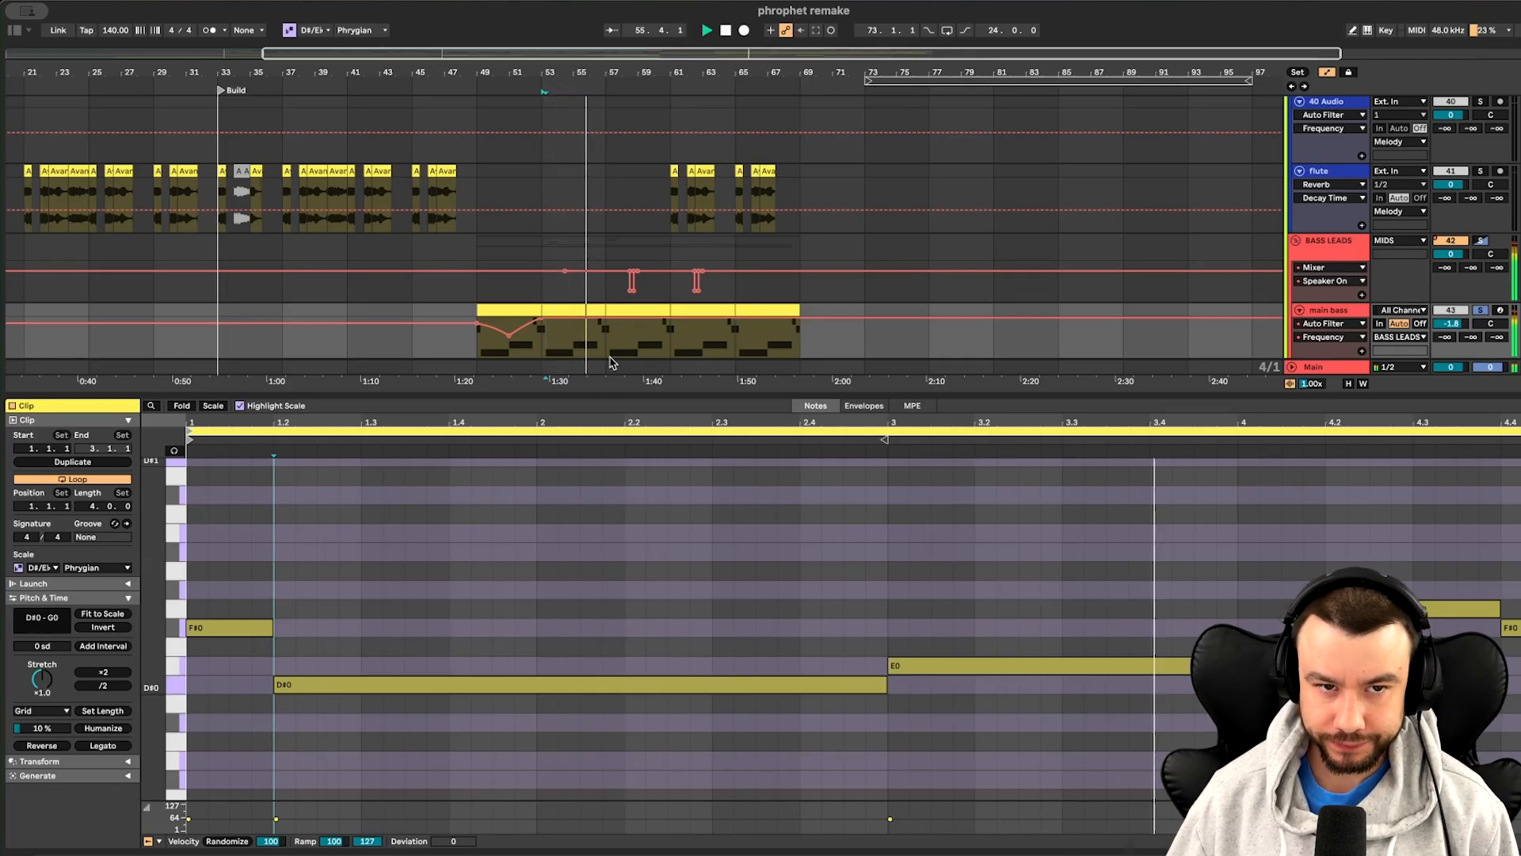
Stop playback, select the main bass clip at bar 53 and play its opening notes again
scroll(577, 295, "up", 5)
scroll(580, 295, "up", 1)
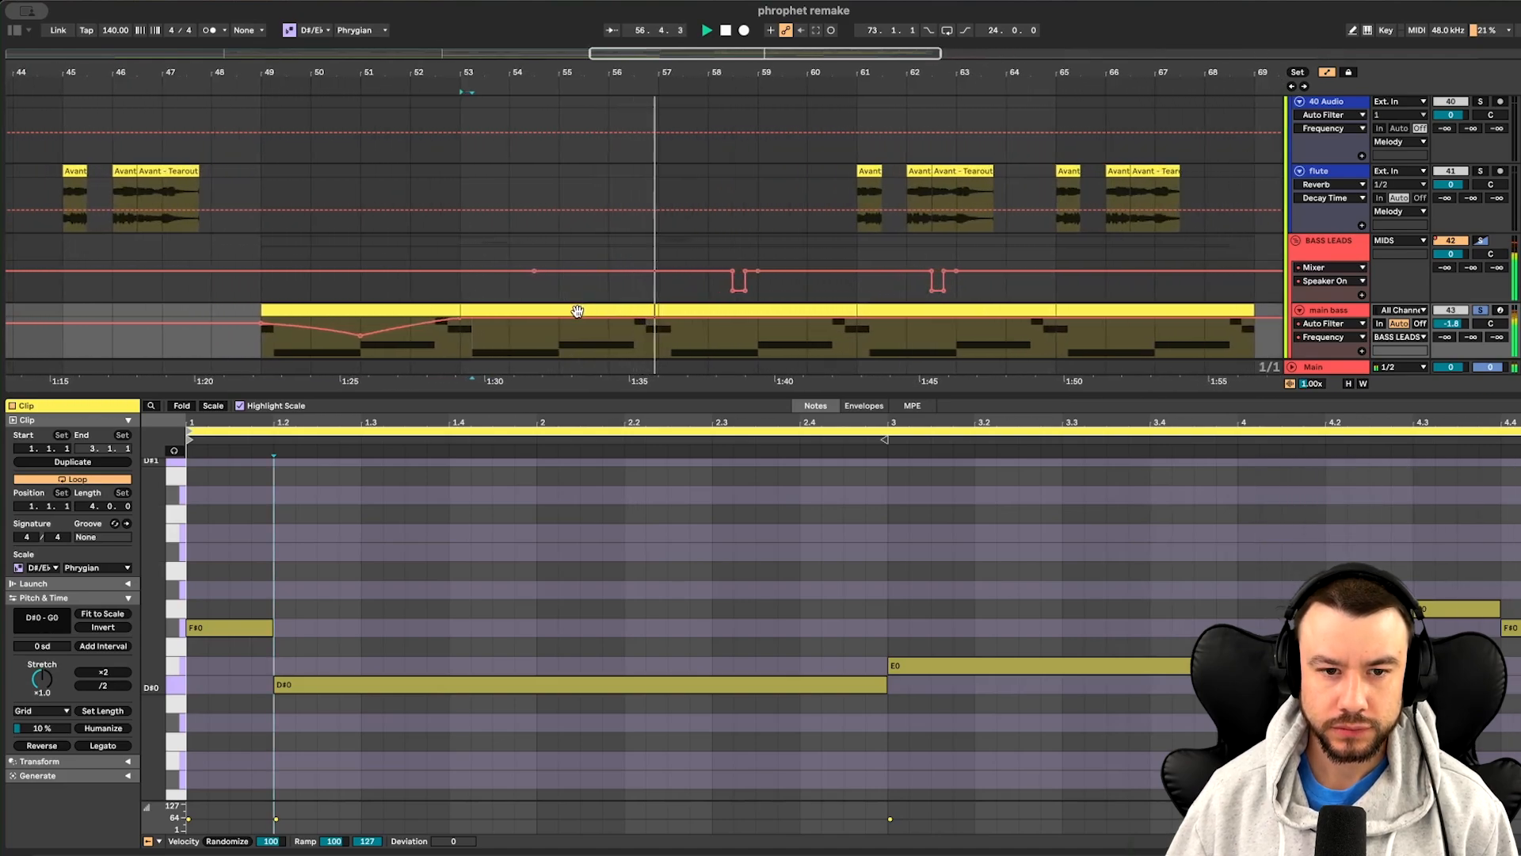
key("space")
left_click(575, 311)
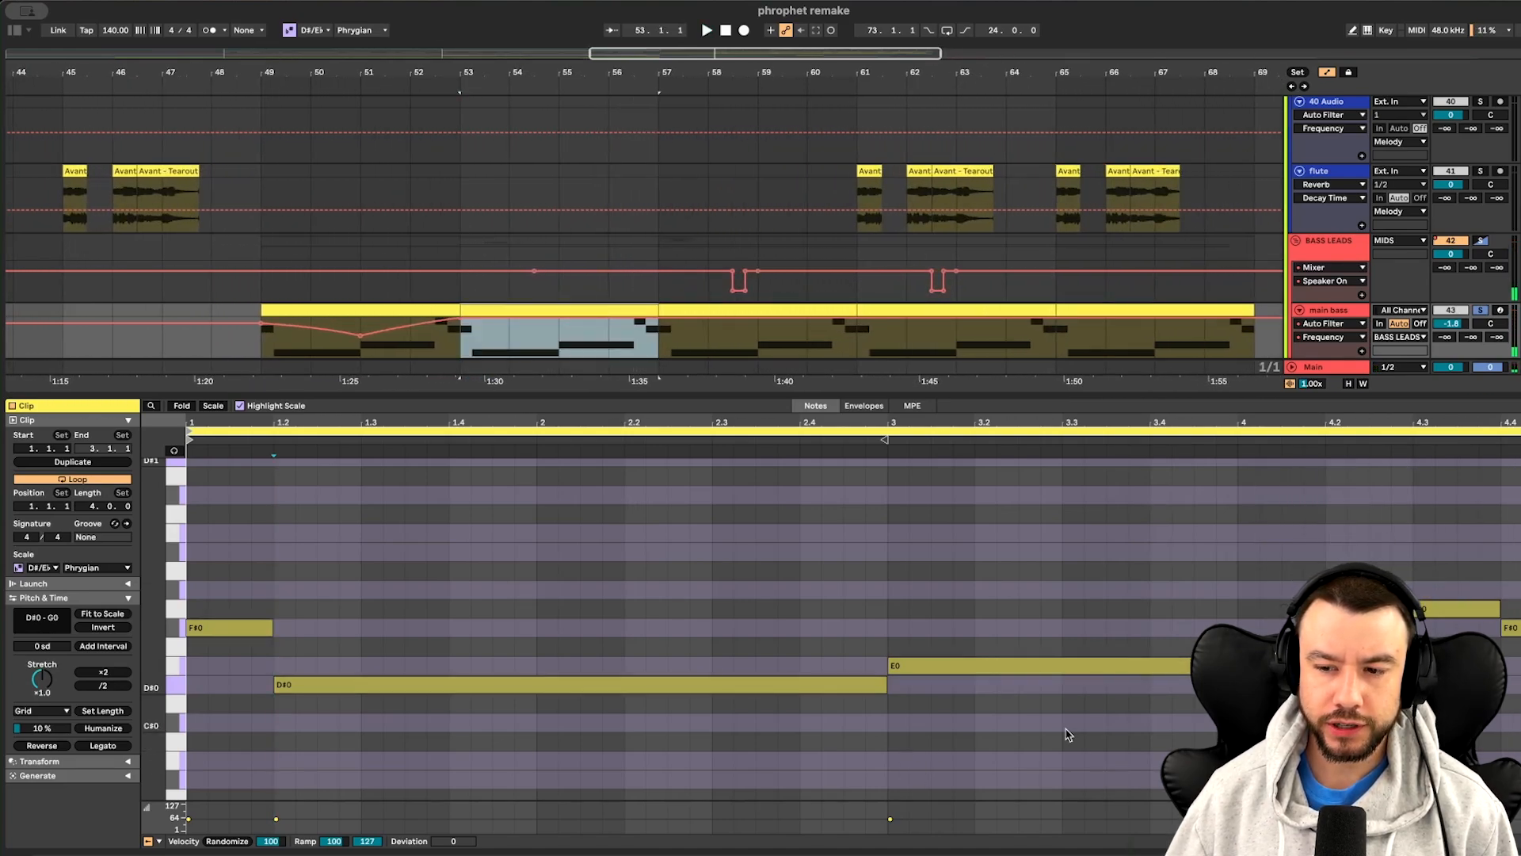
key("space")
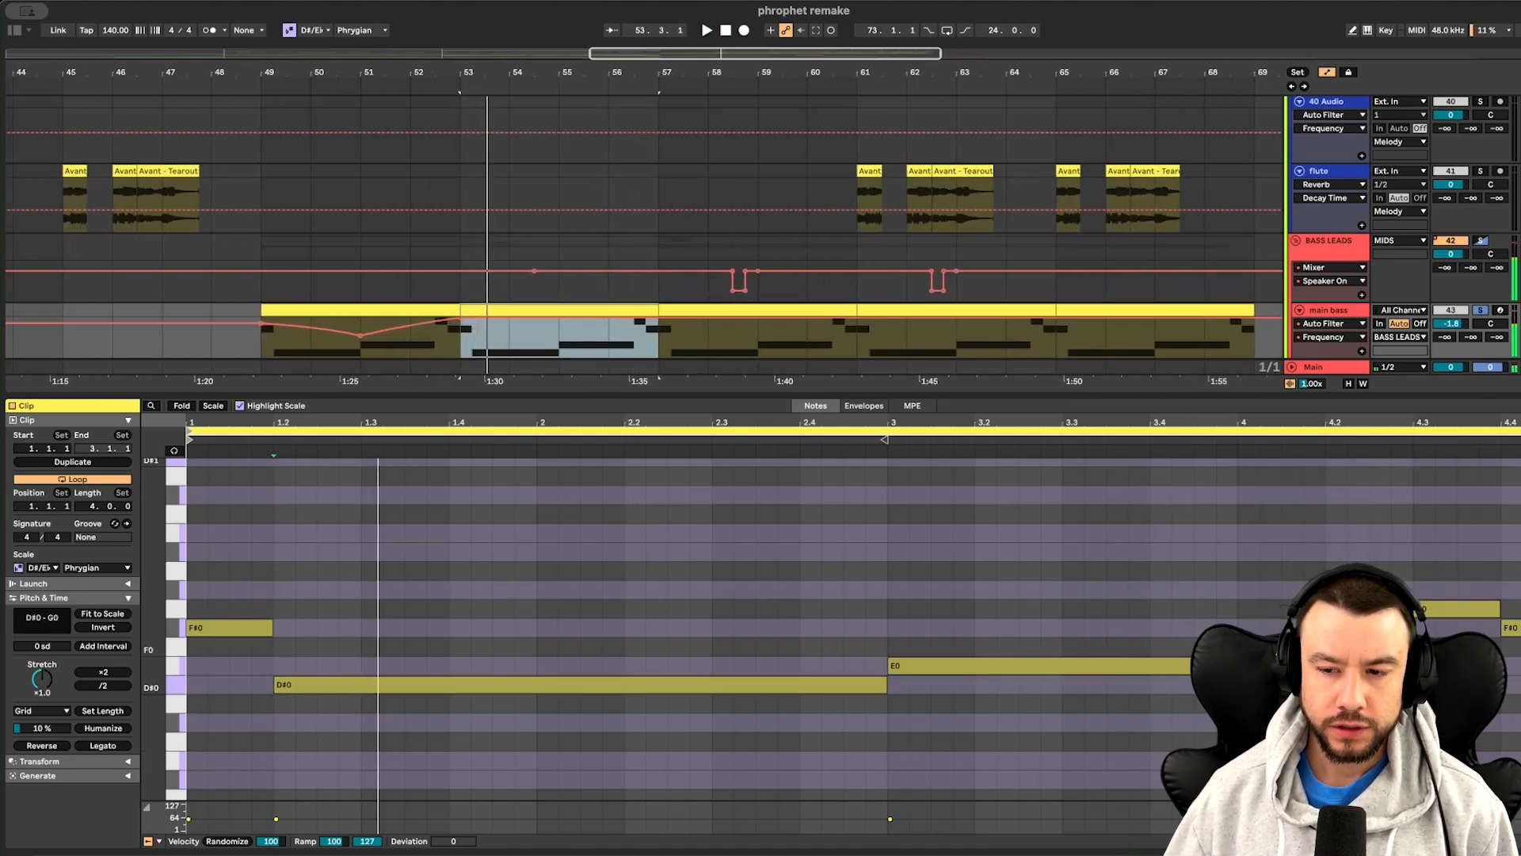
Select the G0 note at 4.3 in the clip and replay the main bass from bar 53
left_click(1456, 607)
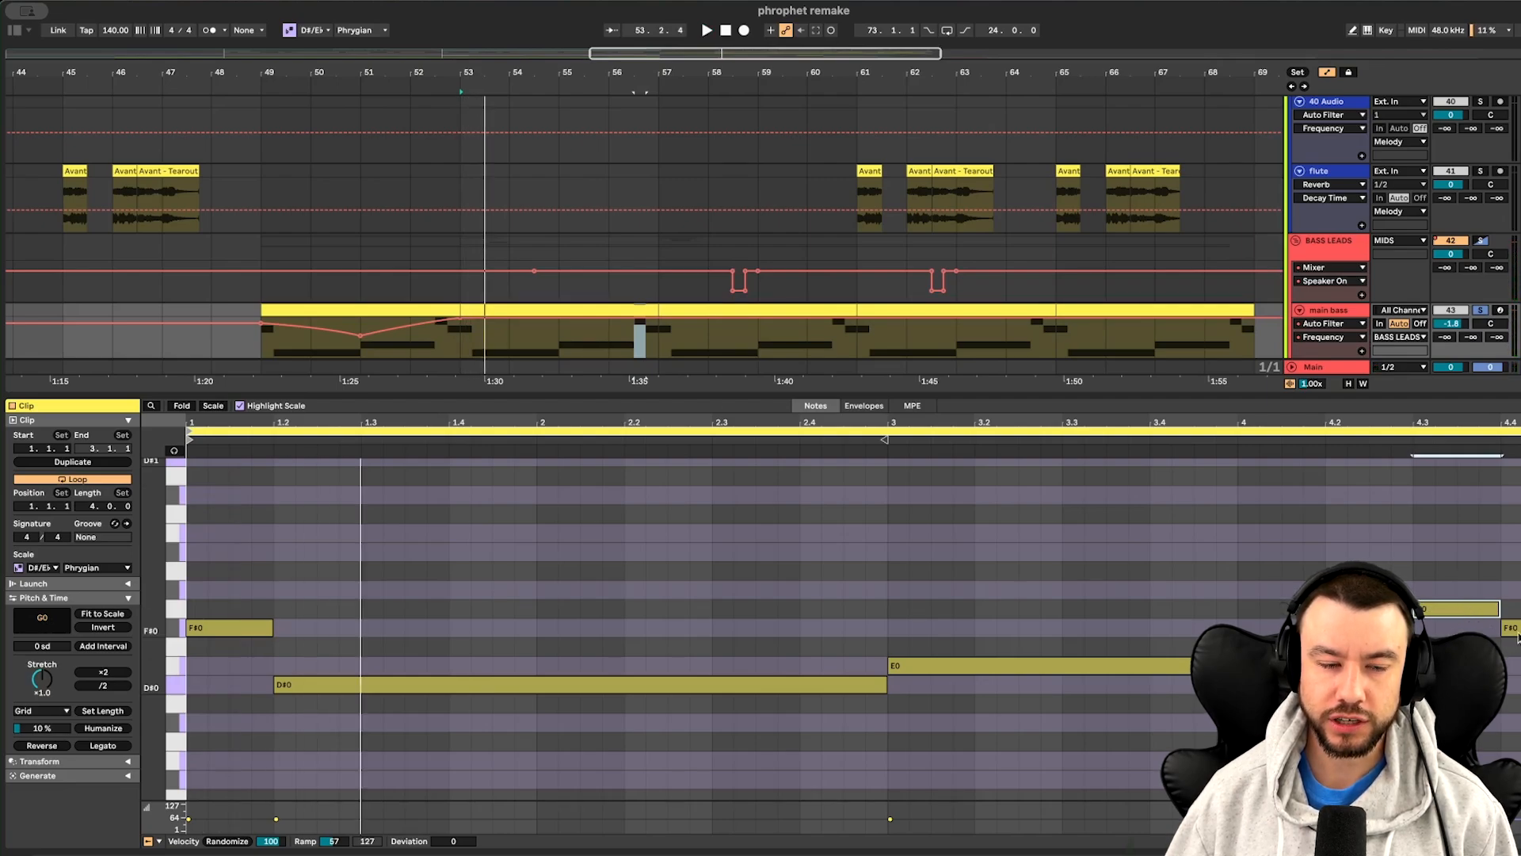
key("space")
scroll(504, 339, "down", 5)
scroll(523, 336, "down", 2)
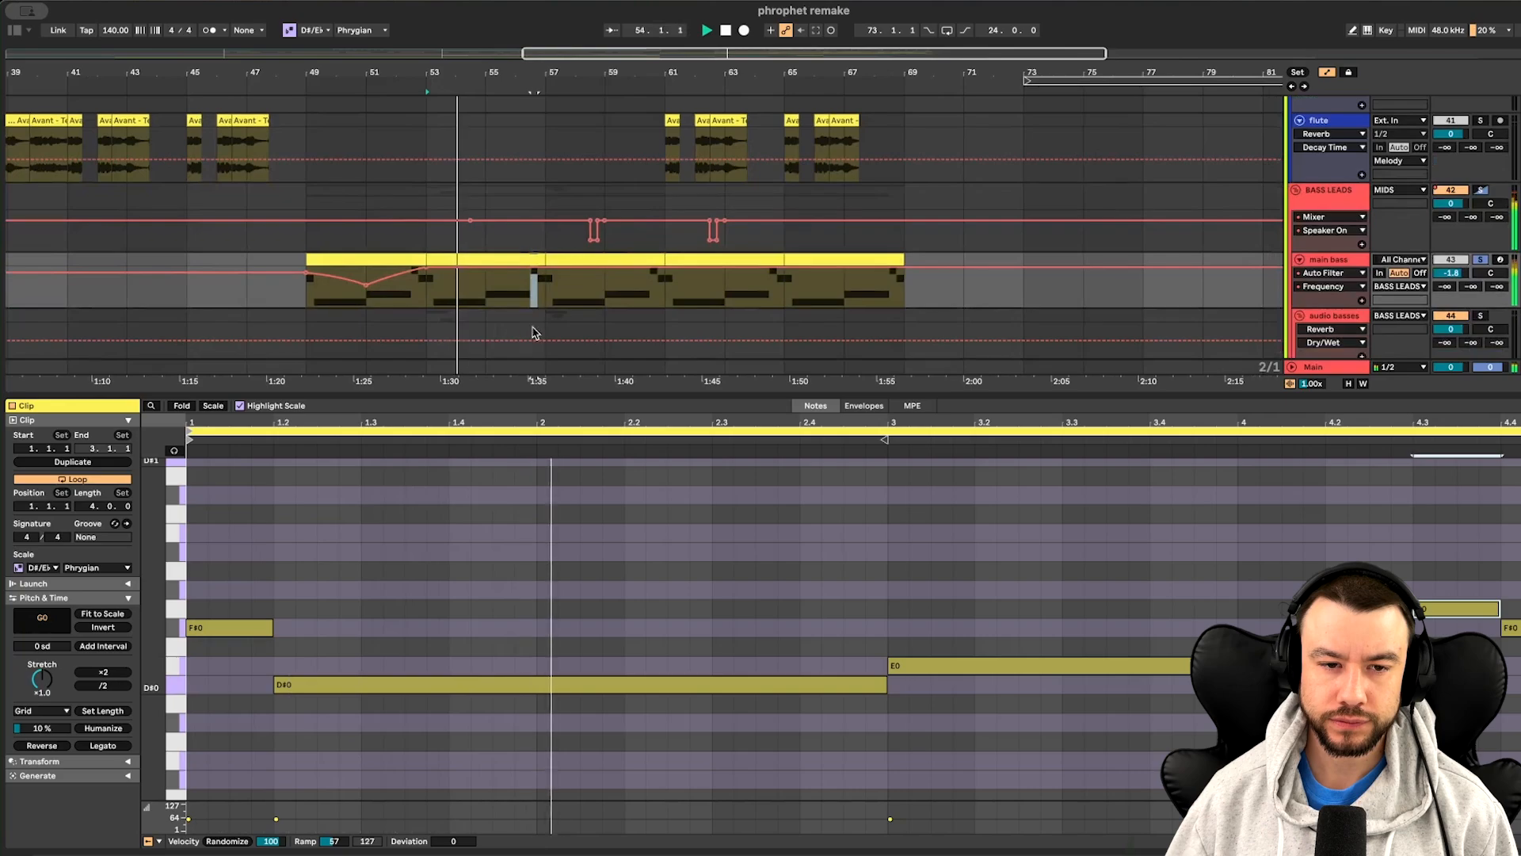
scroll(516, 303, "up", 4)
scroll(516, 303, "down", 2)
key("space")
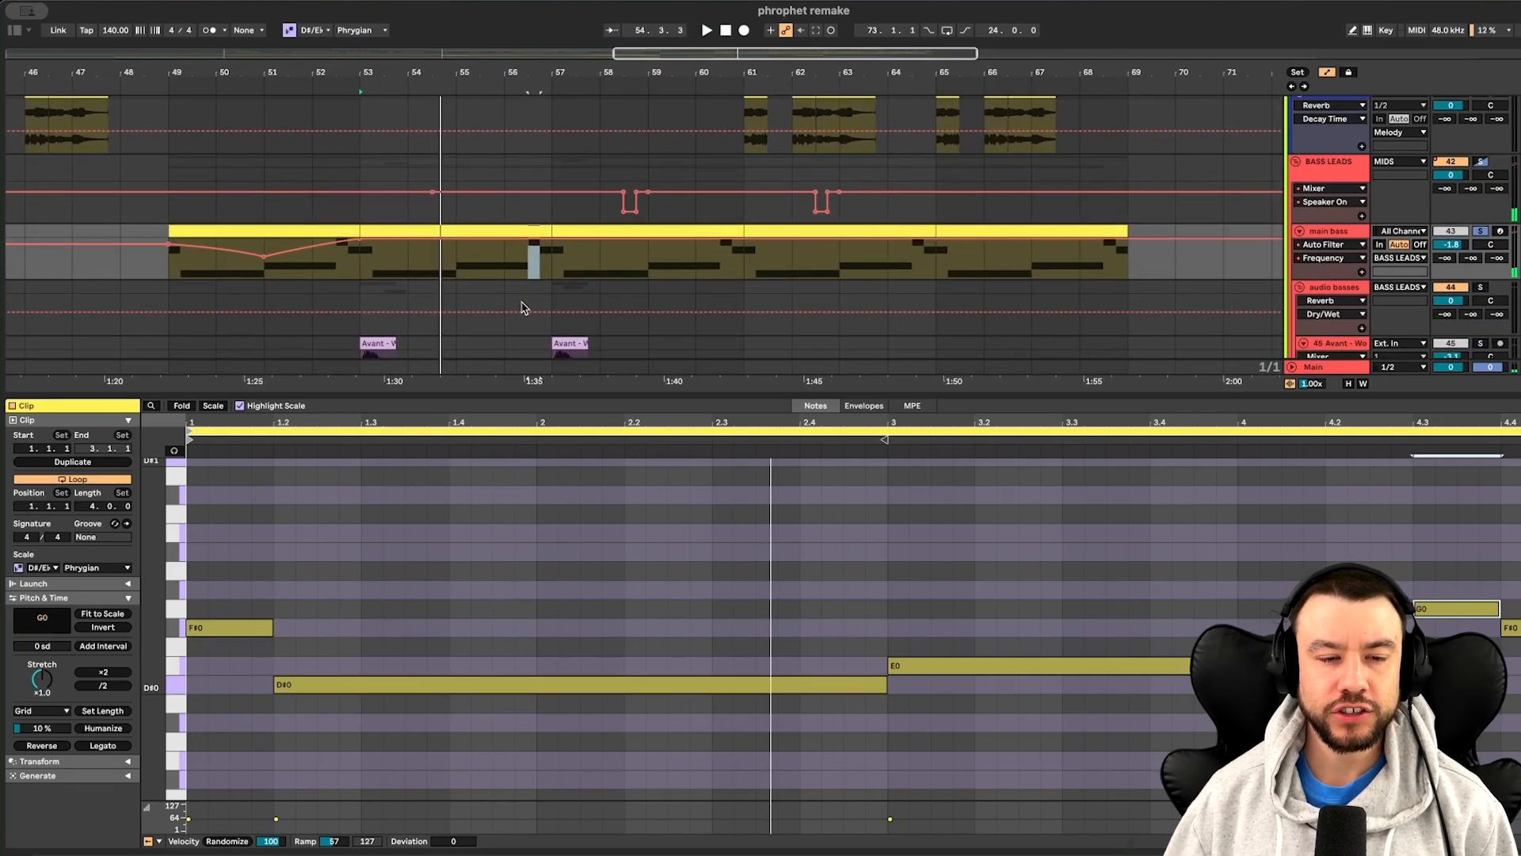
Open the clip's scale list to show the Phrygian scale, and close it without choosing another scale
scroll(523, 295, "up", 2)
left_click(82, 568)
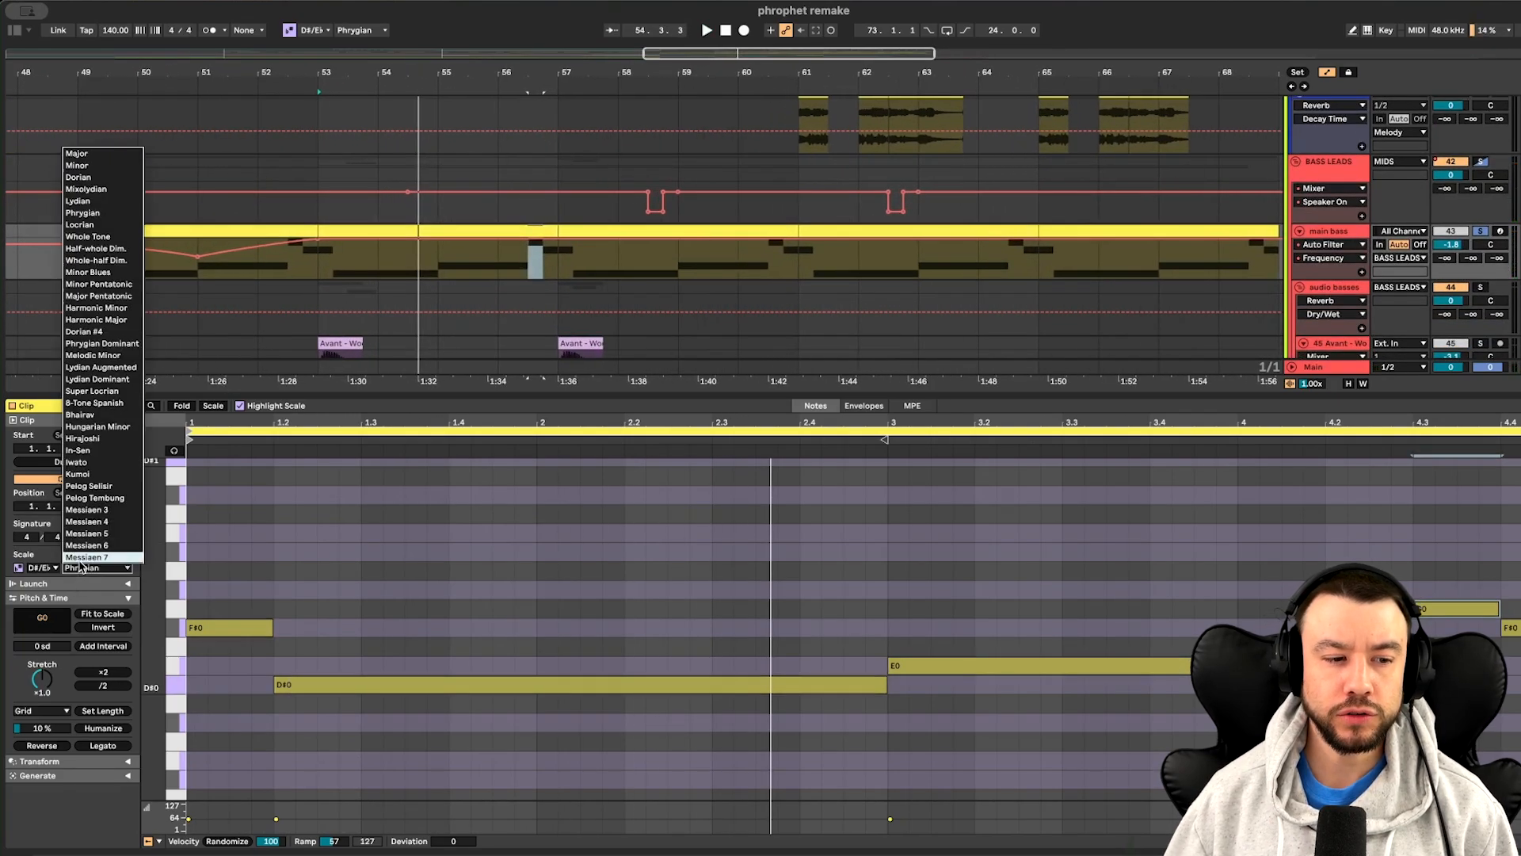
left_click(362, 611)
left_click(361, 547)
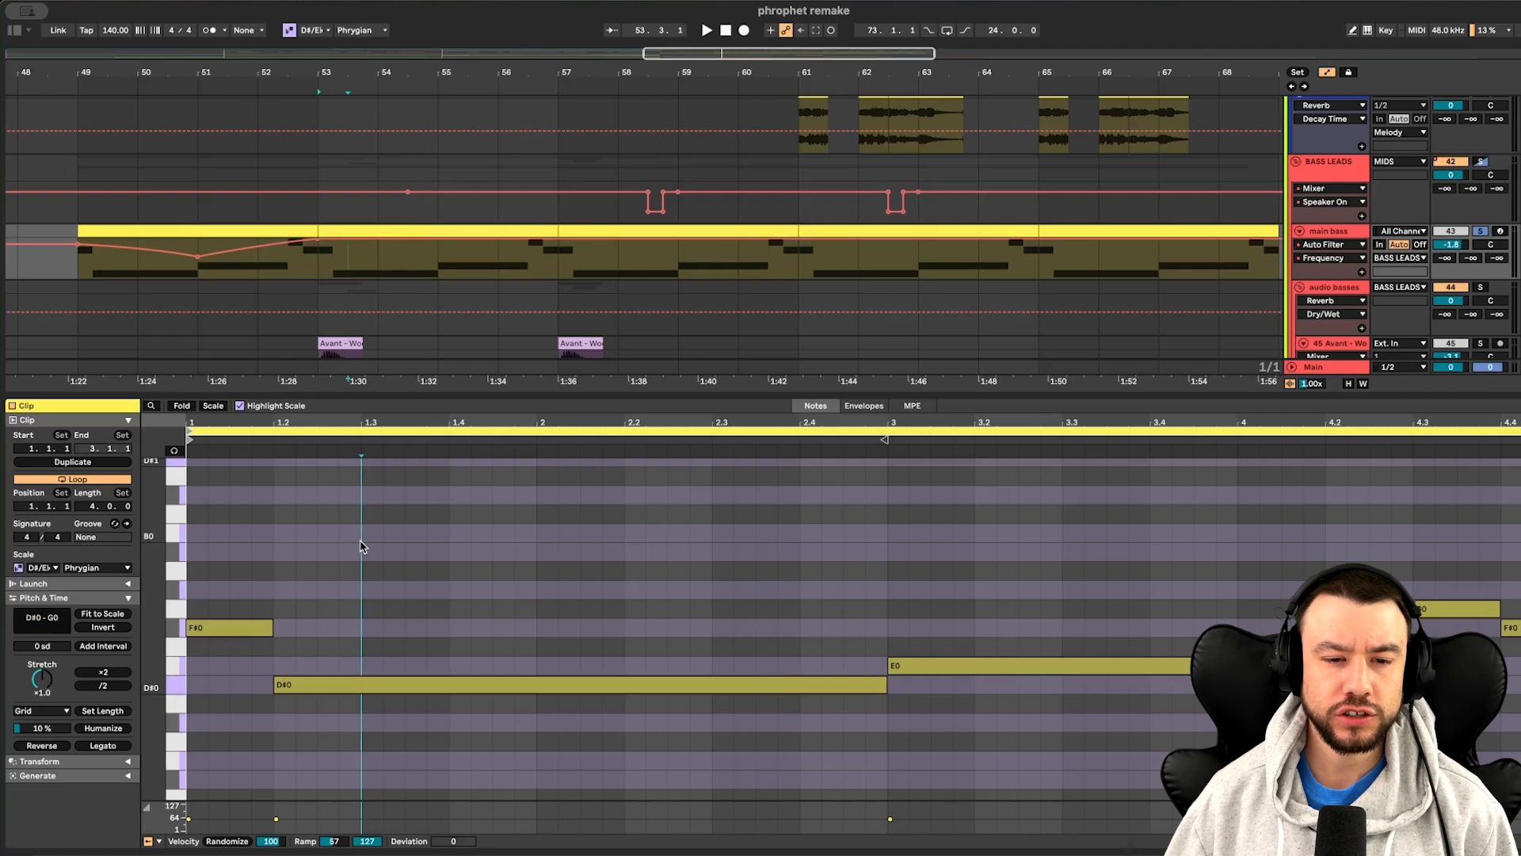
Play the soloed main bass from bar 57 to hear the note pattern repeat
scroll(577, 306, "down", 2)
left_click(565, 261)
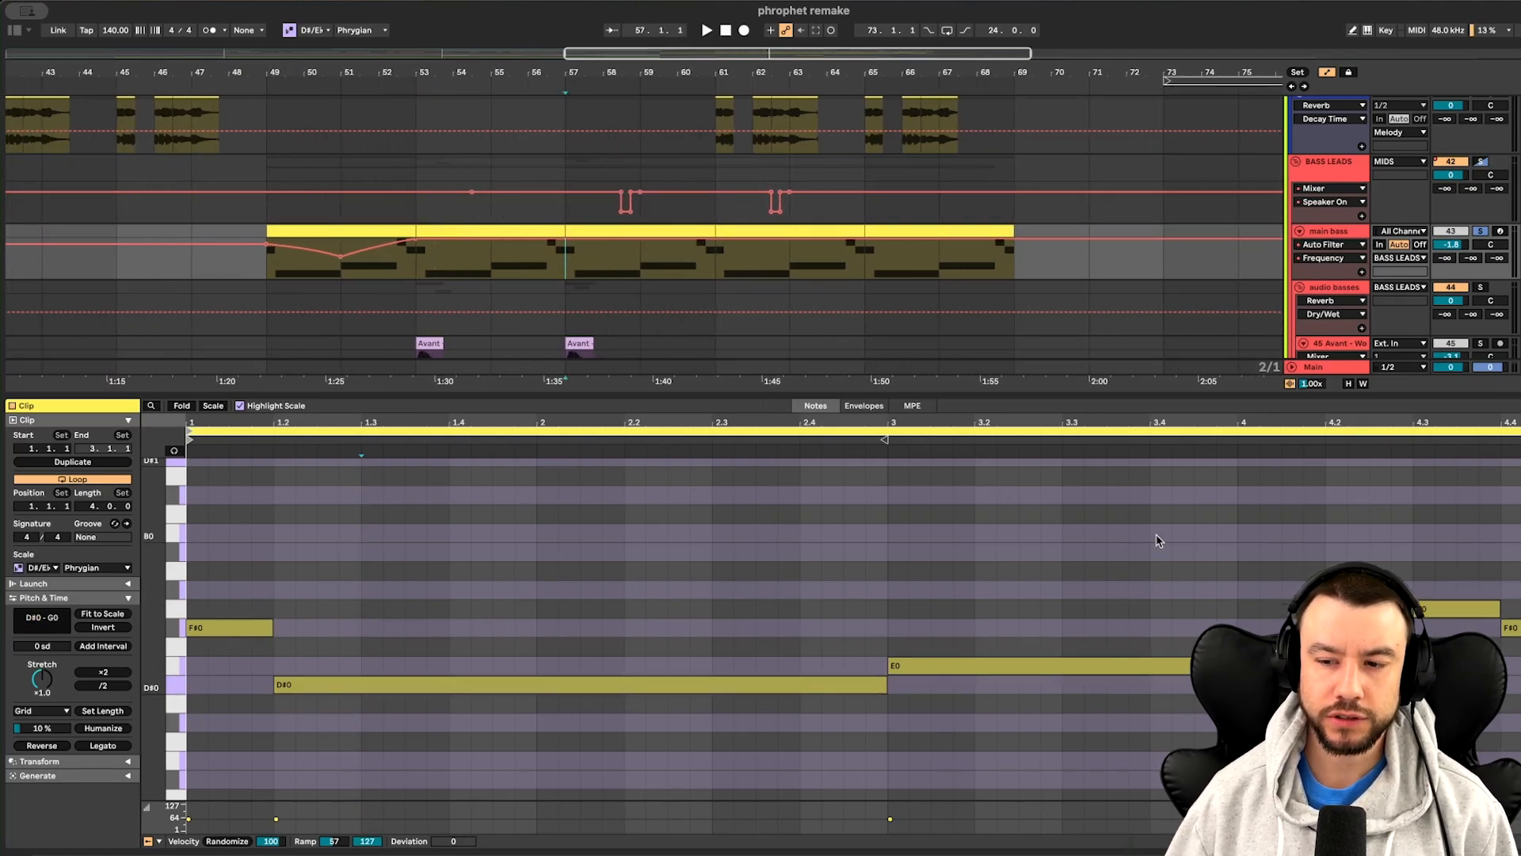
scroll(981, 556, "down", 1)
scroll(574, 266, "down", 2)
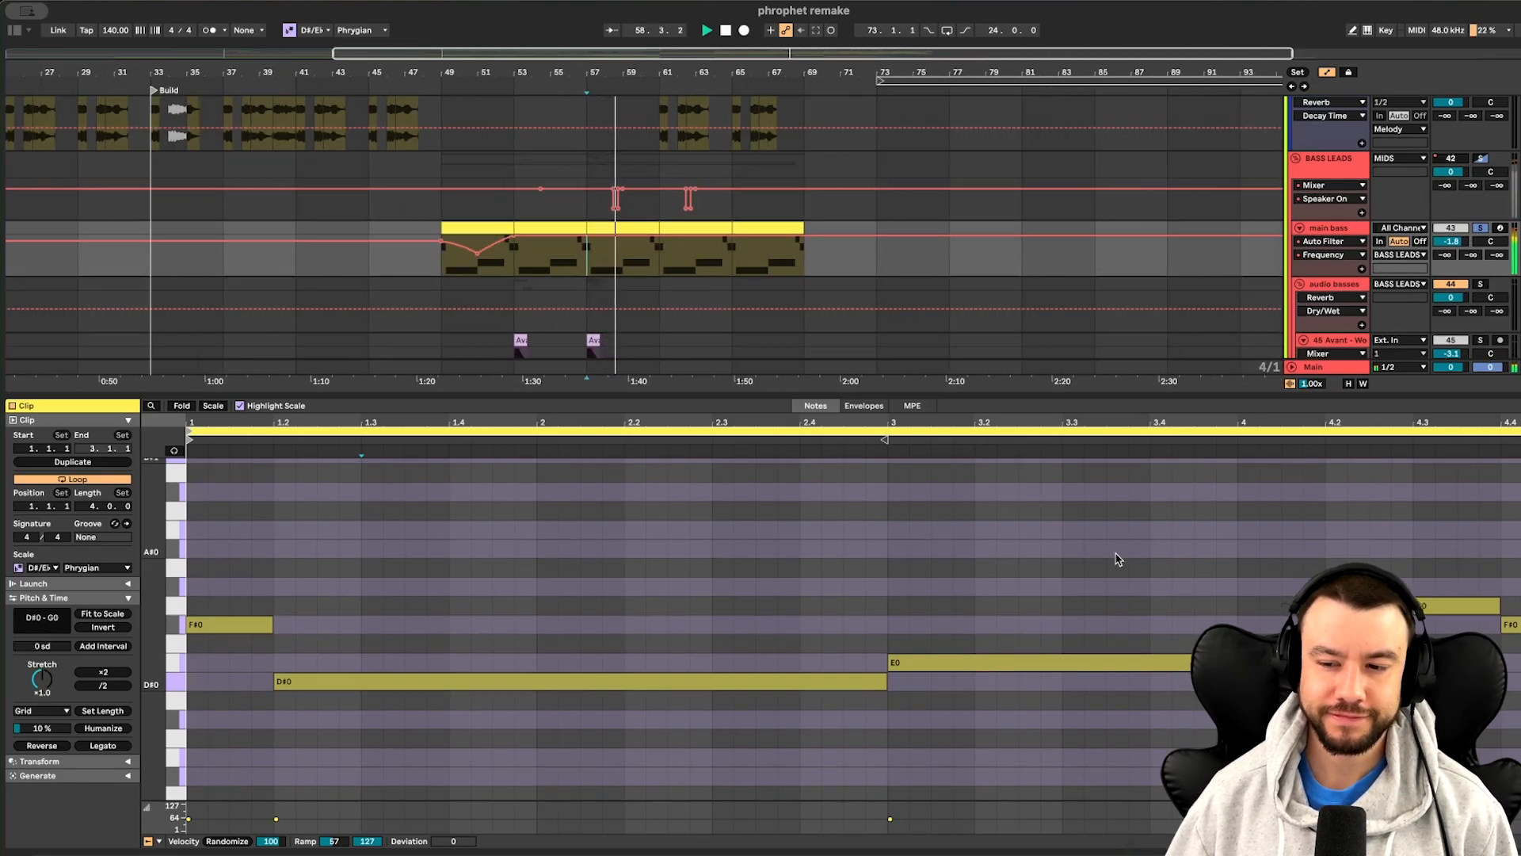
scroll(554, 644, "up", 2)
Select the main bass clip at bar 53, display the track's devices, and switch off OTT and GClip
left_click(546, 229)
double_click(1321, 229)
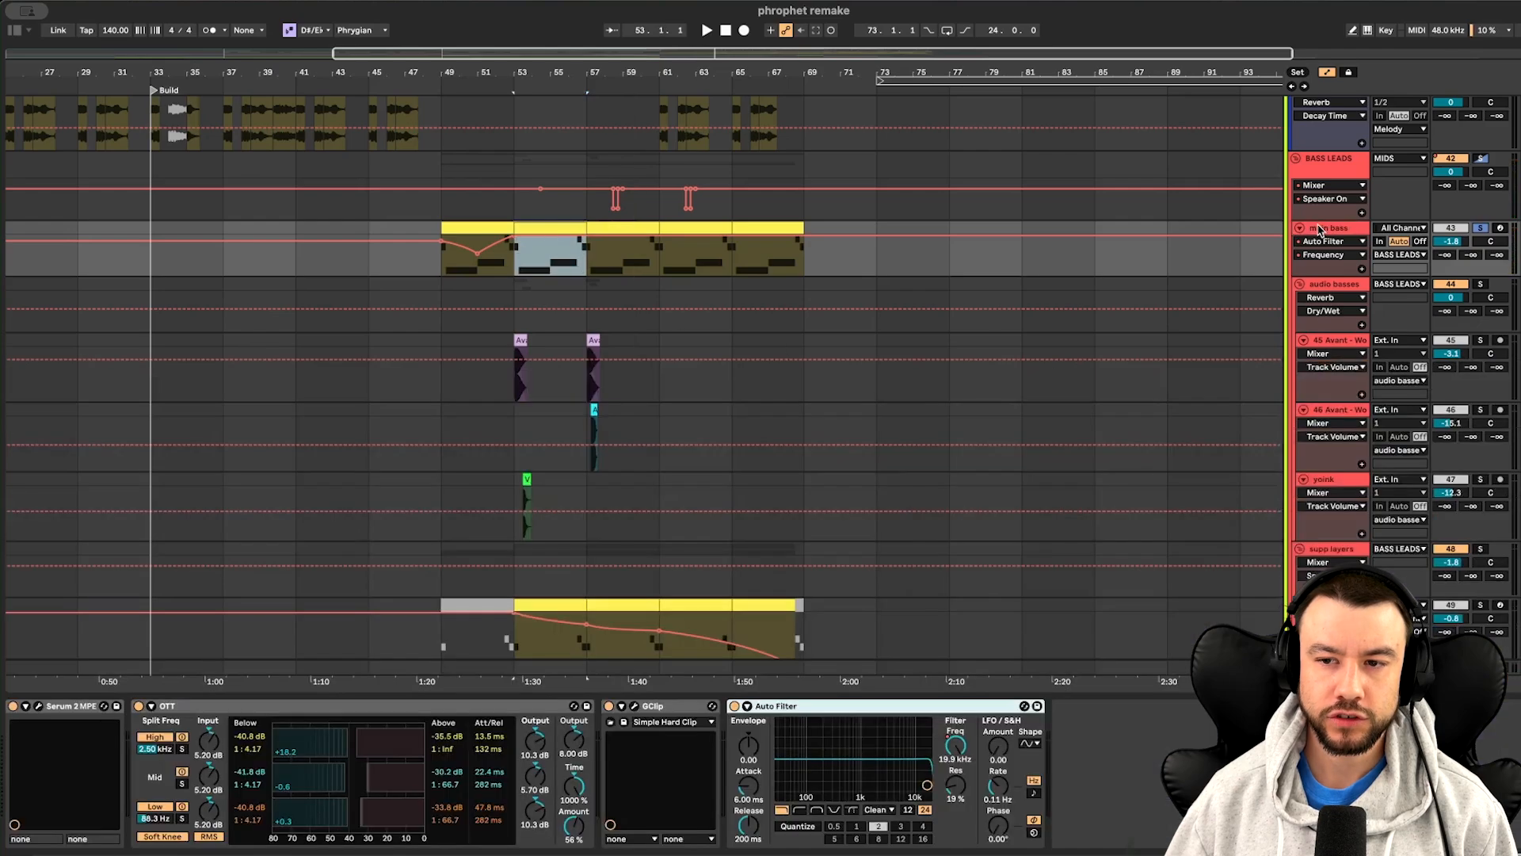
double_click(564, 222)
key("super+alt+l")
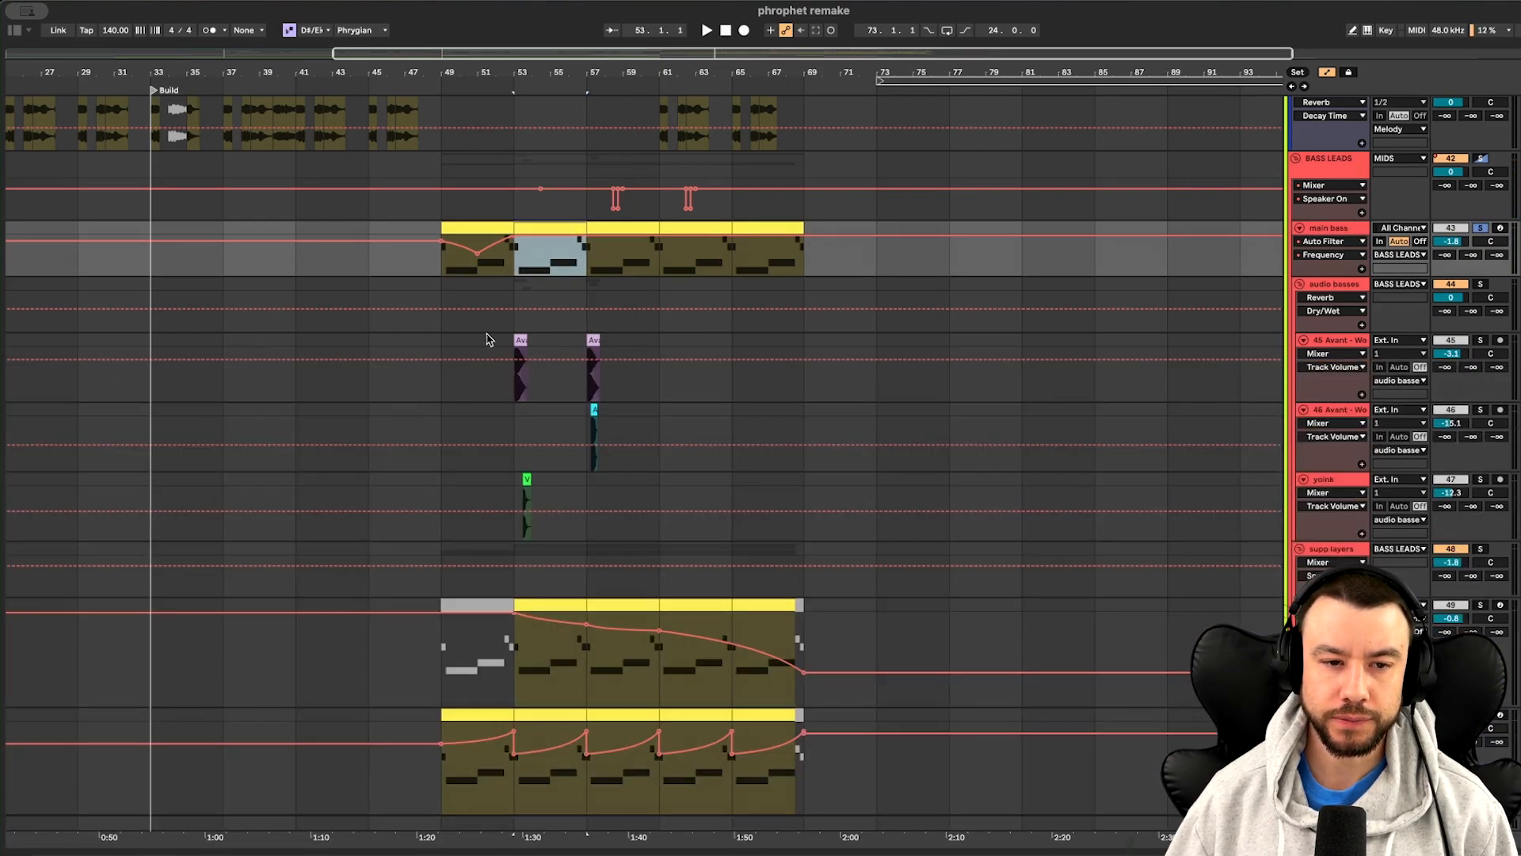
double_click(1345, 230)
left_click(139, 706)
left_click(609, 706)
Open the main bass's Serum 2 patch and bypass its Distortion, Compressor, Hyper/Dimension and Reverb effects
left_click(39, 707)
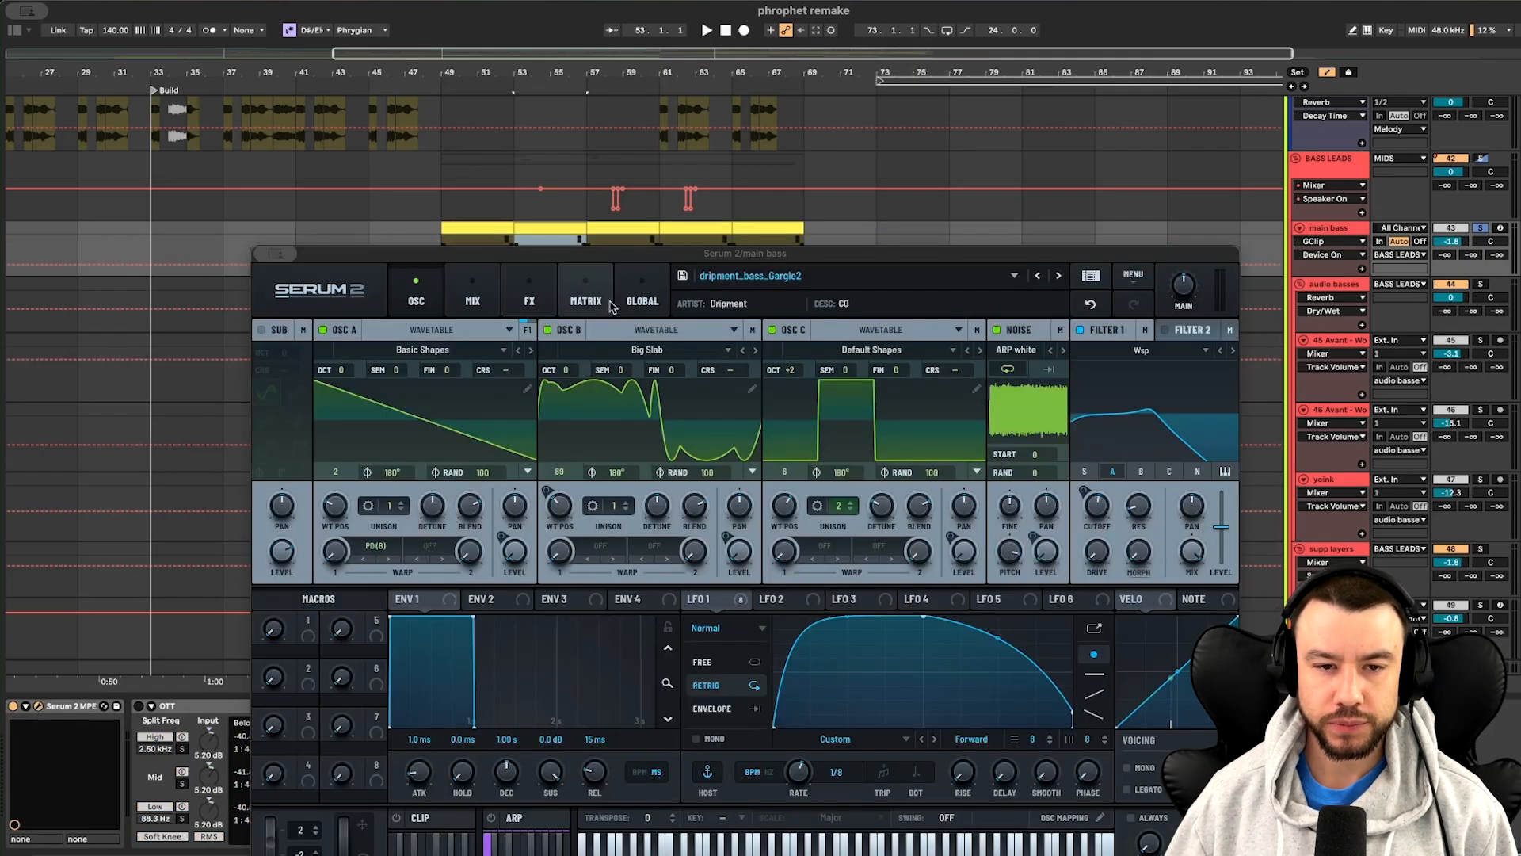
left_click_drag(643, 257, 631, 143)
left_click(522, 163)
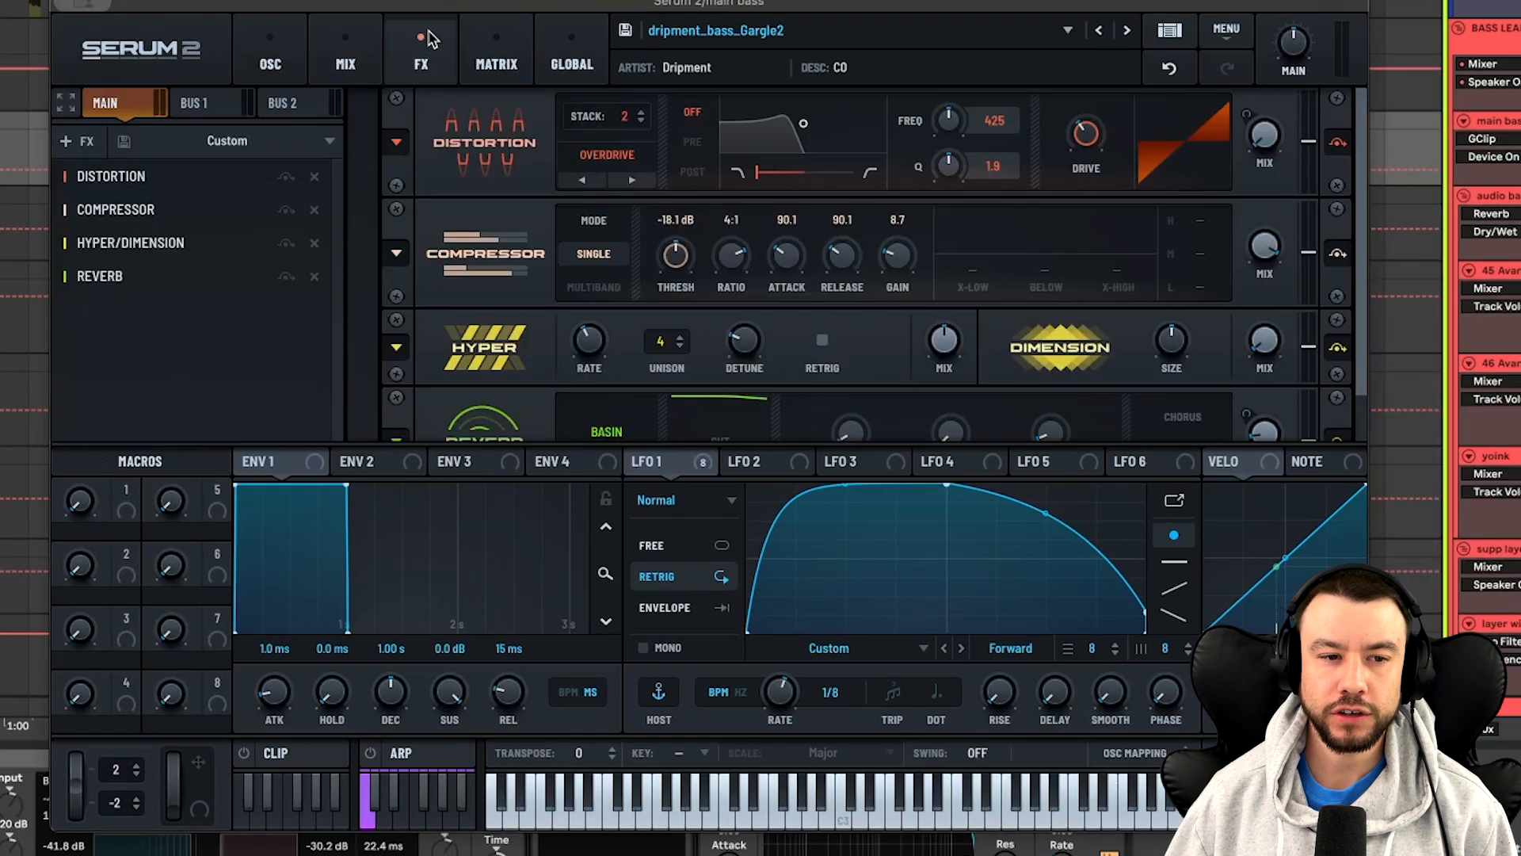
left_click(286, 177)
left_click(286, 210)
left_click(286, 244)
left_click(287, 276)
Return to the oscillators, switch off oscillators B and C, Noise and Filter 1, and play oscillator A alone
left_click(299, 47)
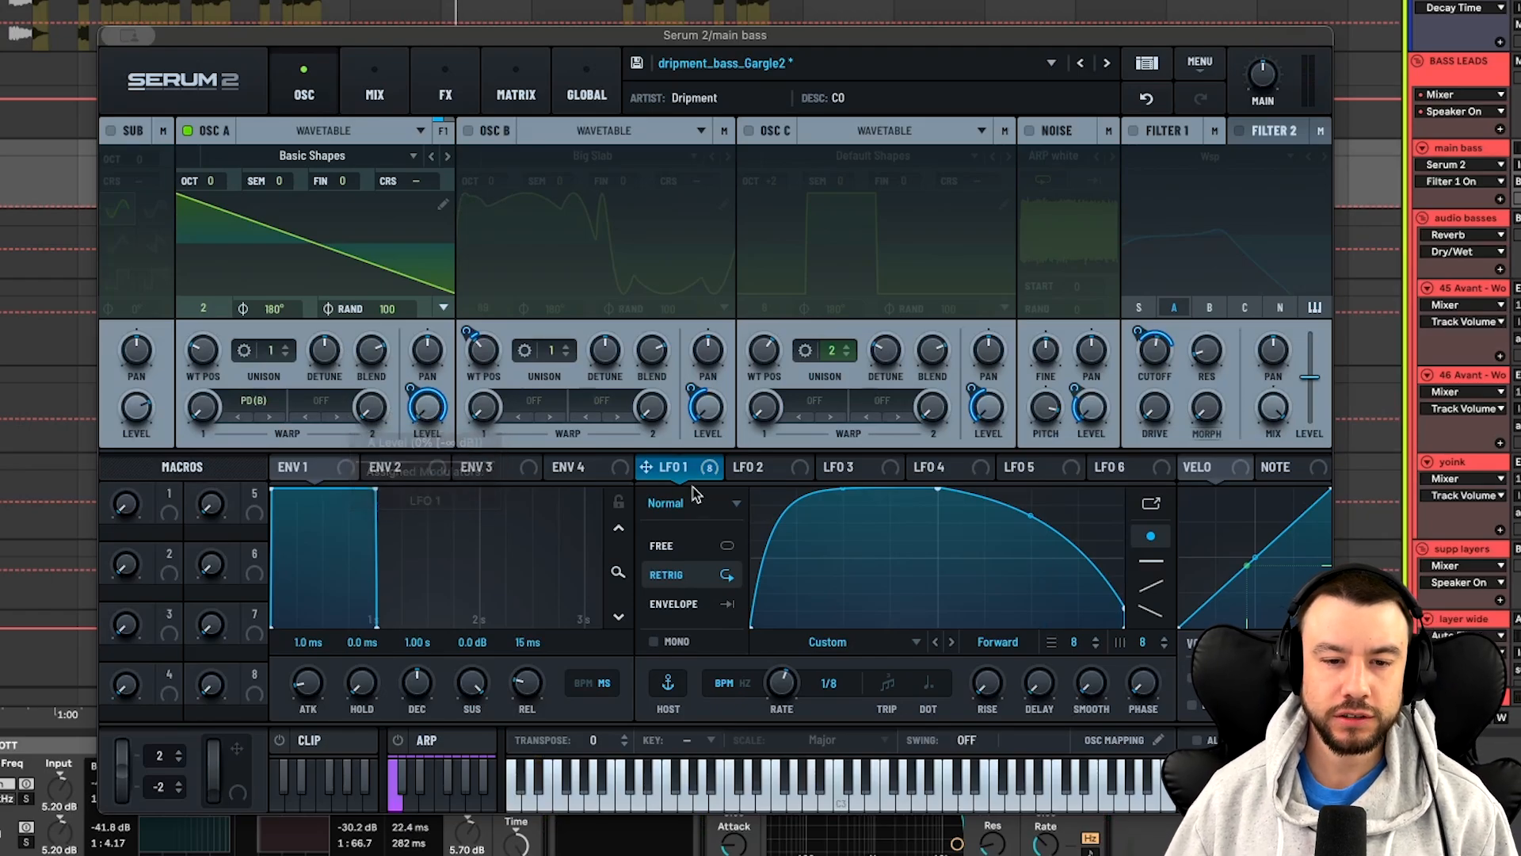
mouse_move(424, 422)
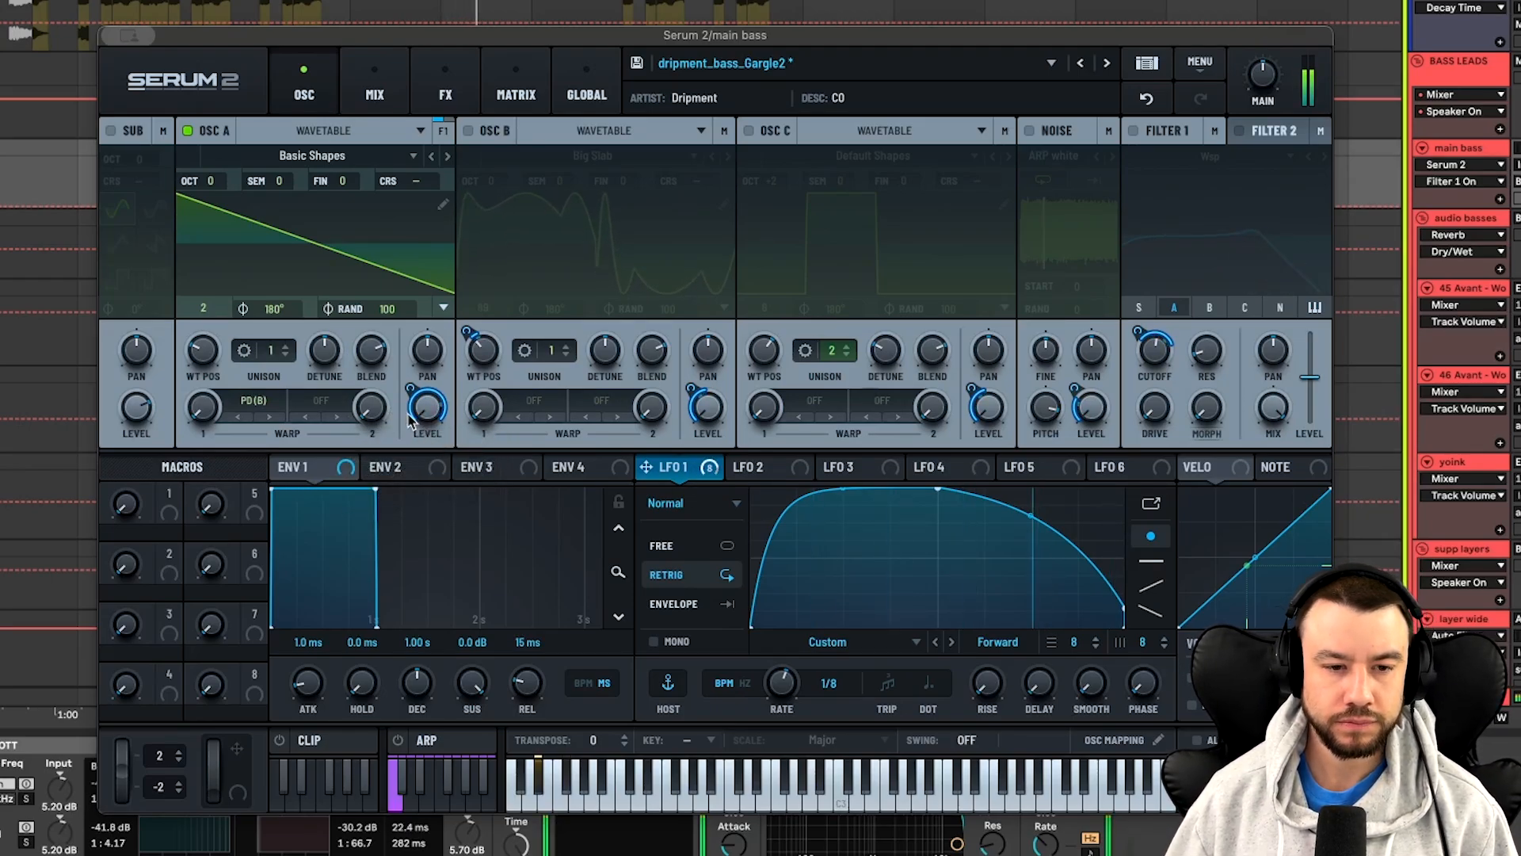
Switch on oscillator B, play it with oscillator A, and choose the Big Slab wavetable from the digital S2 Tables
left_click(469, 131)
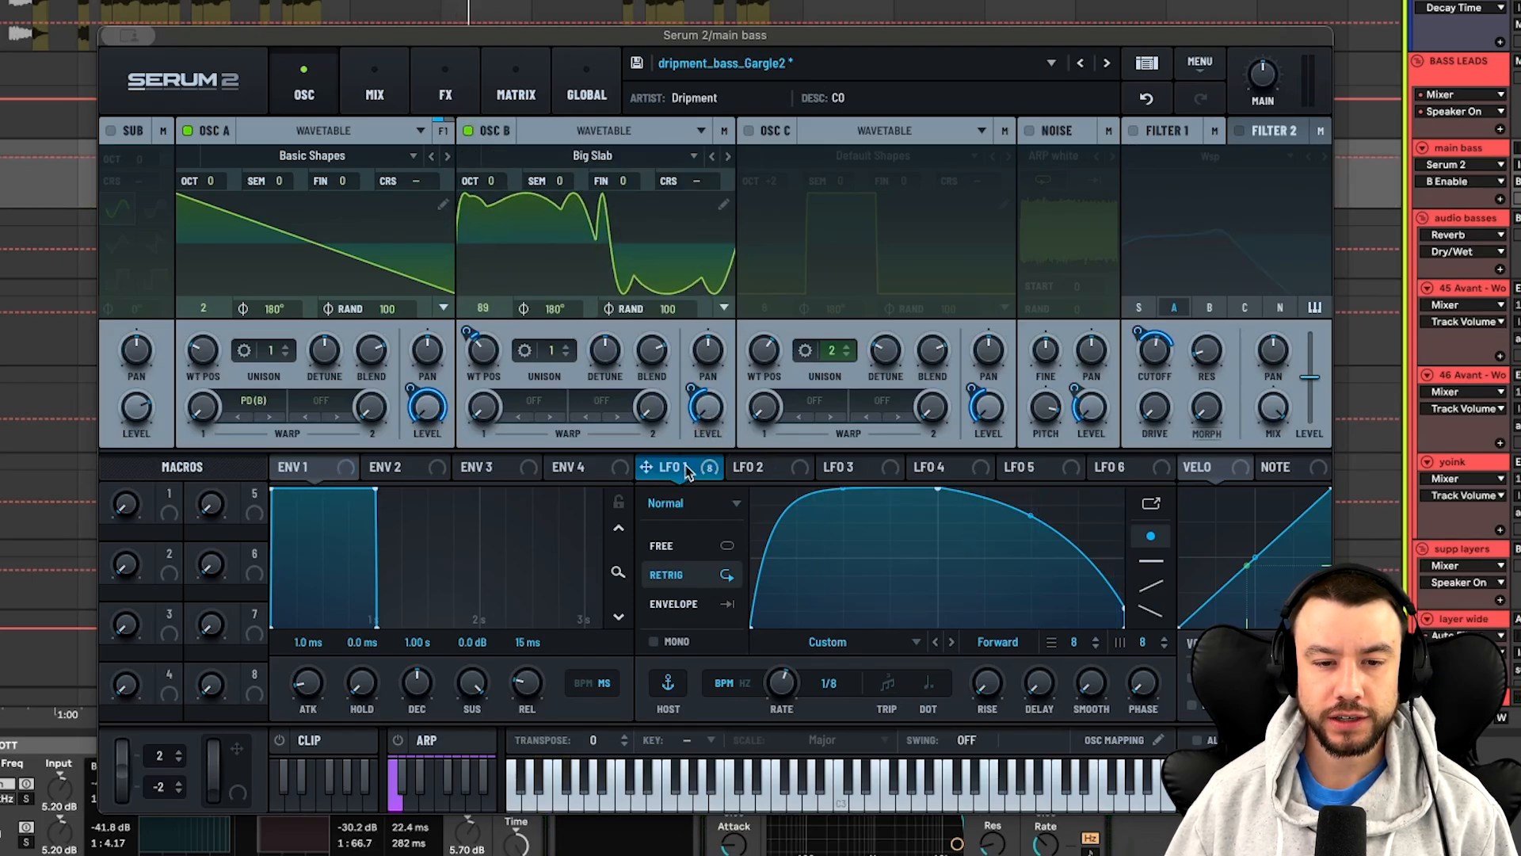
left_click_drag(699, 393, 692, 389)
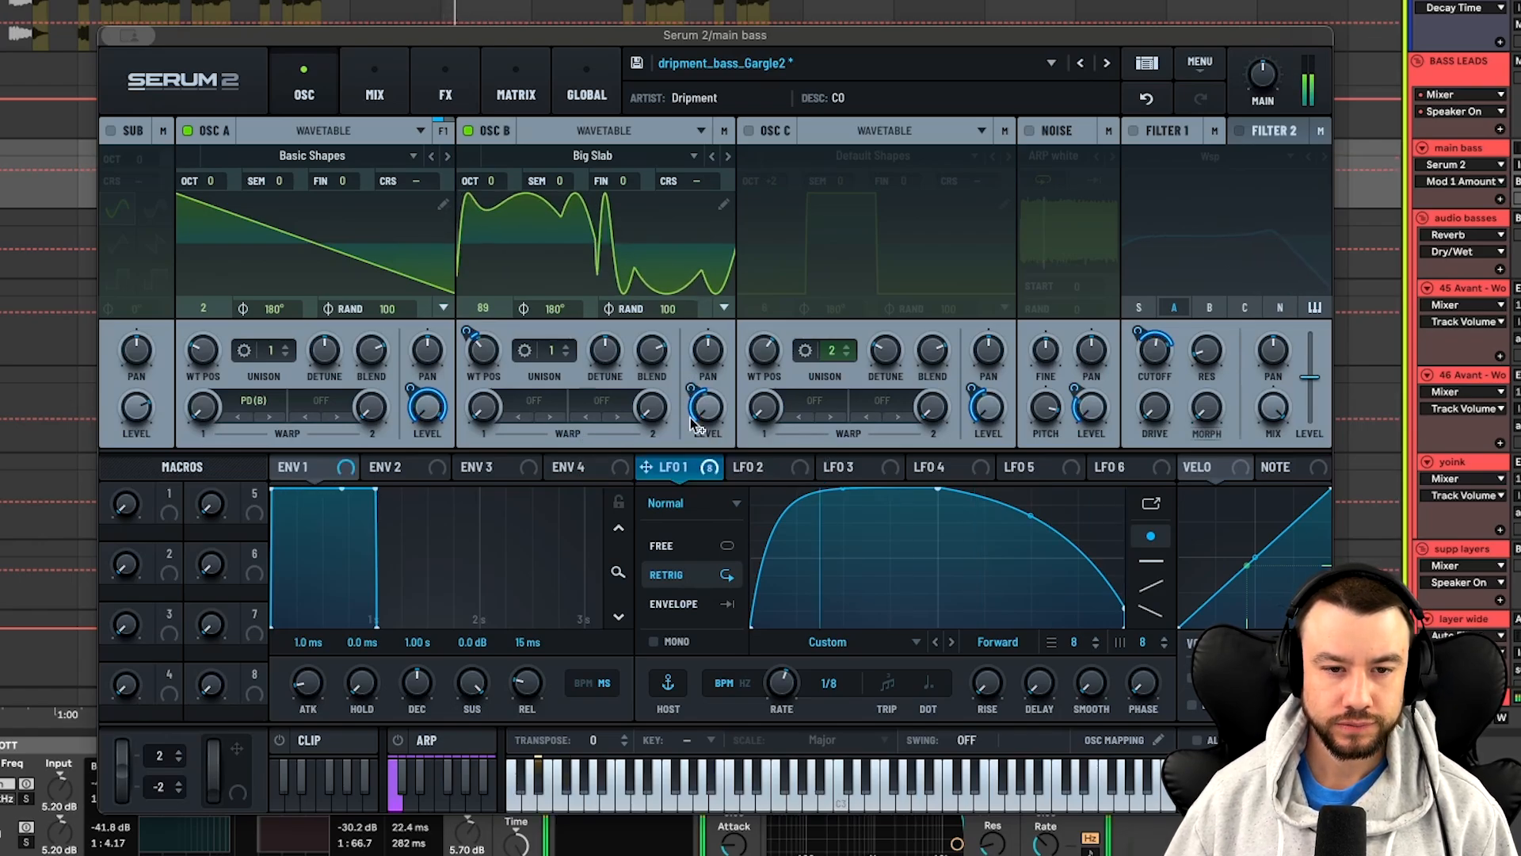
left_click(594, 155)
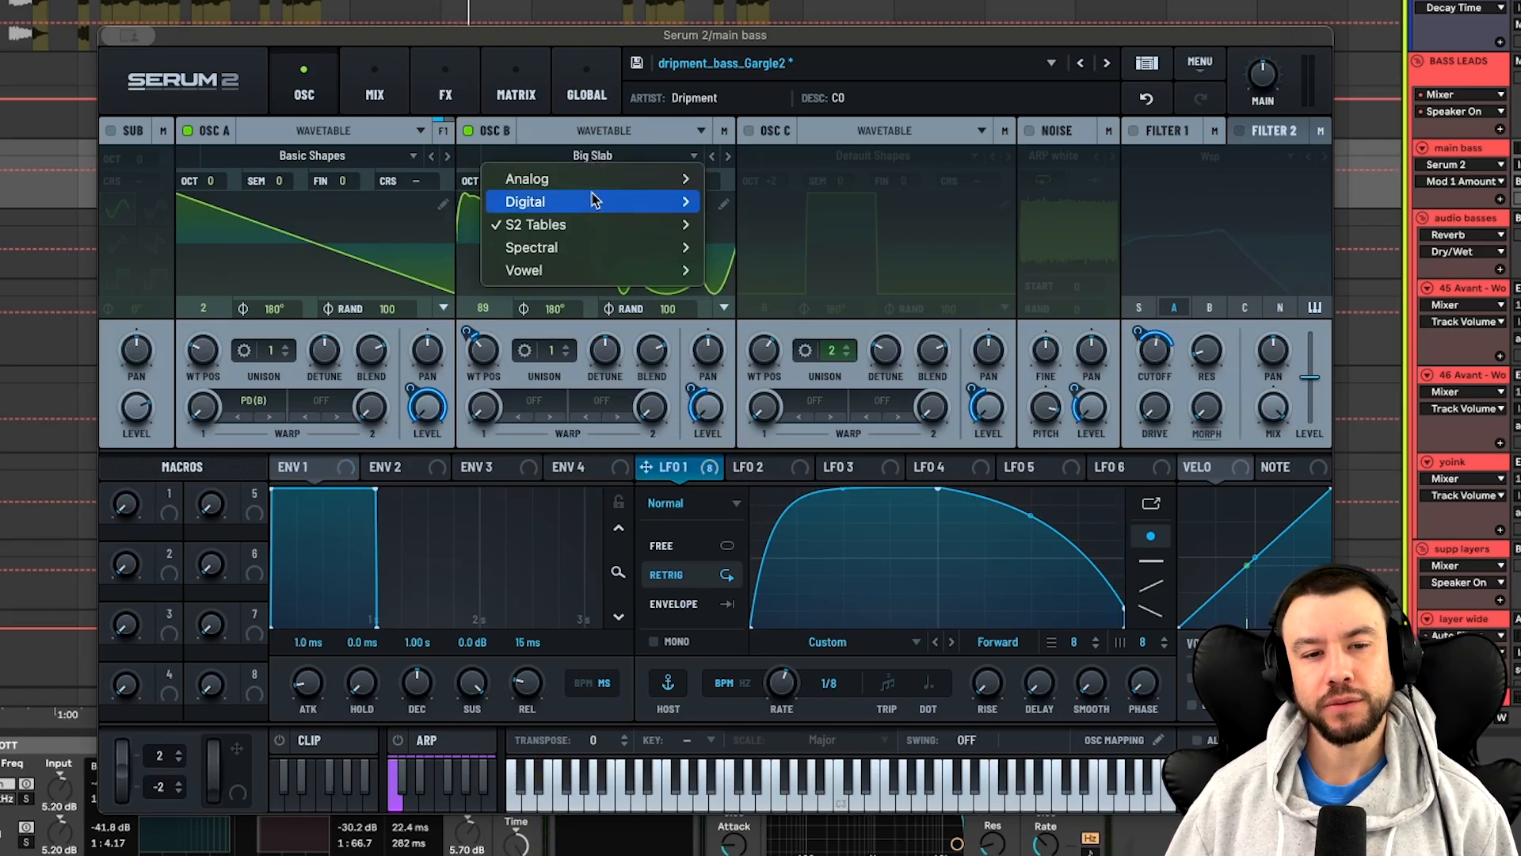
mouse_move(586, 225)
mouse_move(758, 247)
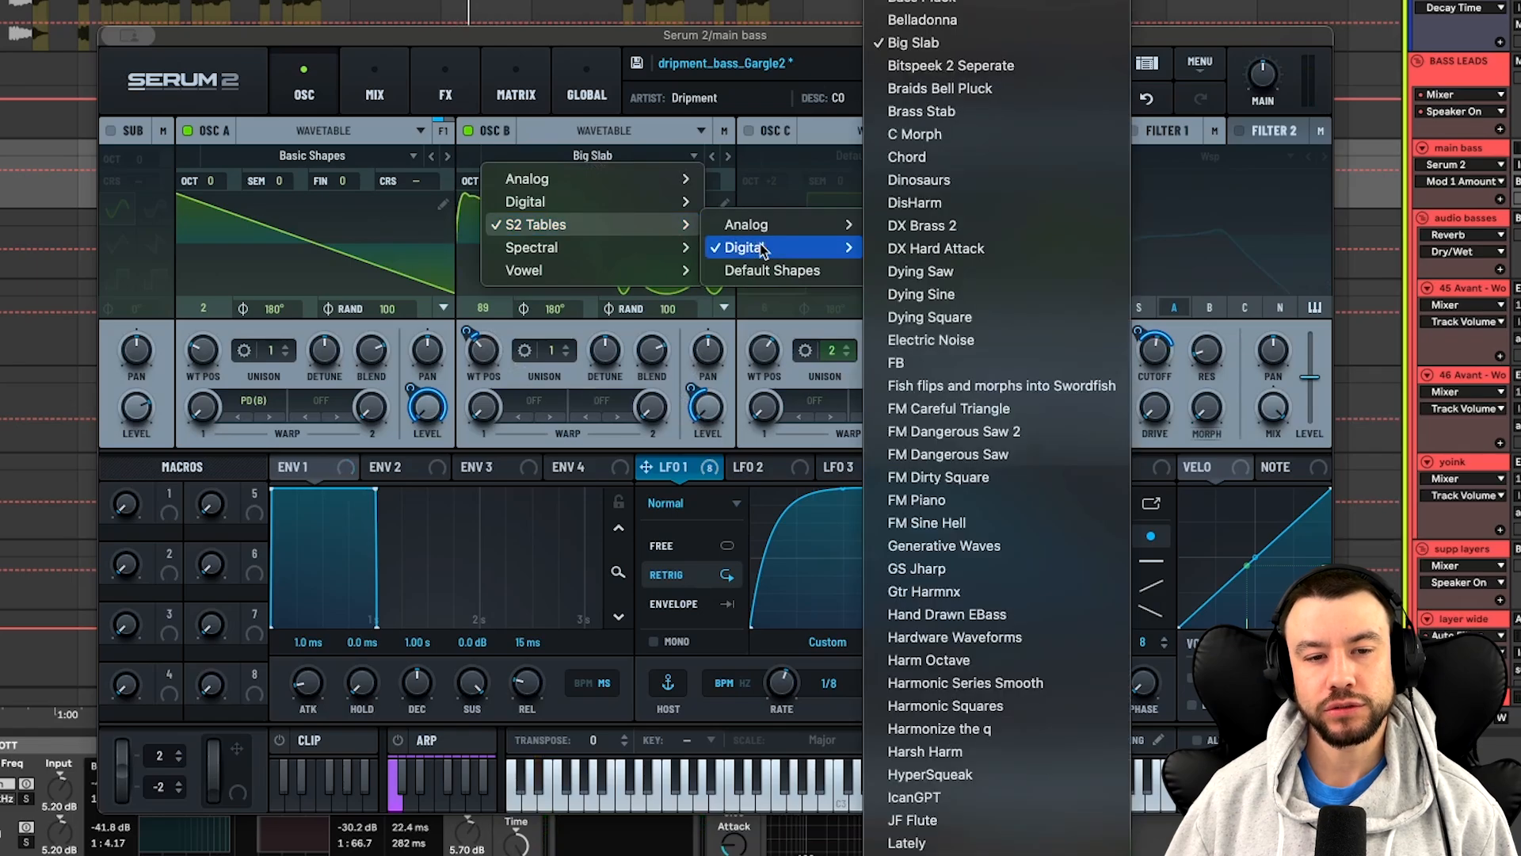
left_click(973, 45)
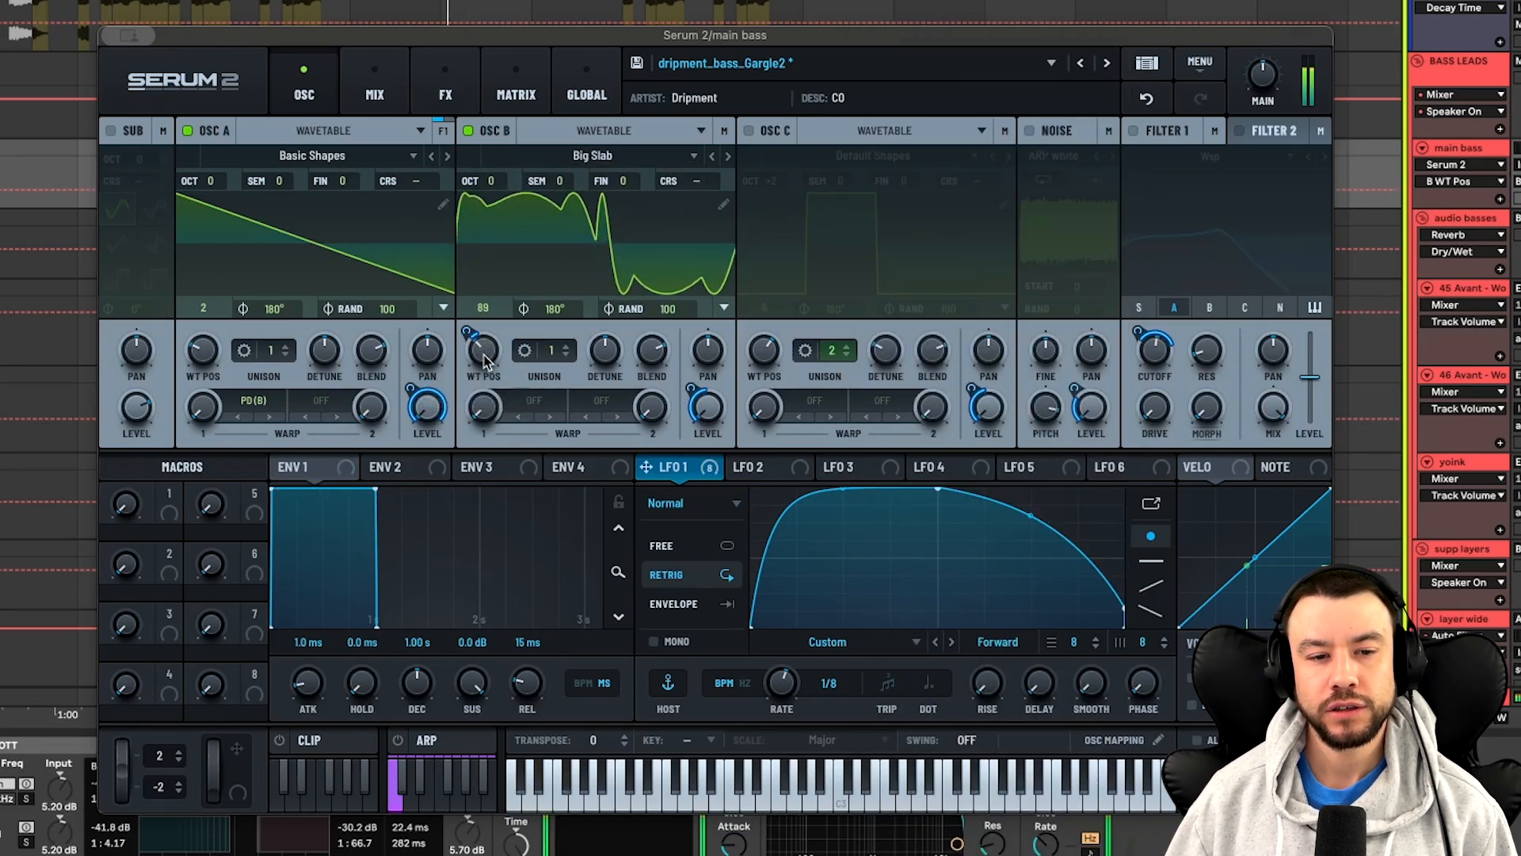
Try oscillator B's wavetable position at 47, undo the change, and check the LFO 1 modulation on that control
mouse_move(484, 357)
mouse_move(493, 360)
left_mouse_down()
mouse_move(518, 271)
mouse_move(488, 343)
left_mouse_up()
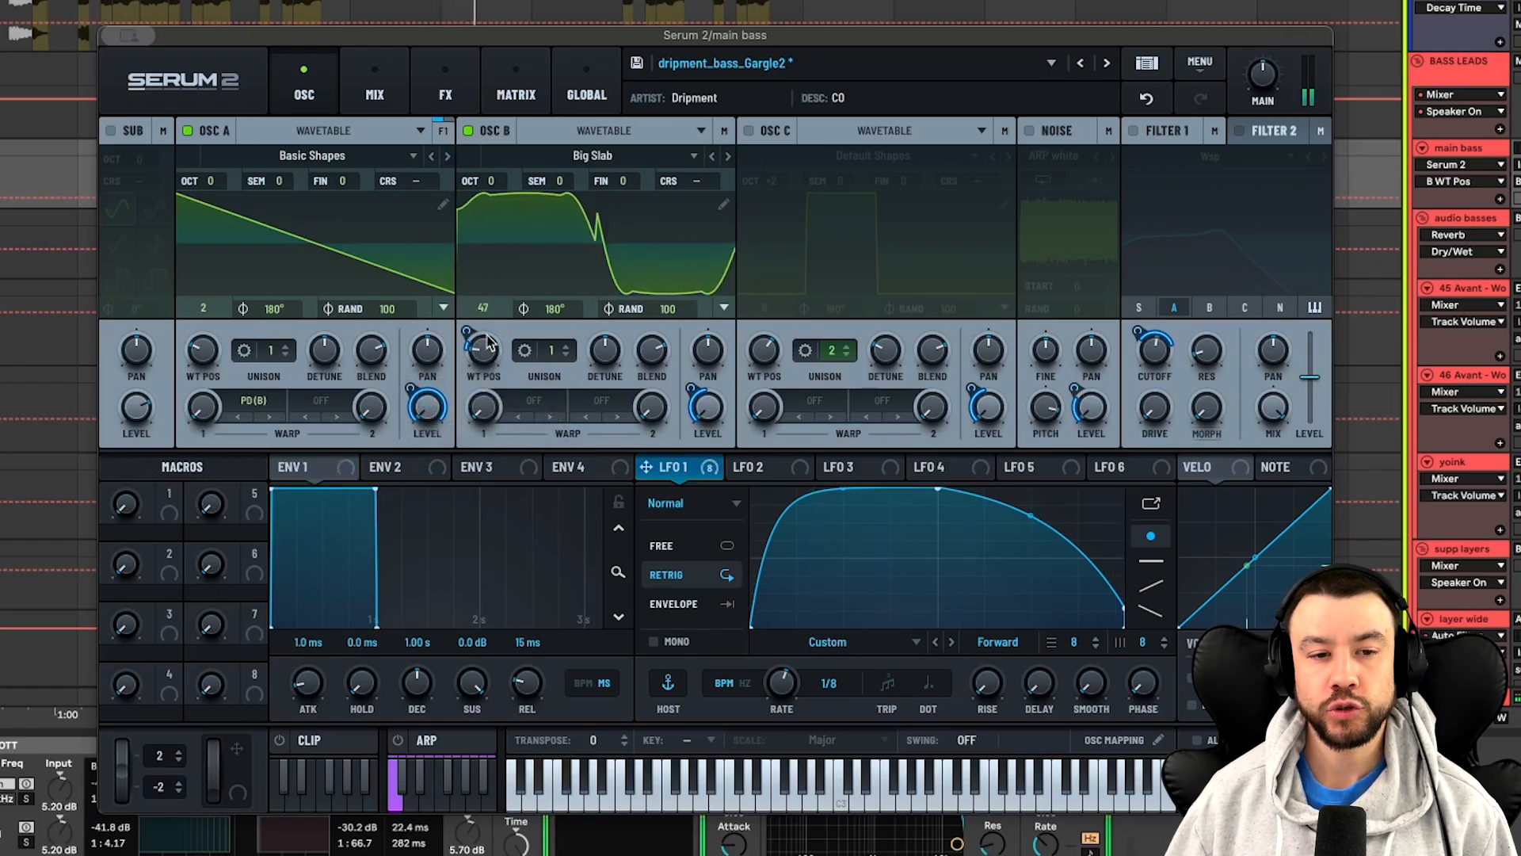
left_click(1146, 98)
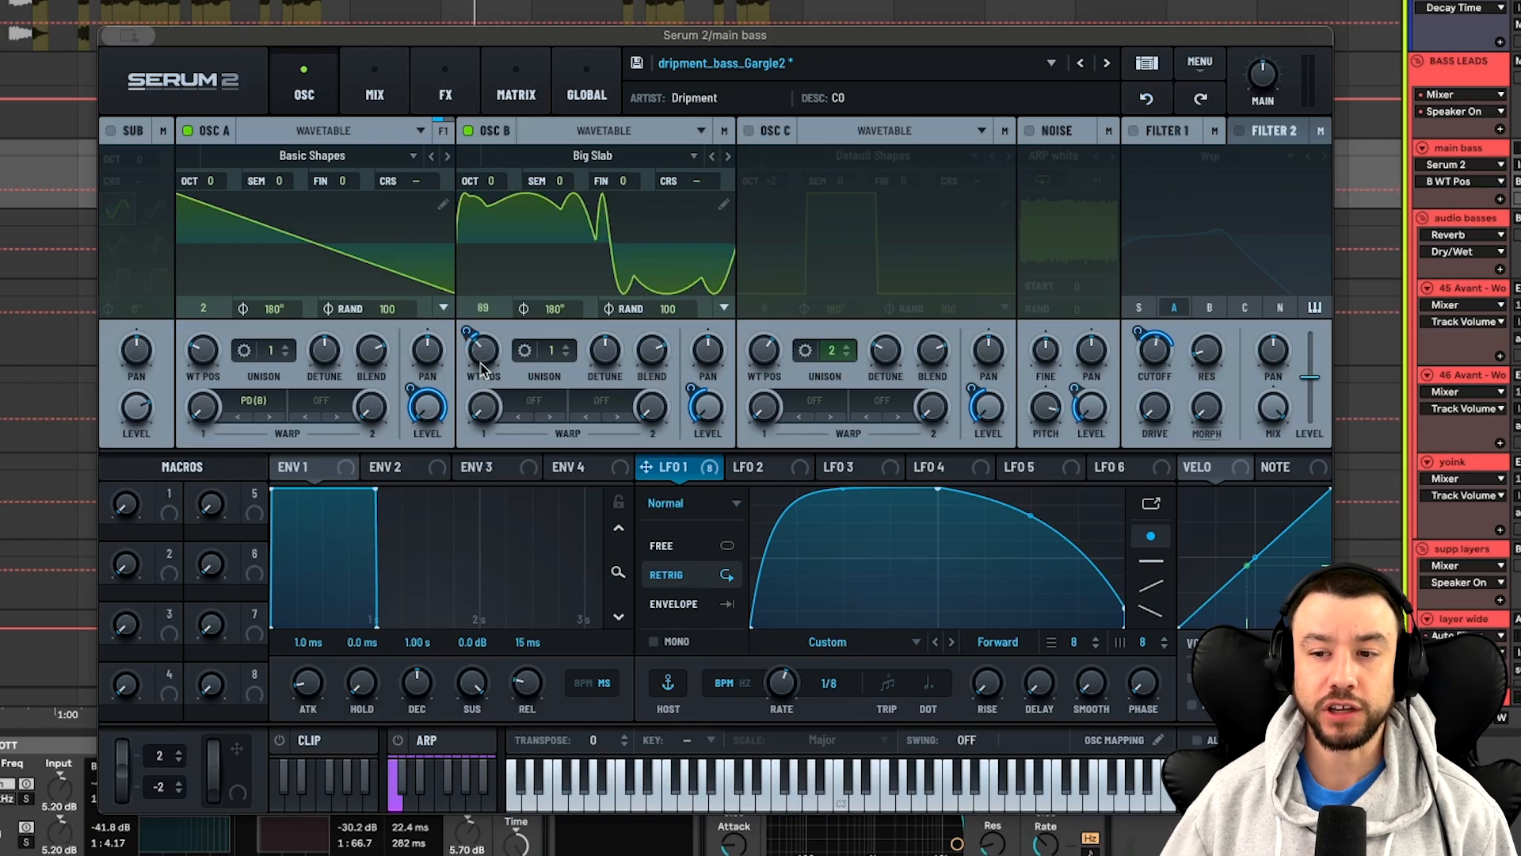
mouse_move(482, 369)
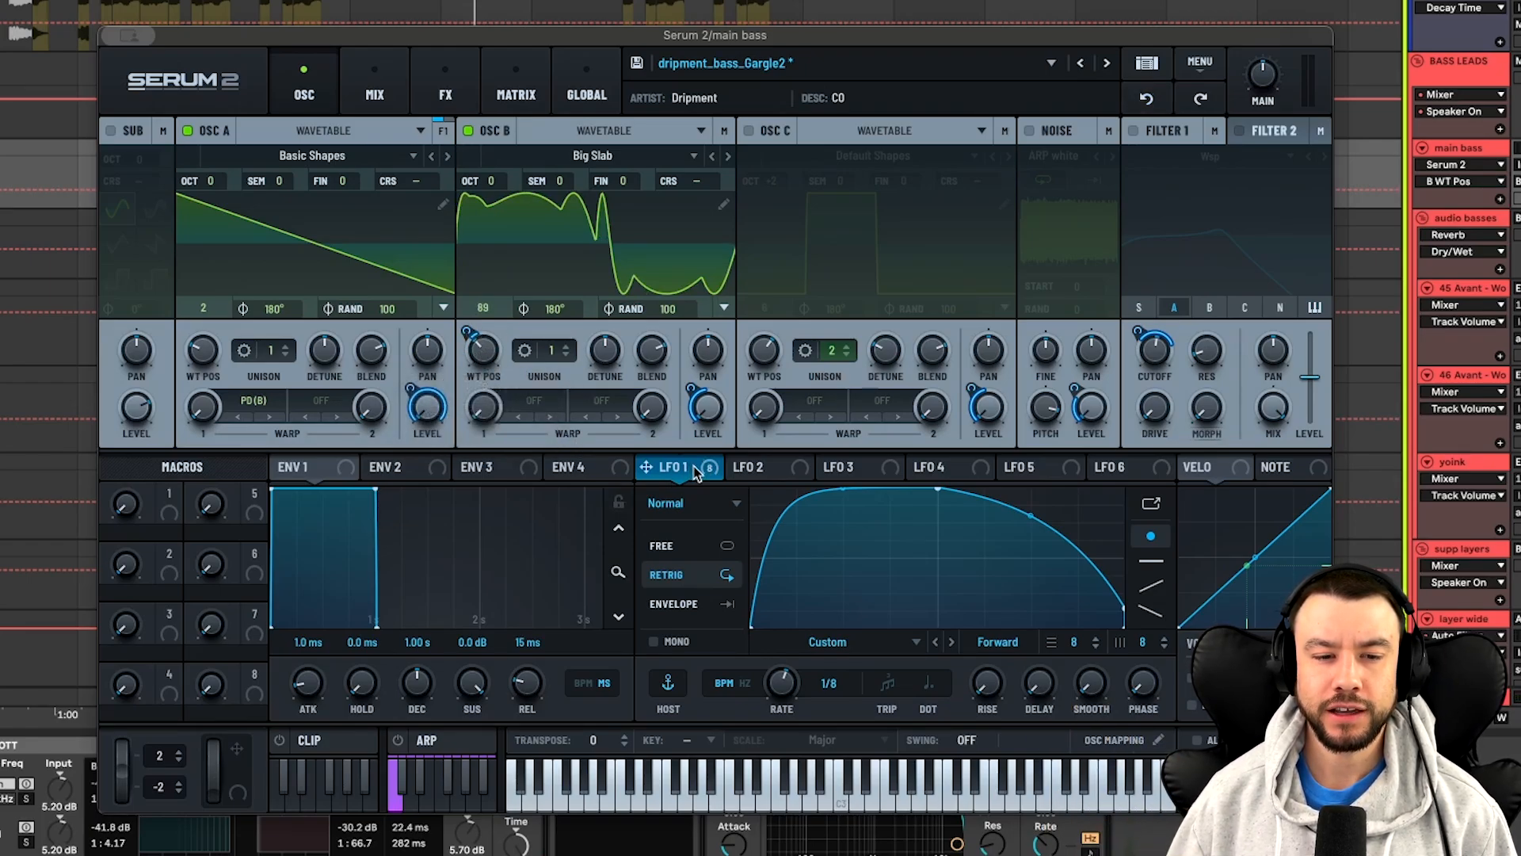
left_click(466, 325)
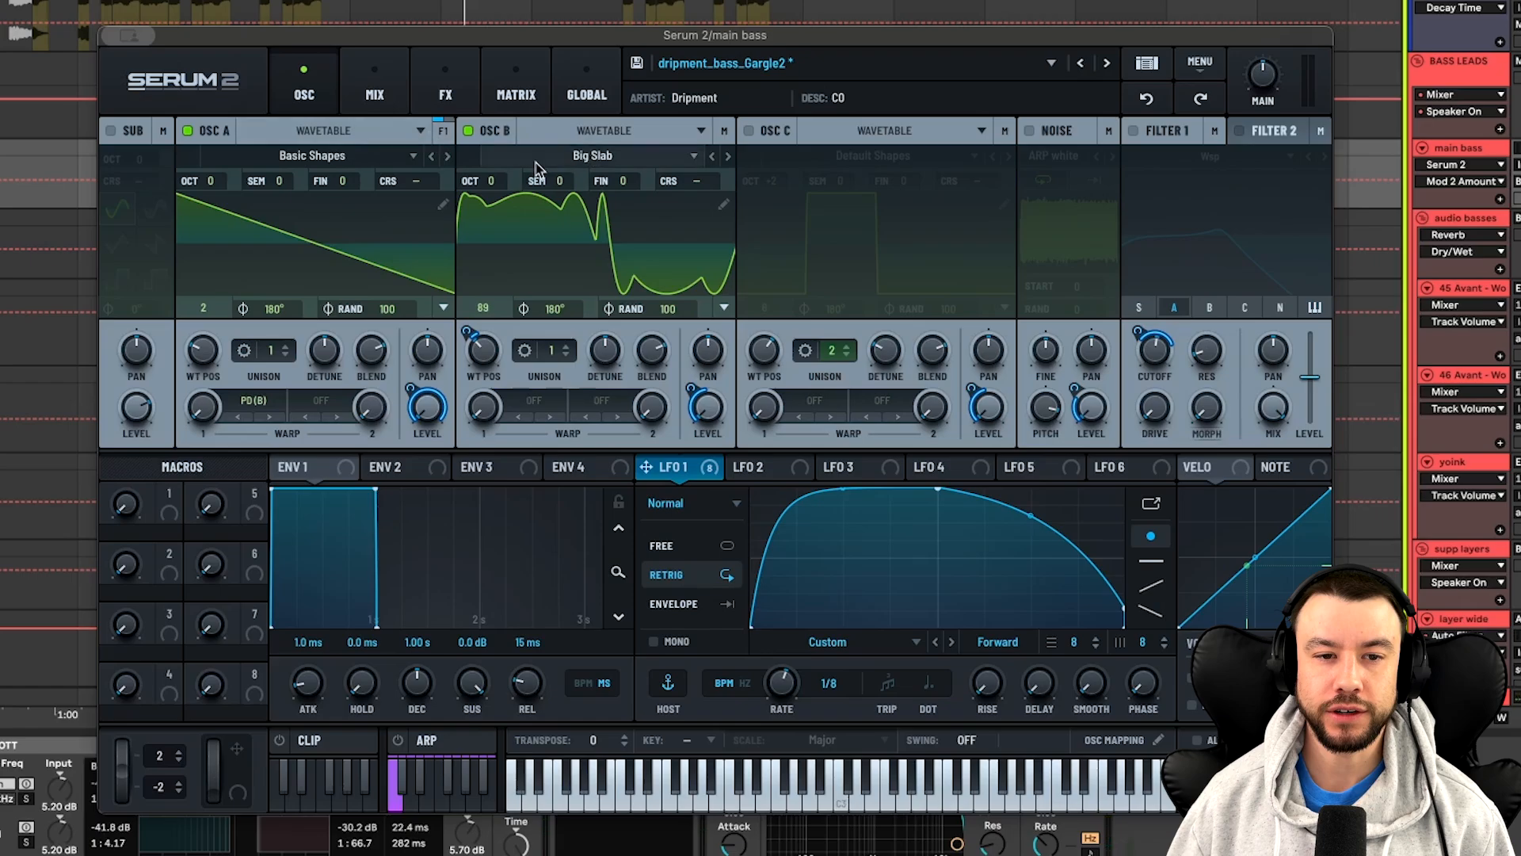
Switch on oscillator C and play it with A and B, checking its wavetable position, unison and detune
left_click(749, 132)
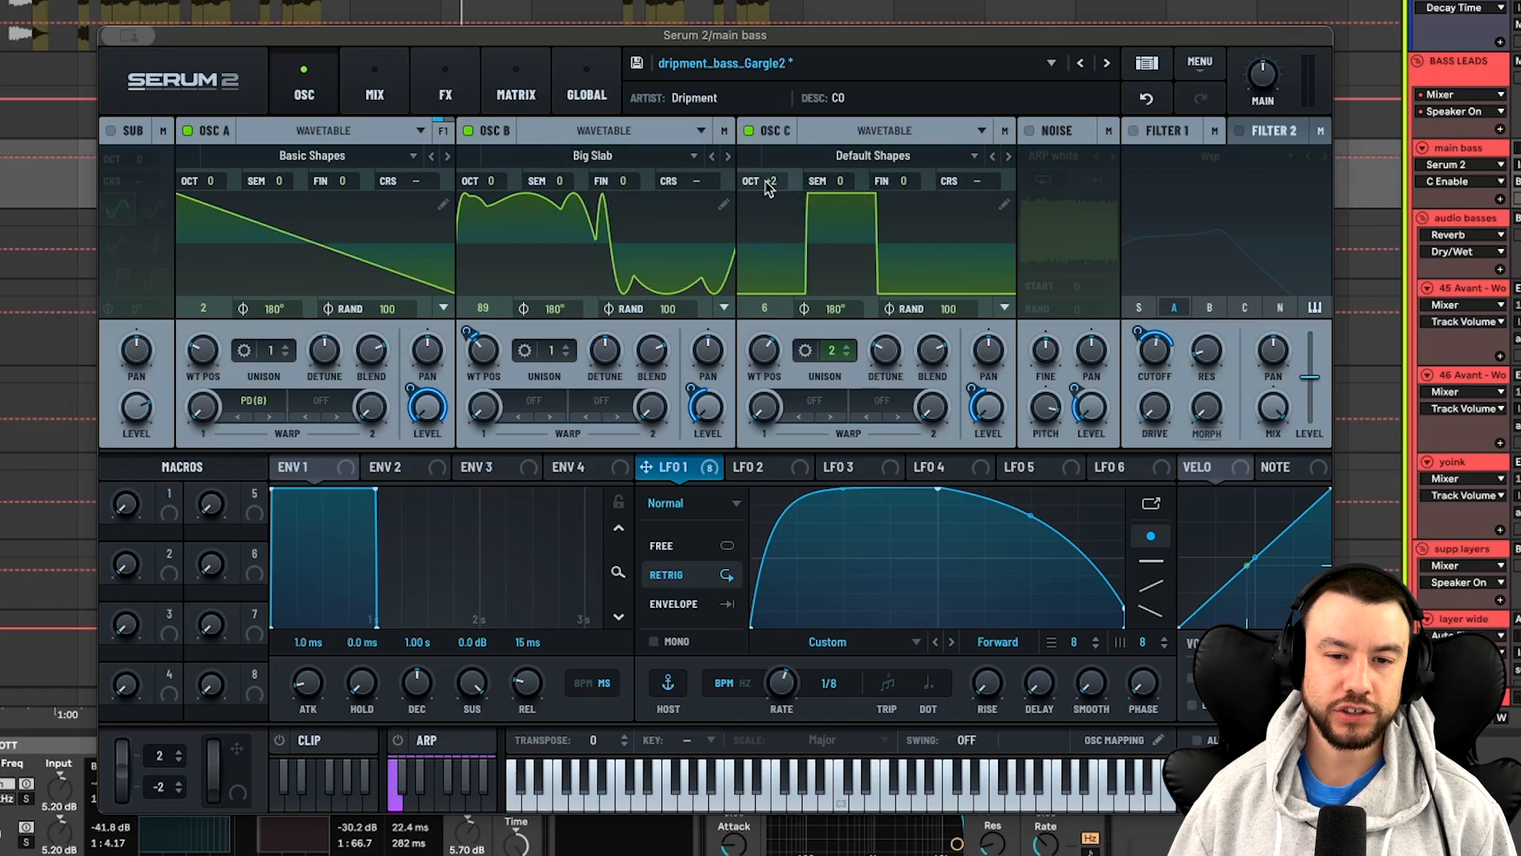
left_click(765, 349)
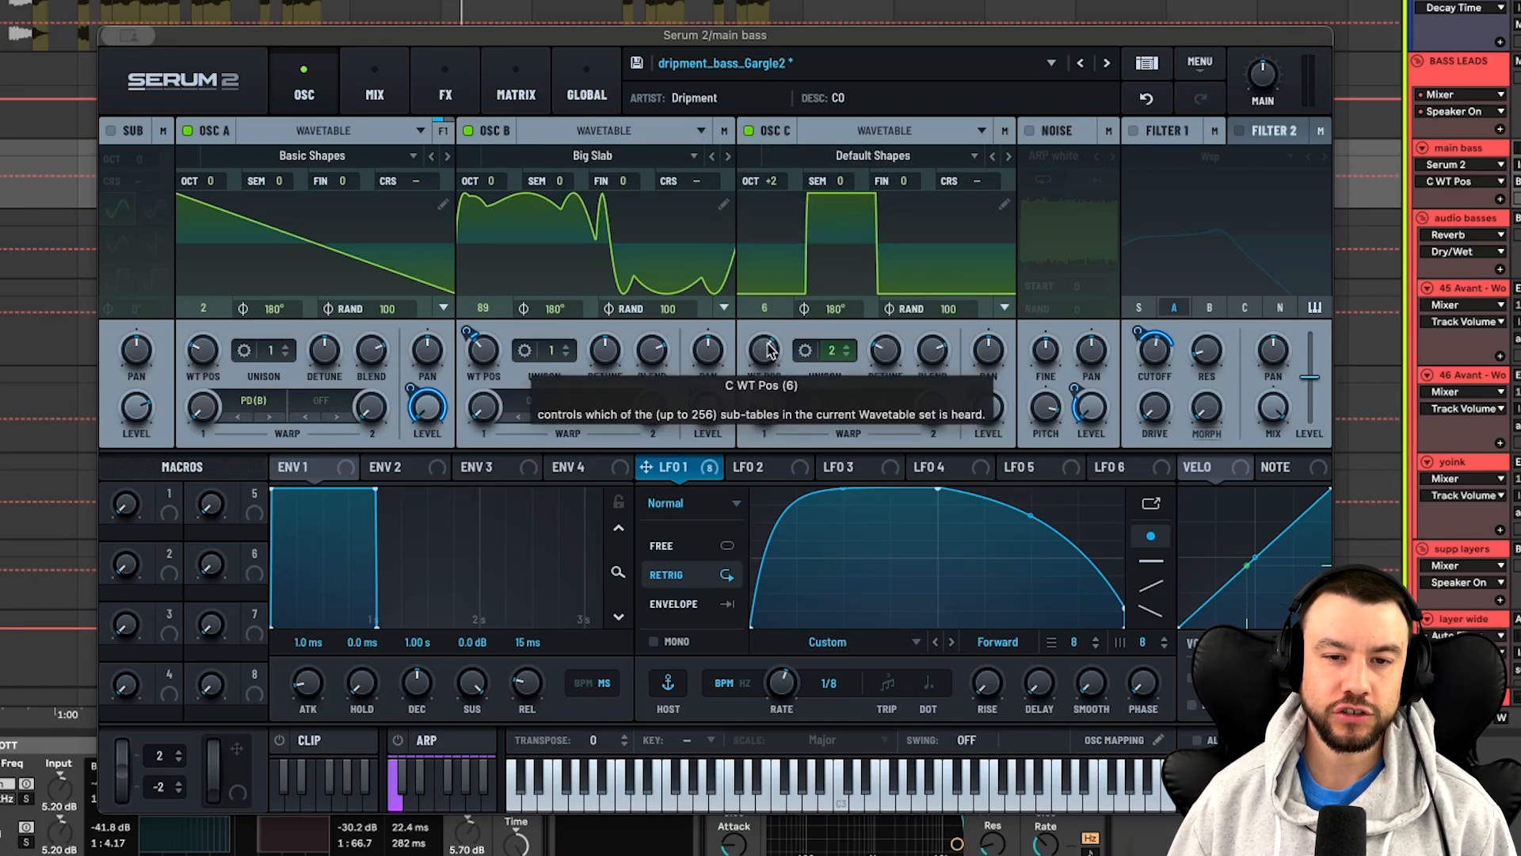
left_click_drag(765, 349, 791, 325)
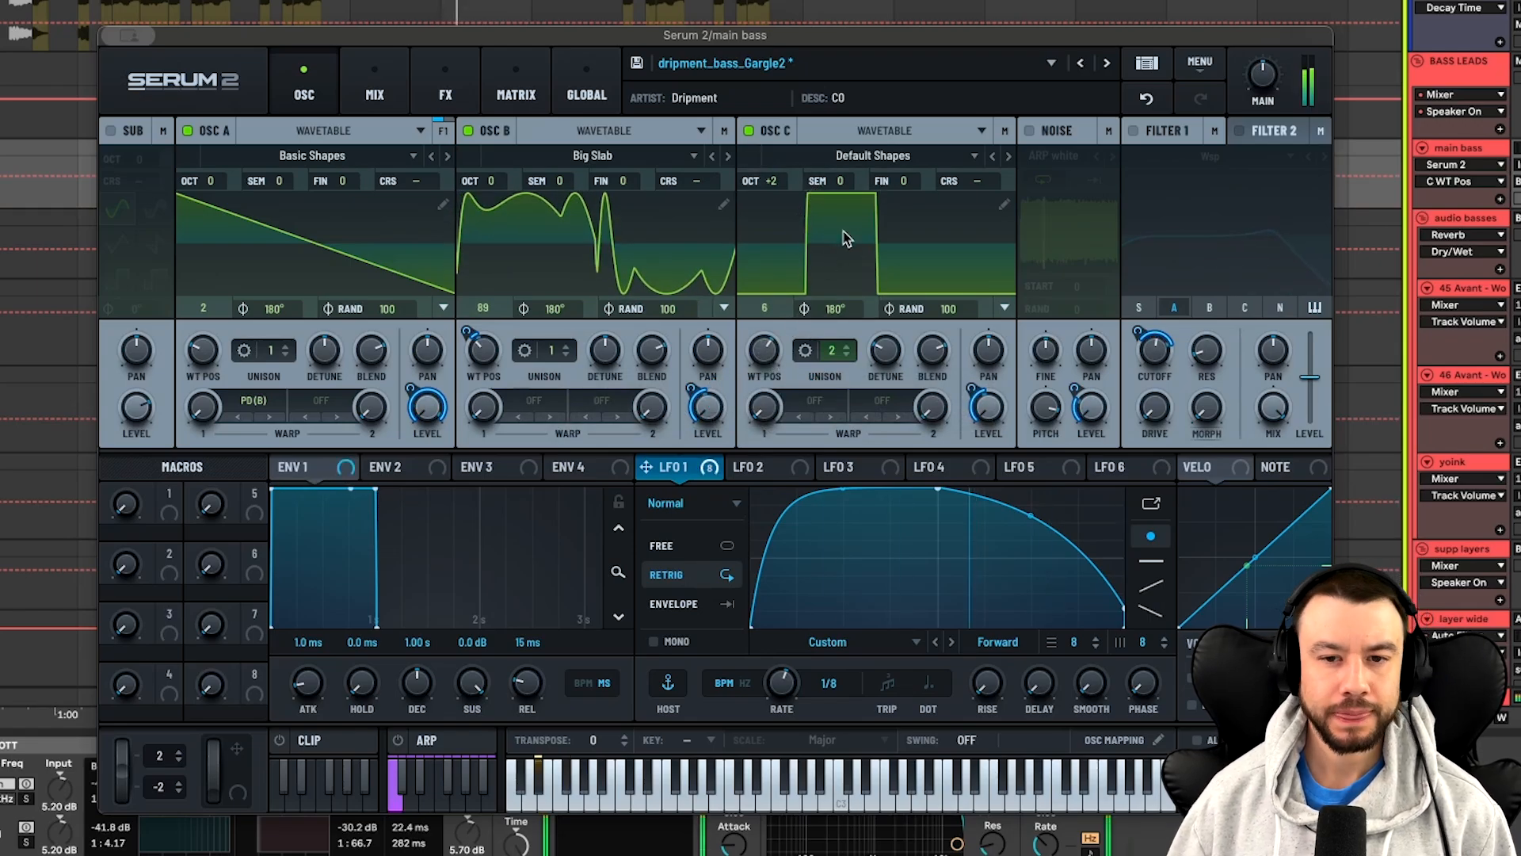
mouse_move(761, 353)
left_mouse_down()
mouse_move(762, 375)
mouse_move(762, 345)
left_mouse_up()
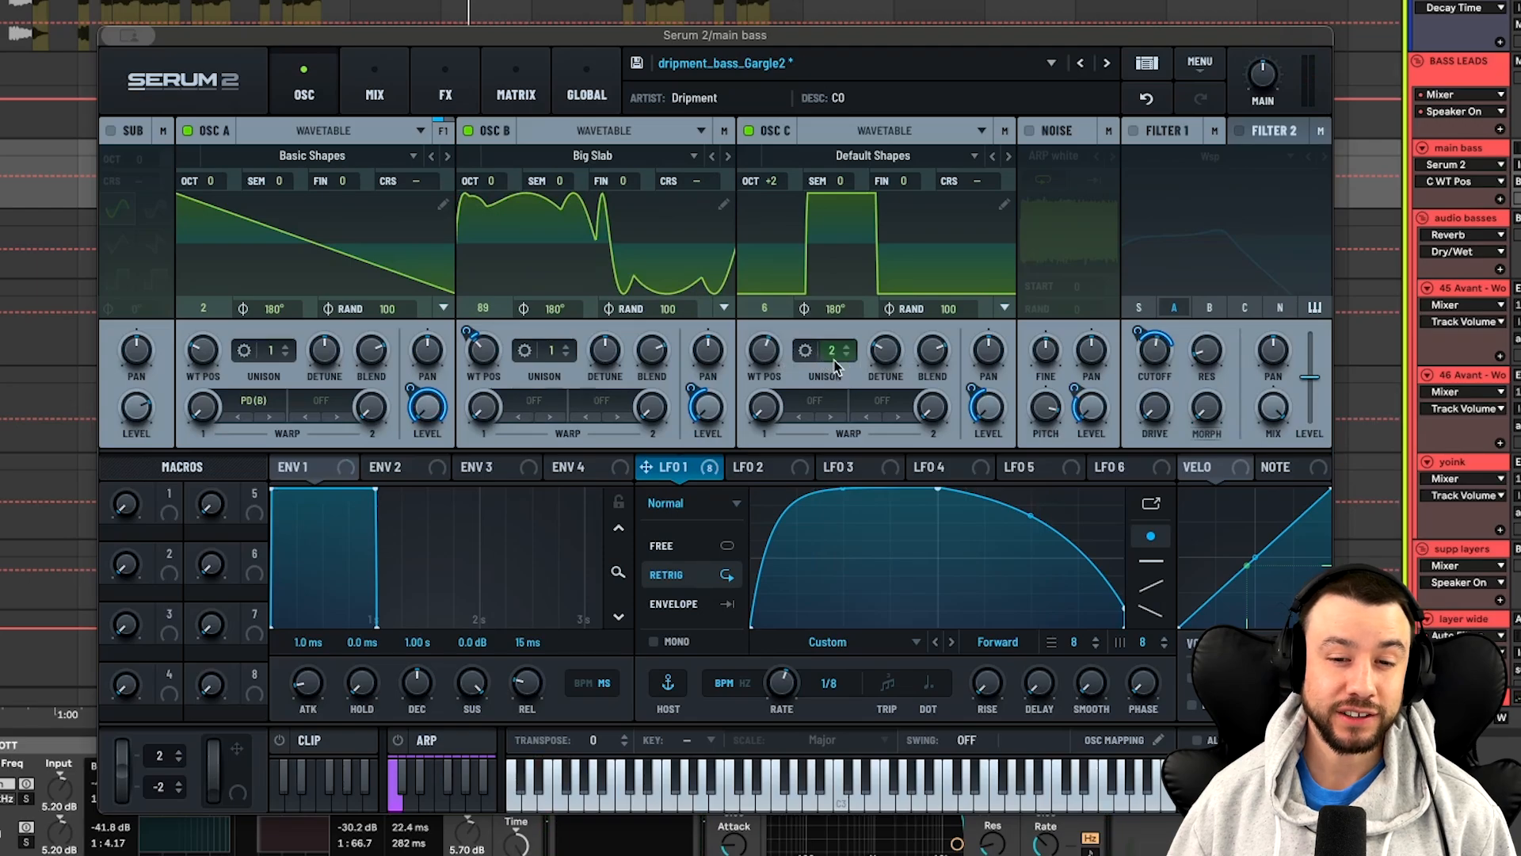
left_click_drag(830, 348, 886, 347)
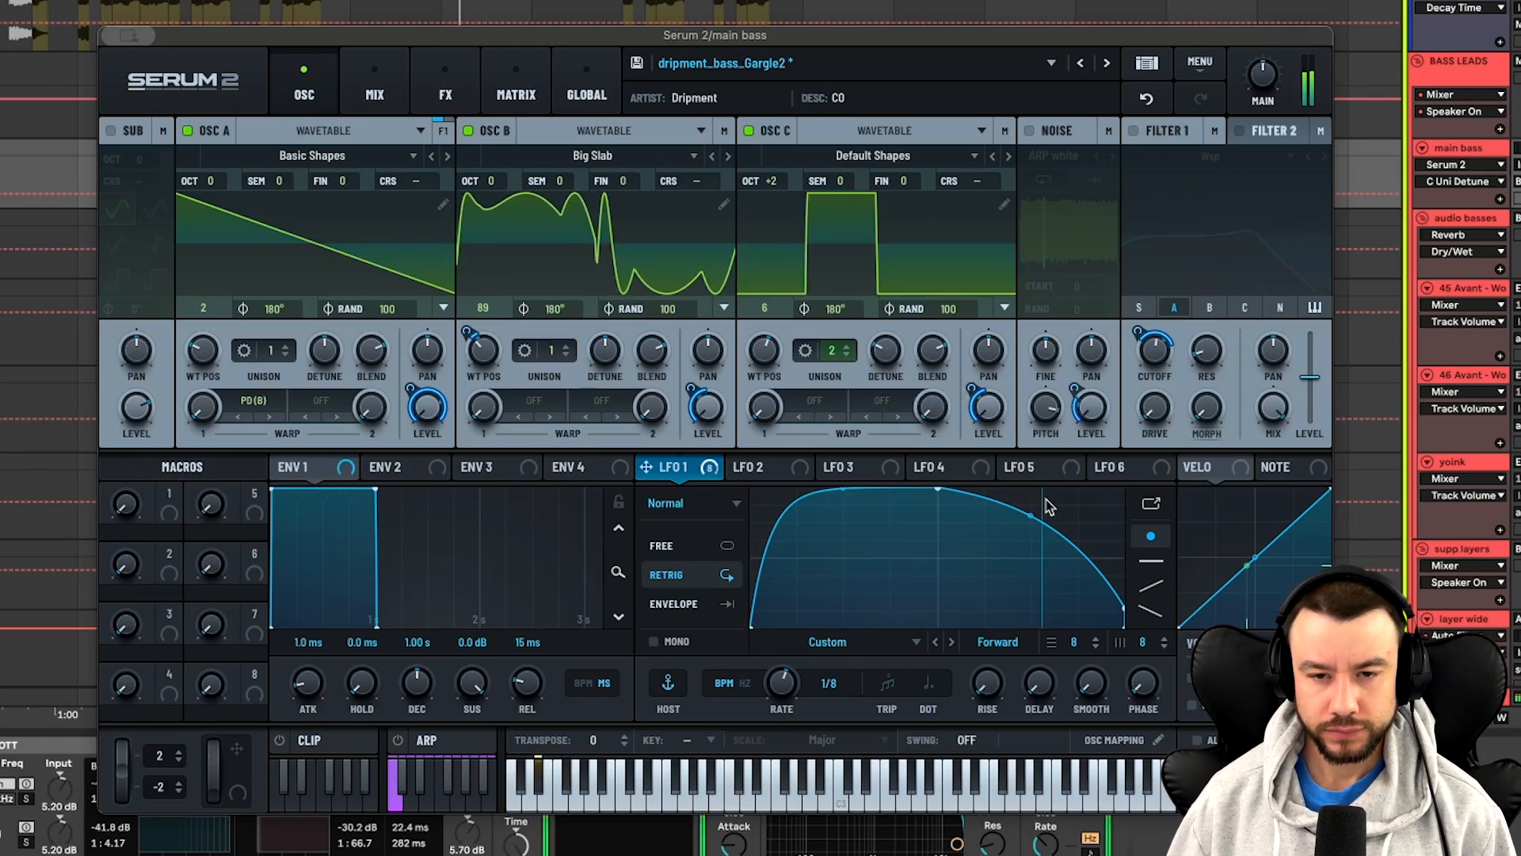
Compare the patch with oscillator C off and on, and inspect the LFO 1 modulation and curve driving its level
left_click(749, 131)
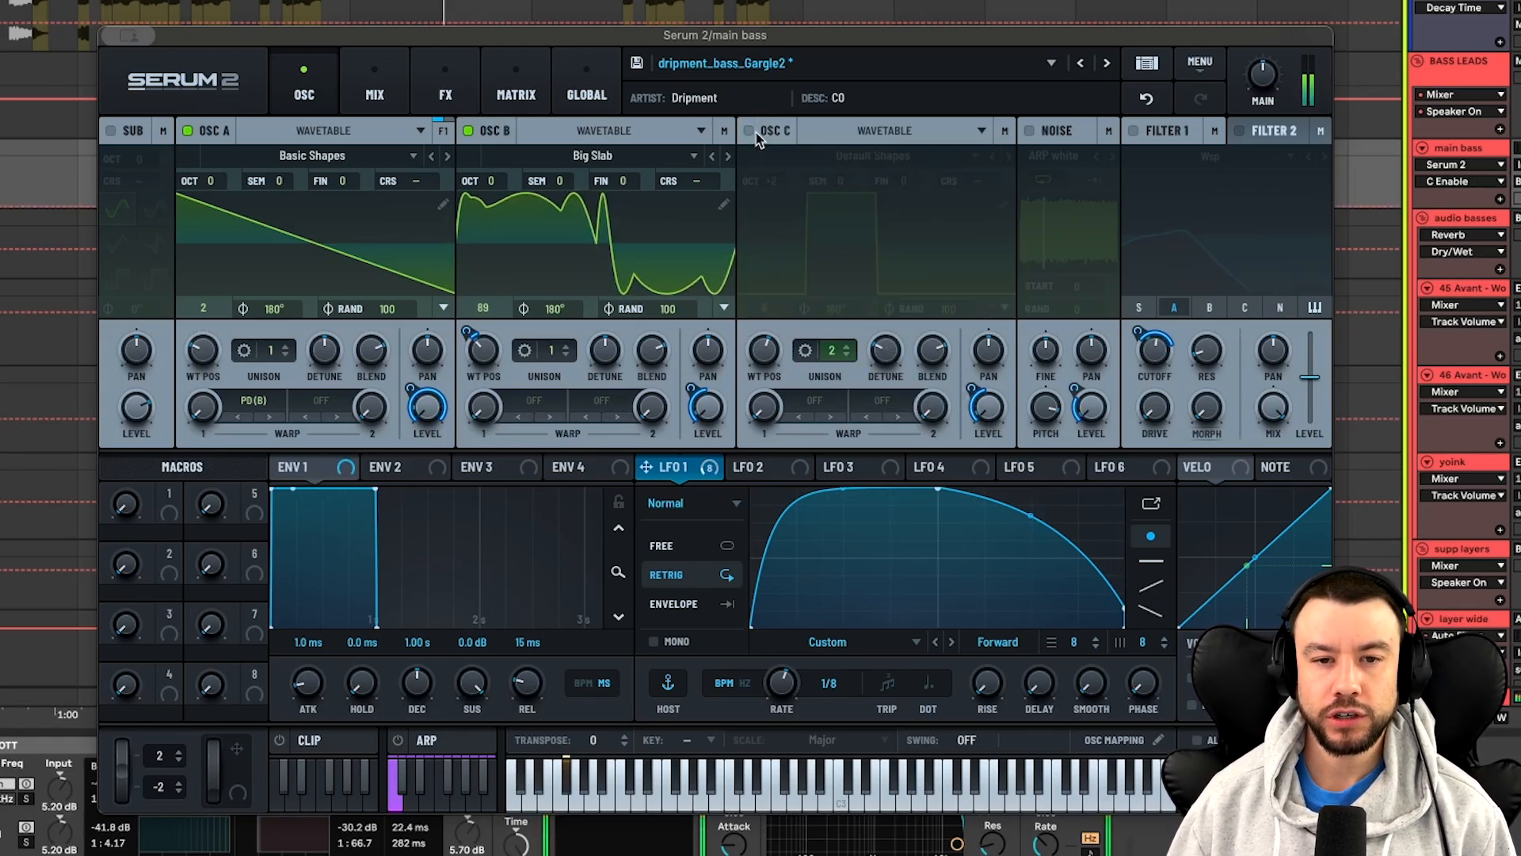
left_click(750, 131)
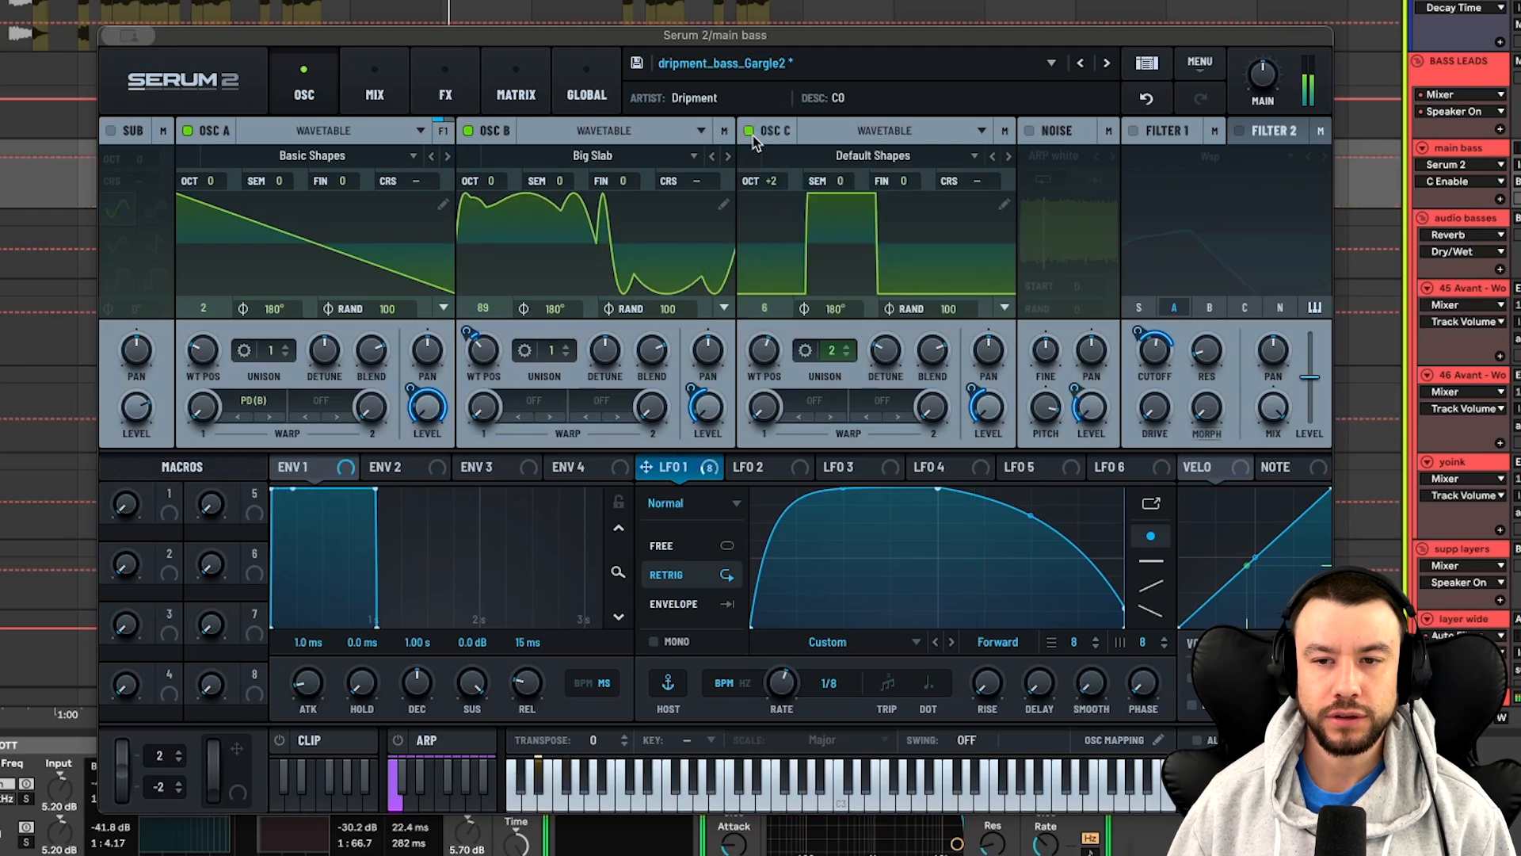
left_click(987, 408)
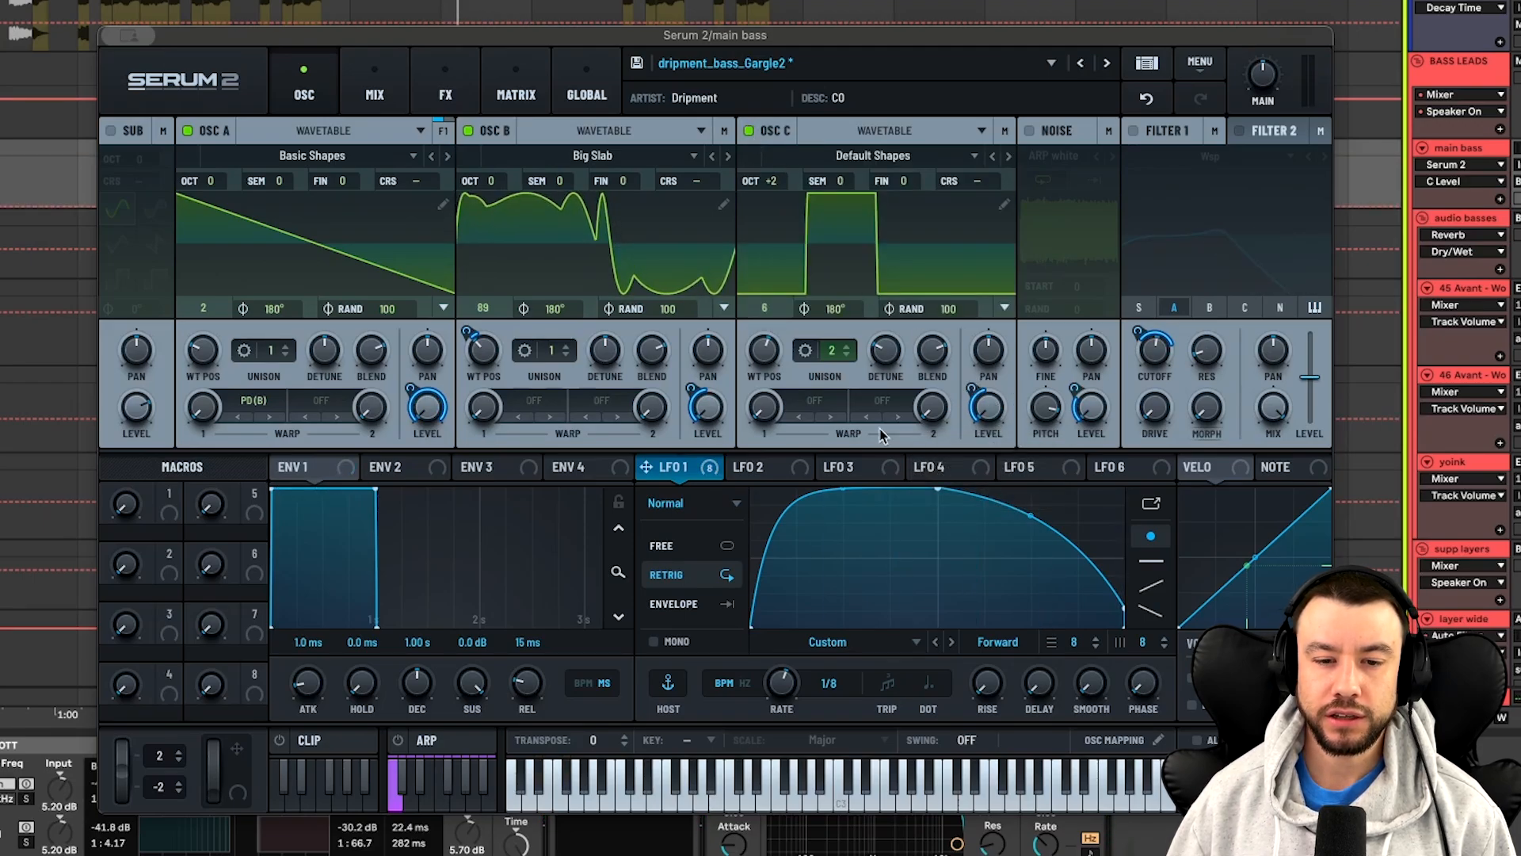
left_click(972, 389)
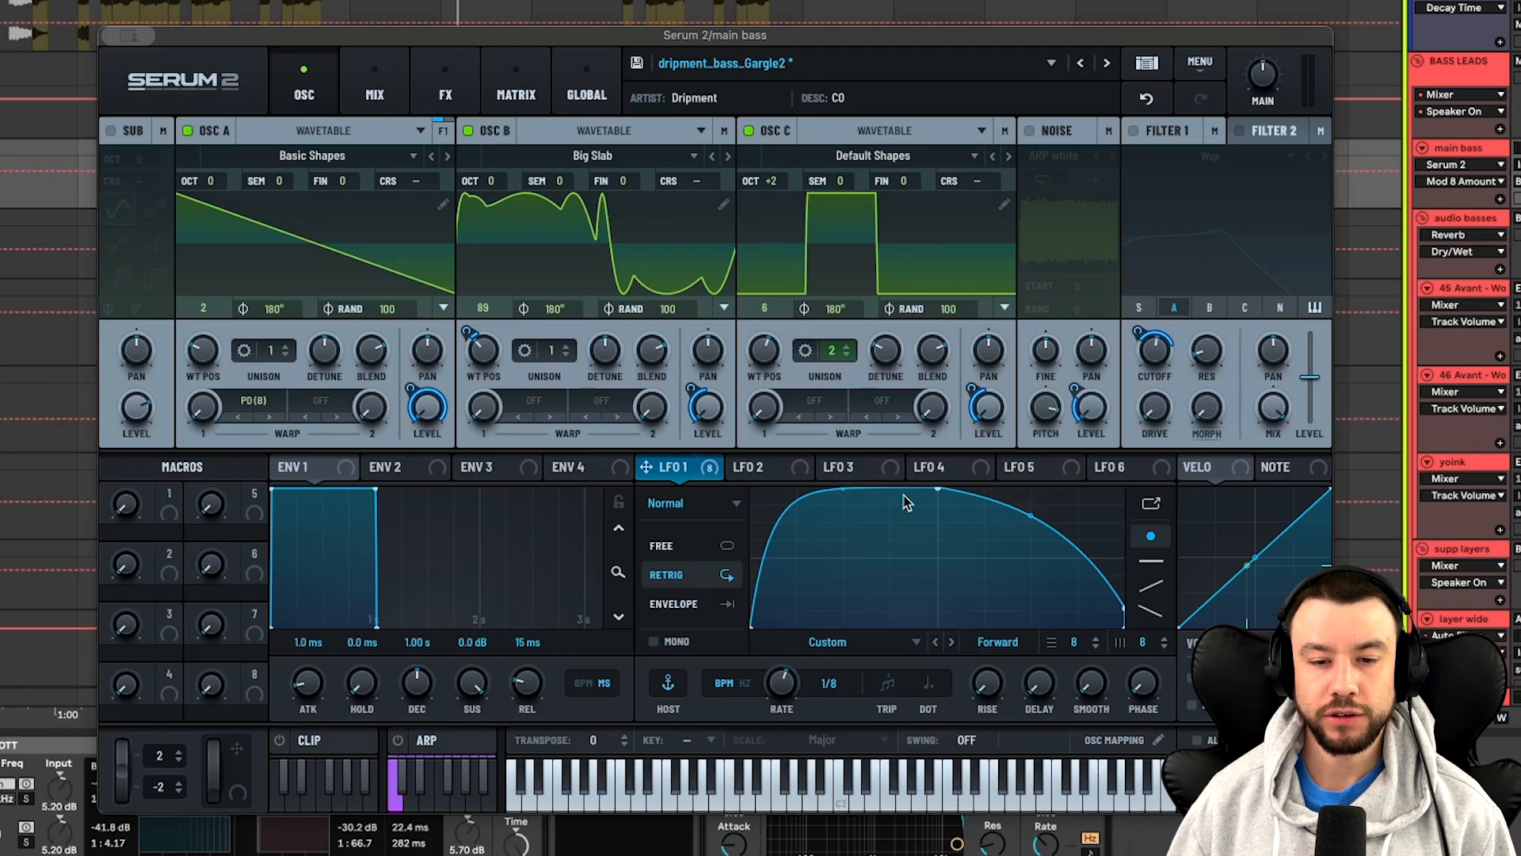
left_click_drag(1120, 608, 1153, 603)
key("space")
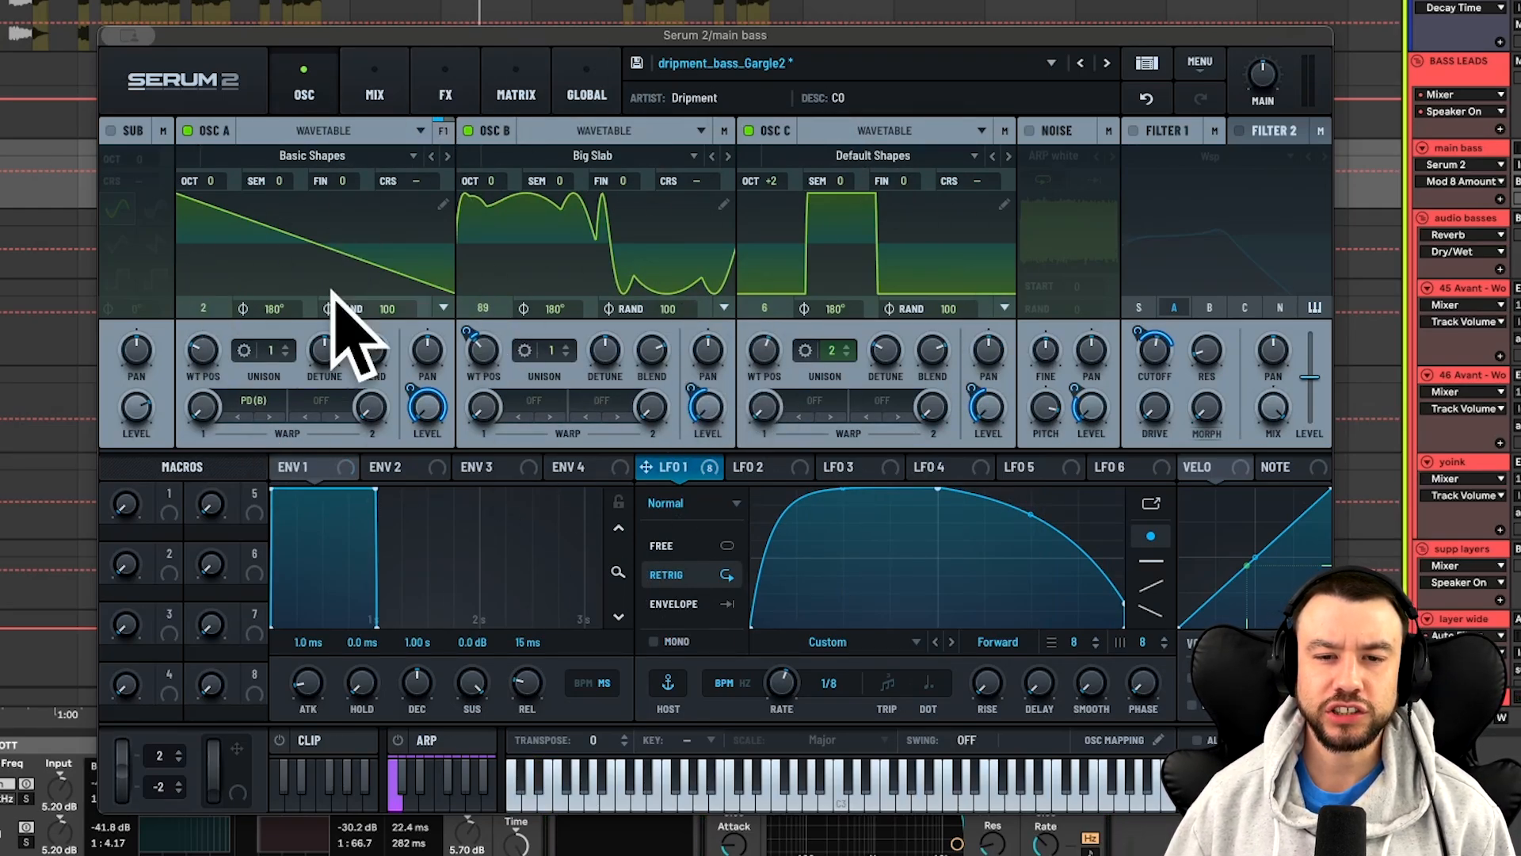
Switch on the Noise oscillator with the analog ARP white sample, play it, and check the LFO 1 modulation on its level
left_click(1029, 131)
left_click(1054, 156)
mouse_move(1080, 181)
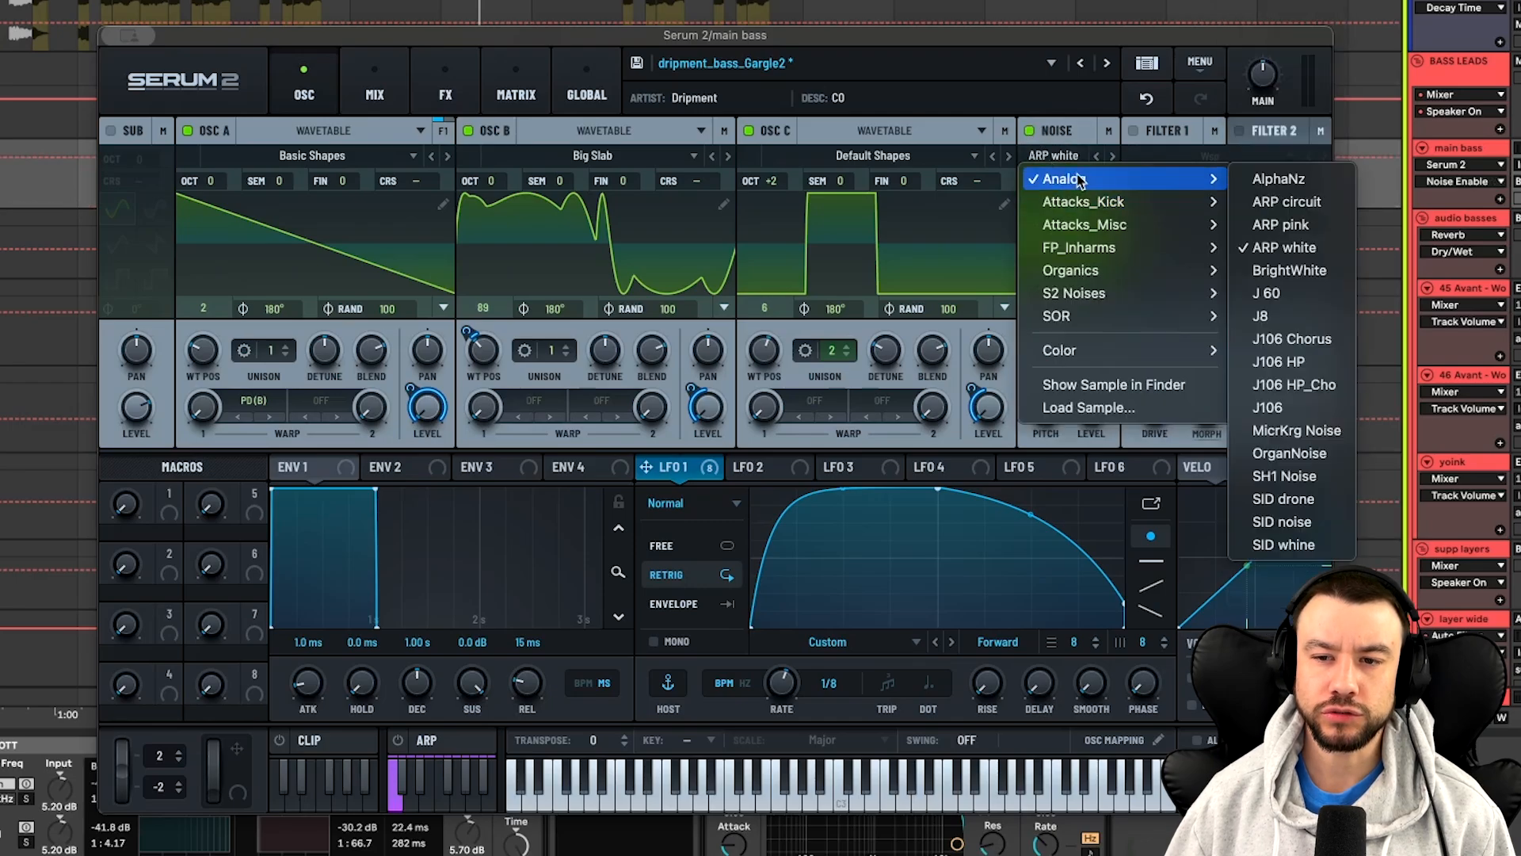
left_click(1025, 130)
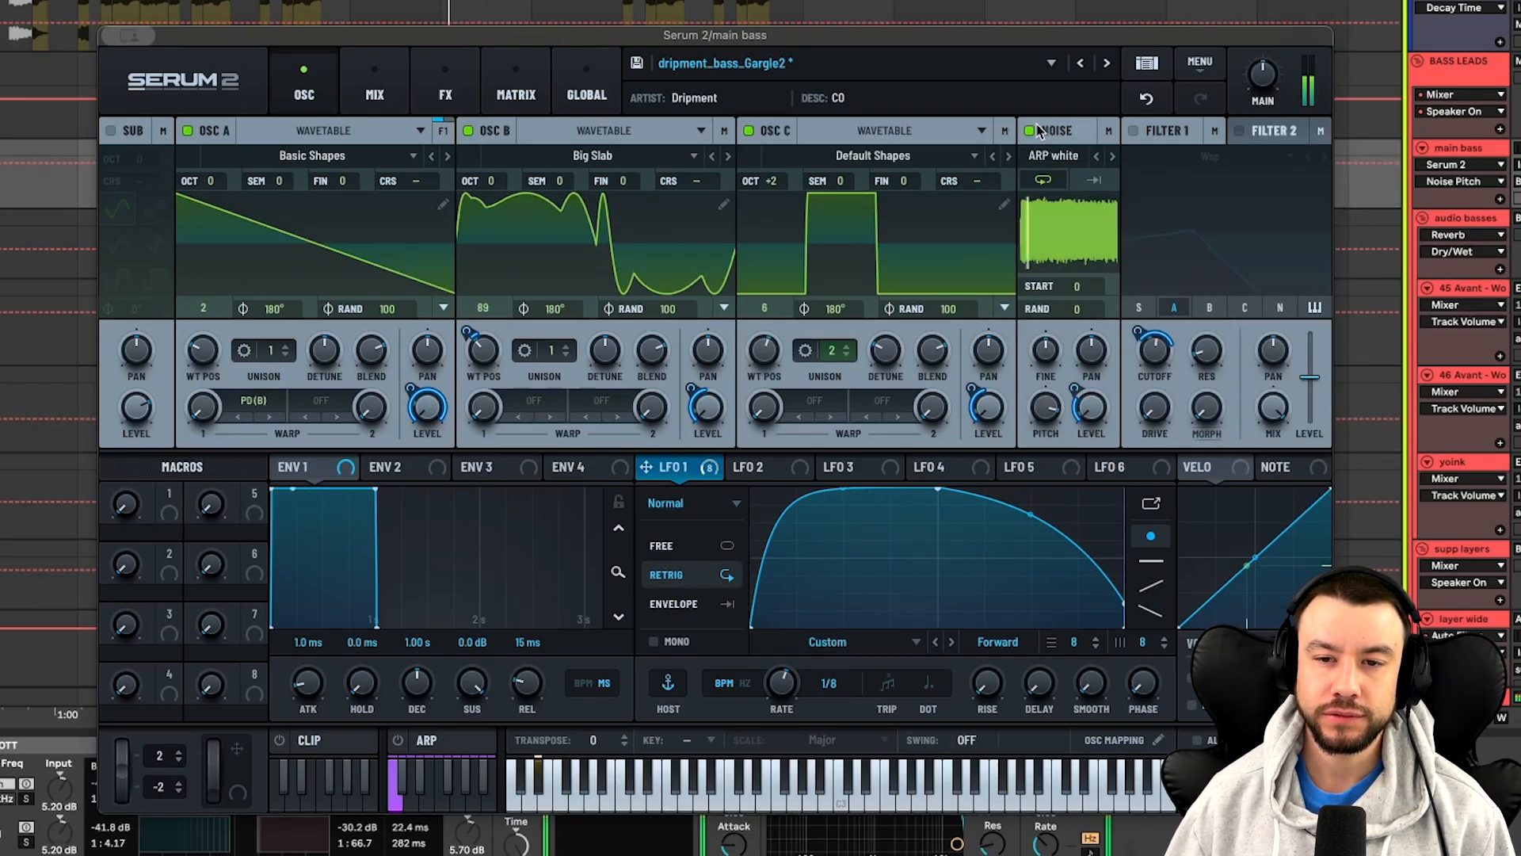
left_click(1038, 179)
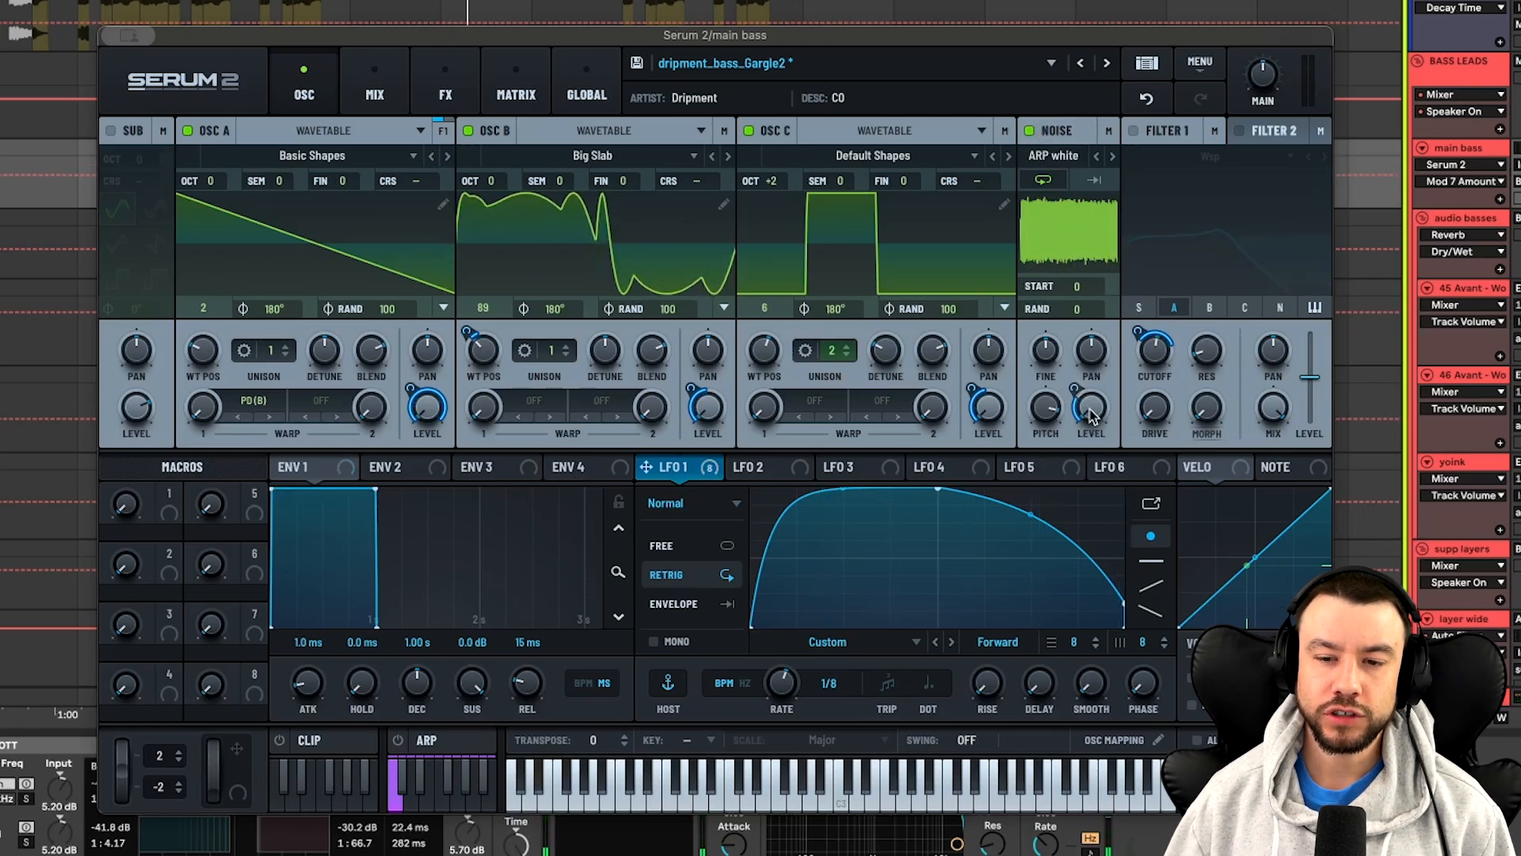
mouse_move(1079, 387)
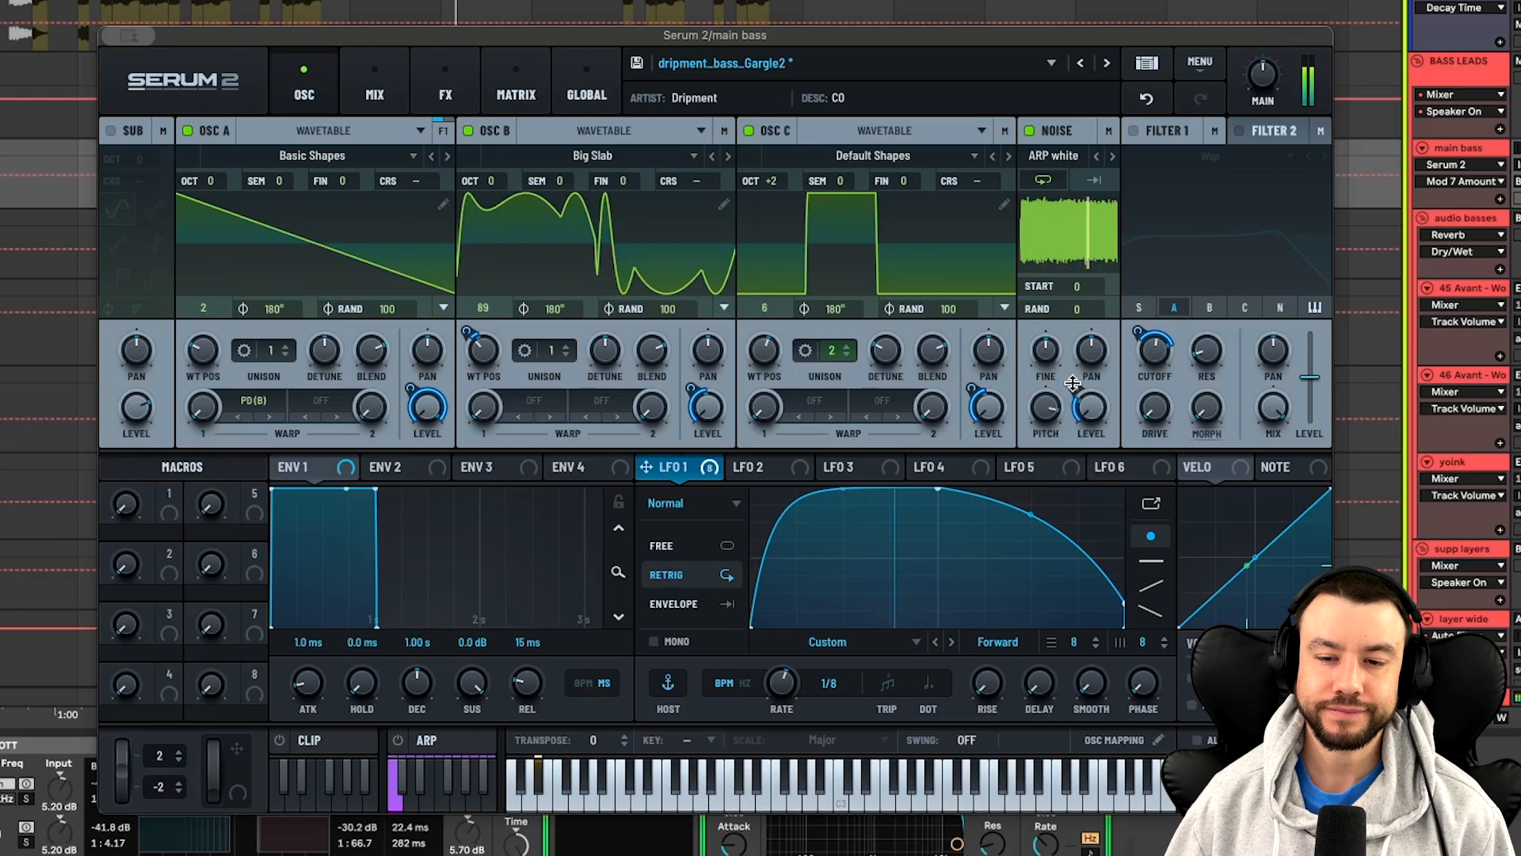
mouse_move(1073, 384)
left_mouse_down()
mouse_move(1096, 335)
mouse_move(1084, 394)
left_mouse_up()
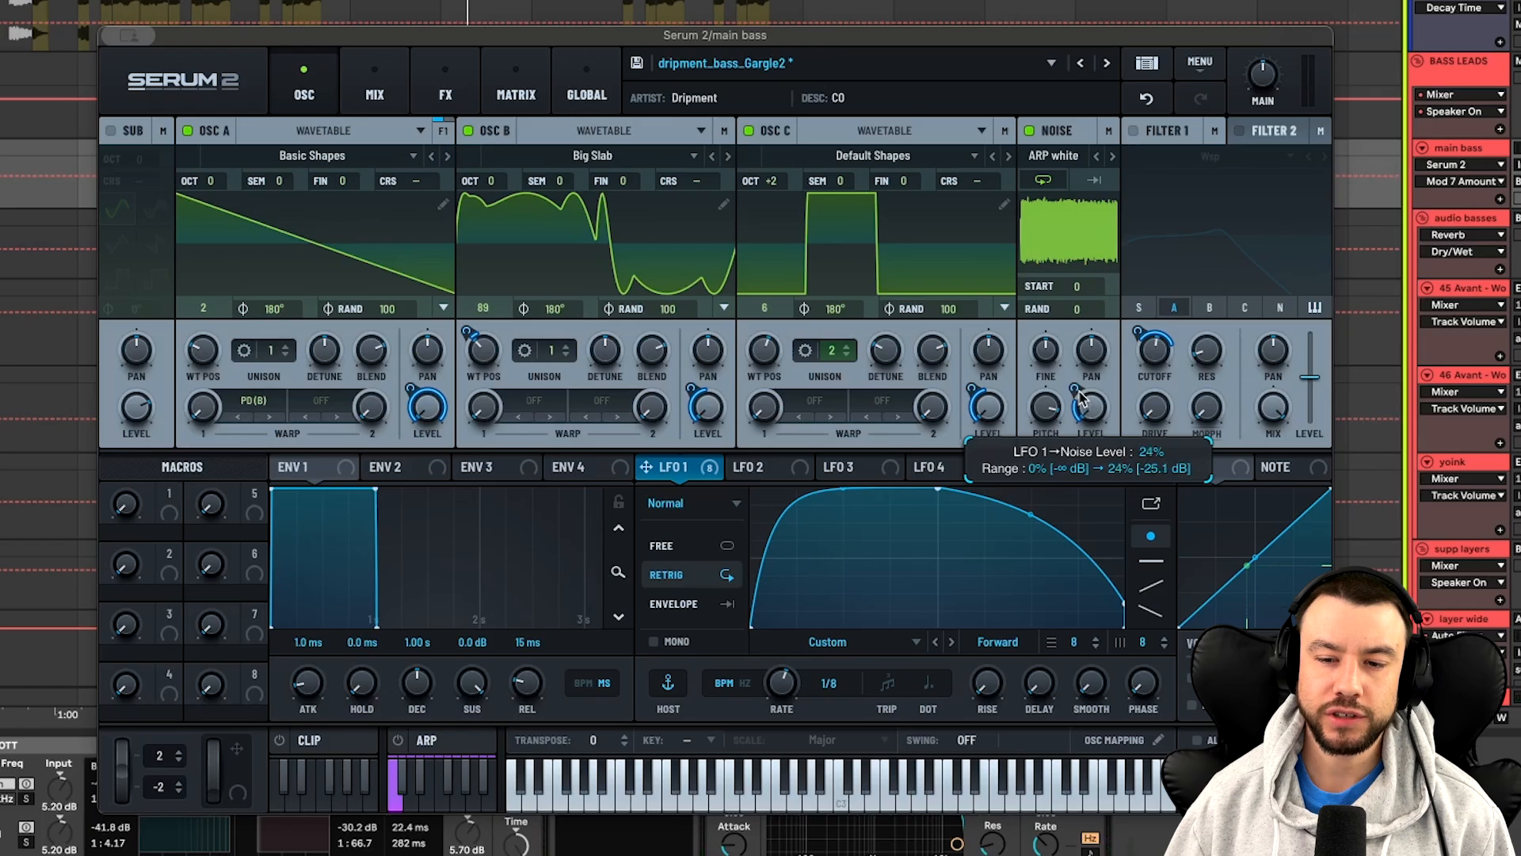
key("space")
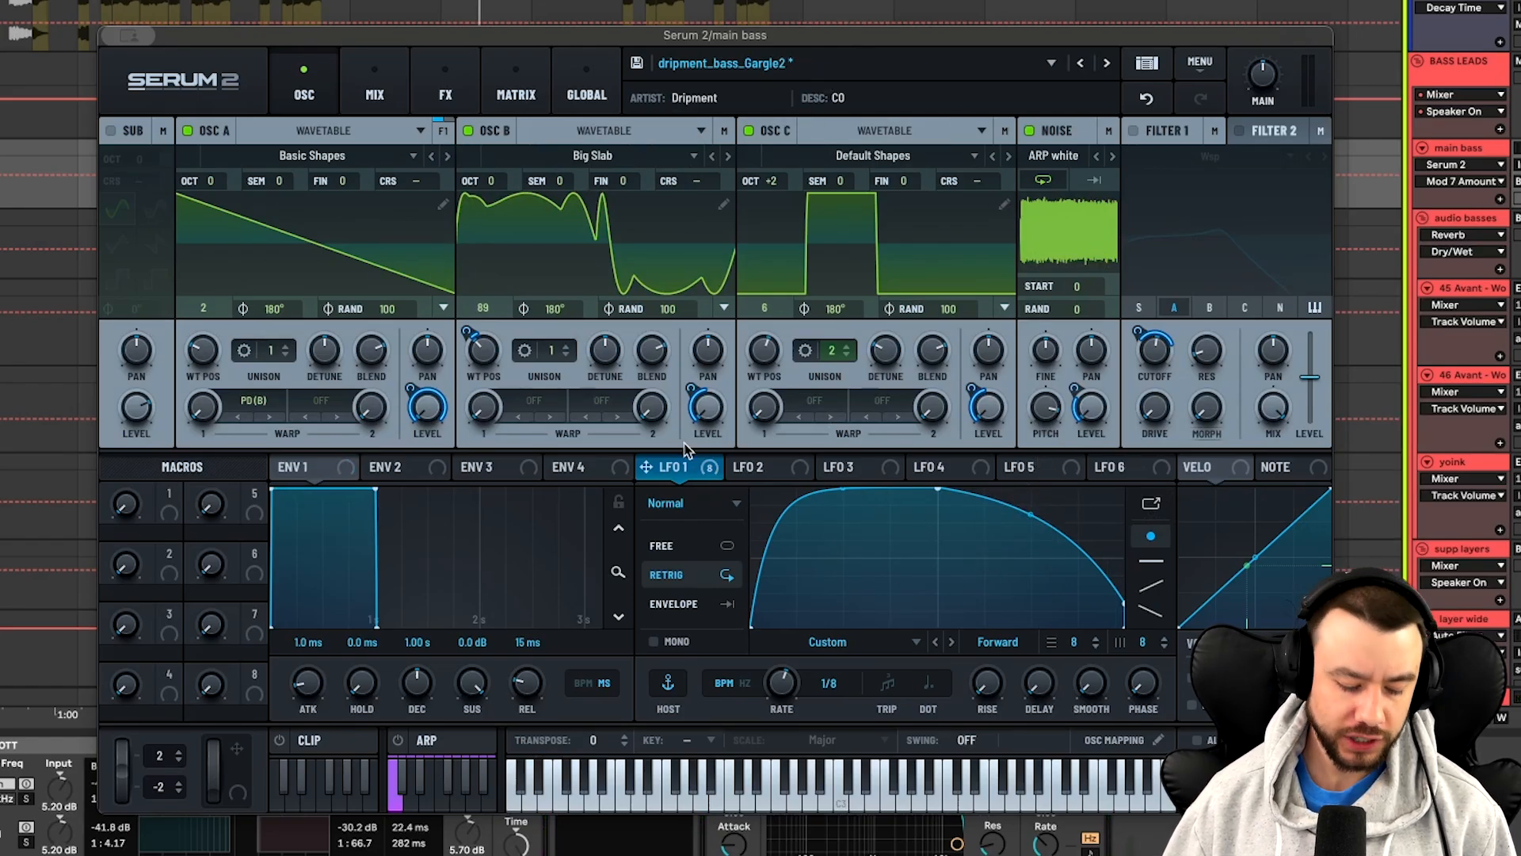
Switch on Filter 1, show its Wsp type and cutoff modulation, and compare the sound with the filter off and on
left_click(1134, 133)
left_click(1233, 157)
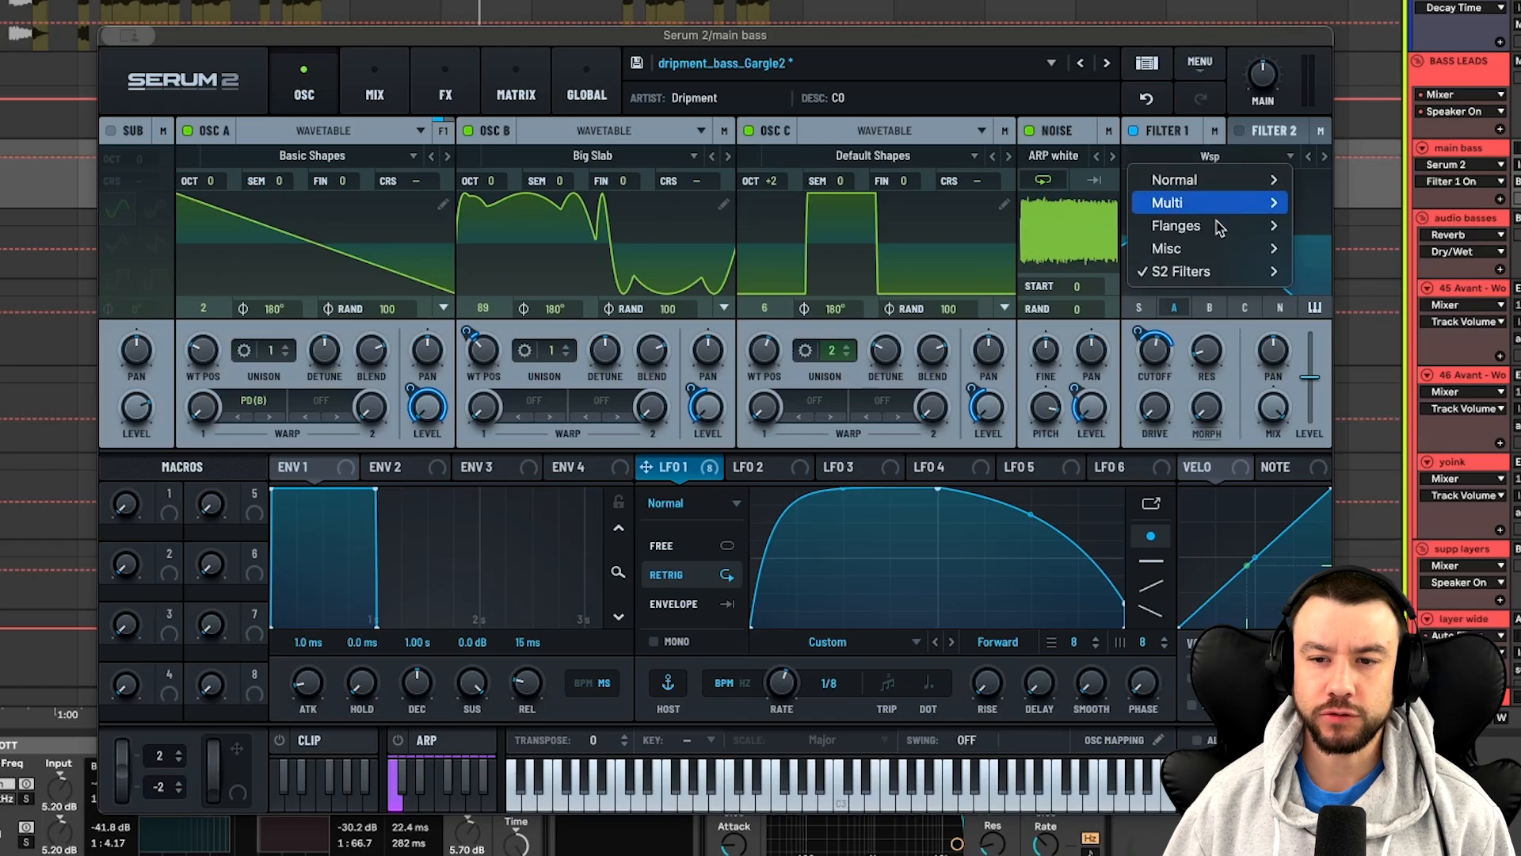
mouse_move(1236, 271)
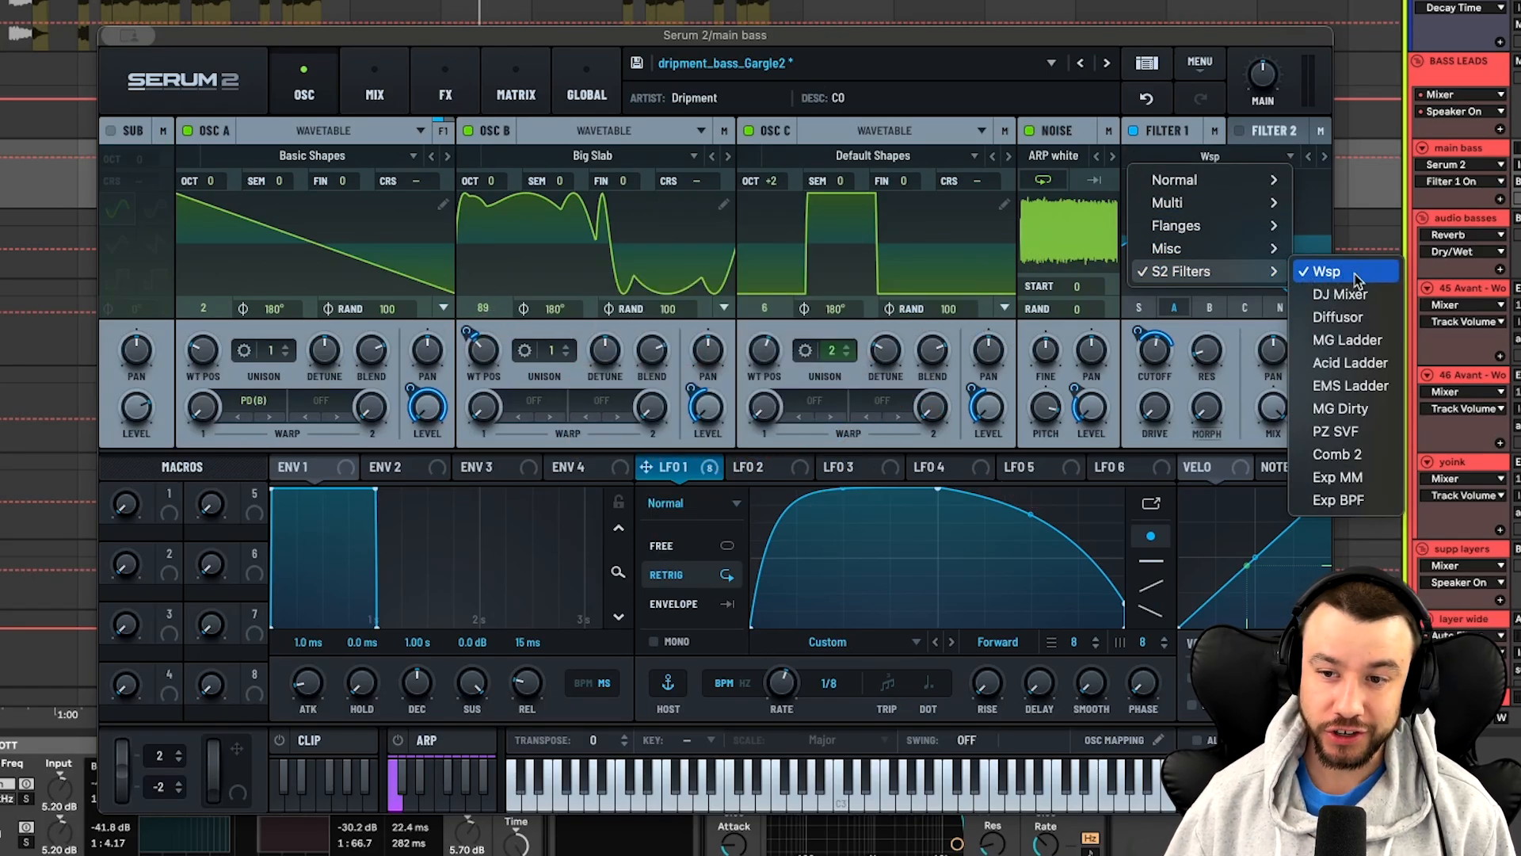
left_click(1156, 358)
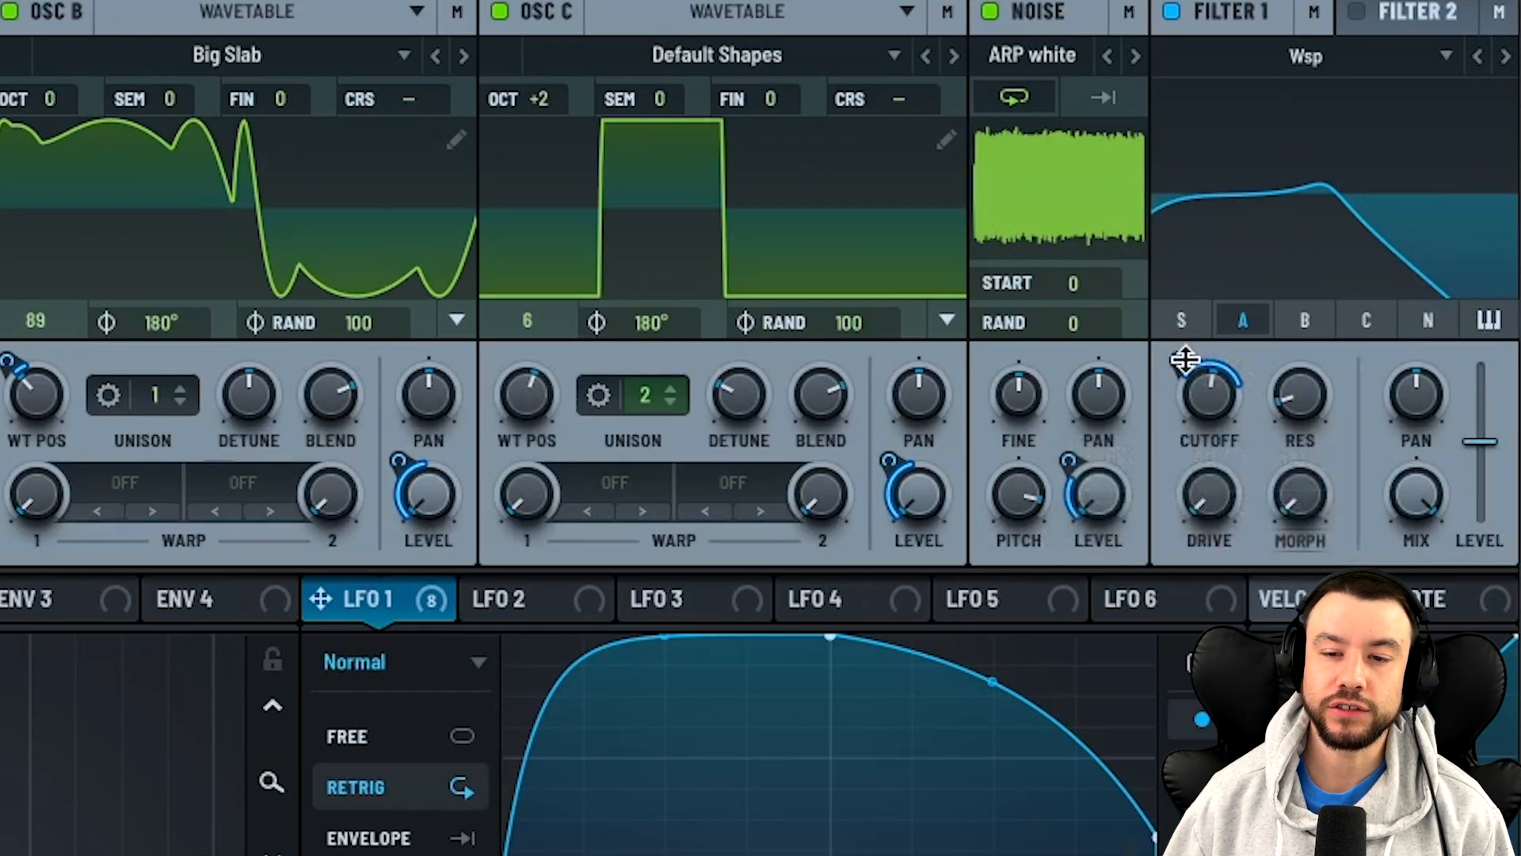
left_click(1221, 397, "alt+shift")
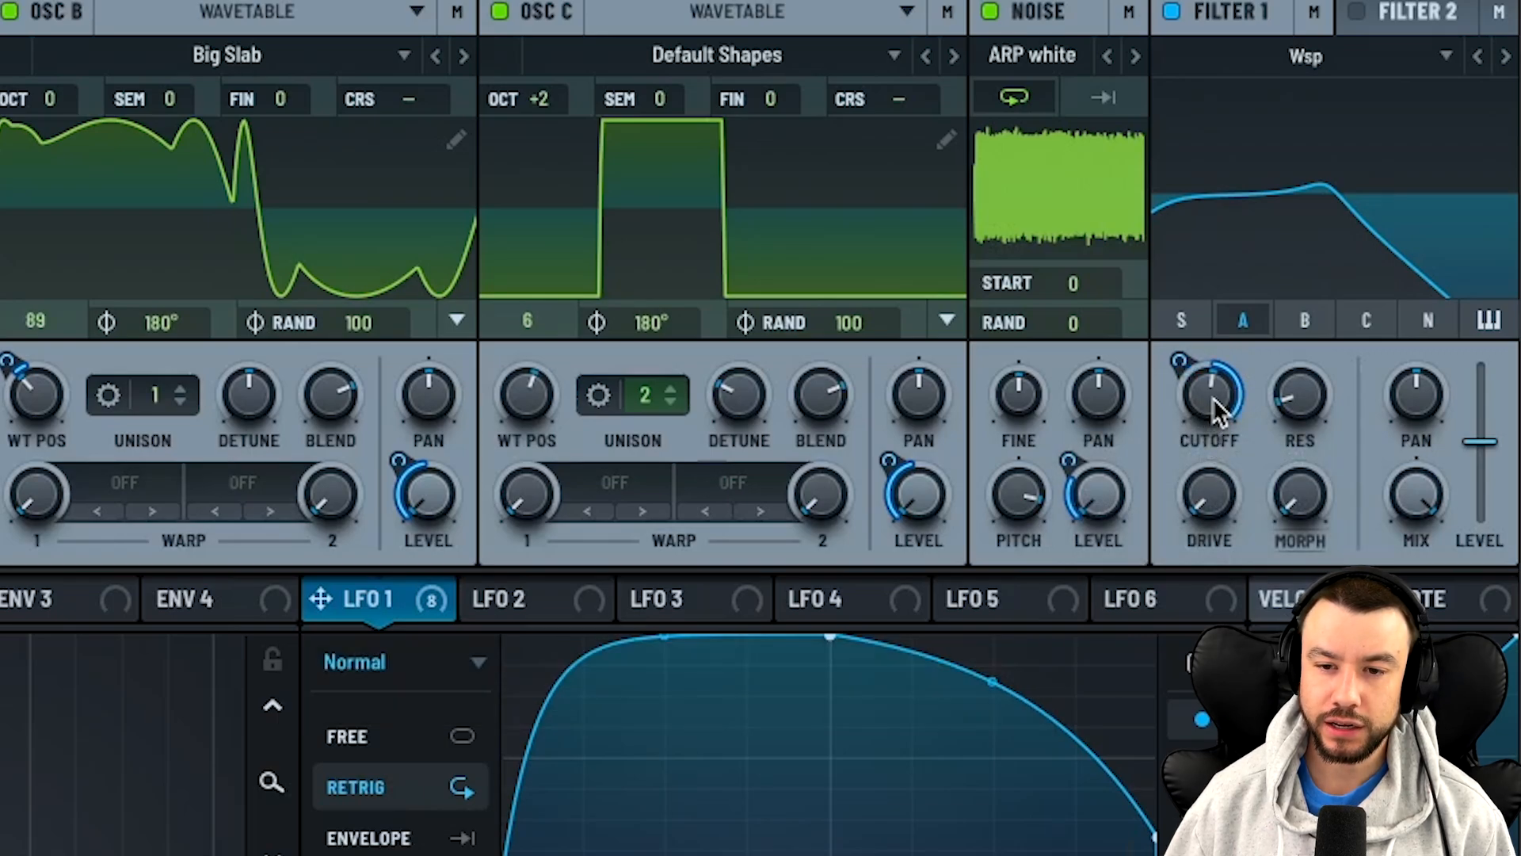
mouse_move(1193, 362)
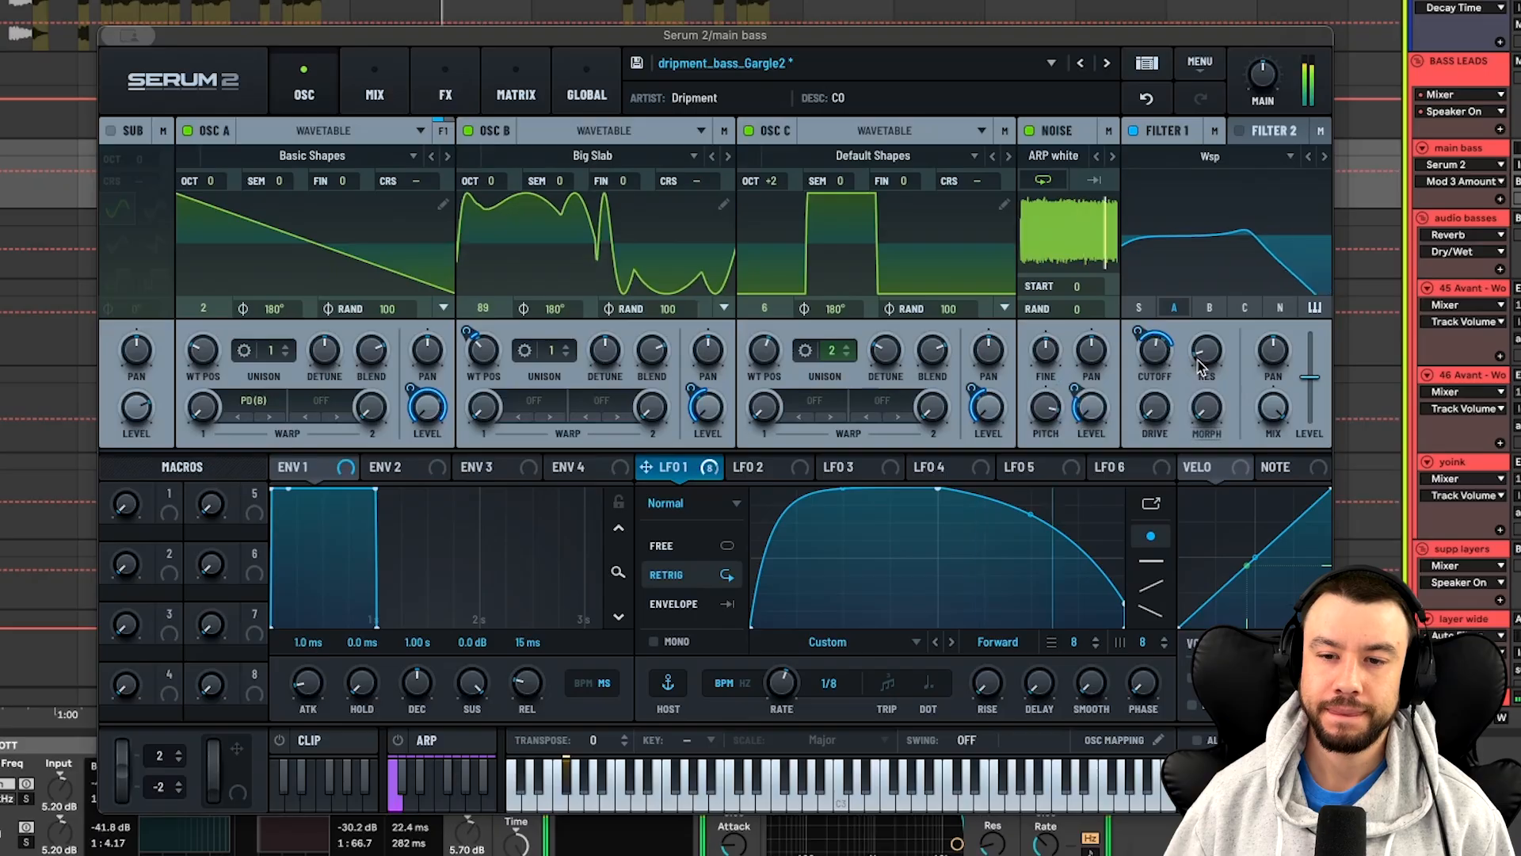
left_click(1137, 132)
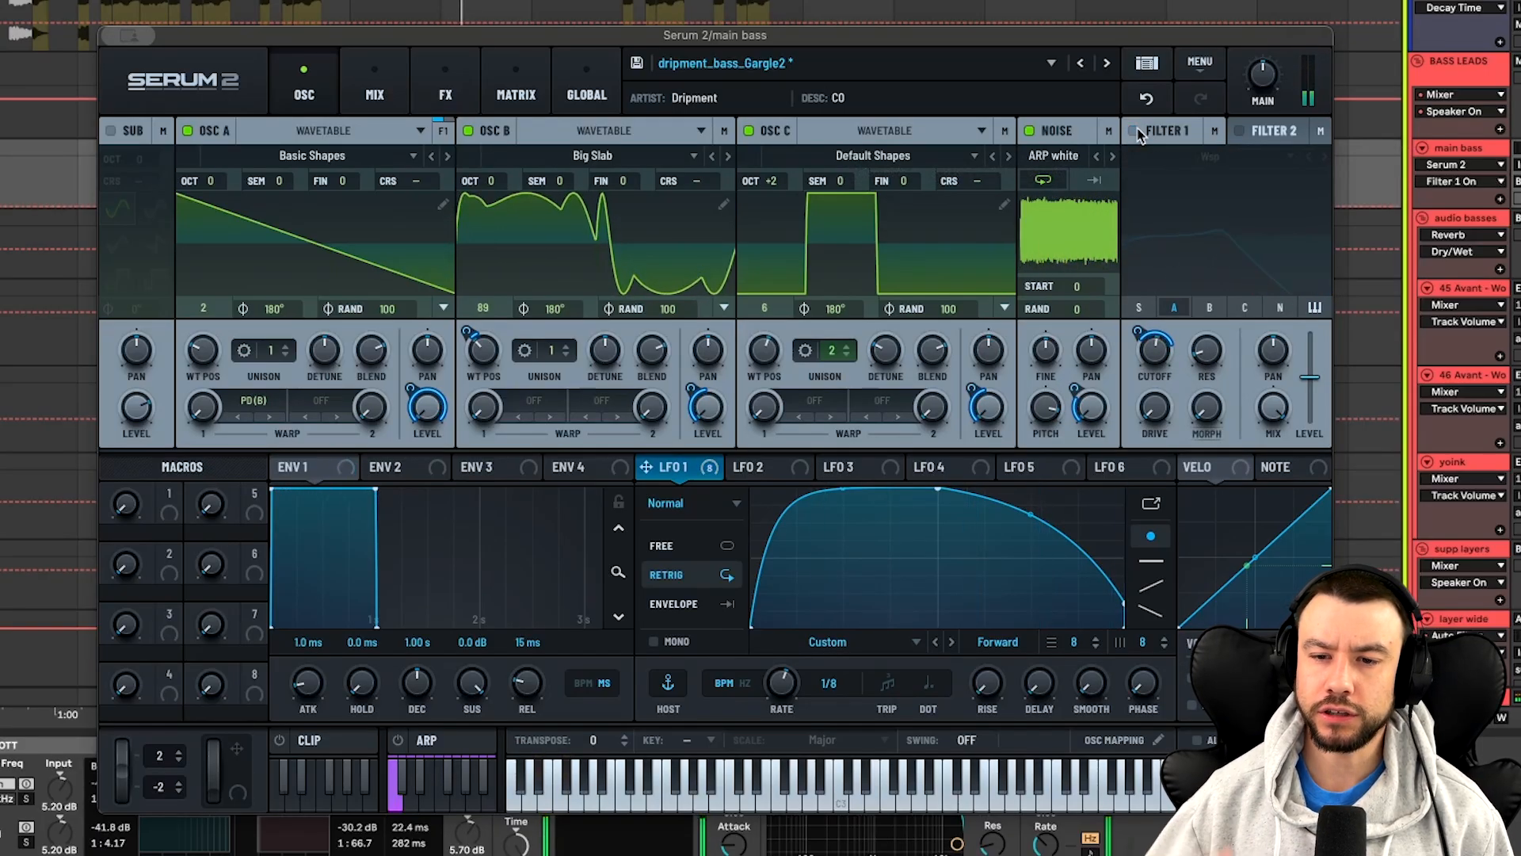
left_click(1136, 131)
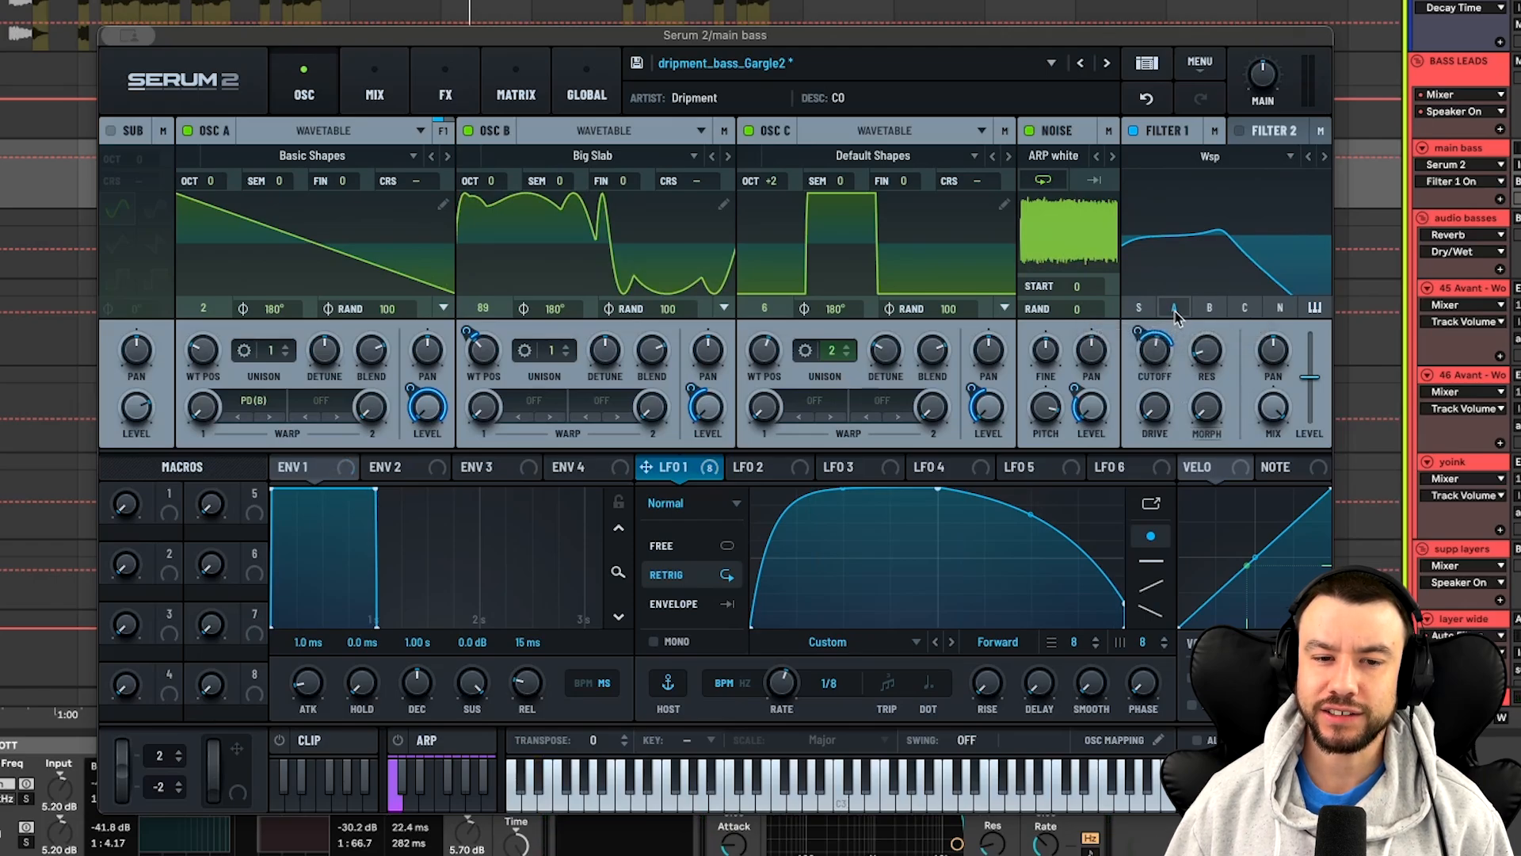
Try routing oscillators B and C through Filter 1, restore the routing to oscillator A alone, and check the filter's resonance
left_click(1213, 311)
left_click(1250, 313)
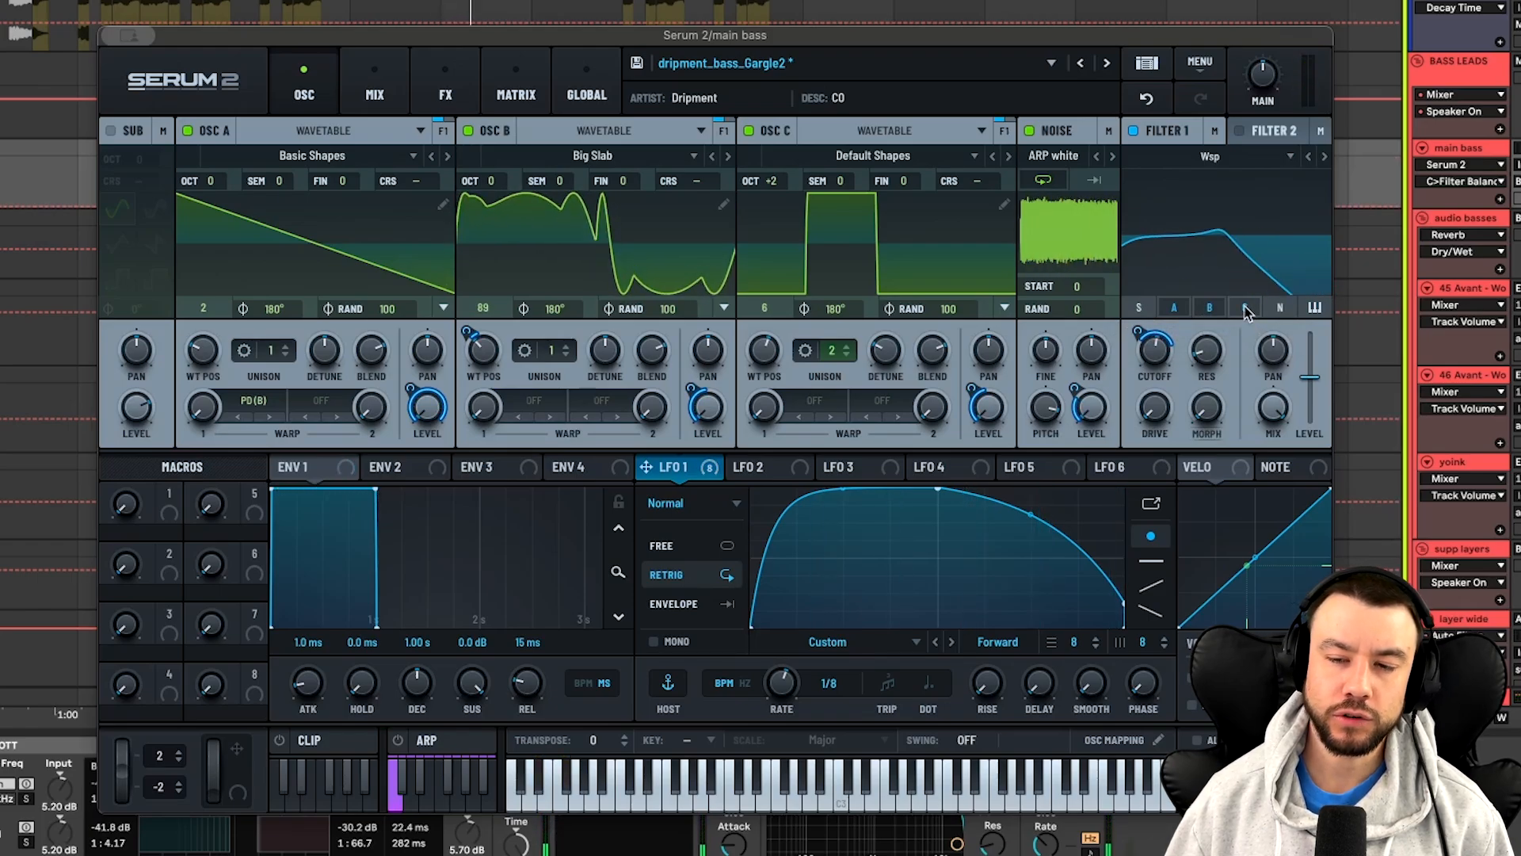
left_click(1211, 313)
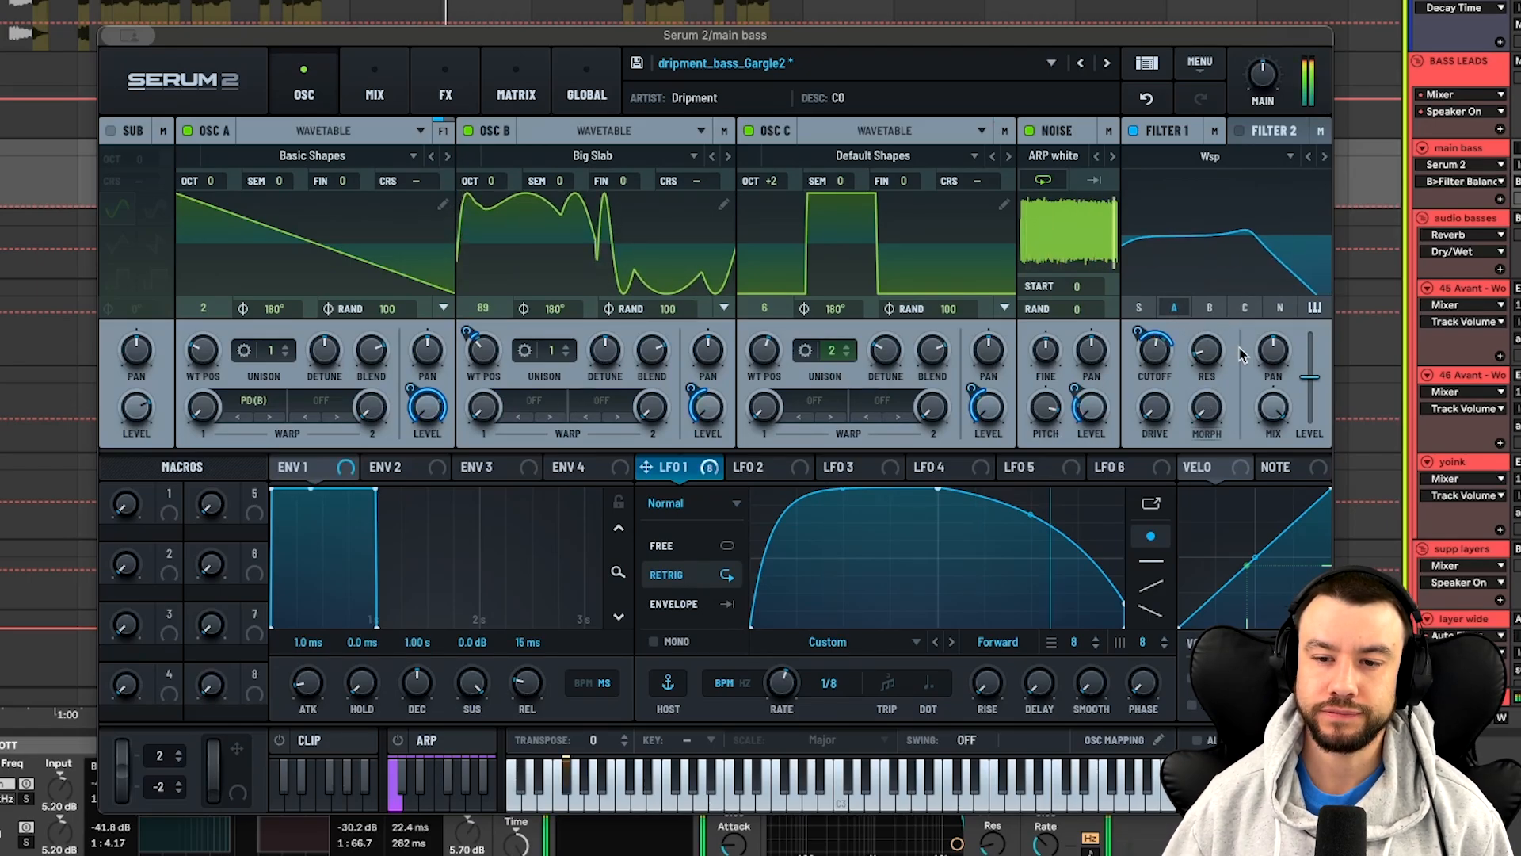
left_click(1206, 354)
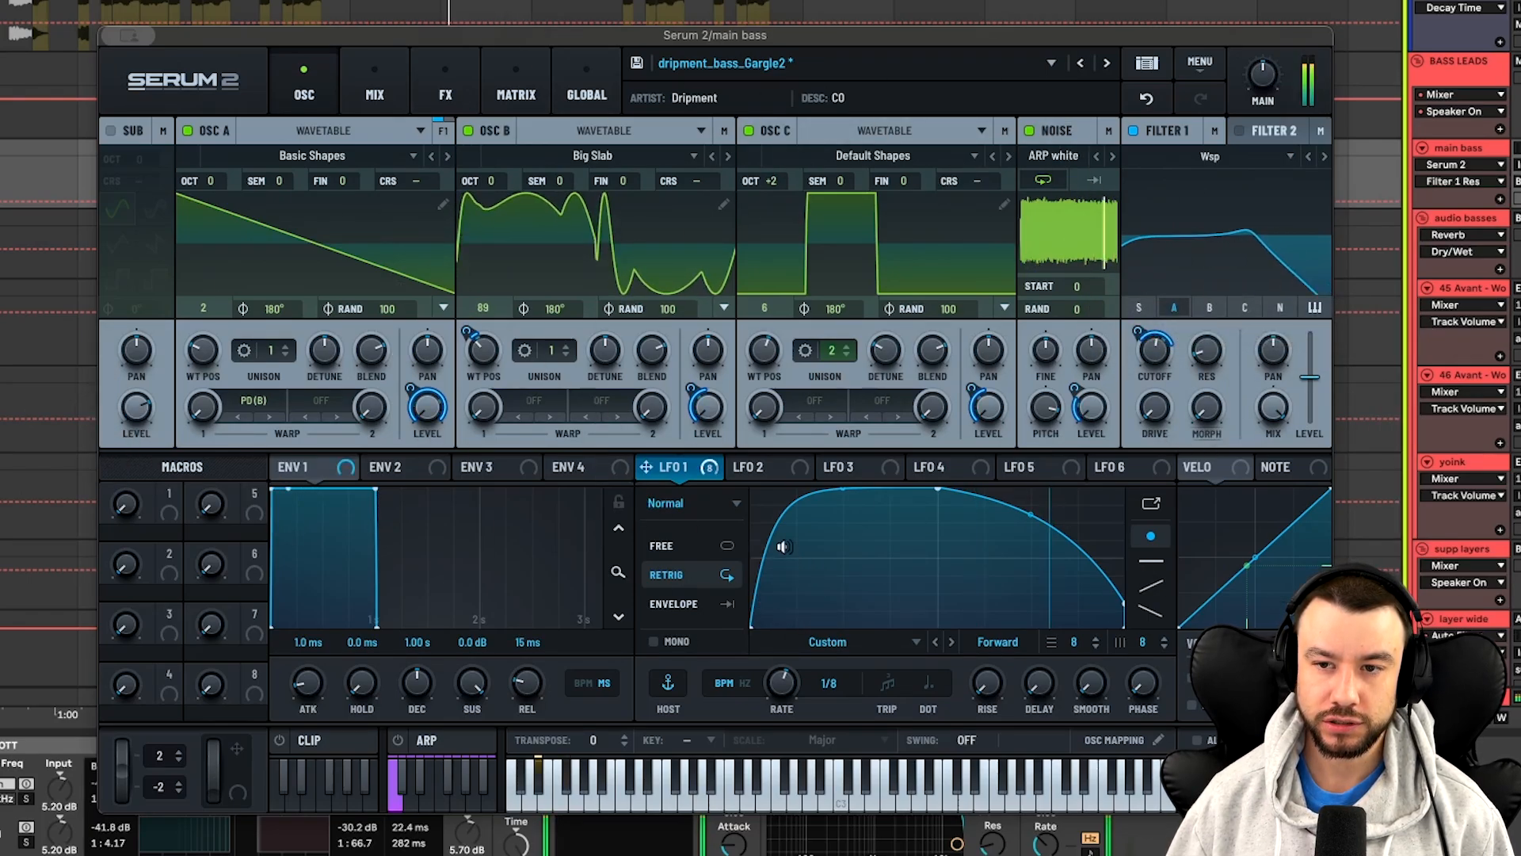
Switch on the Distortion effect in the FX chain, keep its Overdrive type, and check the modulation on its mix
left_click(446, 94)
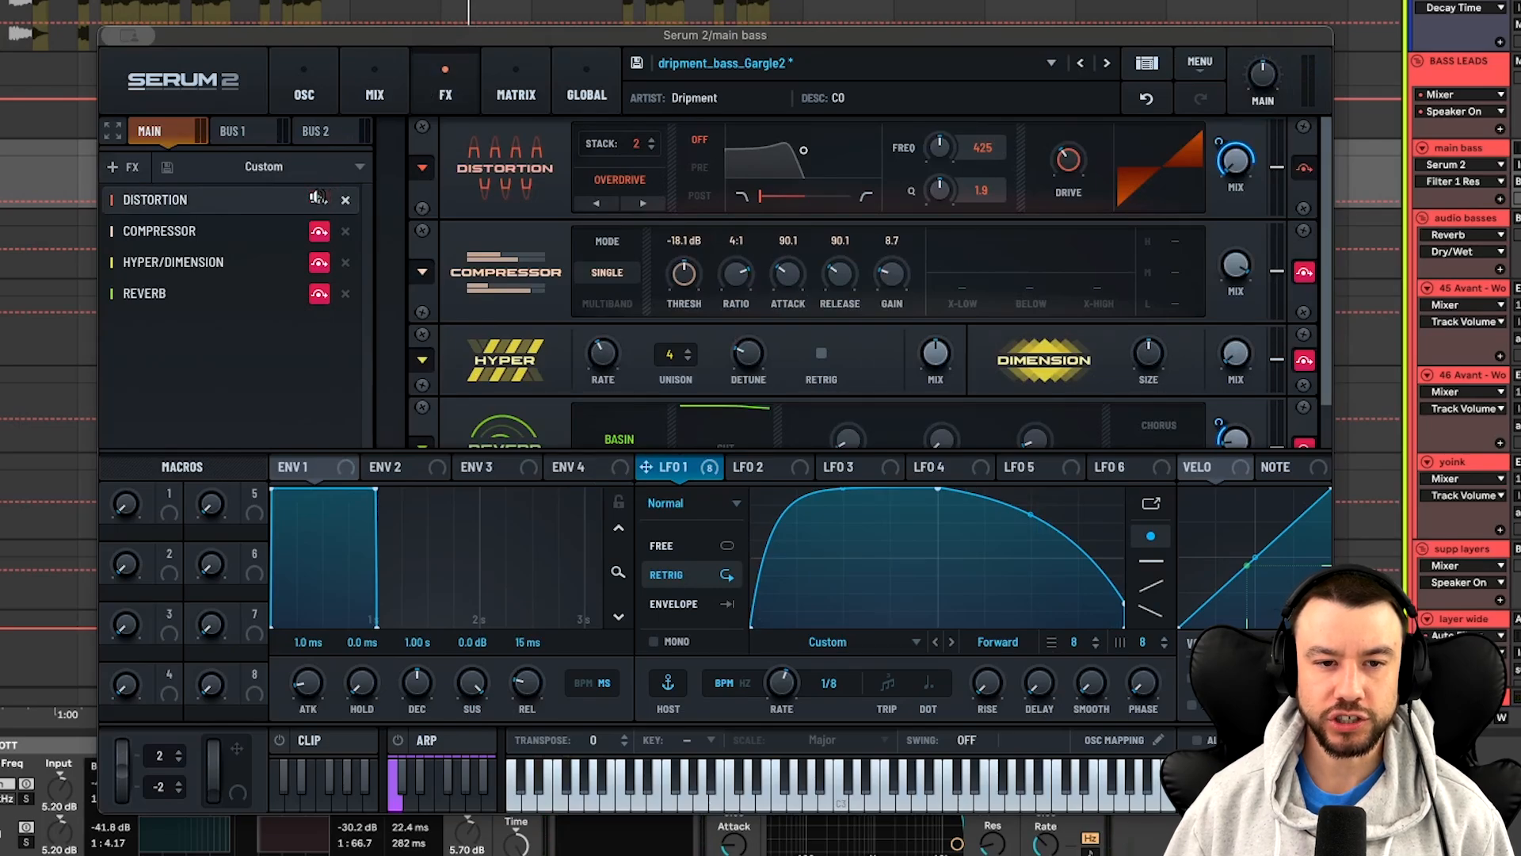
left_click(619, 179)
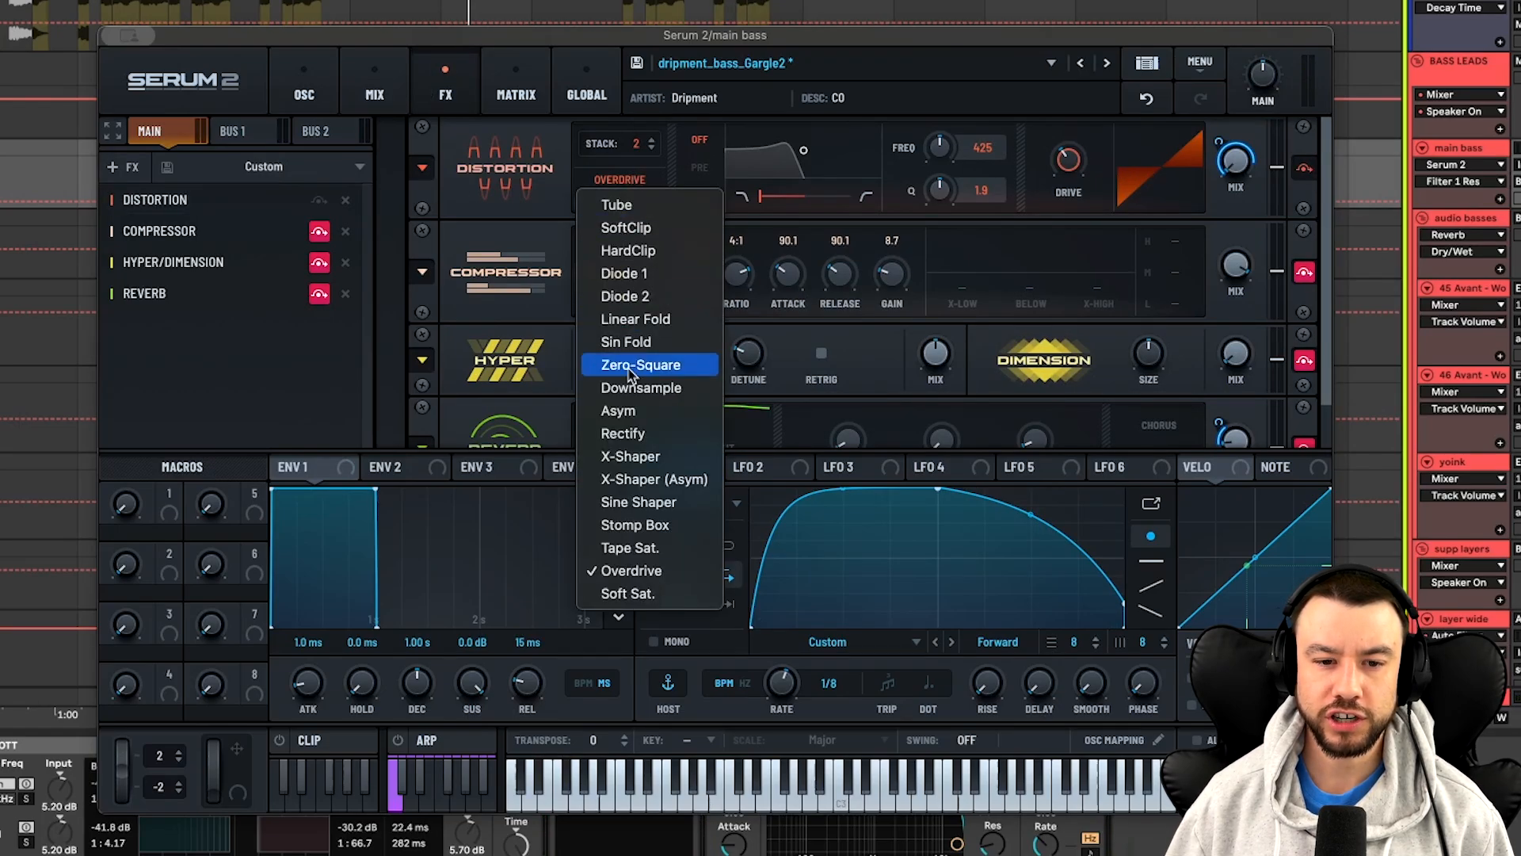
left_click(650, 577)
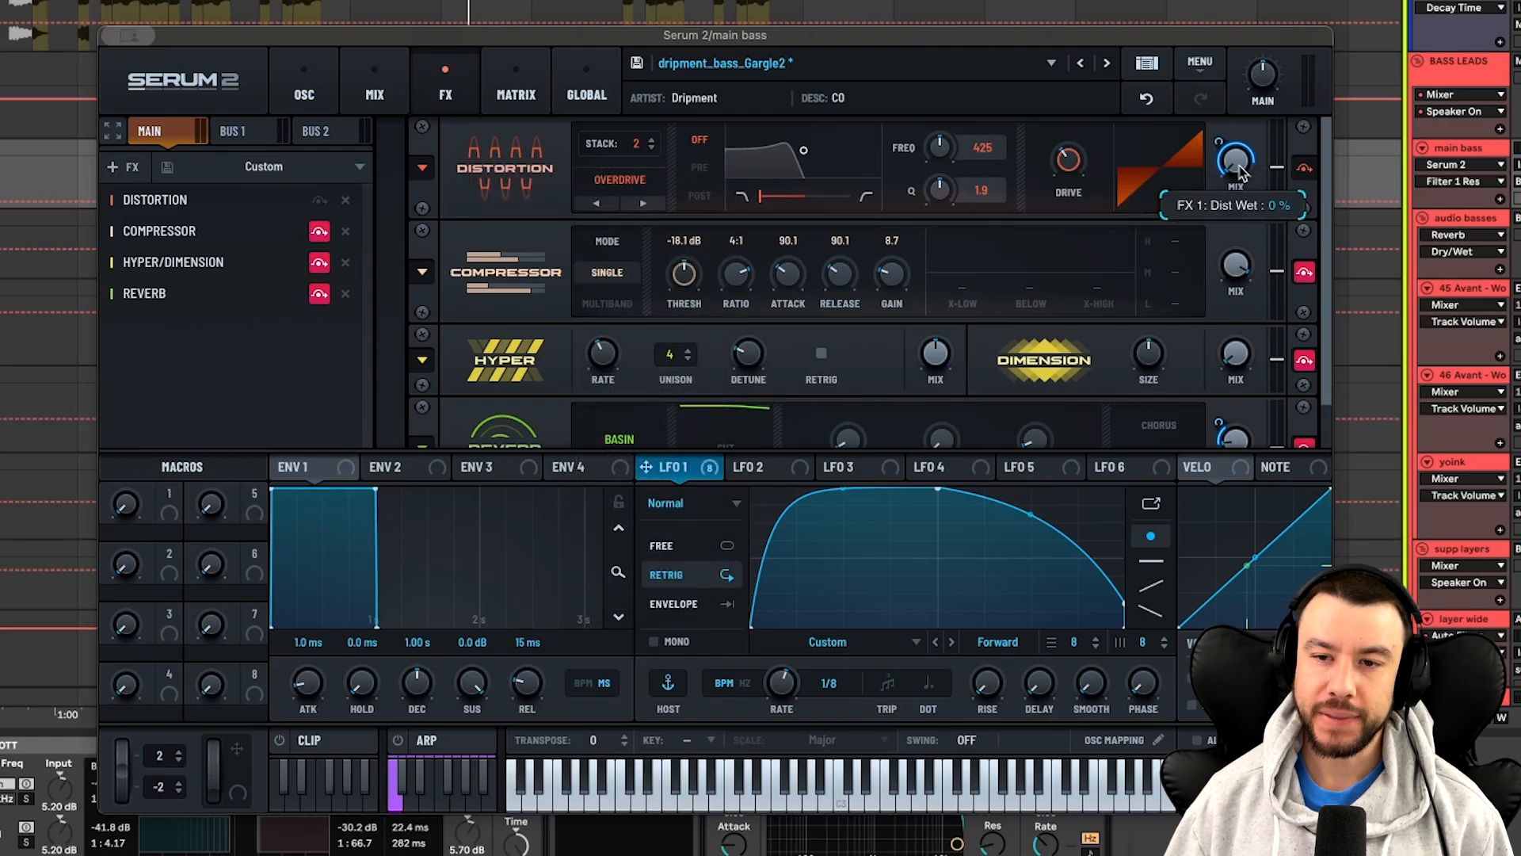
left_click_drag(1241, 173, 1228, 141)
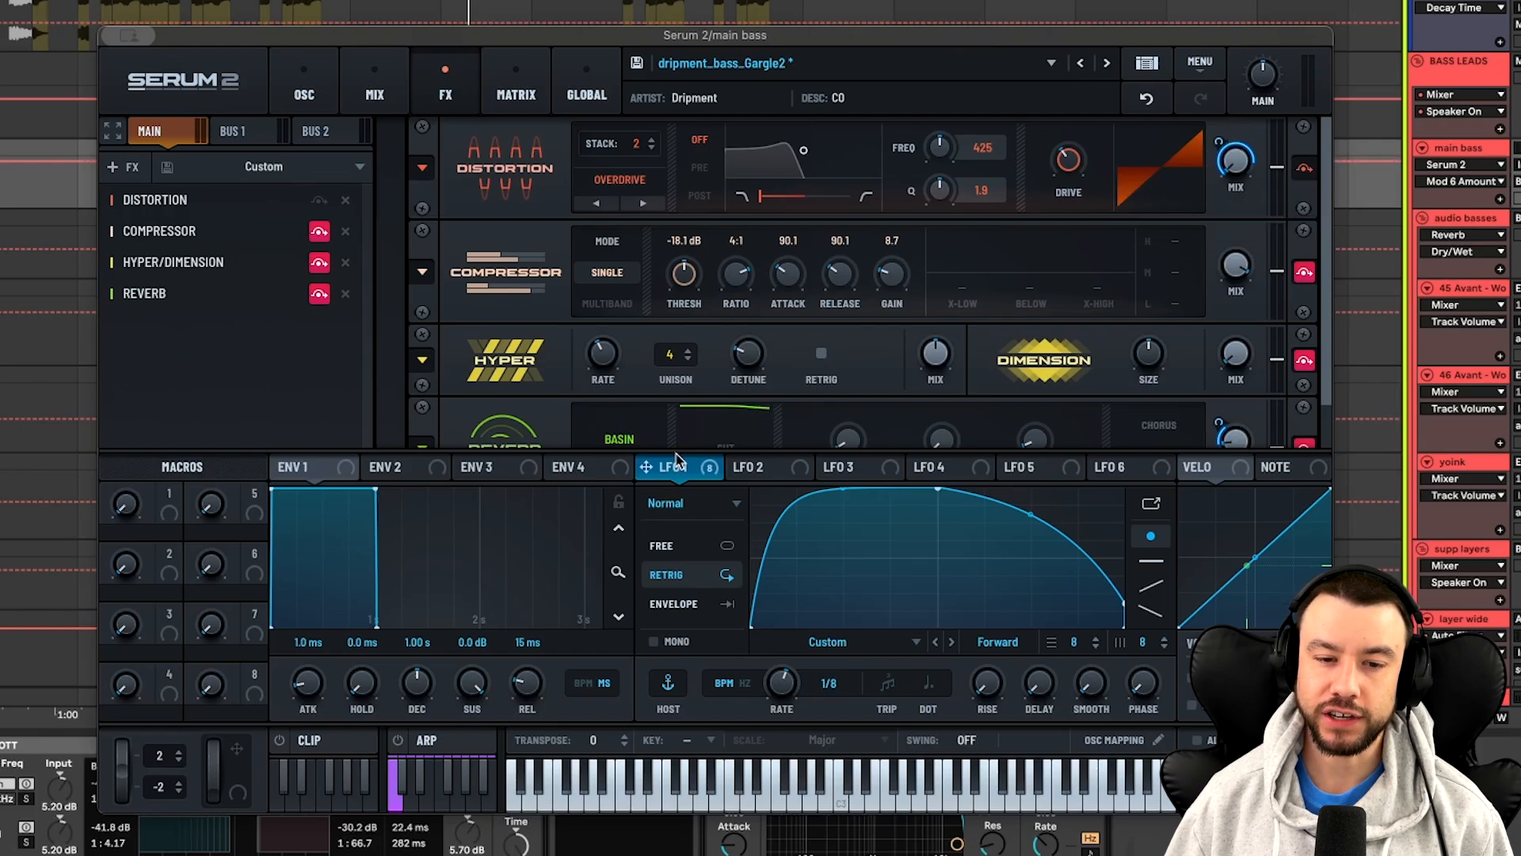
Play the bass and compare it with the Distortion effect bypassed and enabled
key("space")
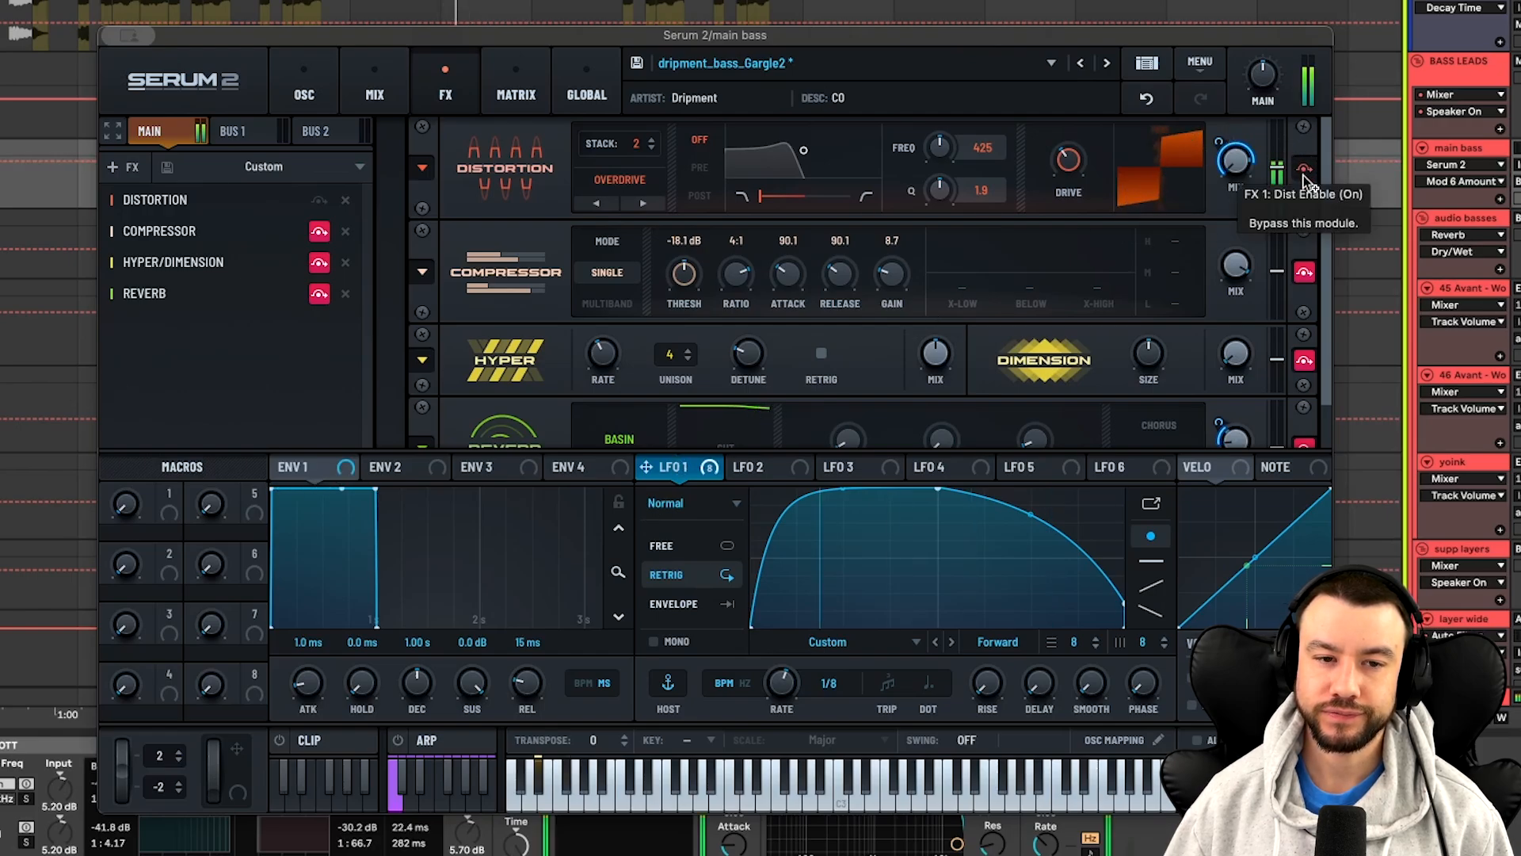
left_click(1305, 174)
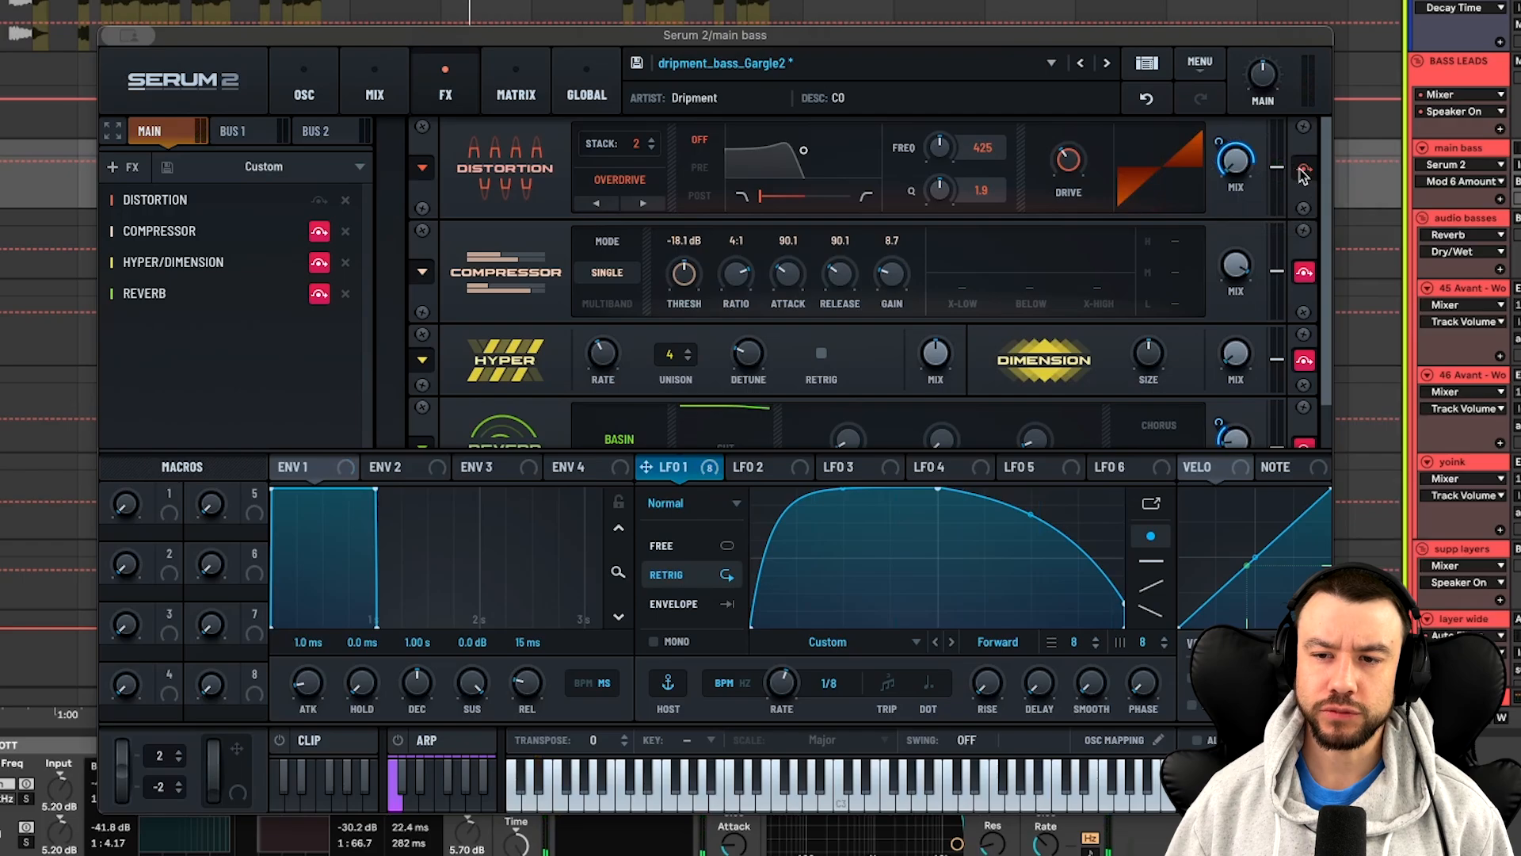
key("space")
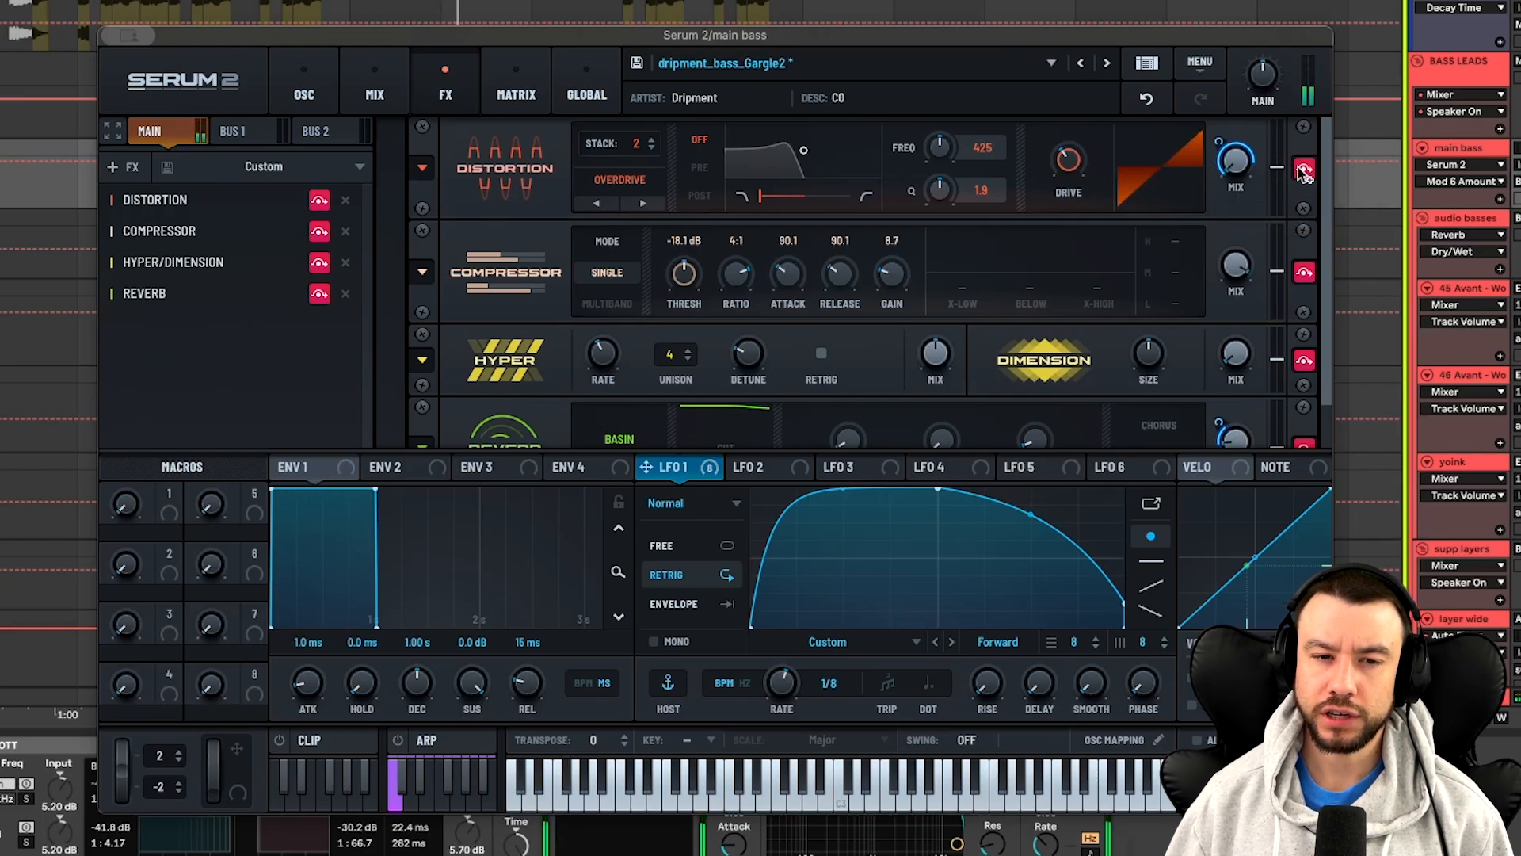
left_click(1305, 172)
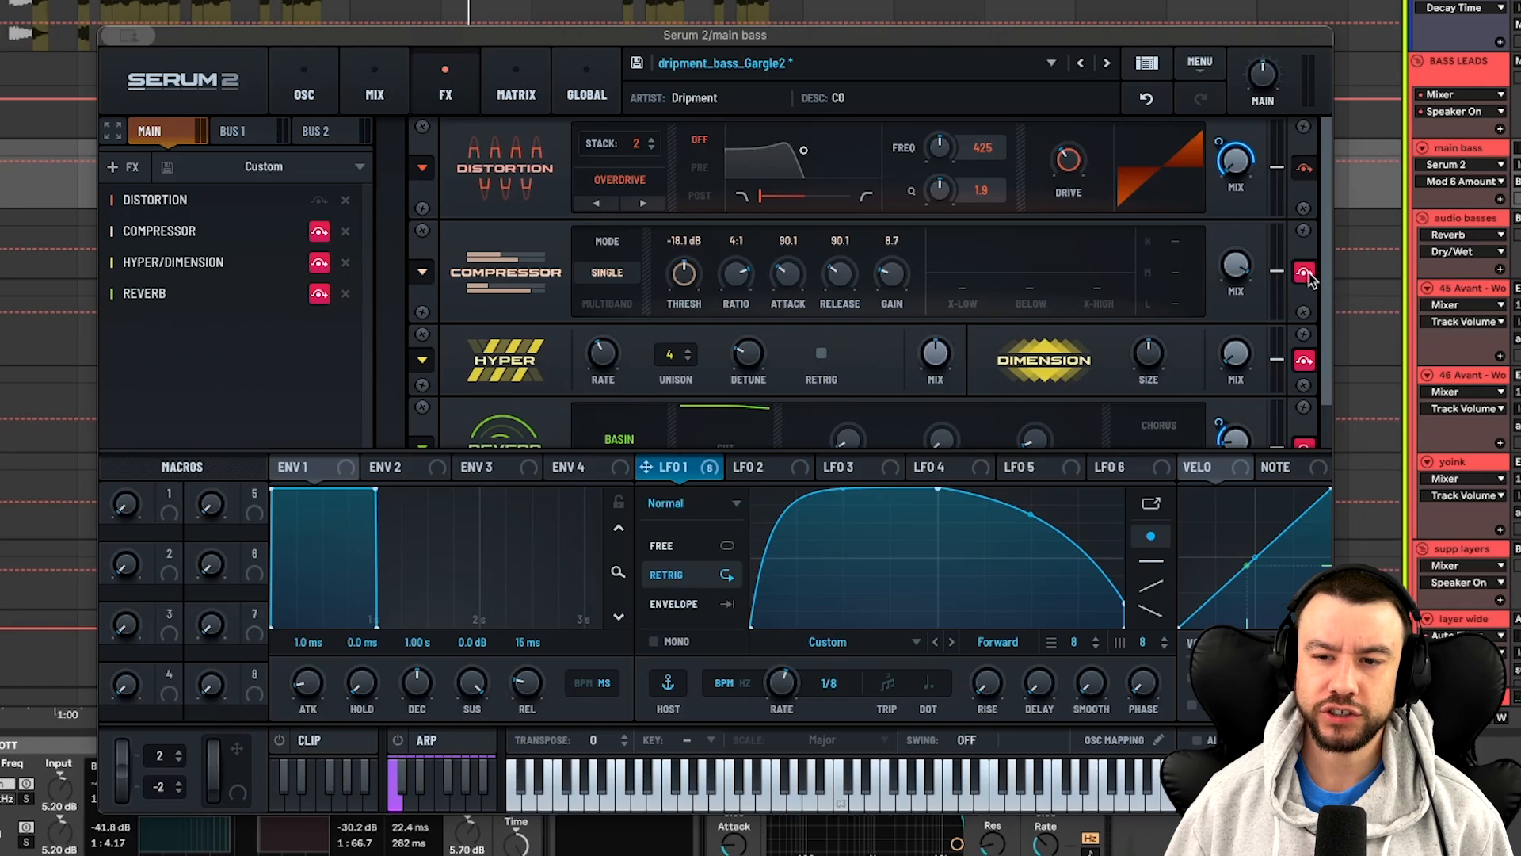
Switch on the Compressor effect, check its gain, and play the bass through it
mouse_move(887, 277)
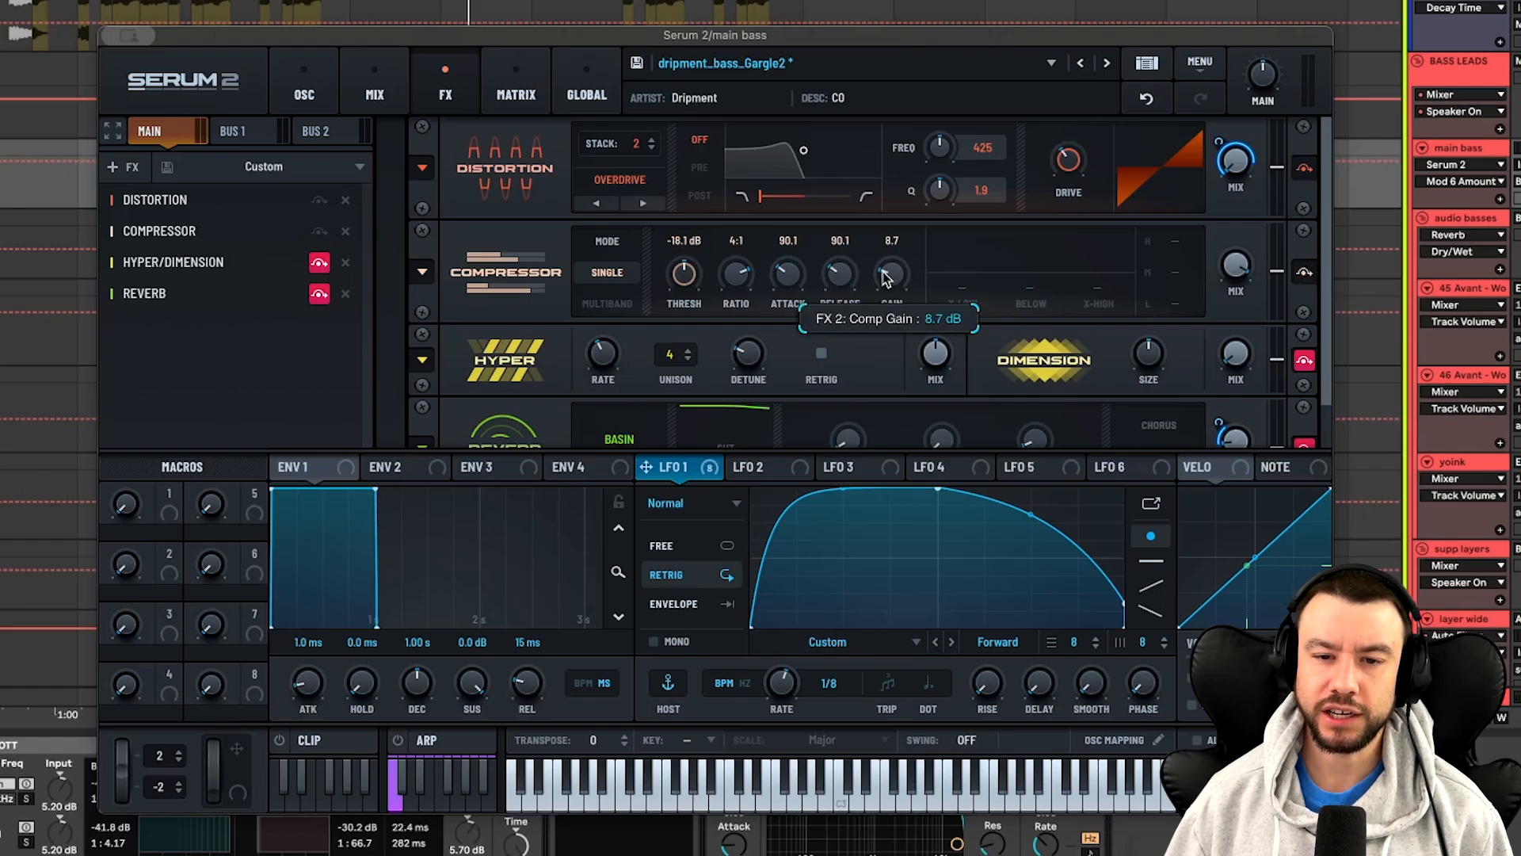
key("space")
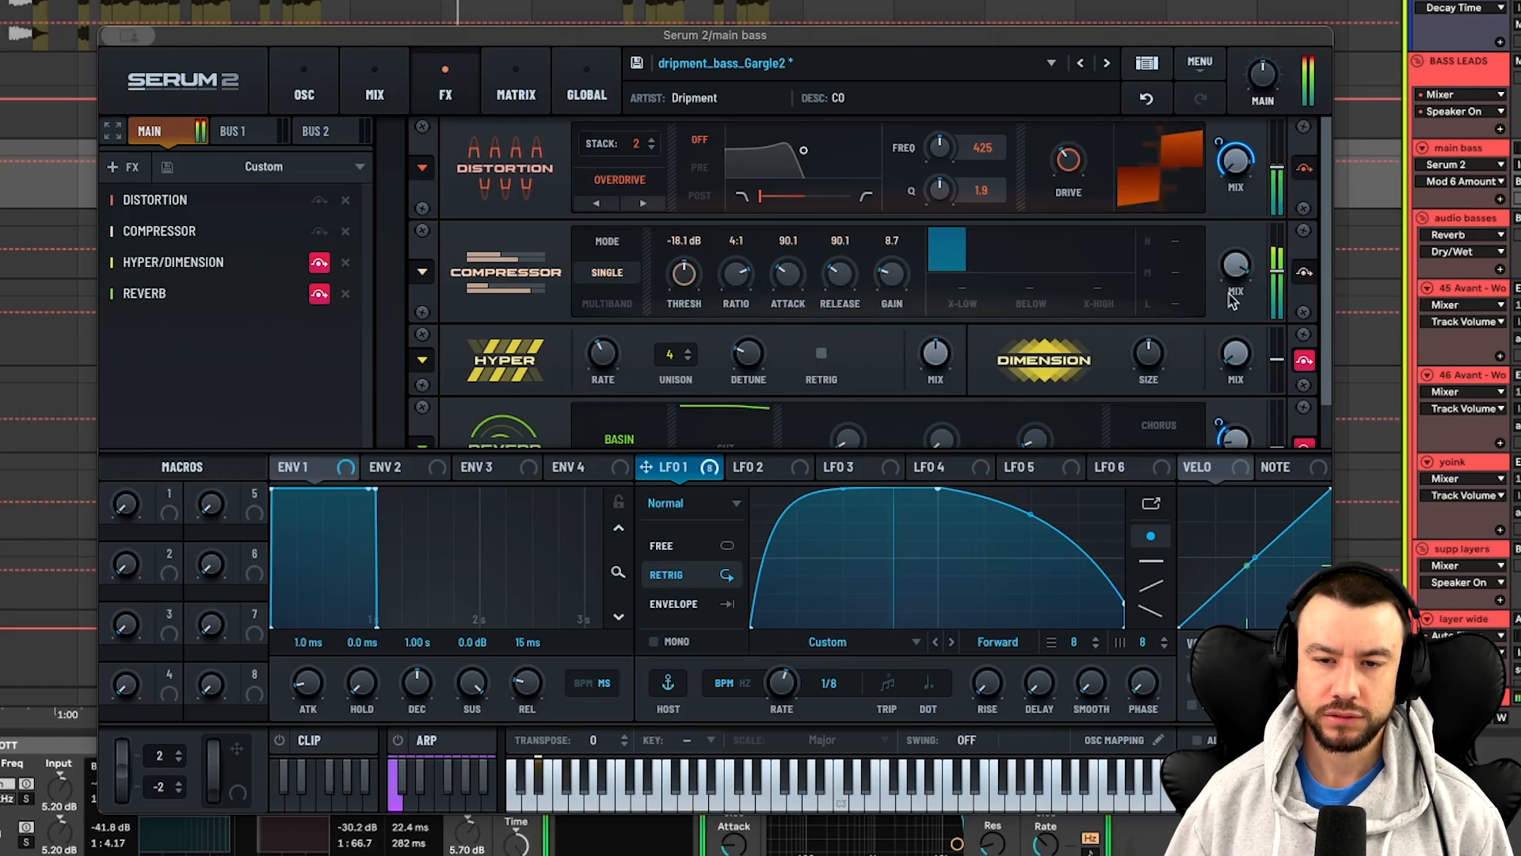
mouse_move(1327, 273)
left_mouse_down()
mouse_move(1327, 302)
mouse_move(1328, 247)
left_mouse_up()
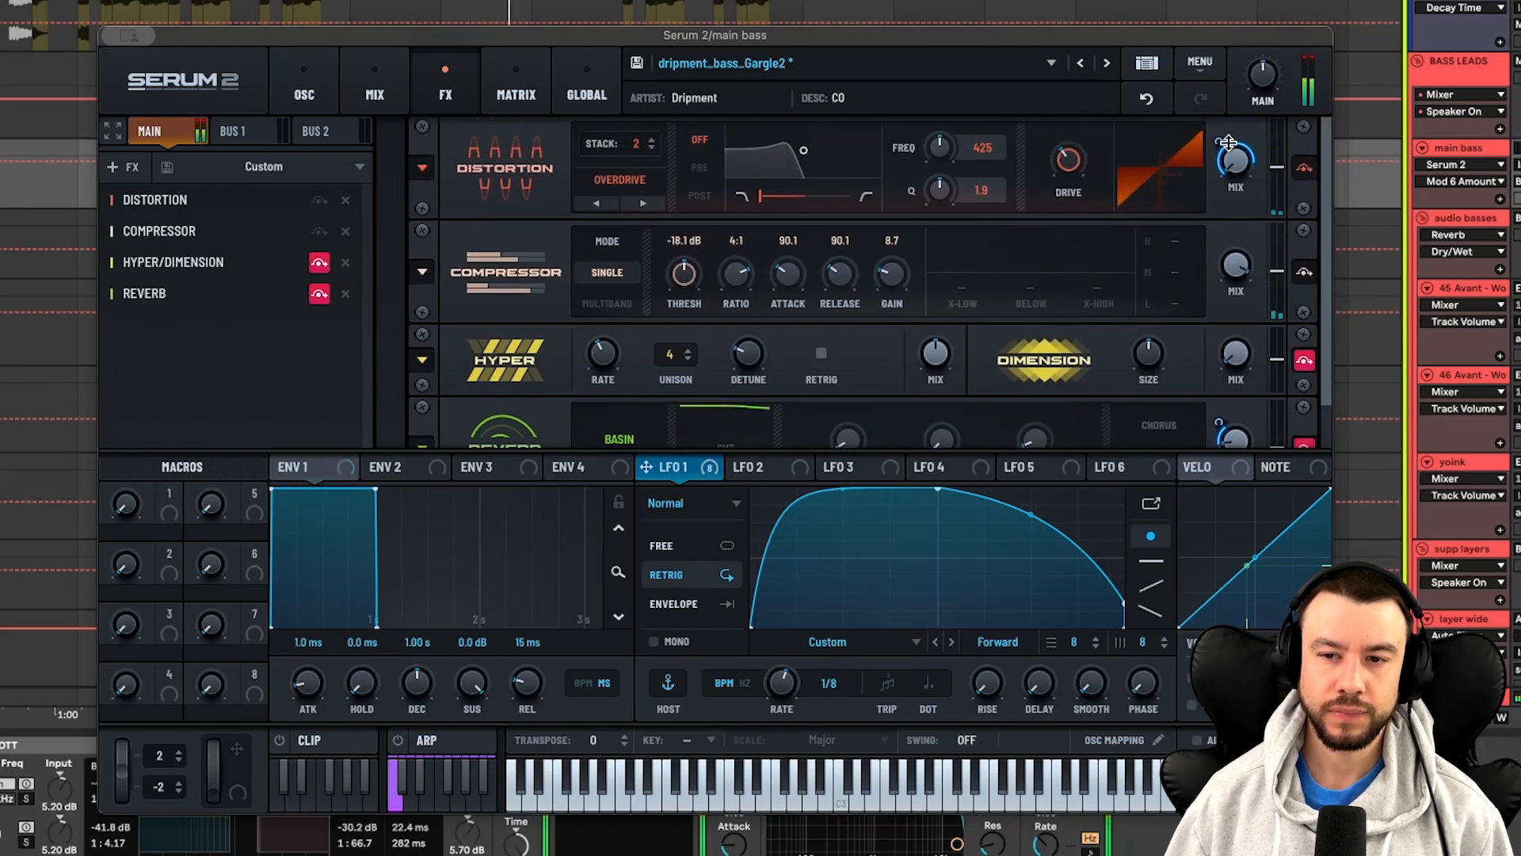
Set the LFO 1 modulation of the distortion mix to about 83% and play the bass
mouse_move(1223, 139)
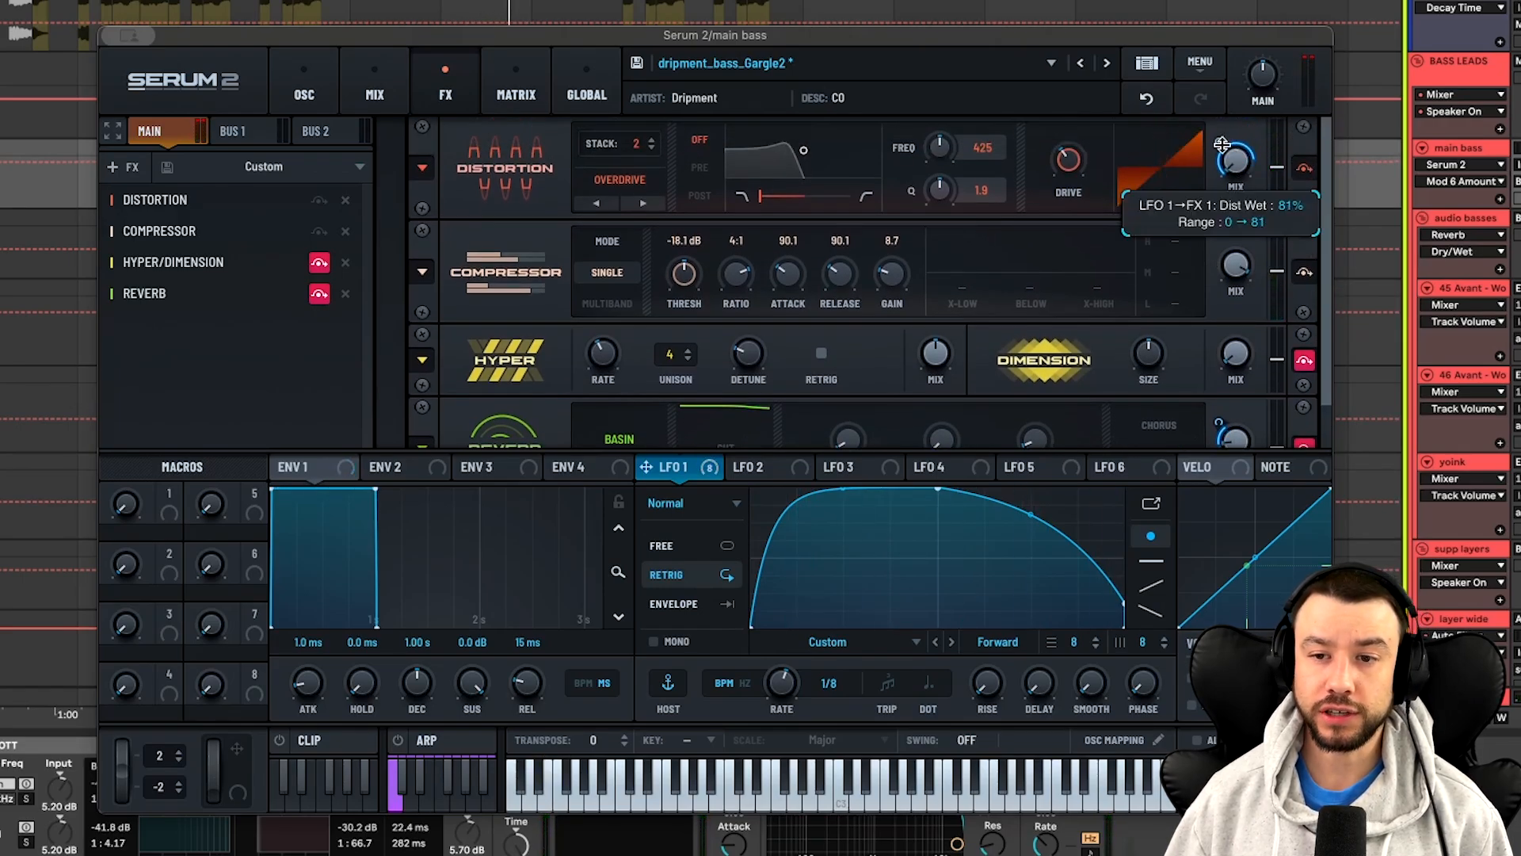
left_click_drag(1214, 188, 1228, 156)
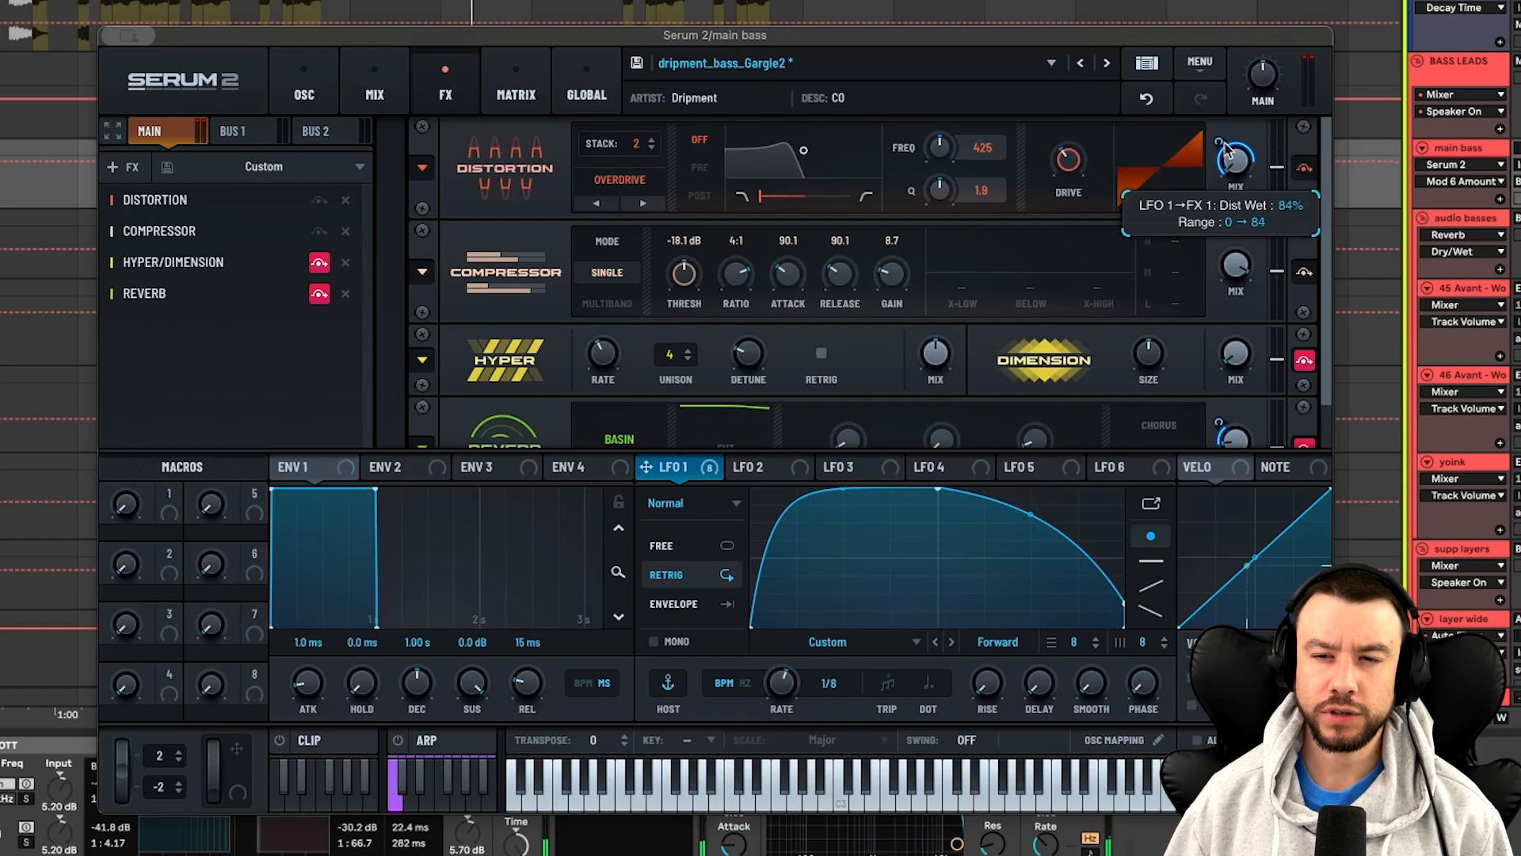
key("space")
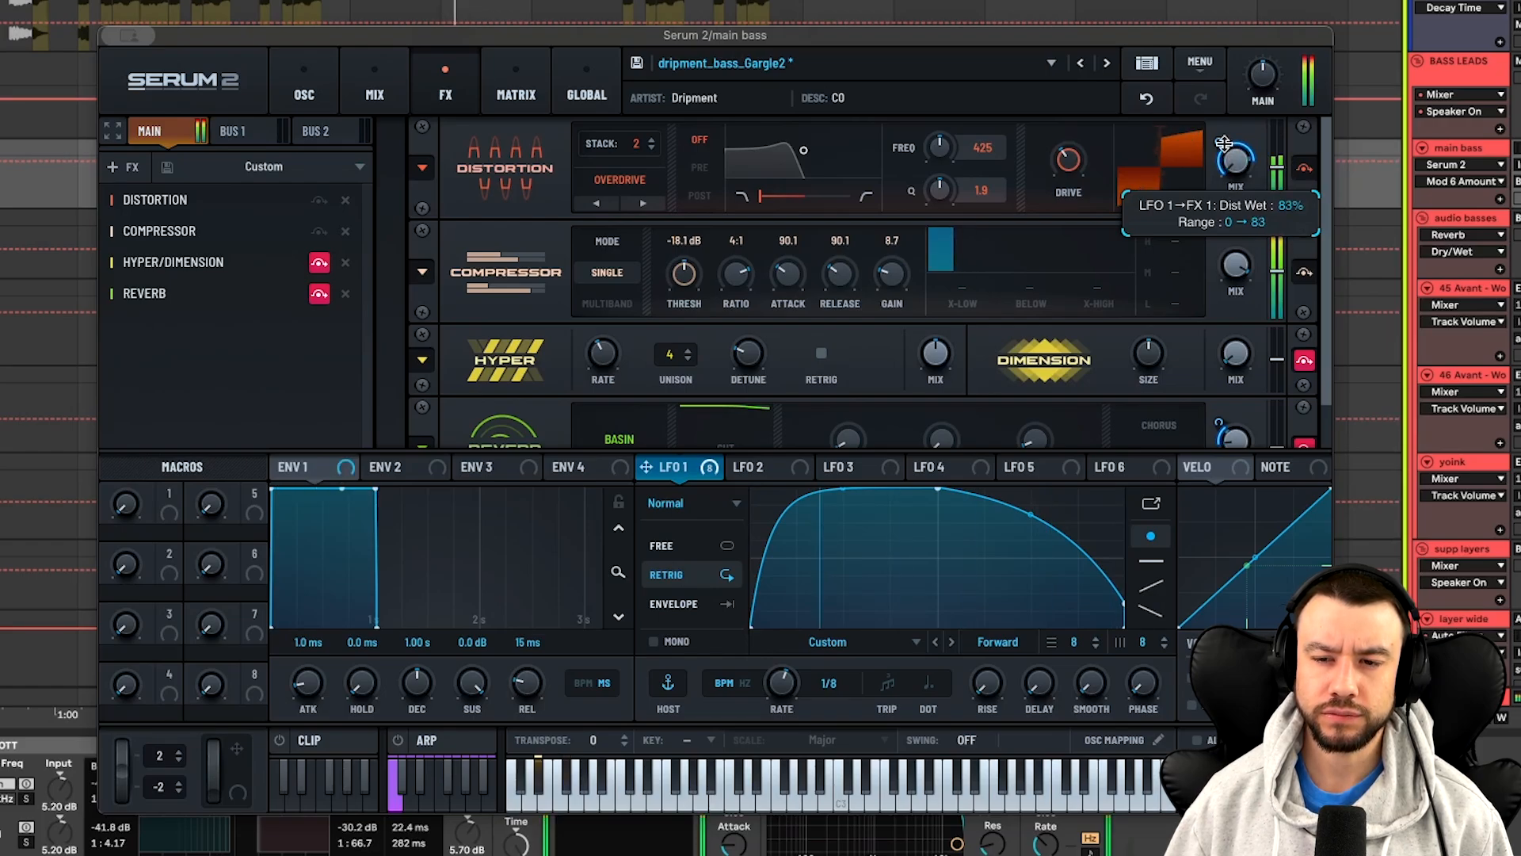
Switch on Hyper/Dimension and Reverb, comparing the bass without and with the reverb and checking the modulation on its mix
scroll(1151, 343, "down", 3)
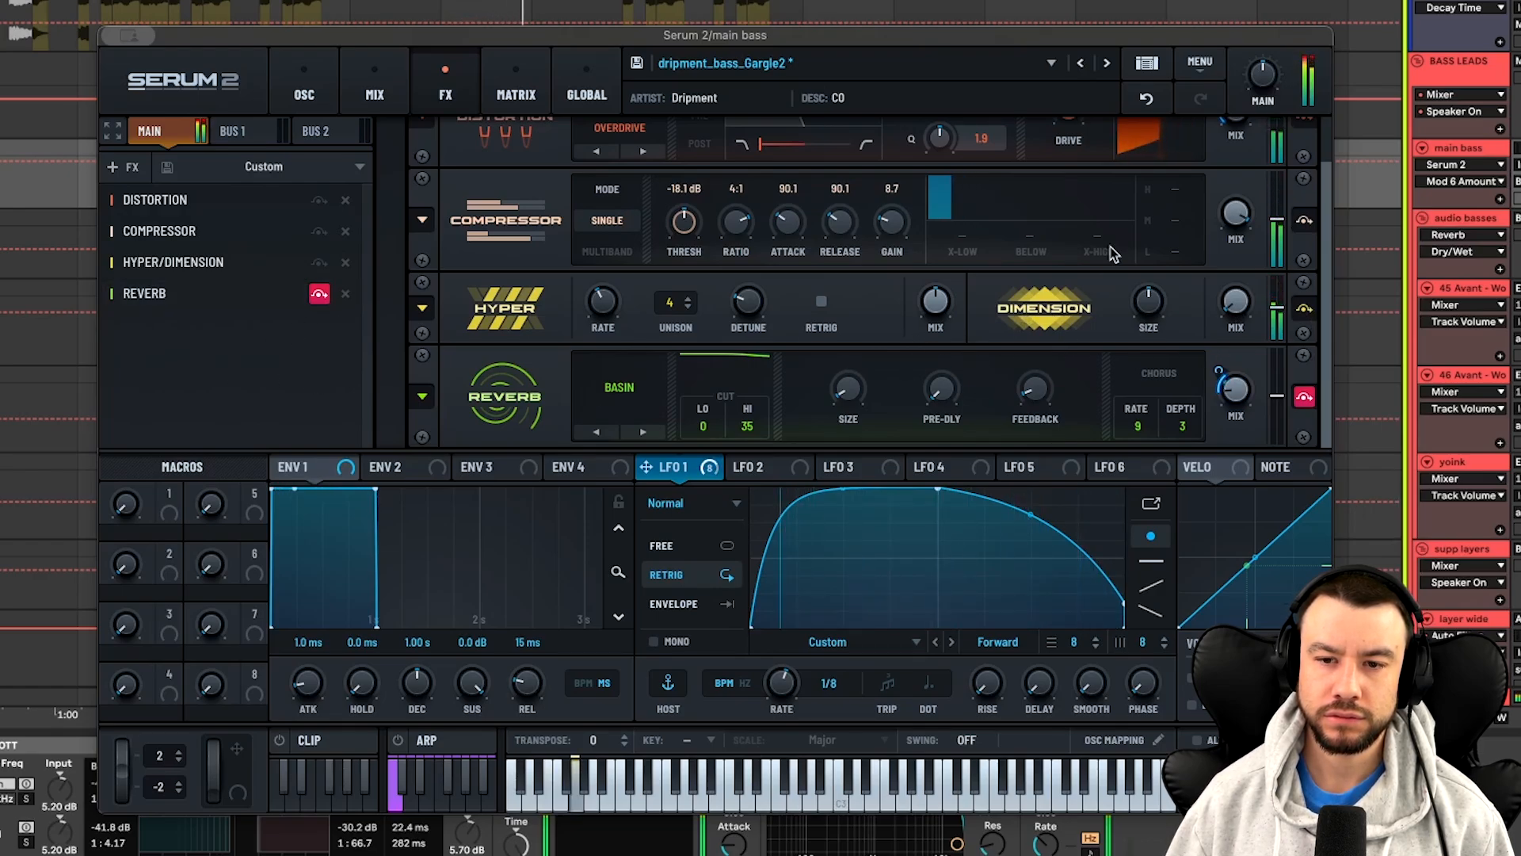
left_click(319, 293)
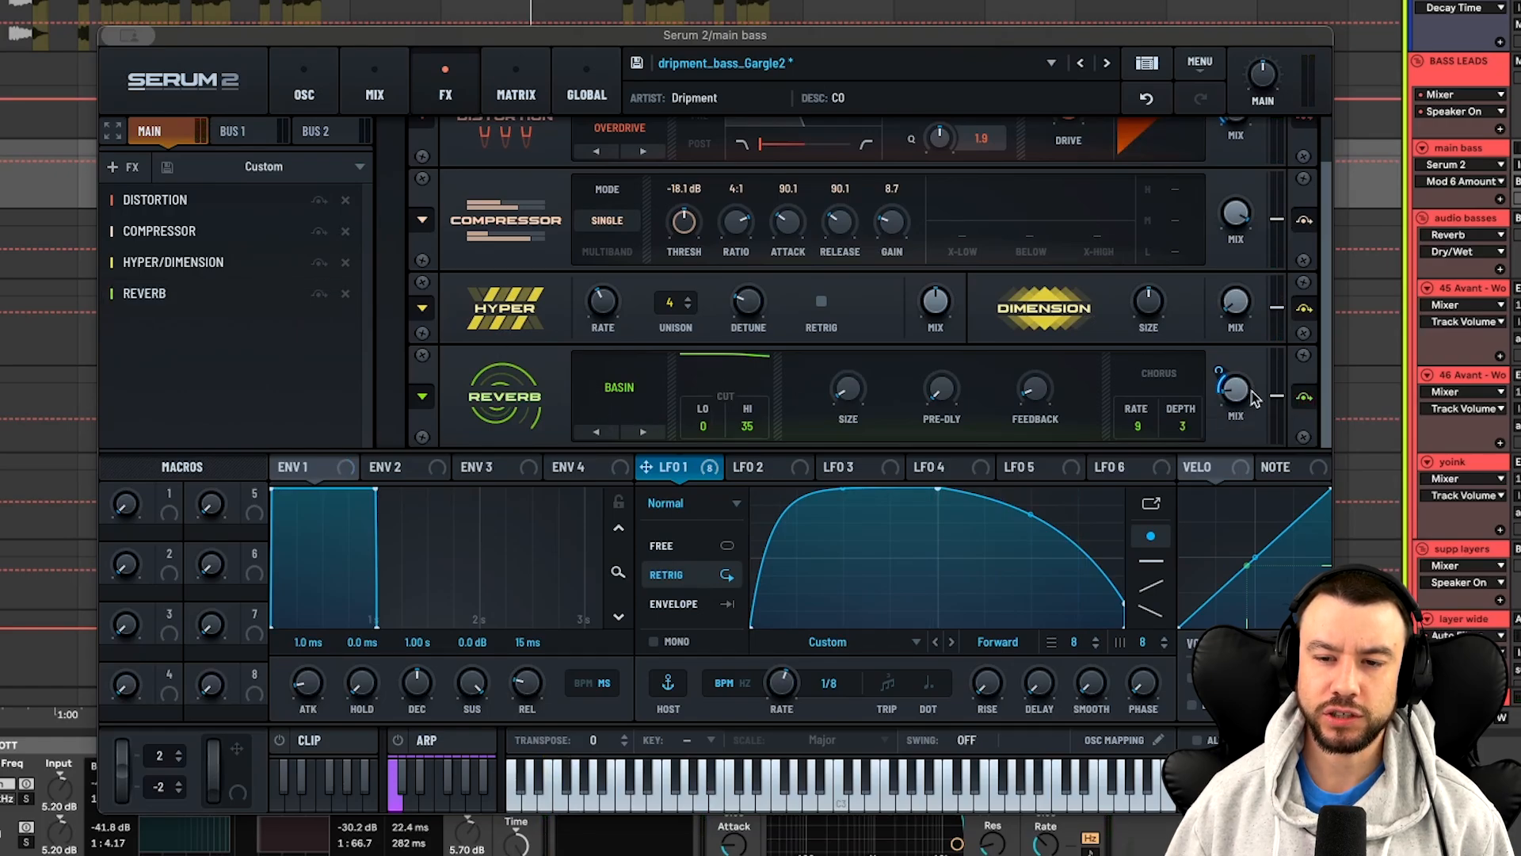
left_click(1220, 370)
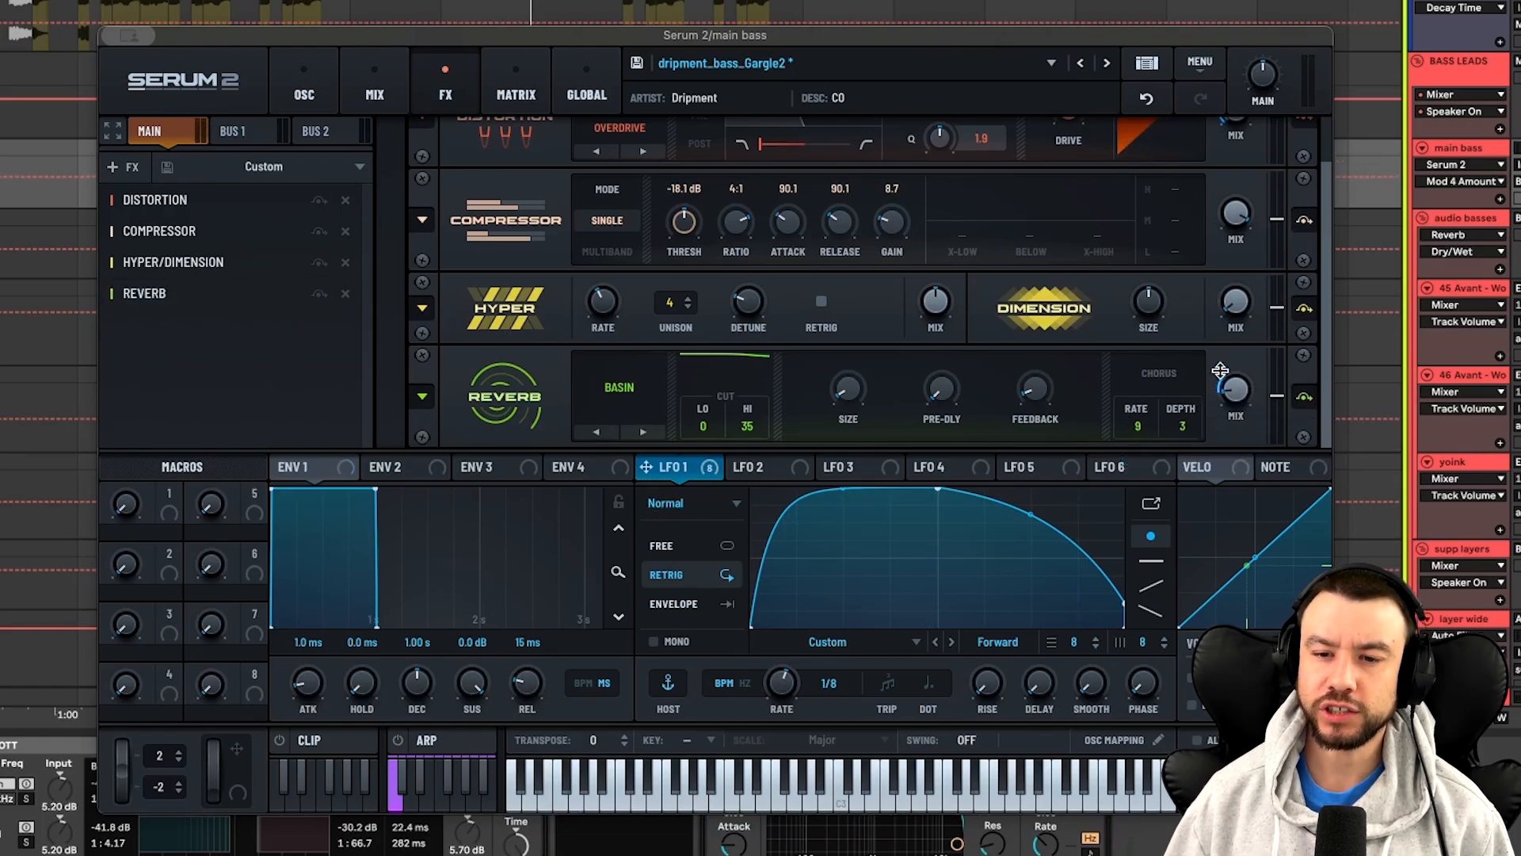
key("space")
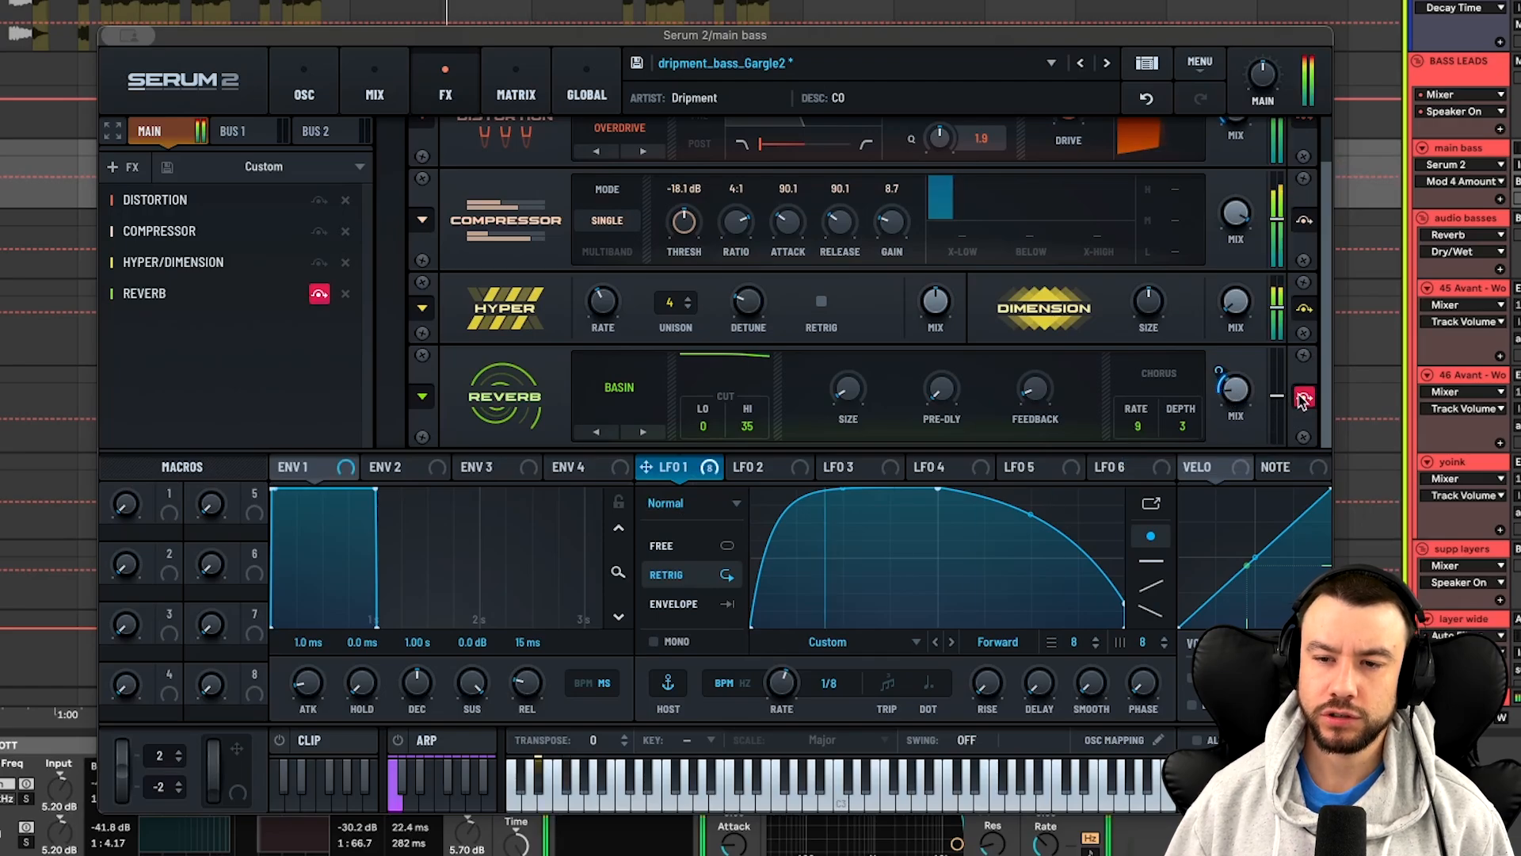
left_click(1303, 398)
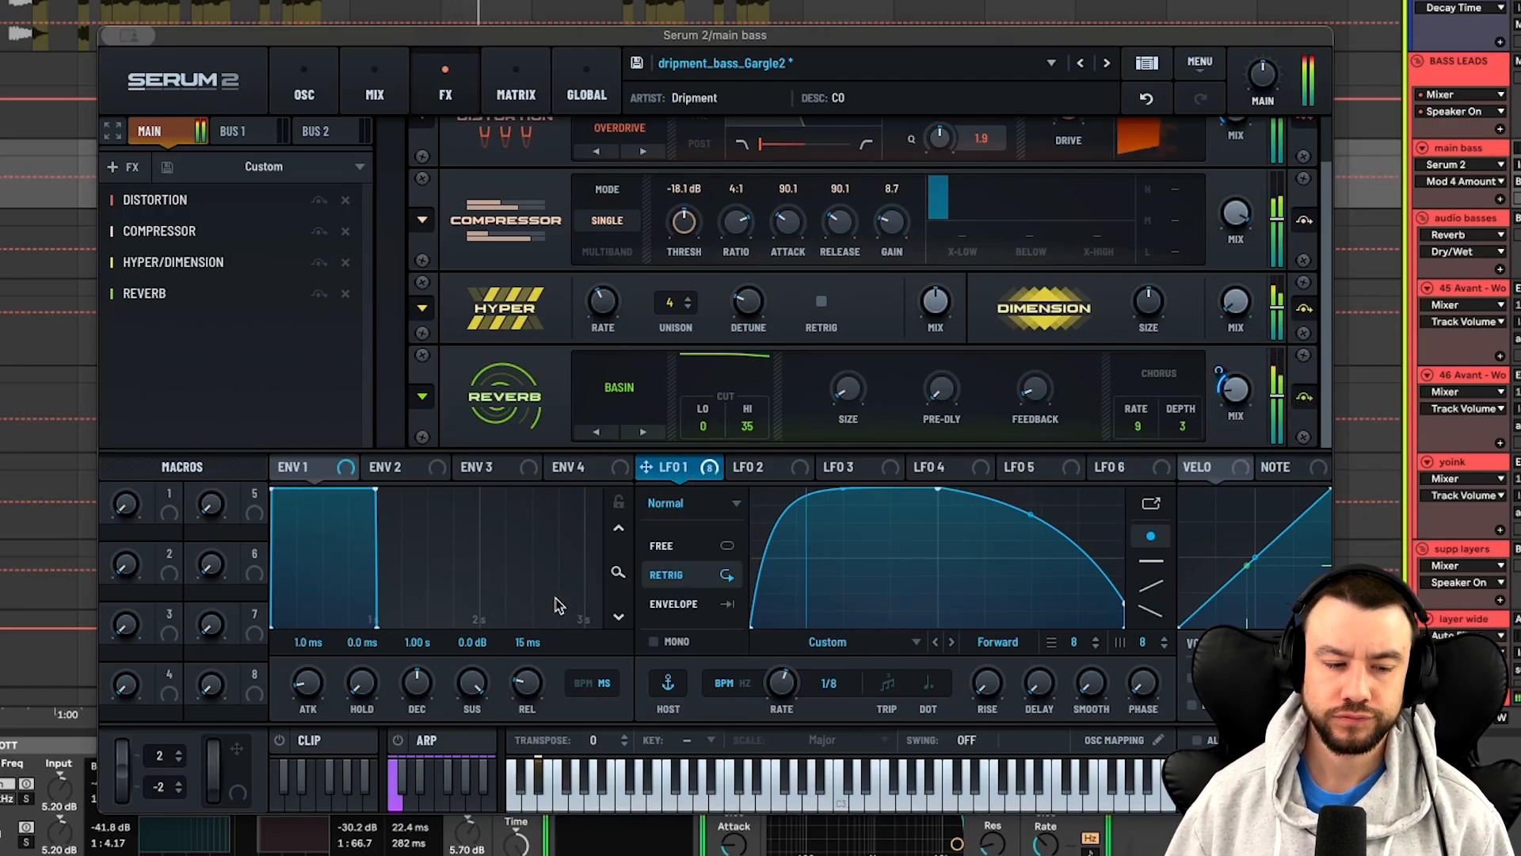
key("space")
mouse_move(849, 396)
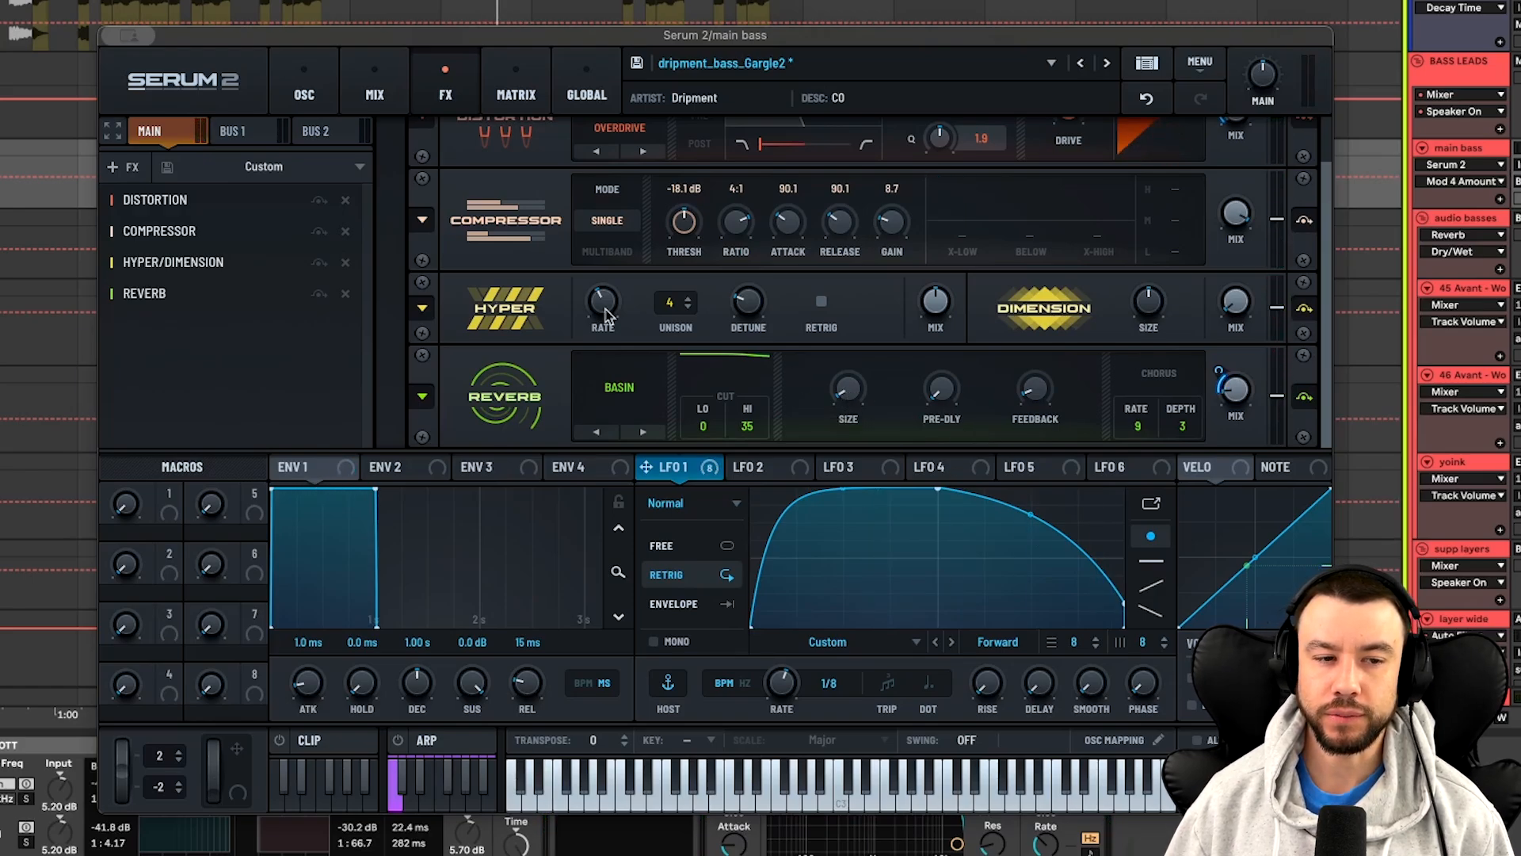
Solo the main bass track, switch on its OTT, and point out the OTT's time and output settings
key("space")
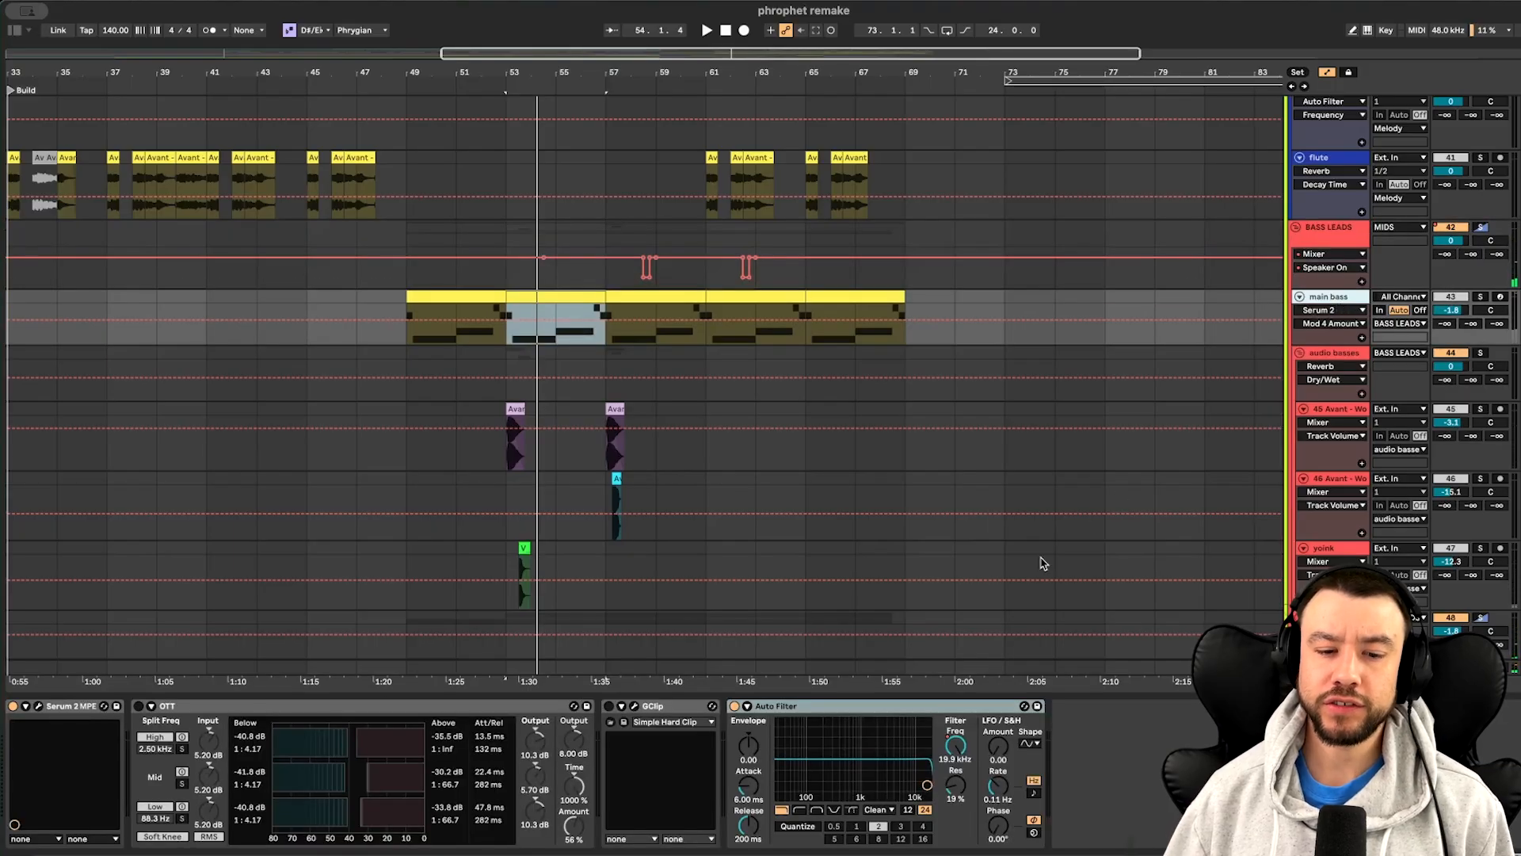
key("space")
left_click(1479, 298)
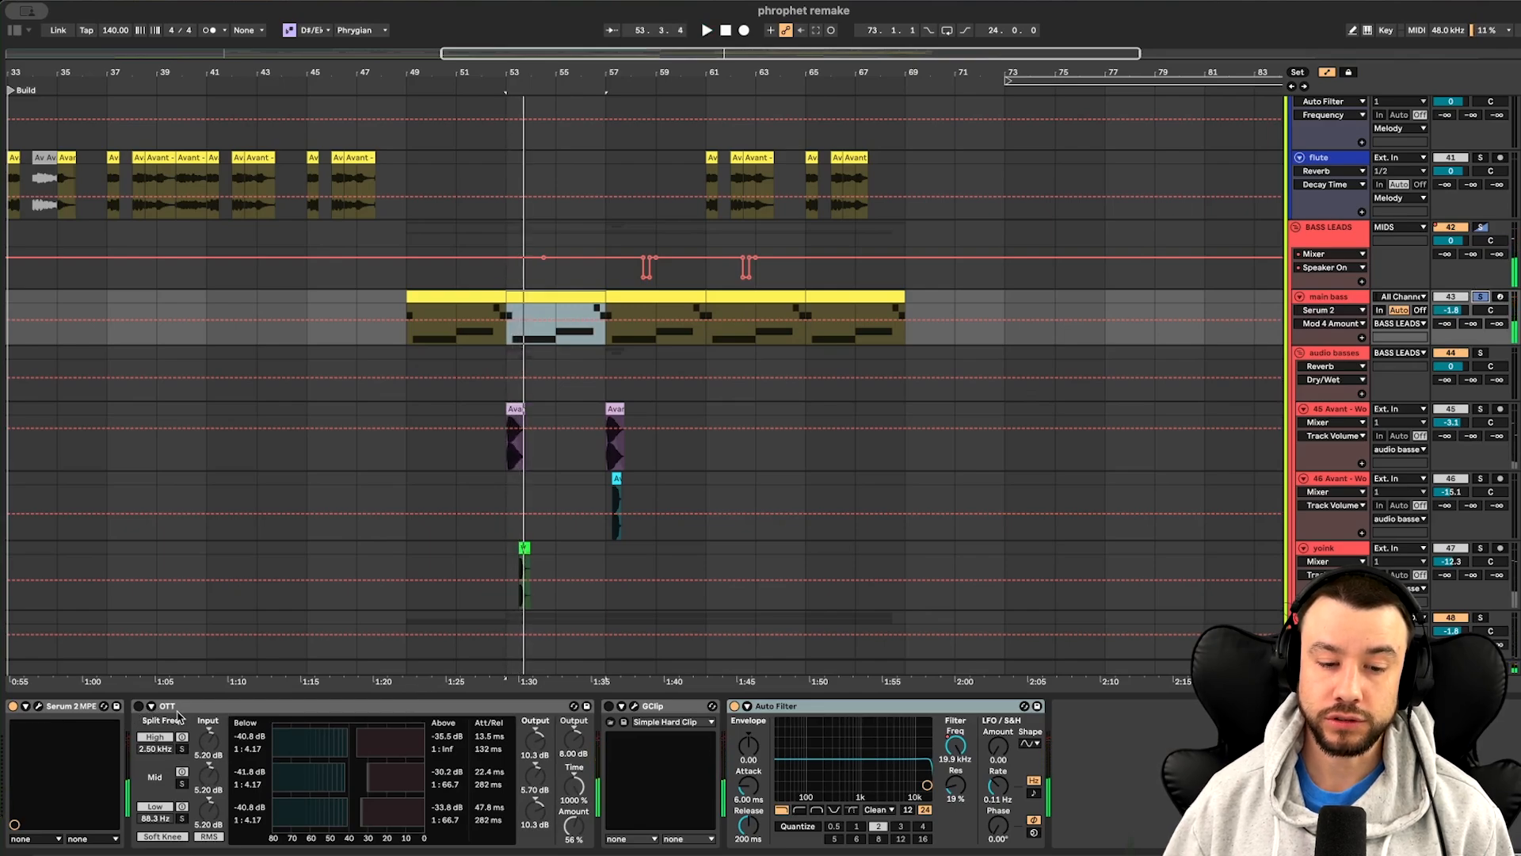
left_click(137, 707)
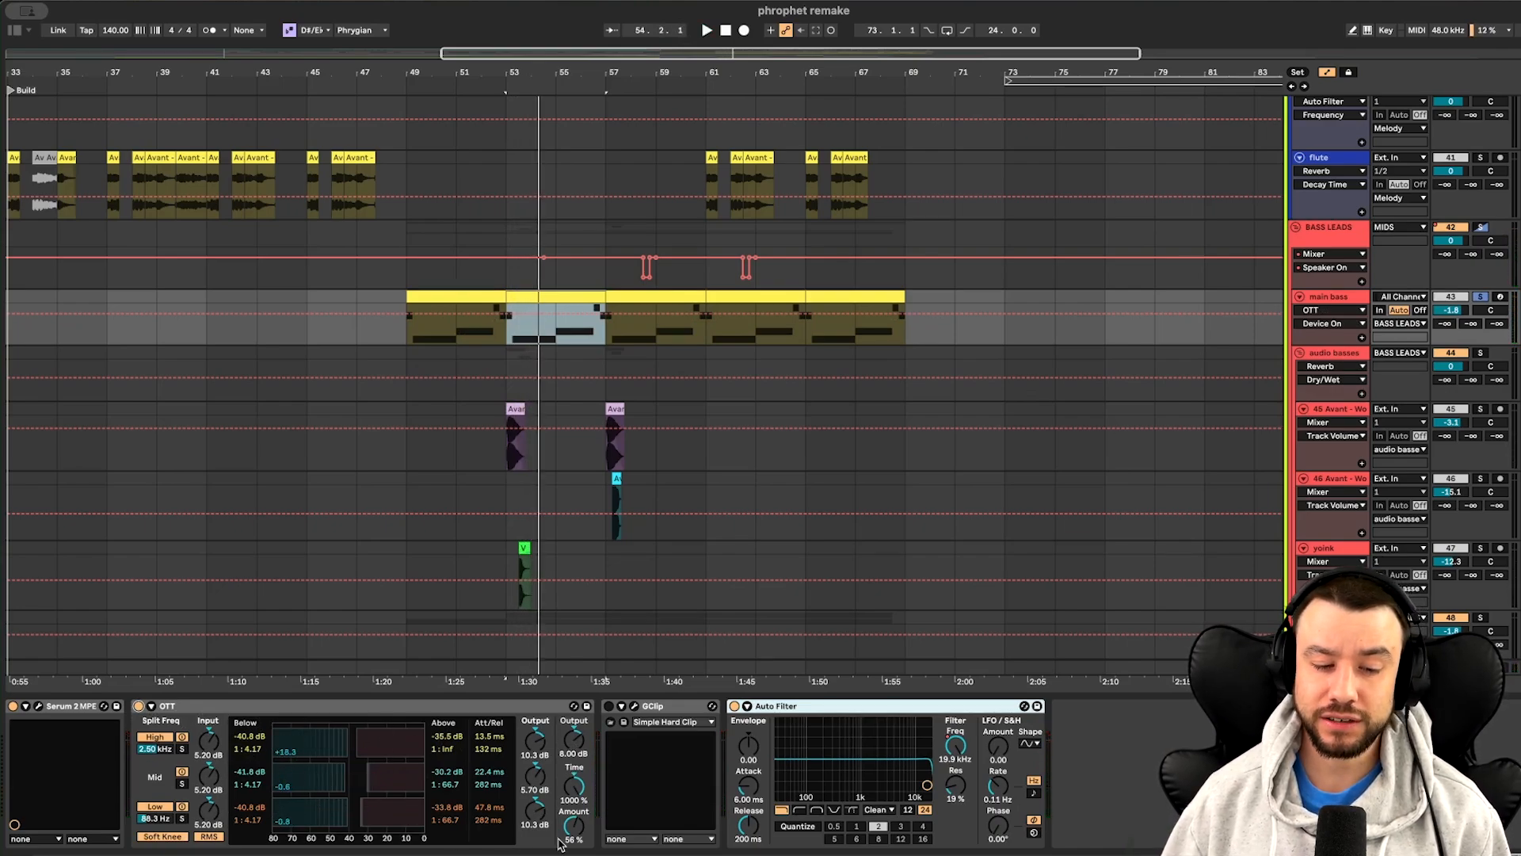
left_click(573, 786)
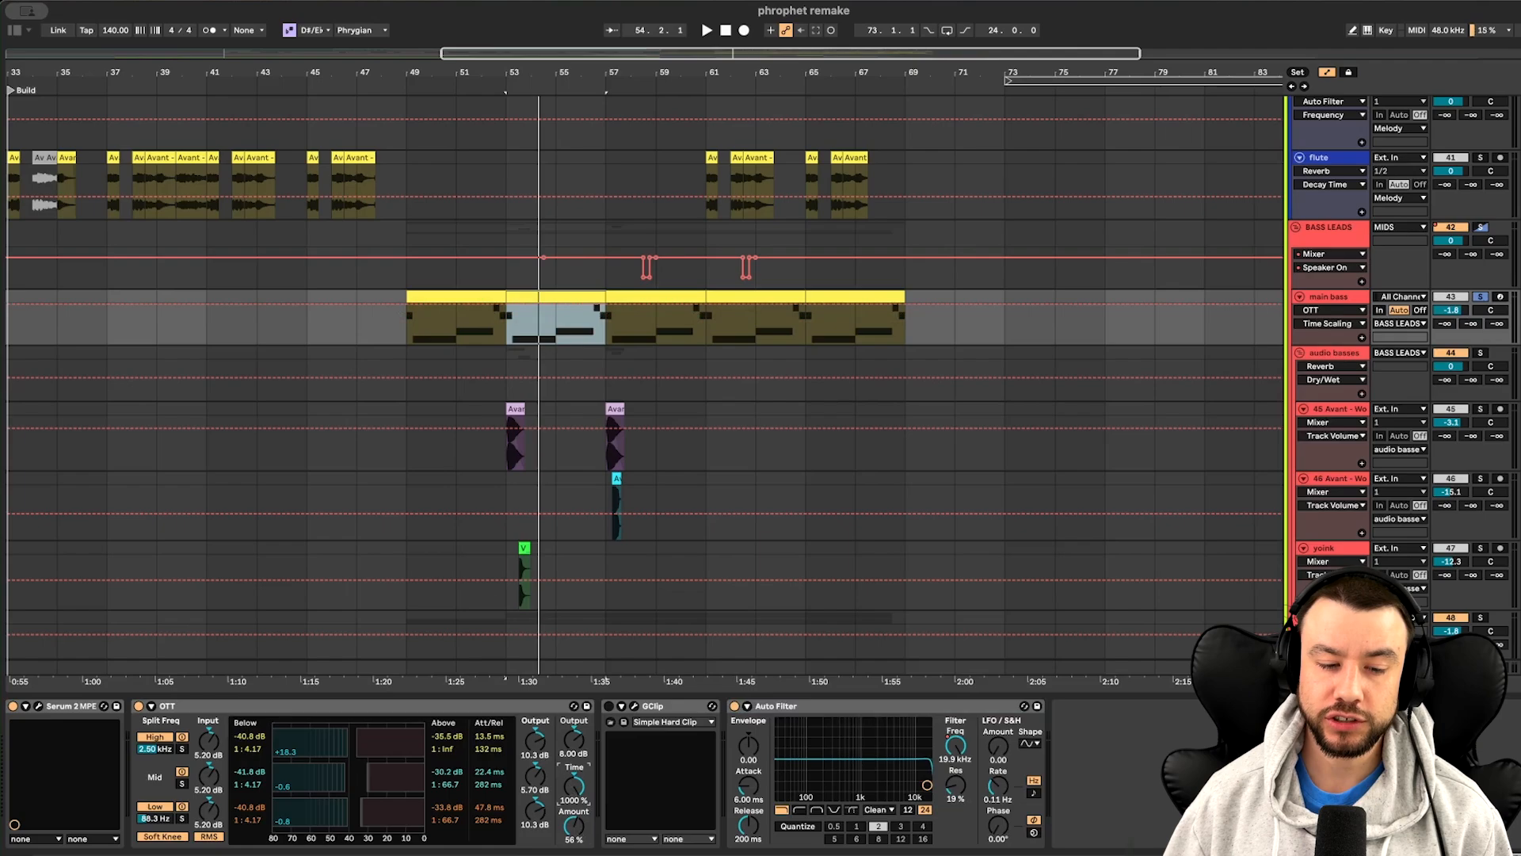
left_click(577, 751)
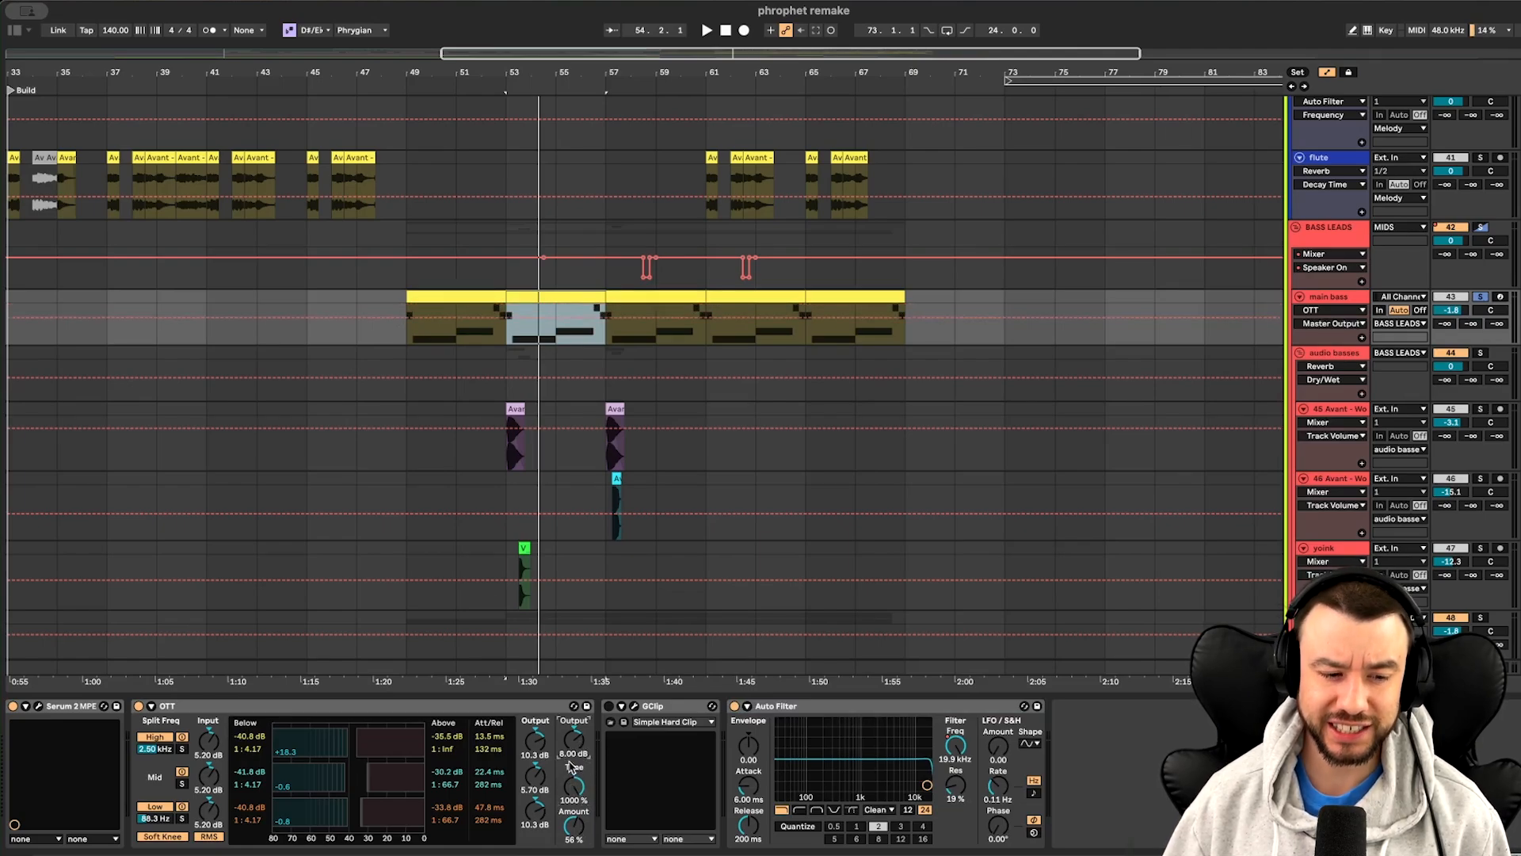
Play the soloed main bass and compare it with OTT off and on
key("space")
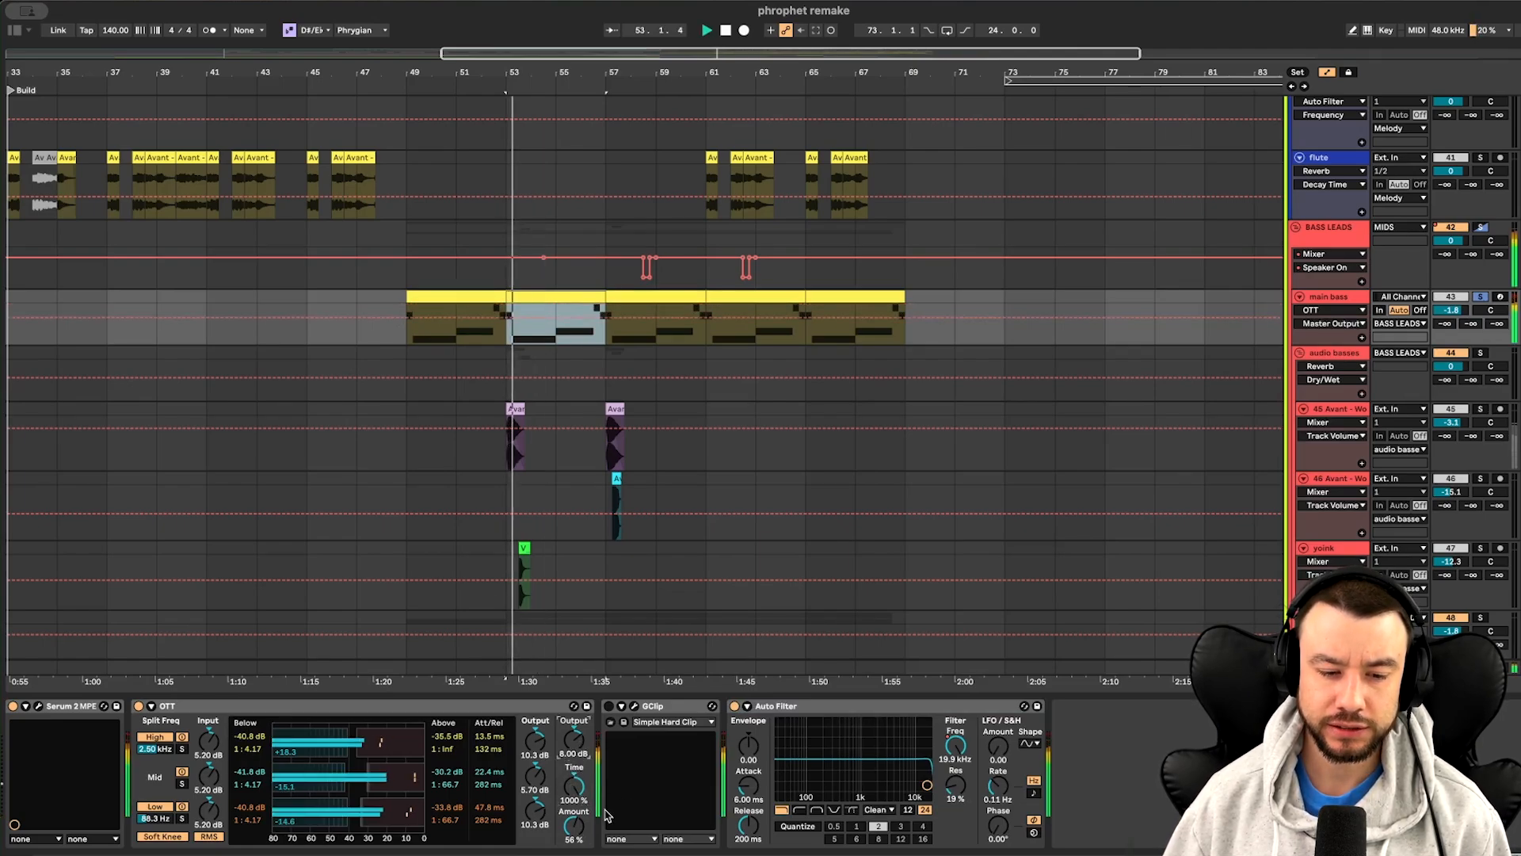
left_click(139, 706)
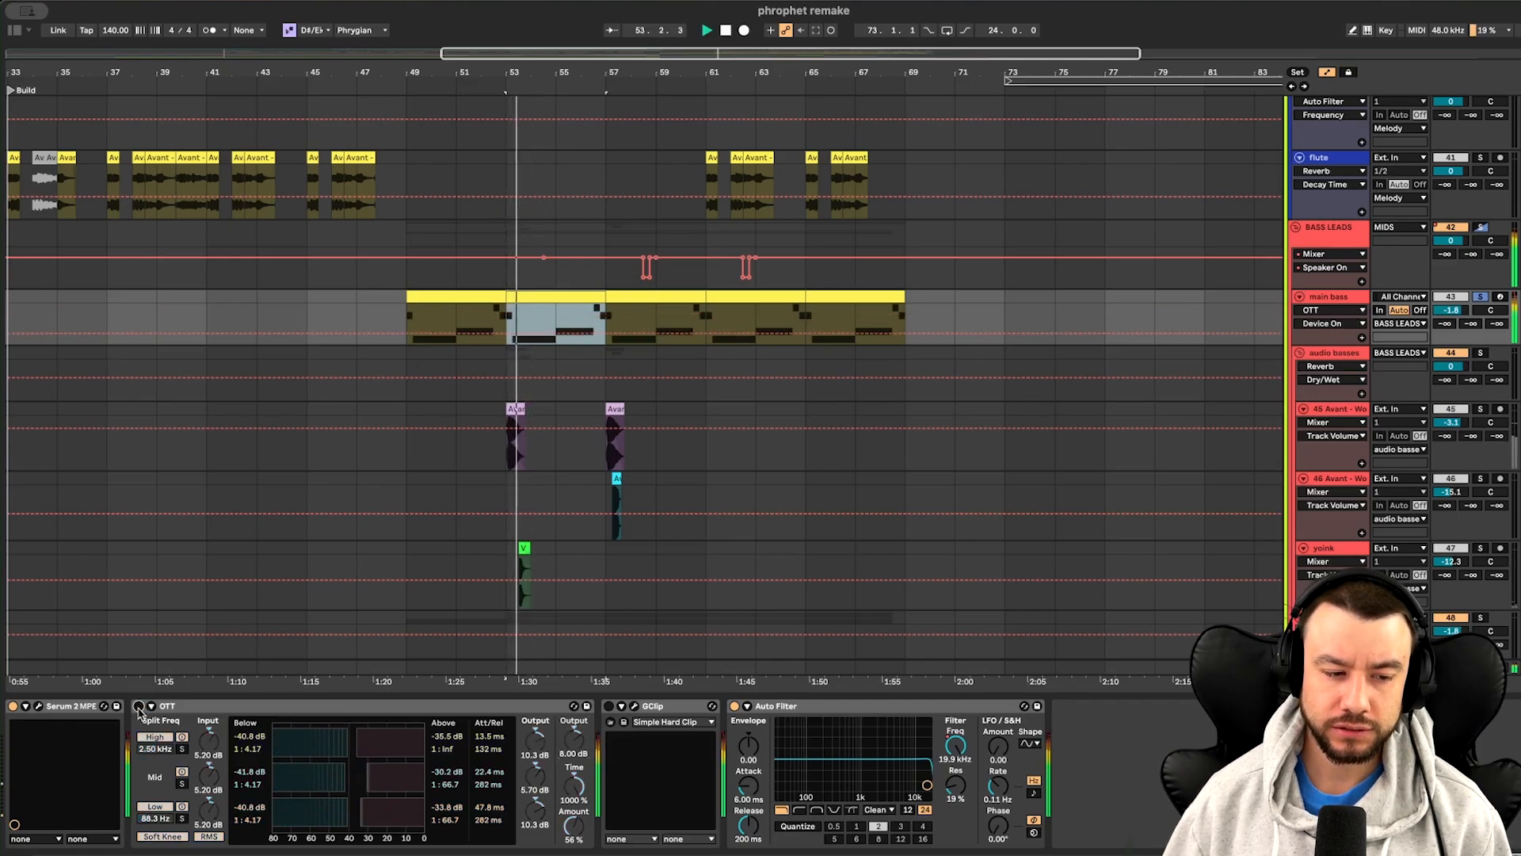
left_click(139, 706)
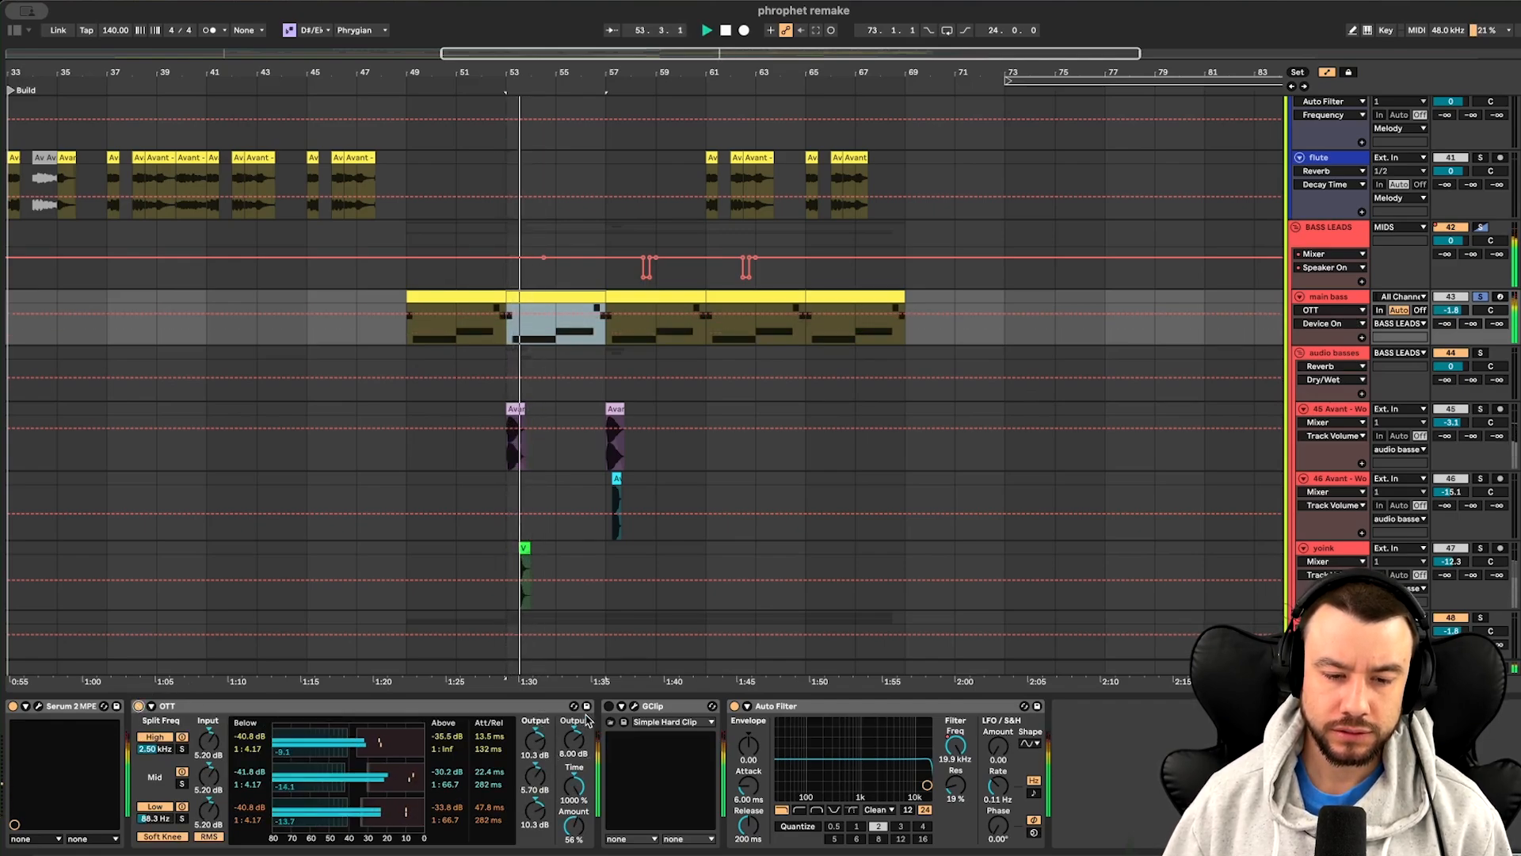
Switch on GClip on the main bass, view its clipping settings, and resume playback
left_click(608, 707)
left_click(634, 707)
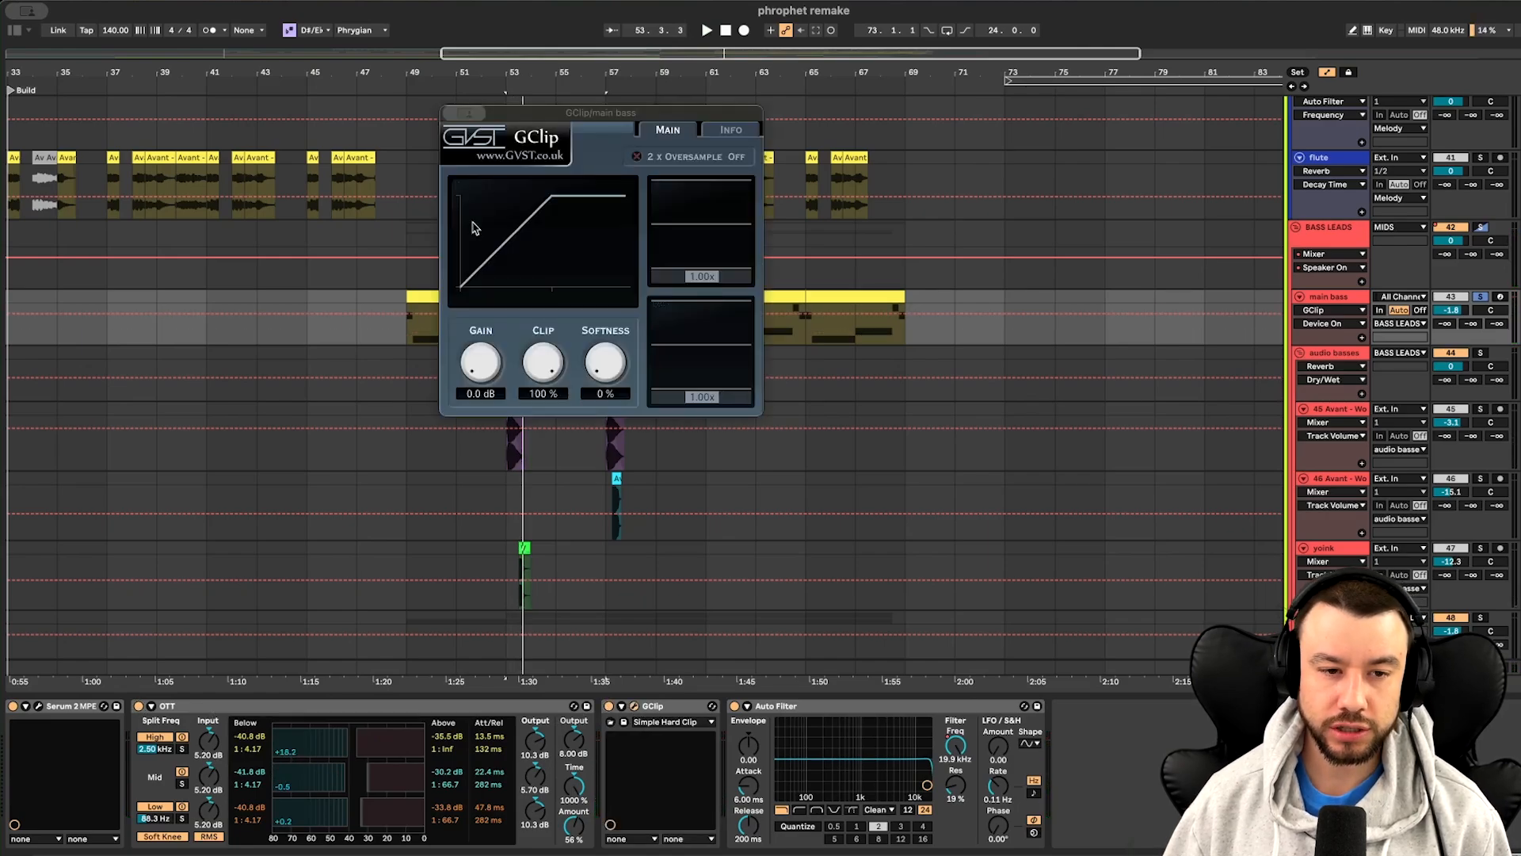
left_click(458, 114)
key("space")
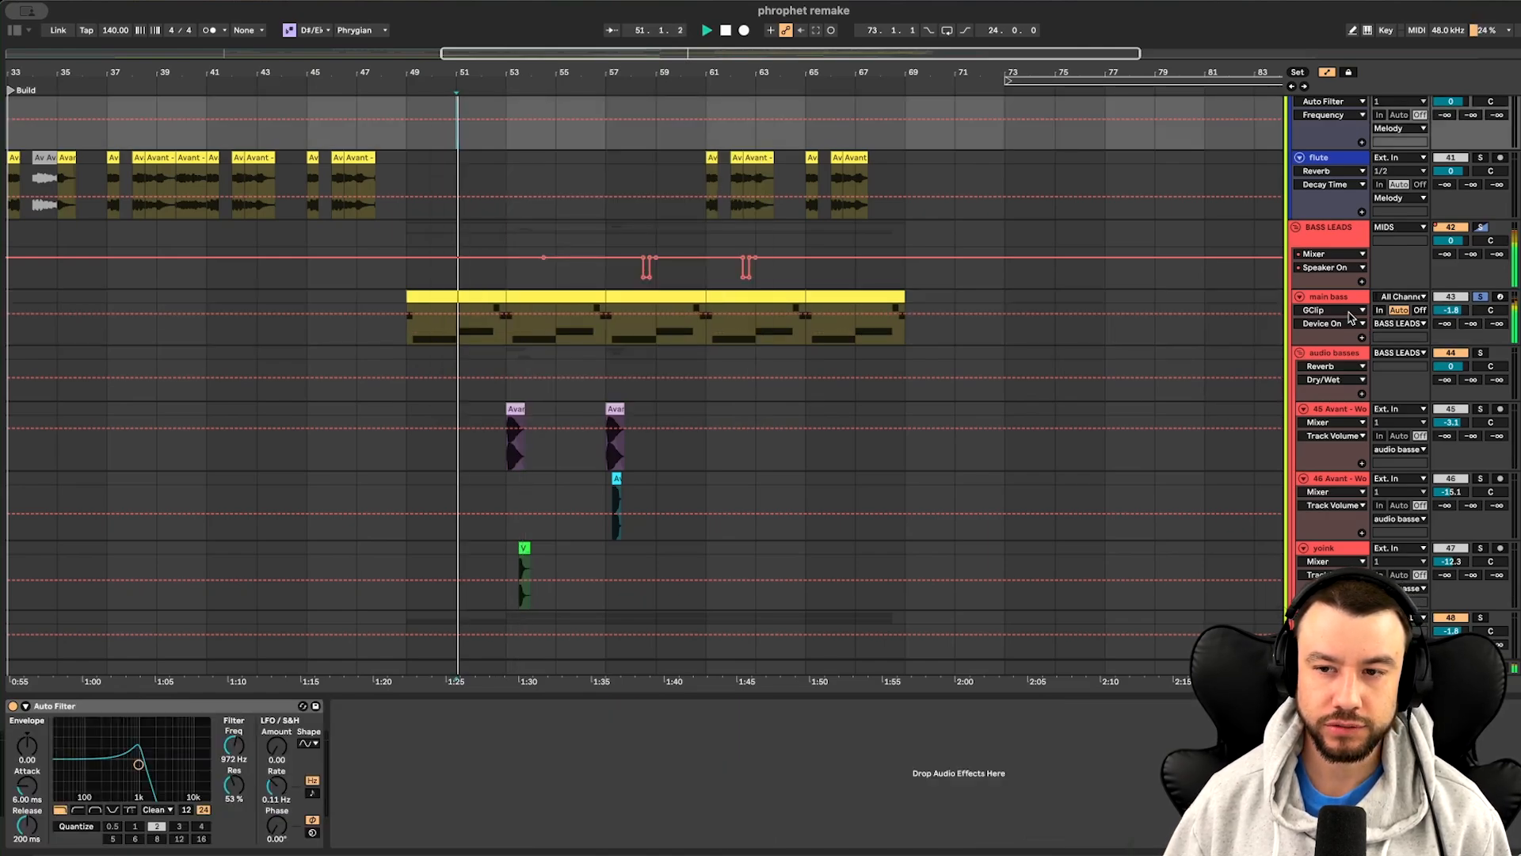
Show the automation of the Auto Filter frequency on the main bass track
left_click(1330, 233)
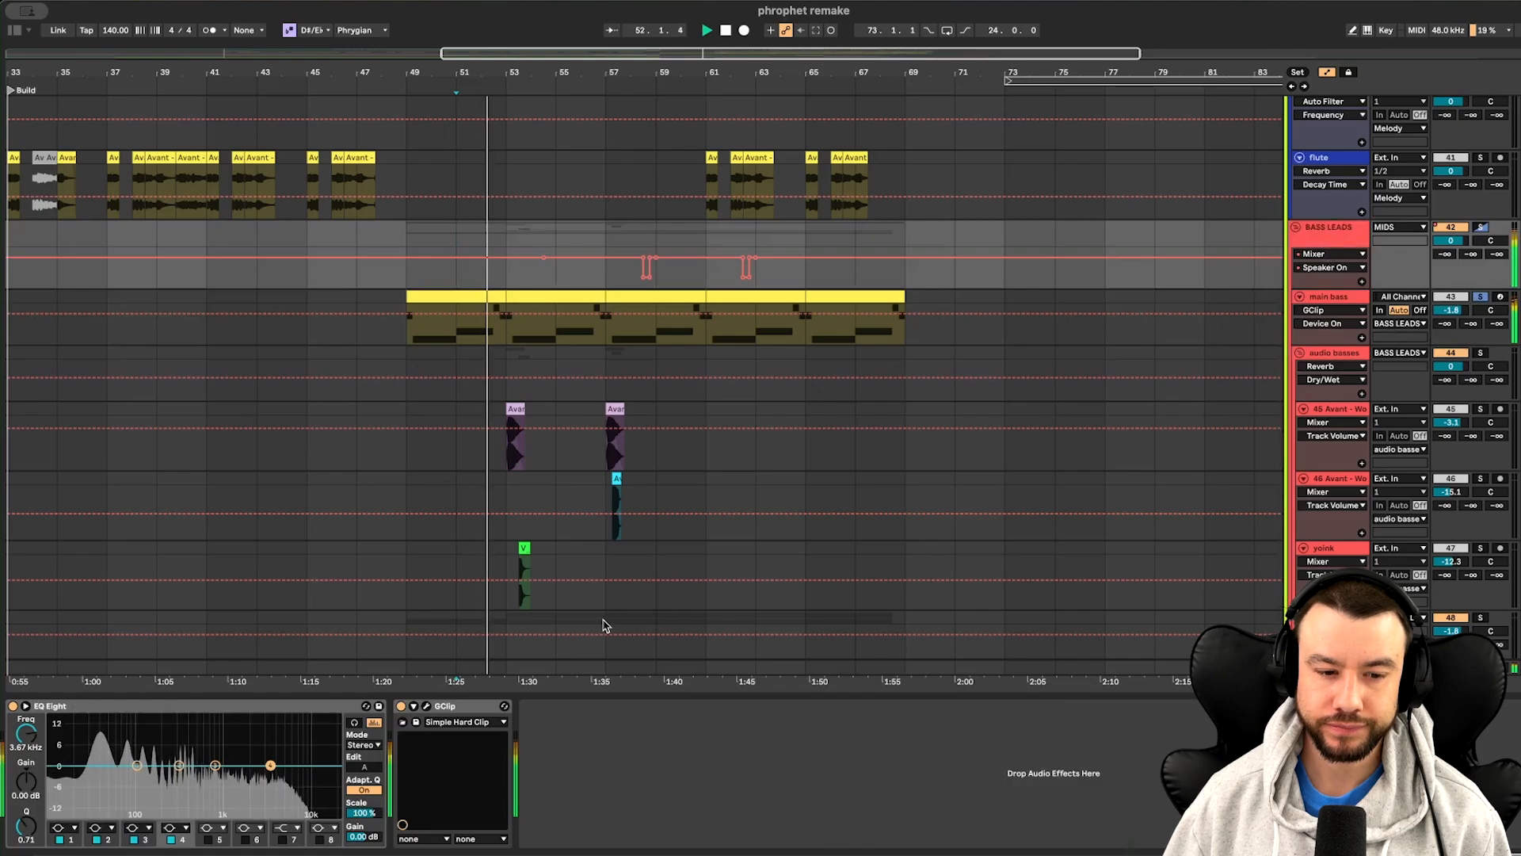
key("Down")
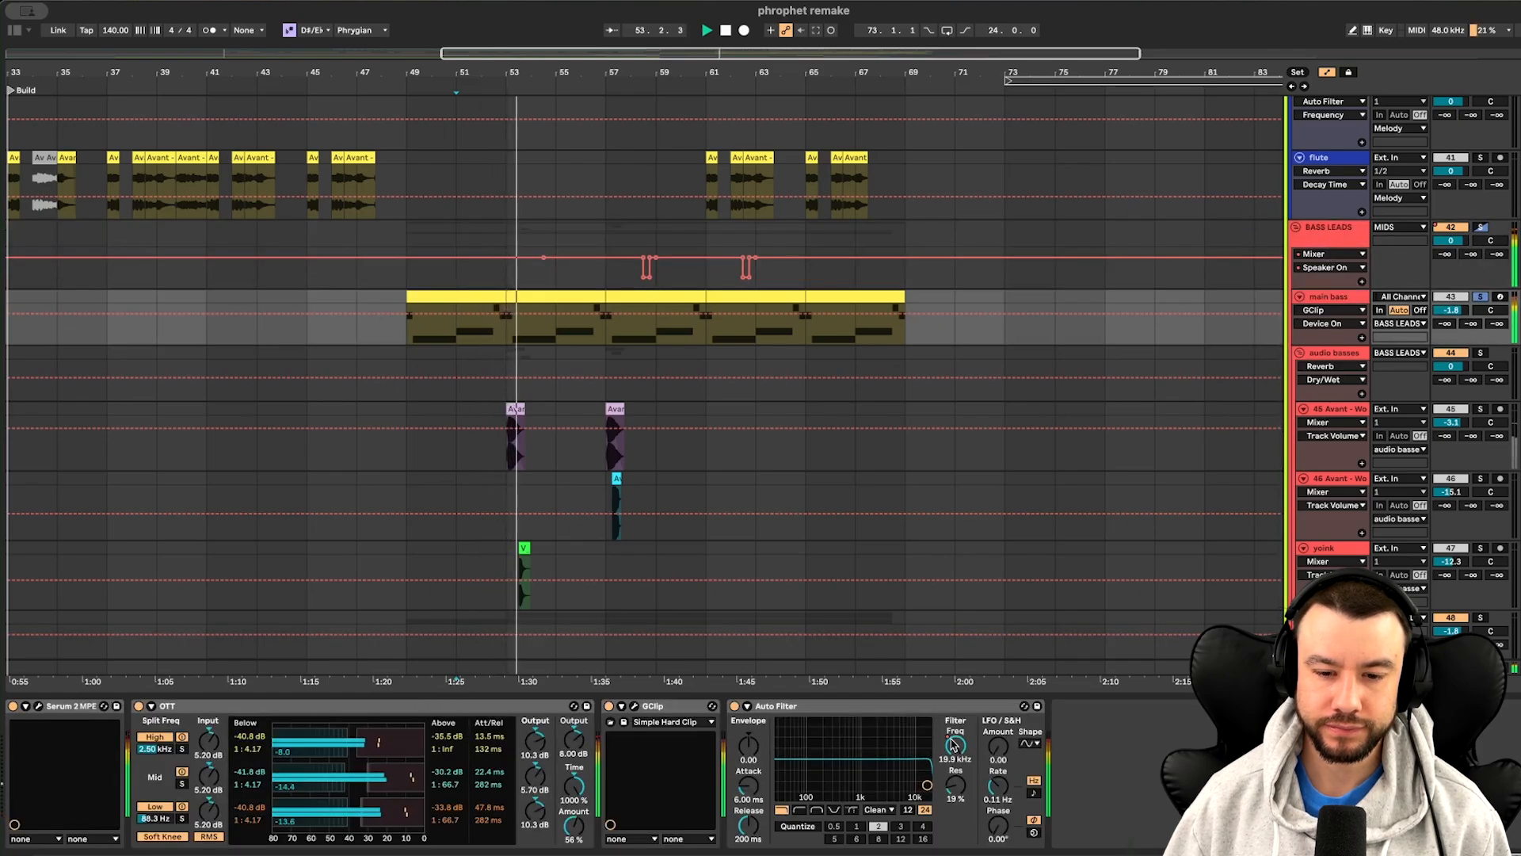
right_click(956, 747)
left_click(983, 604)
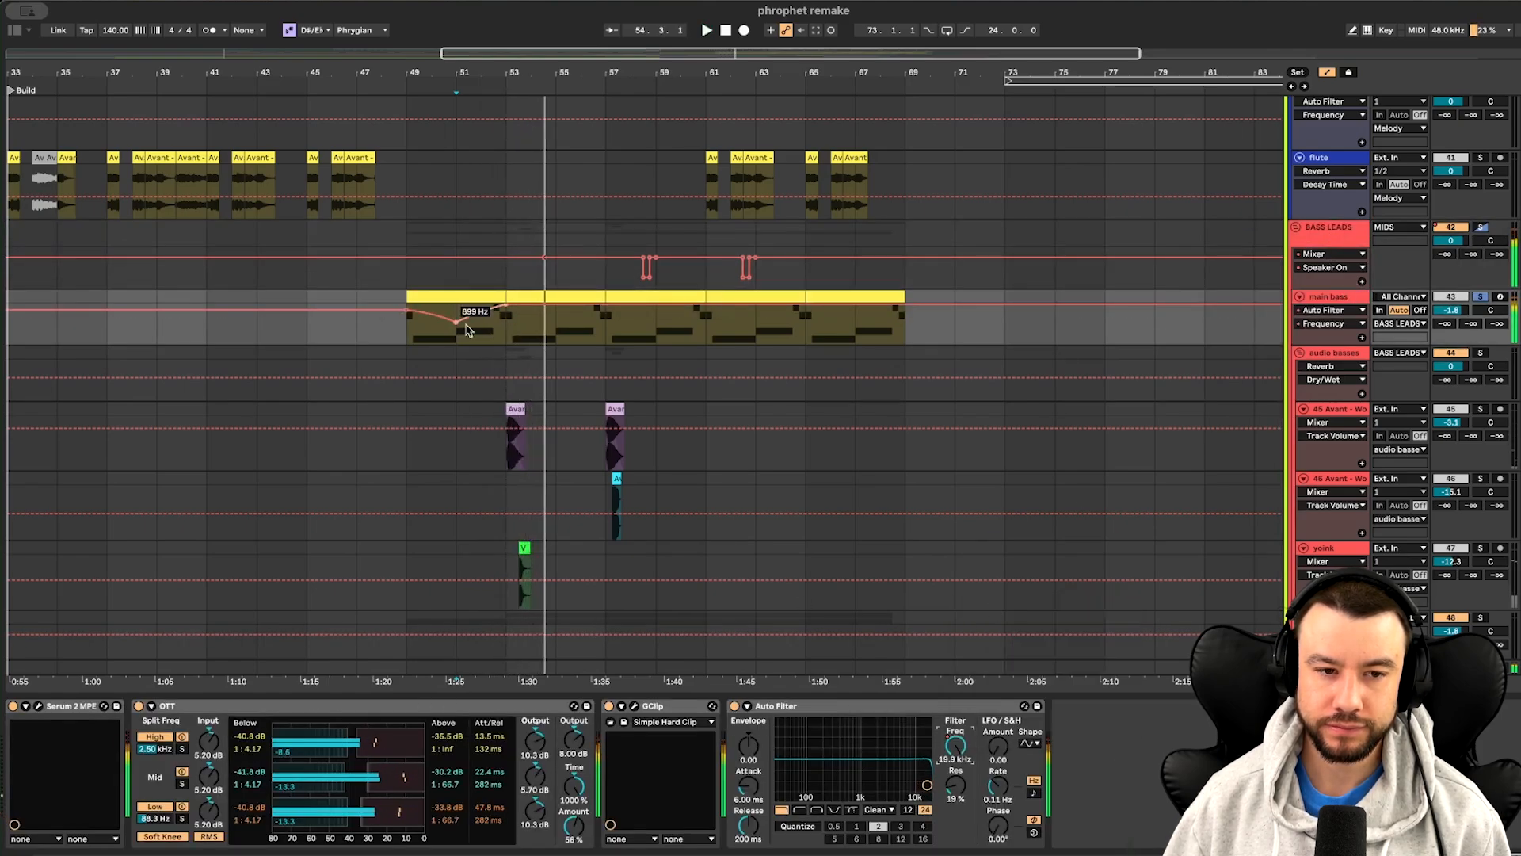
Play the main bass from bar 49 to hear the filter frequency automation at the start of the drop
key("space")
left_click(408, 328)
scroll(409, 330, "up", 3)
key("space")
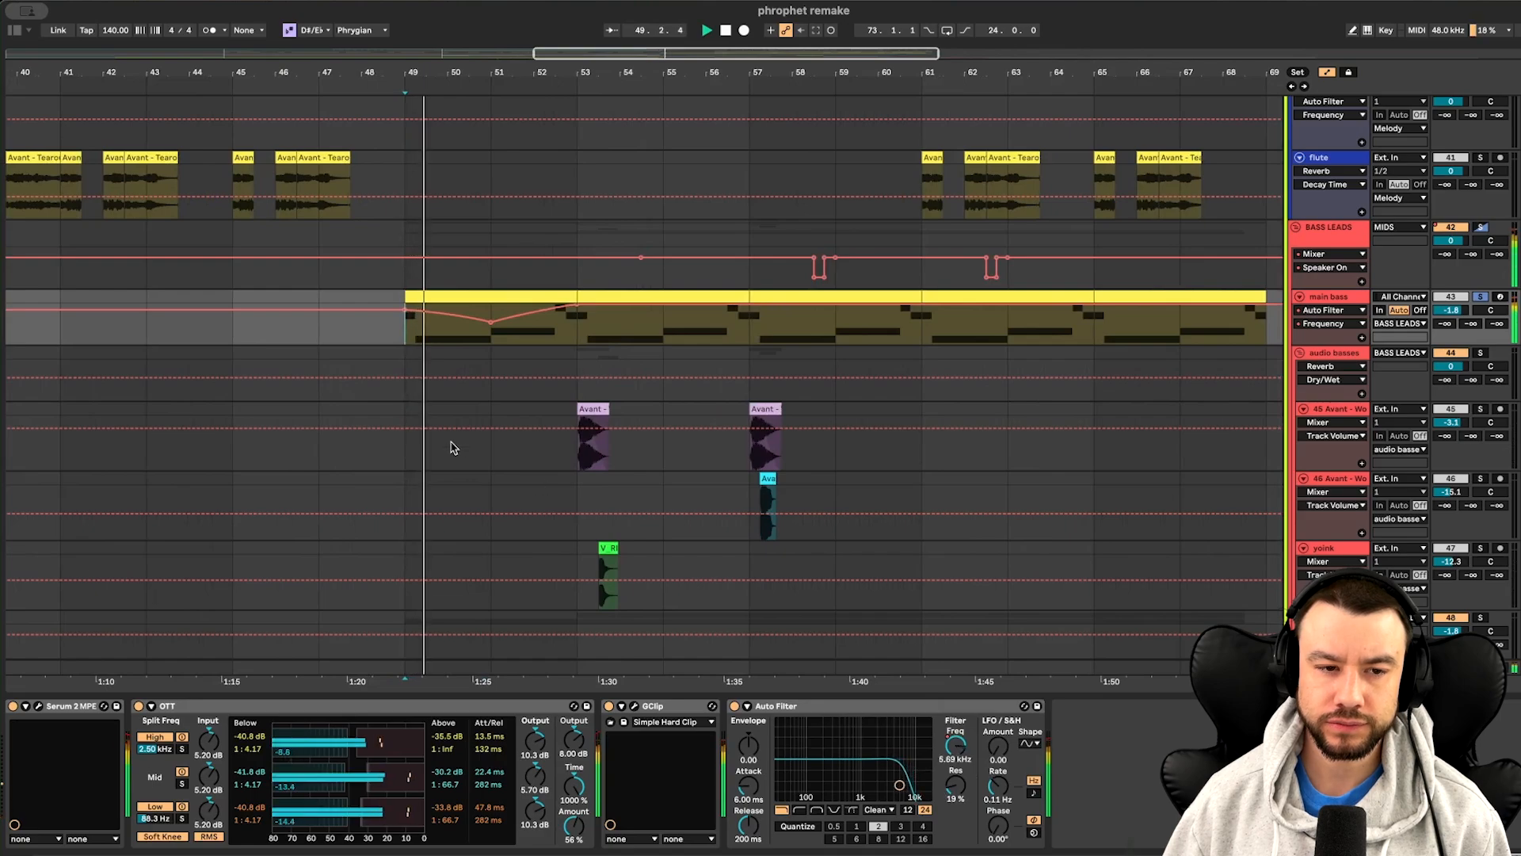
scroll(452, 441, "up", 3)
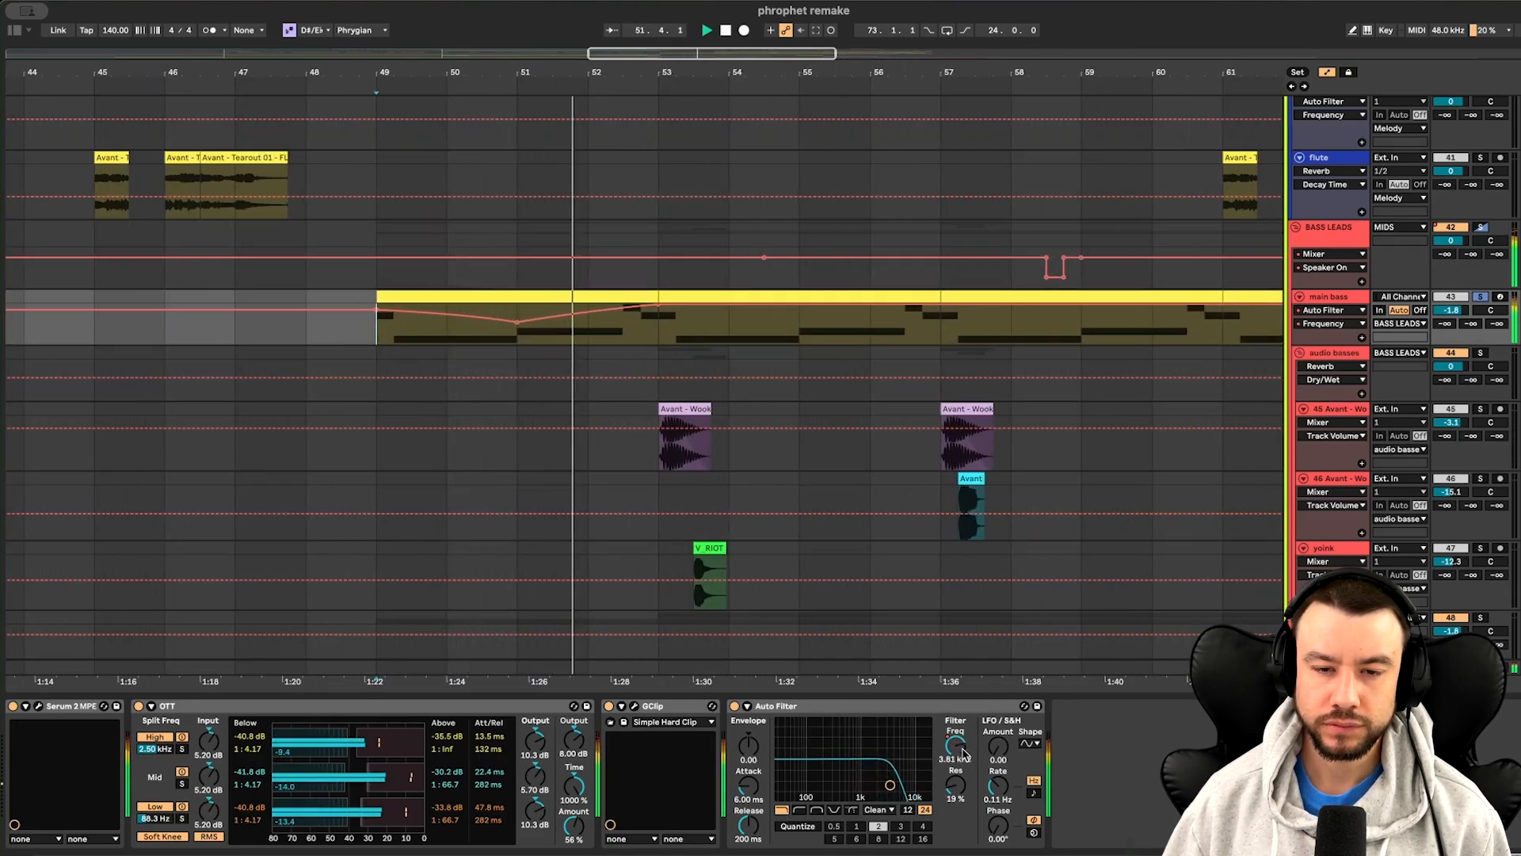
Unsolo the main bass, play the drop from bar 49, and look over the filter automation of the supporting layers
key("space")
left_click(1481, 297)
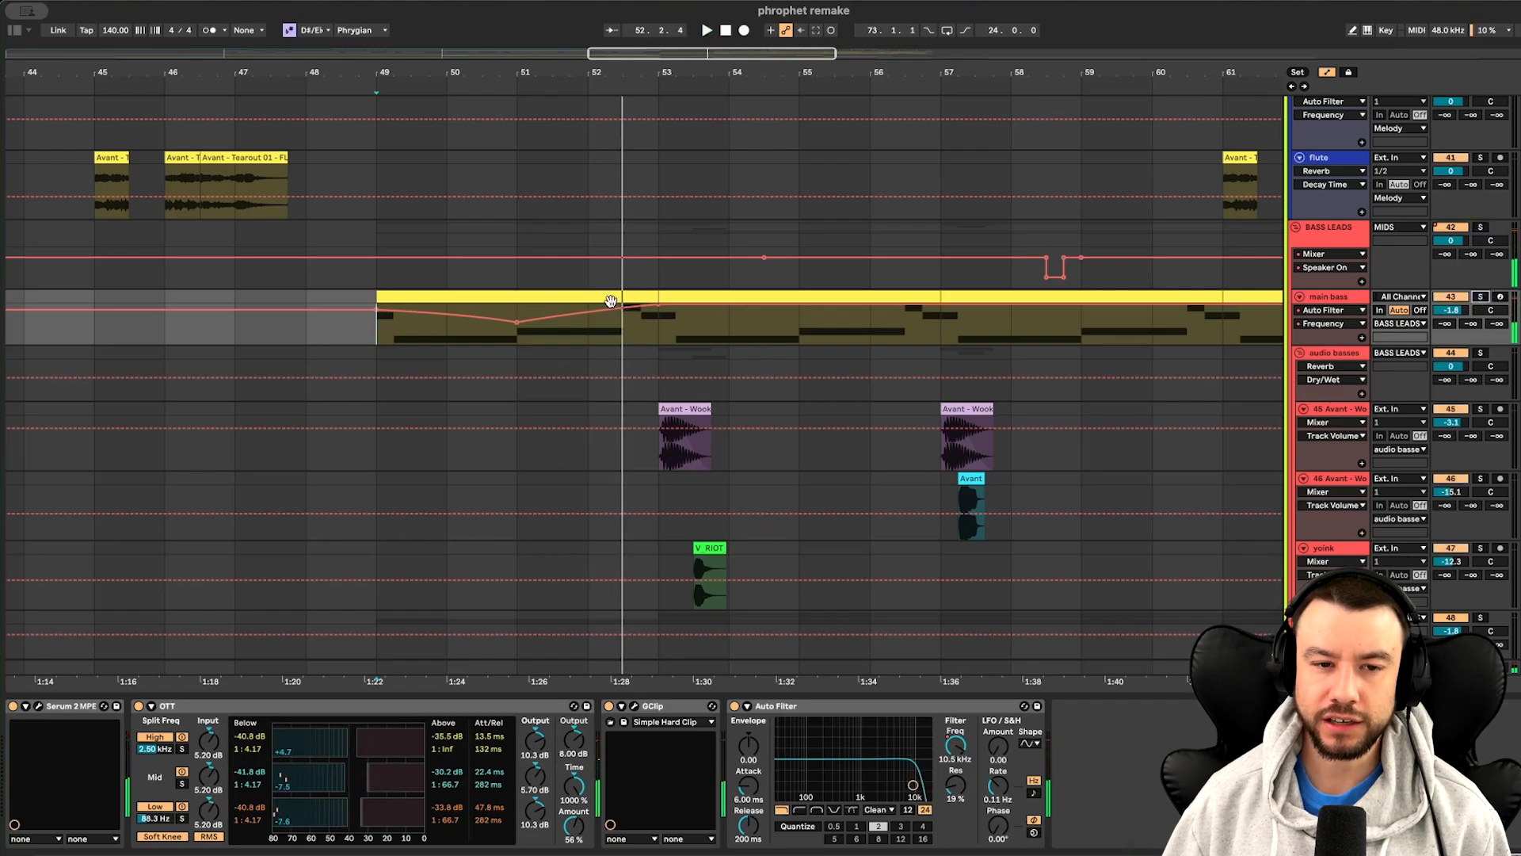
key("space")
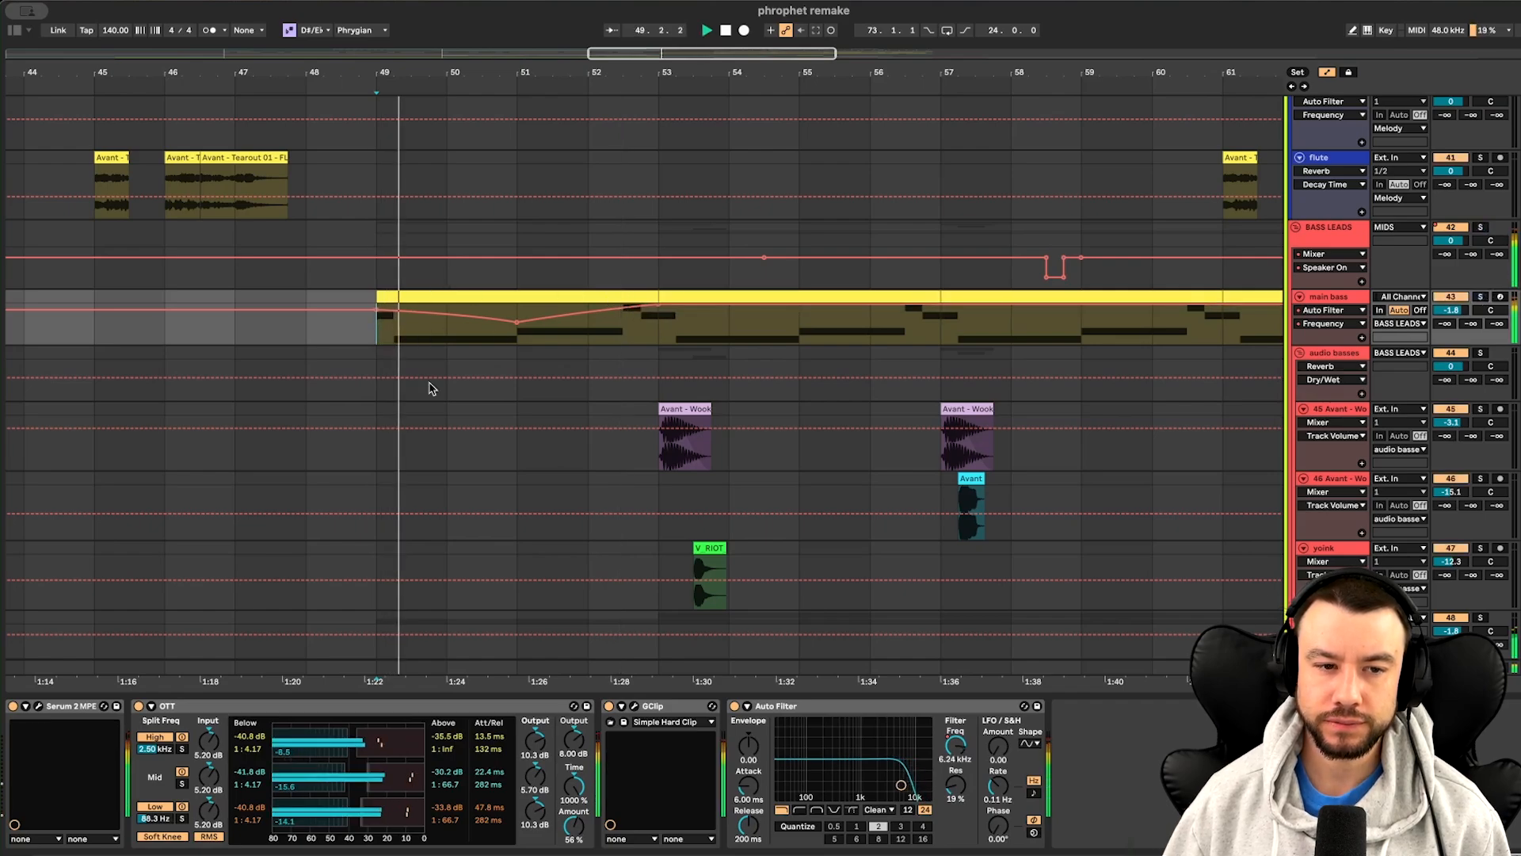
scroll(428, 385, "down", 2)
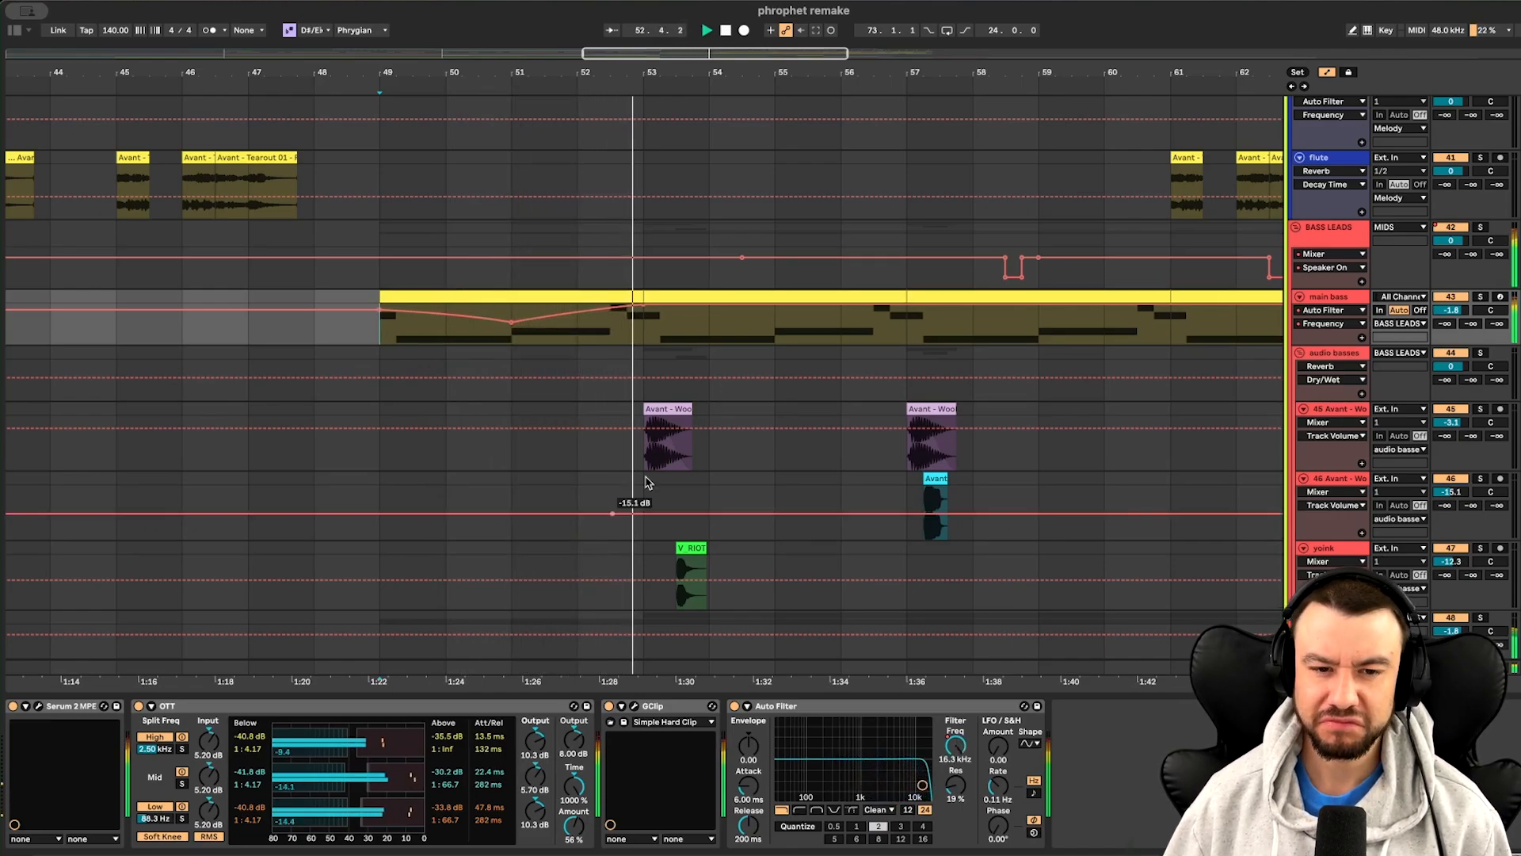
scroll(675, 450, "right", 2)
scroll(675, 450, "right", 1)
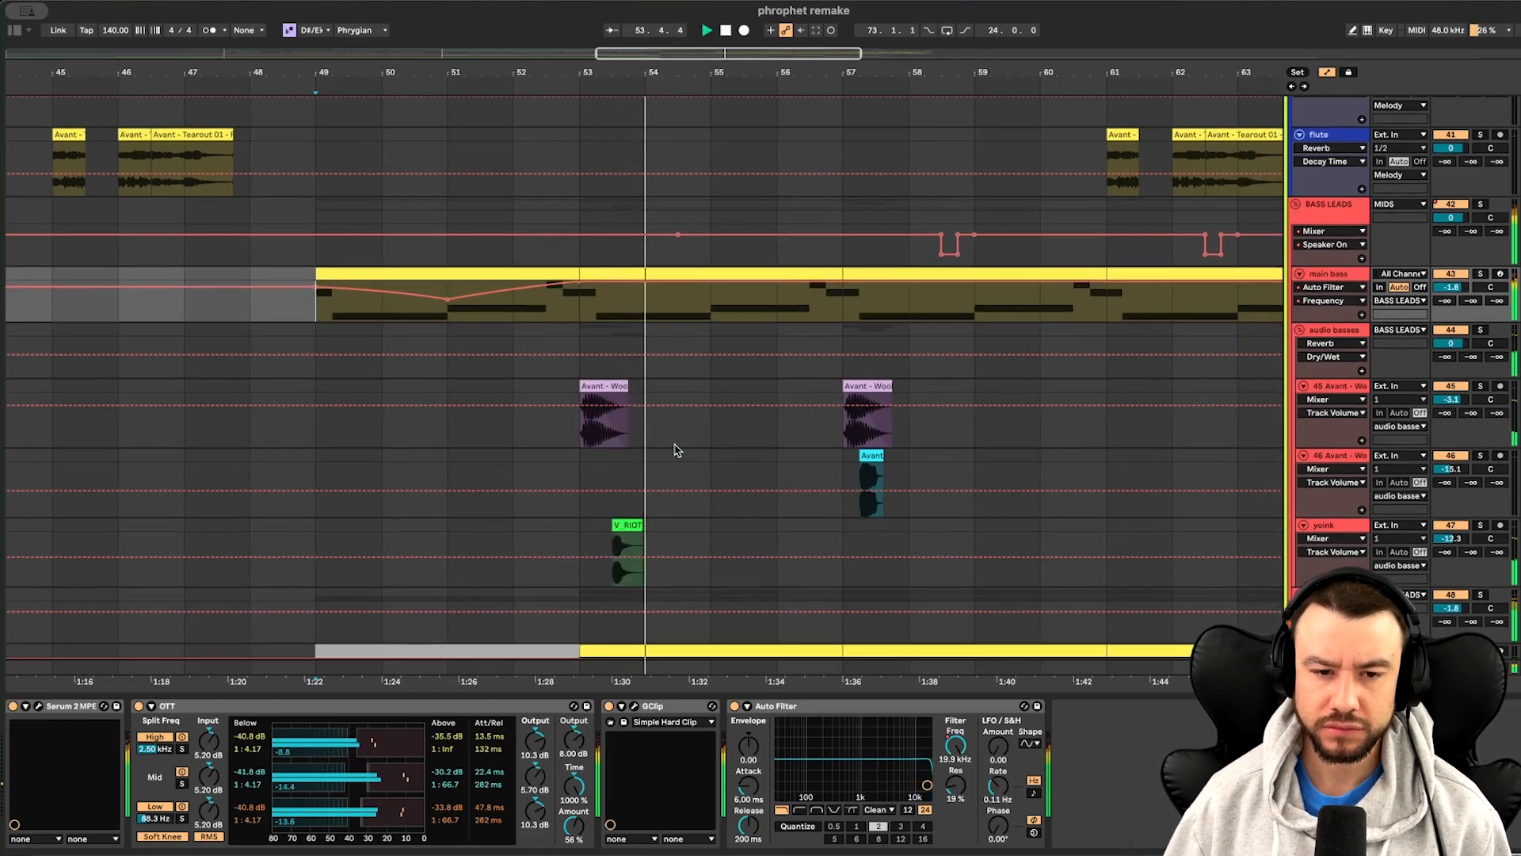
scroll(675, 450, "down", 3)
scroll(678, 451, "down", 2)
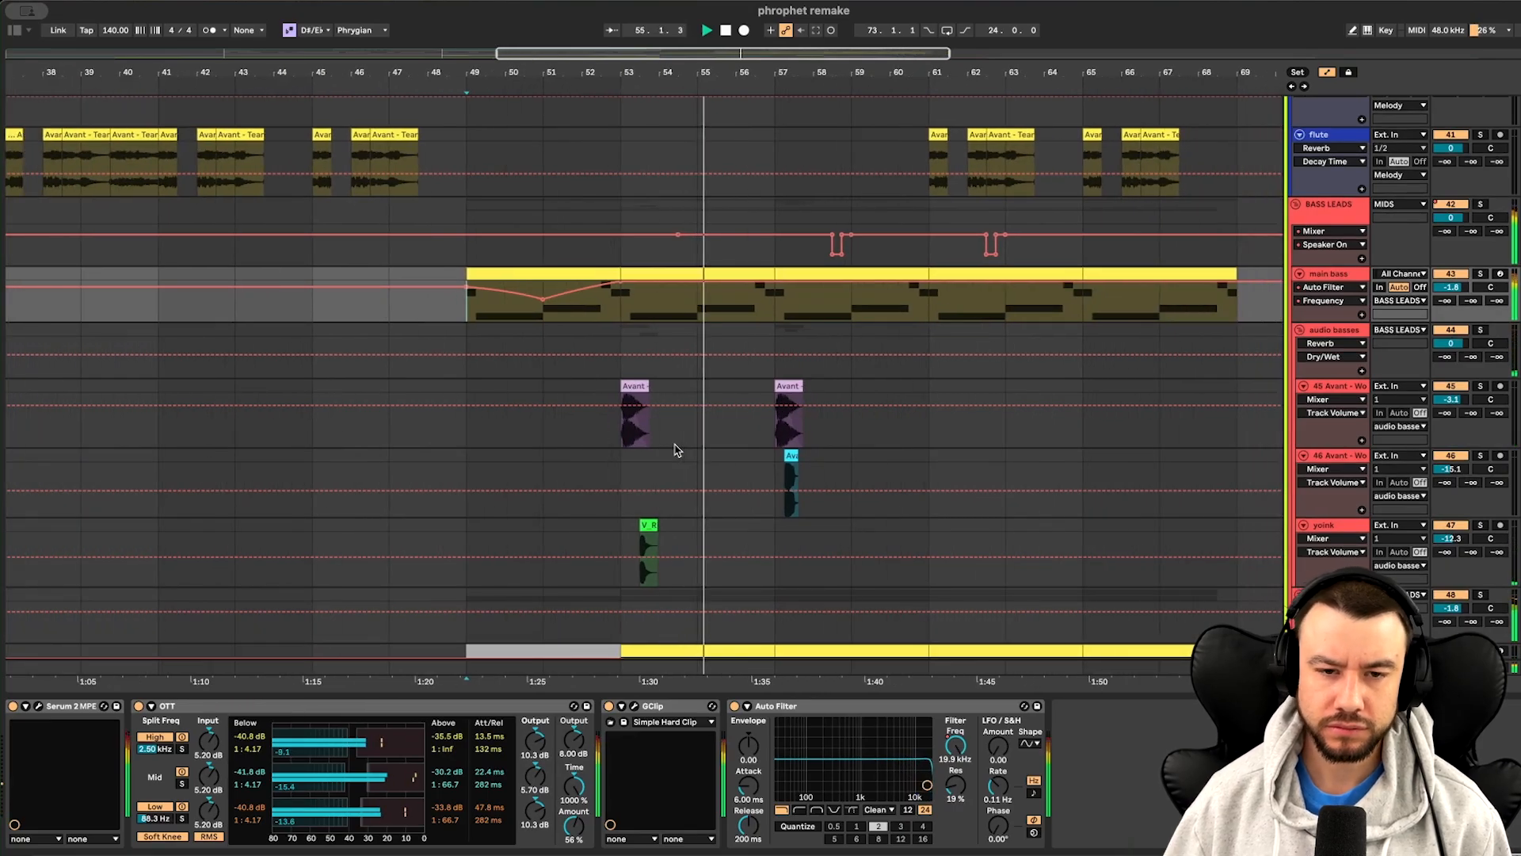
scroll(677, 450, "right", 1)
scroll(1033, 331, "down", 5)
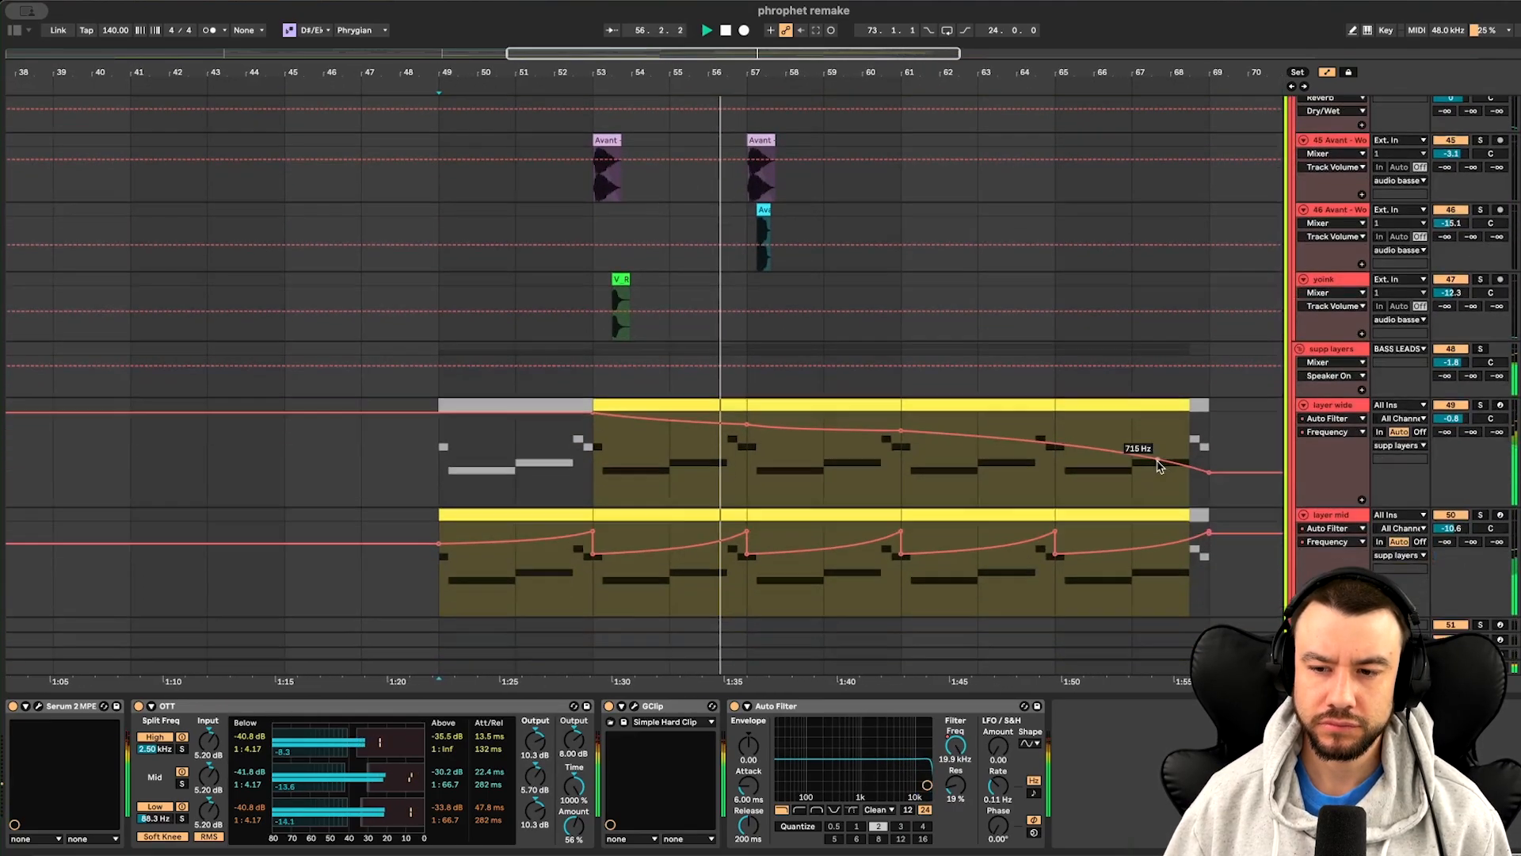
Solo the main bass and audition the dripment_bass_Gargle preset in its Serum 2 from bar 53
left_click(1486, 313)
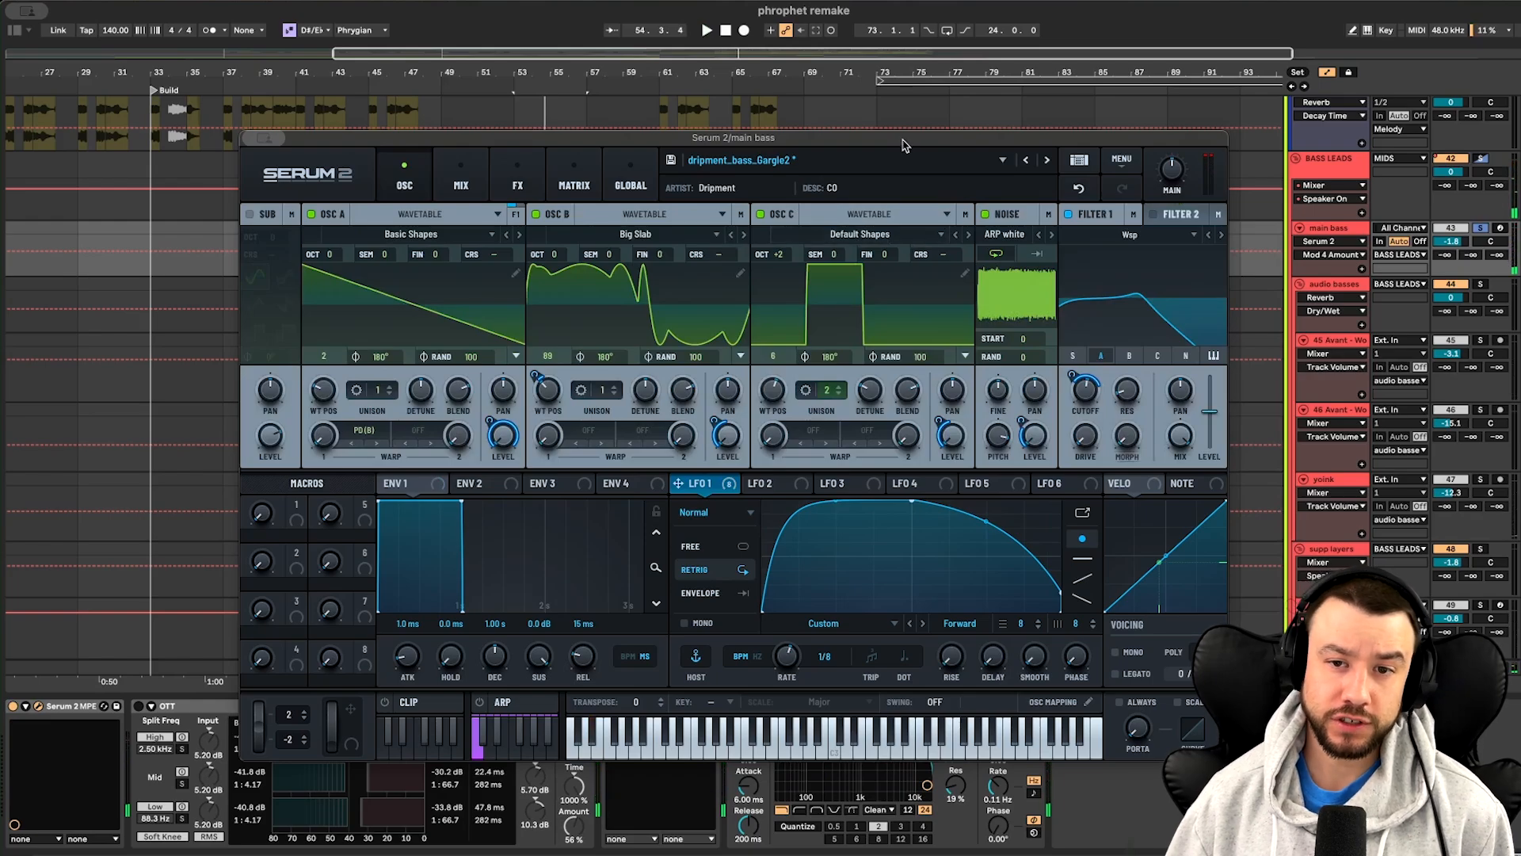
left_click_drag(903, 145, 861, 287)
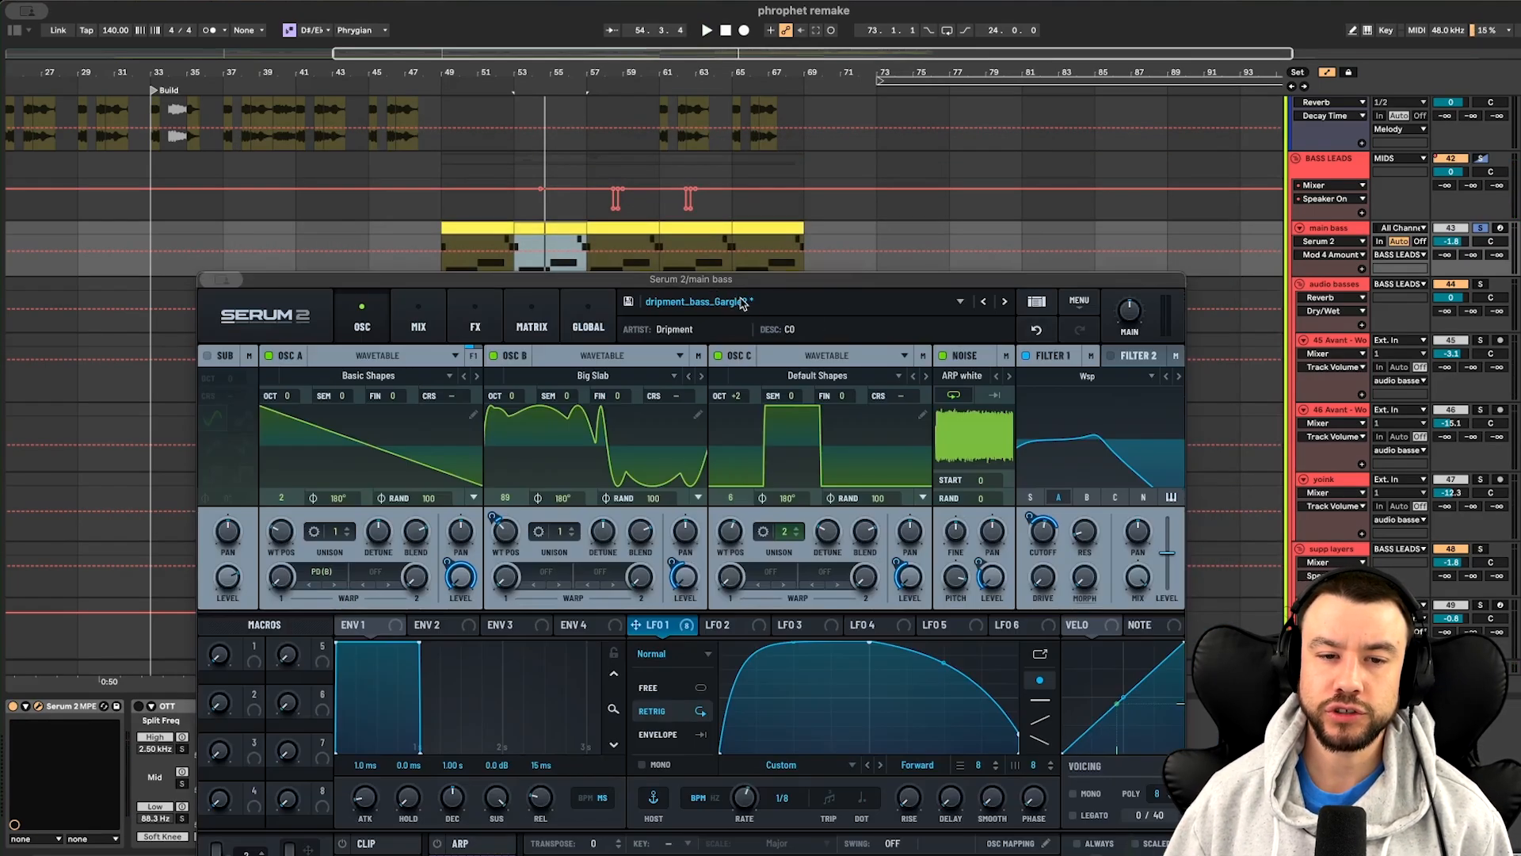
left_click_drag(720, 285, 721, 297)
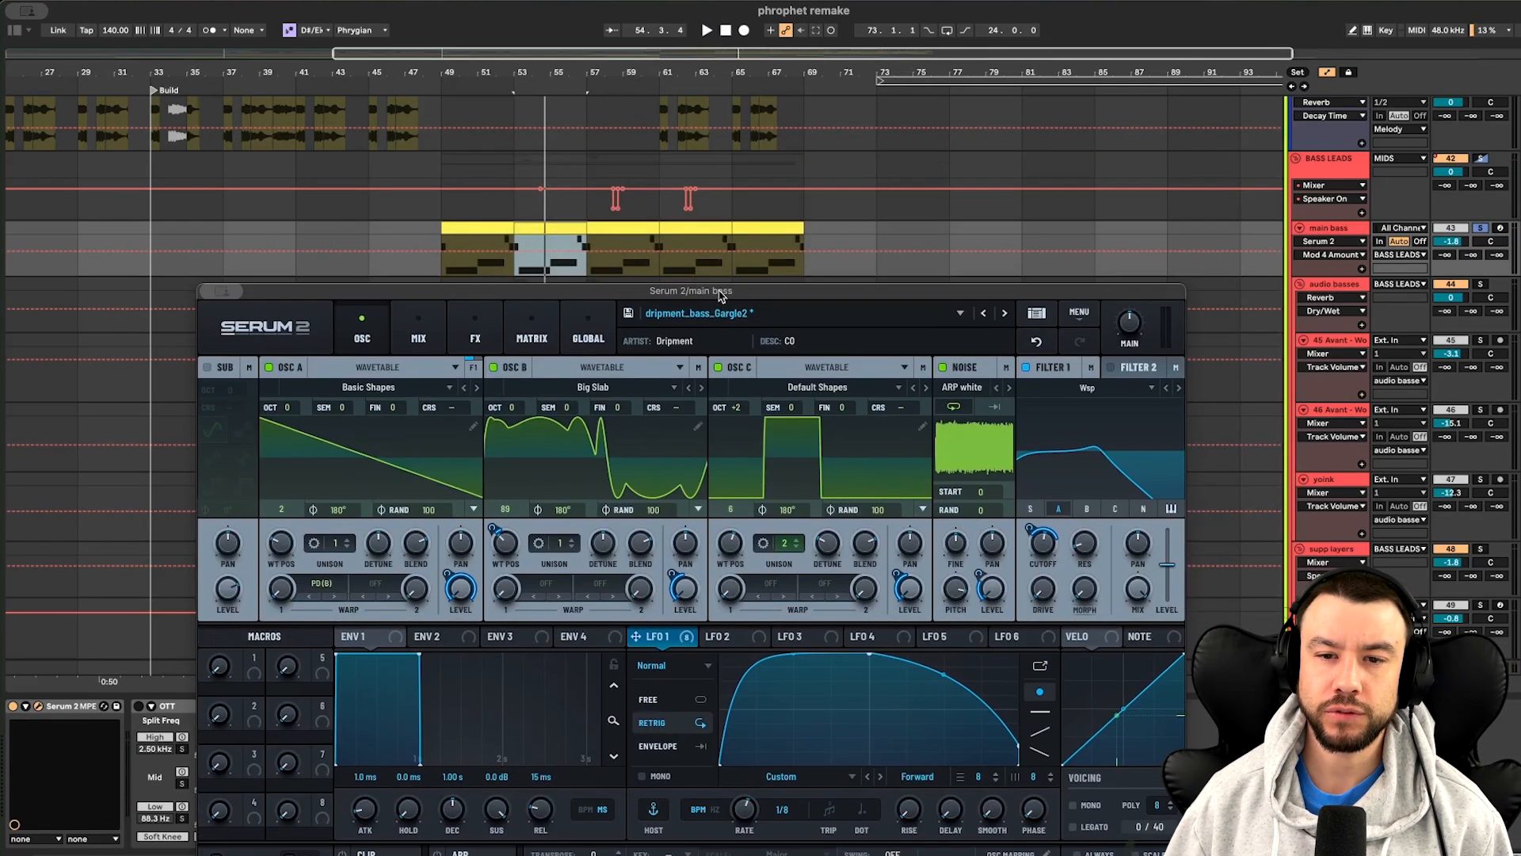
left_click(987, 315)
key("space")
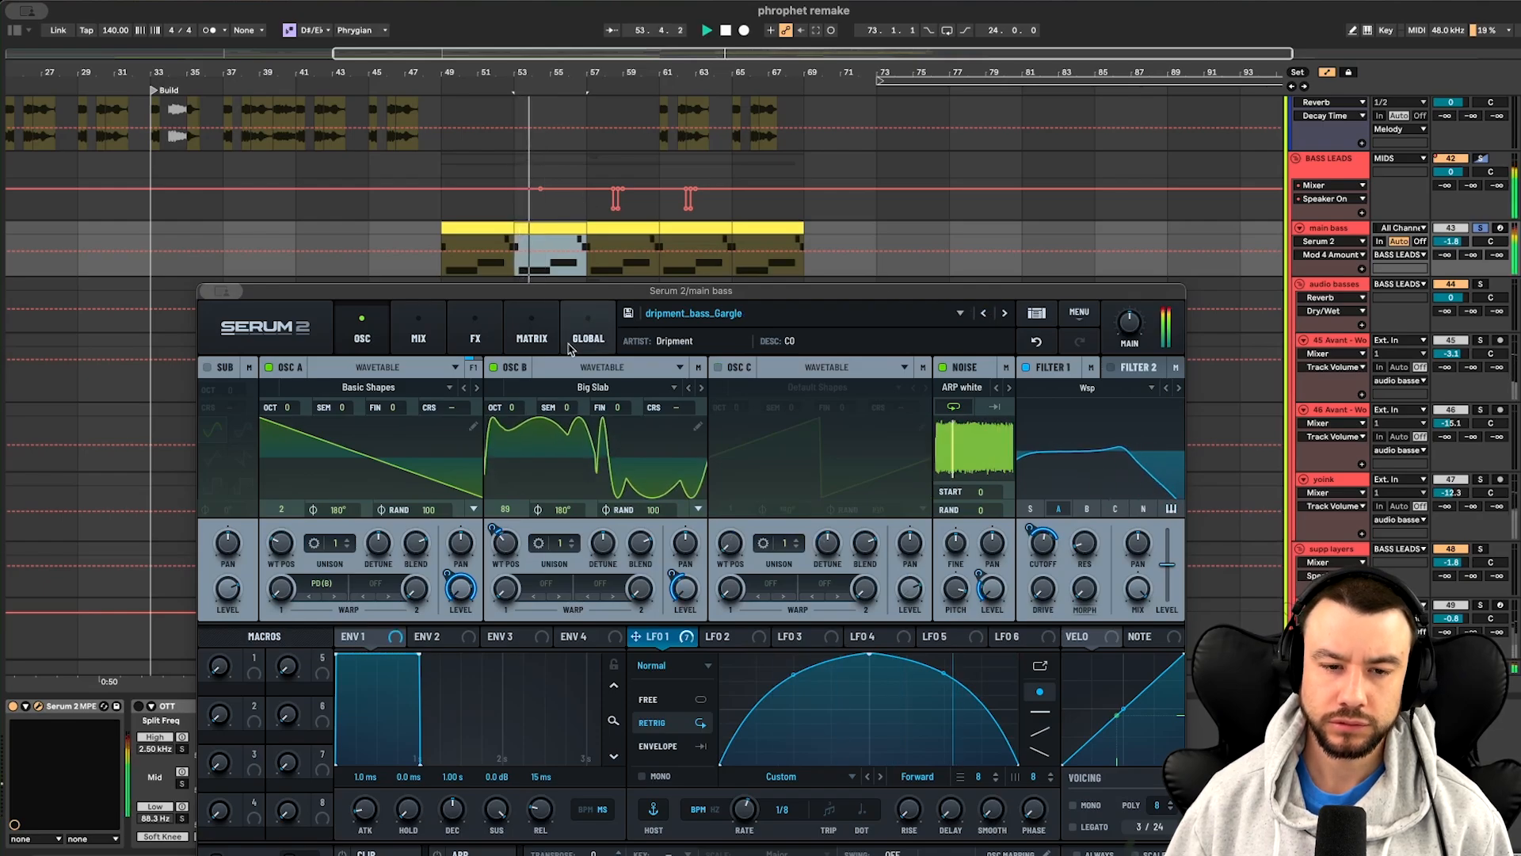
scroll(570, 261, "down", 2)
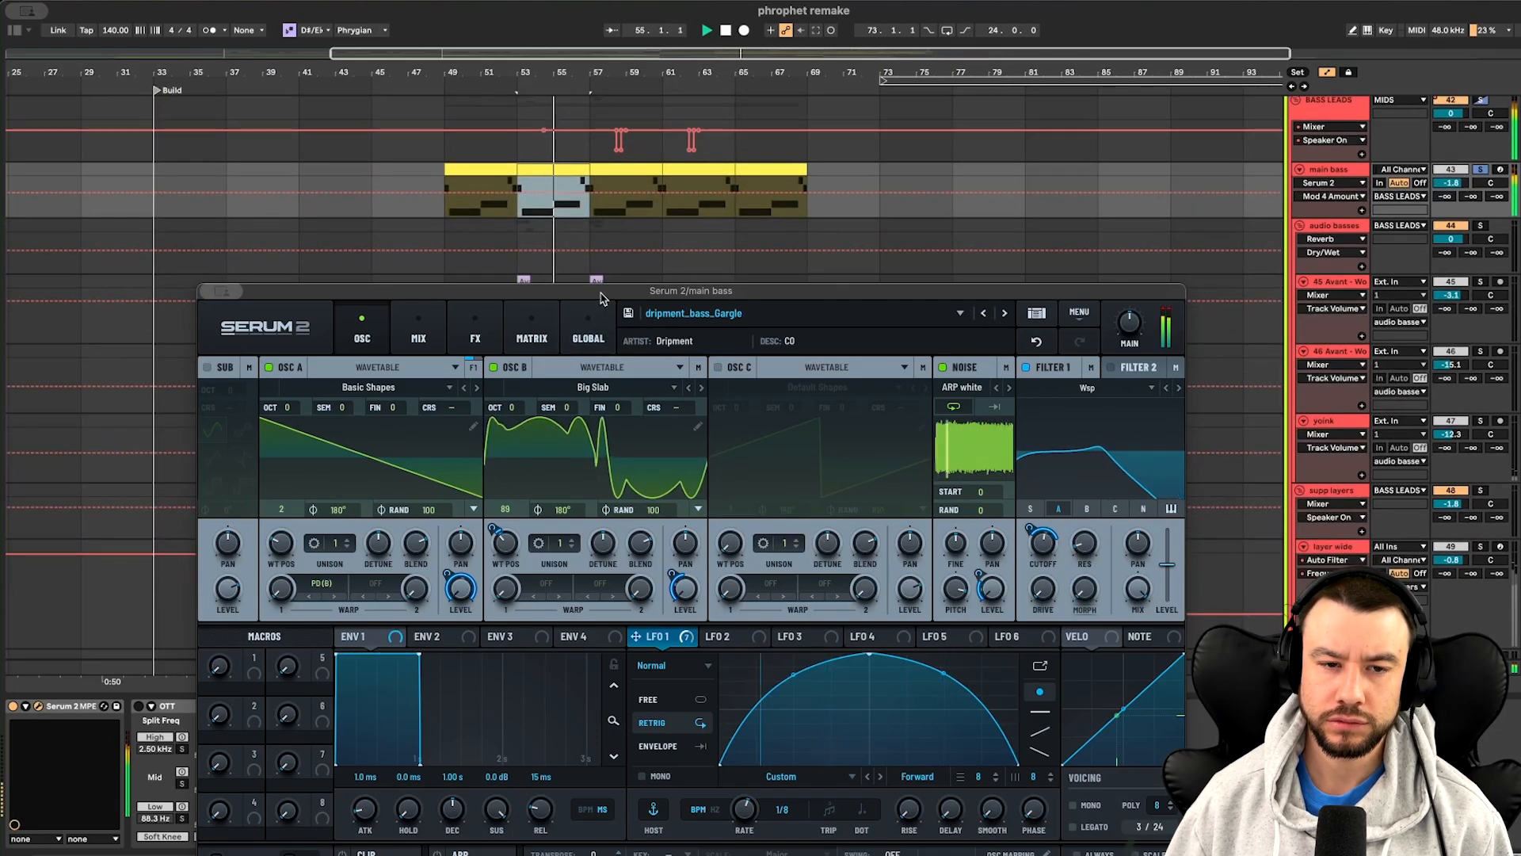
left_click_drag(601, 298, 600, 250)
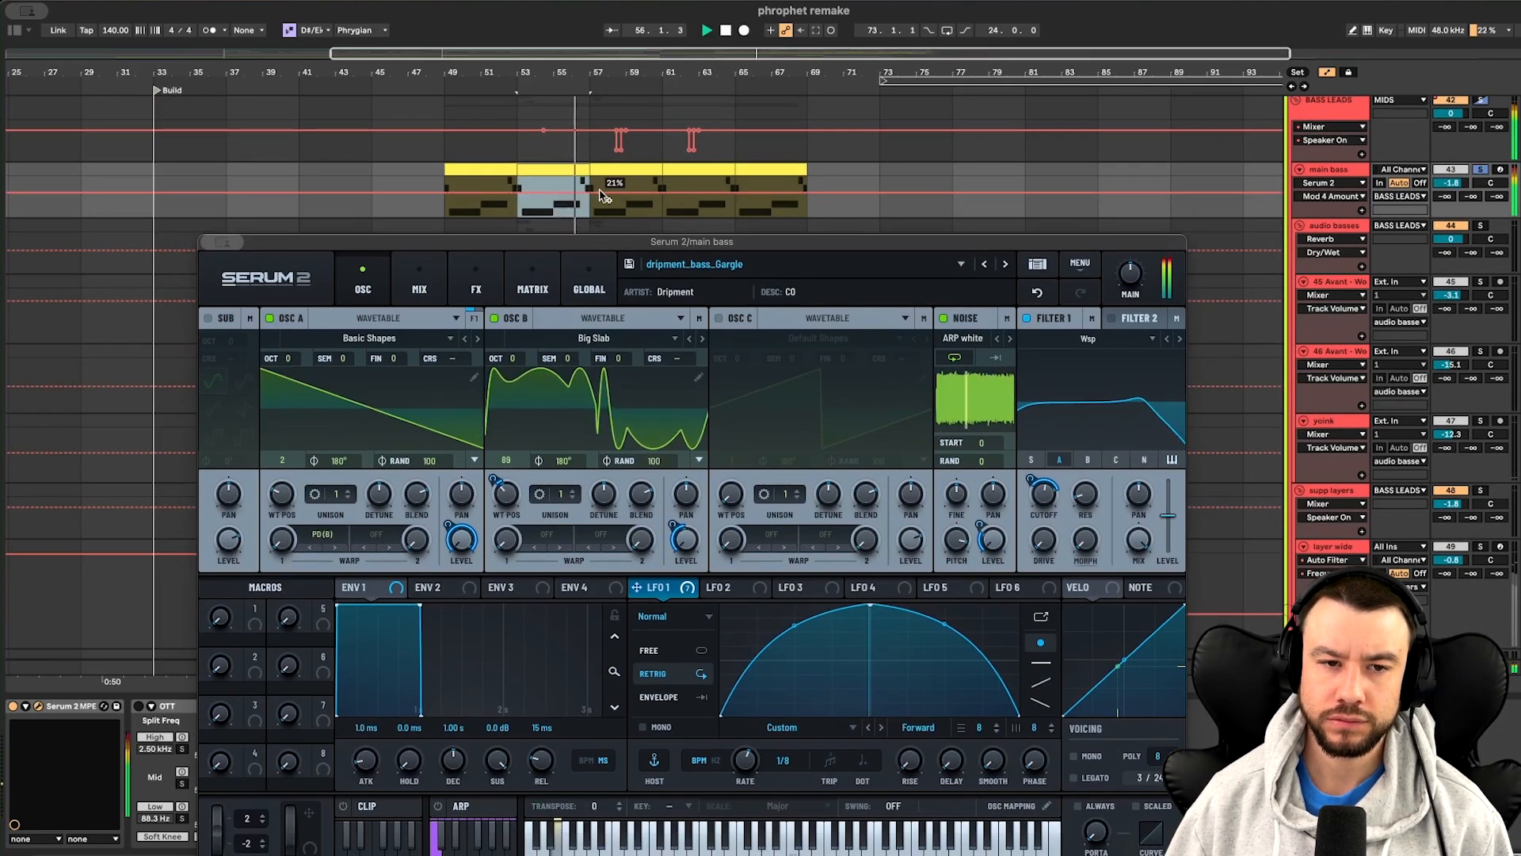
scroll(602, 197, "up", 2)
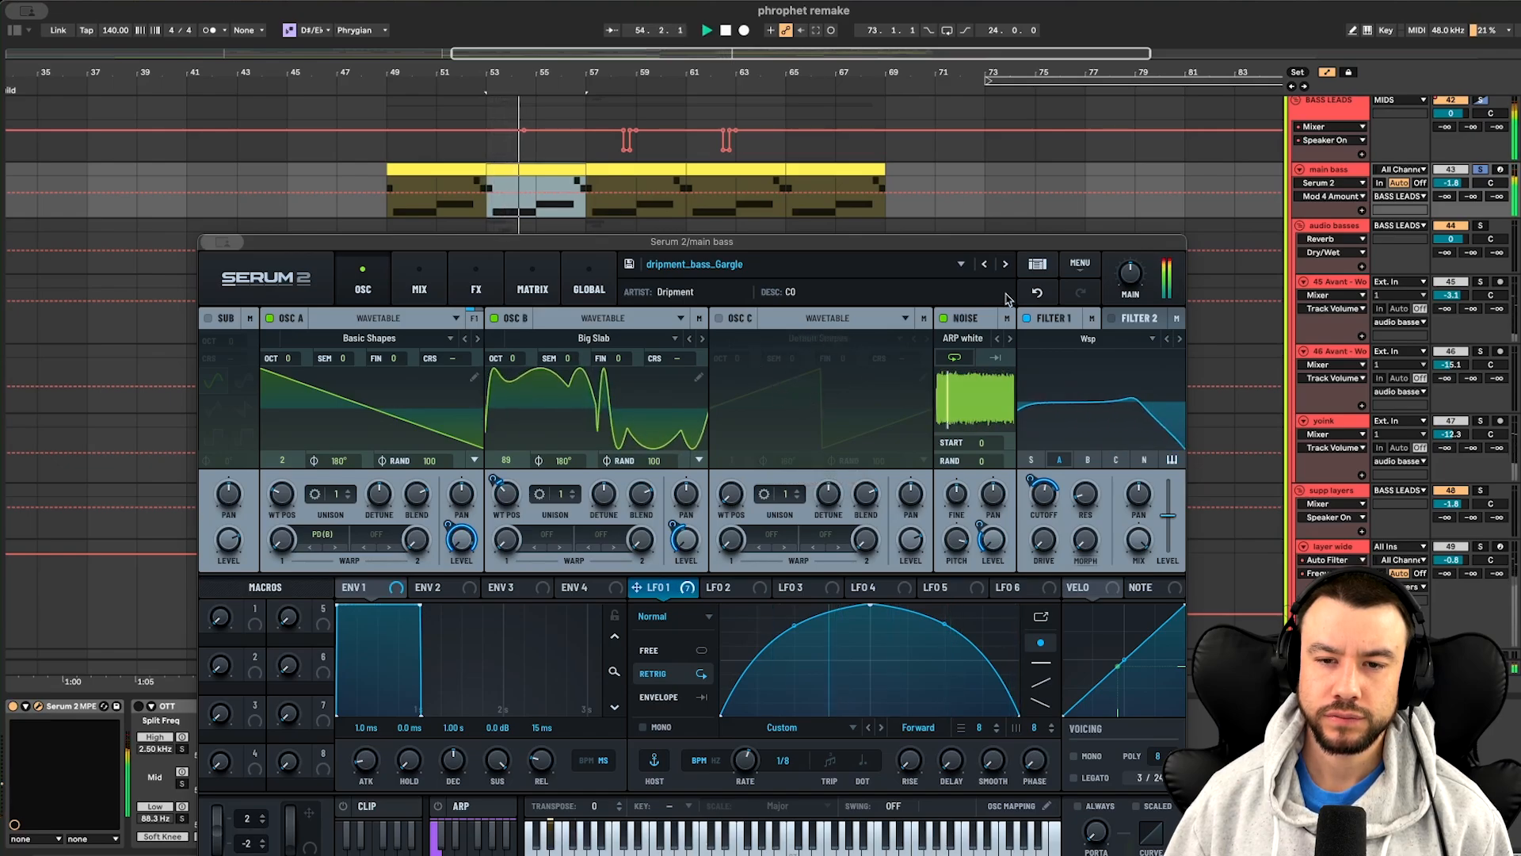
Compare the dripment_bass_Gargle2 and dripment_bass_Gargle presets on the soloed main bass and show the patch's effects rack
left_click(1005, 264)
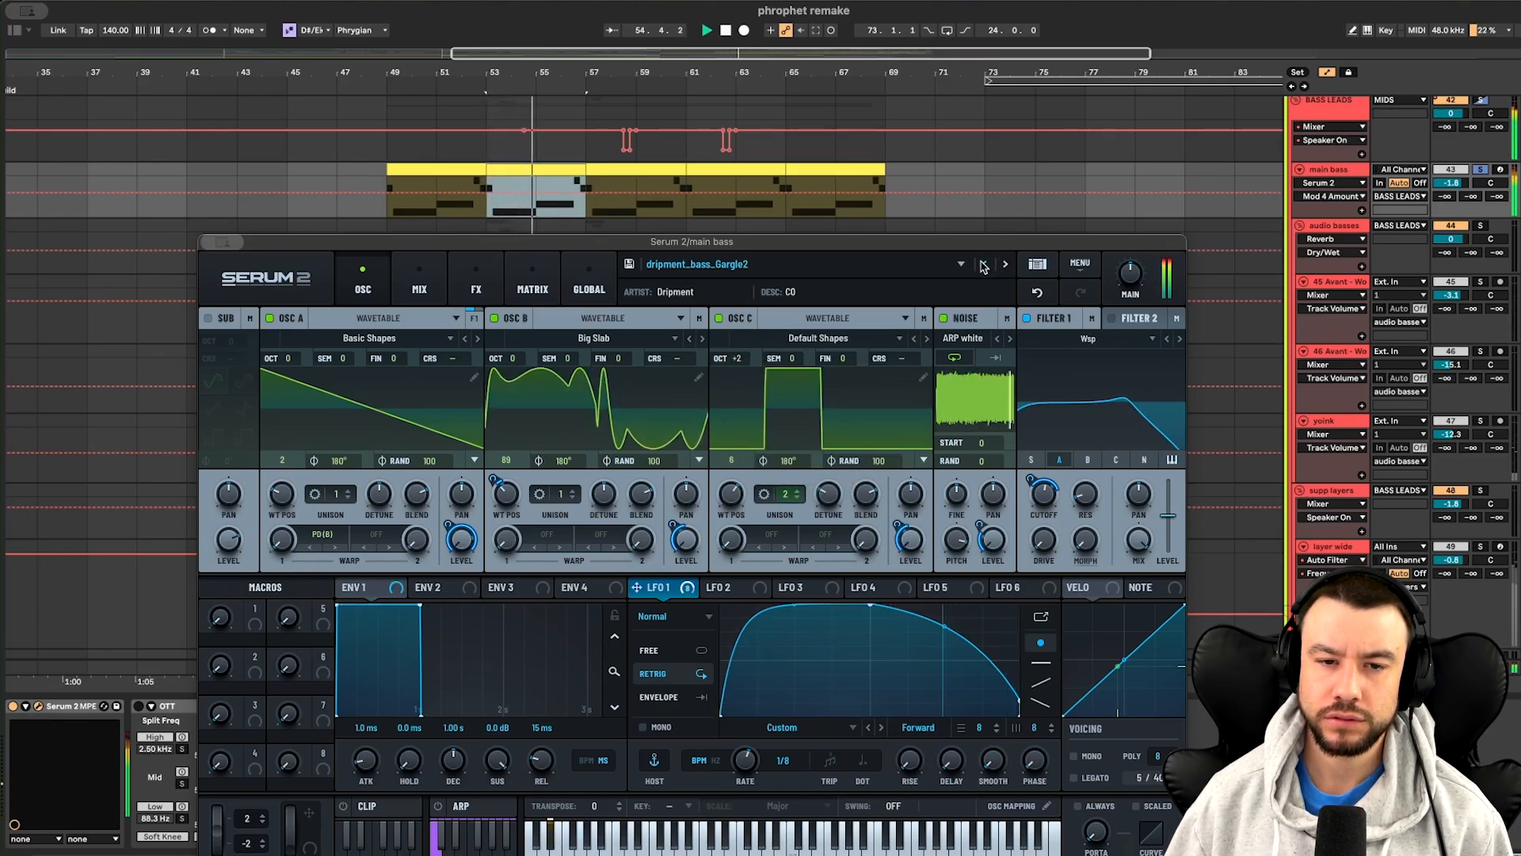
left_click(985, 265)
left_click(419, 289)
left_click(475, 289)
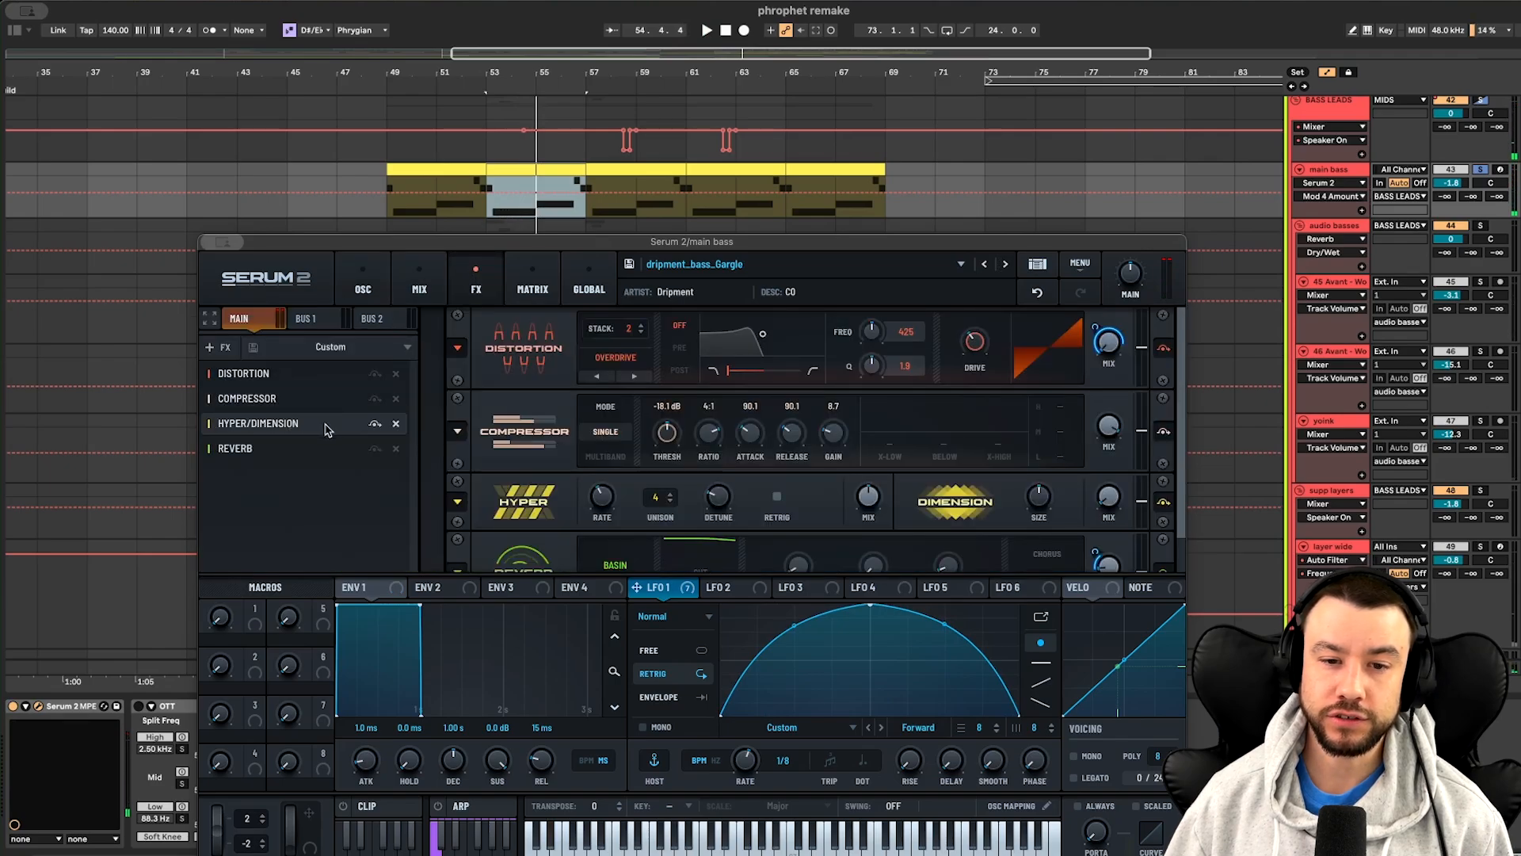
left_click(1006, 265)
key("space")
key("space")
key("space")
Unsolo the main bass and compare the Gargle2 preset with the Gargle preset in the full mix
left_click(1482, 171)
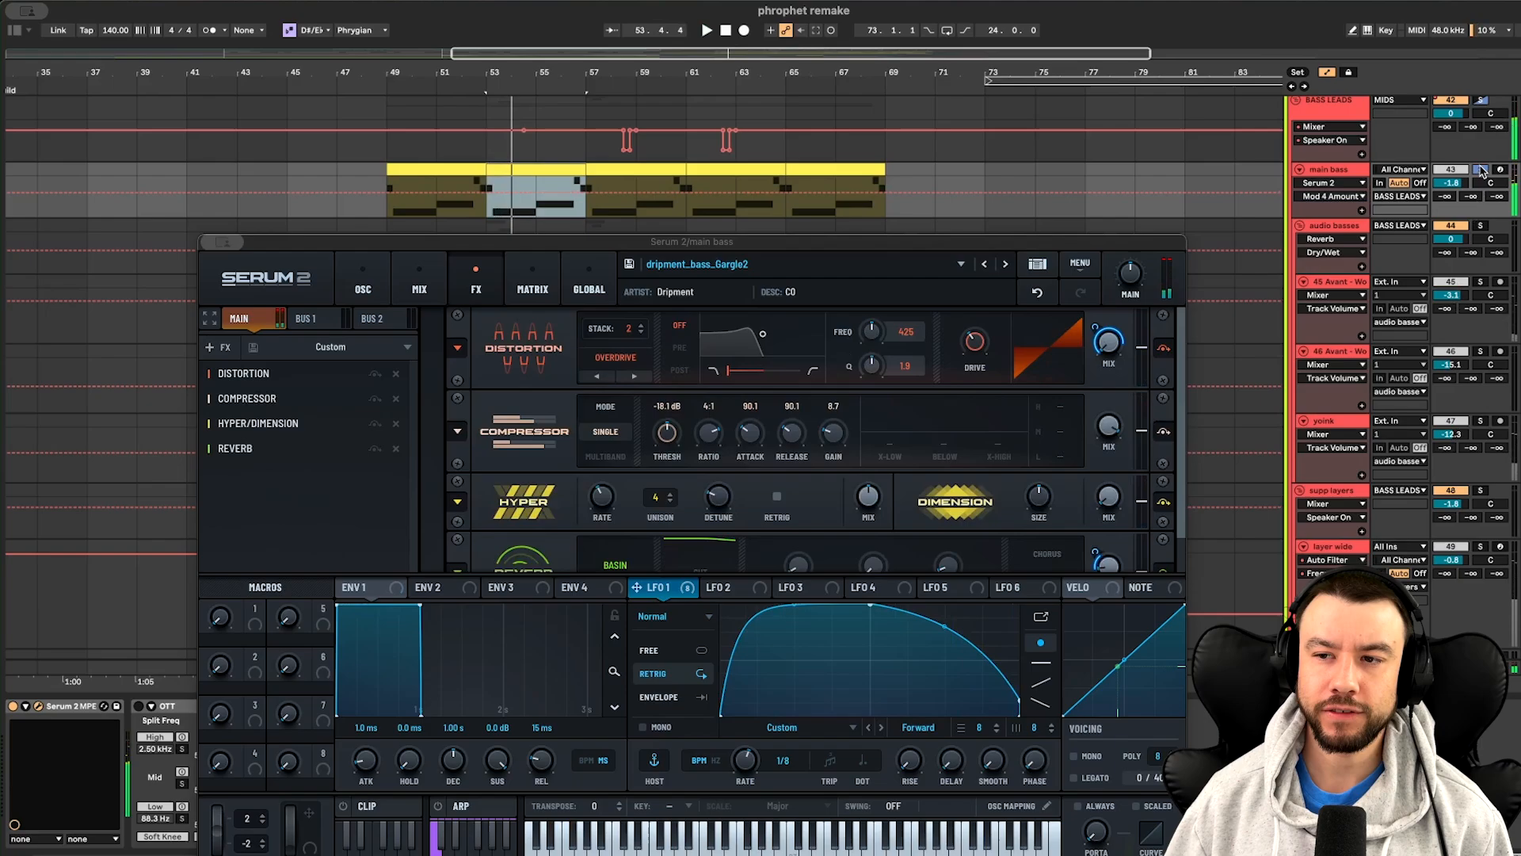
key("space")
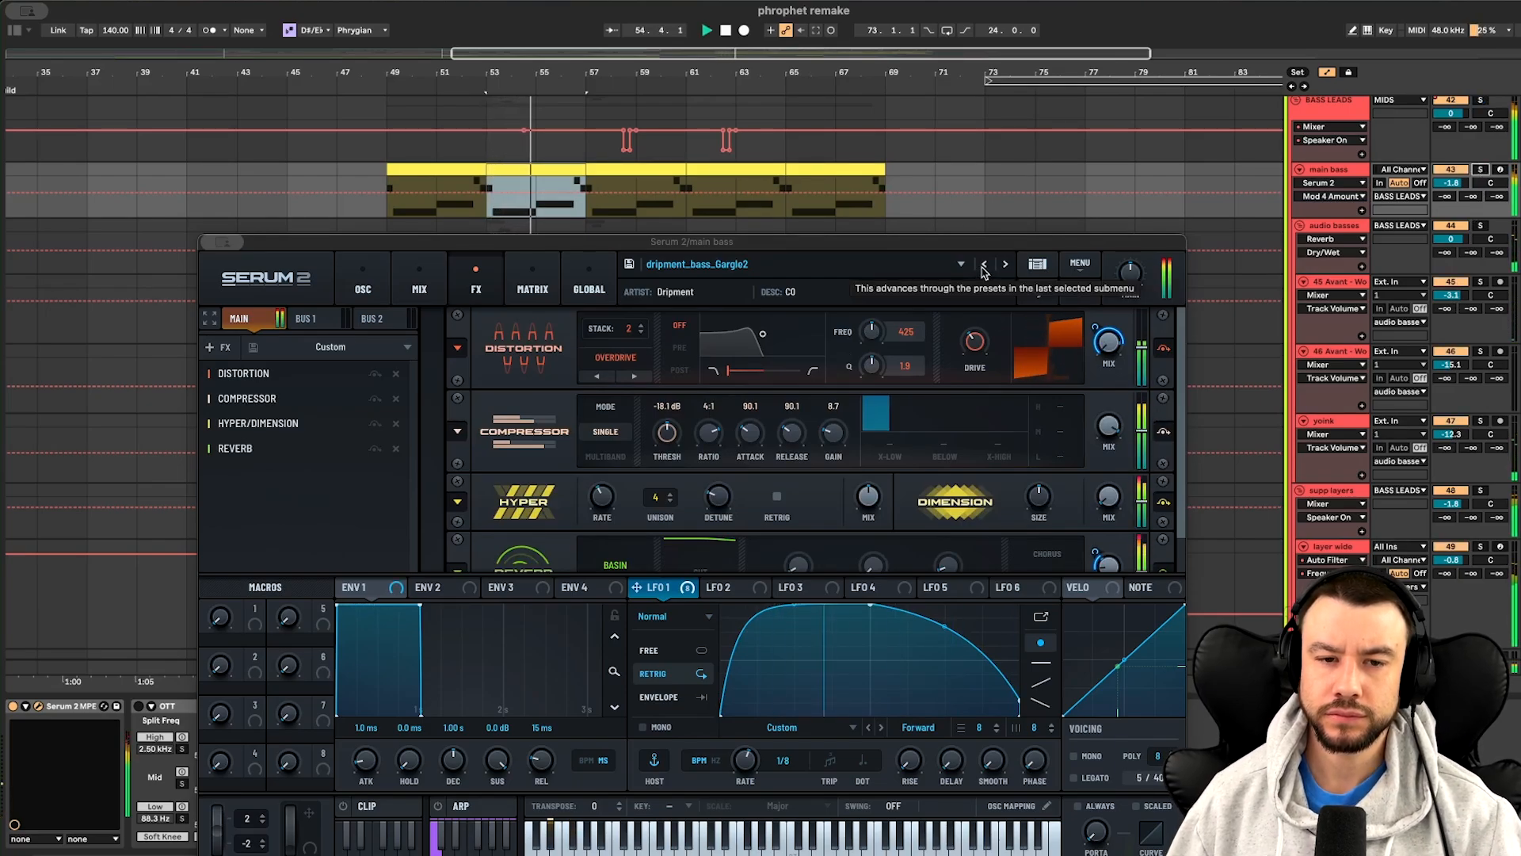
left_click(984, 264)
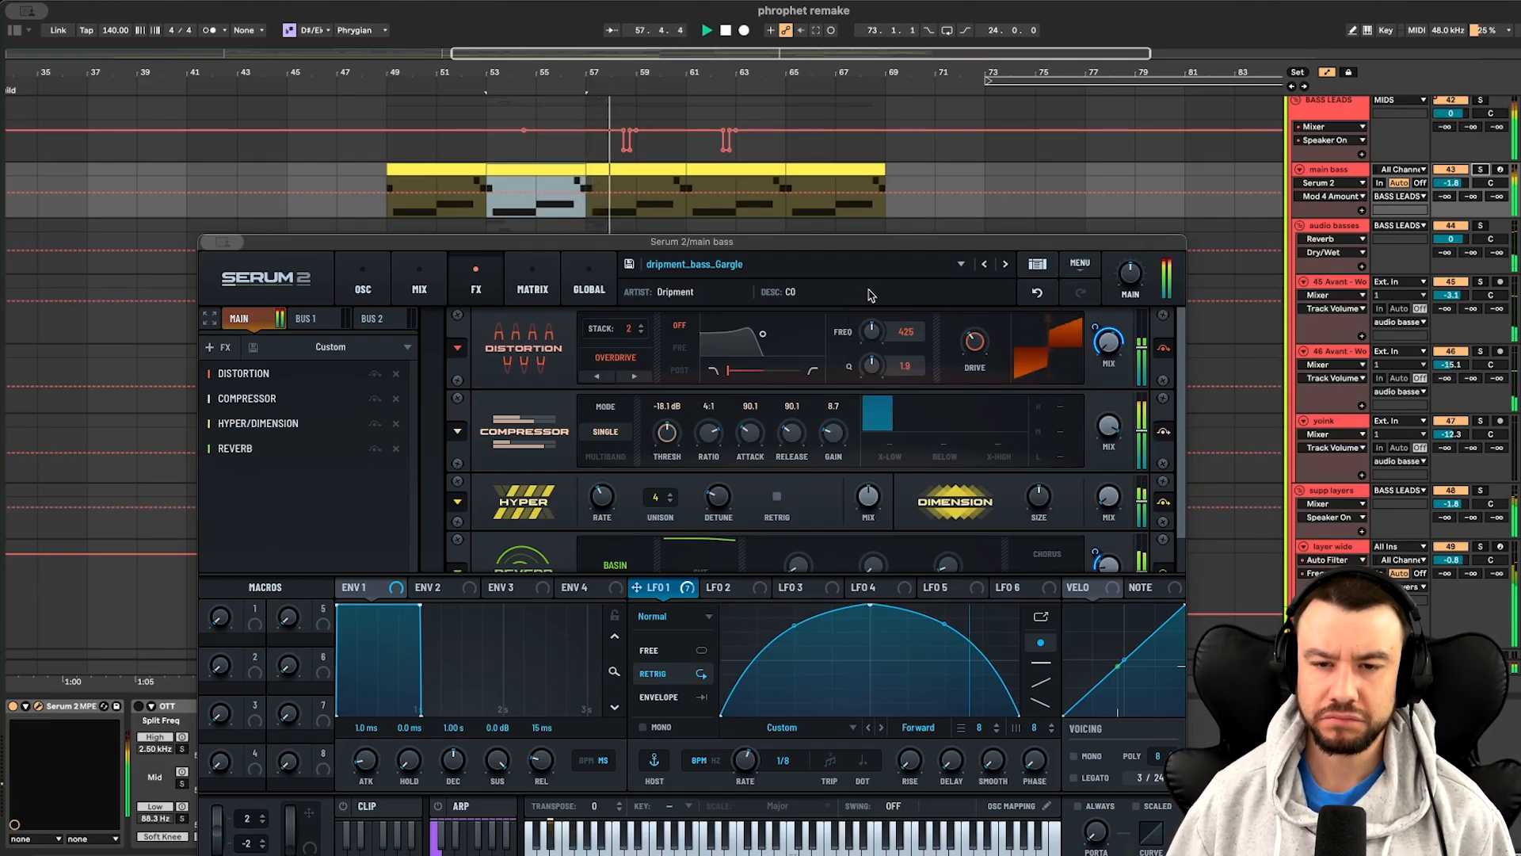
Stop playback, return the main bass to the dripment_bass_Gargle2 preset, and close the Serum 2 window
key("space")
left_click(1005, 265)
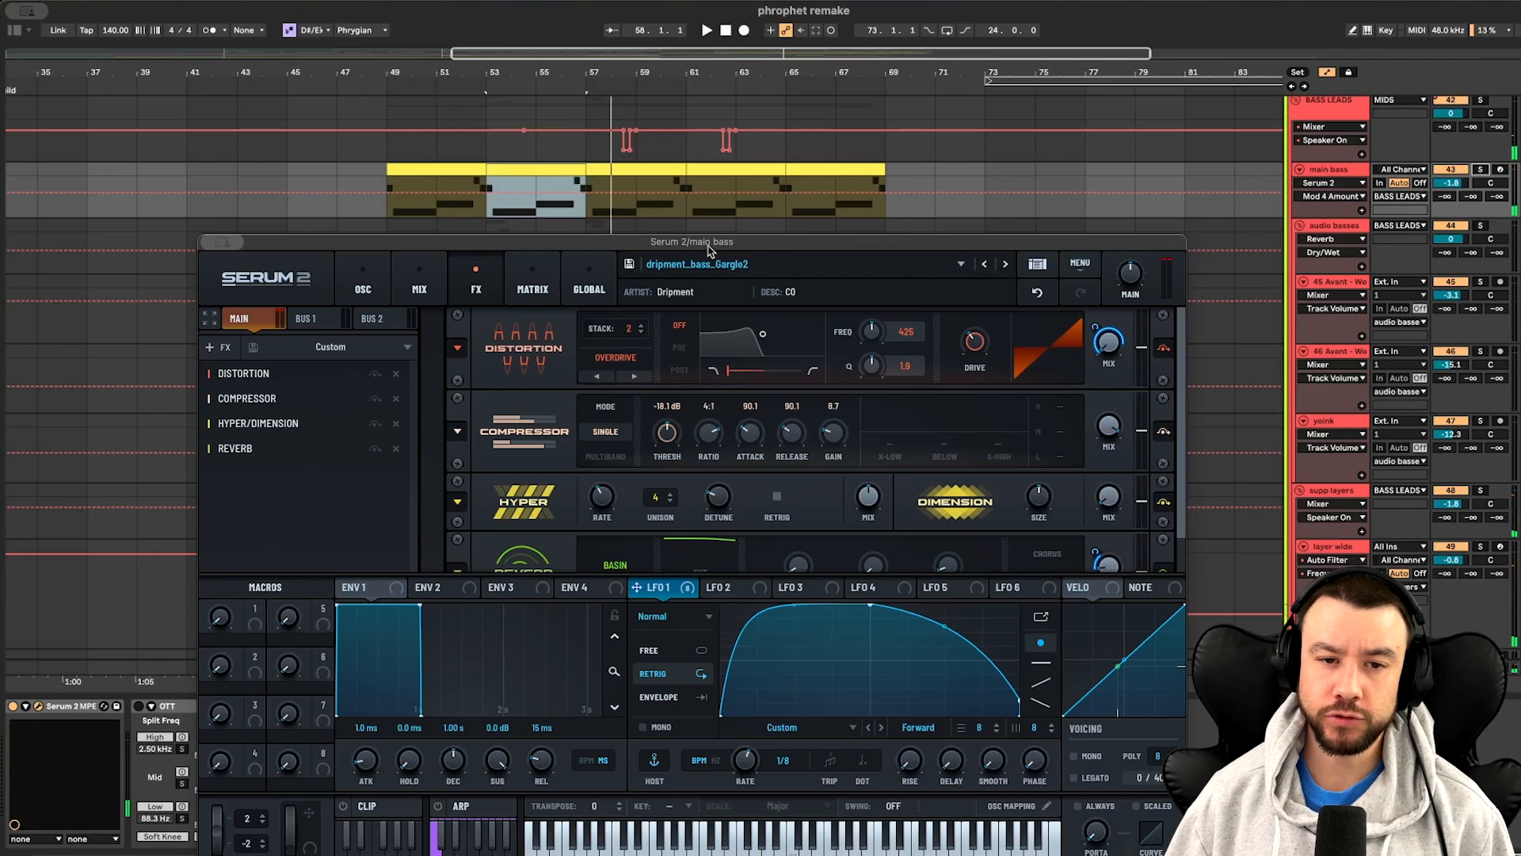
left_click_drag(710, 248, 735, 123)
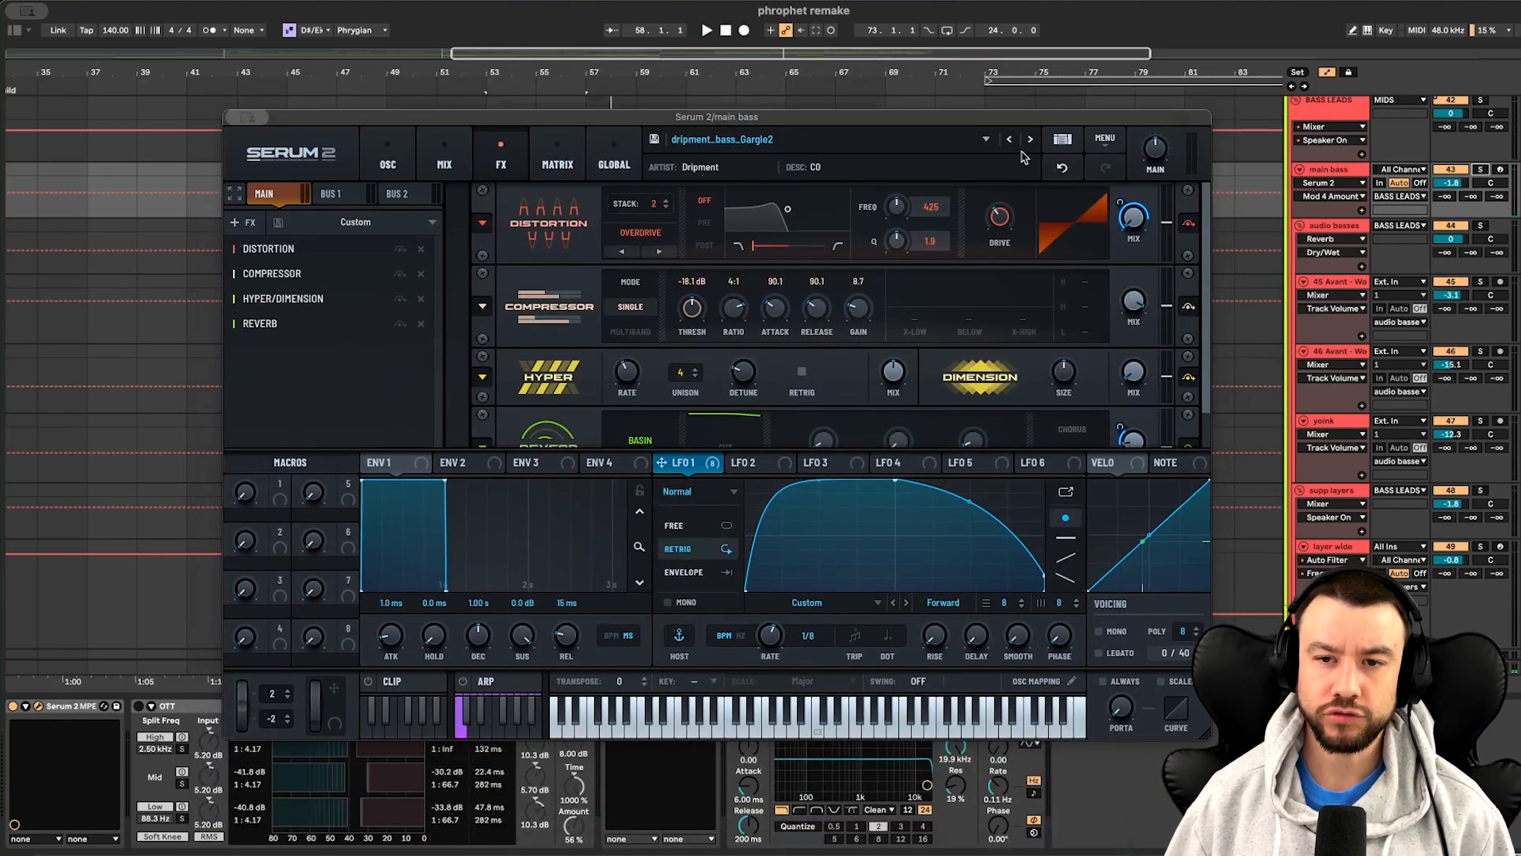
mouse_move(236, 120)
left_click(273, 149)
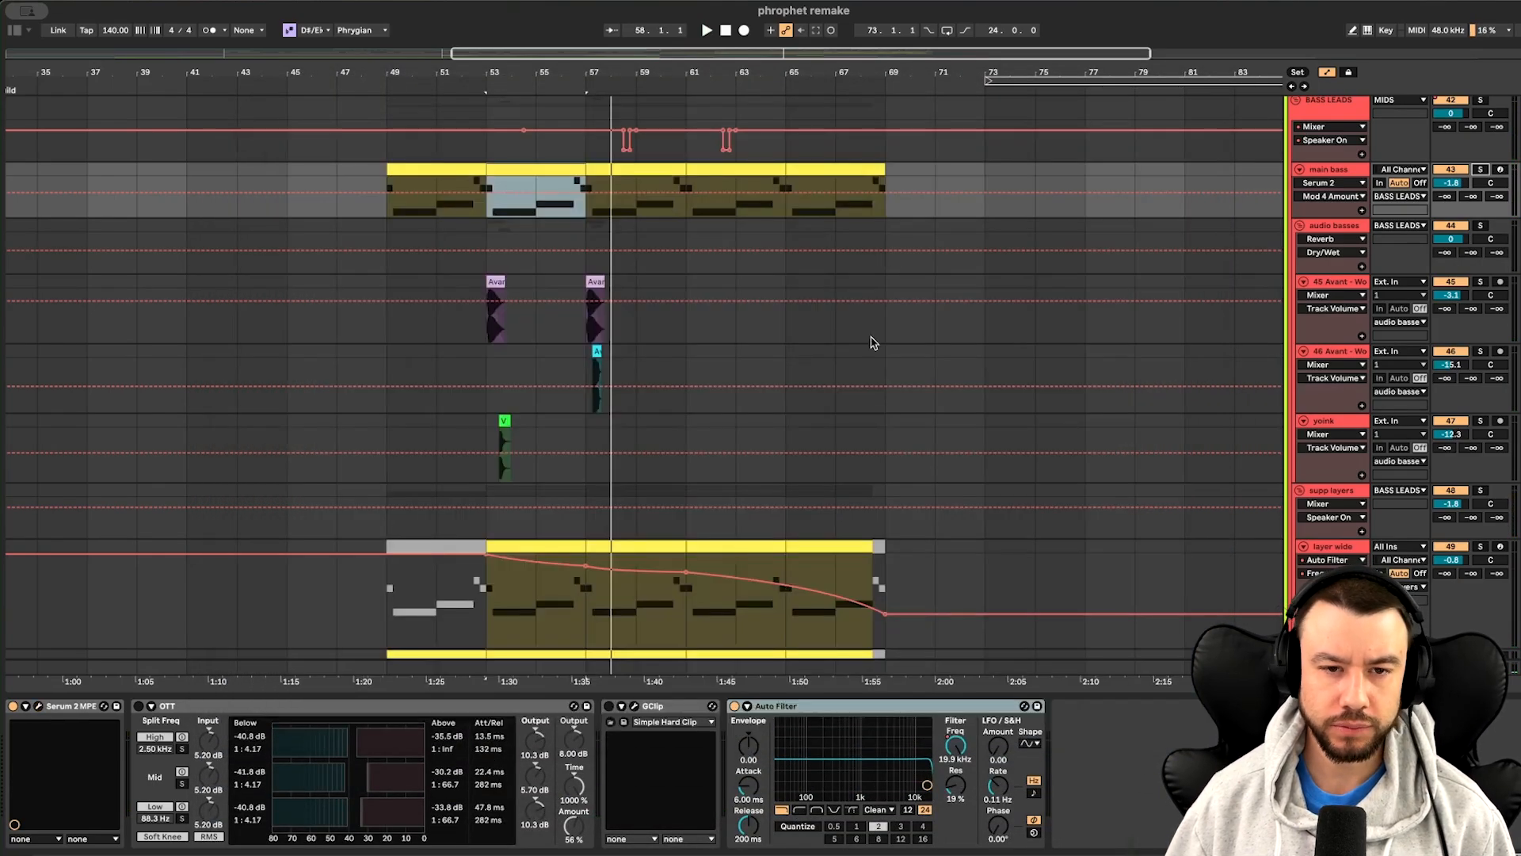
Solo the supp layers group and play its combined layers from bars 53 and 57
left_click(1480, 502)
scroll(771, 485, "down", 3)
key("space")
left_click(658, 432)
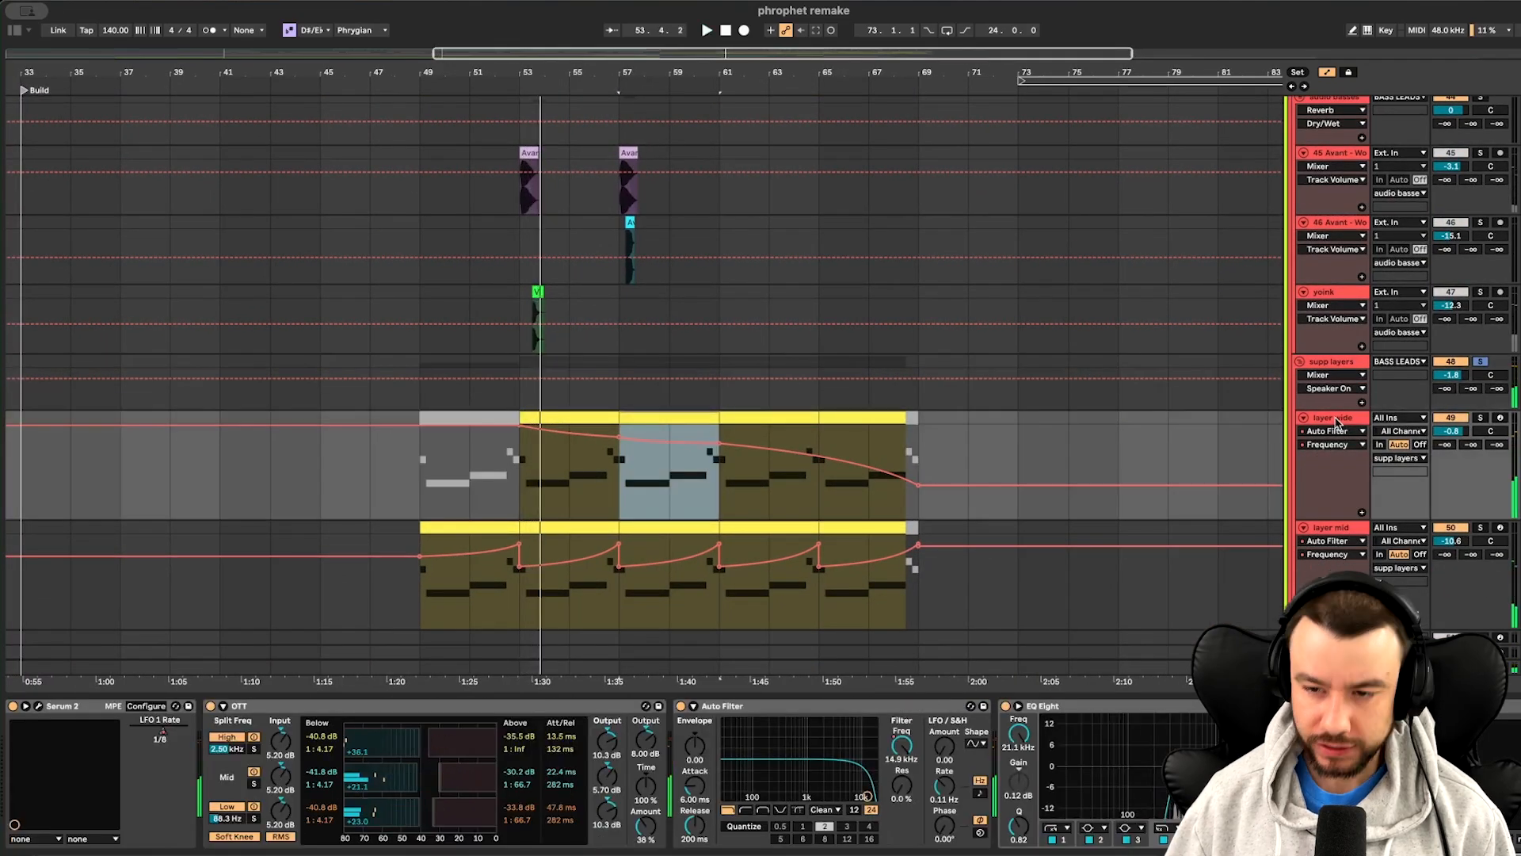
scroll(823, 519, "up", 2)
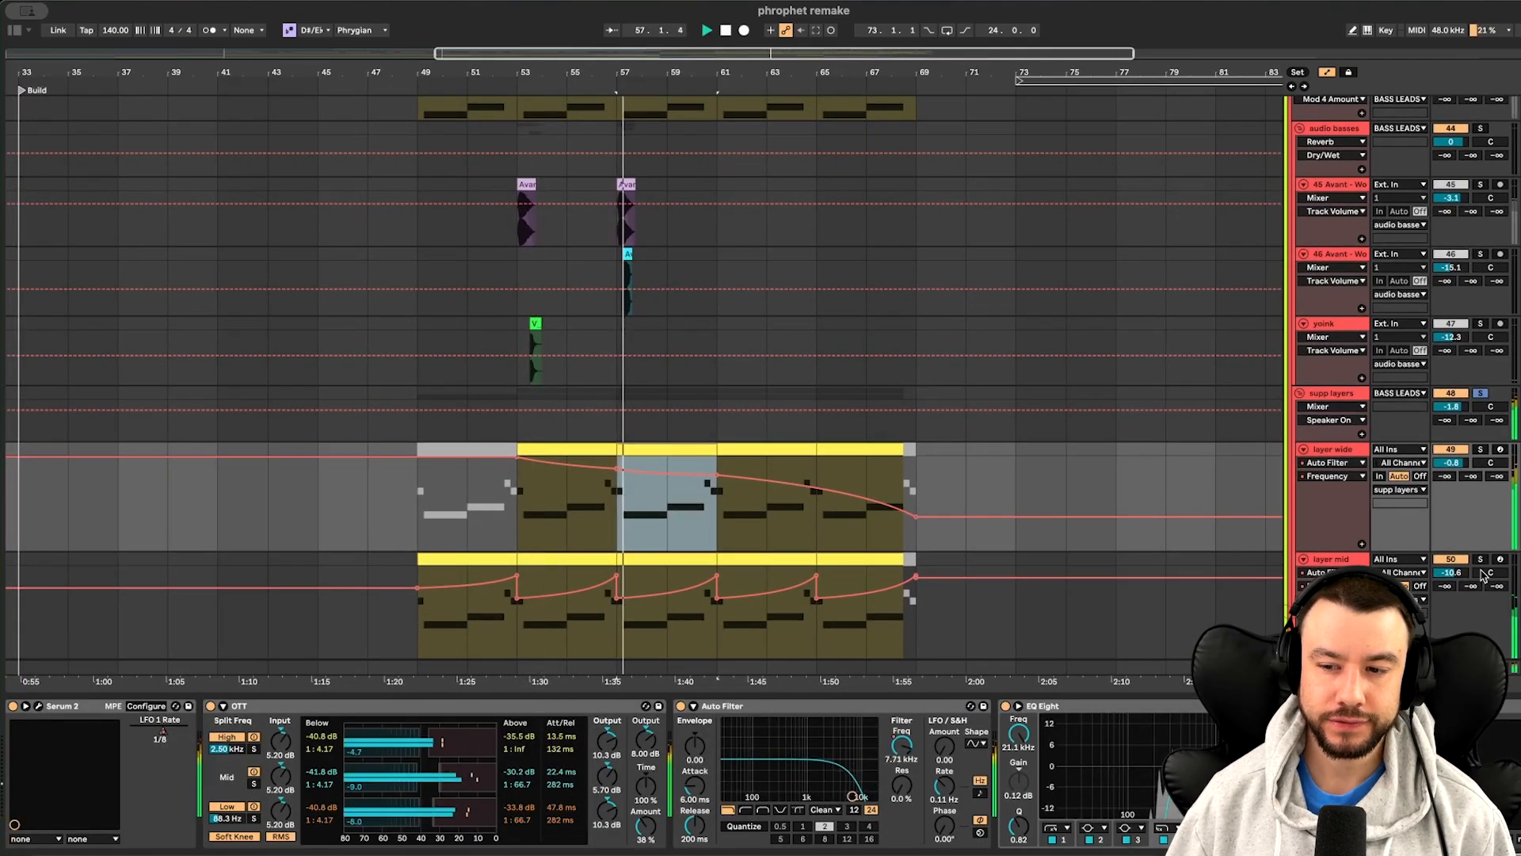
Solo the layer wide track and play its clip from bar 53
left_click(578, 450)
key("space")
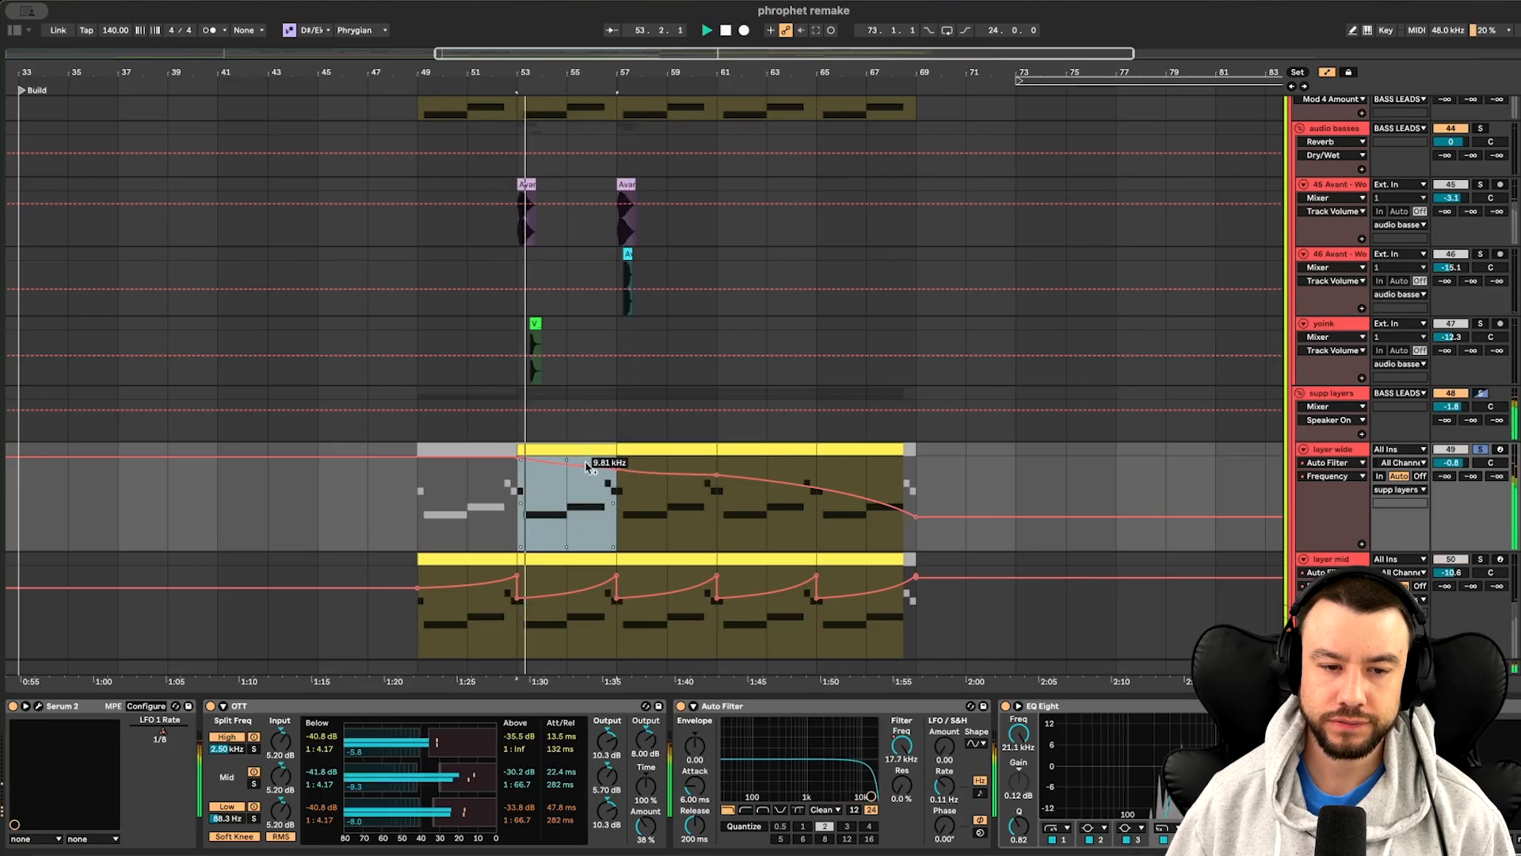
left_click(1480, 449)
Solo the layer mid track and play its clip from bar 53, then return the solo to layer wide
scroll(1480, 507, "down", 1)
scroll(1474, 483, "down", 4)
left_click(533, 467)
key("space")
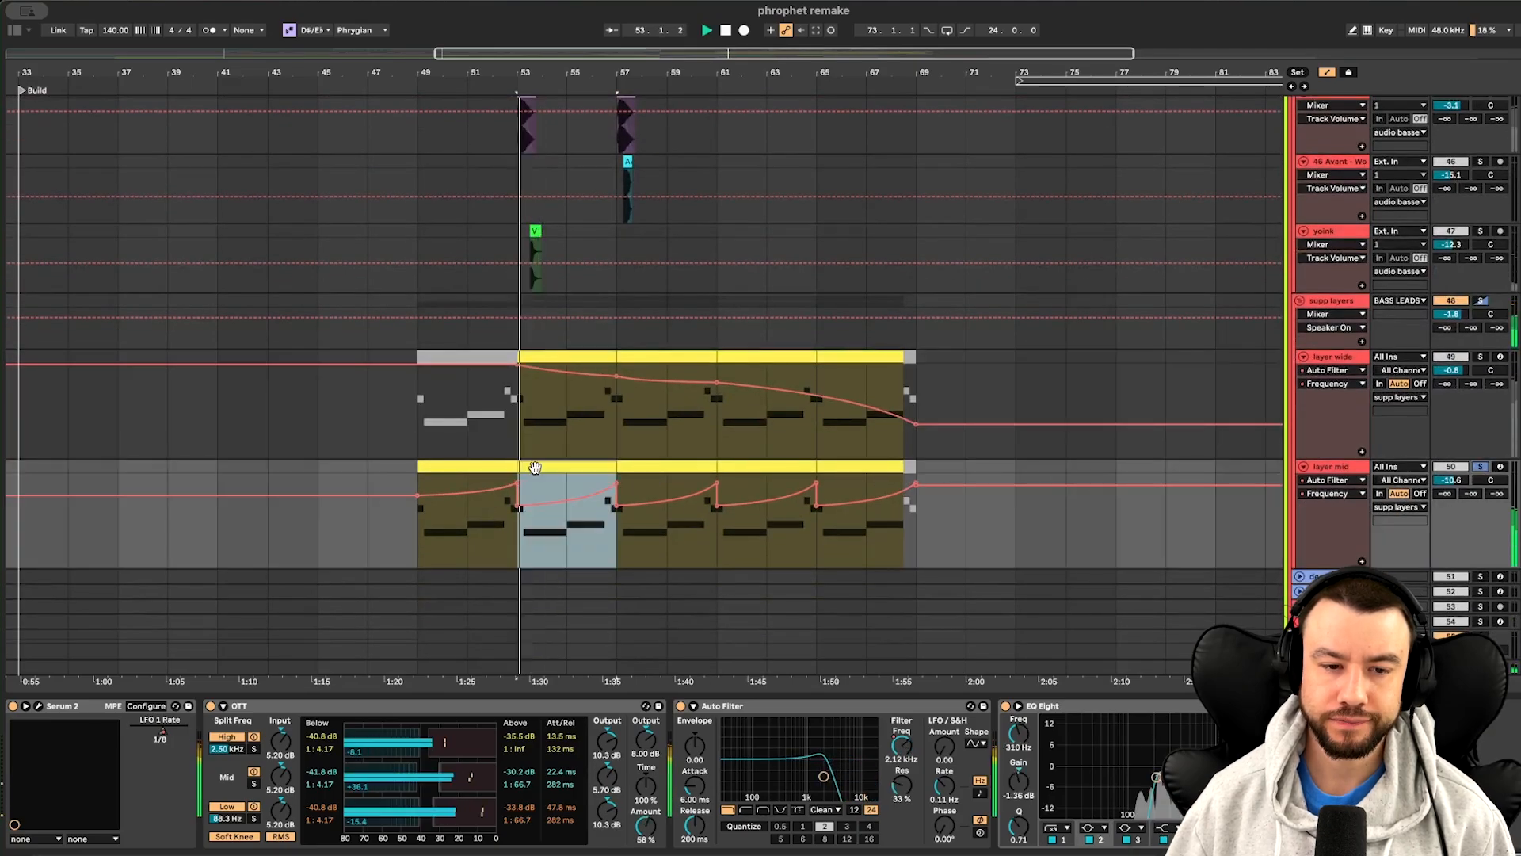
scroll(533, 469, "up", 5)
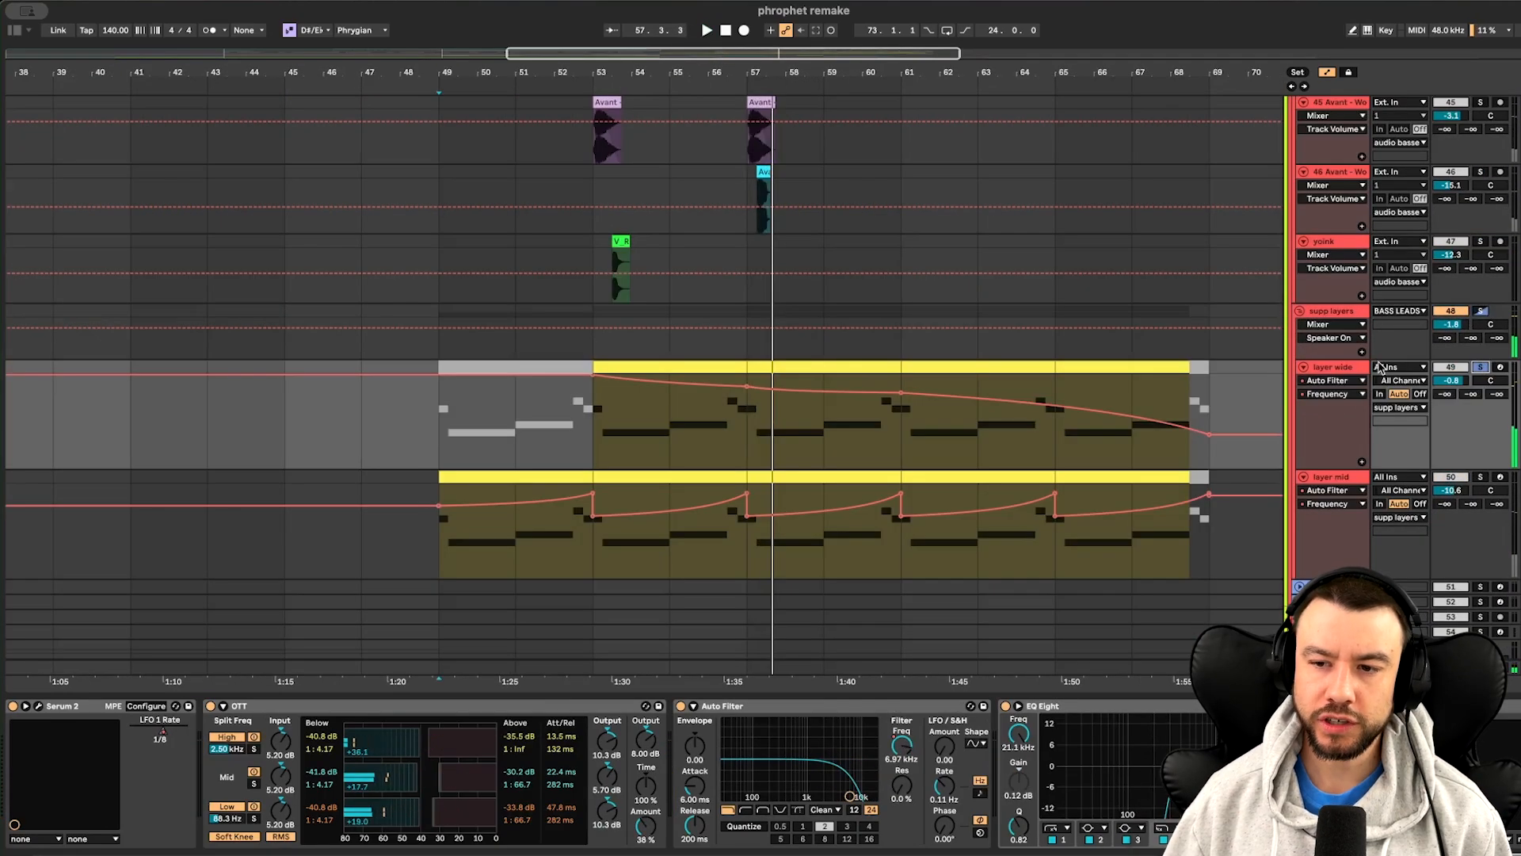
Show the supp layers group's device chain and examine Kompany OTT's high-band above ratio, amount, time and output settings
left_click(1343, 310)
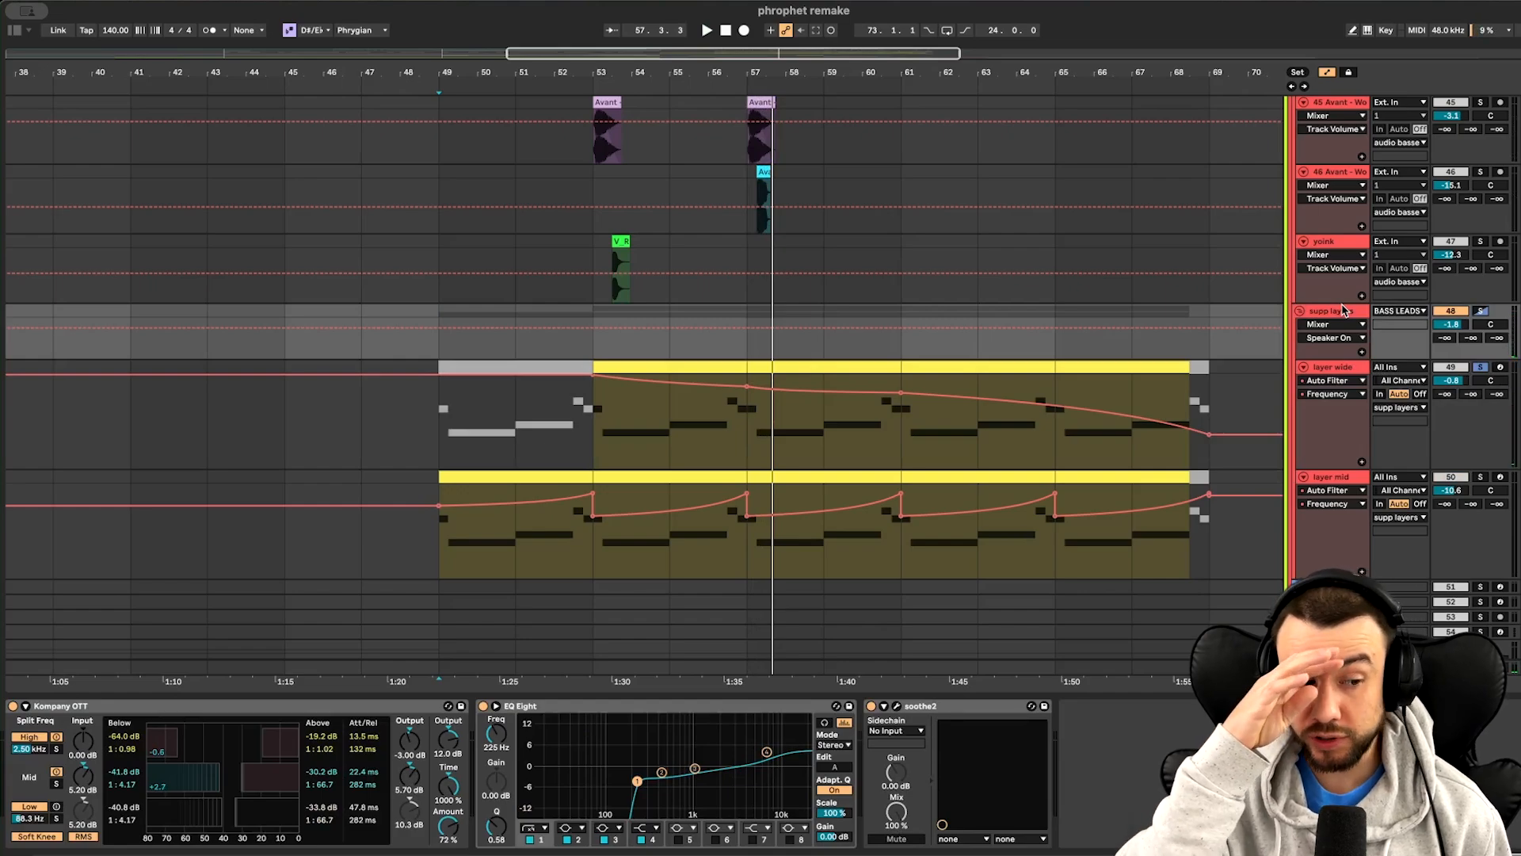
left_click(82, 744)
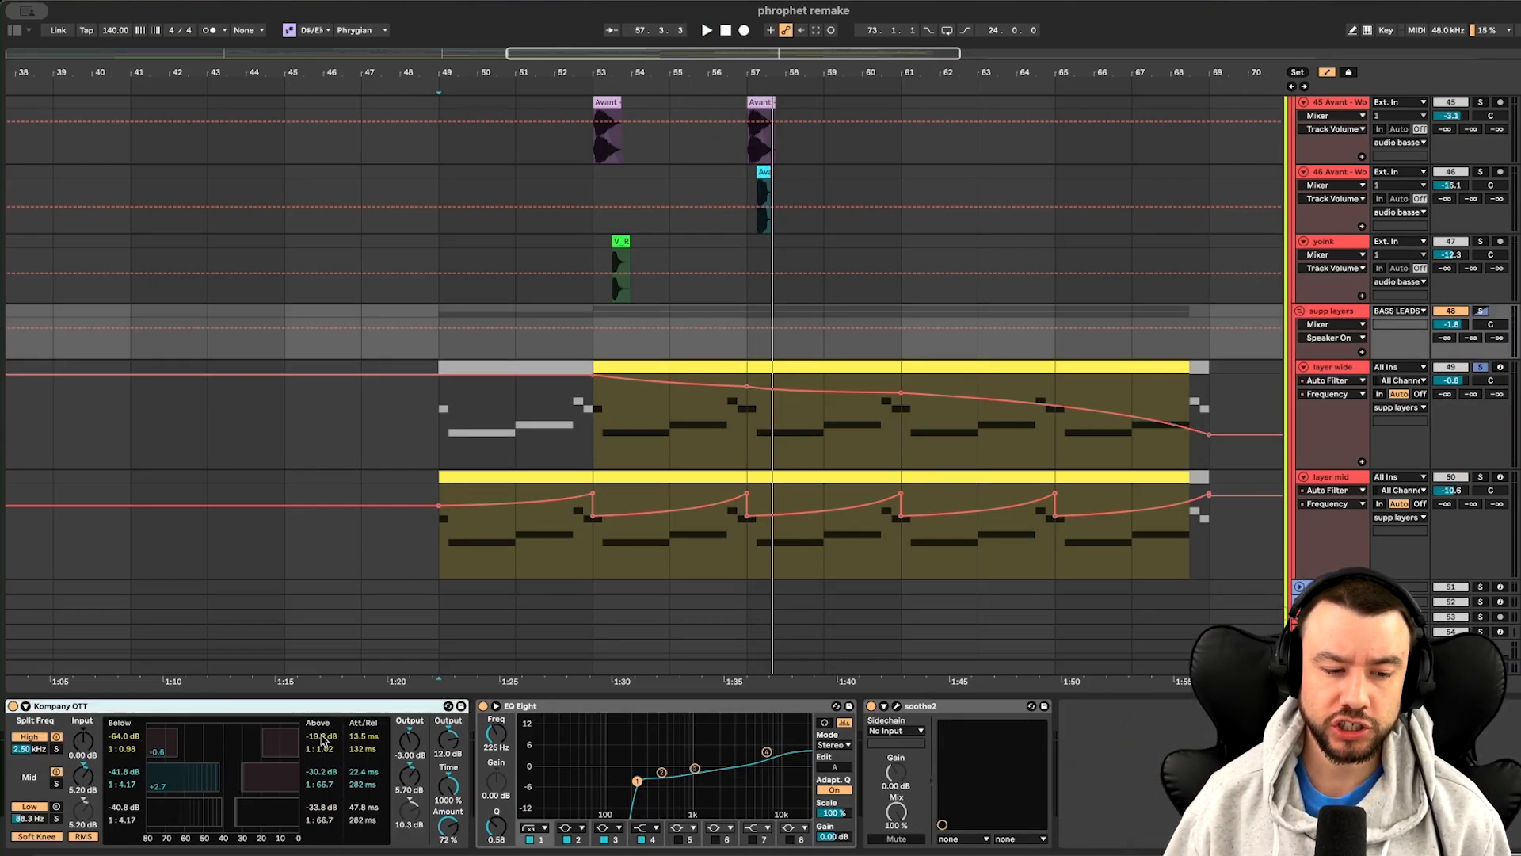
left_click(320, 747)
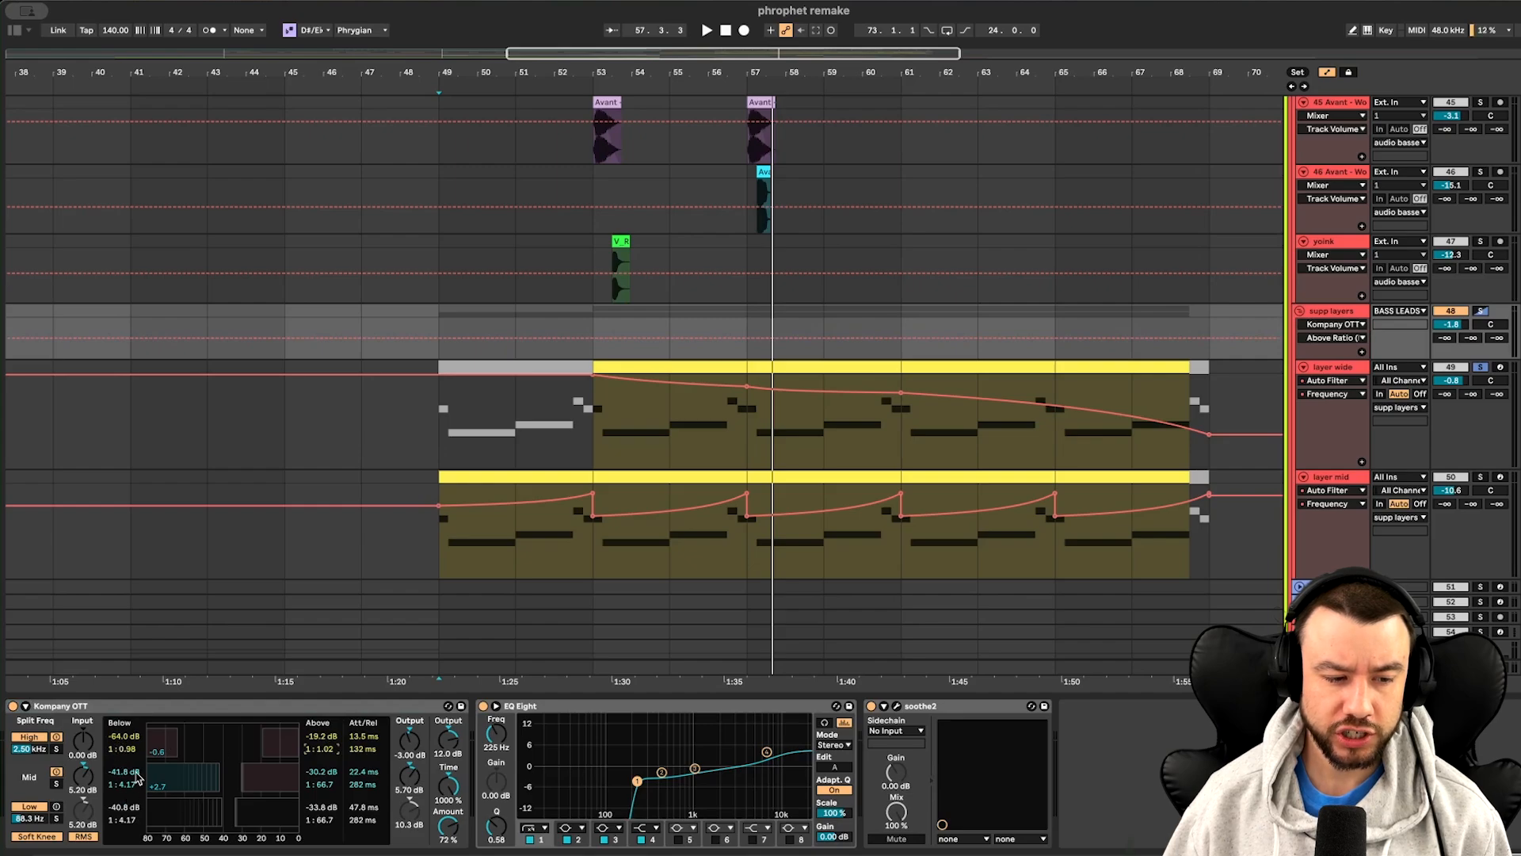
left_click(447, 823)
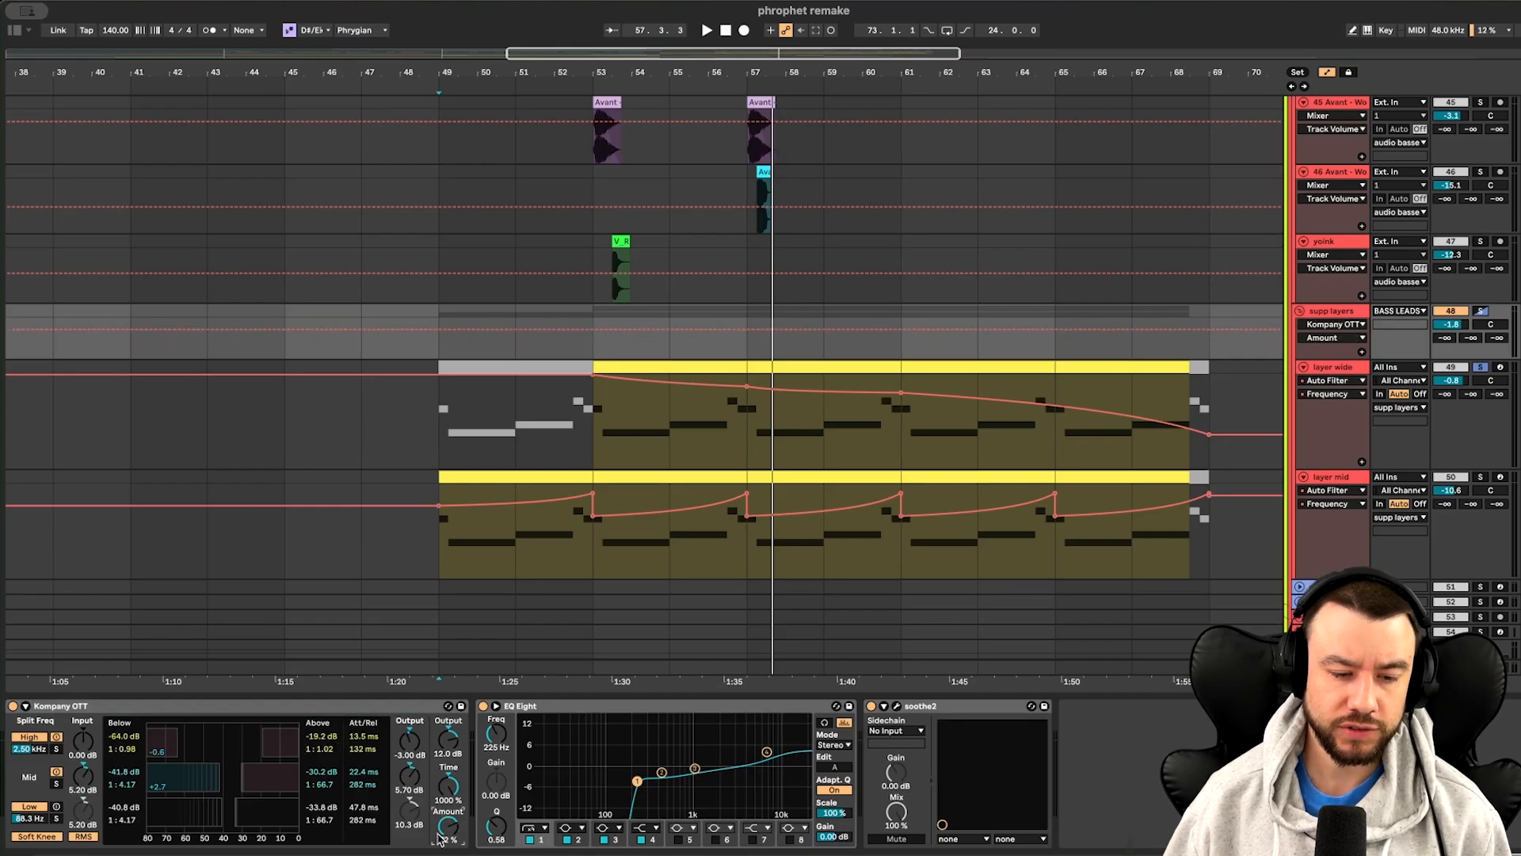
left_click(447, 799)
left_click(457, 752)
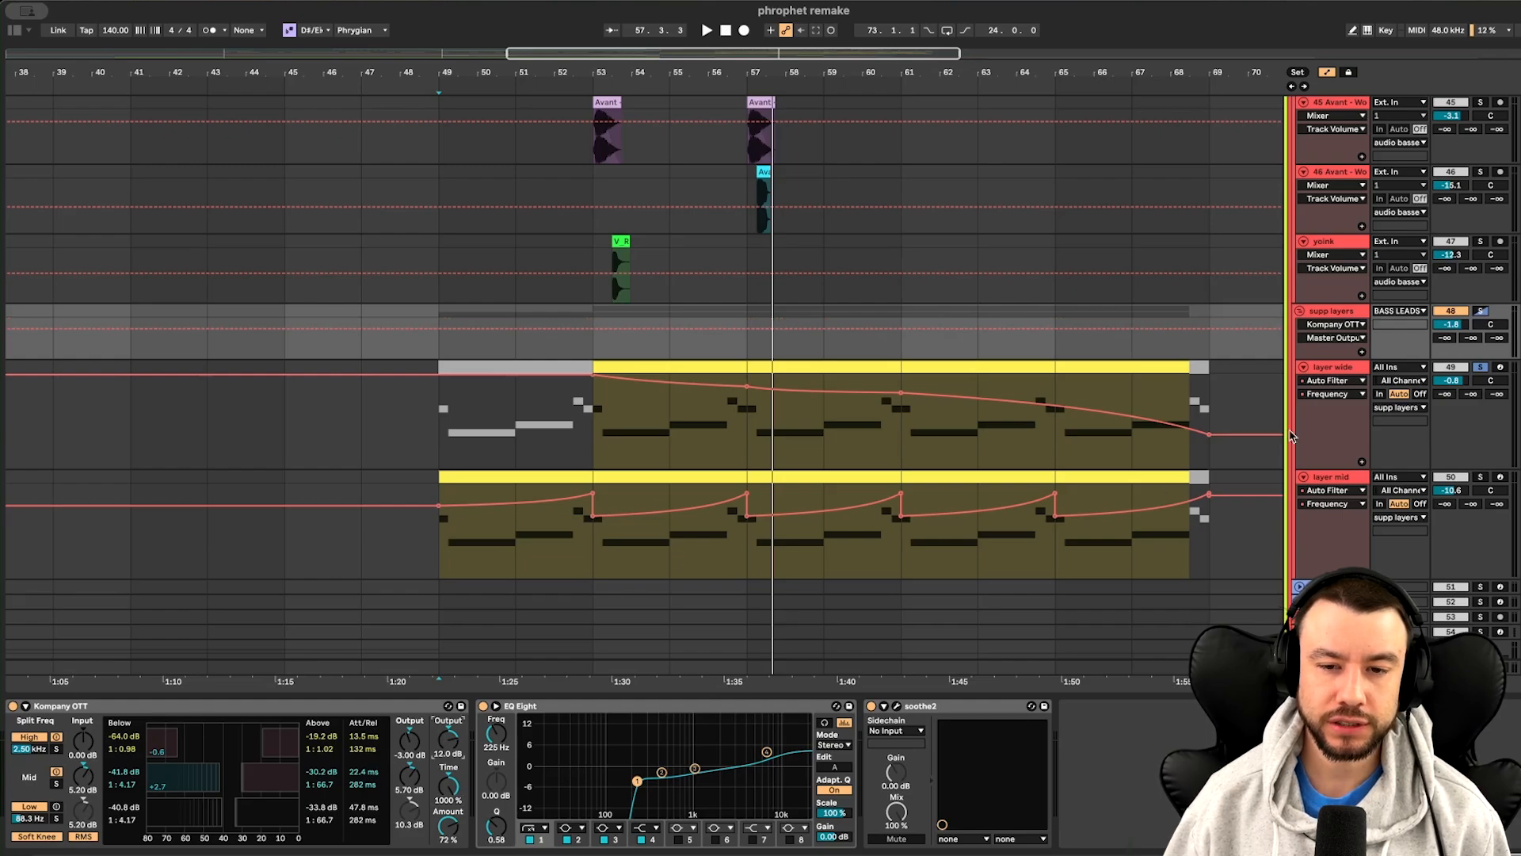
left_click(109, 711)
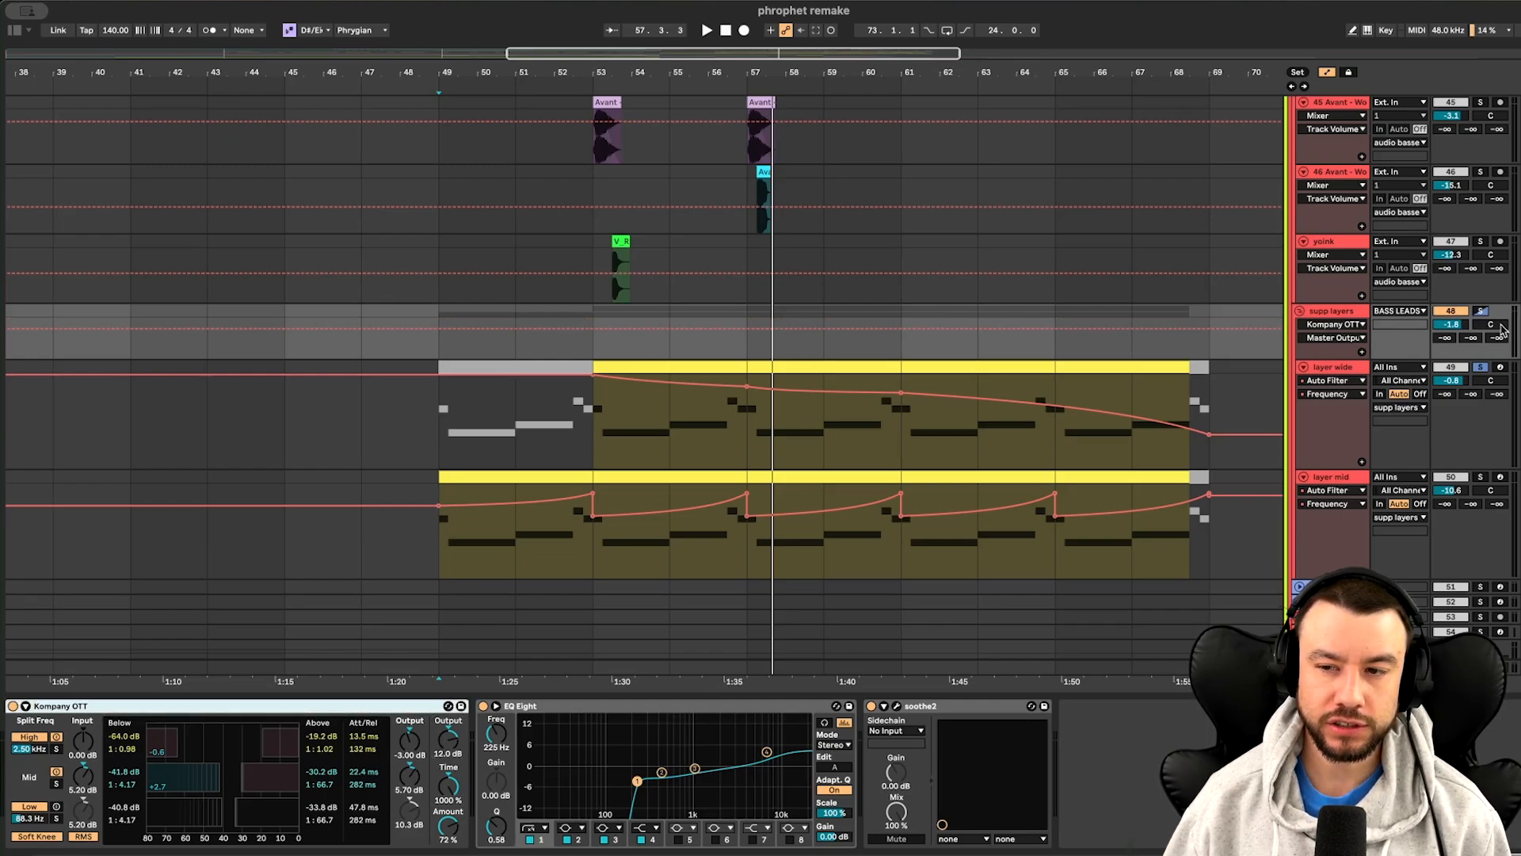
Solo the supp layers group and examine the first two bands of its EQ Eight
left_click(1482, 312)
left_click(538, 707)
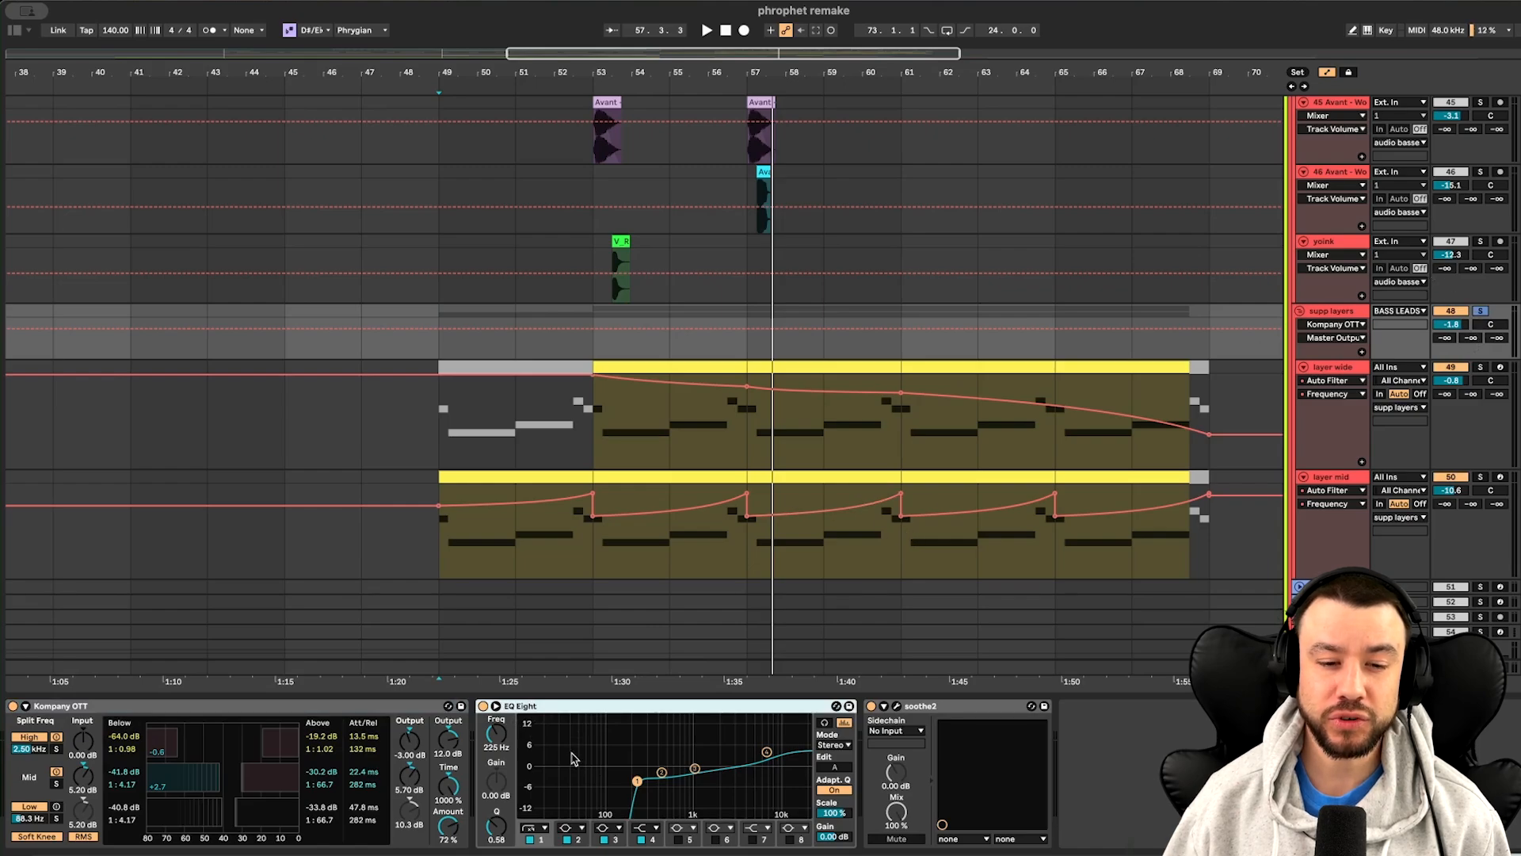
left_click(637, 782)
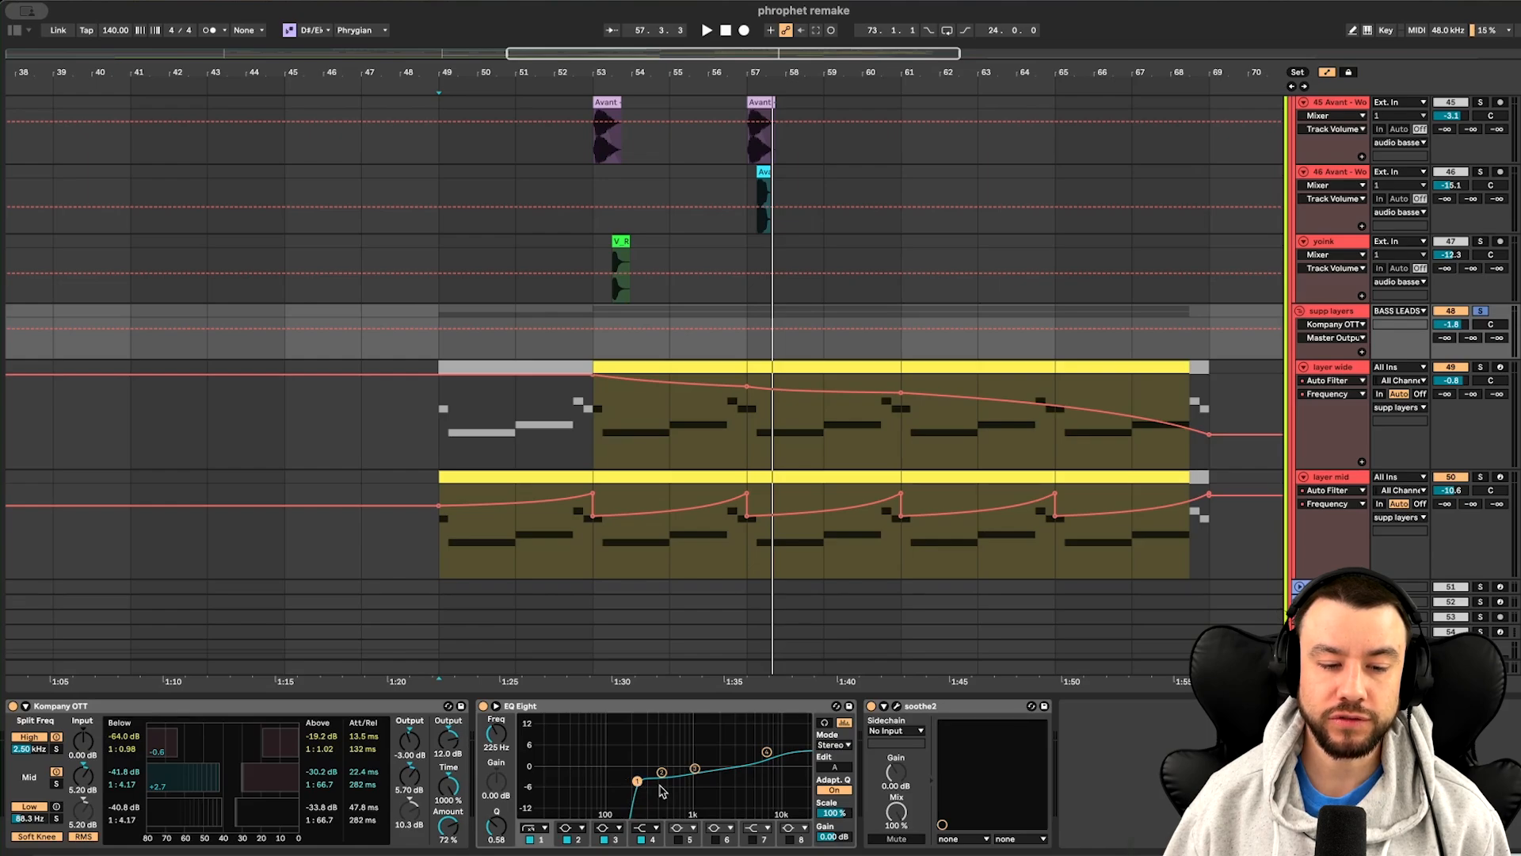
left_click(663, 775)
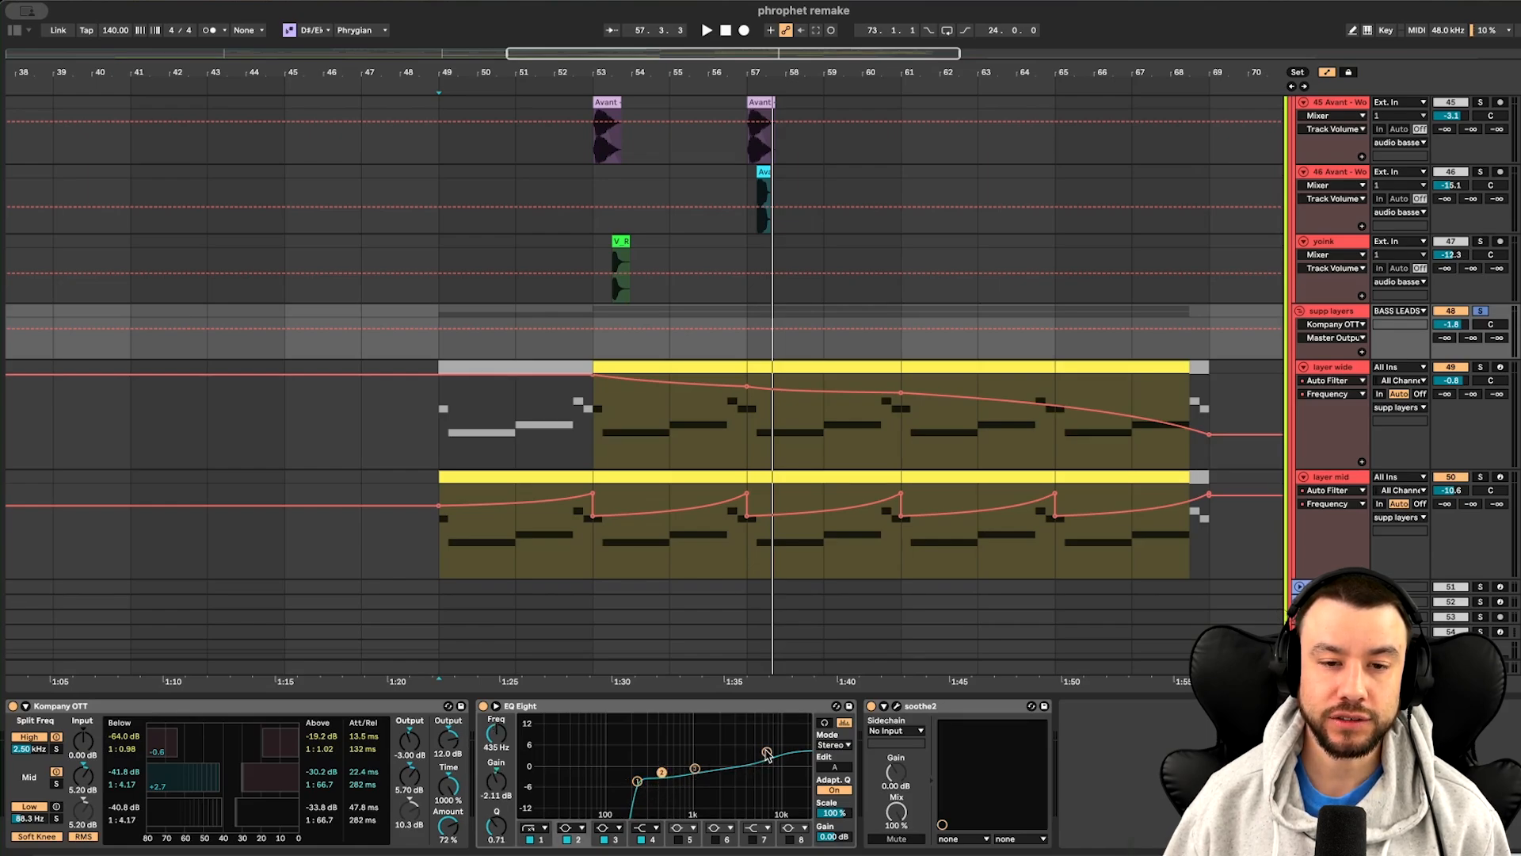
Play the soloed supp layers group from its start at bar 49, then from bar 53
key("space")
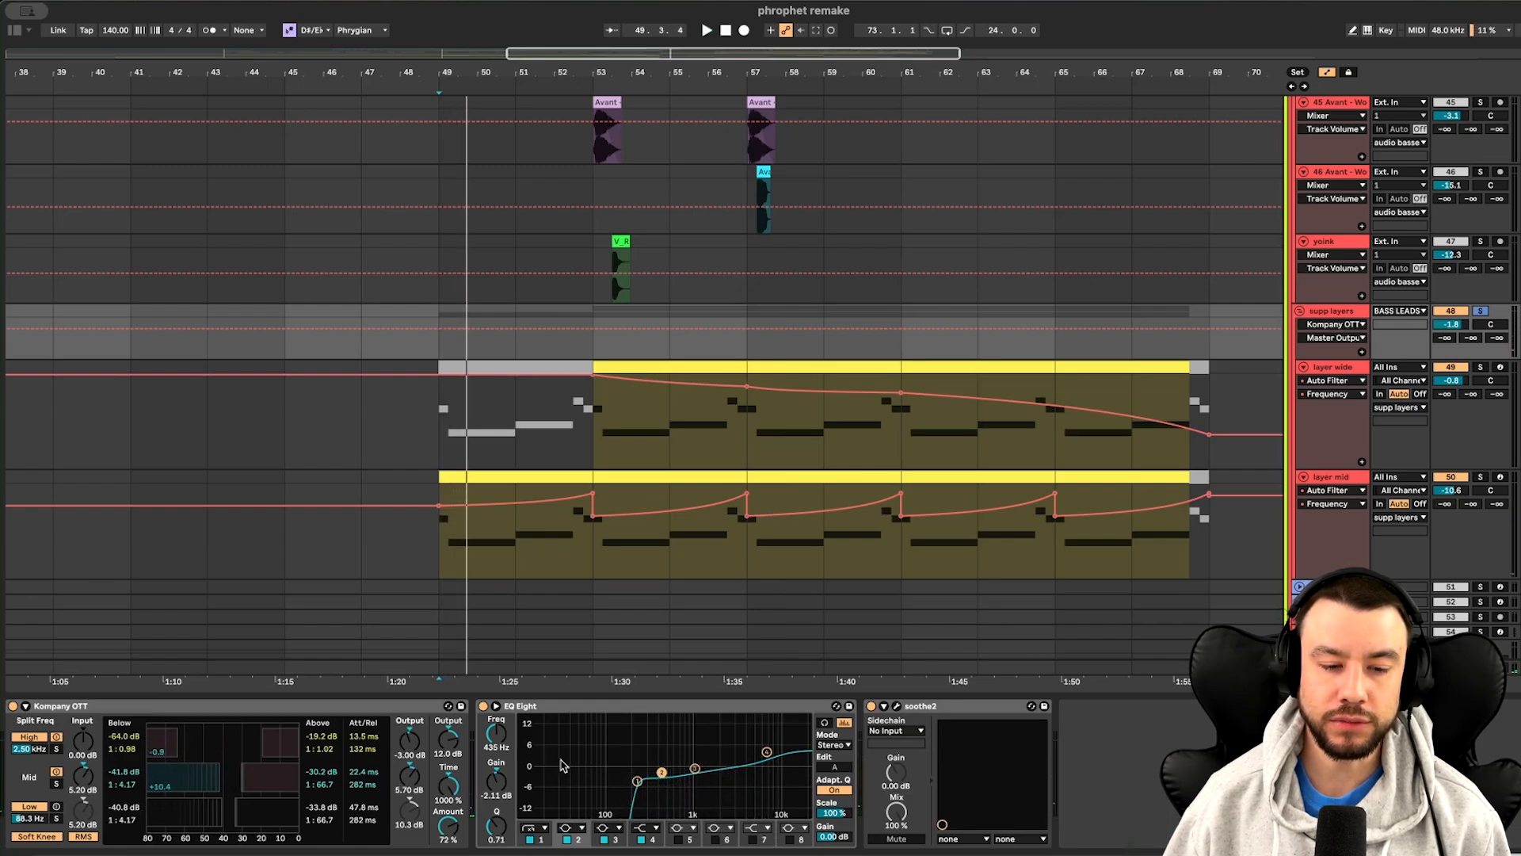
key("space")
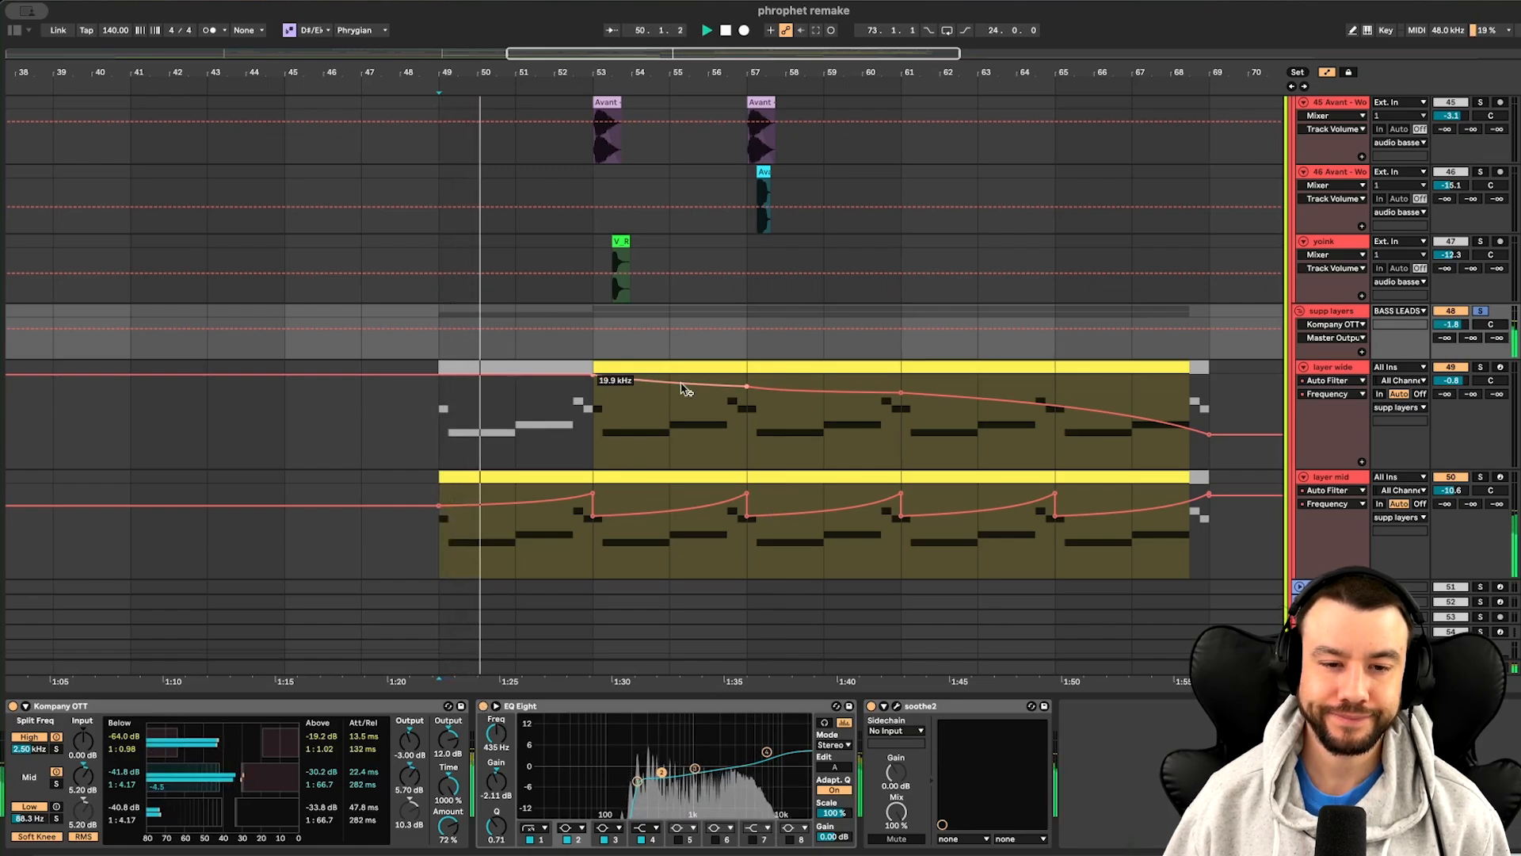
key("space")
left_click(604, 341)
key("space")
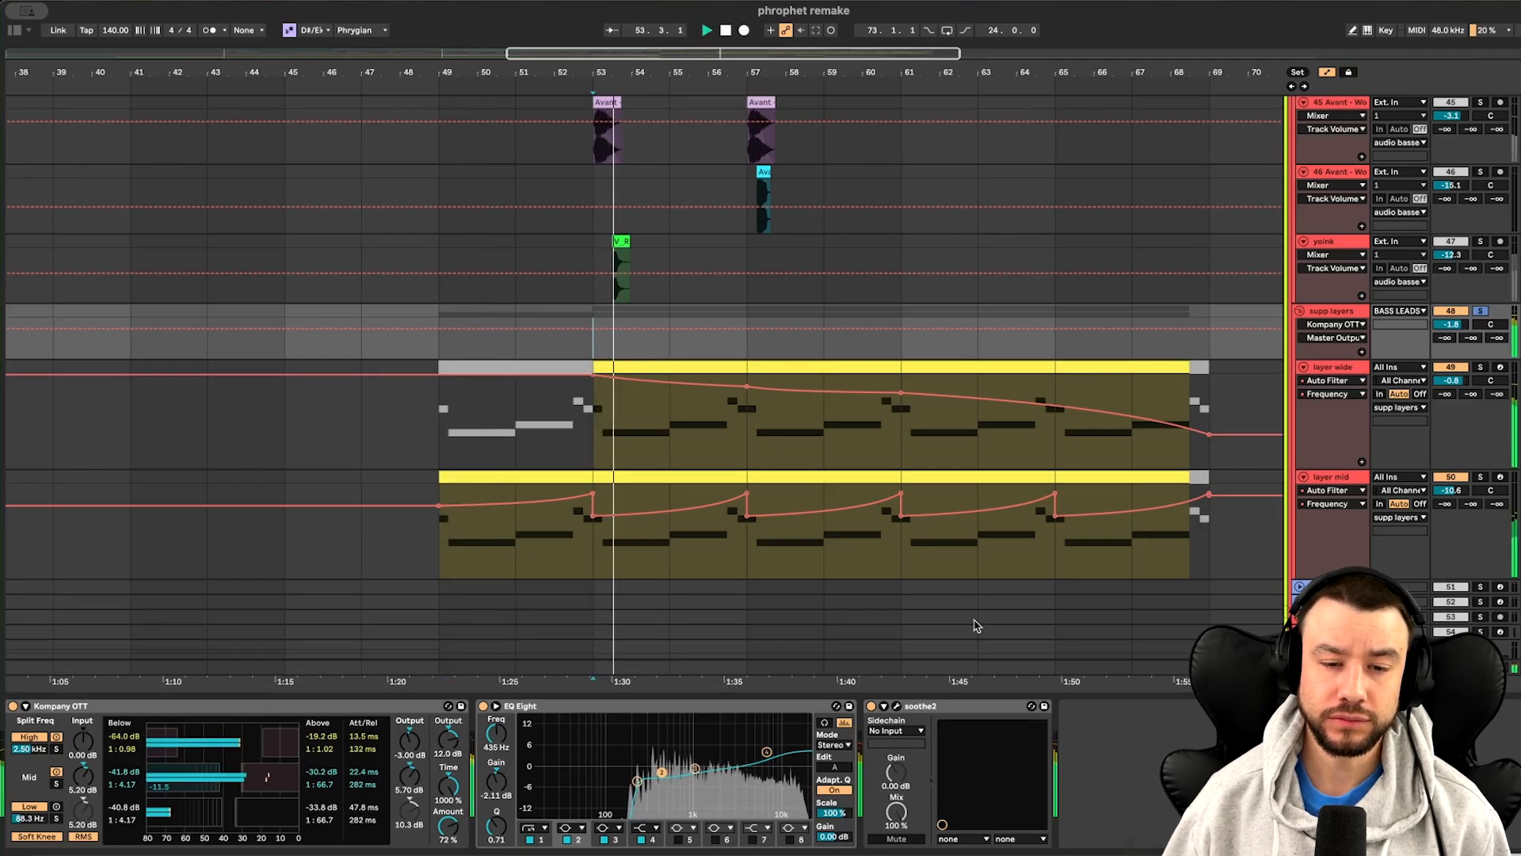
key("space")
Add main bass to the solo and play both from bar 53, then remove the supp layers group from the solo to compare
scroll(1103, 333, "up", 8)
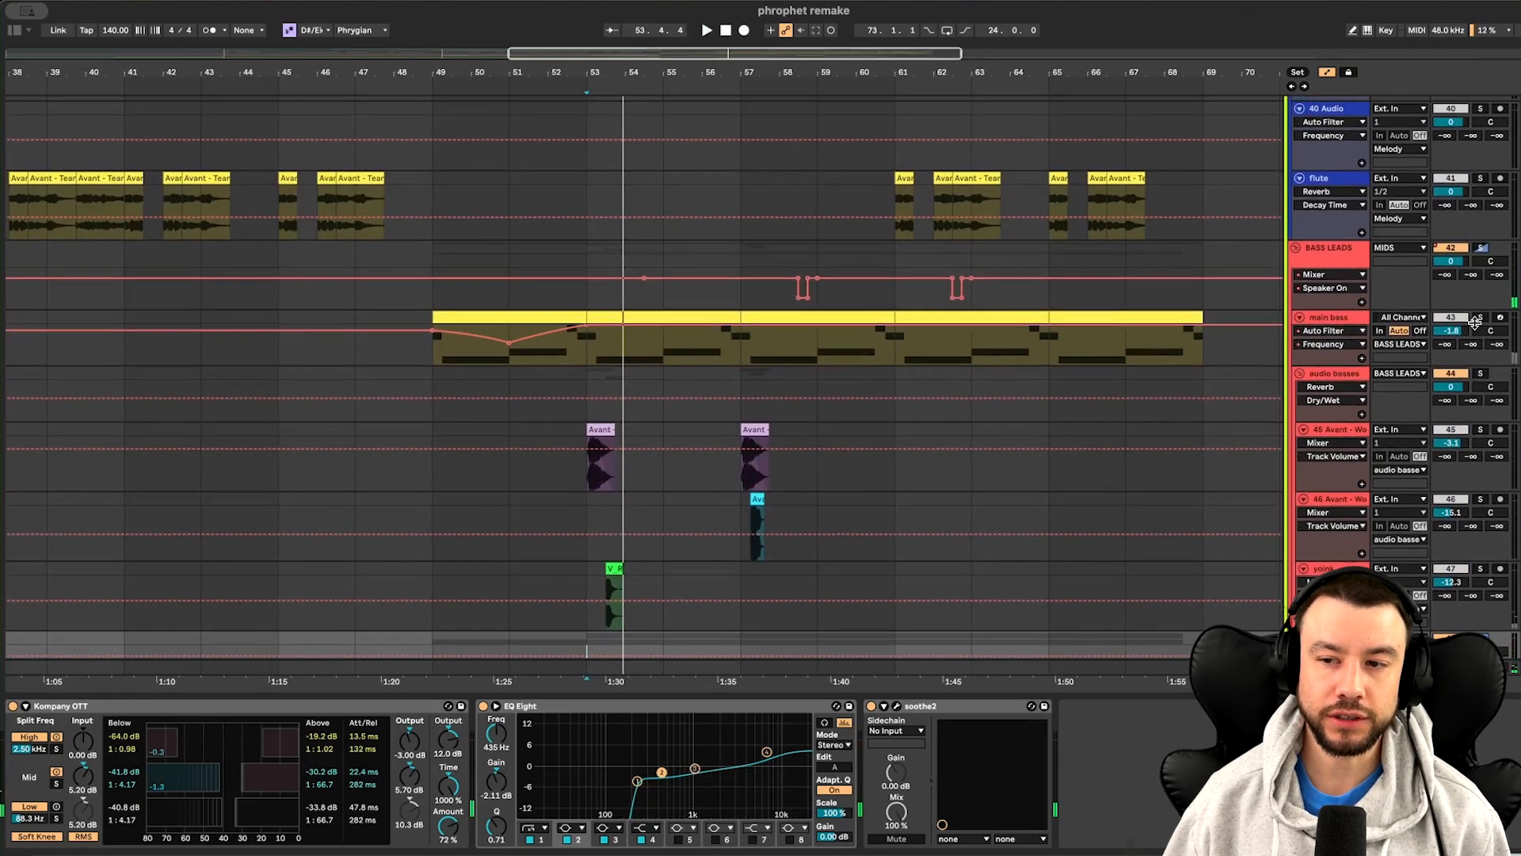
left_click(1476, 324)
key("space")
scroll(697, 476, "down", 3)
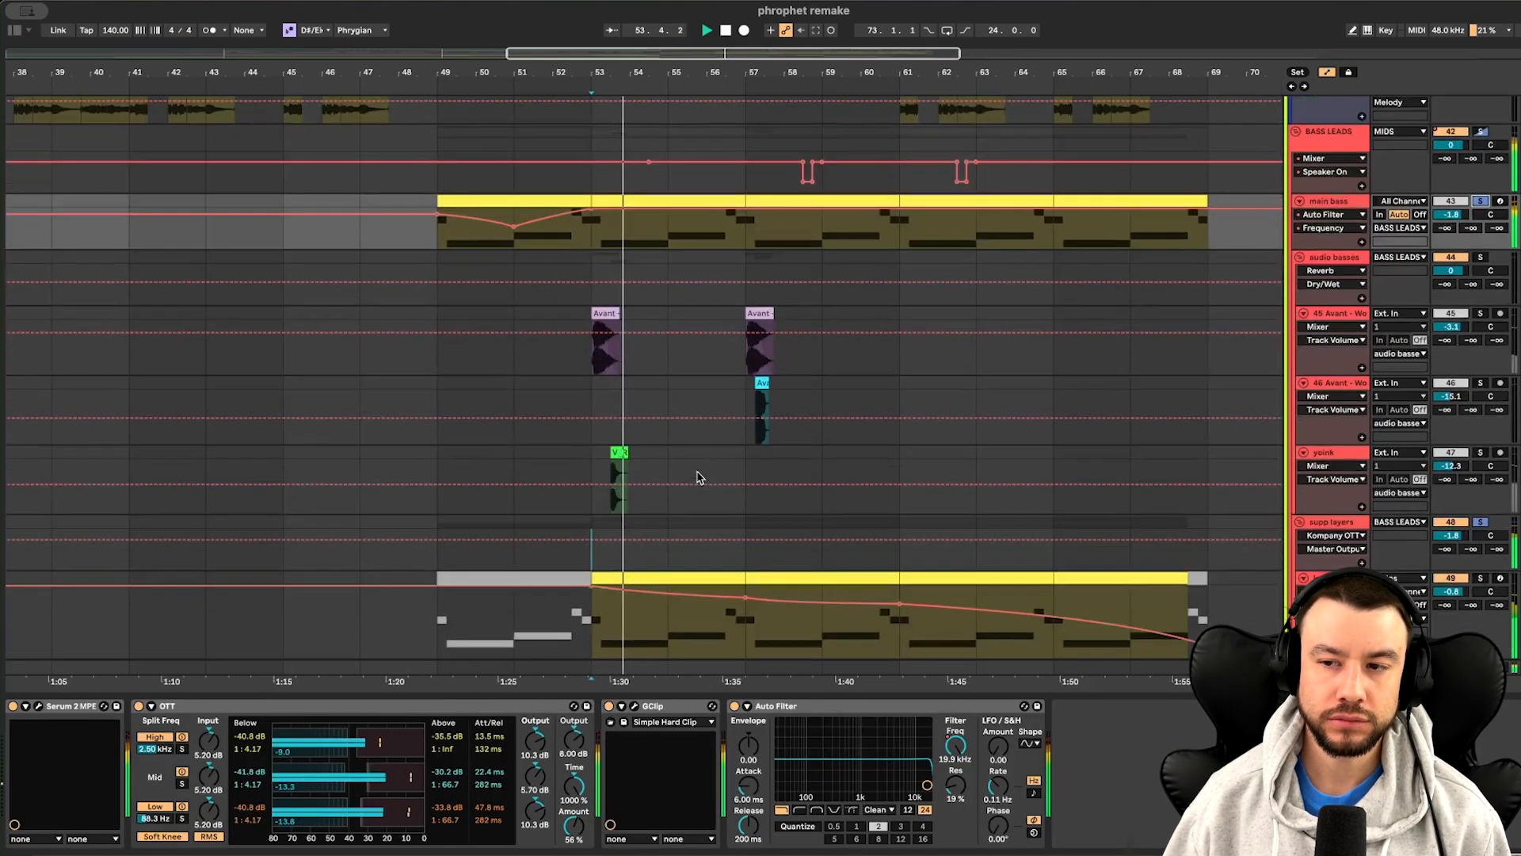
scroll(697, 476, "down", 2)
left_click(1481, 466)
key("space")
Solo the supp layers group again and place the start position at bar 53 on layer wide
scroll(1005, 455, "down", 4)
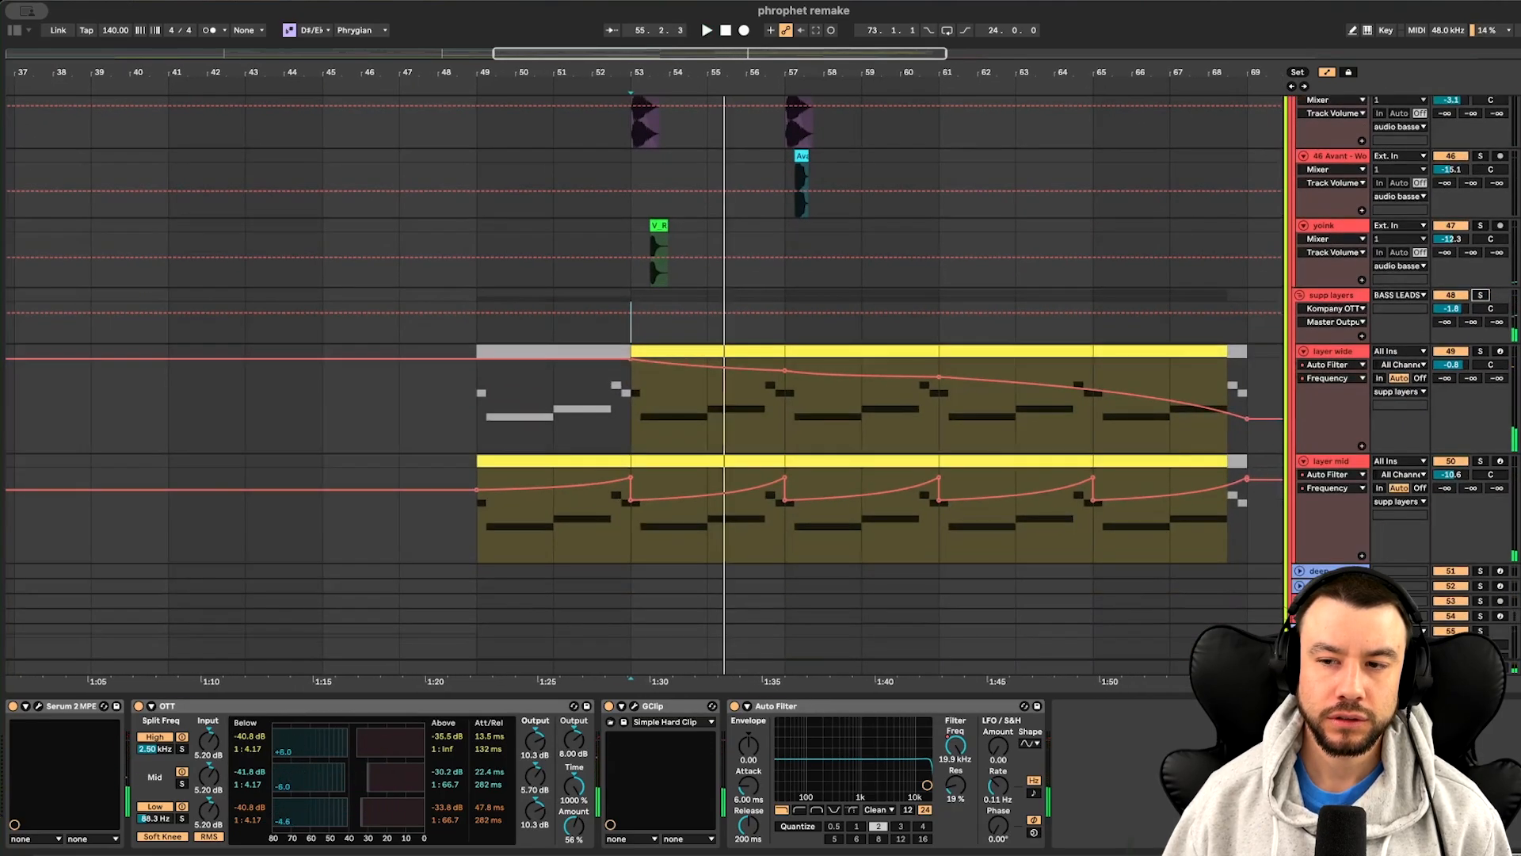
left_click(1483, 295)
scroll(727, 338, "down", 2)
left_click(602, 367)
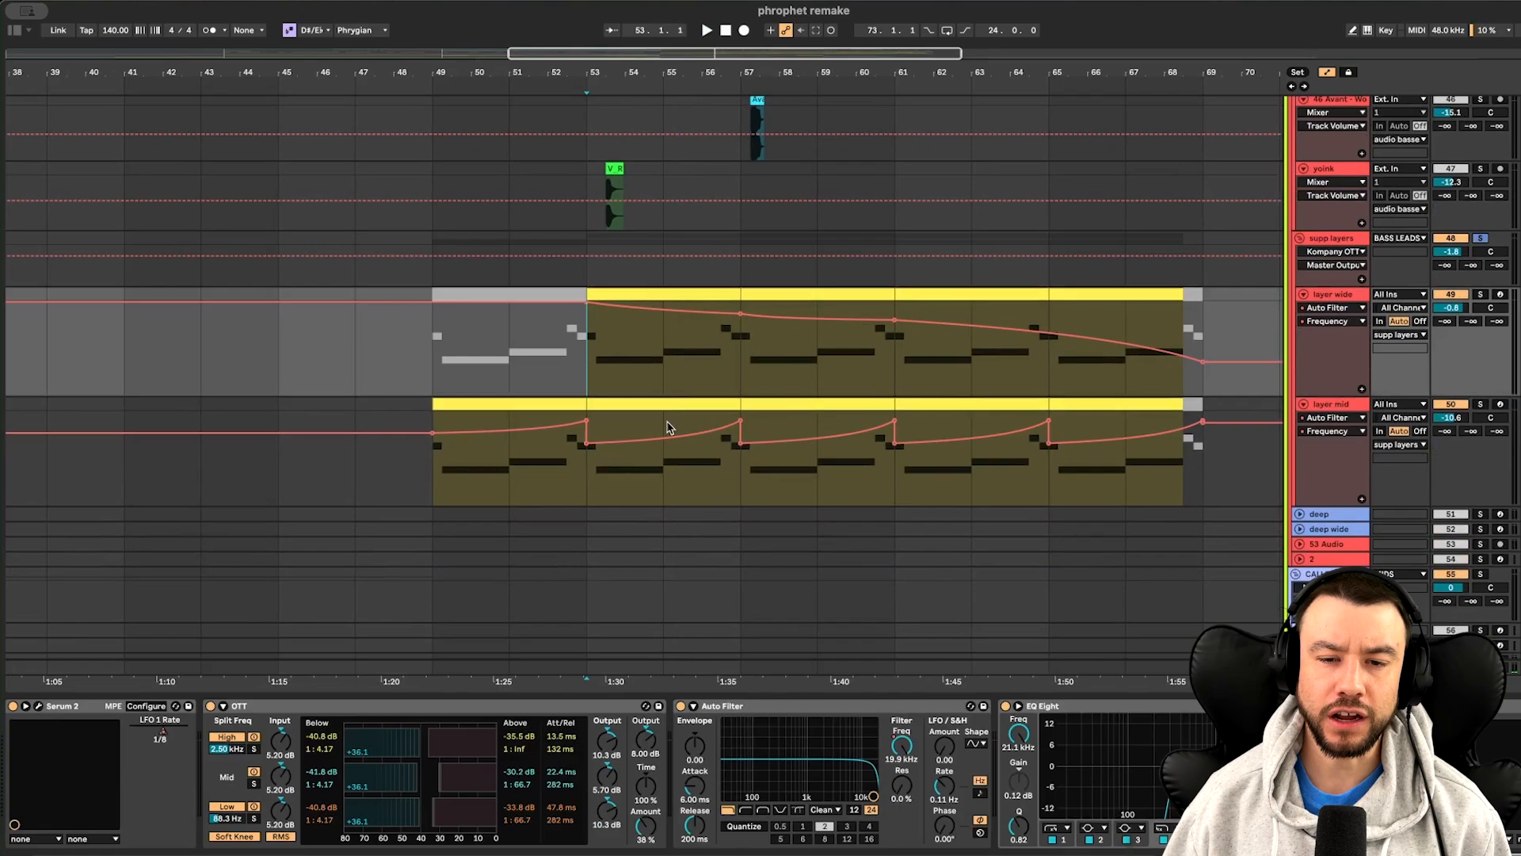
scroll(1411, 447, "down", 1)
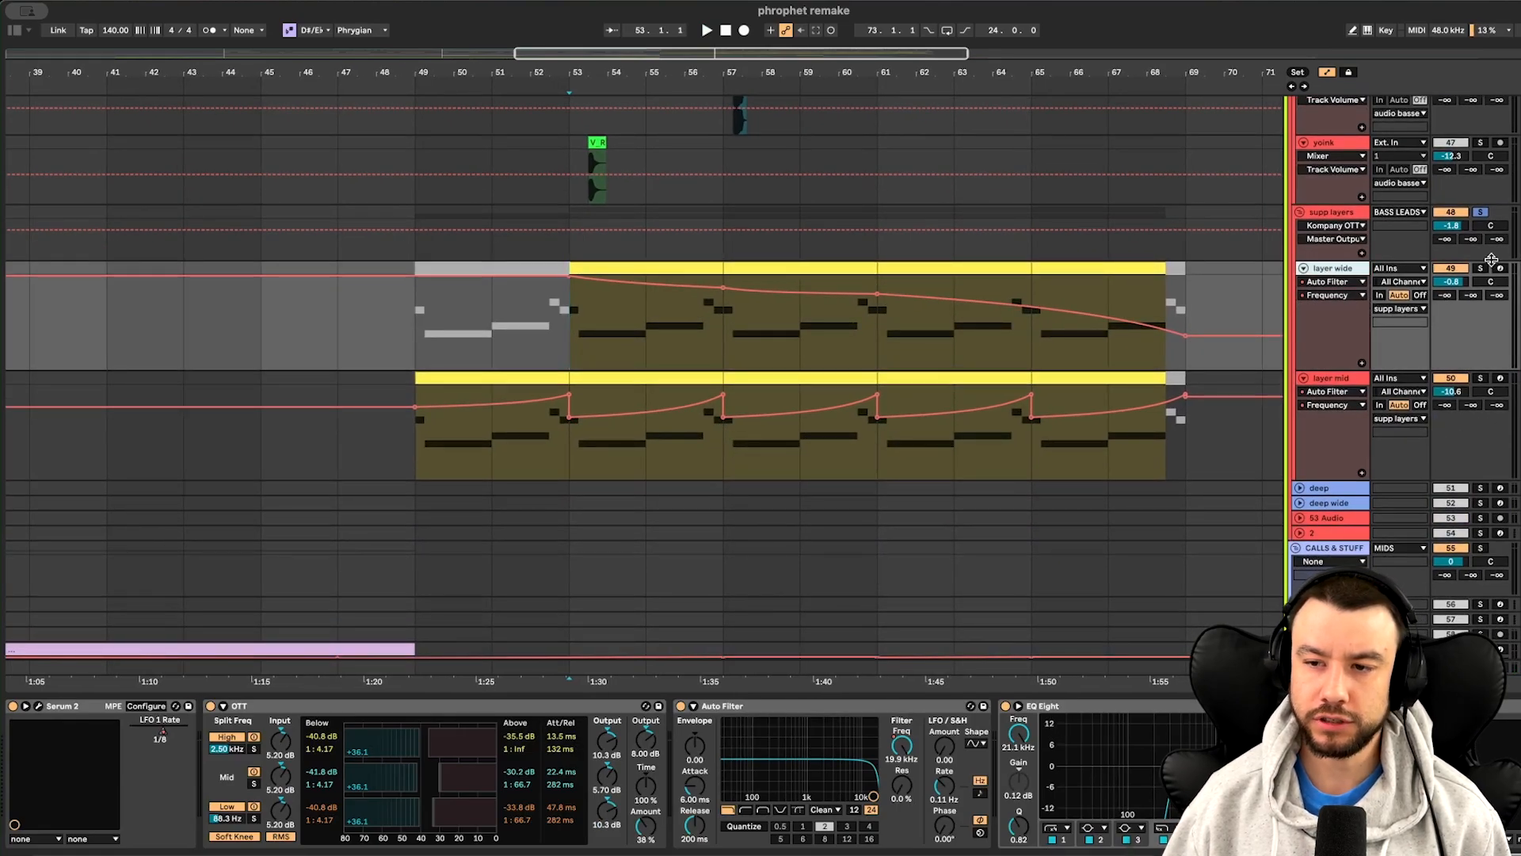
Solo the layer wide track and play its clip section between bars 53 and 57
left_click(1482, 268)
left_click(1329, 267)
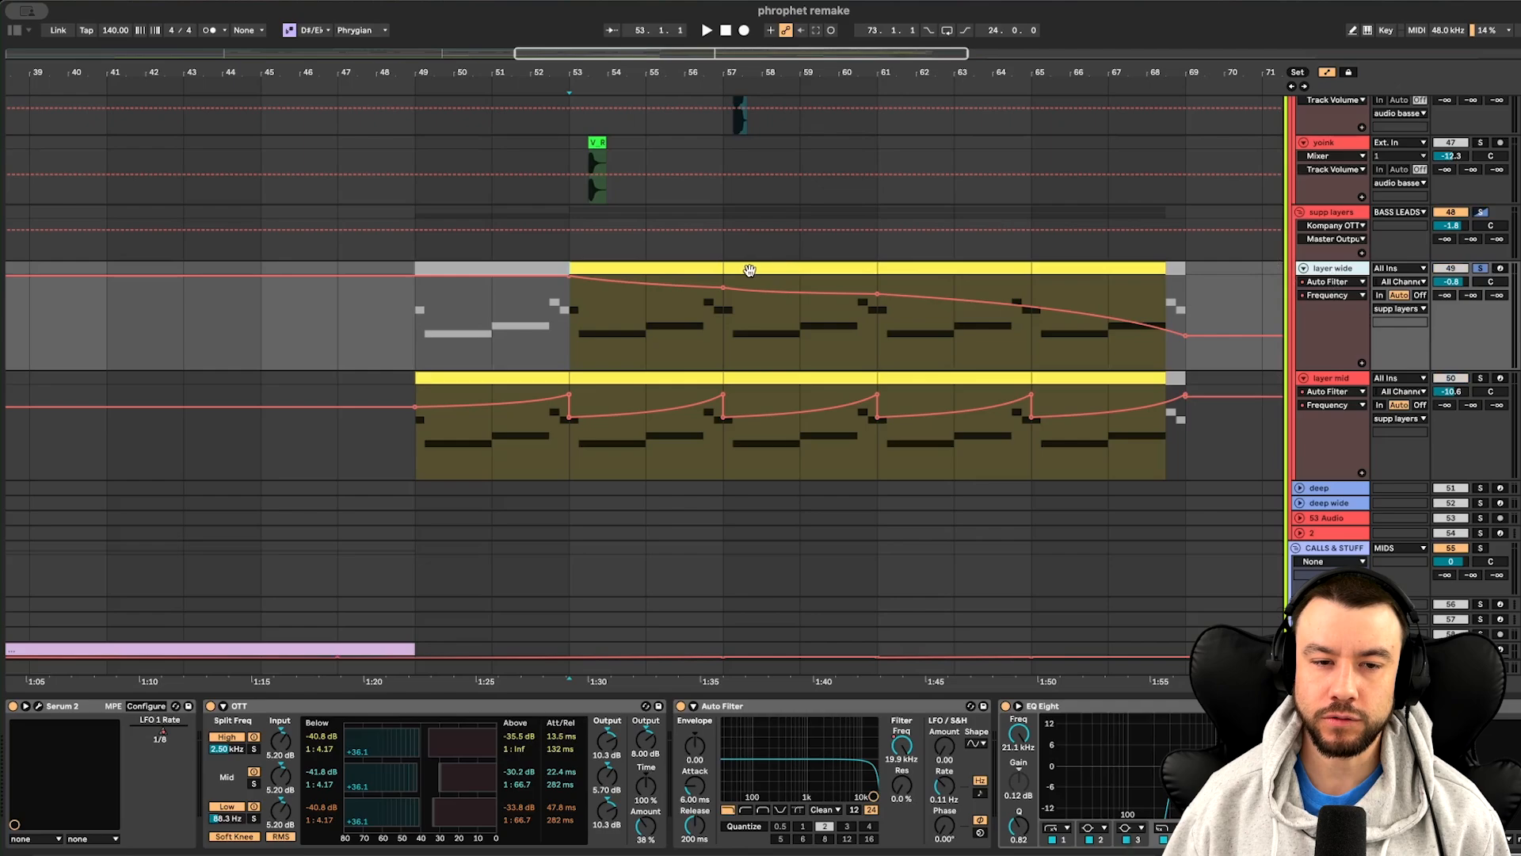
left_click(678, 268)
key("space")
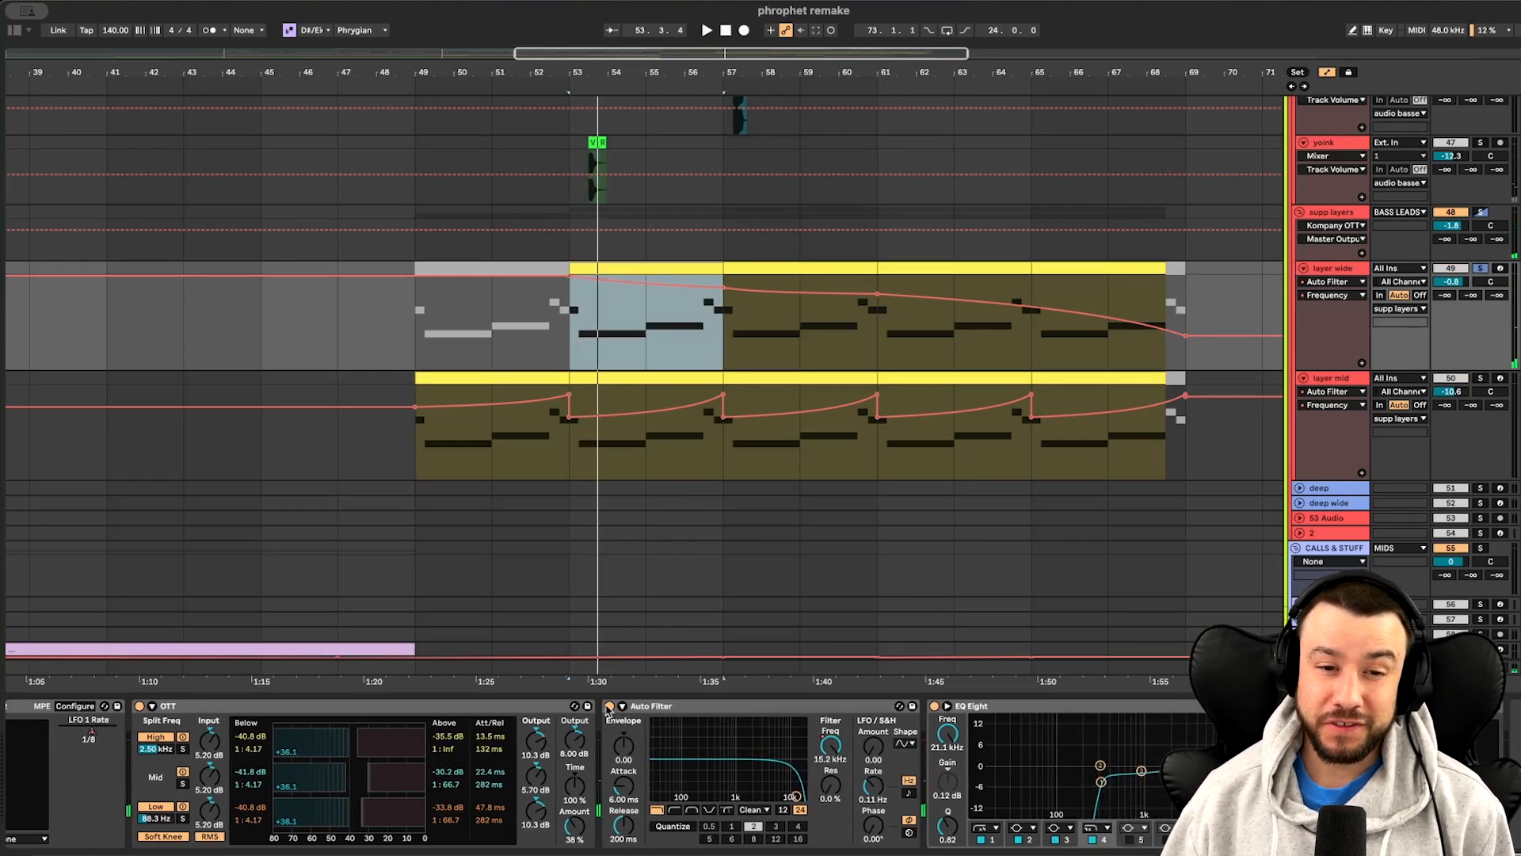
Turn off layer wide's Auto Filter and play the clip section without it
left_click(610, 710)
key("space")
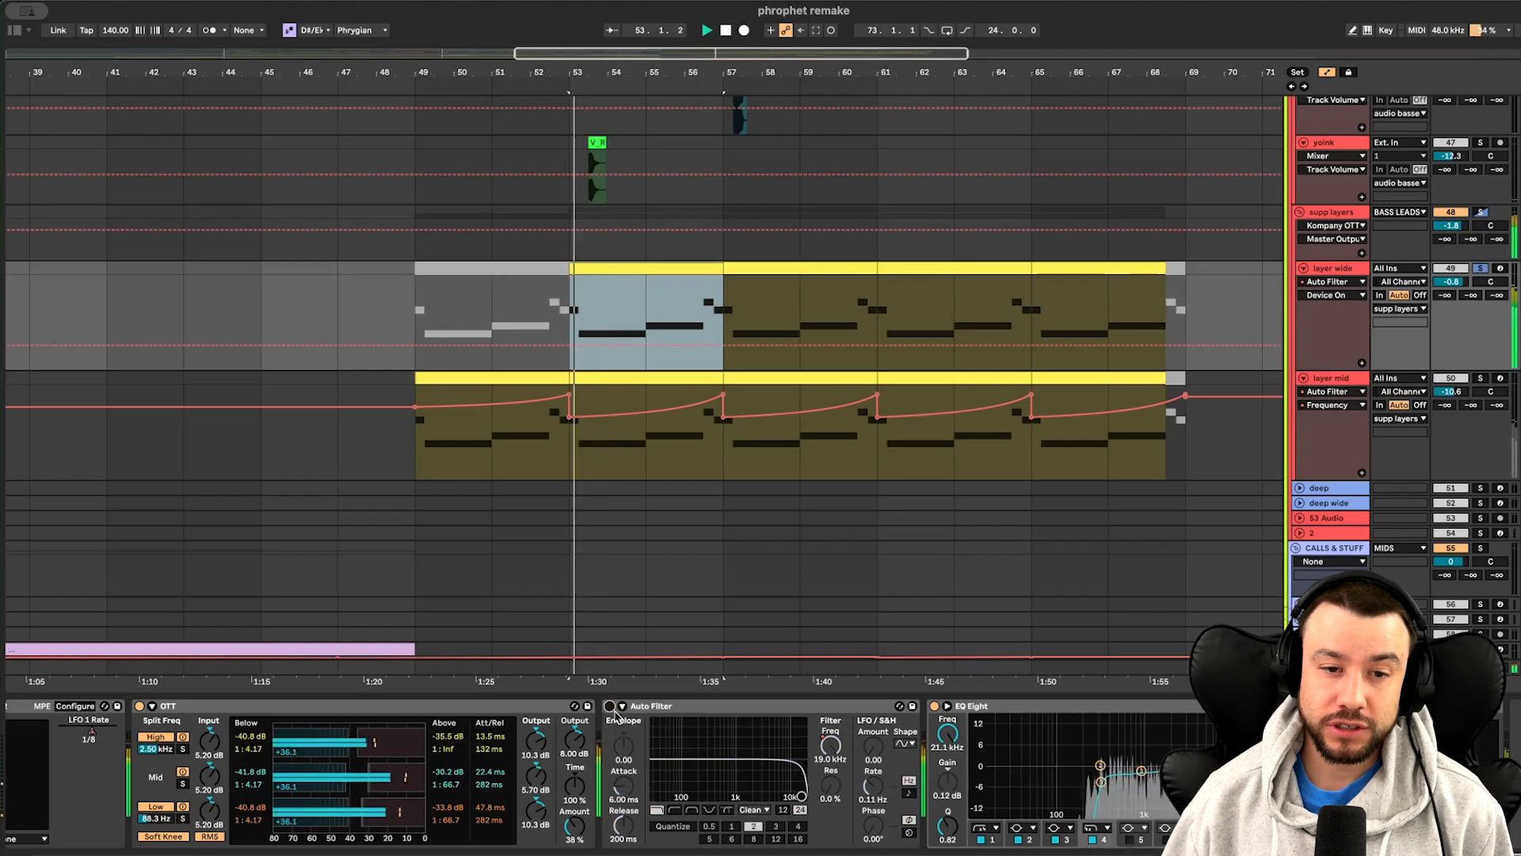
scroll(602, 753, "left", 2)
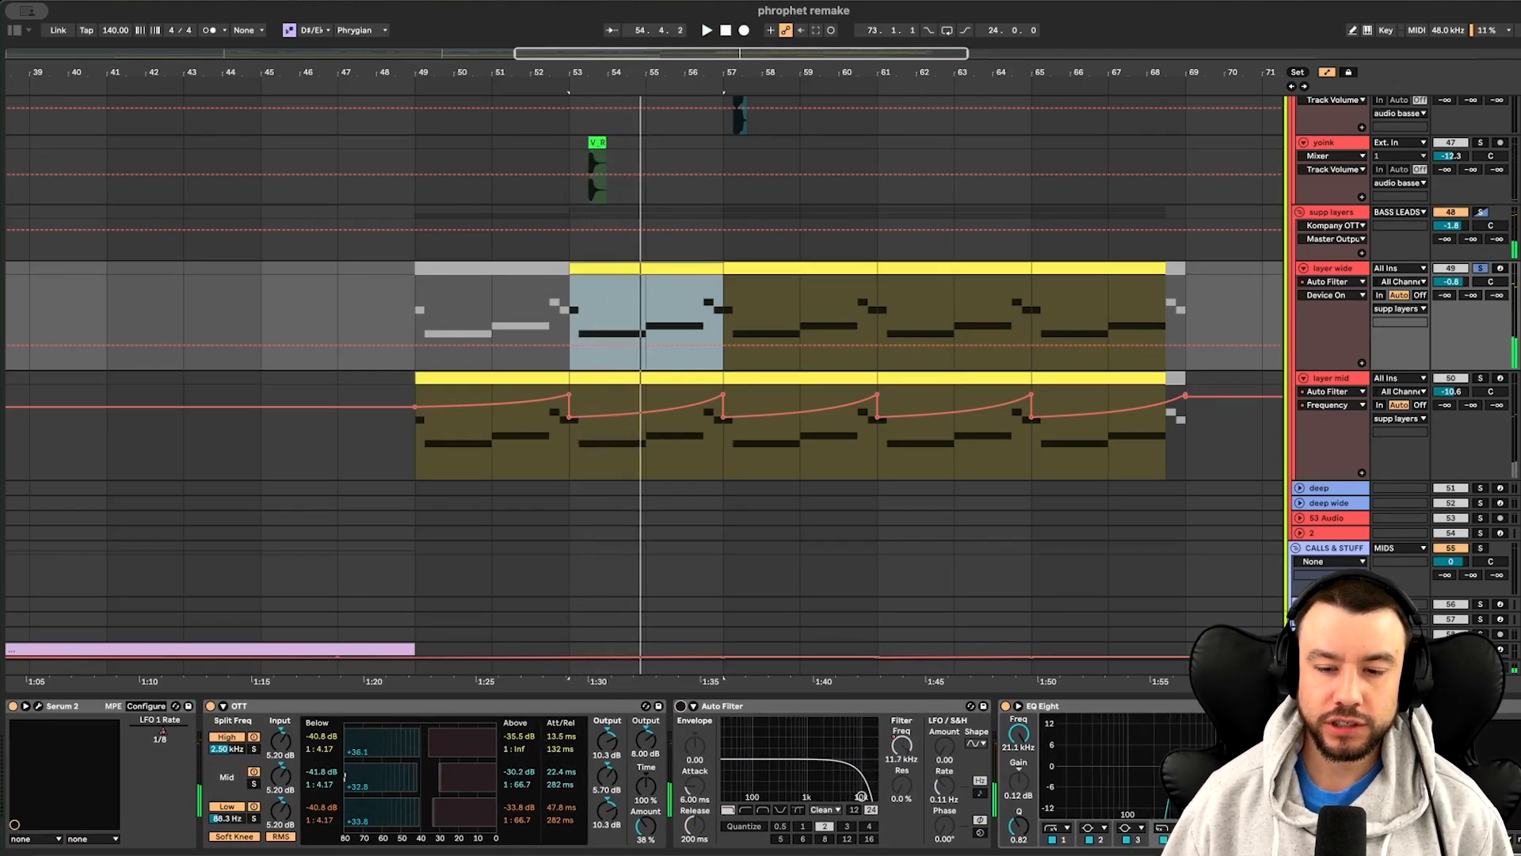
Examine the low-cut band 1 and band 3 of layer wide's EQ Eight
left_click(1154, 743)
left_click(1172, 781)
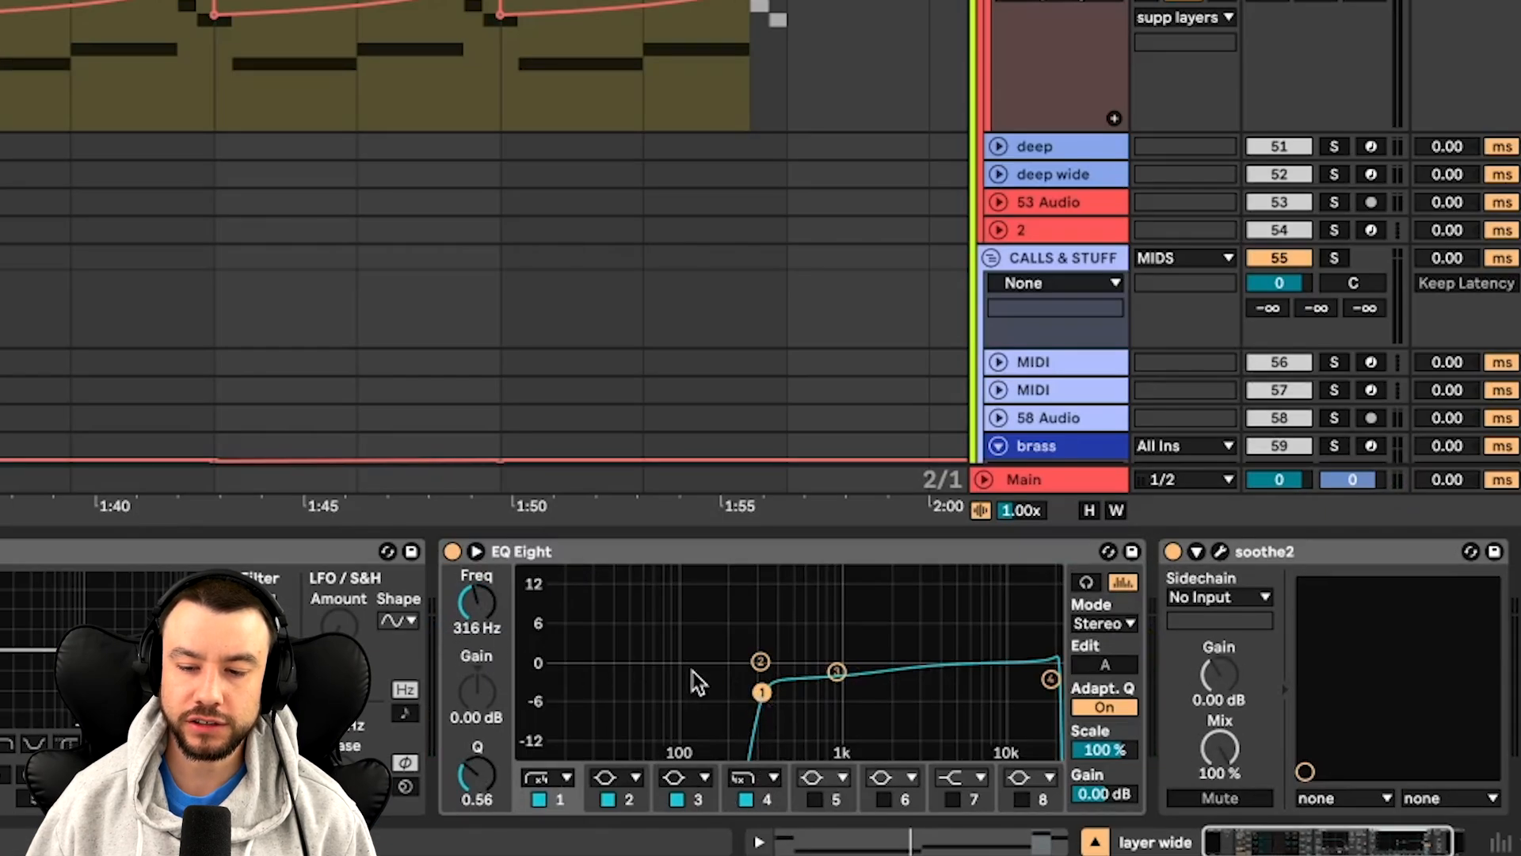
left_click(837, 672)
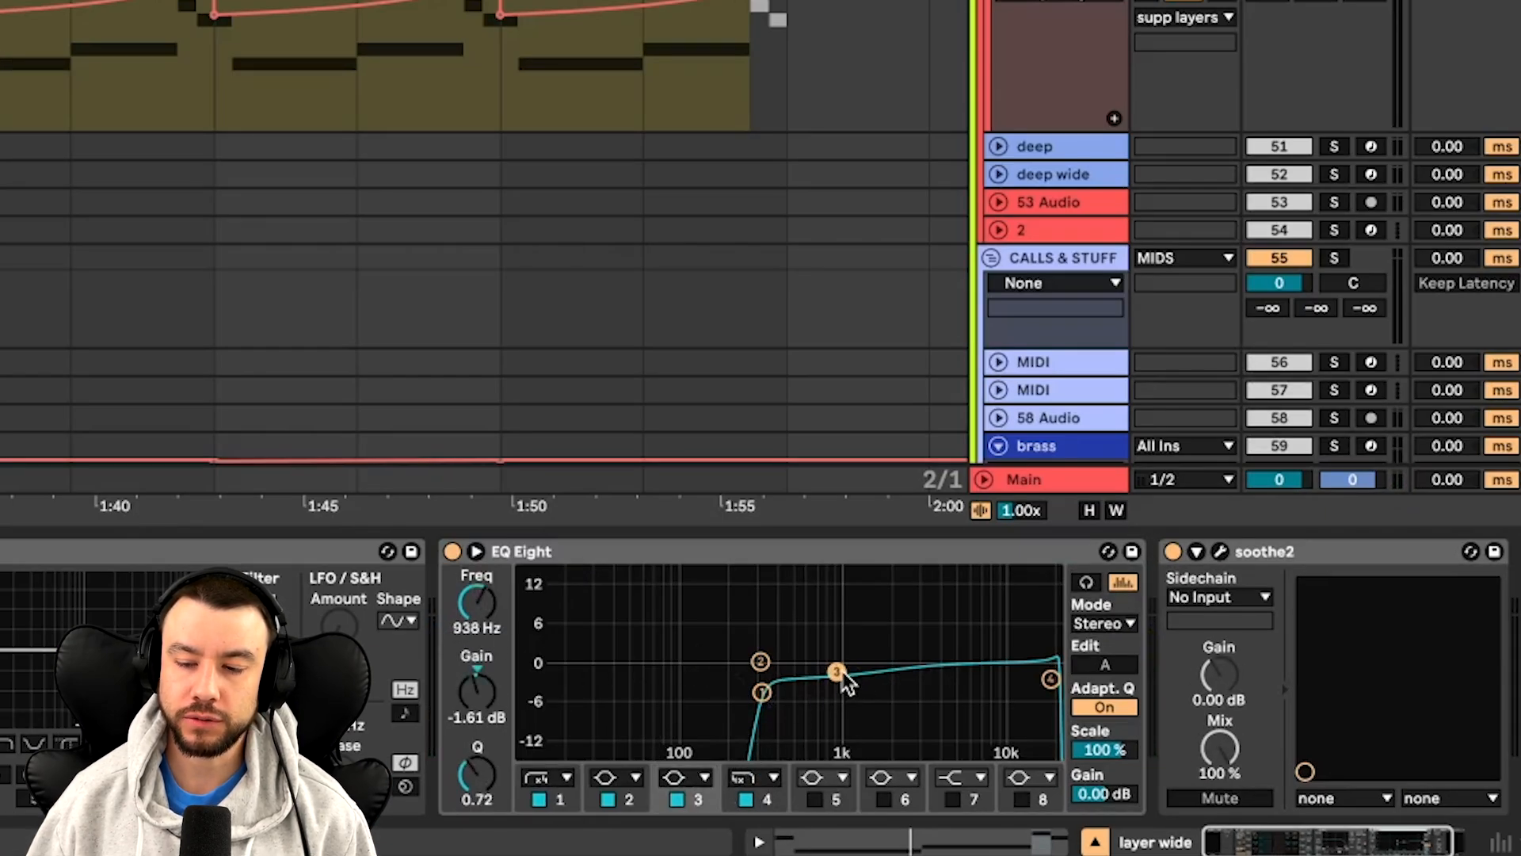
Open soothe2 on layer wide, play the clip to watch its resonance reduction, and close the plugin window
left_click(1221, 552)
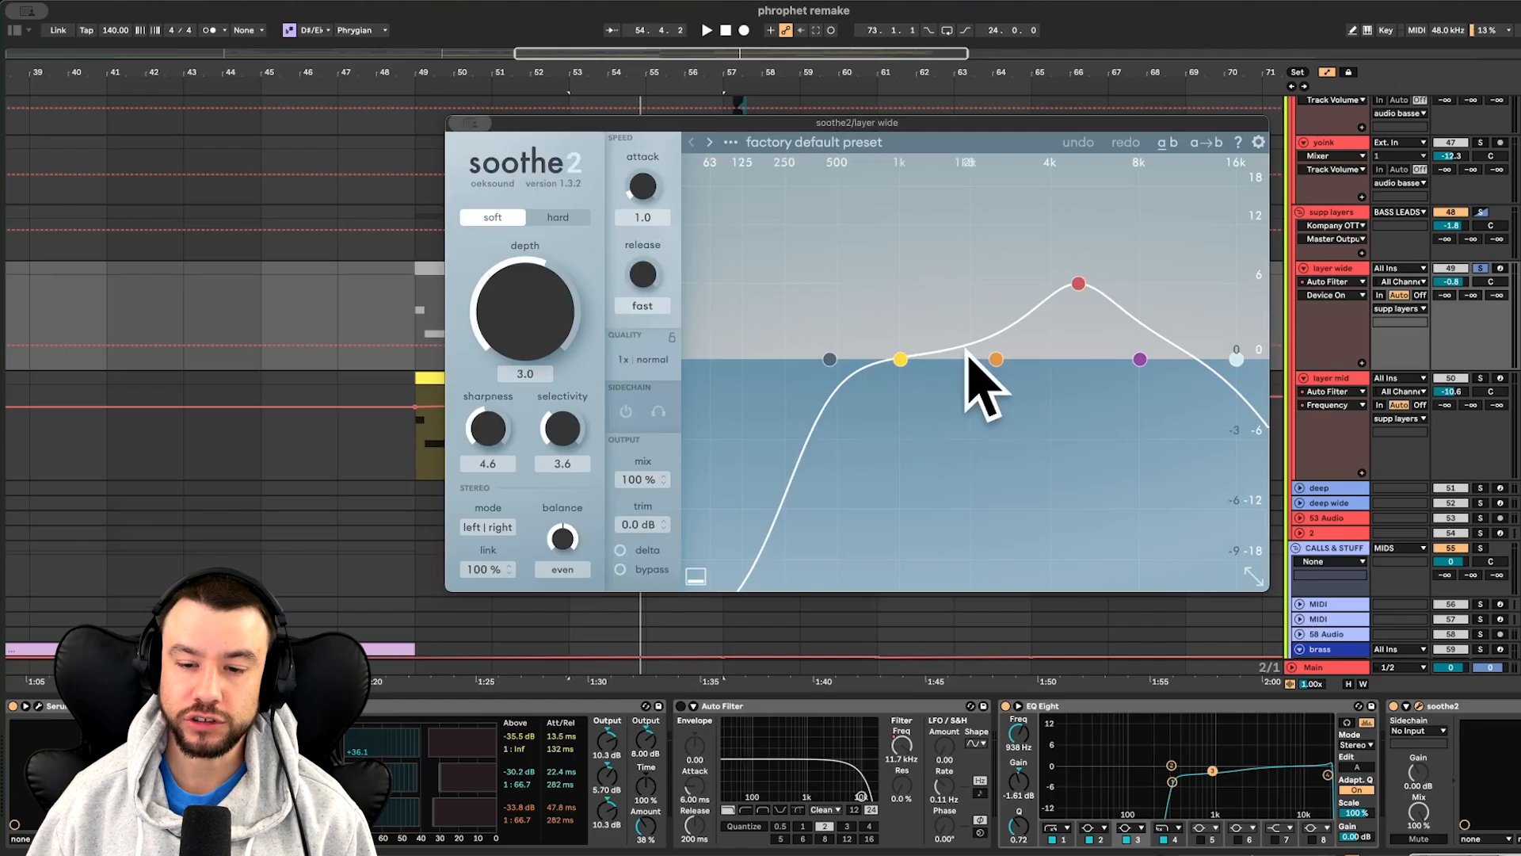
key("space")
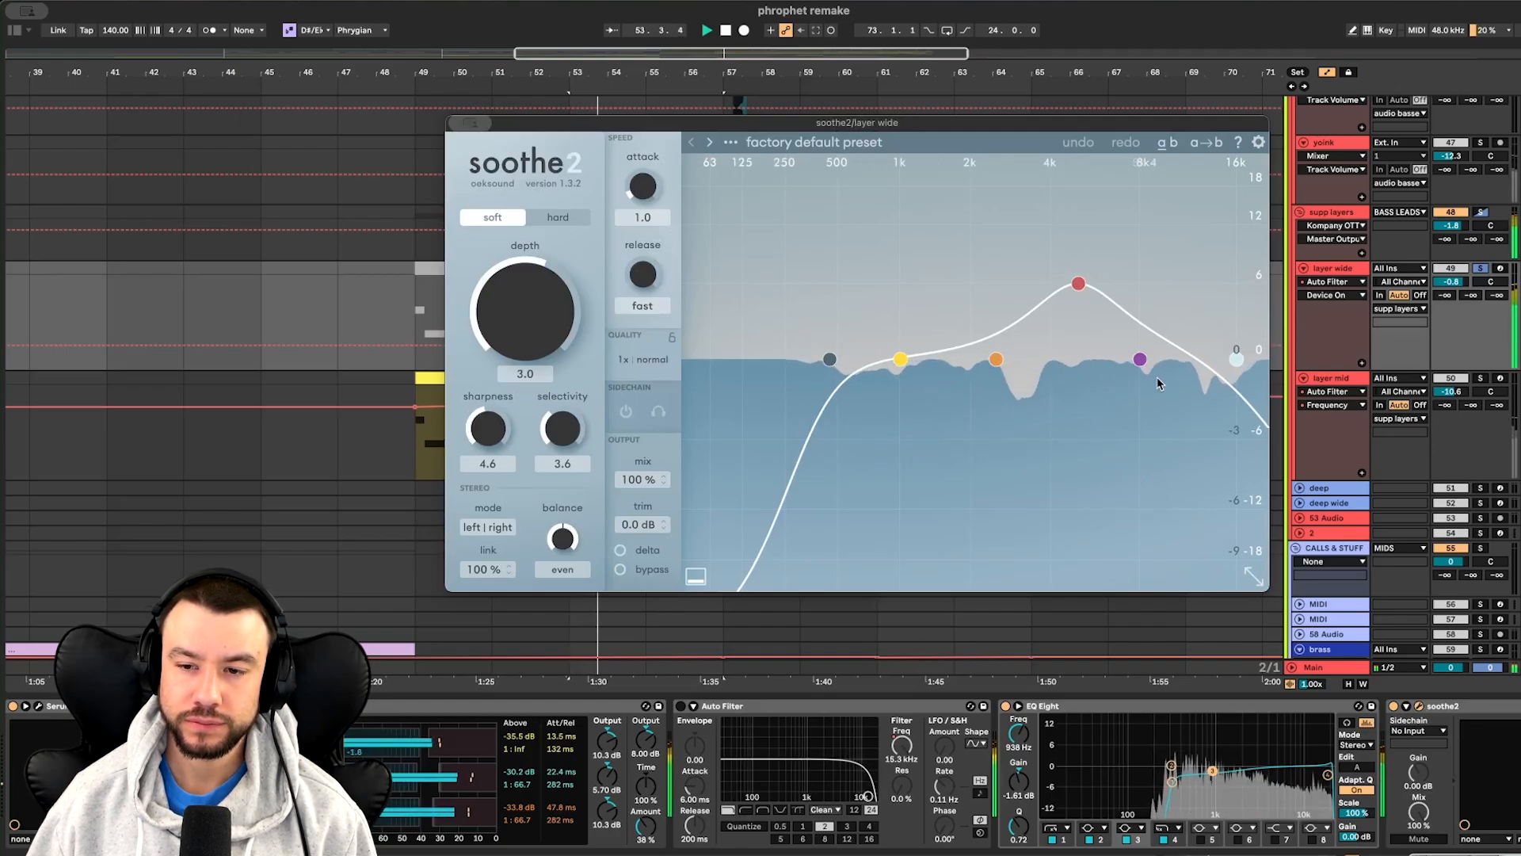
key("space")
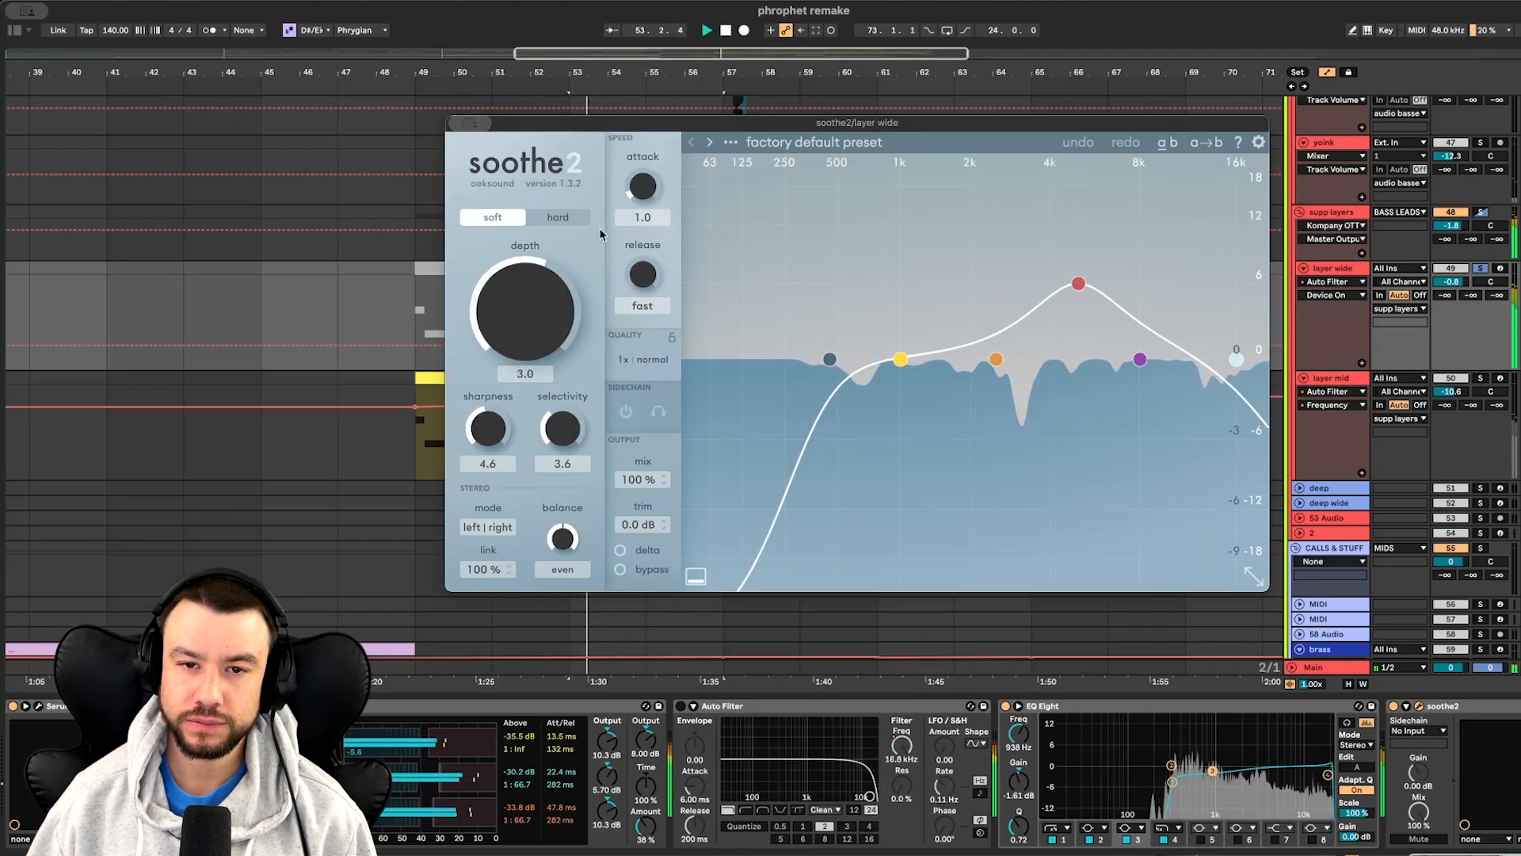
left_click(469, 129)
left_click(499, 153)
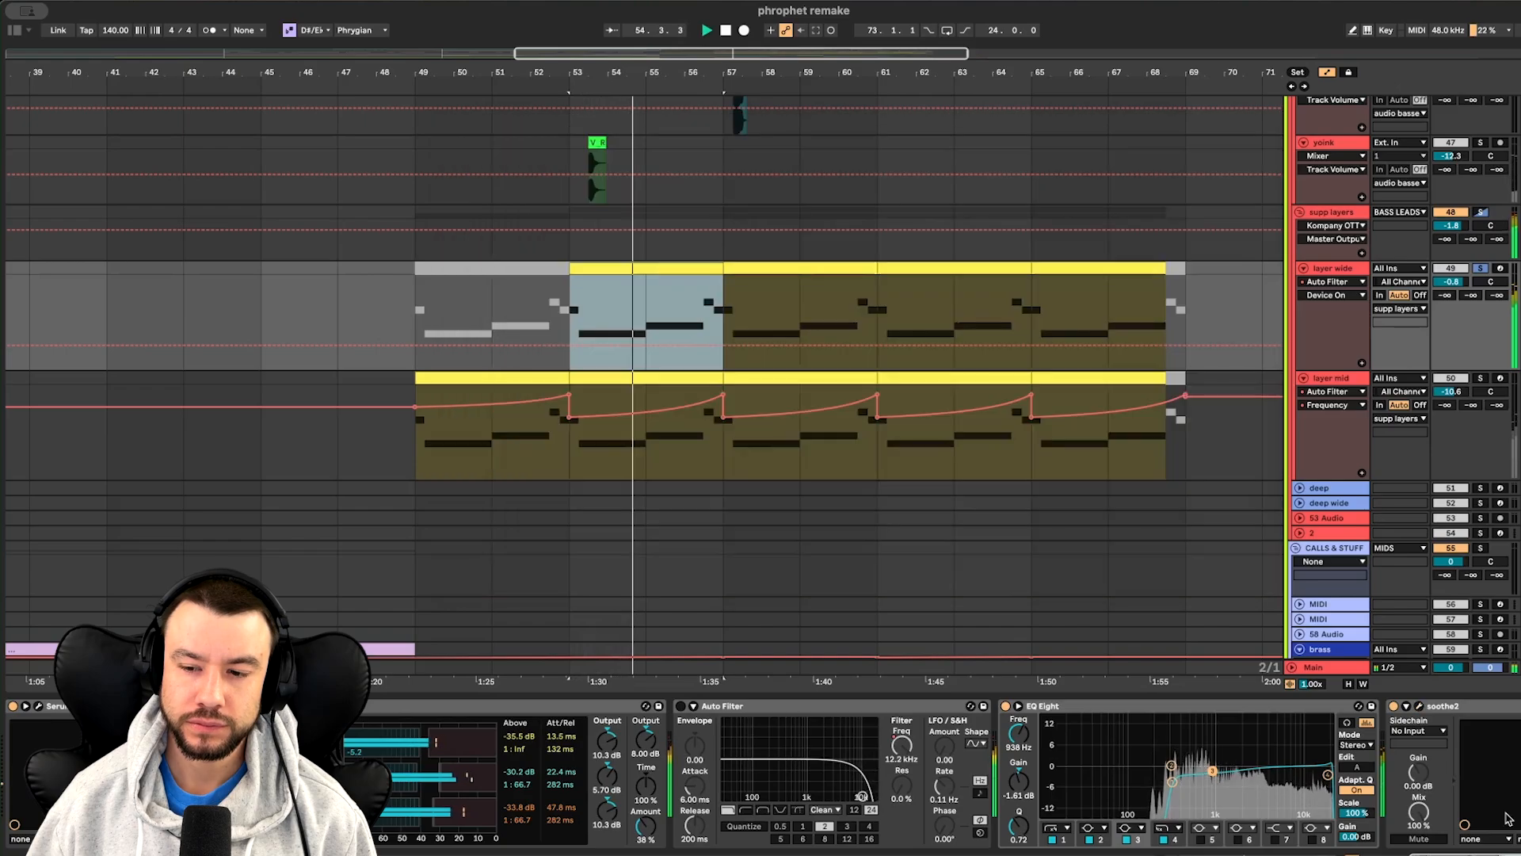
left_click(1431, 711)
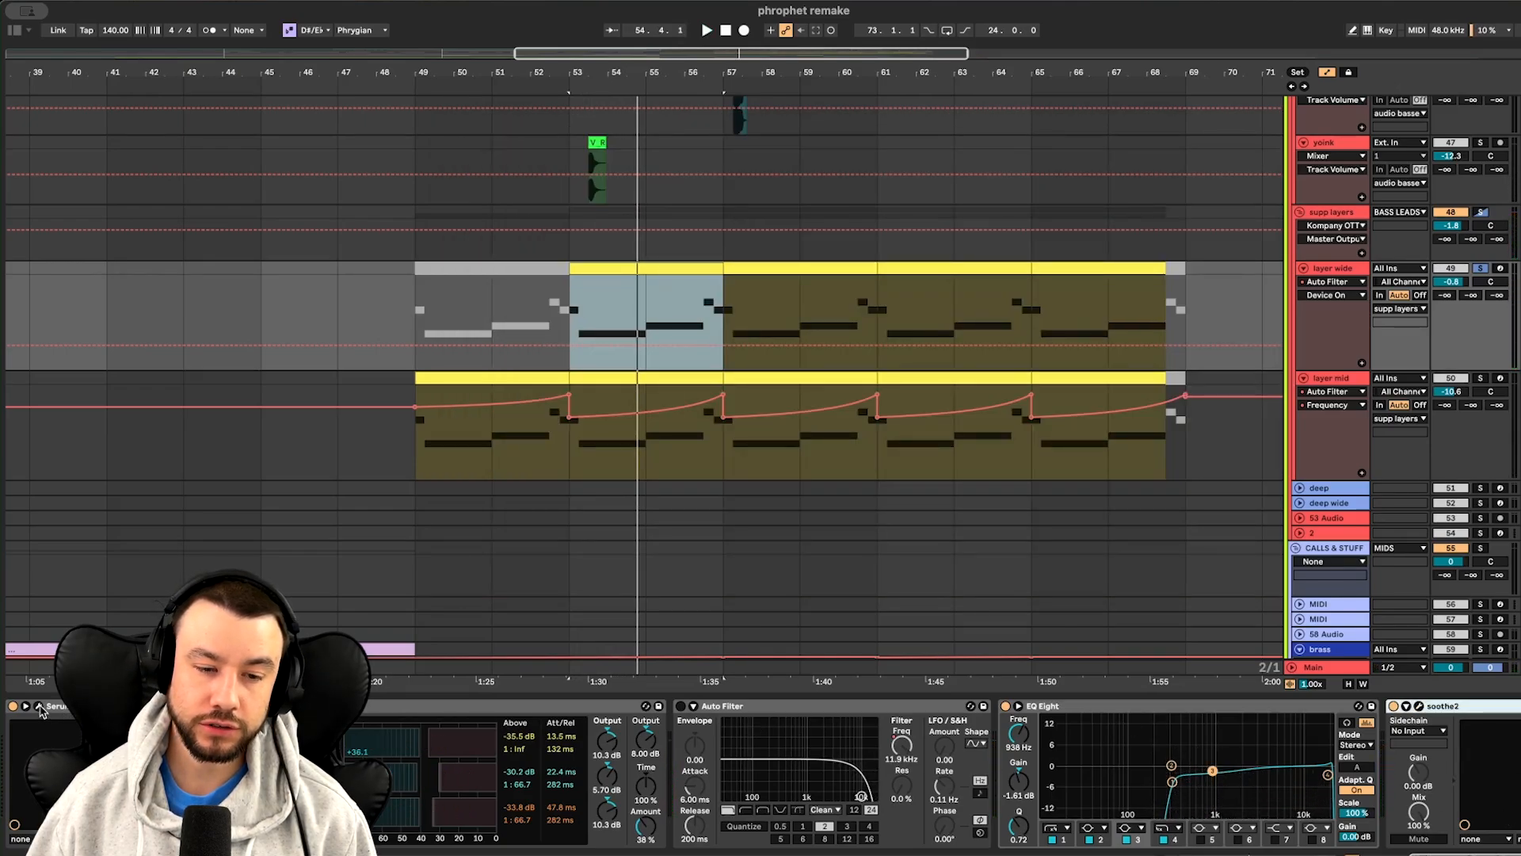
Open layer wide's Serum 2 patch and examine its effects chain and oscillators during playback
left_click(40, 706)
left_click_drag(940, 10, 612, 10)
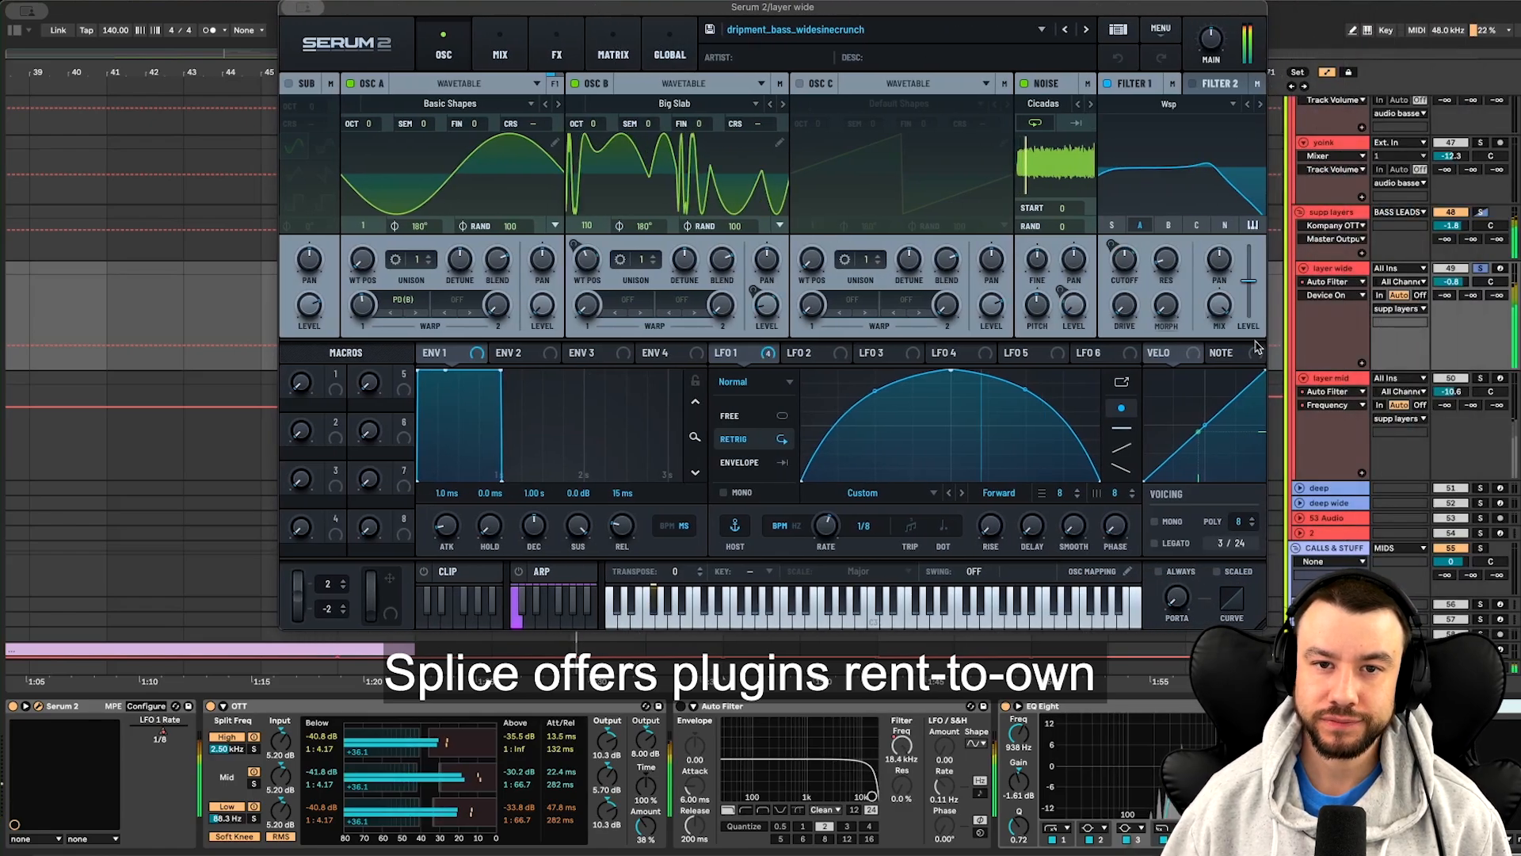
left_click(557, 50)
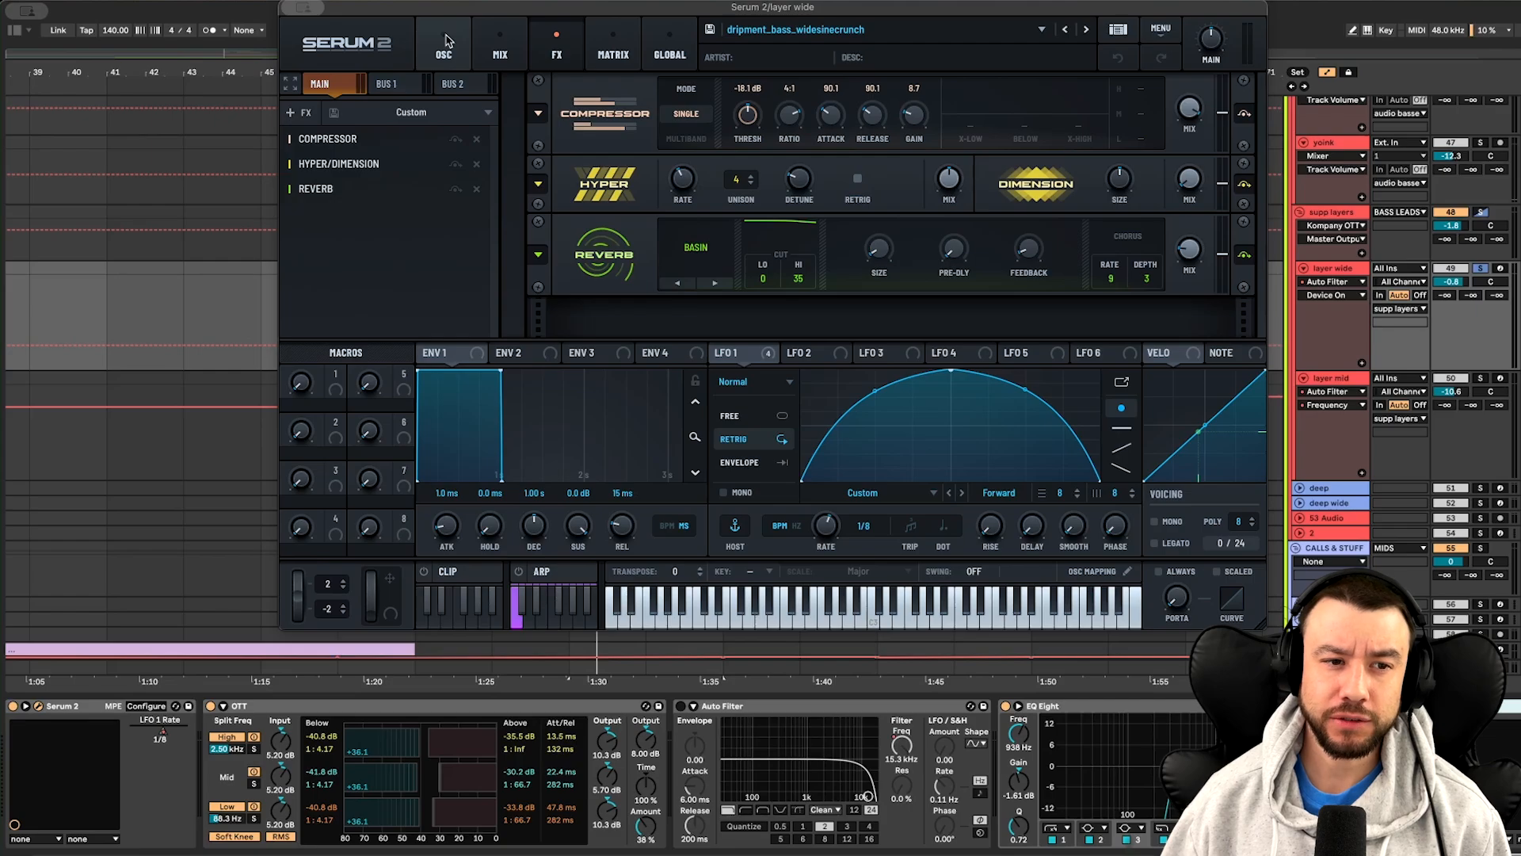
left_click(446, 44)
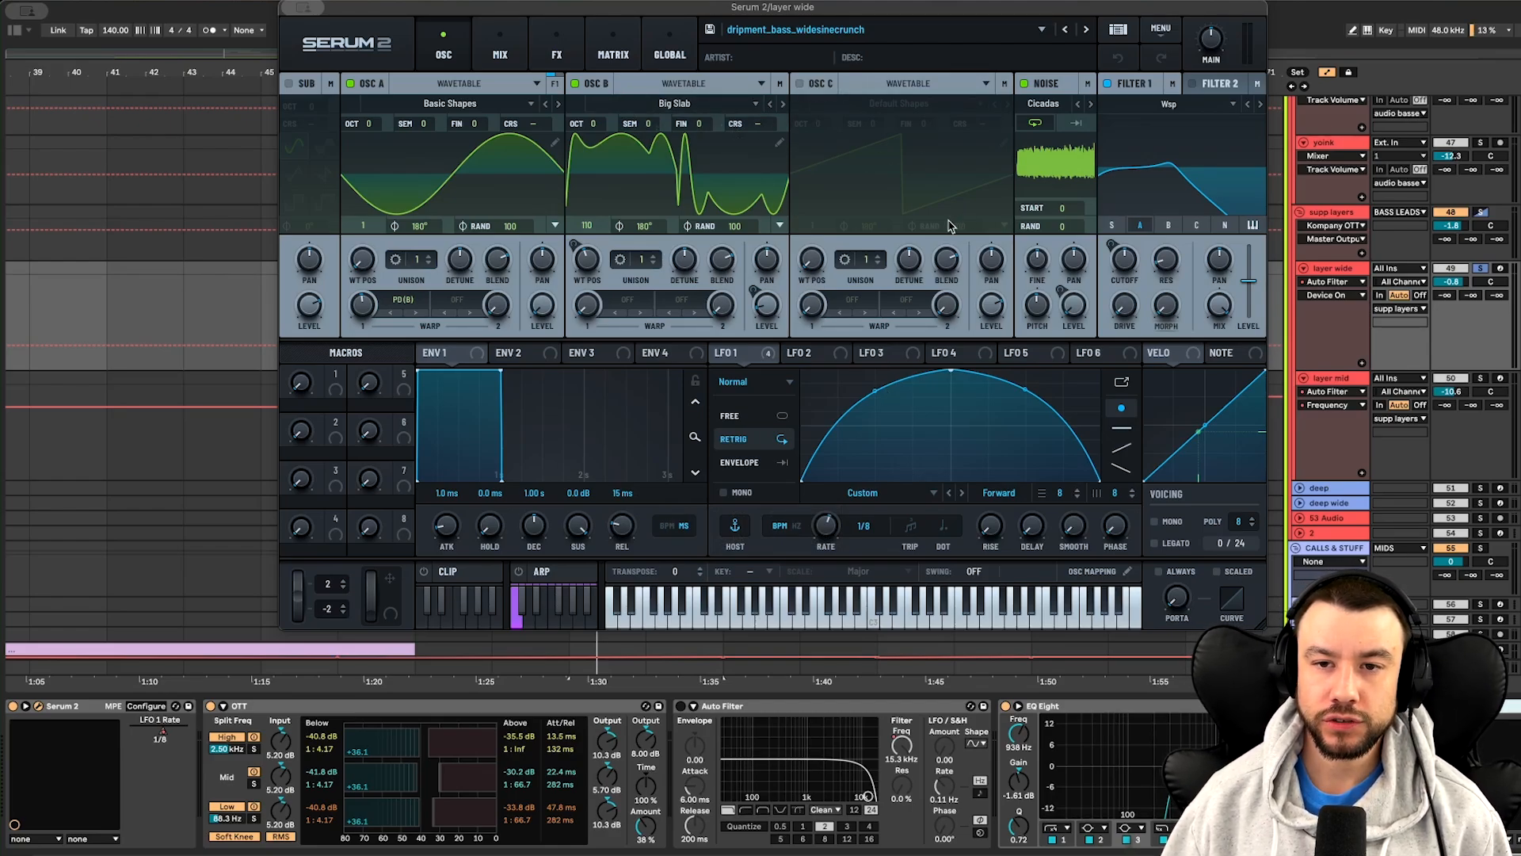
View the S2 Noises samples for the noise oscillator and examine filter 1's modulated cutoff
left_click(1043, 104)
mouse_move(1062, 220)
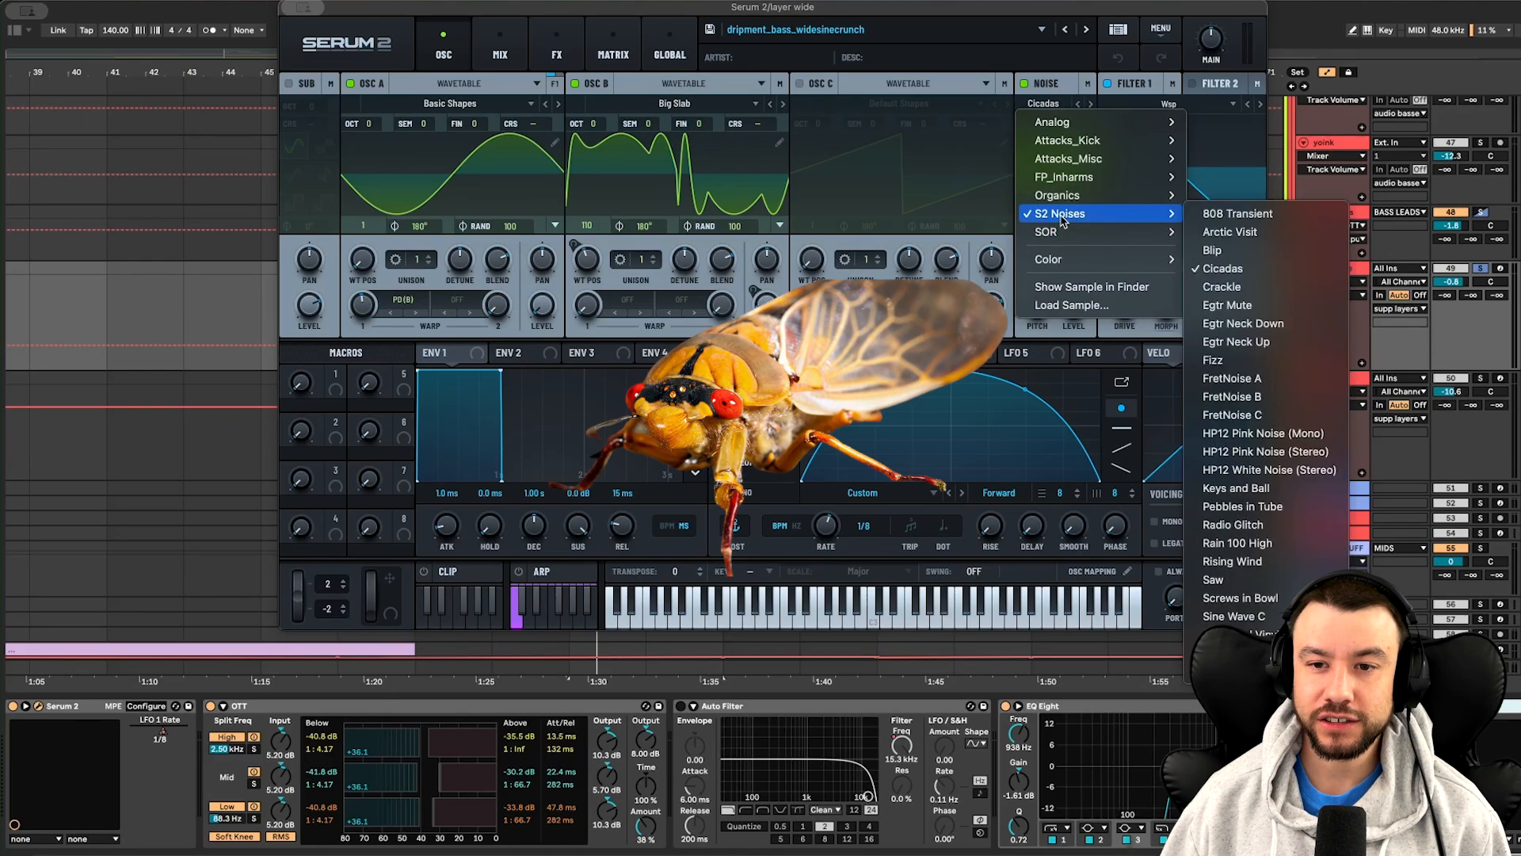
left_click(1044, 47)
mouse_move(1063, 287)
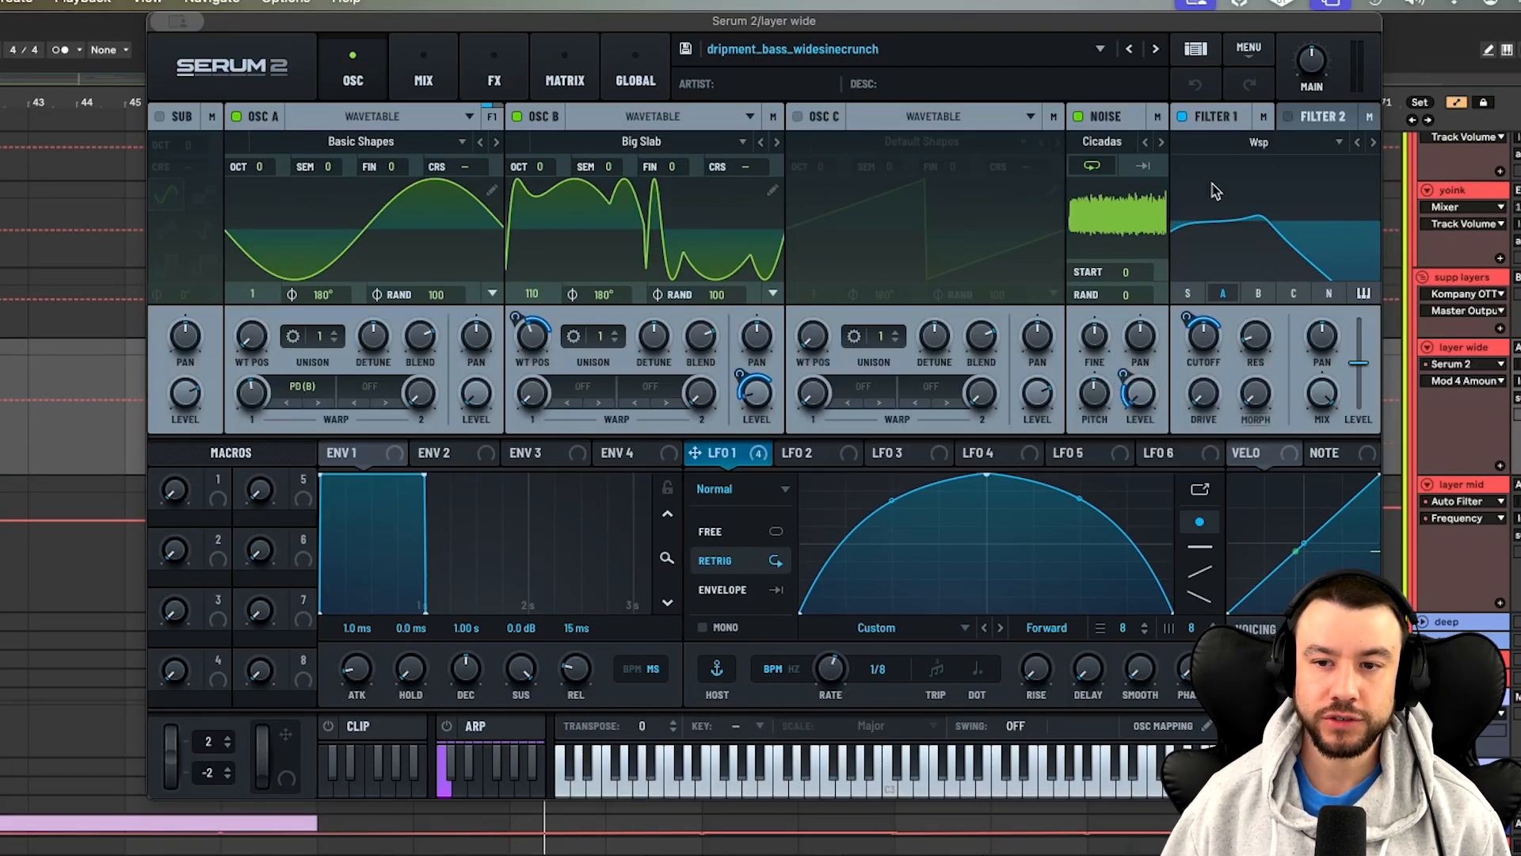
left_click(1201, 339)
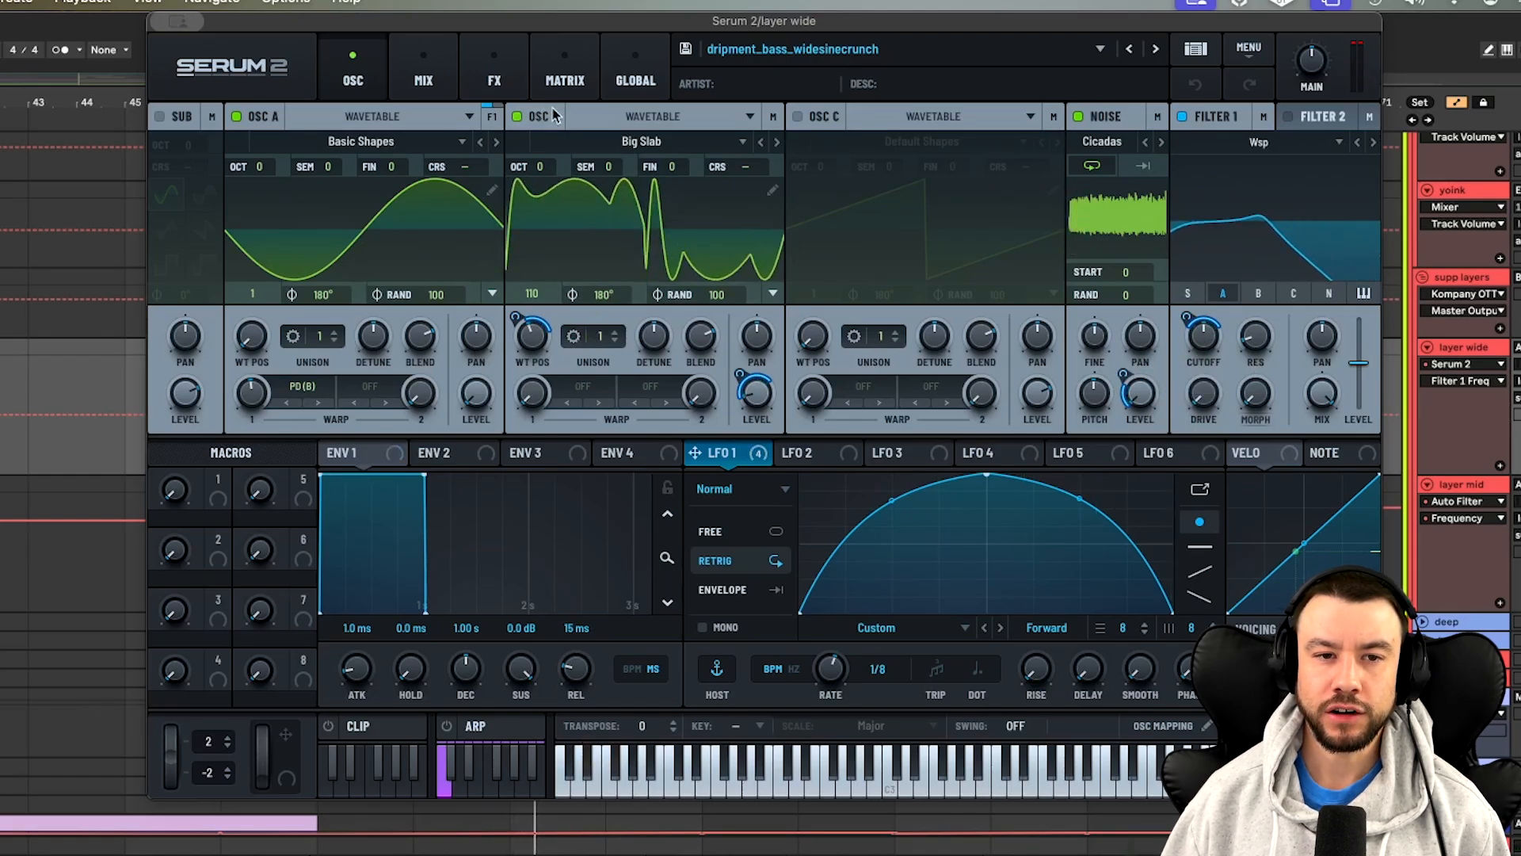
Examine the LFO 1 modulation on oscillator B's level and wavetable position
left_click(773, 408)
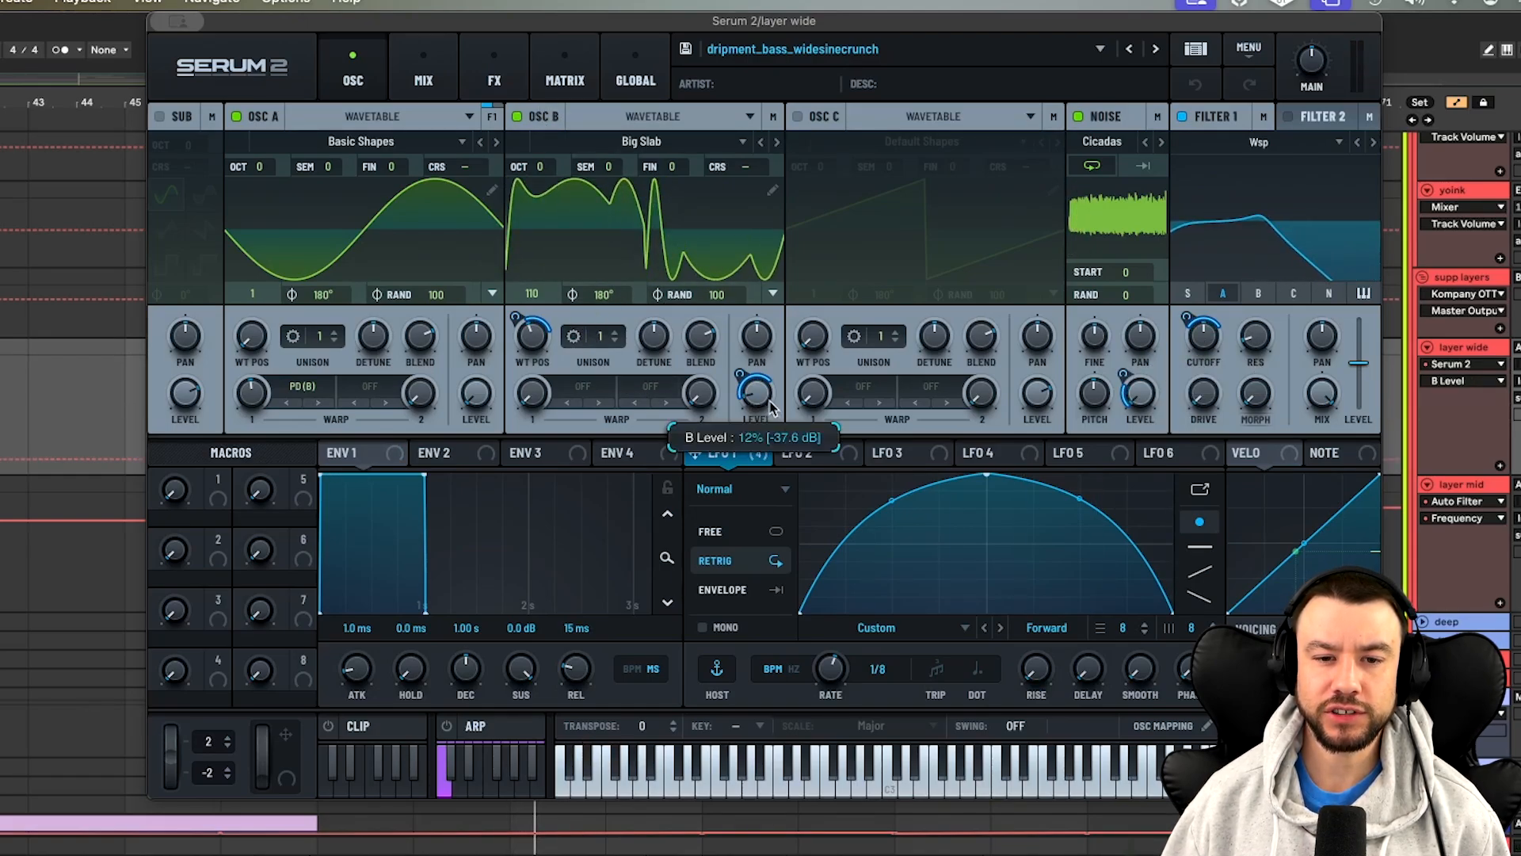
left_click_drag(739, 374, 739, 374)
left_click(529, 345)
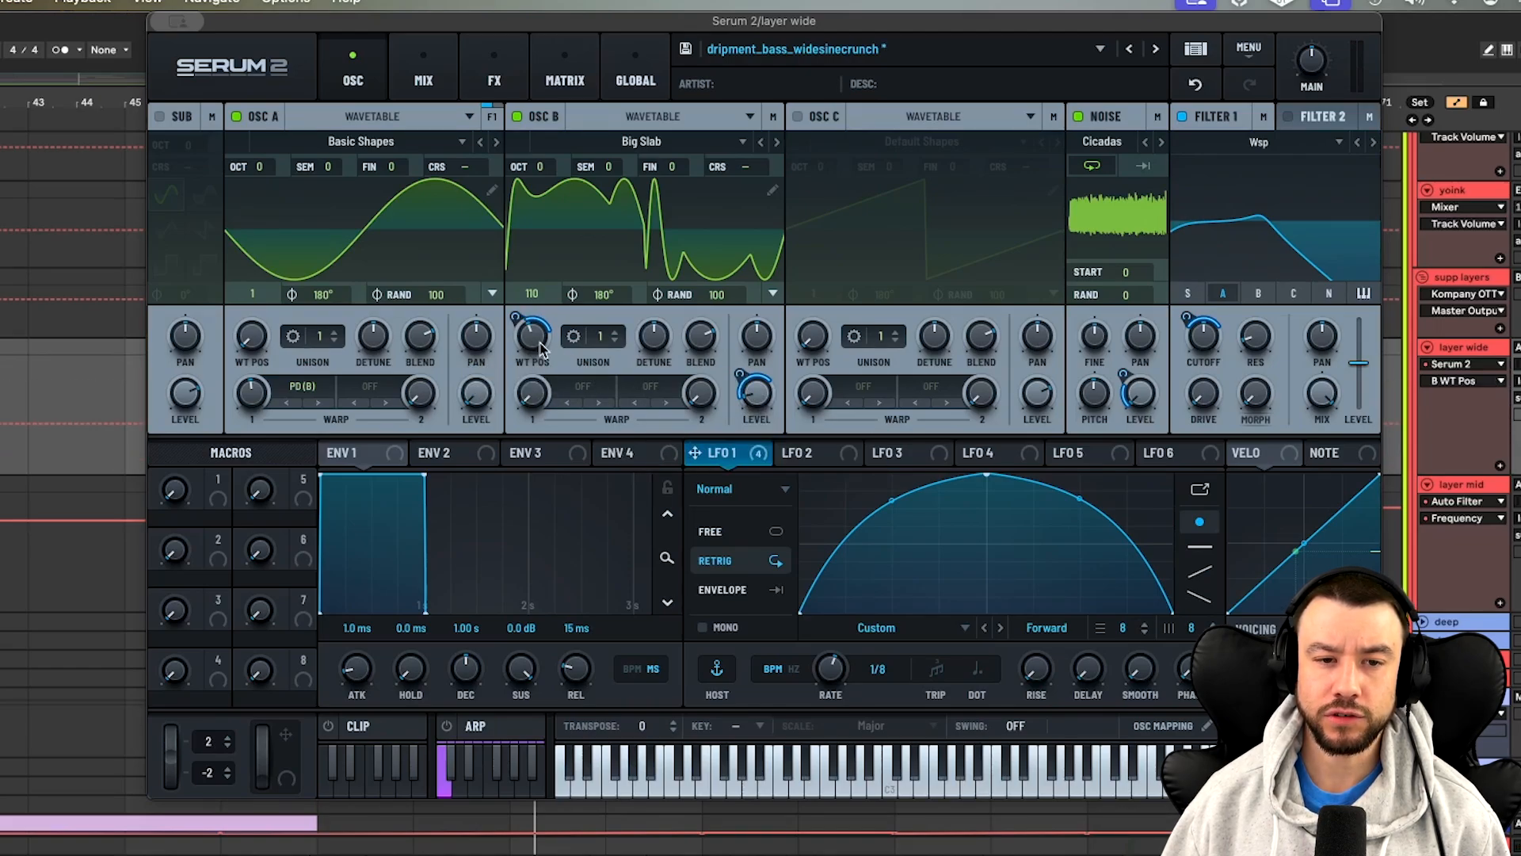
left_click(513, 313)
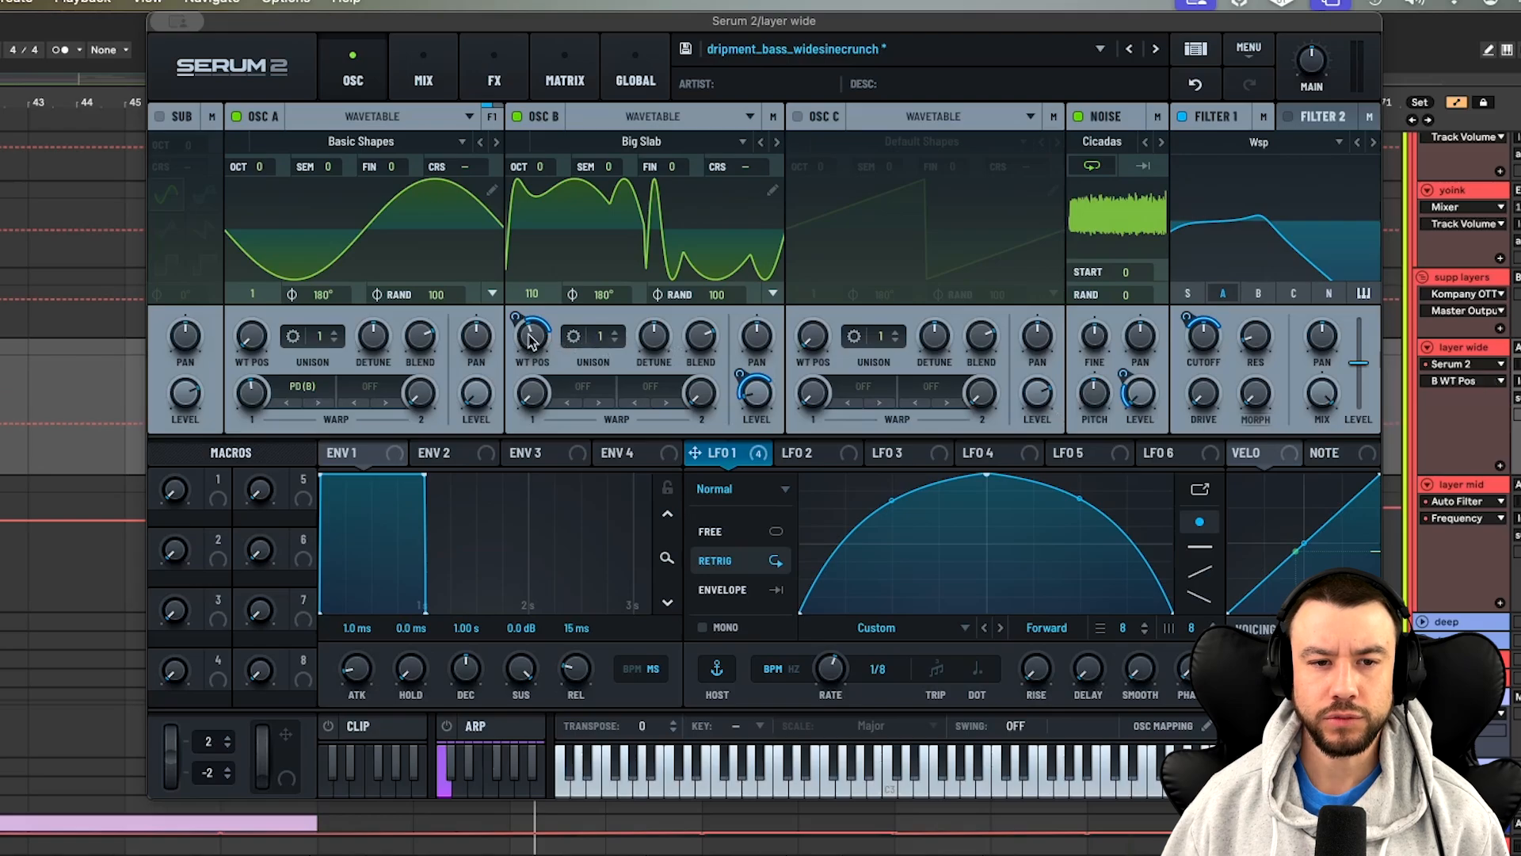
Examine oscillator A's warp mode options, including PD (B), and its warp amount
left_click(311, 391)
mouse_move(348, 546)
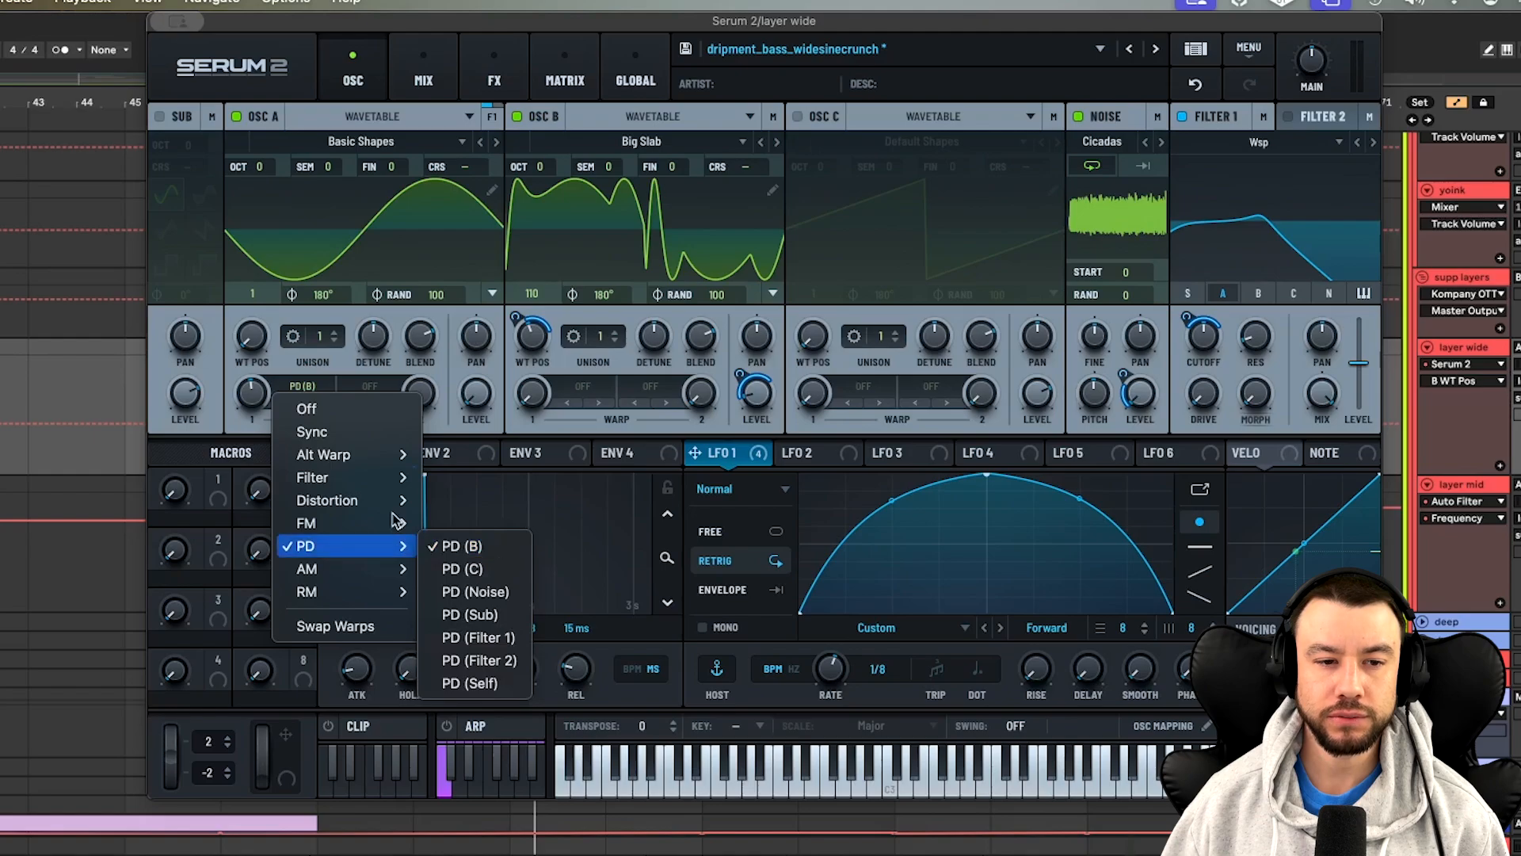
left_click(242, 398)
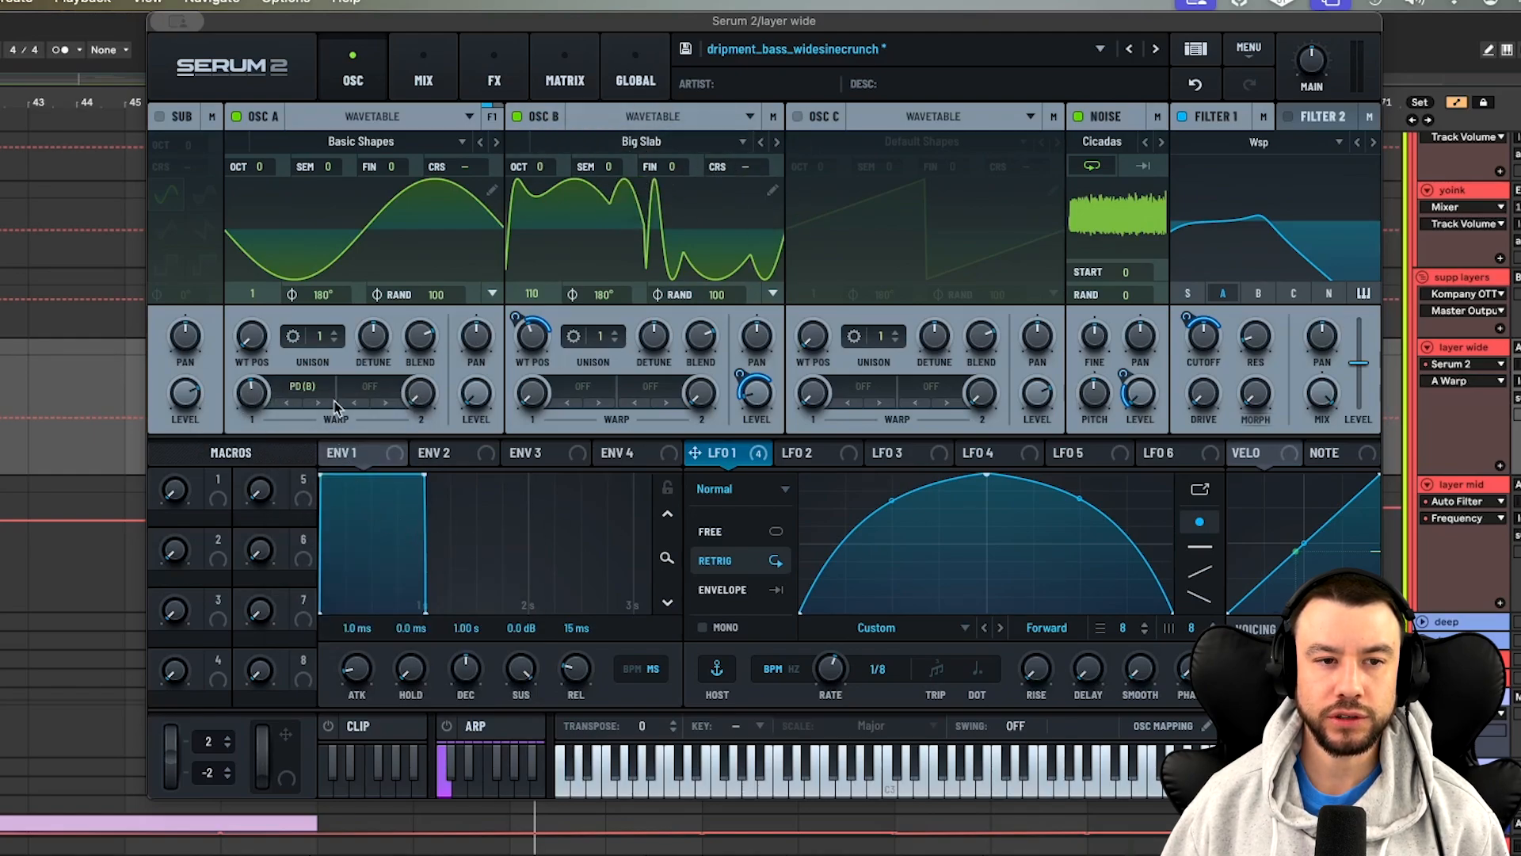
Play the clip while adjusting oscillator A's PD (B) warp amount
mouse_move(258, 406)
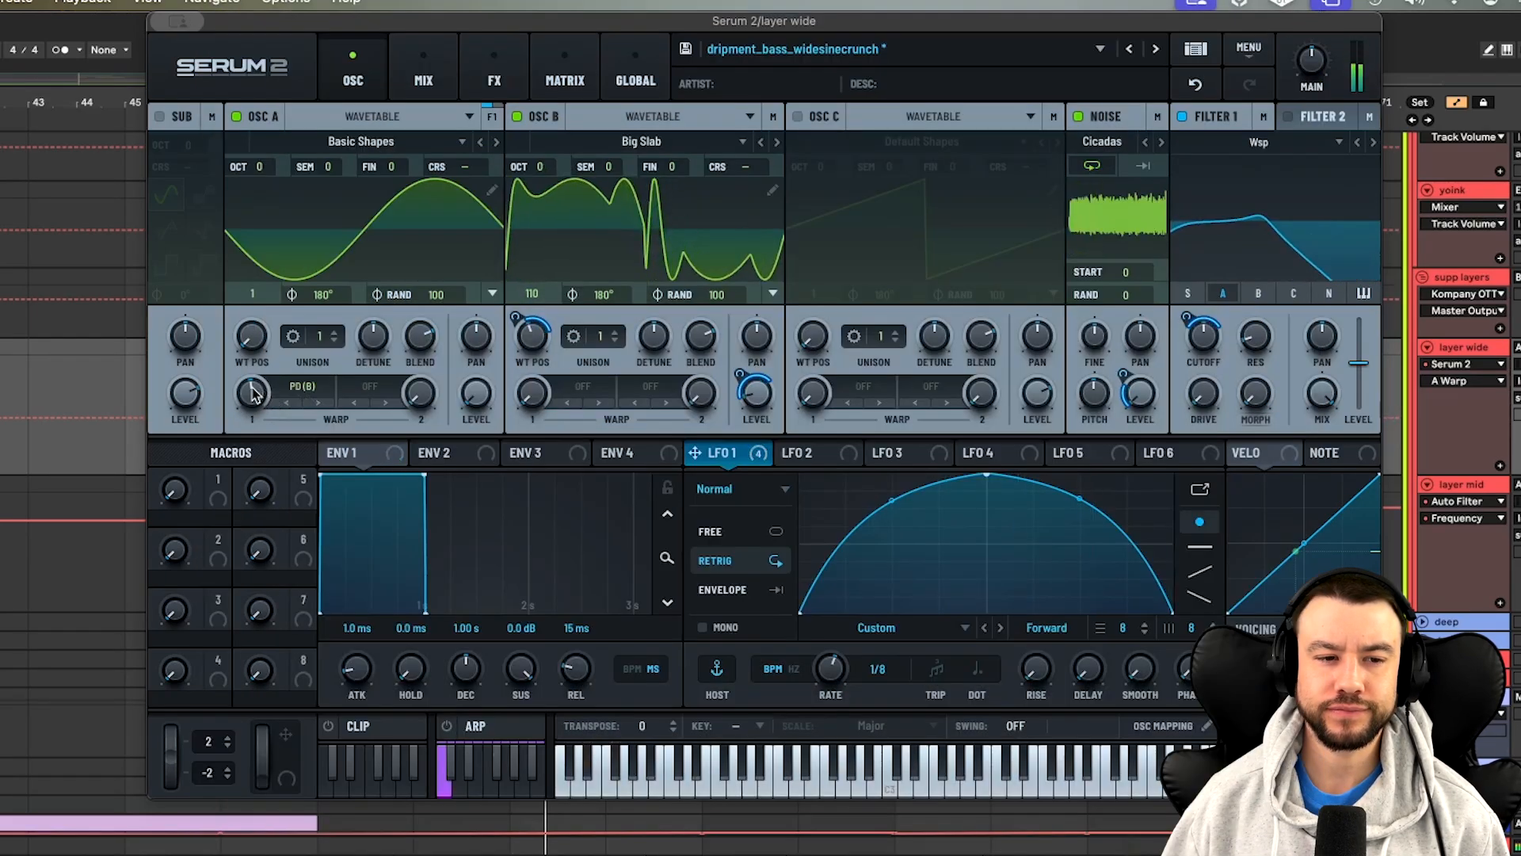
mouse_move(253, 392)
key("space")
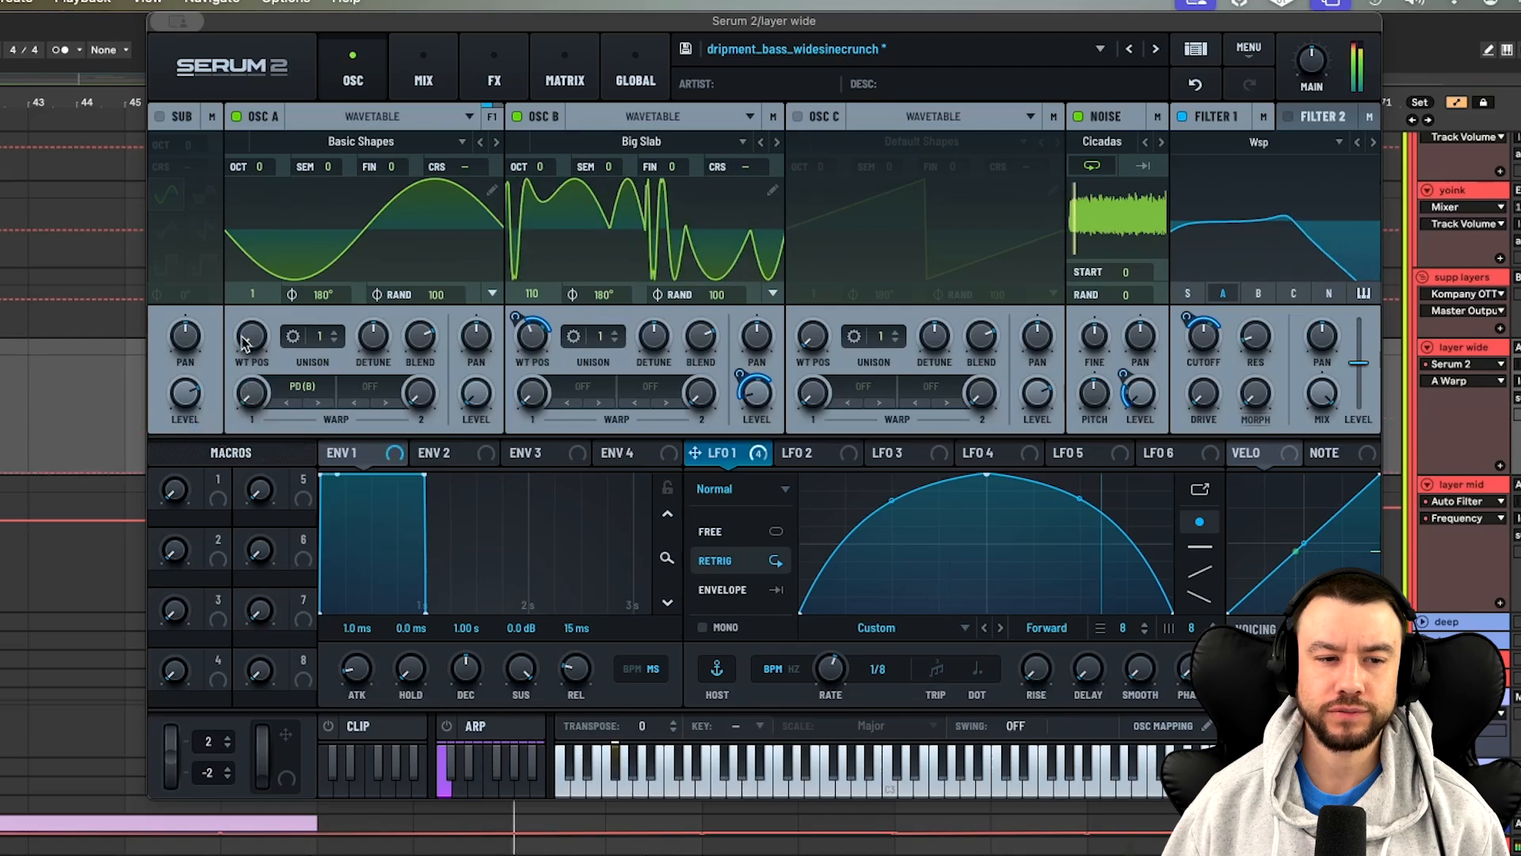
left_click_drag(254, 392, 252, 419)
left_click_drag(244, 318, 236, 372)
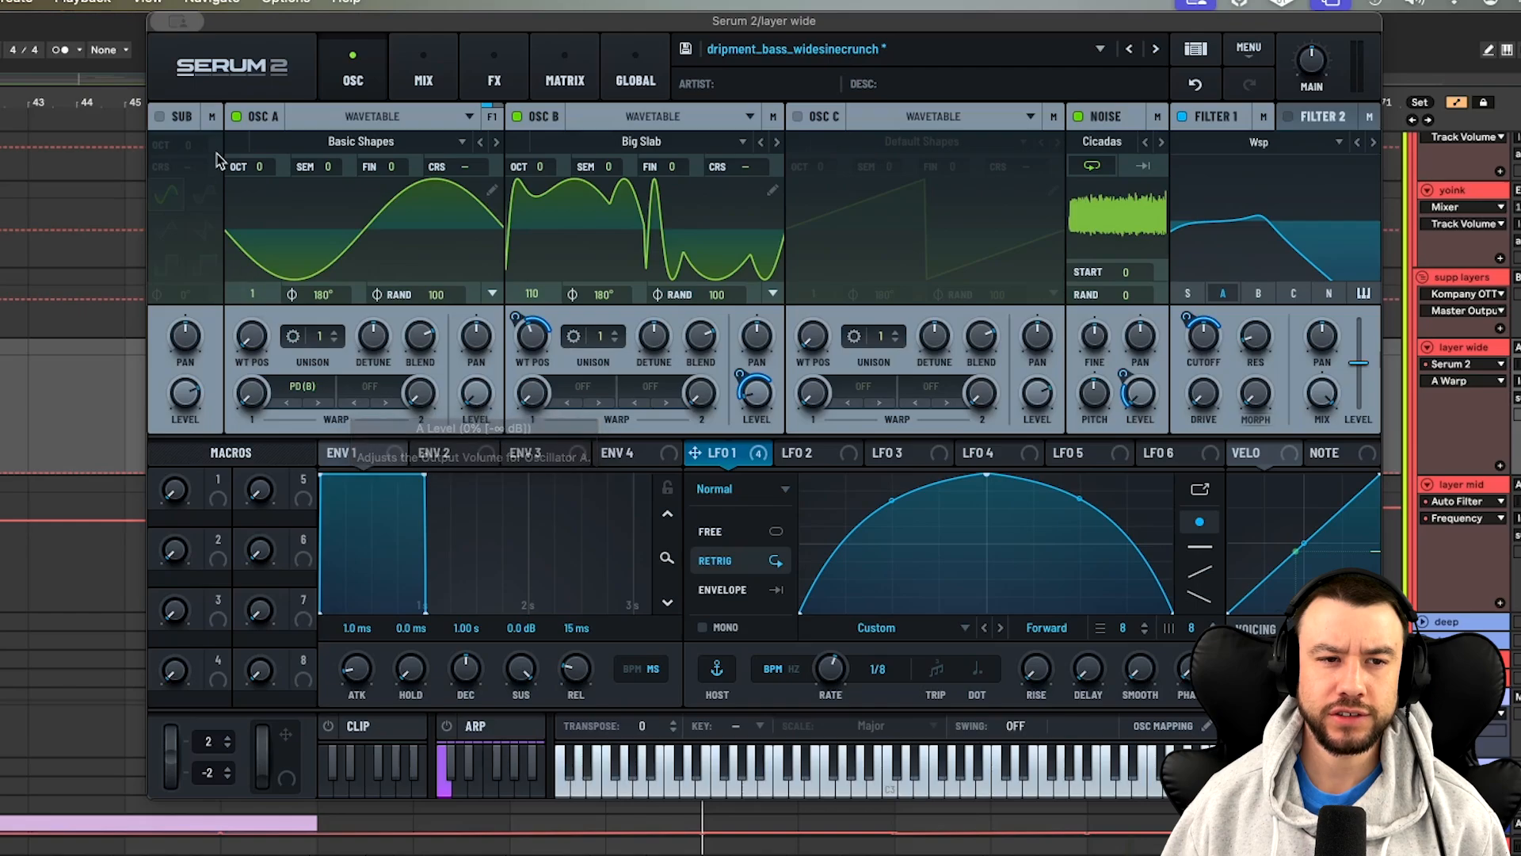
Compare the patch with oscillator A off and on, leaving oscillator A switched off
left_click(237, 117)
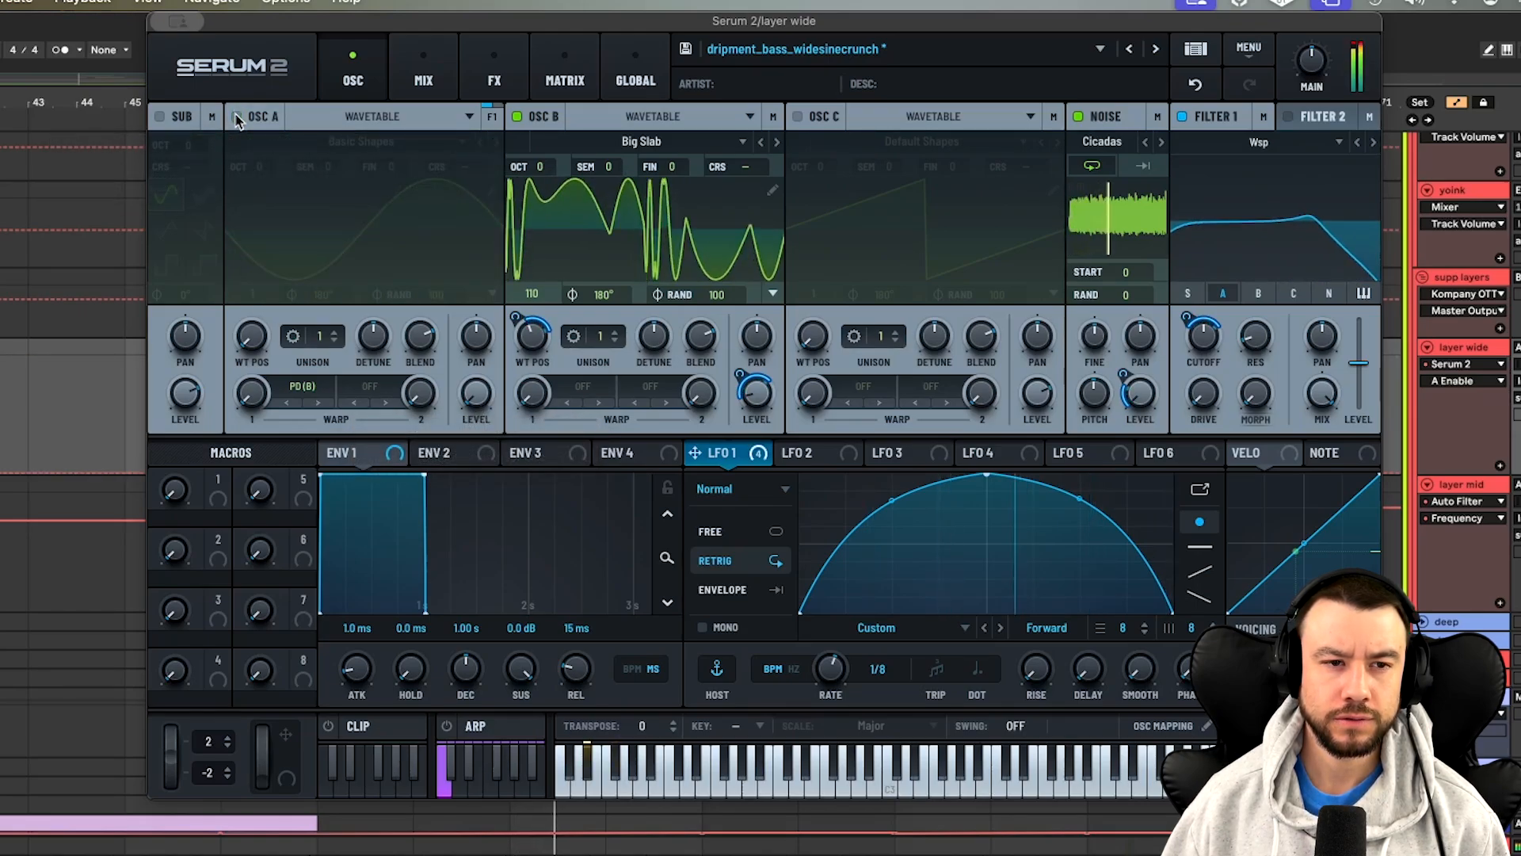
left_click(237, 118)
left_click(237, 118)
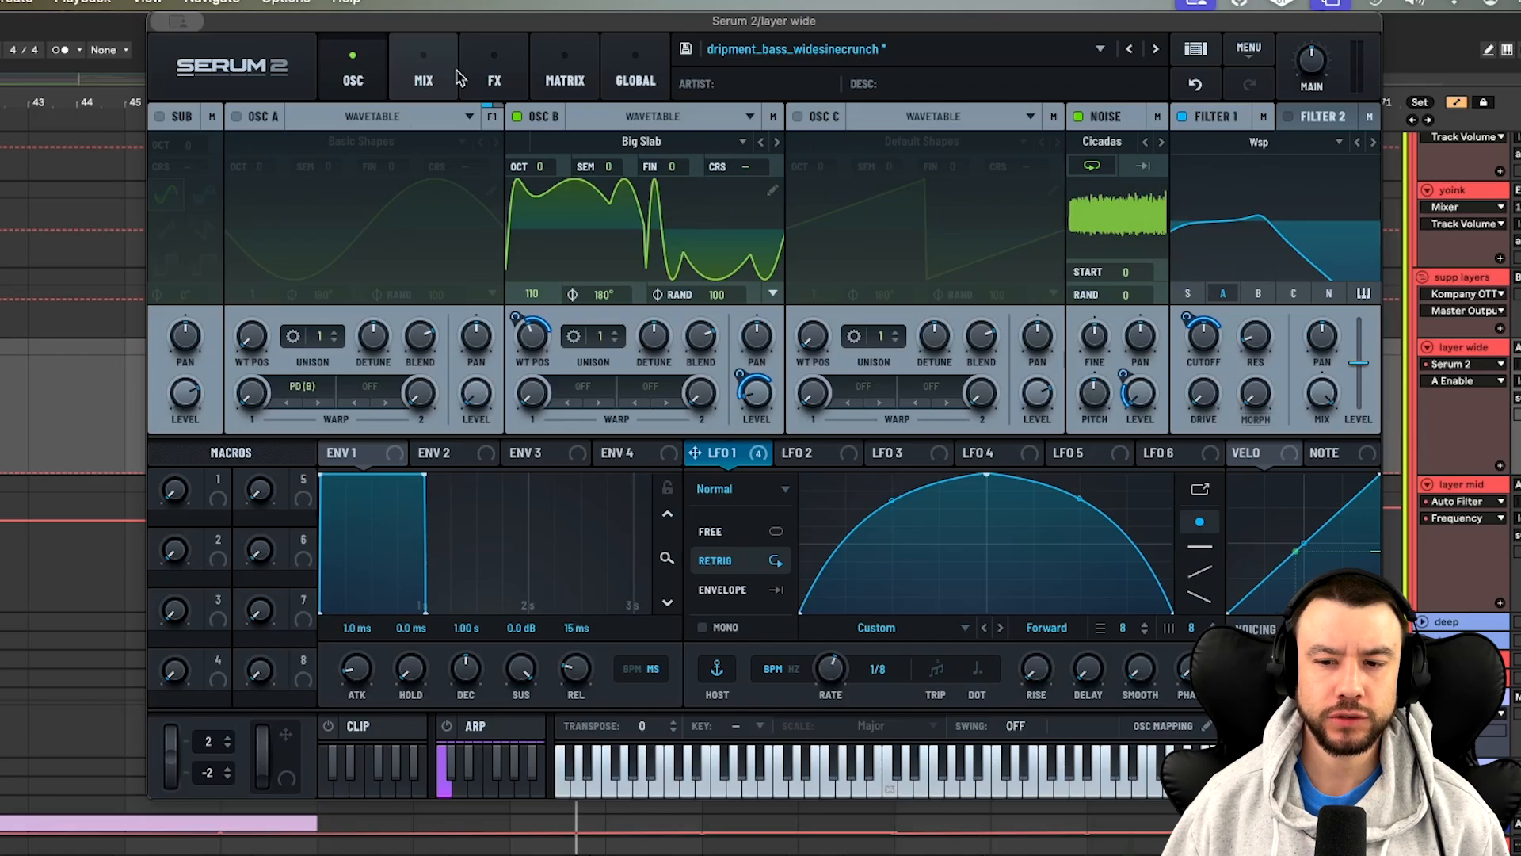
Bypass the effects in the layer wide patch and re-enable Hyper/Dimension and Reverb one at a time to compare the sound
left_click(494, 75)
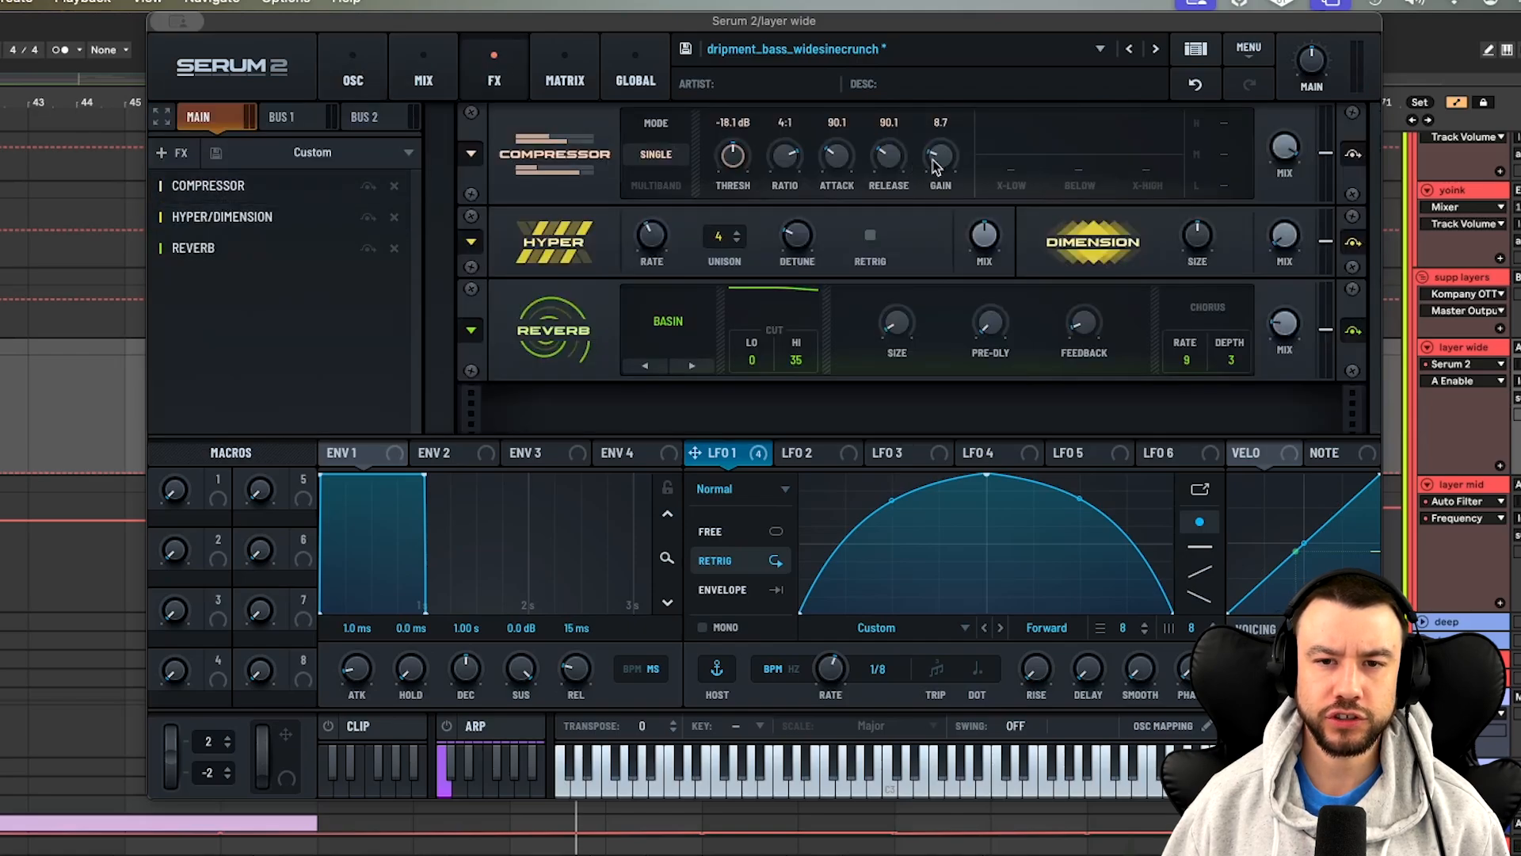
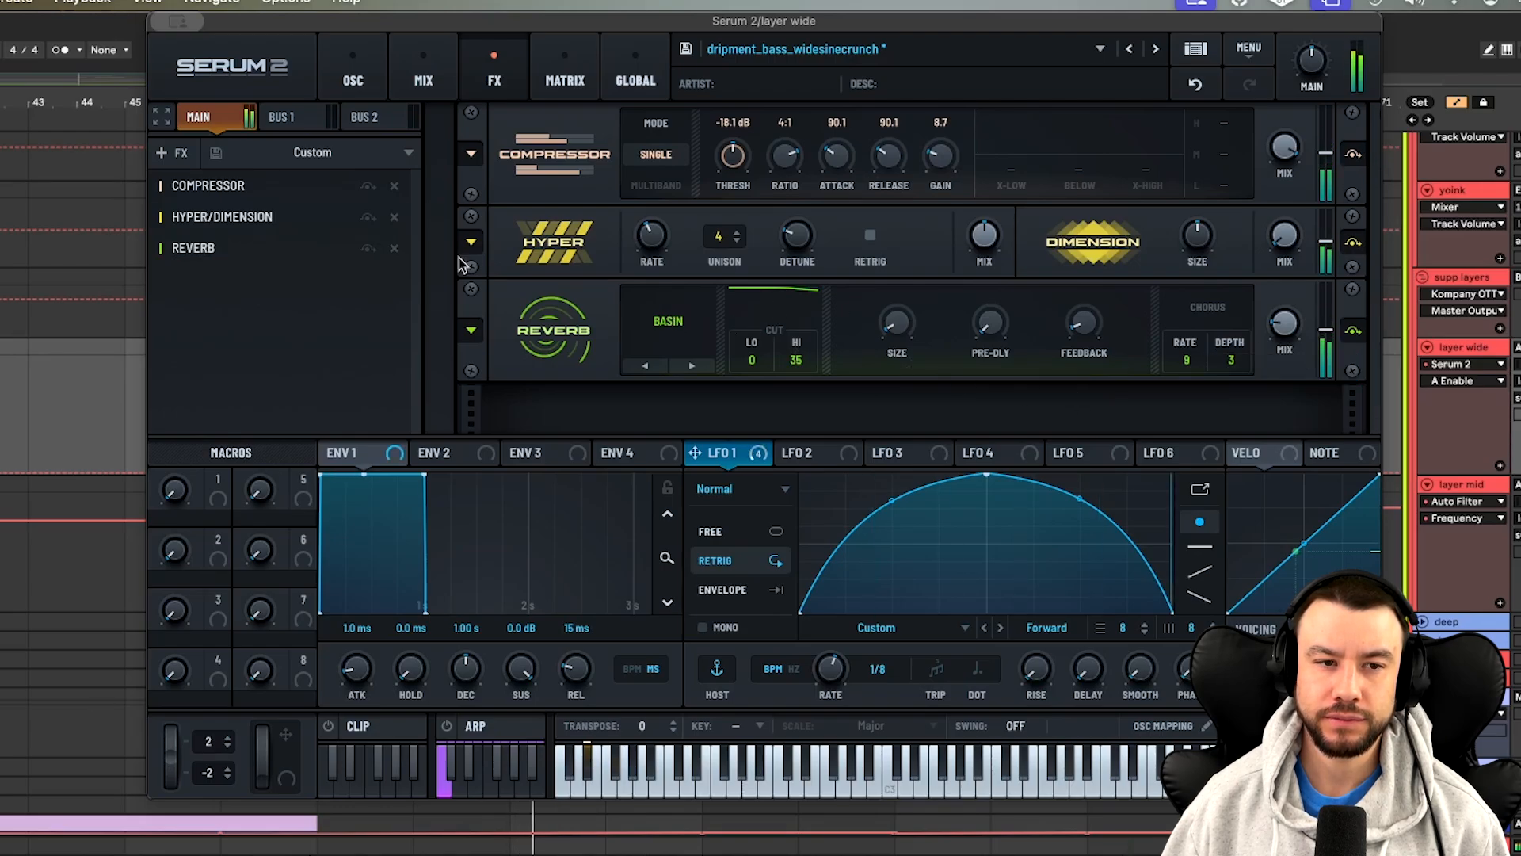
left_click(367, 185)
left_click(368, 217)
left_click(368, 248)
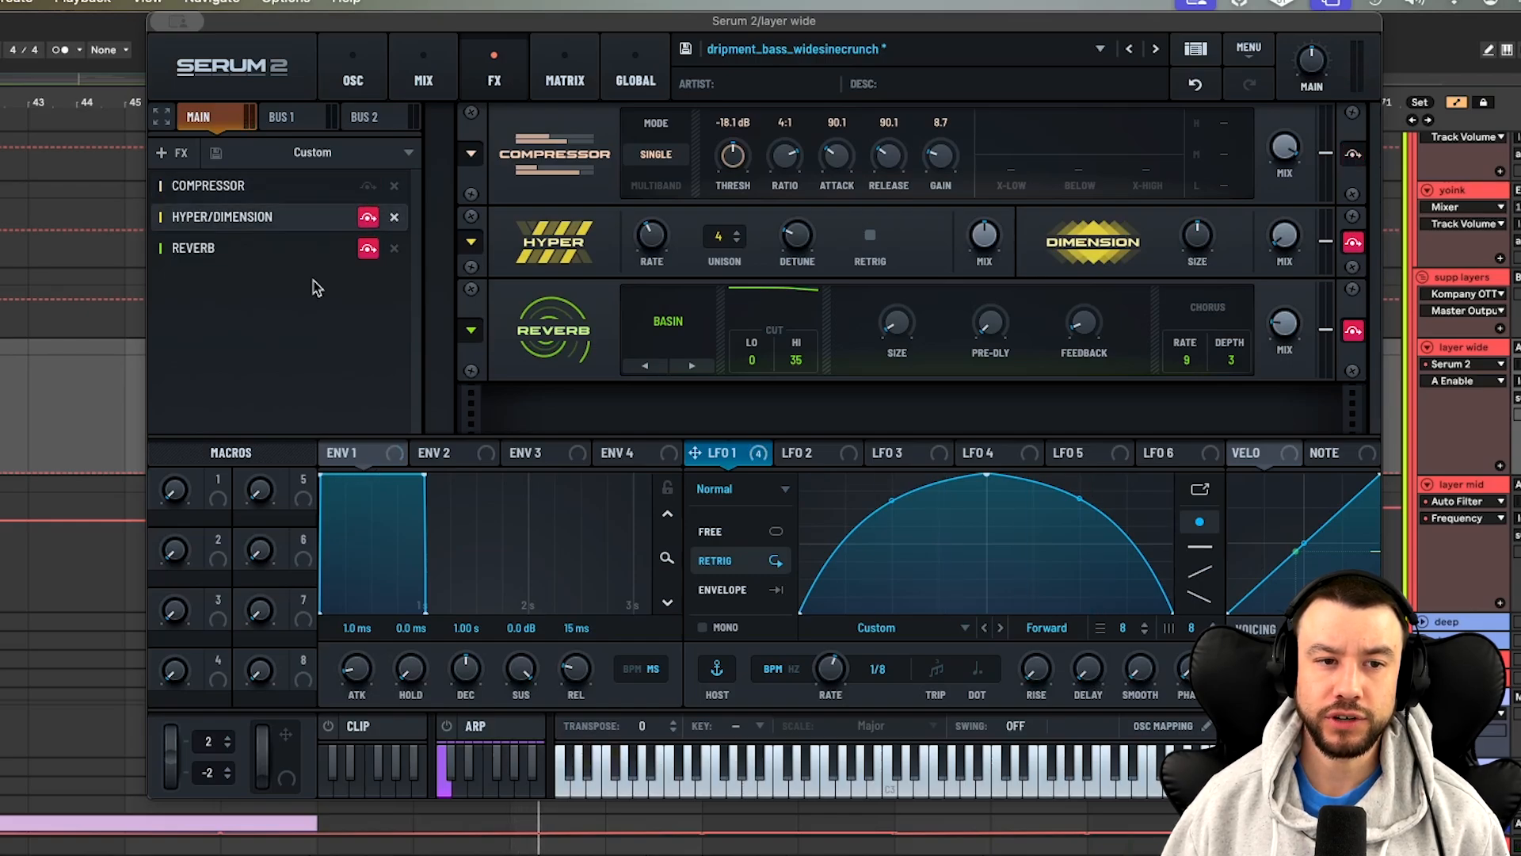
left_click(368, 217)
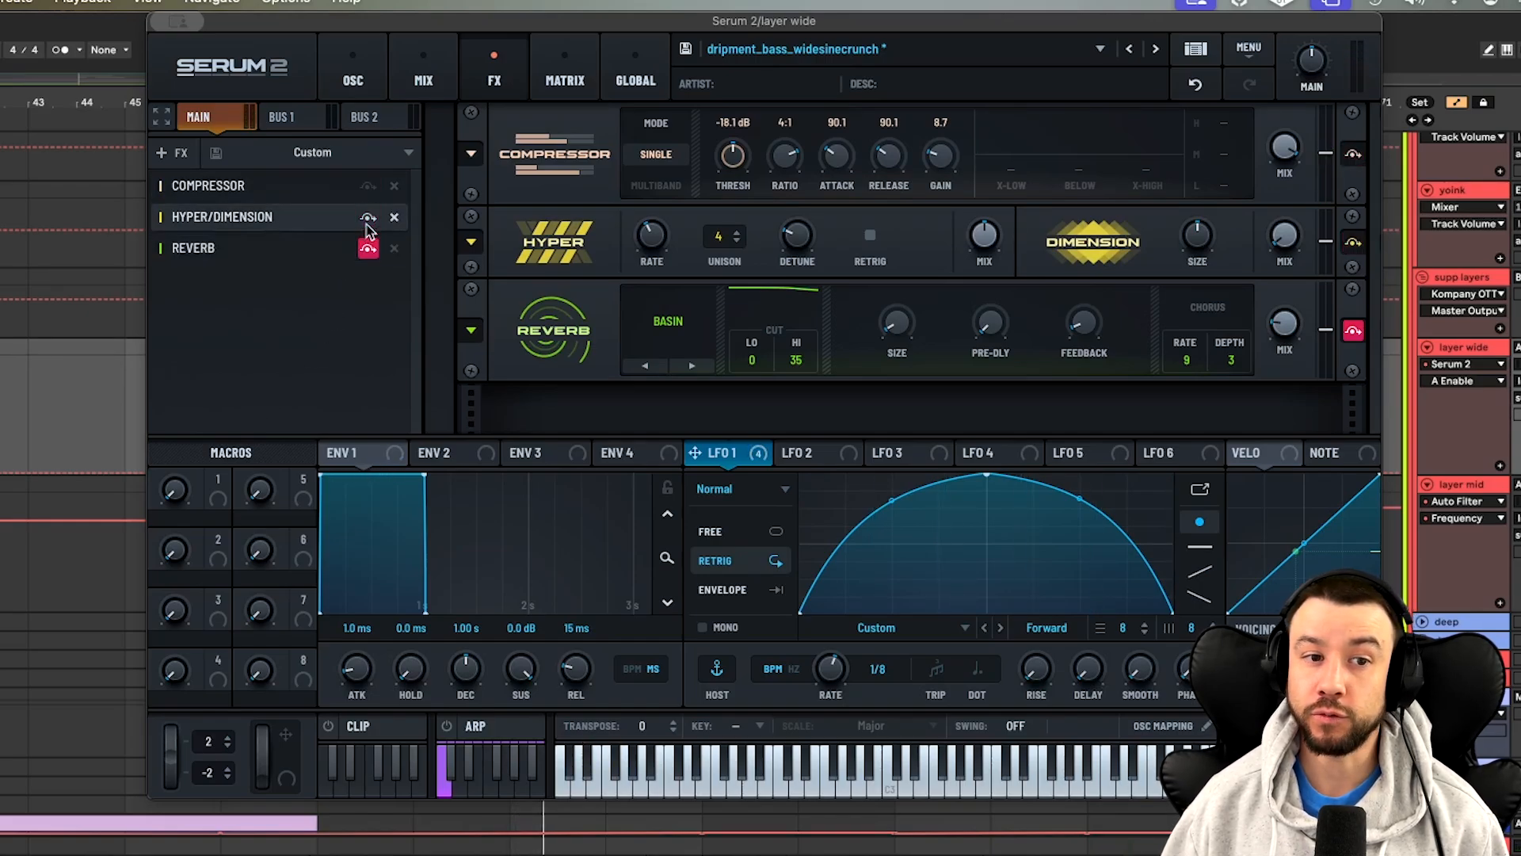
left_click(368, 250)
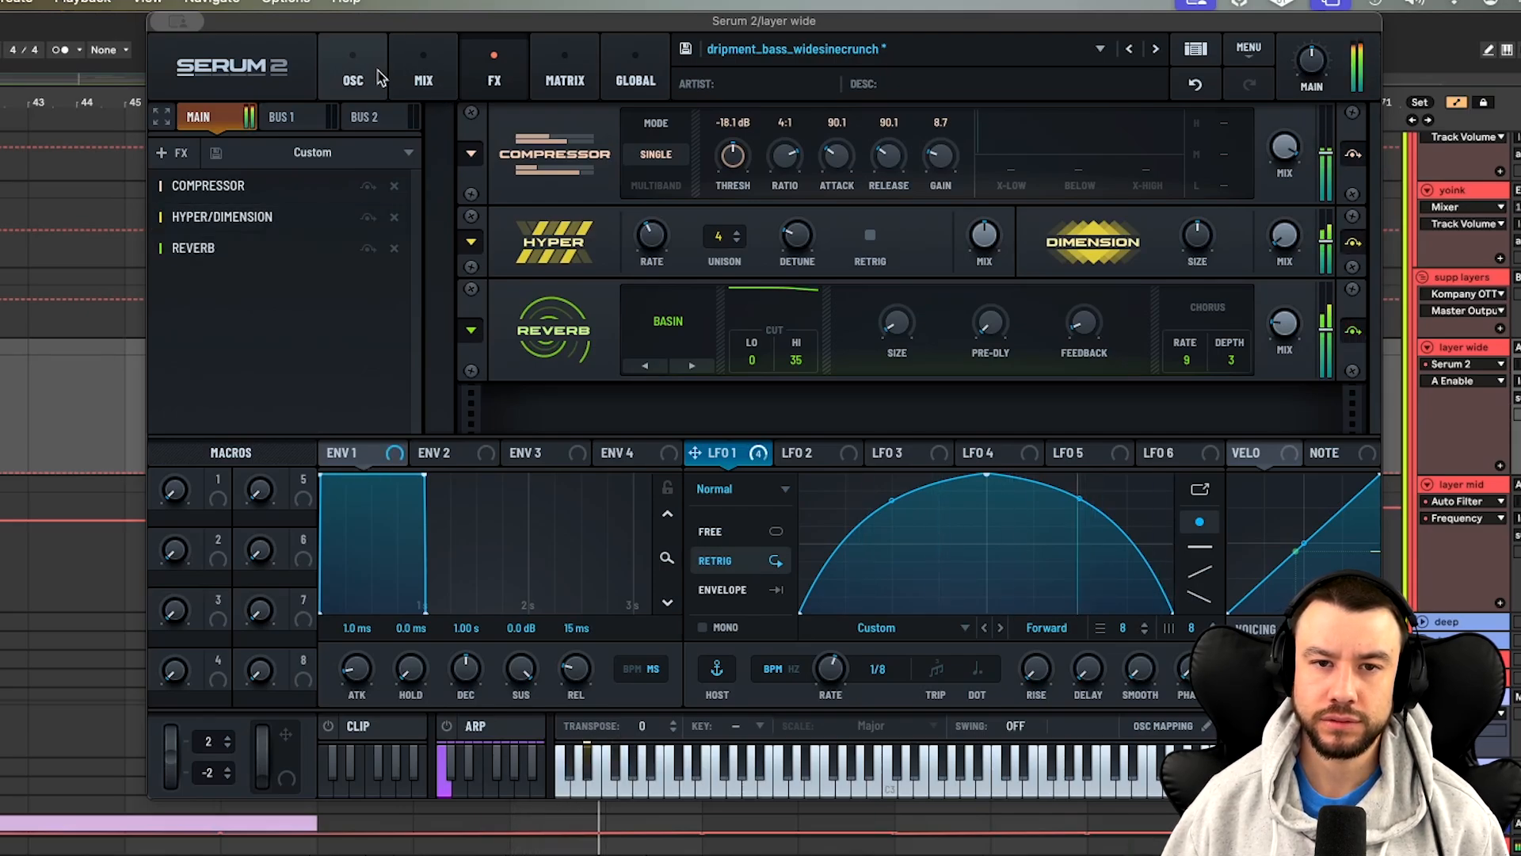
Return the layer wide patch to its oscillator view and close the Serum 2 window
left_click(383, 94)
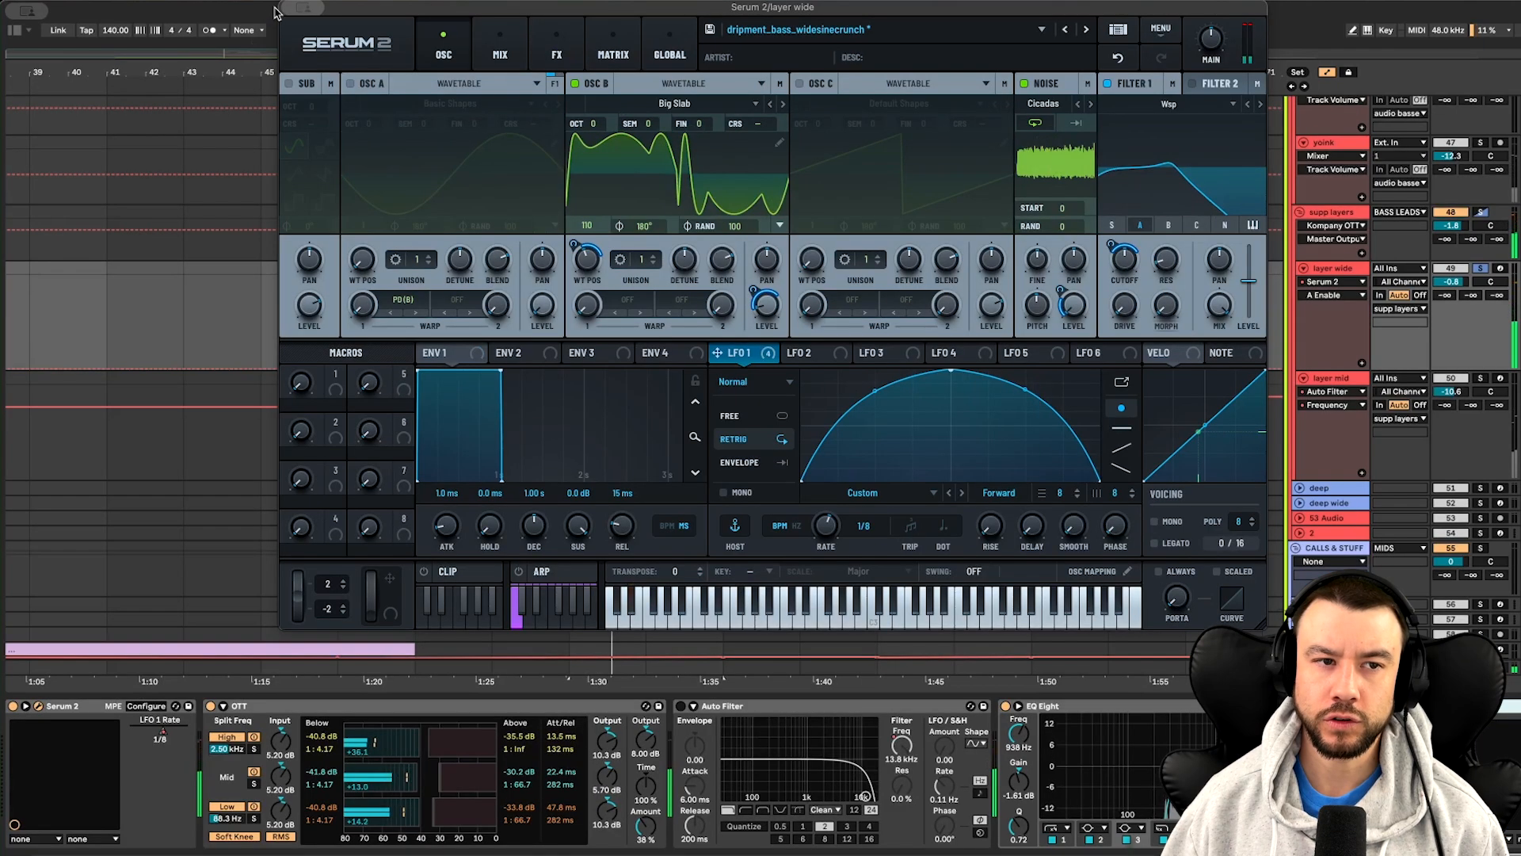
mouse_move(177, 21)
left_click(341, 40)
Solo the layer mid track and play it back
left_click(1331, 381)
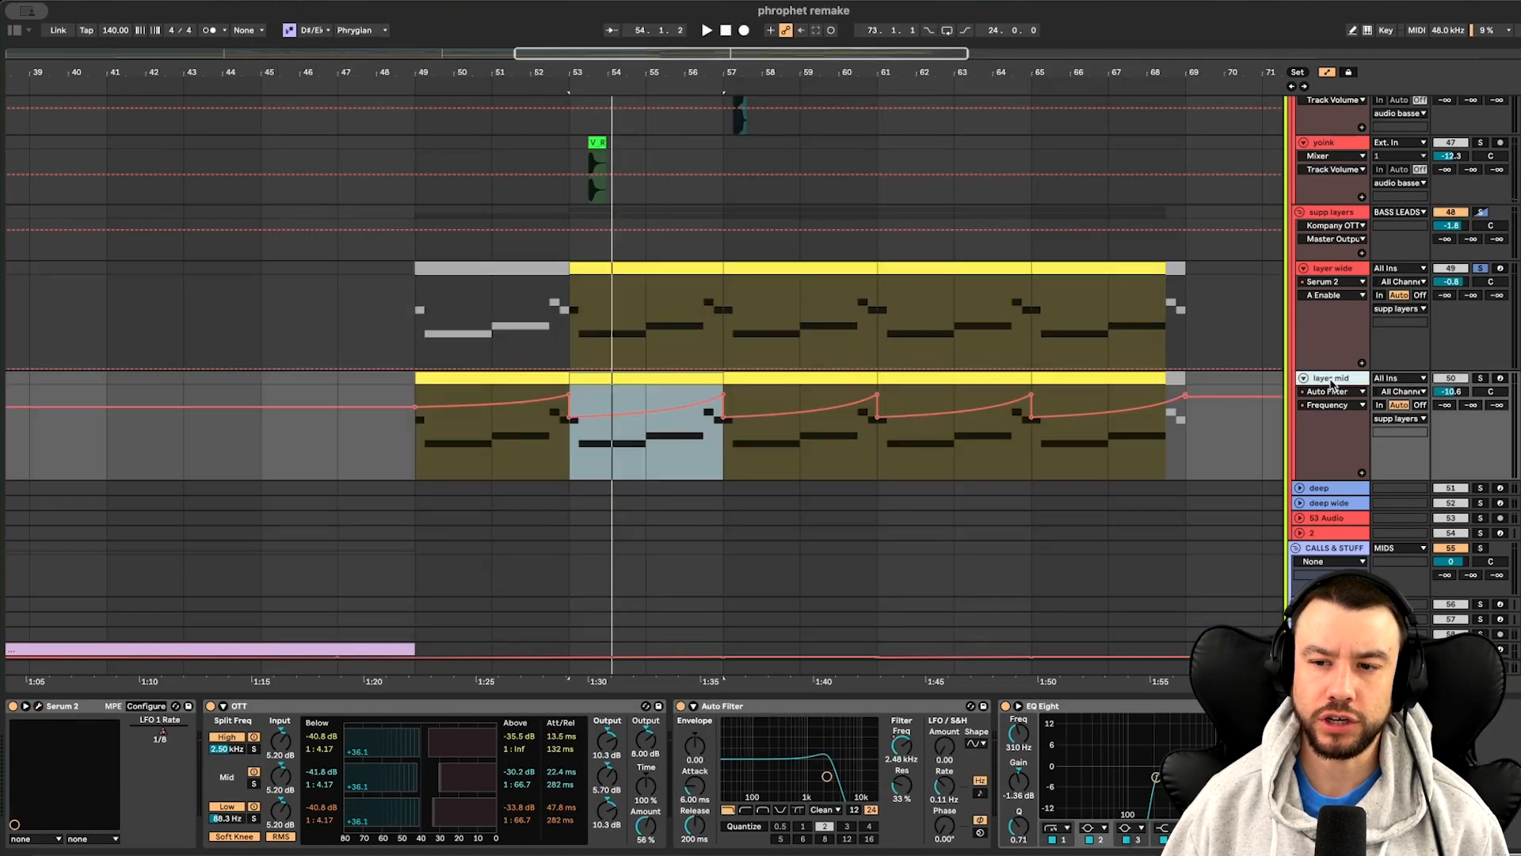
left_click(1480, 377)
key("space")
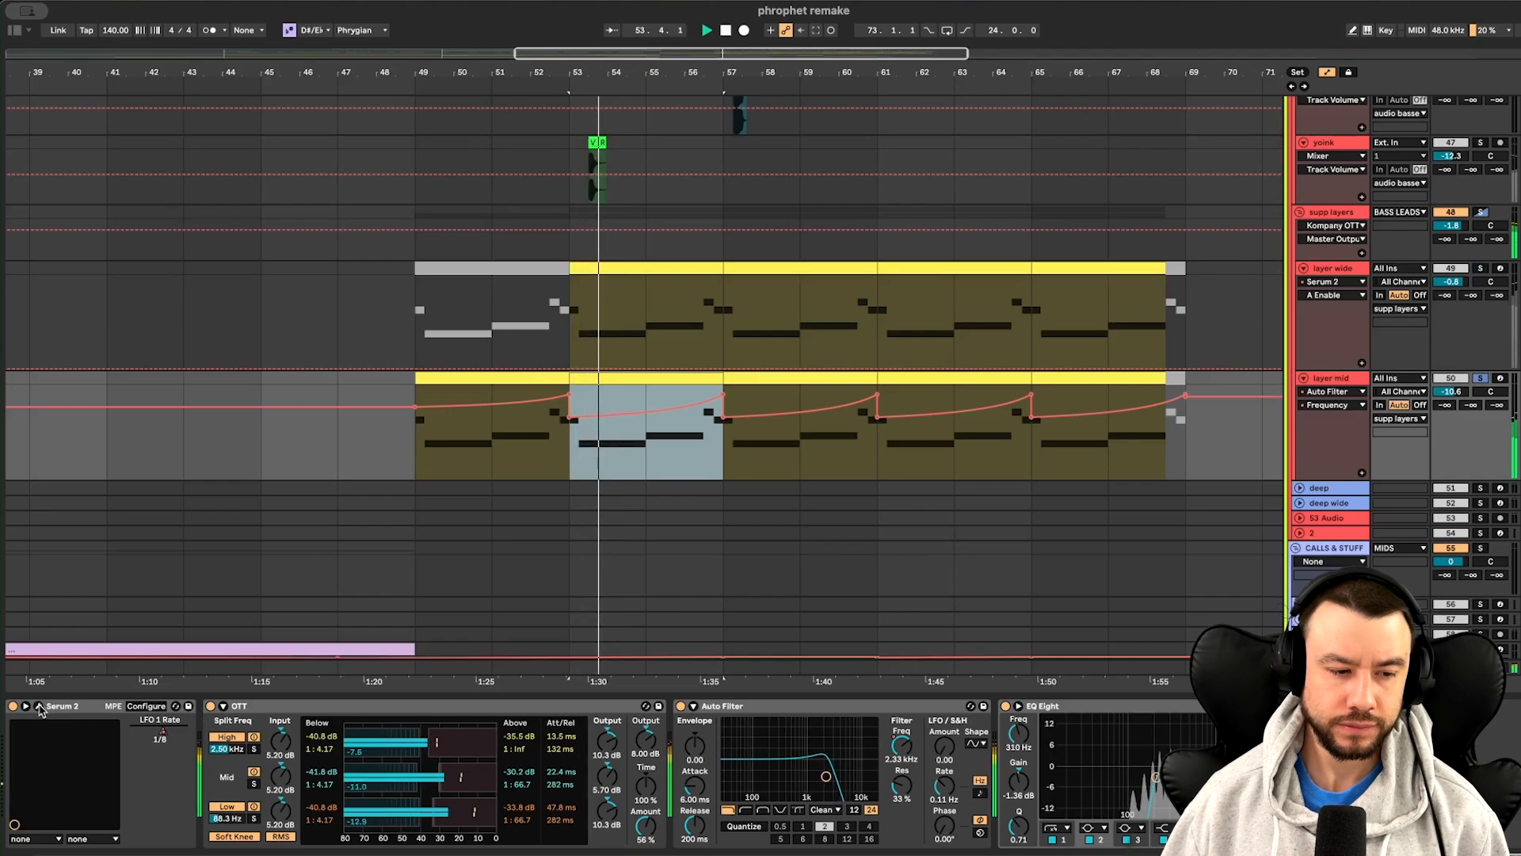
key("space")
Open the layer mid track's Serum 2, turn off oscillator A and reposition the plugin window over the arrangement
left_click(38, 706)
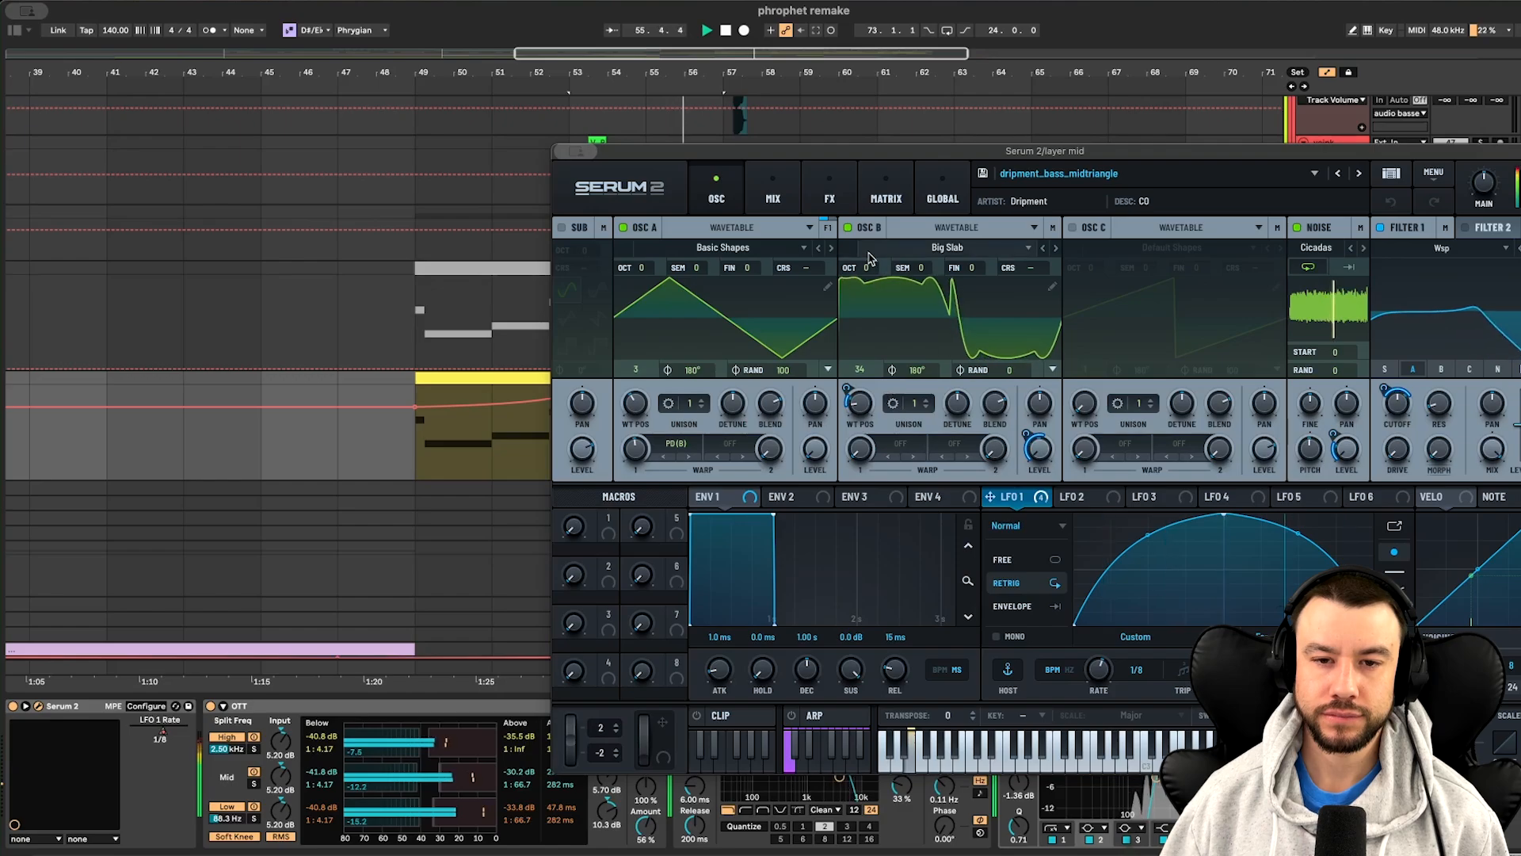
left_click(623, 228)
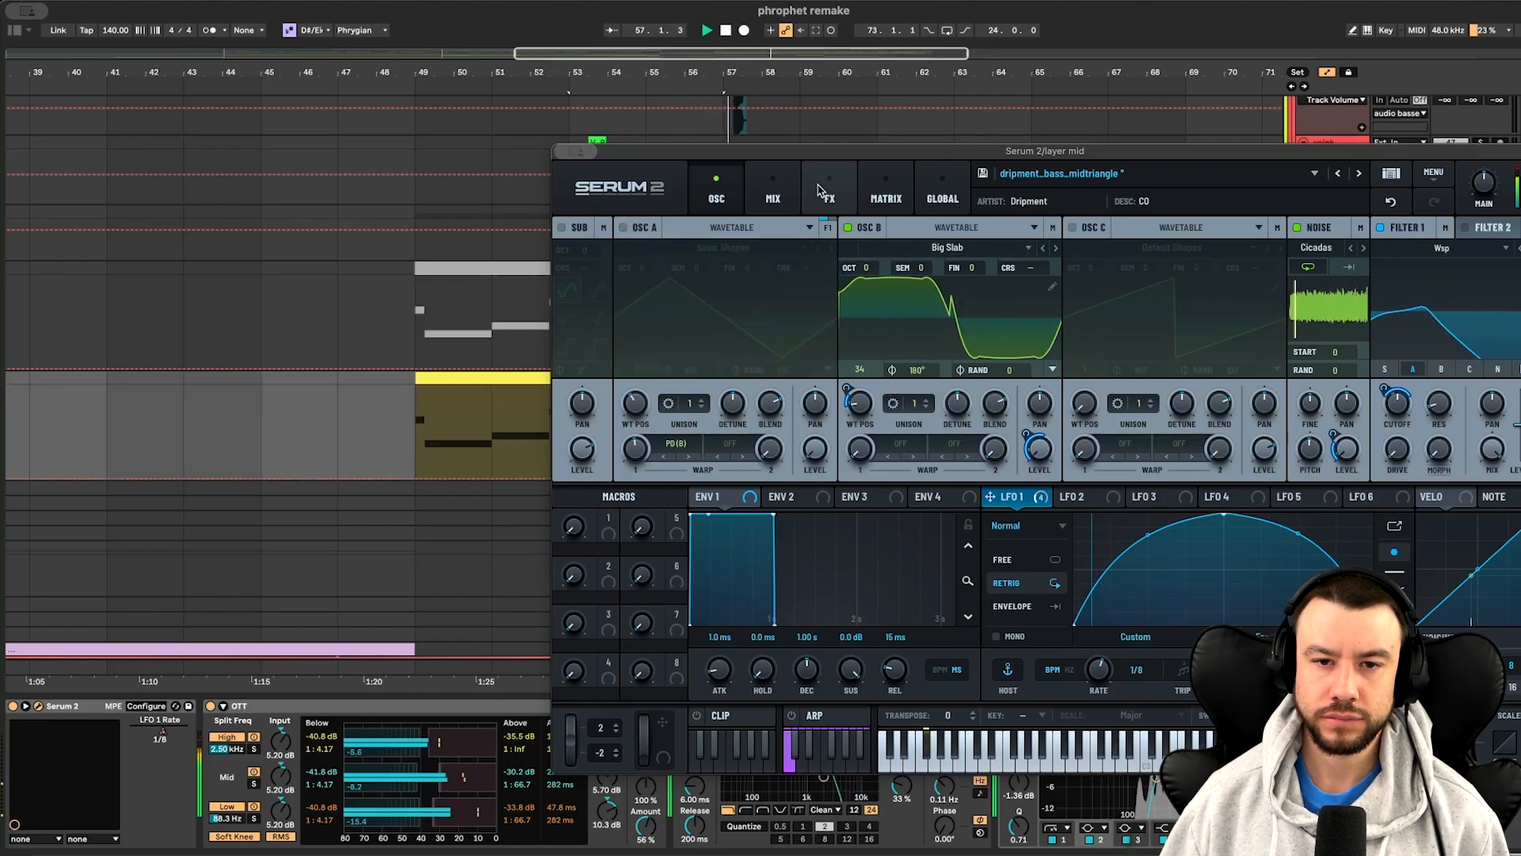
left_click_drag(888, 150, 668, 81)
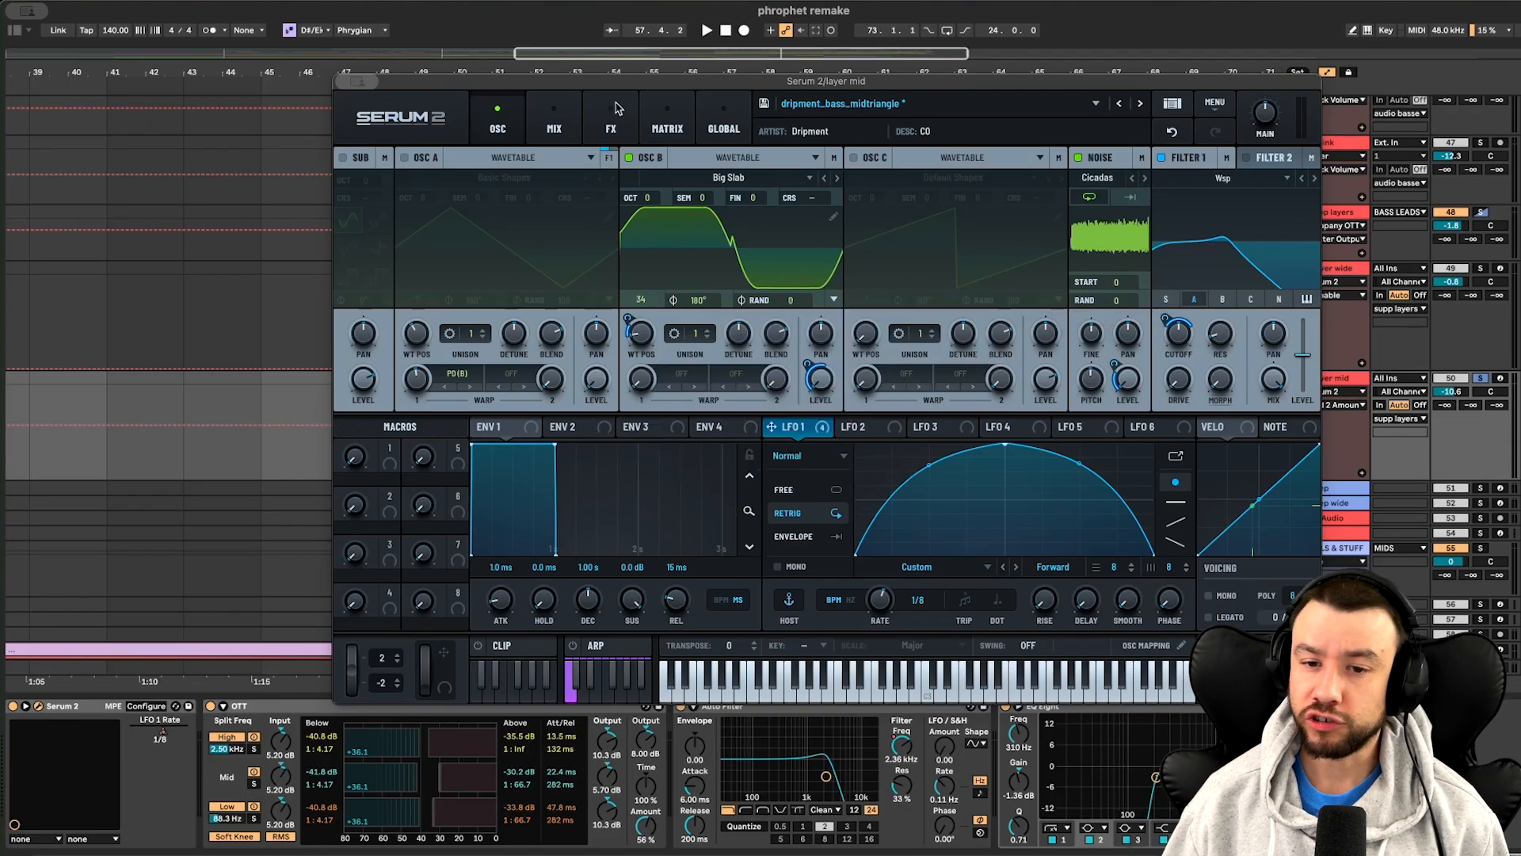
Examine the layer mid patch's mixer and effects chain during playback, and close its Serum 2 window
left_click(617, 114)
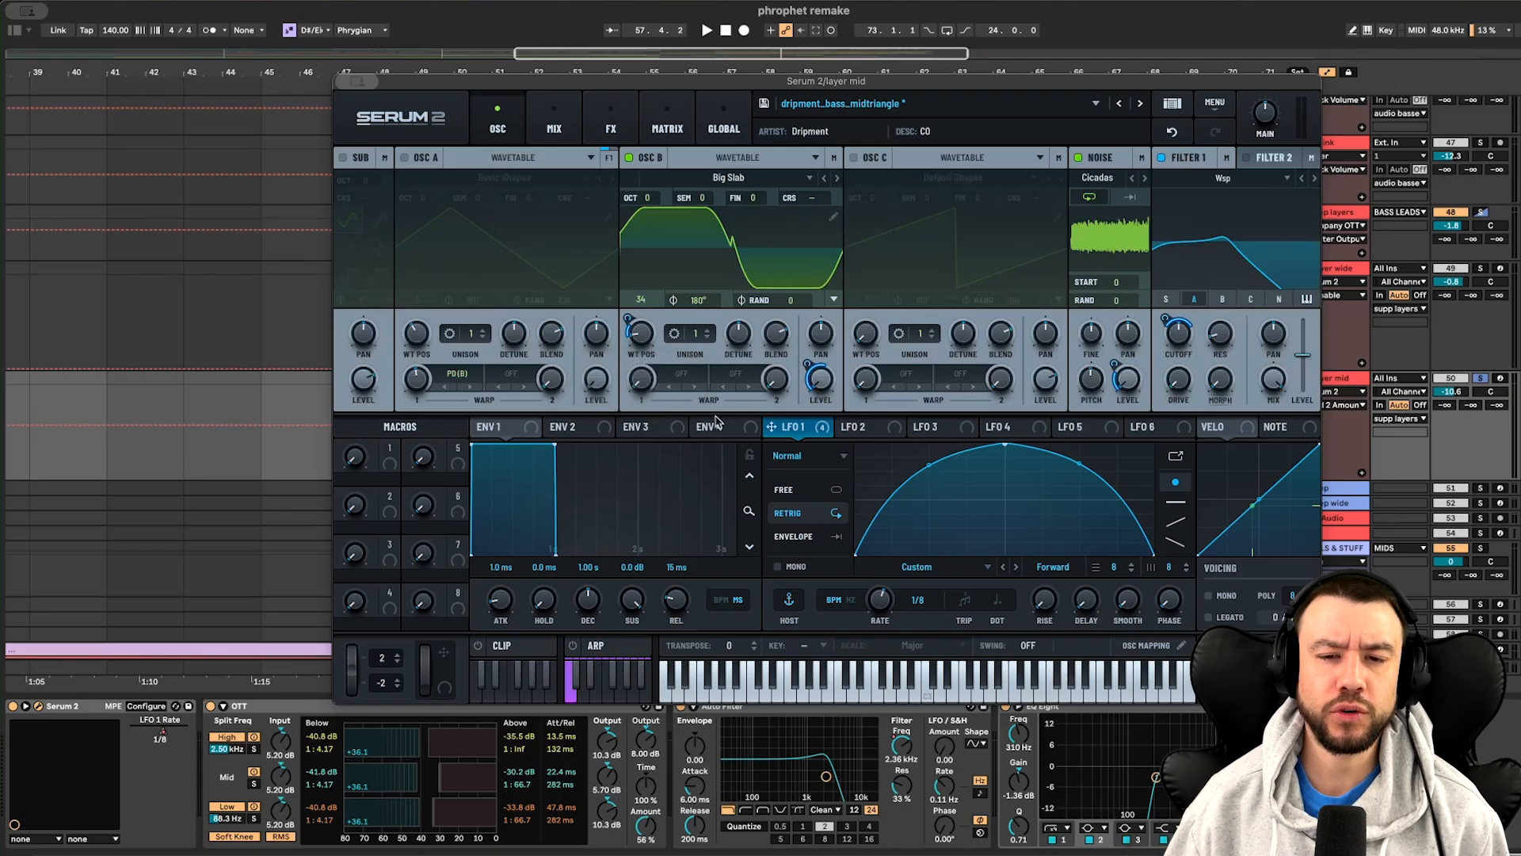
key("space")
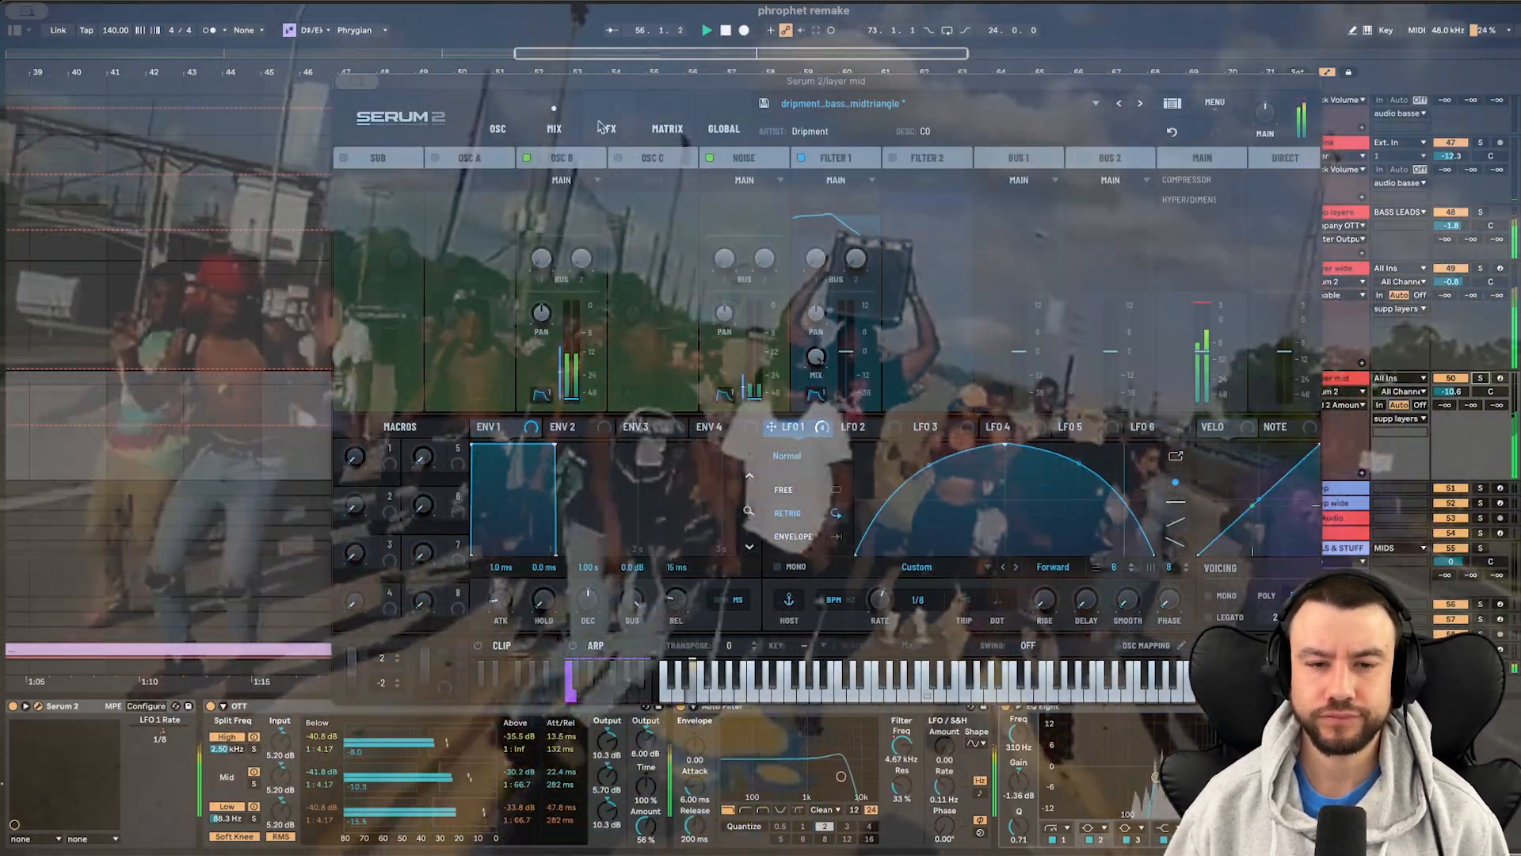
left_click(612, 129)
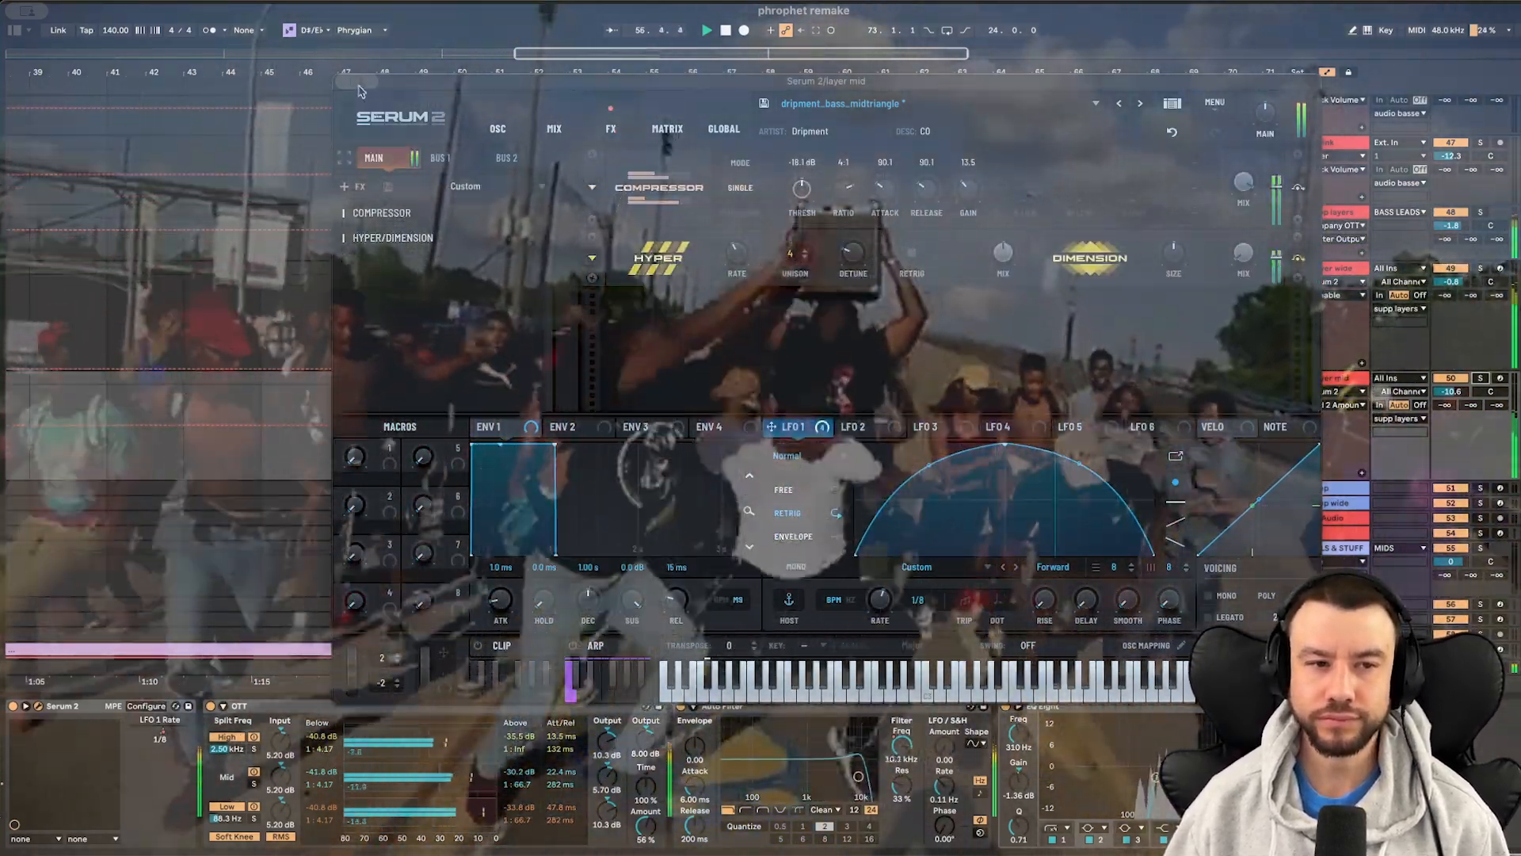
mouse_move(369, 83)
left_click(375, 119)
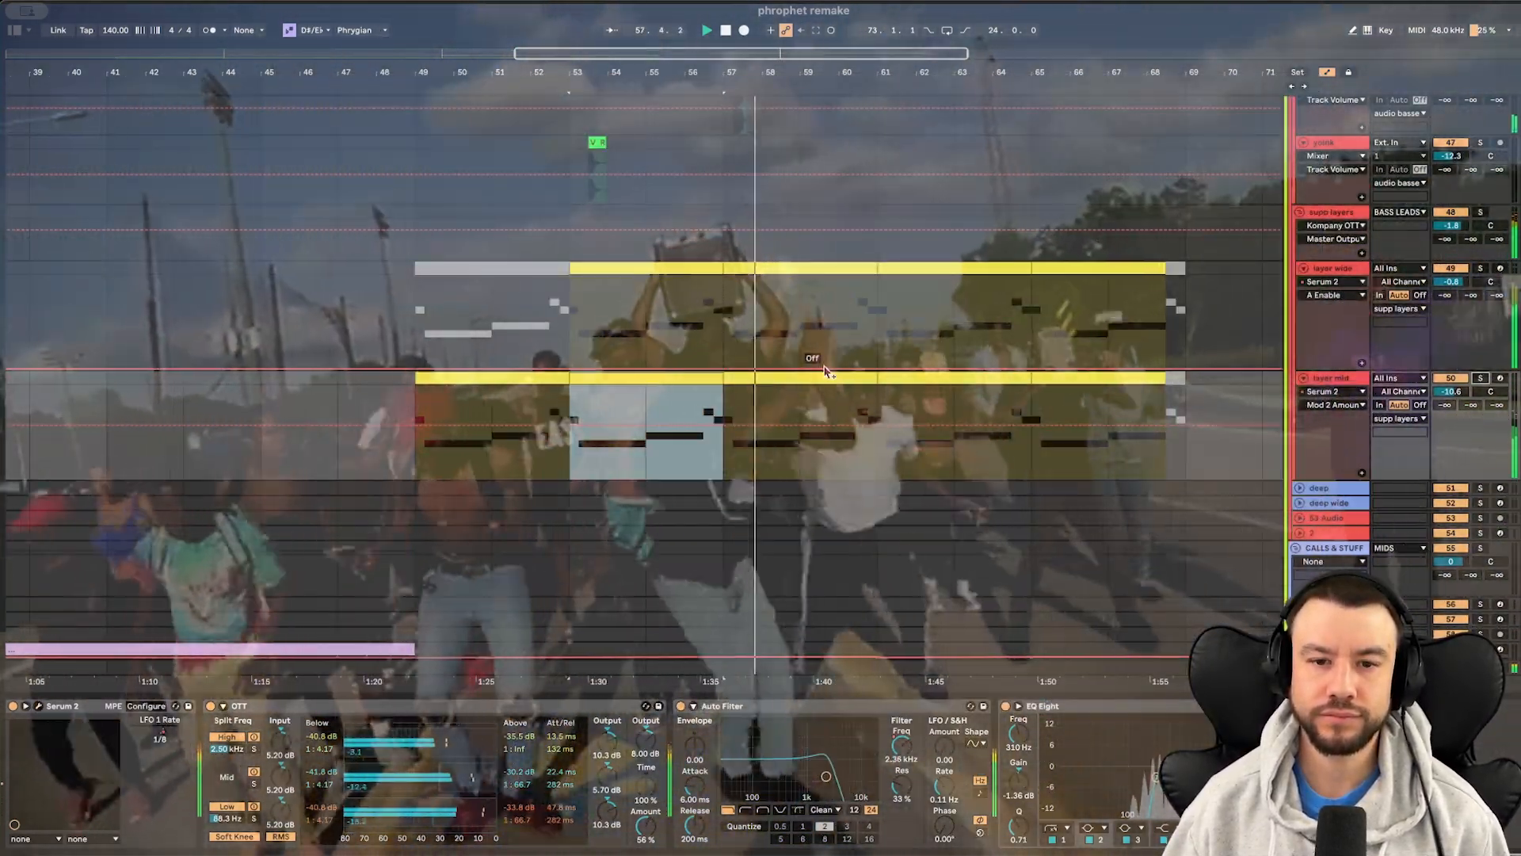
Look over the sub, reese bass and FX/sweeps tracks below the bass layers while the arrangement plays
scroll(824, 370, "down", 4)
scroll(826, 372, "down", 5)
scroll(826, 374, "down", 6)
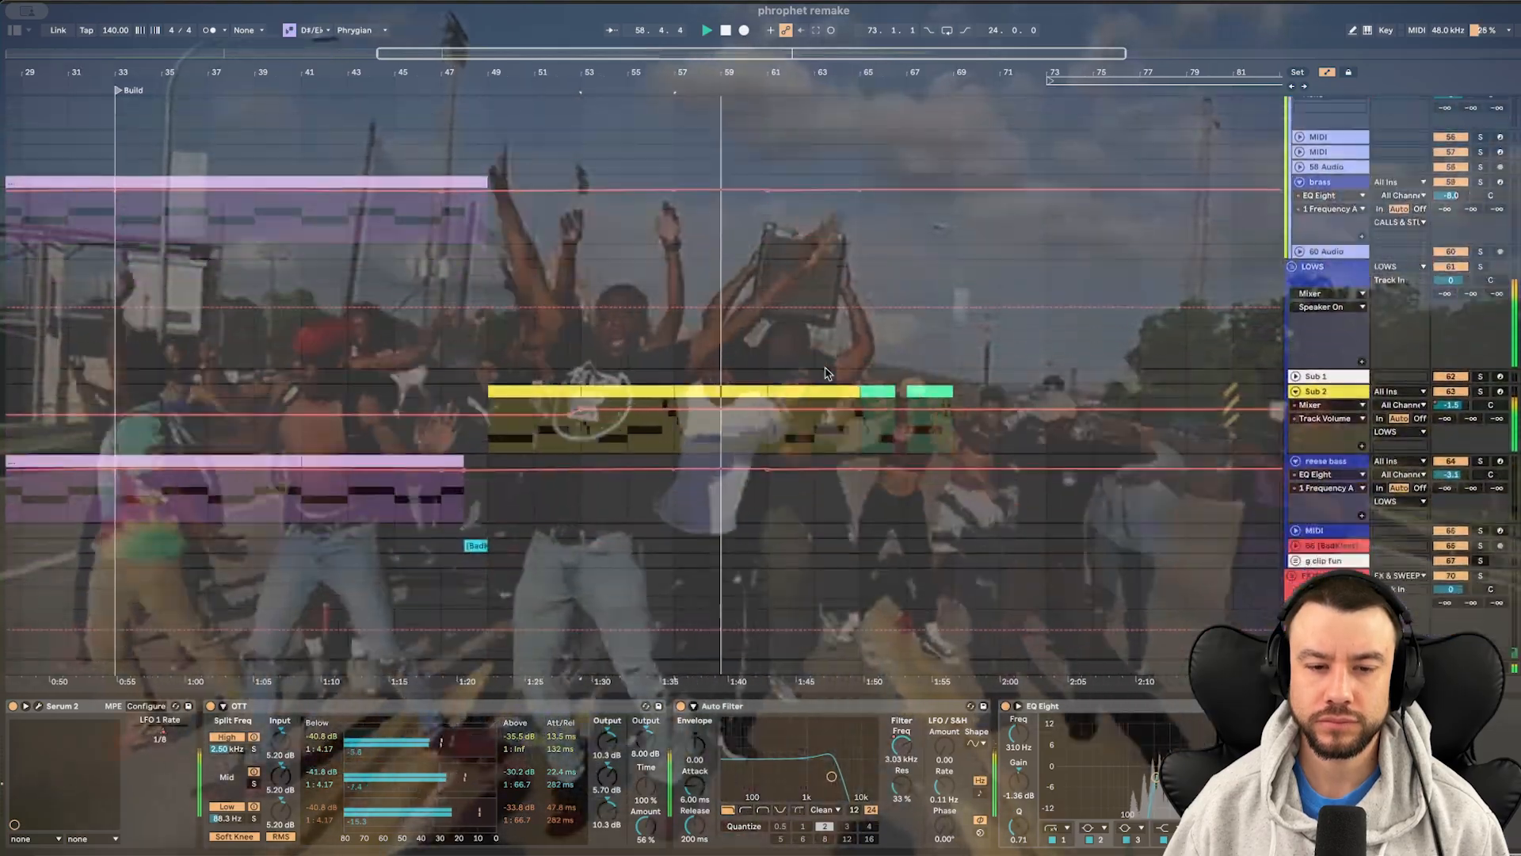
scroll(802, 491, "up", 4)
scroll(805, 496, "down", 5)
scroll(805, 496, "down", 3)
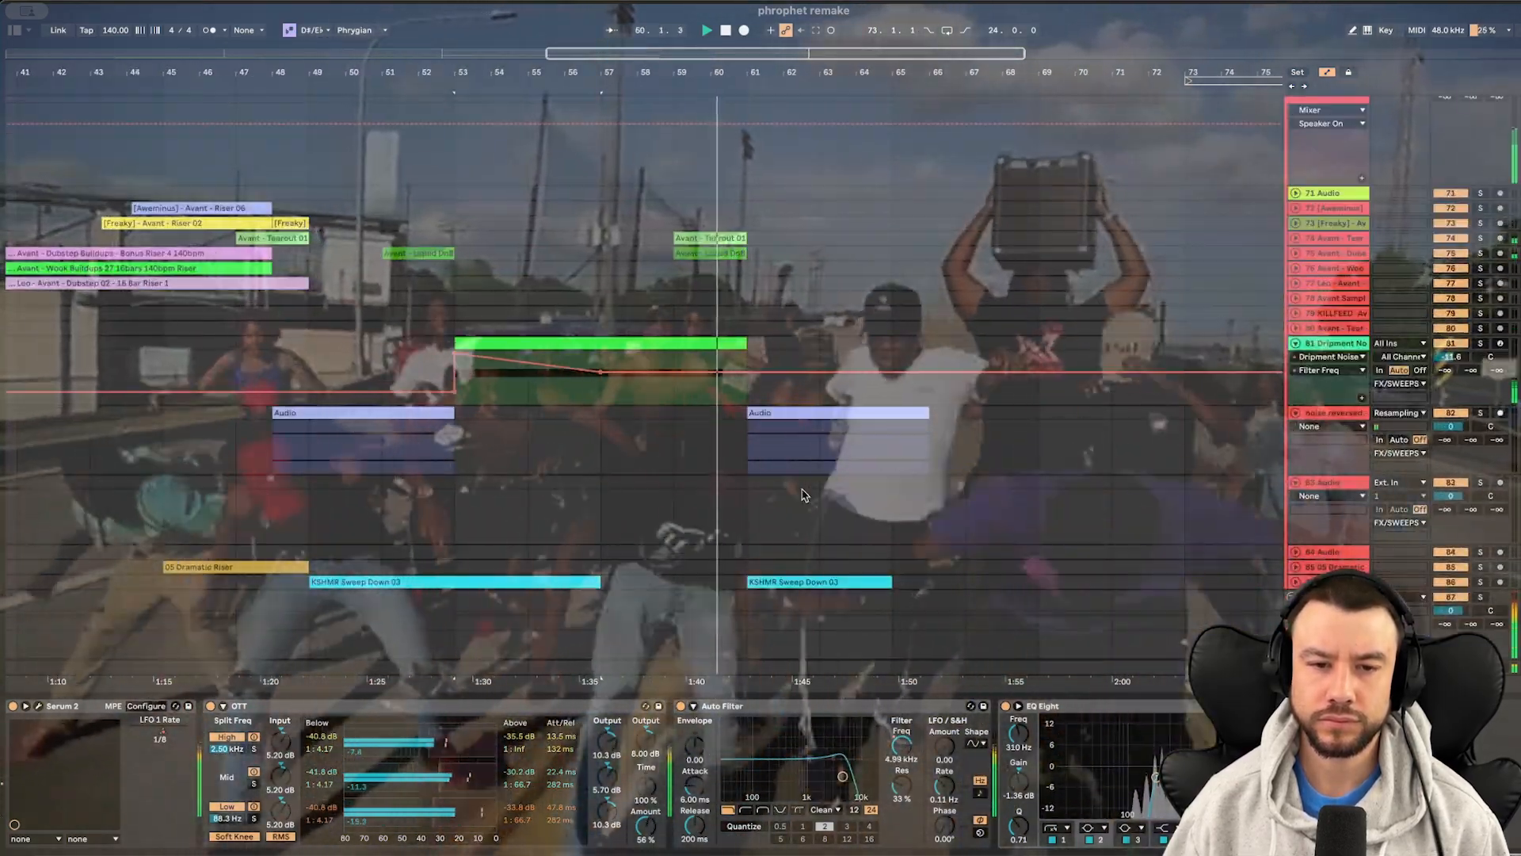
scroll(805, 496, "up", 8)
scroll(806, 496, "down", 4)
scroll(805, 496, "up", 2)
scroll(803, 495, "up", 5)
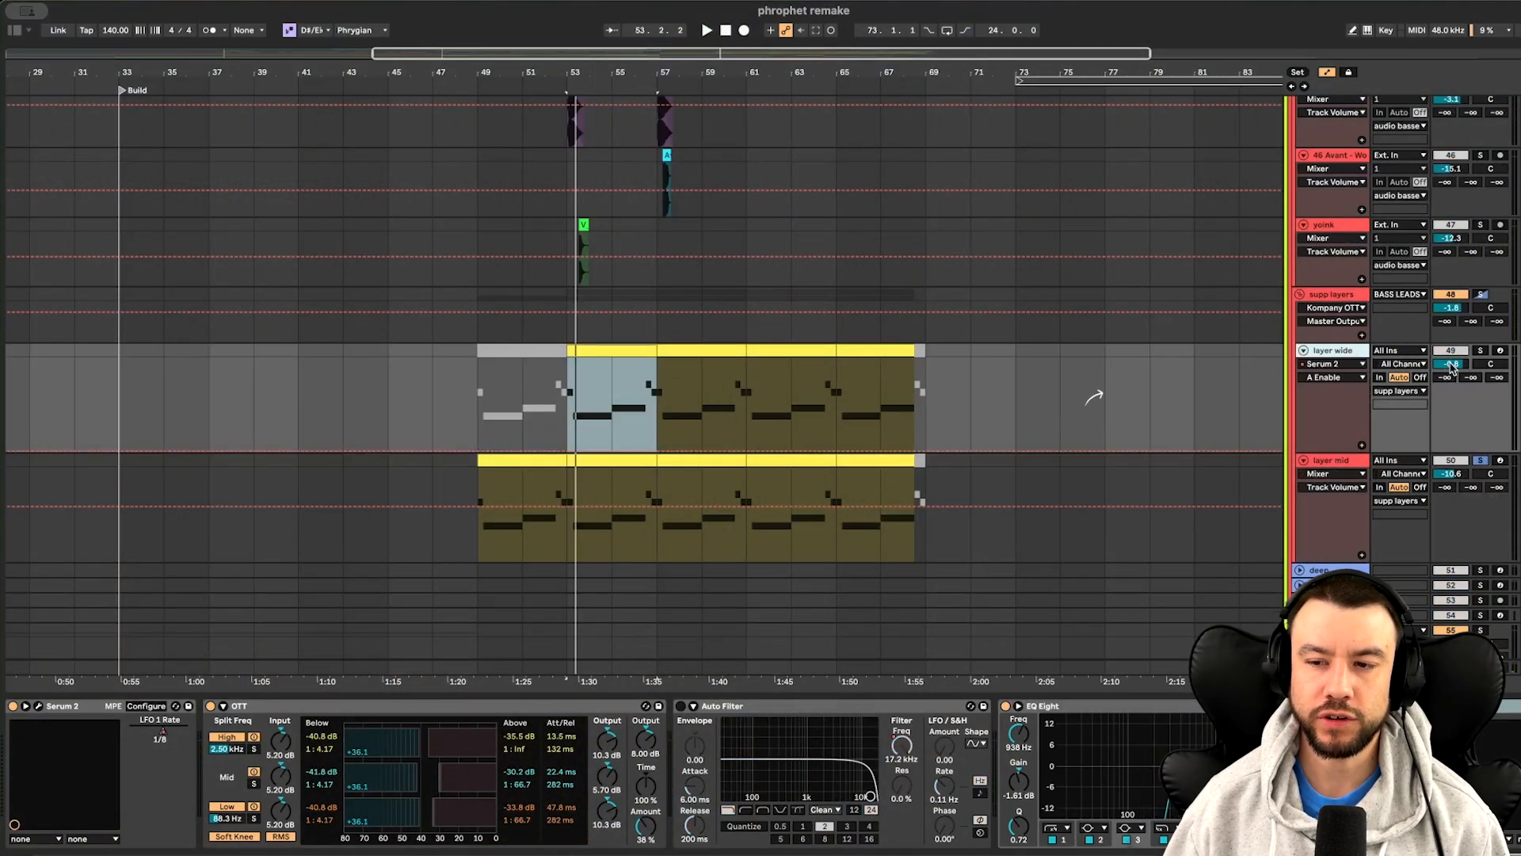
Solo the supp layers group, add the main bass track to the solo, and play them together
left_click(1412, 318)
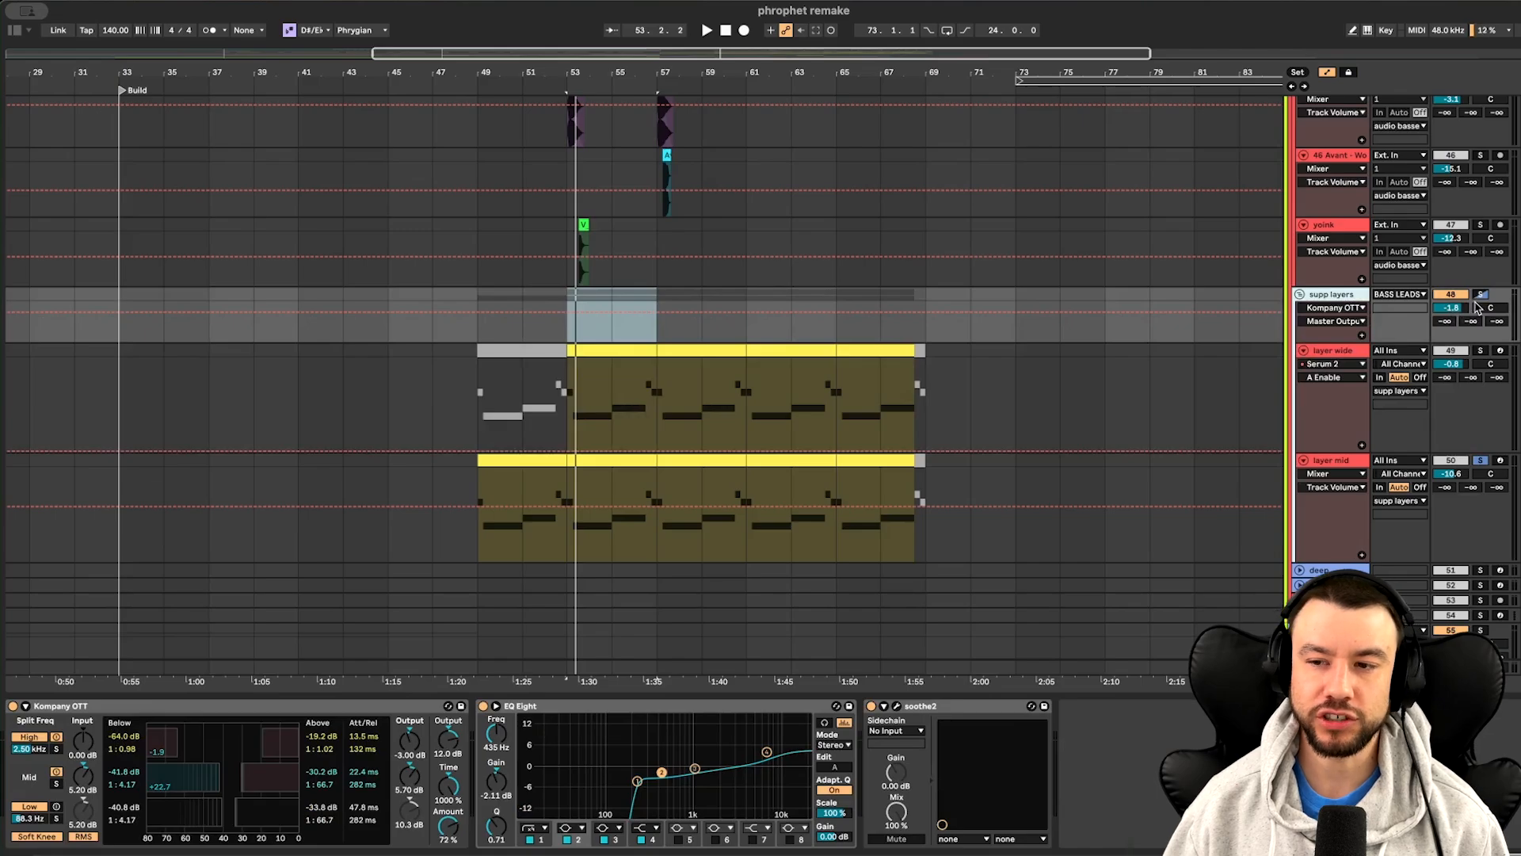
key("space")
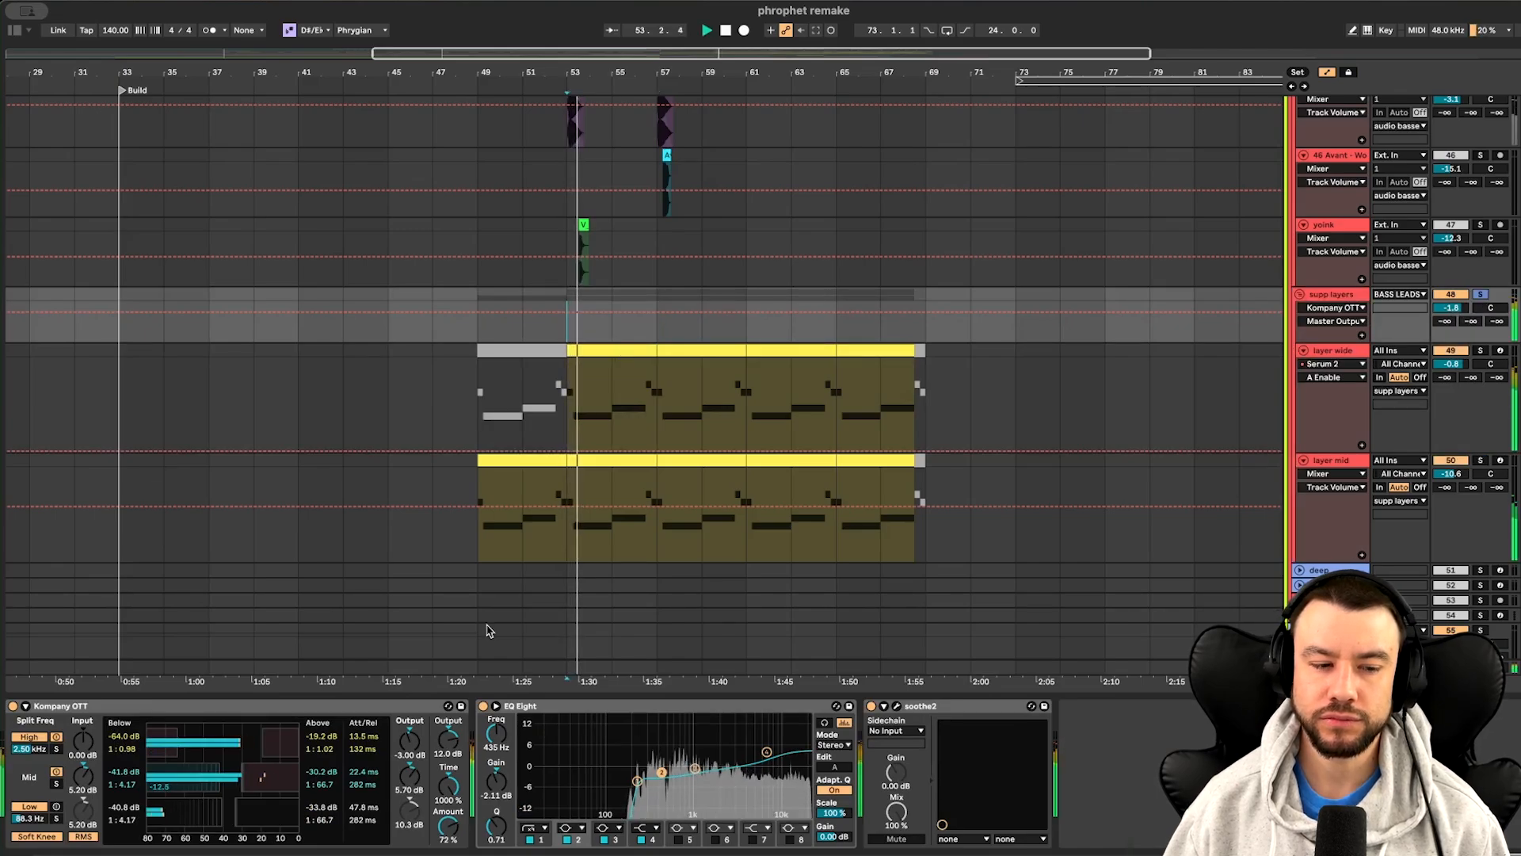
scroll(659, 391, "up", 8)
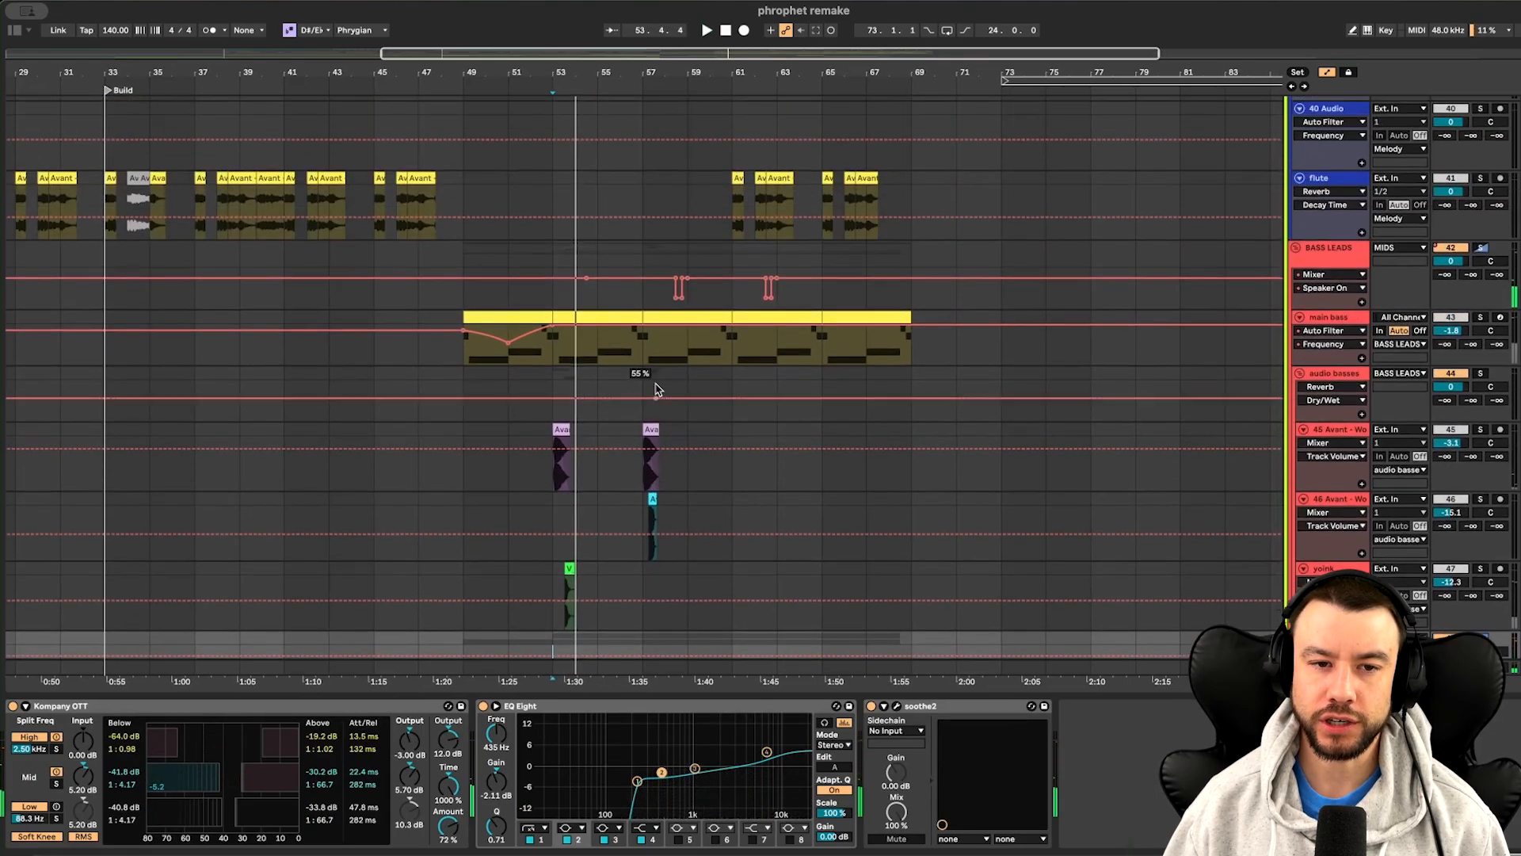
scroll(674, 384, "down", 7)
scroll(682, 377, "up", 4)
left_click(1480, 178)
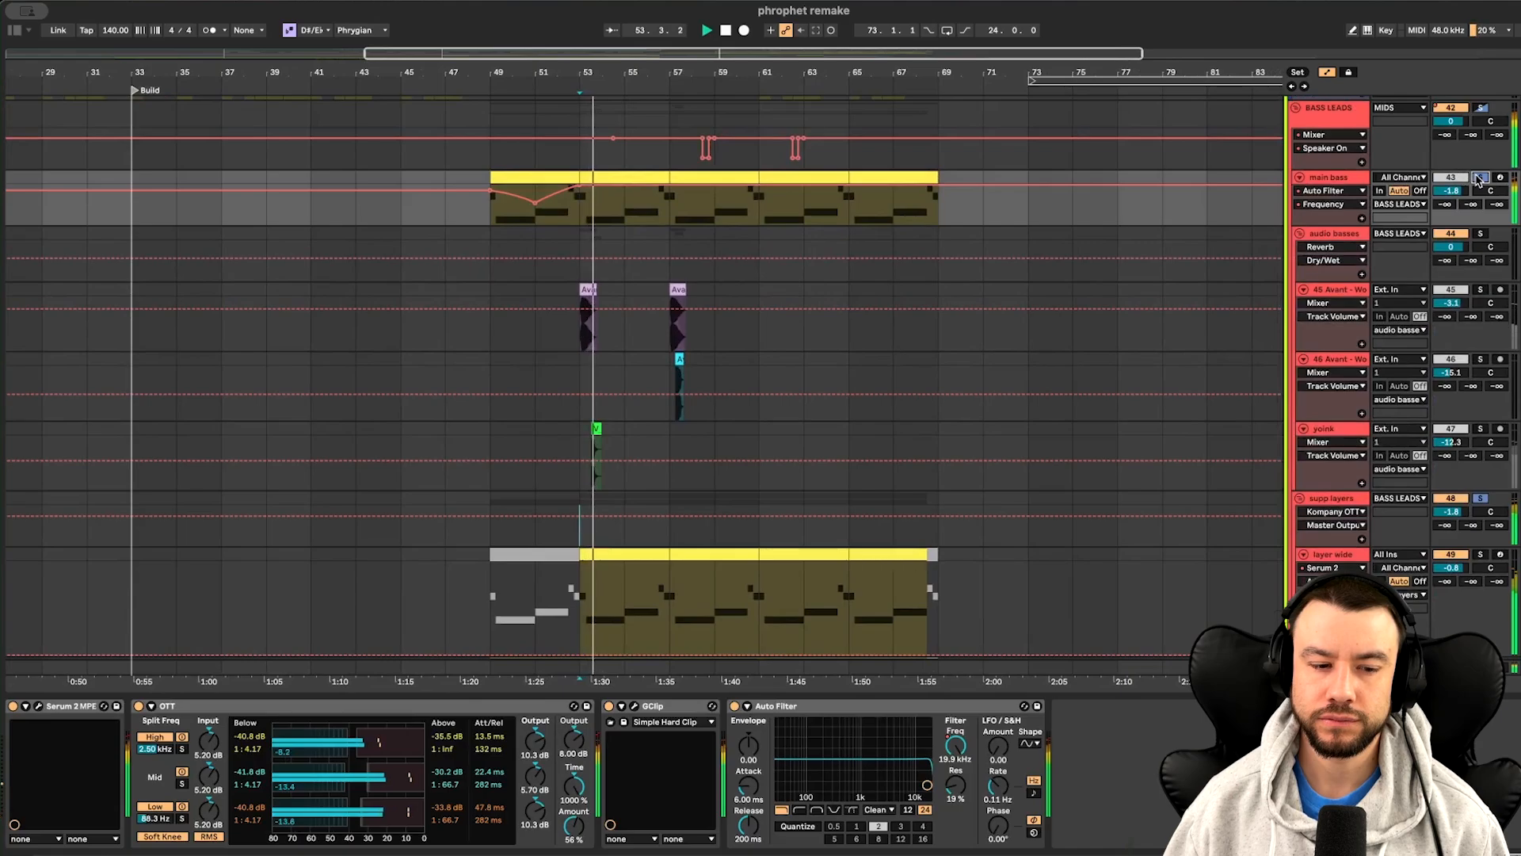
scroll(1012, 380, "down", 5)
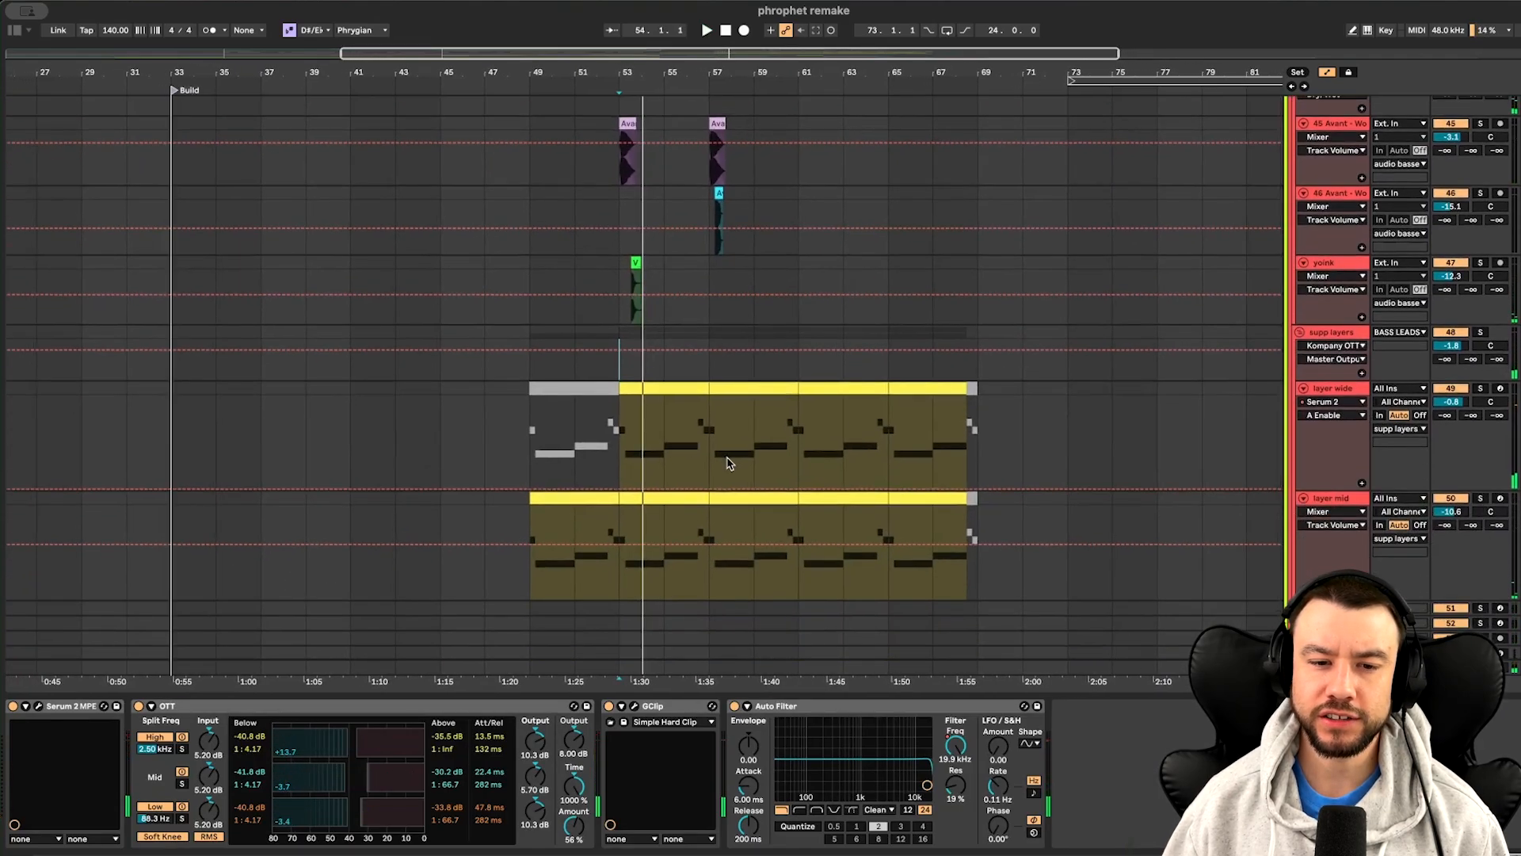
Set the playback start to bar 53 on the layer wide track and look over the surrounding tracks
left_click(620, 444)
scroll(620, 443, "down", 2)
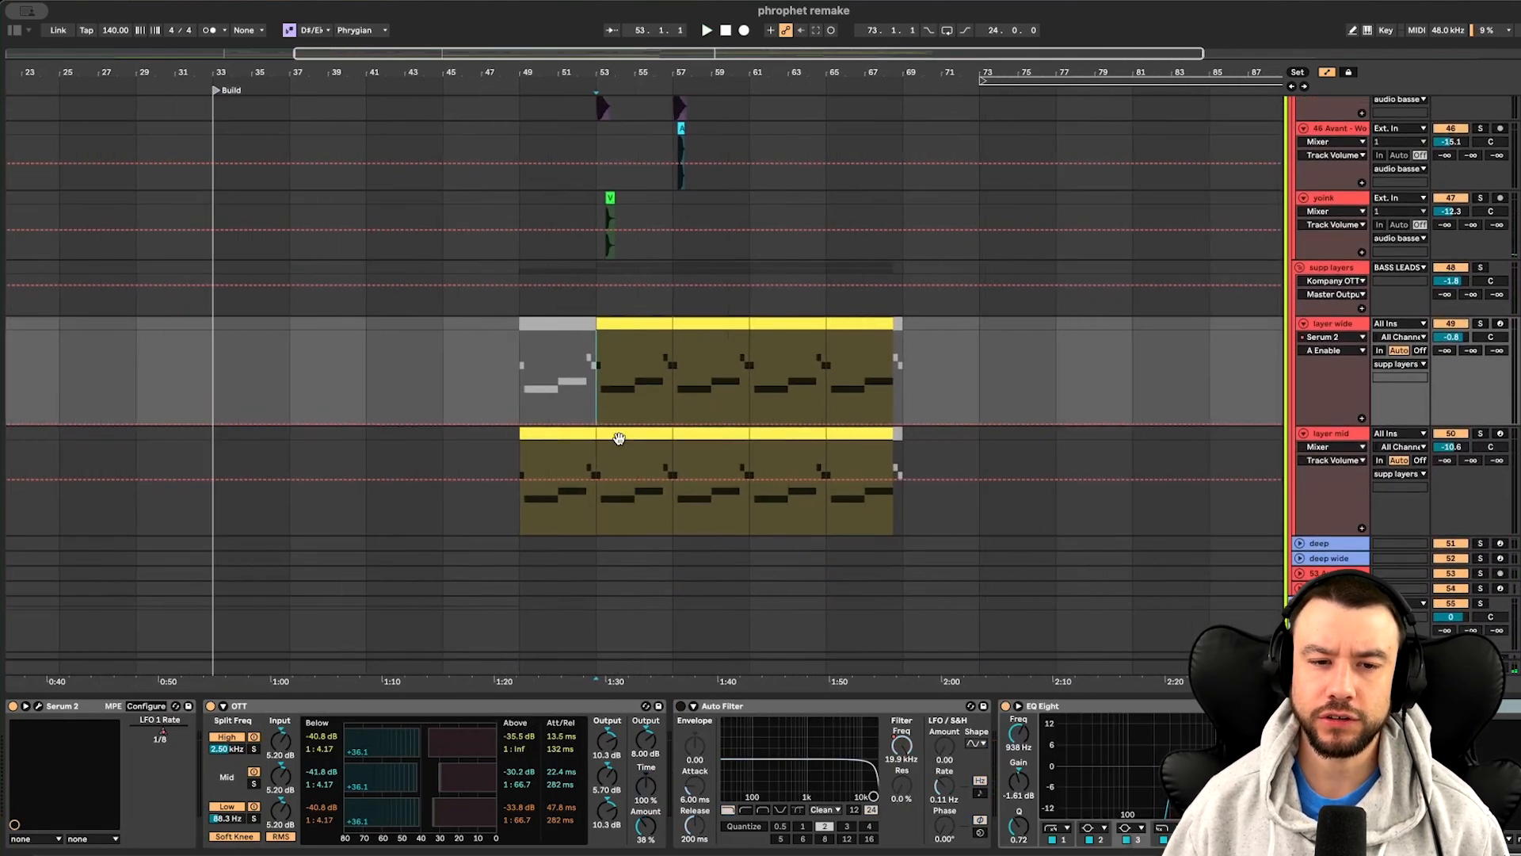
scroll(618, 439, "up", 3)
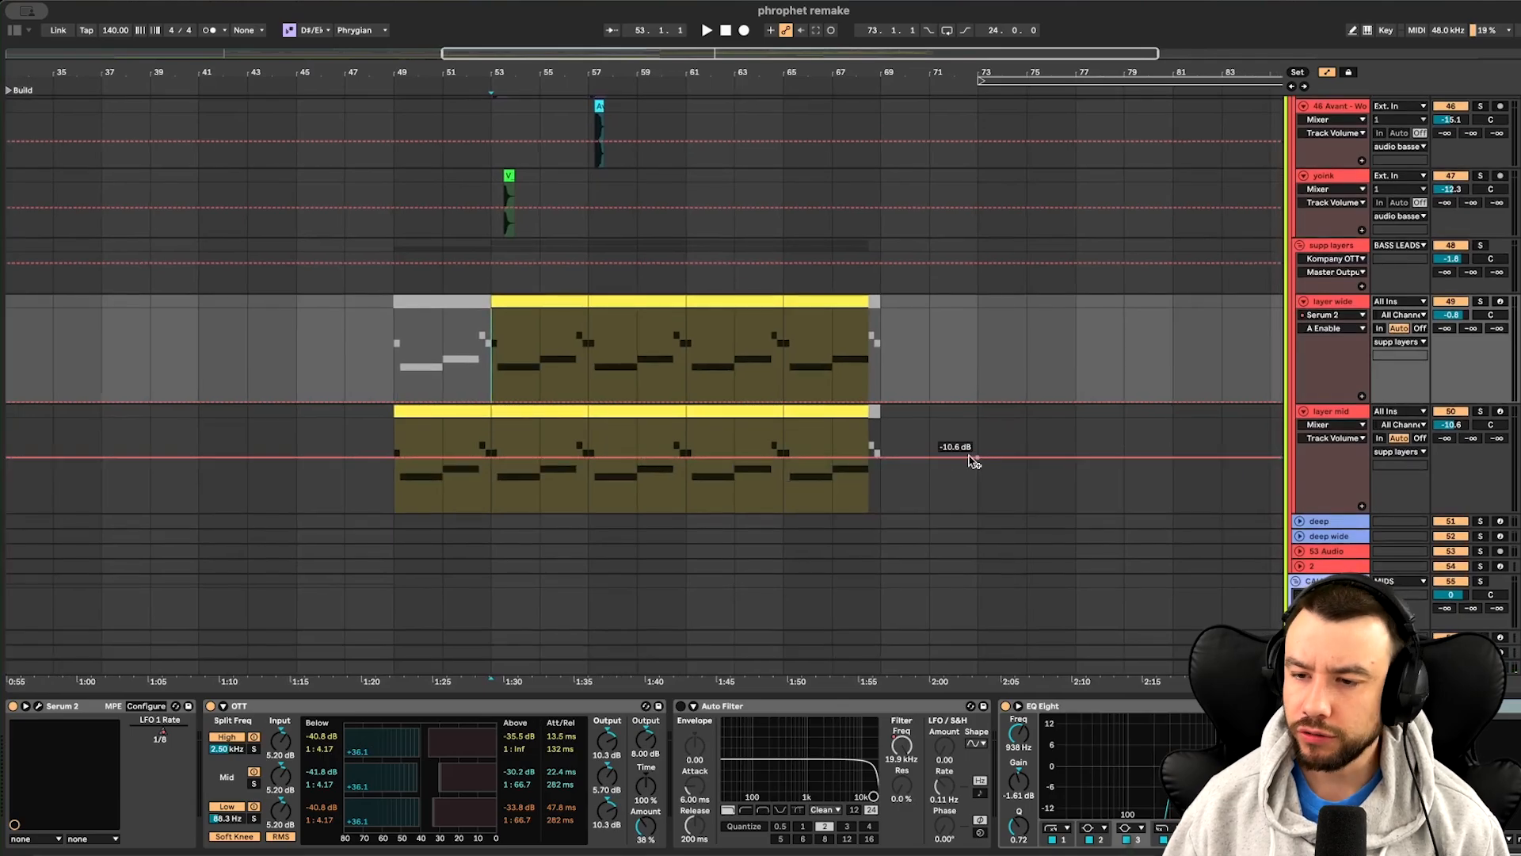
scroll(844, 531, "down", 2)
scroll(1349, 453, "down", 8)
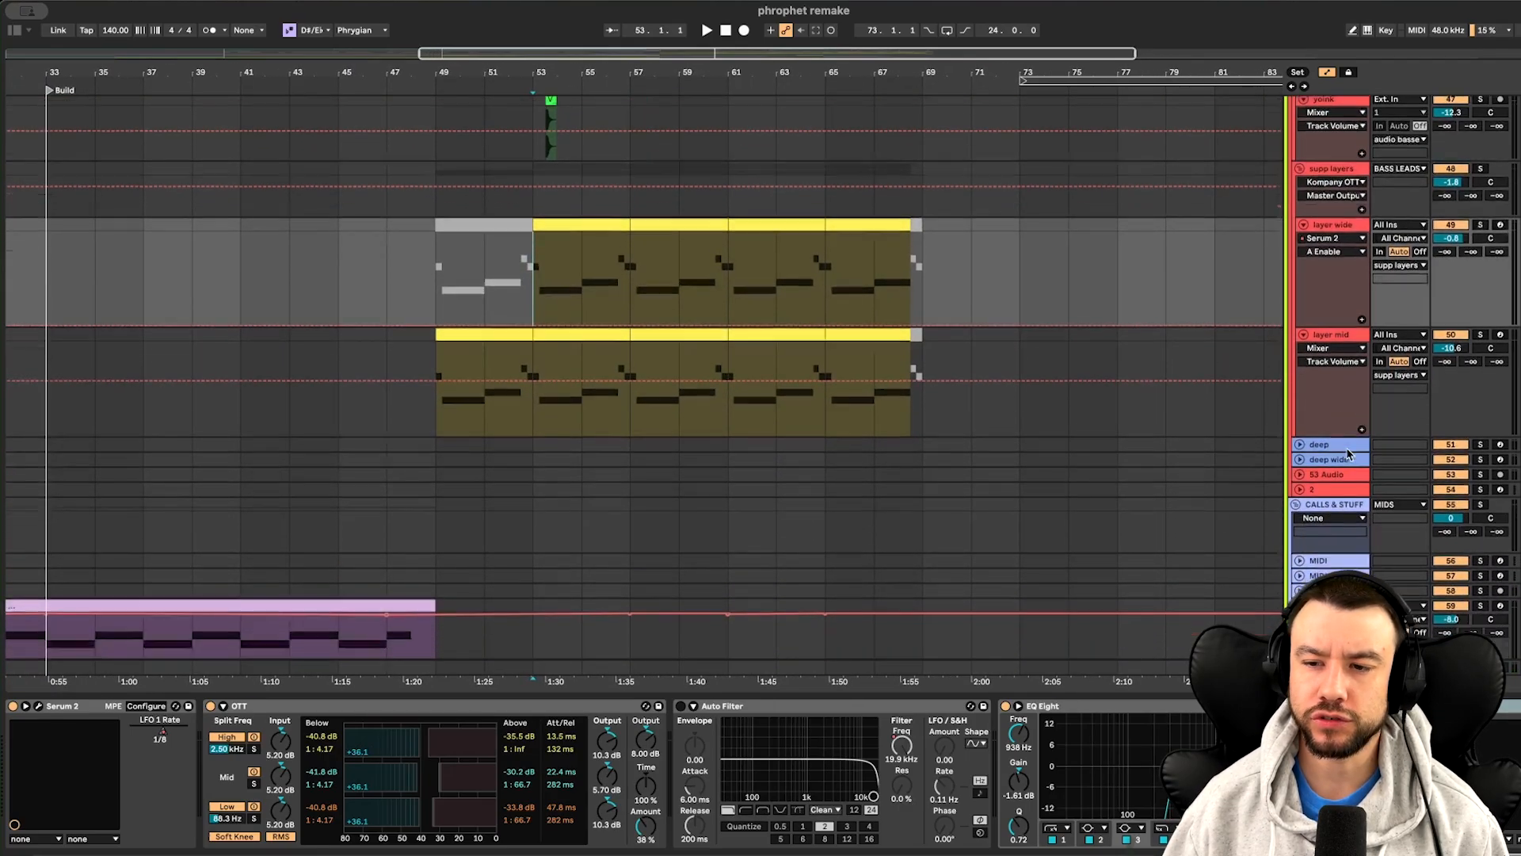
scroll(1350, 453, "down", 5)
scroll(1350, 396, "up", 15)
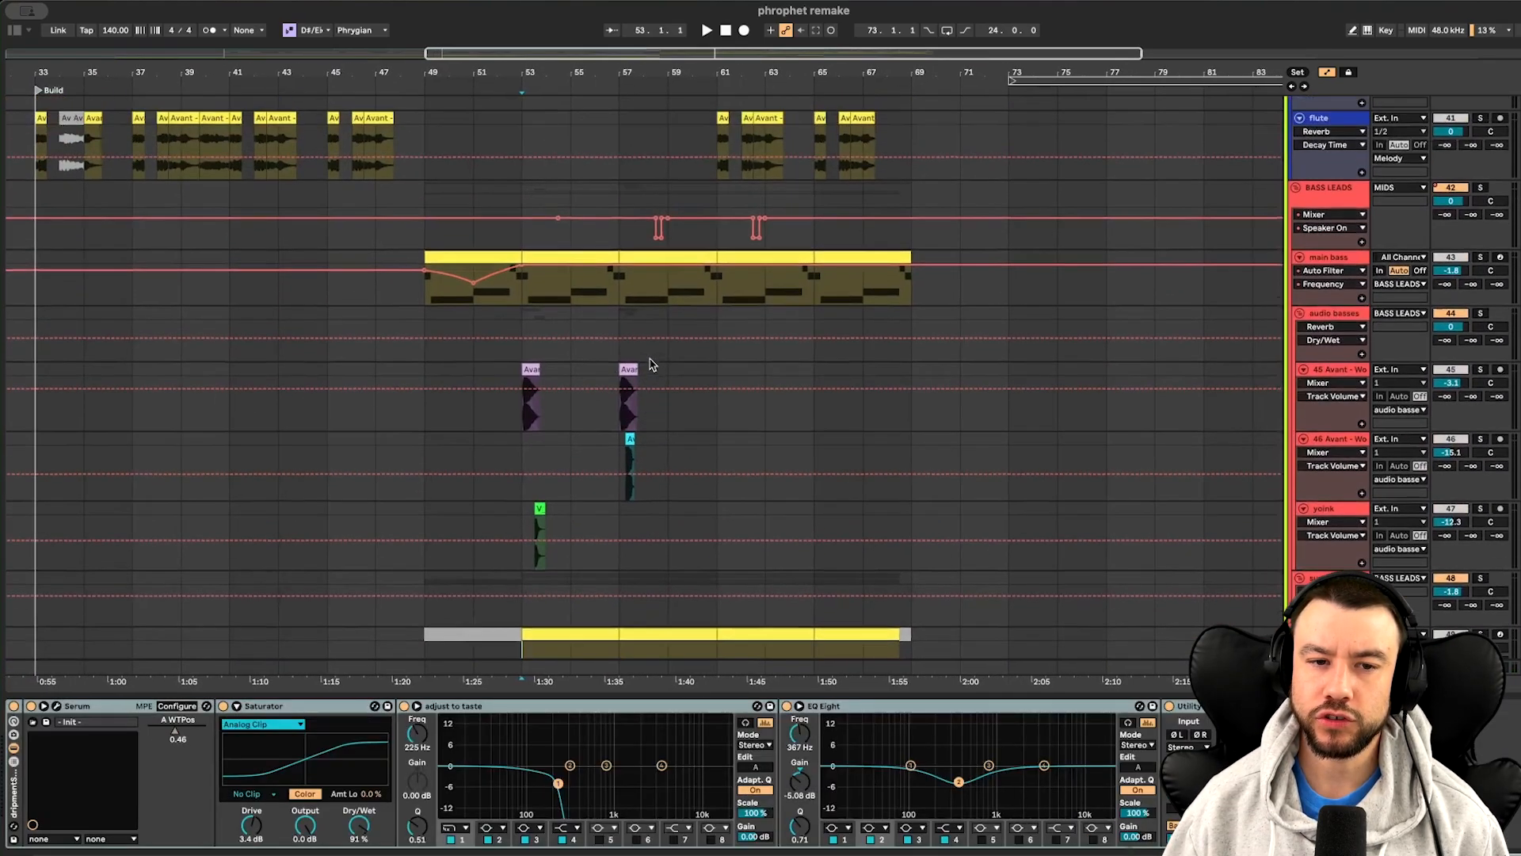
Inspect the GClip plugin on the BASS LEADS group and close its window
left_click(1336, 311)
scroll(1336, 311, "down", 3)
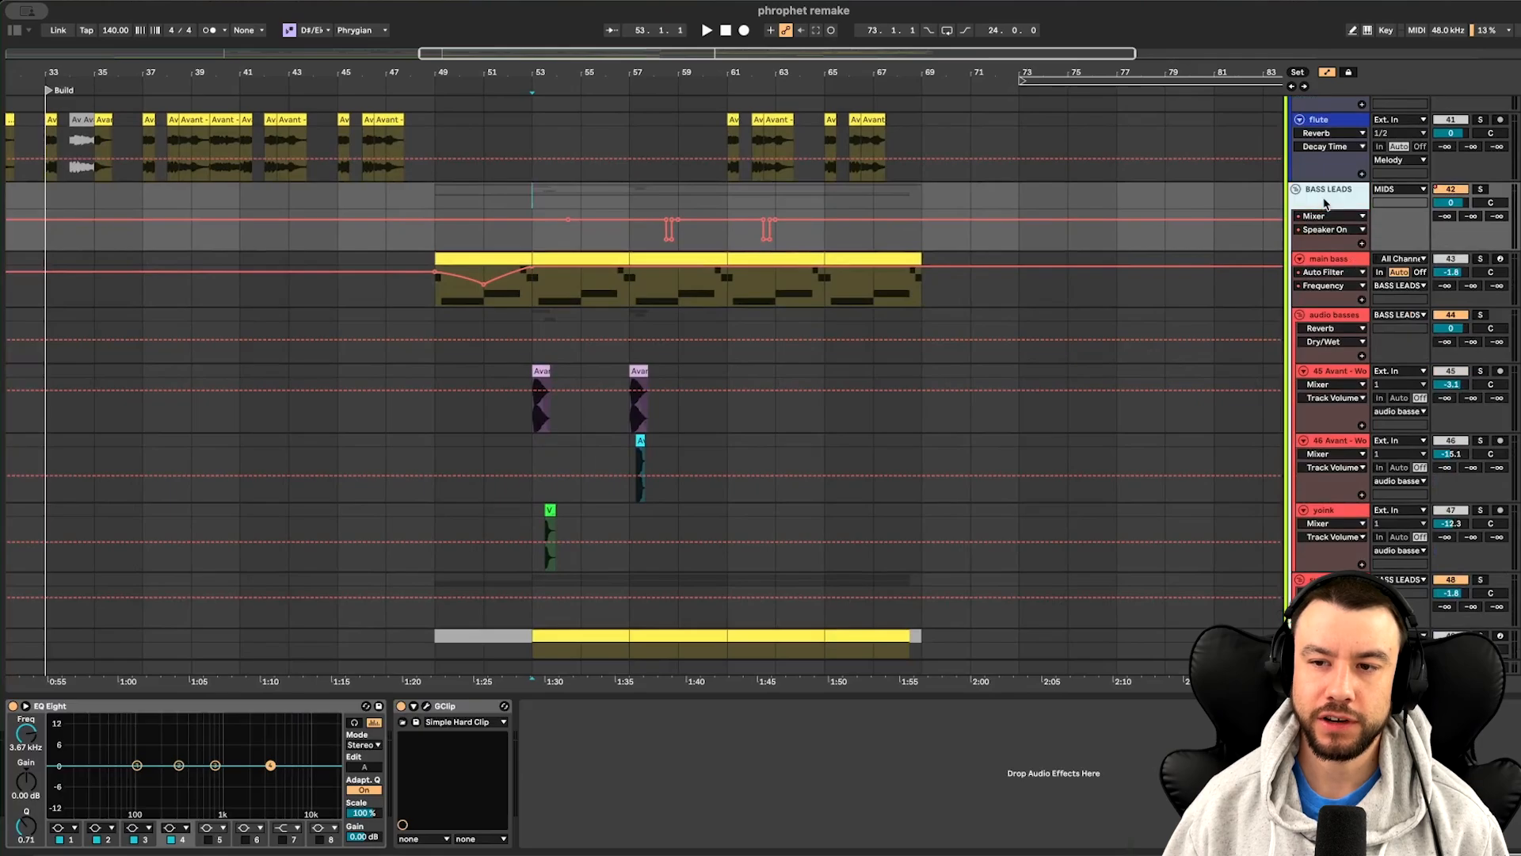
left_click(427, 707)
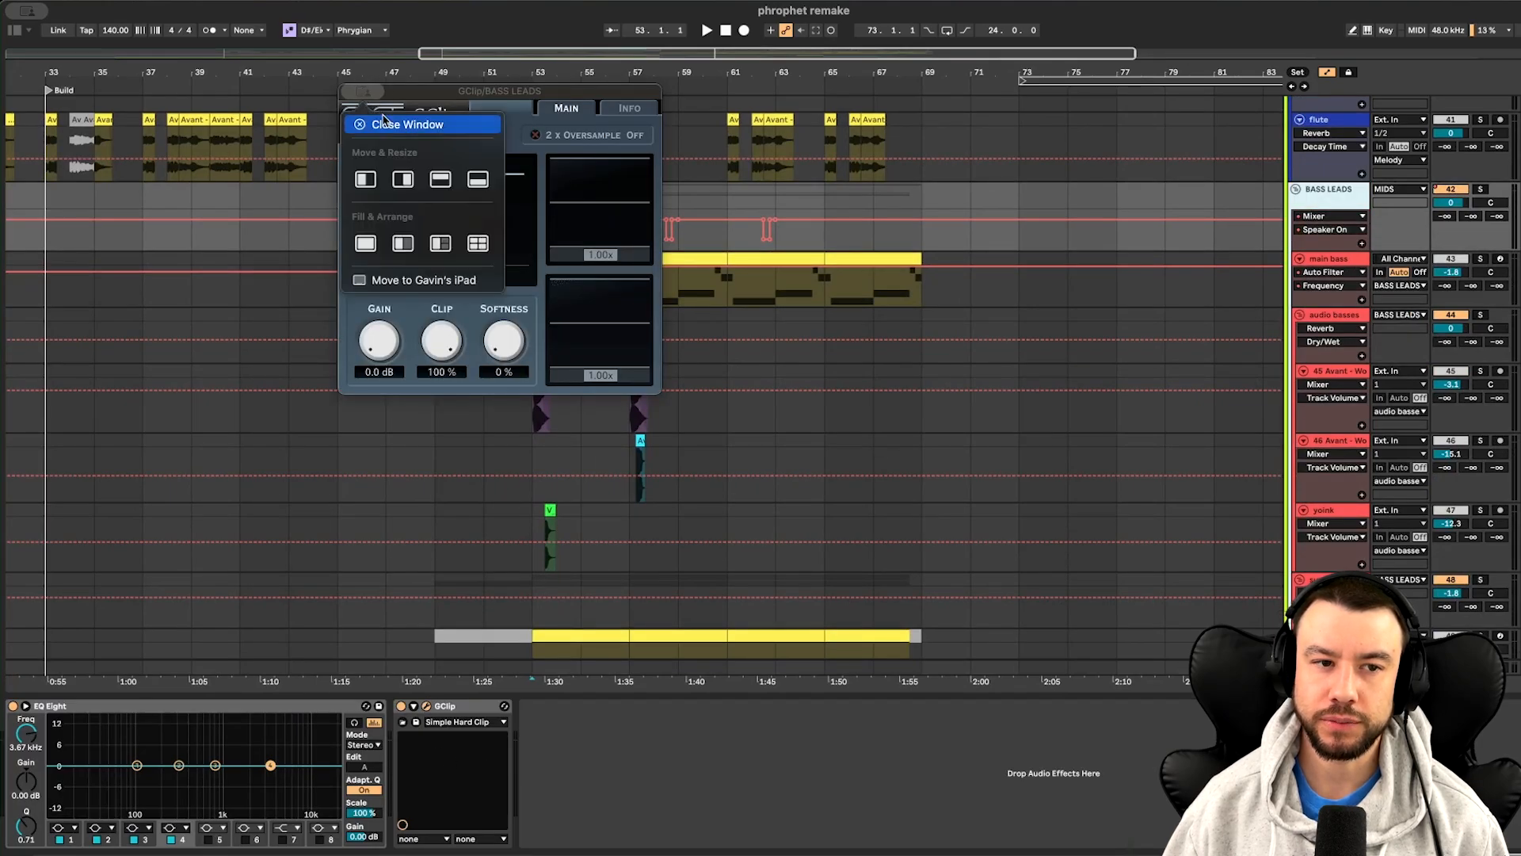
key("super+w")
Play the soloed BASS LEADS group from bar 53 while viewing the bass layers and the lows tracks
scroll(757, 361, "down", 10)
scroll(757, 361, "up", 10)
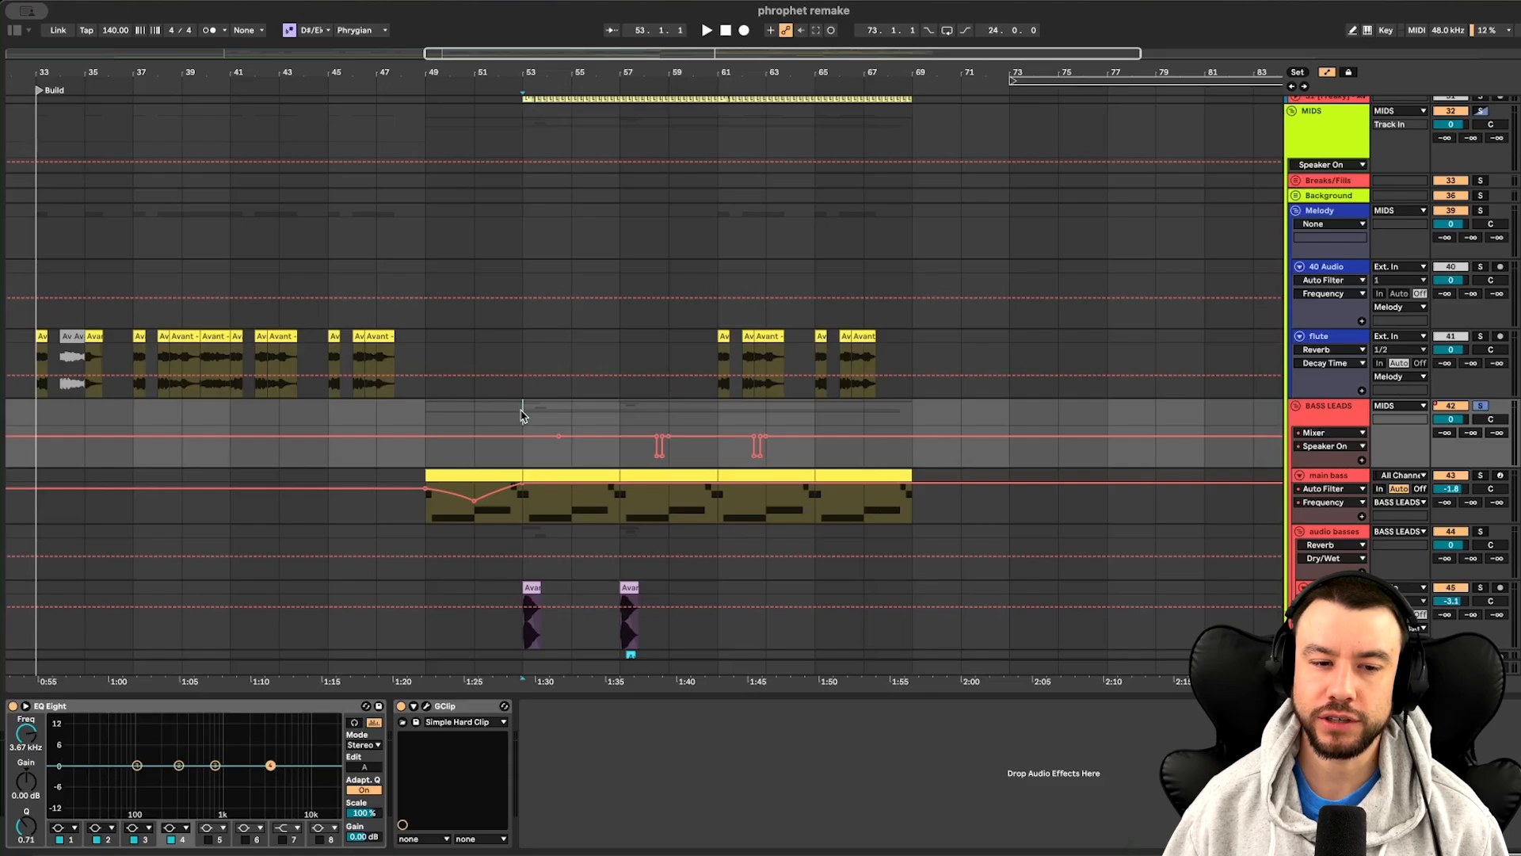
key("space")
scroll(626, 482, "down", 10)
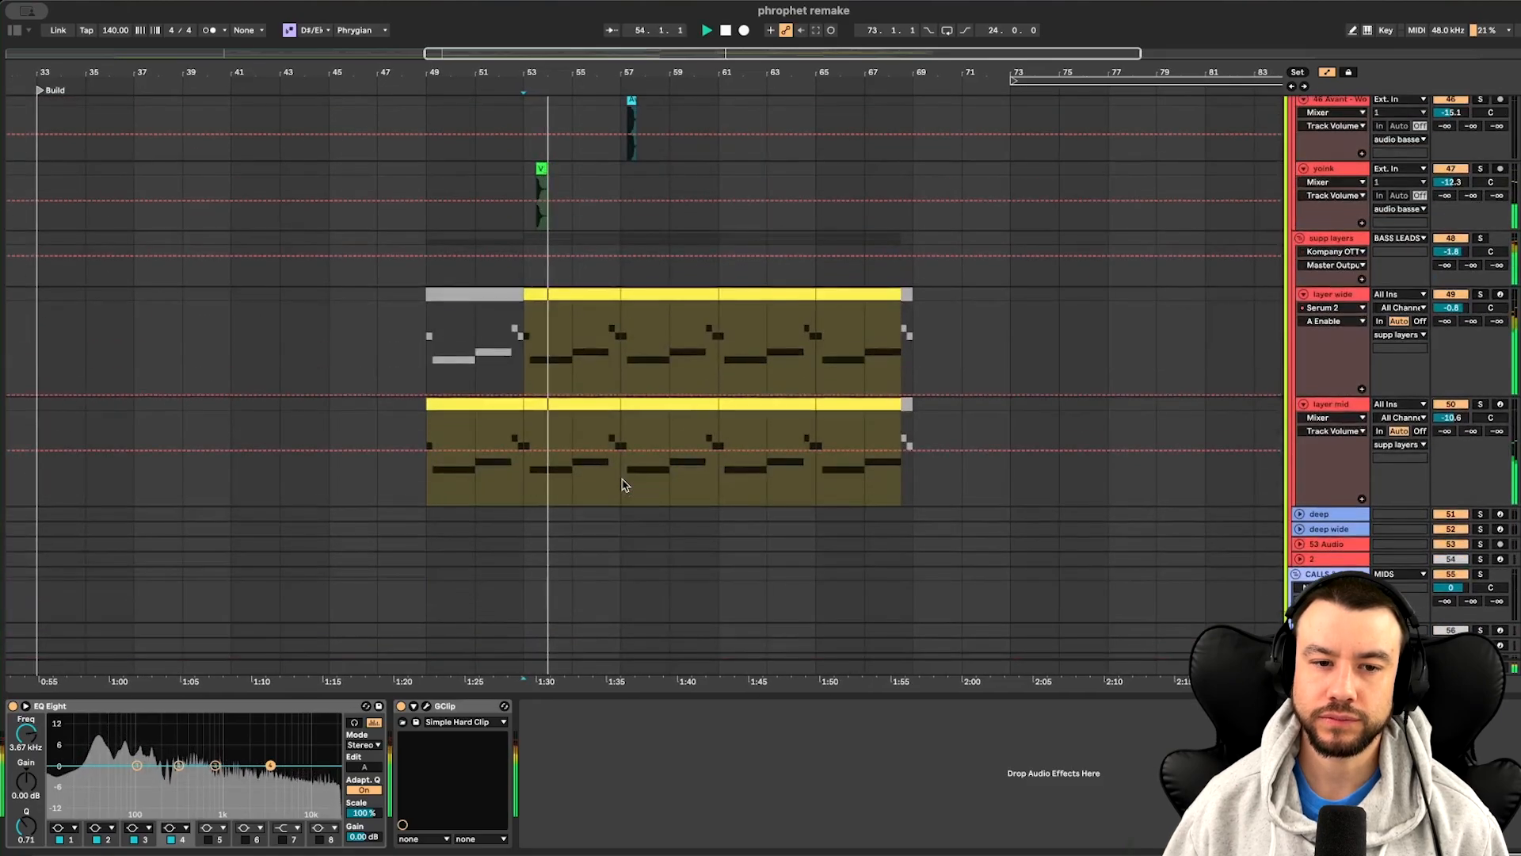
scroll(622, 484, "down", 10)
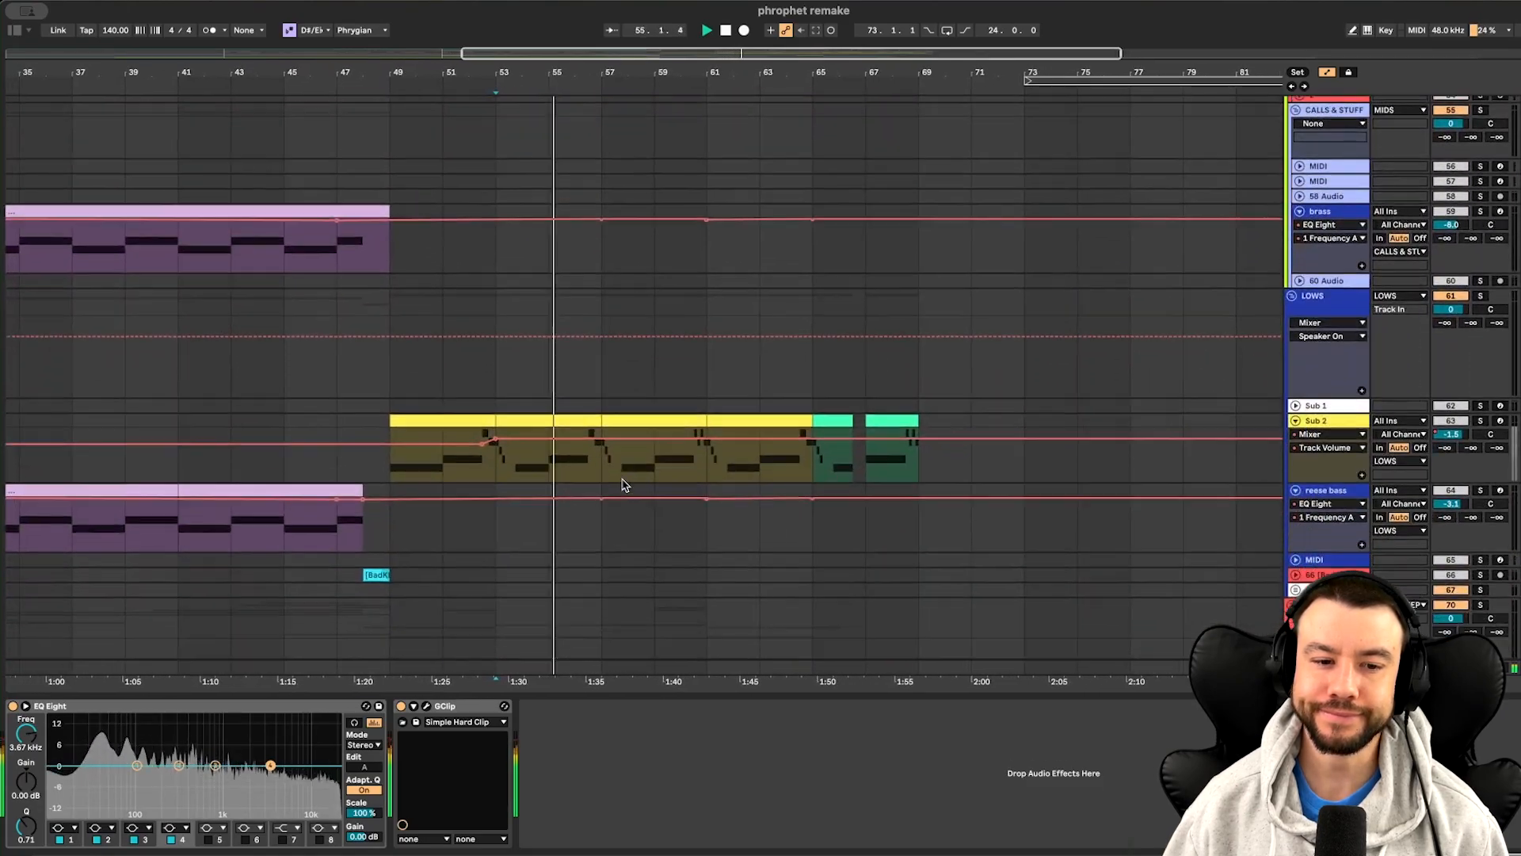
Solo the Sub 2 track, play it from bar 53 and select its first clip at bar 49
left_click(1481, 422)
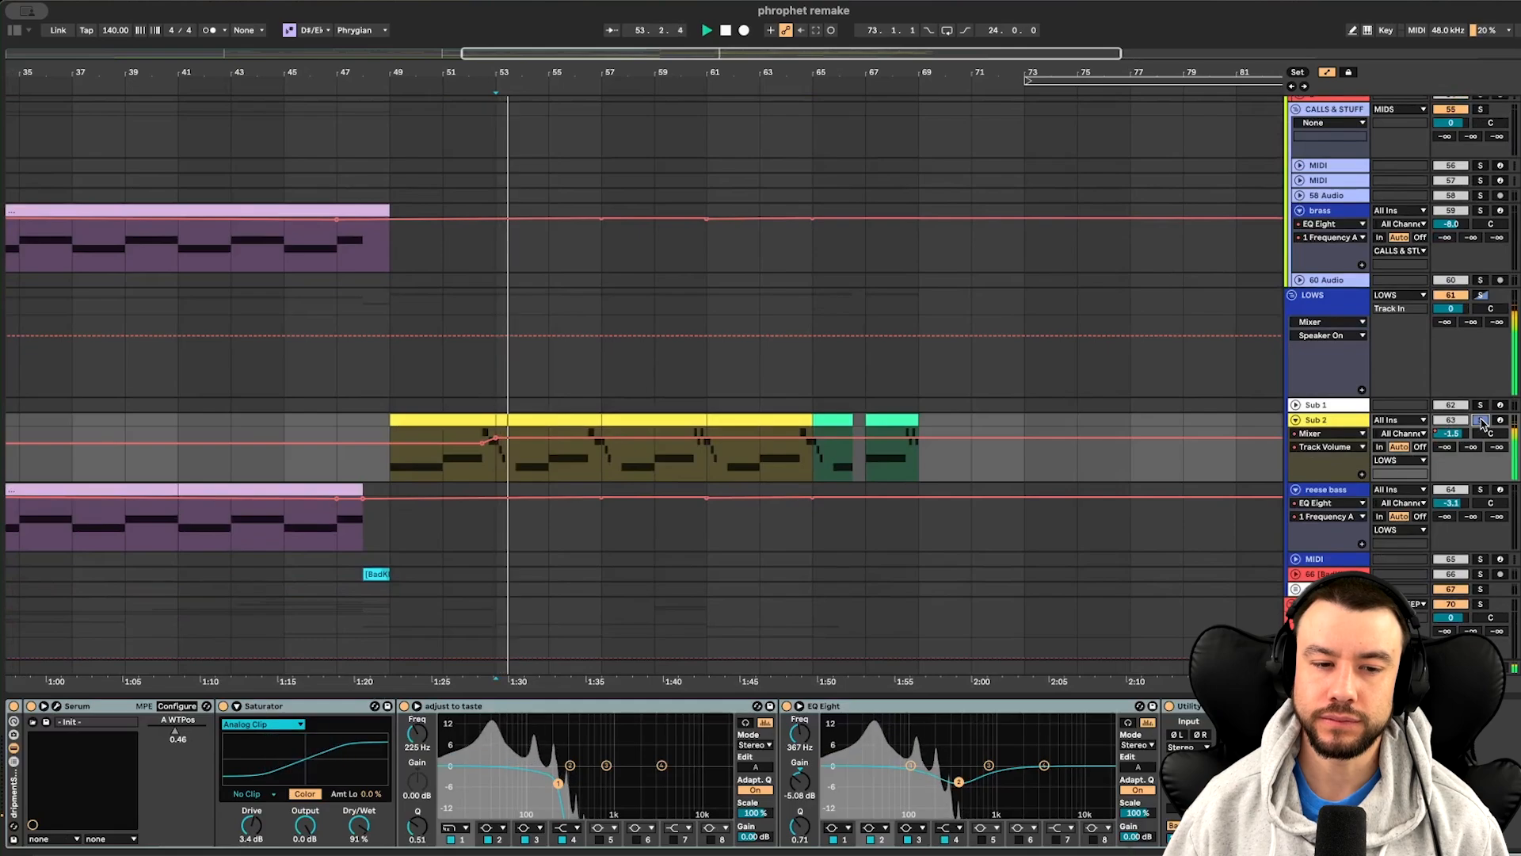
scroll(689, 502, "up", 3)
scroll(553, 544, "left", 2)
scroll(552, 544, "left", 2)
scroll(584, 553, "up", 3)
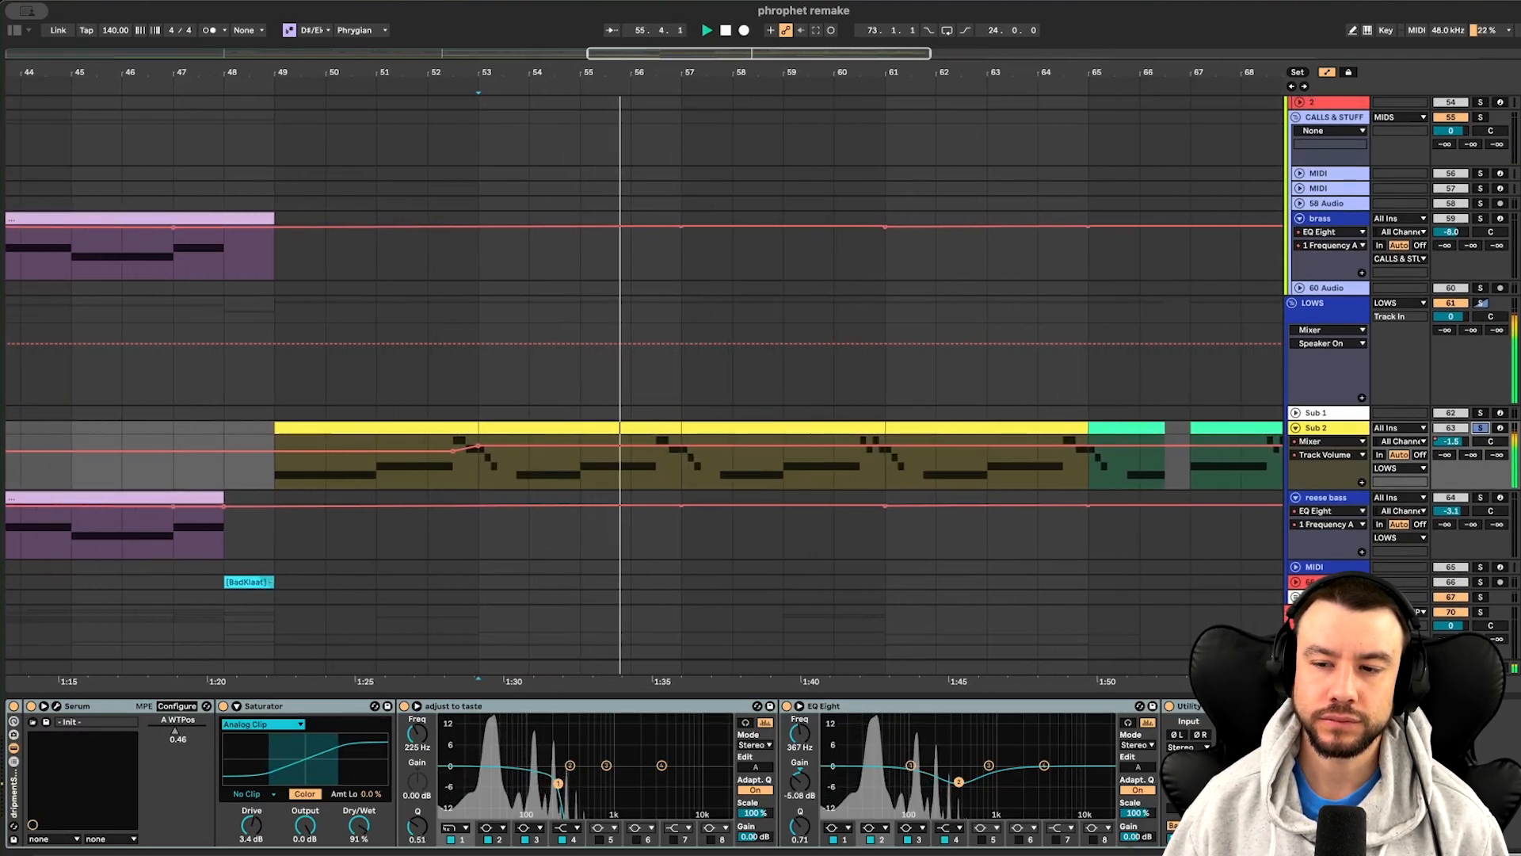
left_click(377, 428)
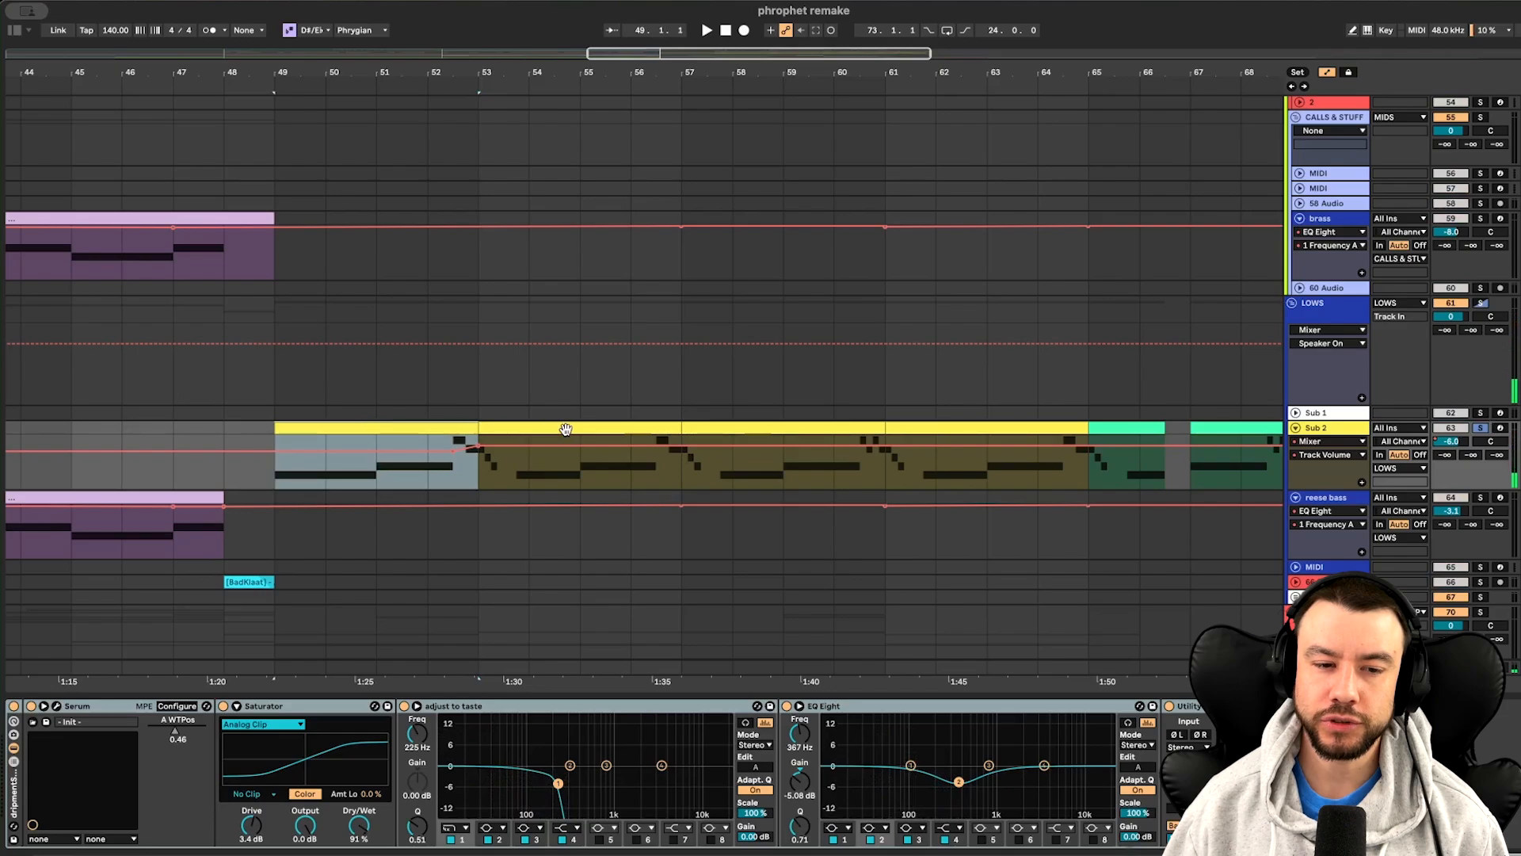
Play the Sub 2 clip at bar 53 and open the track's Serum instrument
left_click(566, 429)
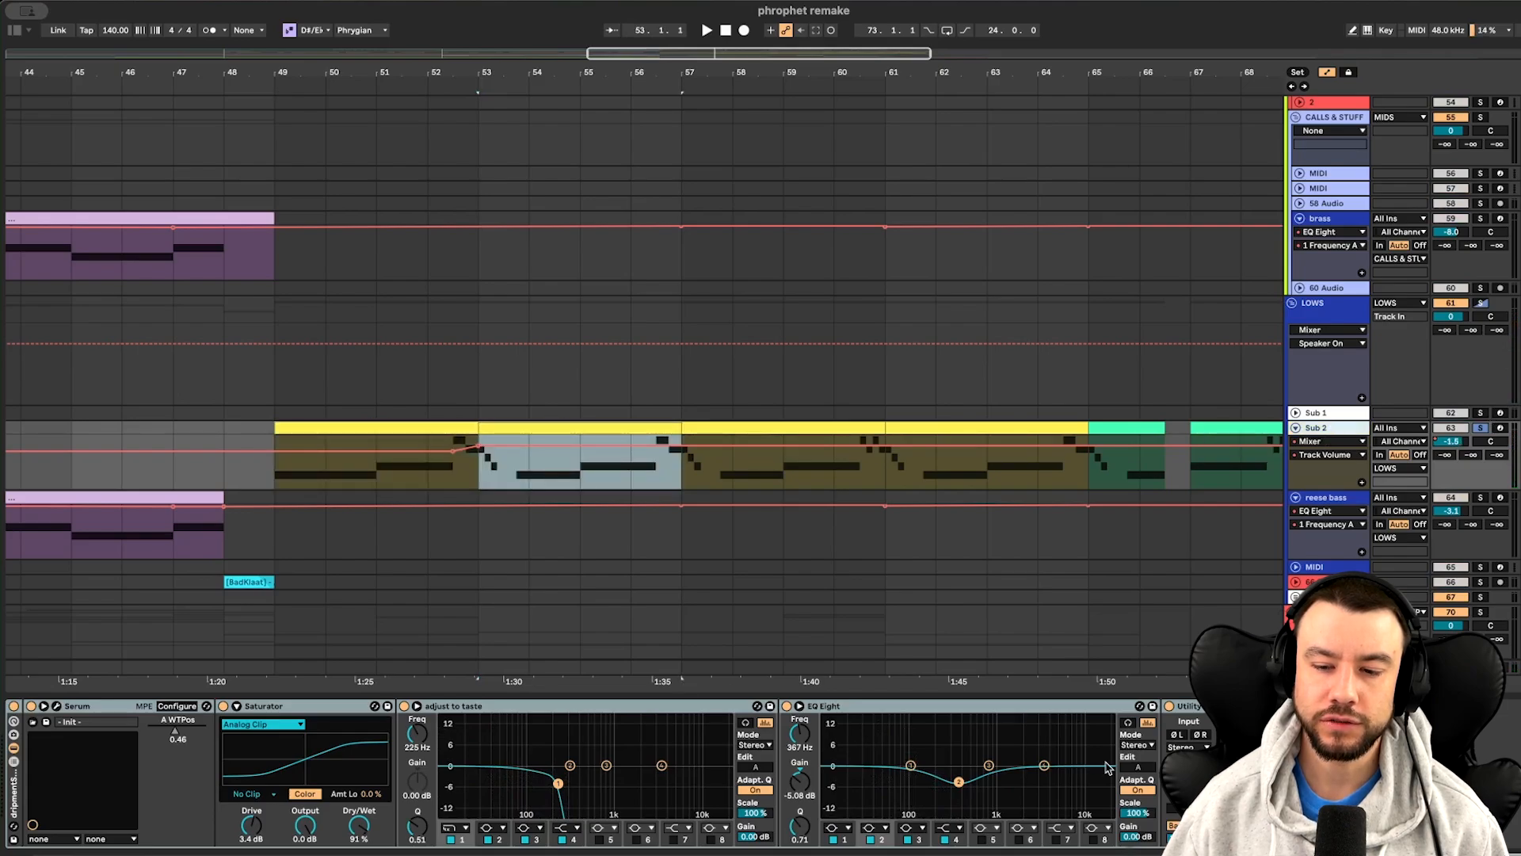
key("space")
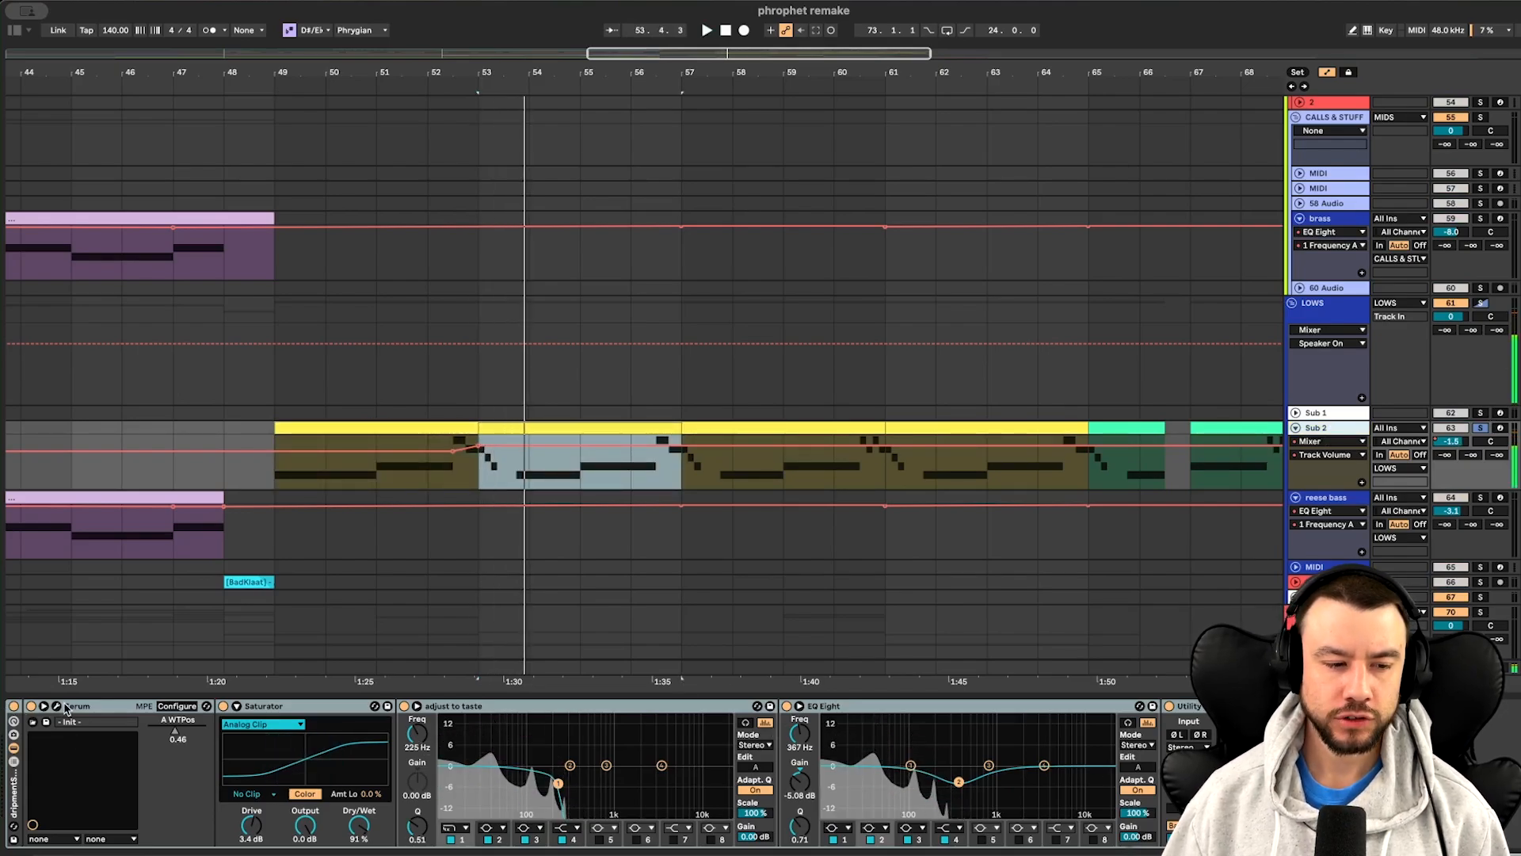
left_click(56, 706)
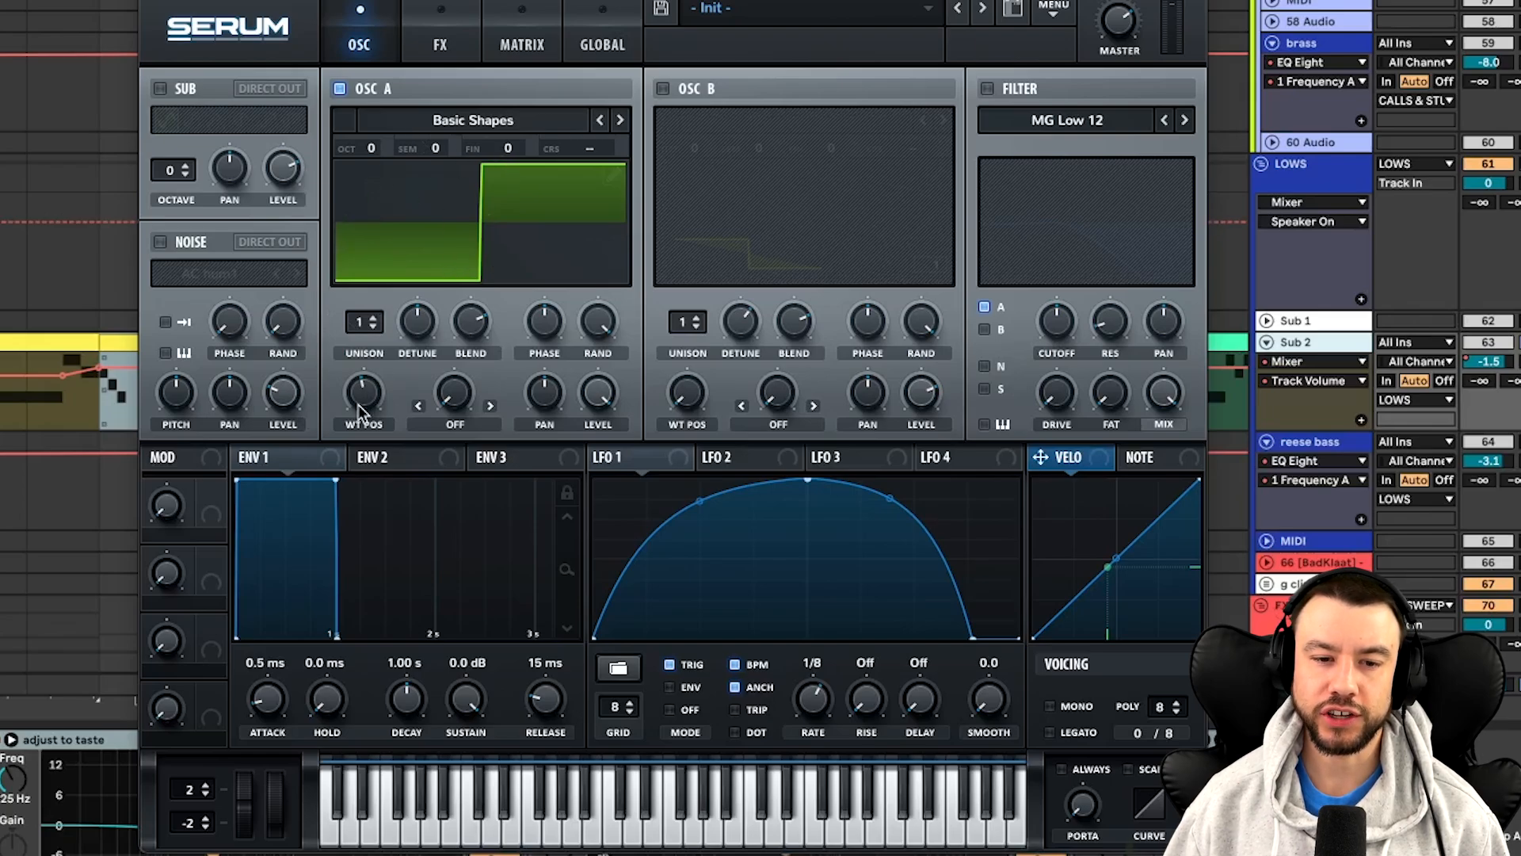
Set oscillator A's wavetable position to 4 in Sub 2's Serum, check its effects page and close the plugin window
left_click_drag(362, 398, 366, 281)
left_click(444, 24)
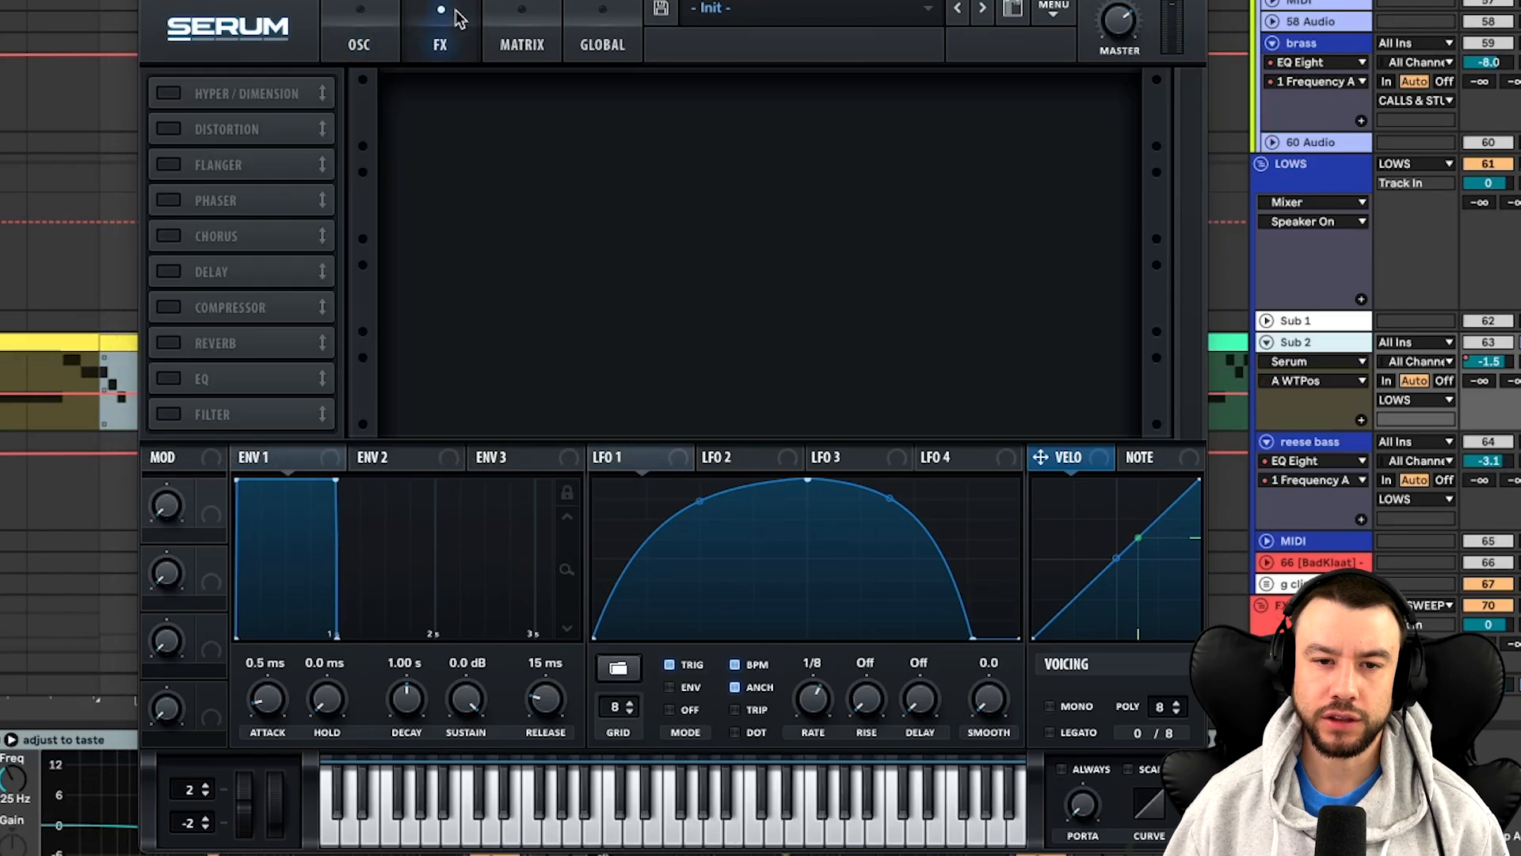
left_click(360, 40)
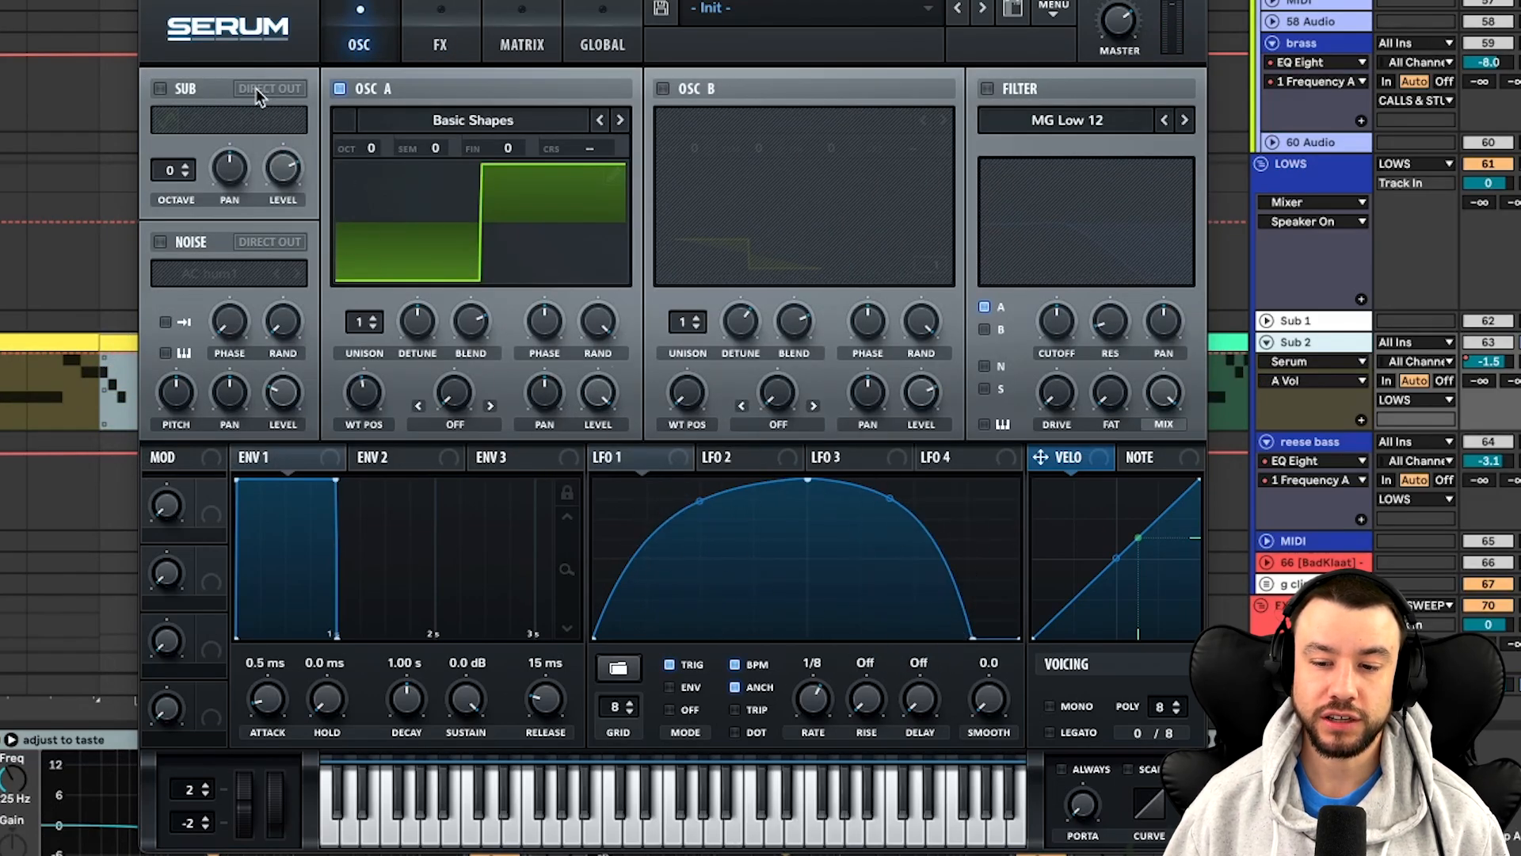
mouse_move(523, 171)
left_click(553, 209)
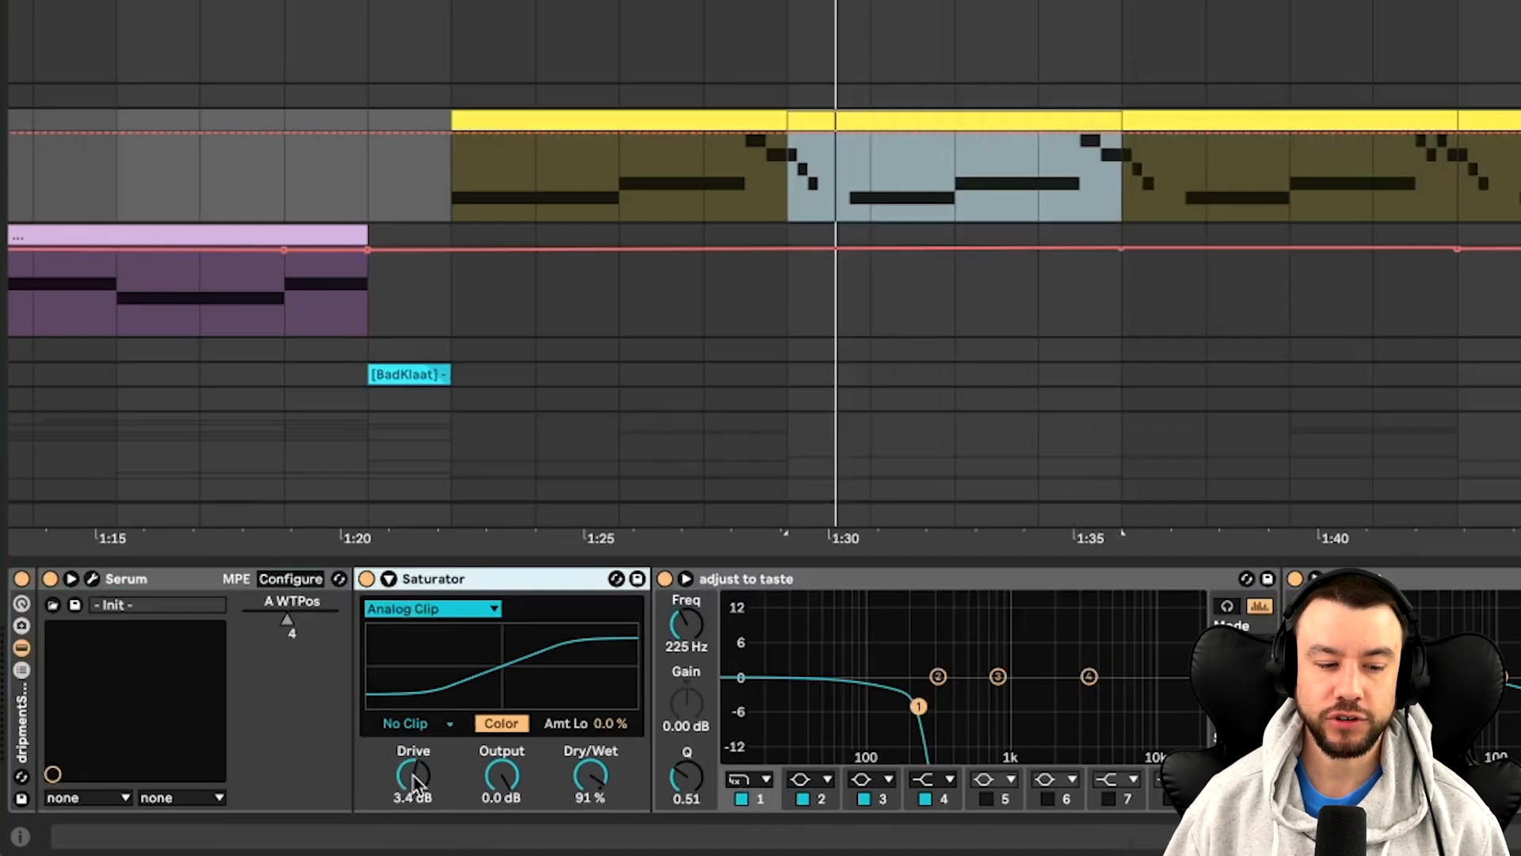
Compare the sound of Sub 2 with the Saturator bypassed and switched back on
left_click(610, 784)
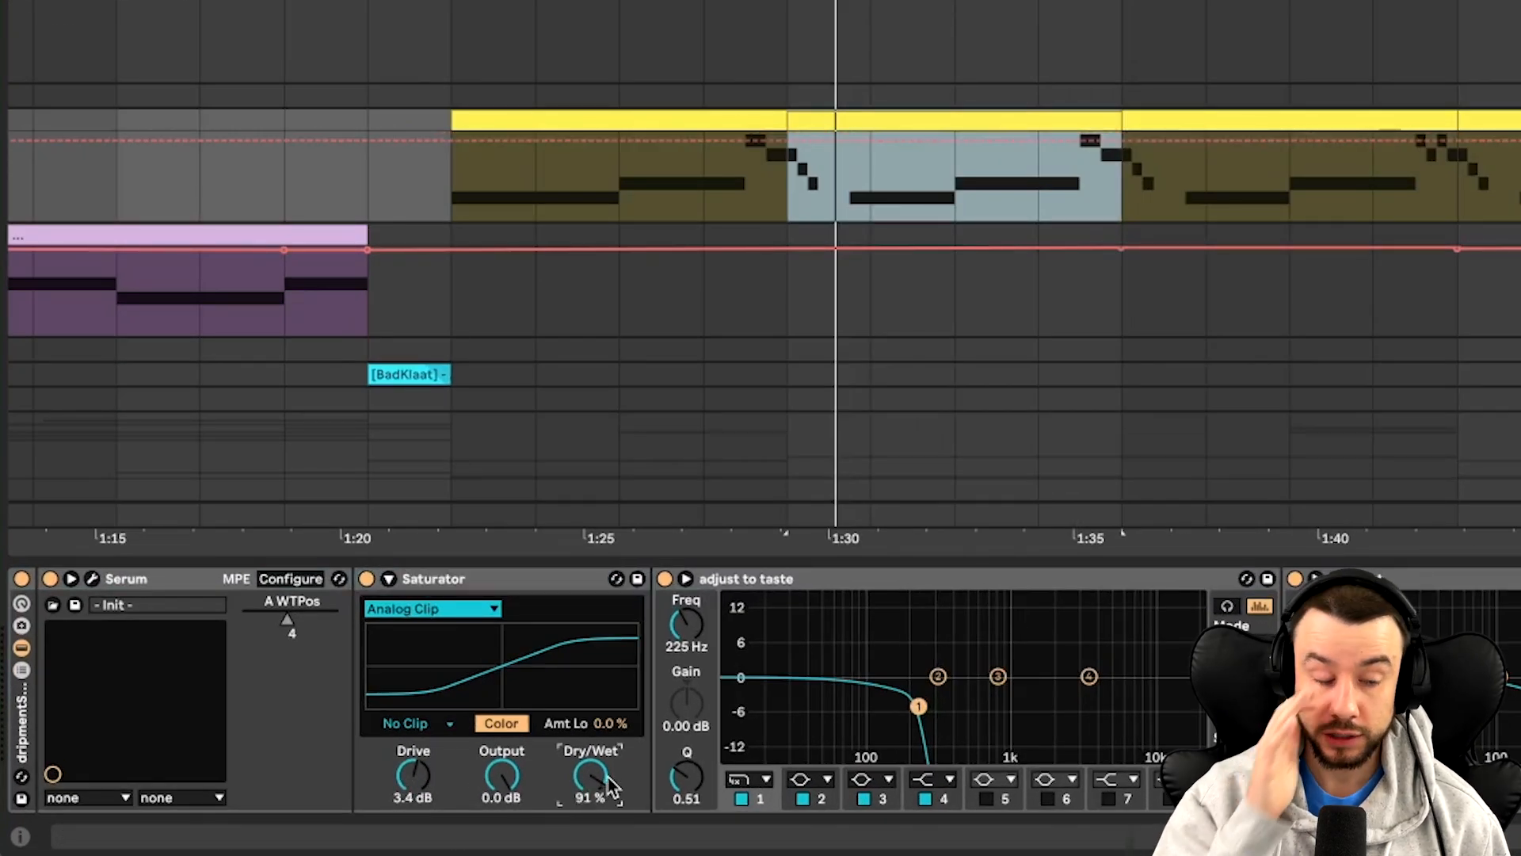
left_click(367, 579)
key("space")
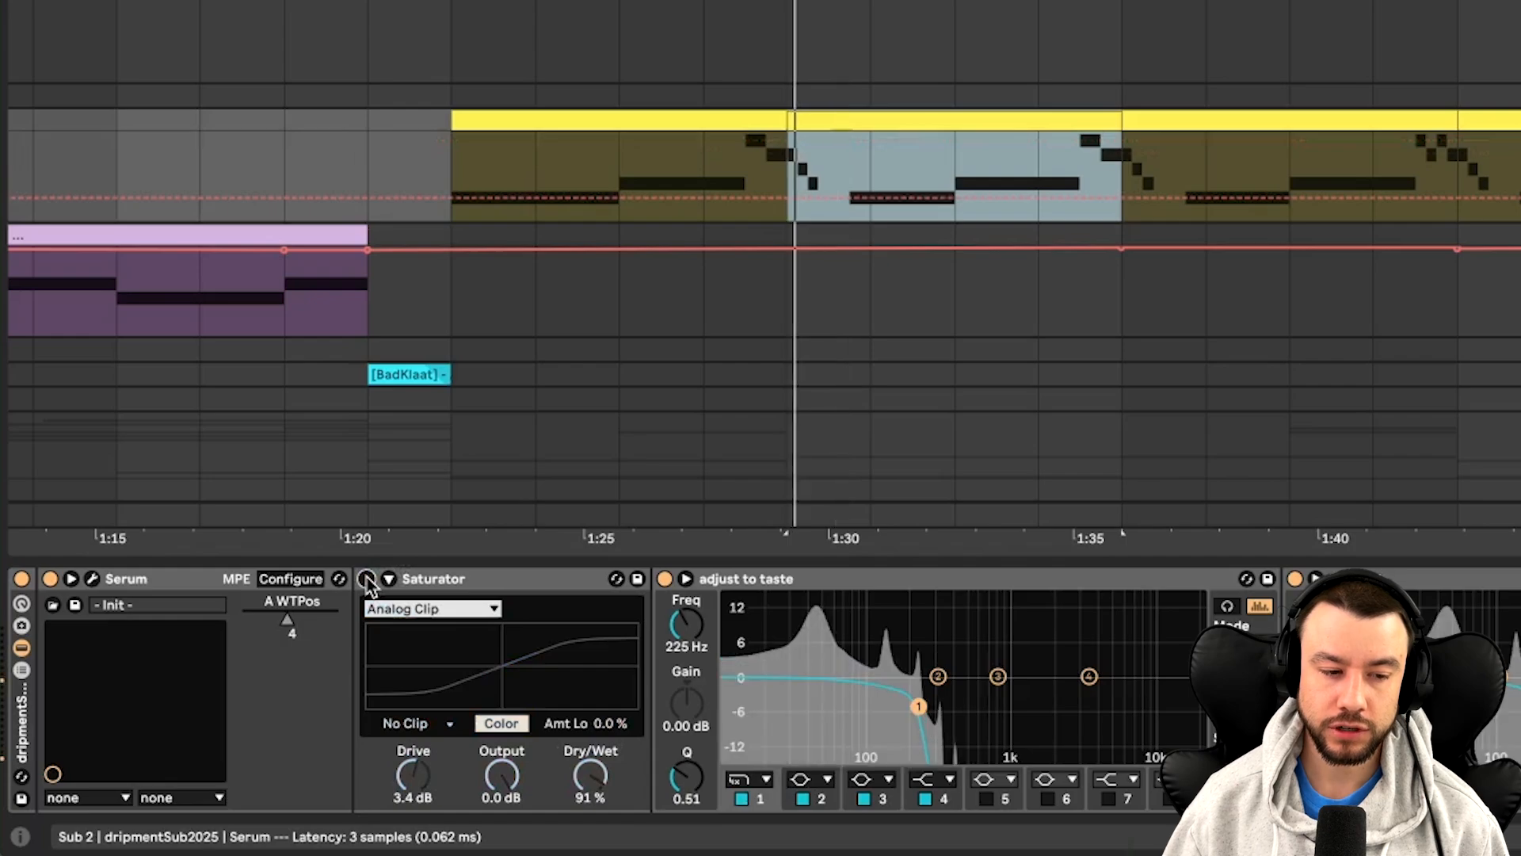
key("space")
left_click(367, 579)
key("space")
key("space")
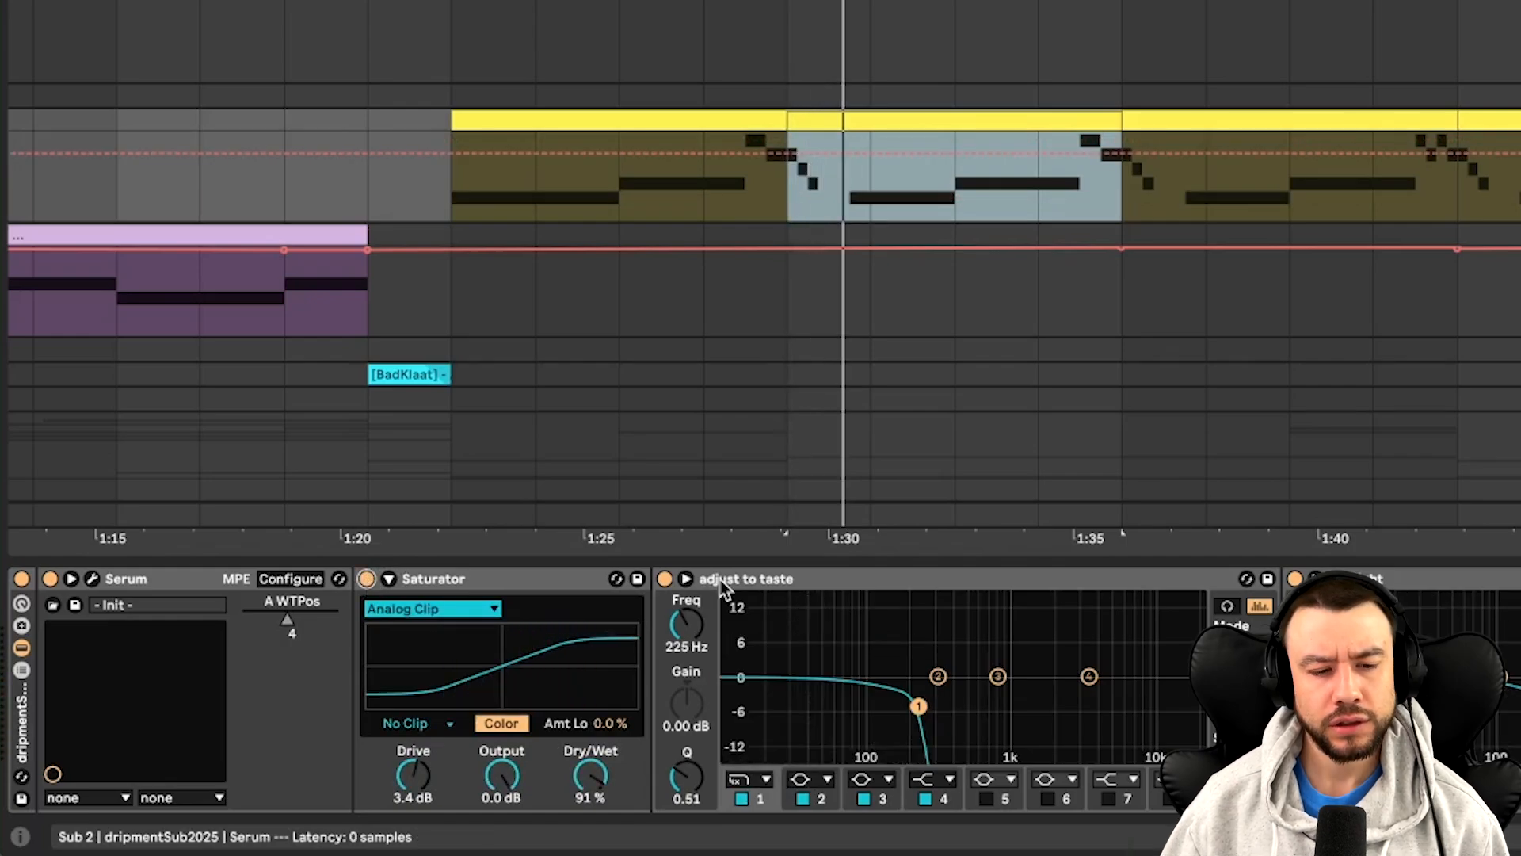
Review Sub 2's two EQs during playback and set the Utility's bass mono frequency to 119 Hz
left_click(722, 586)
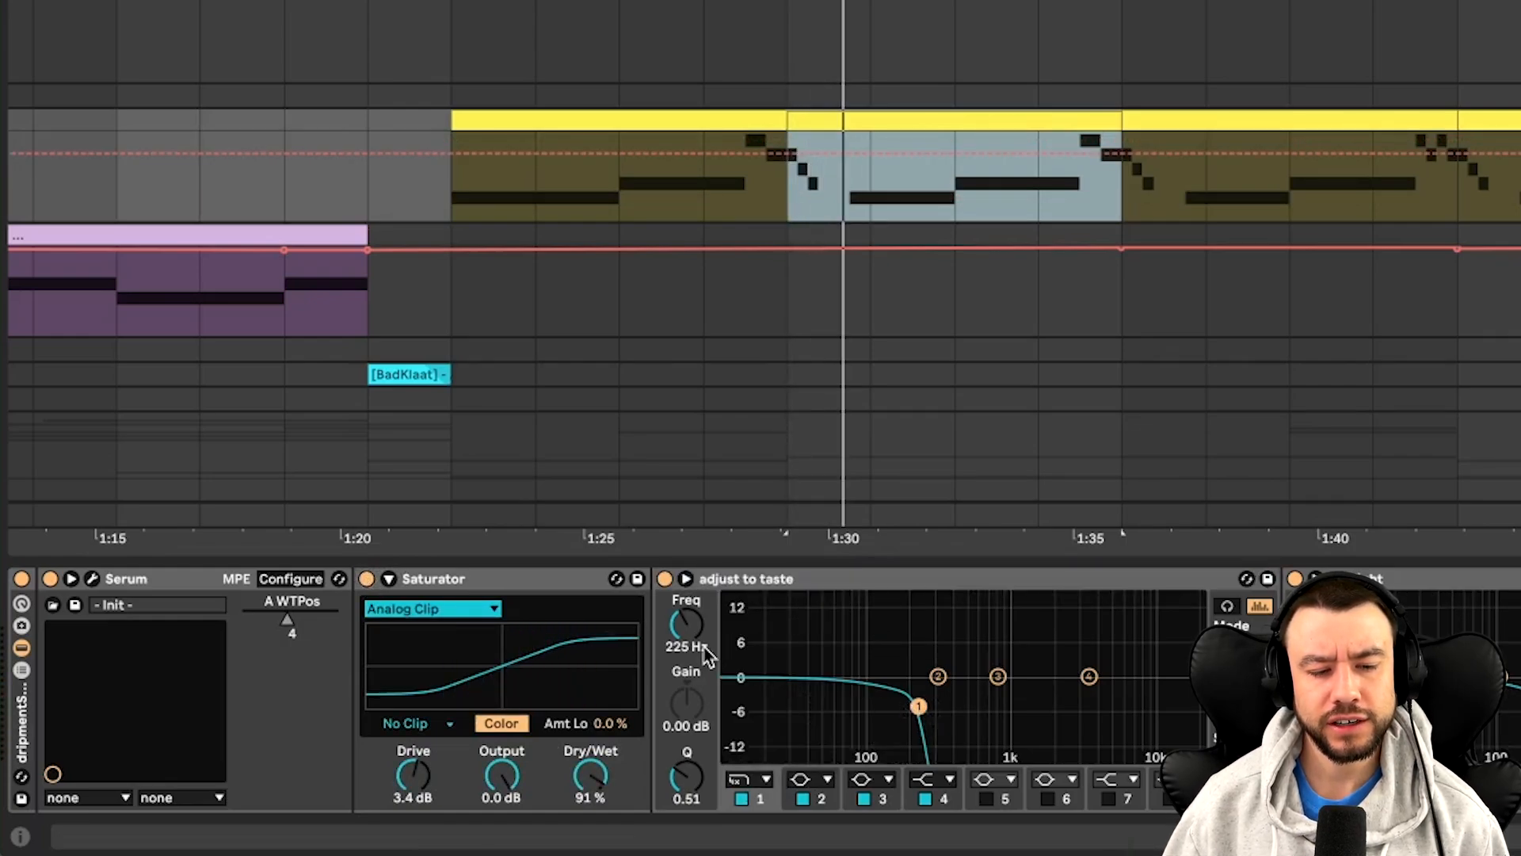
key("space")
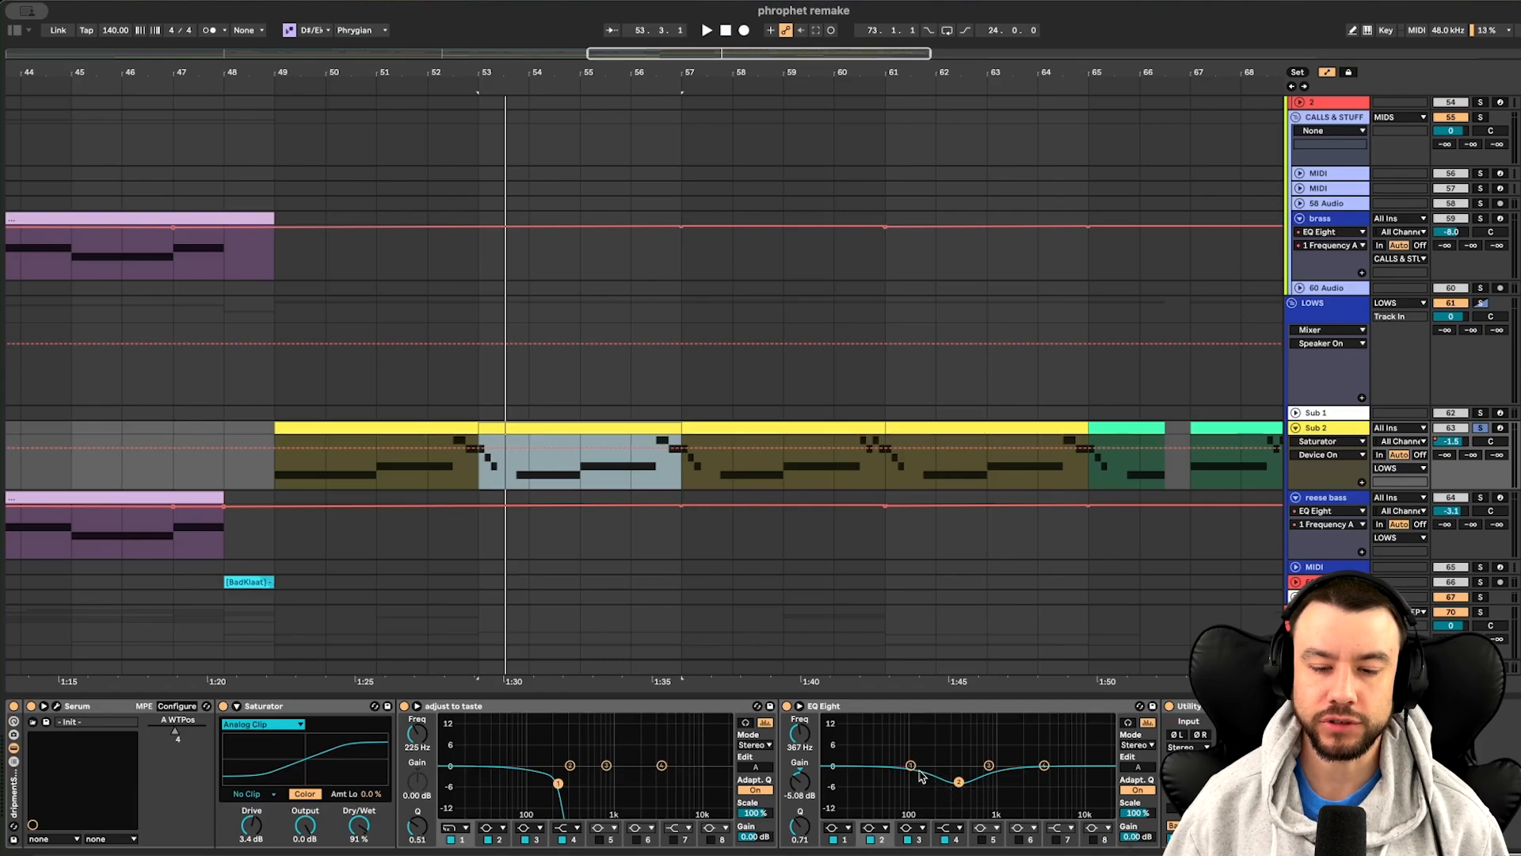
key("space")
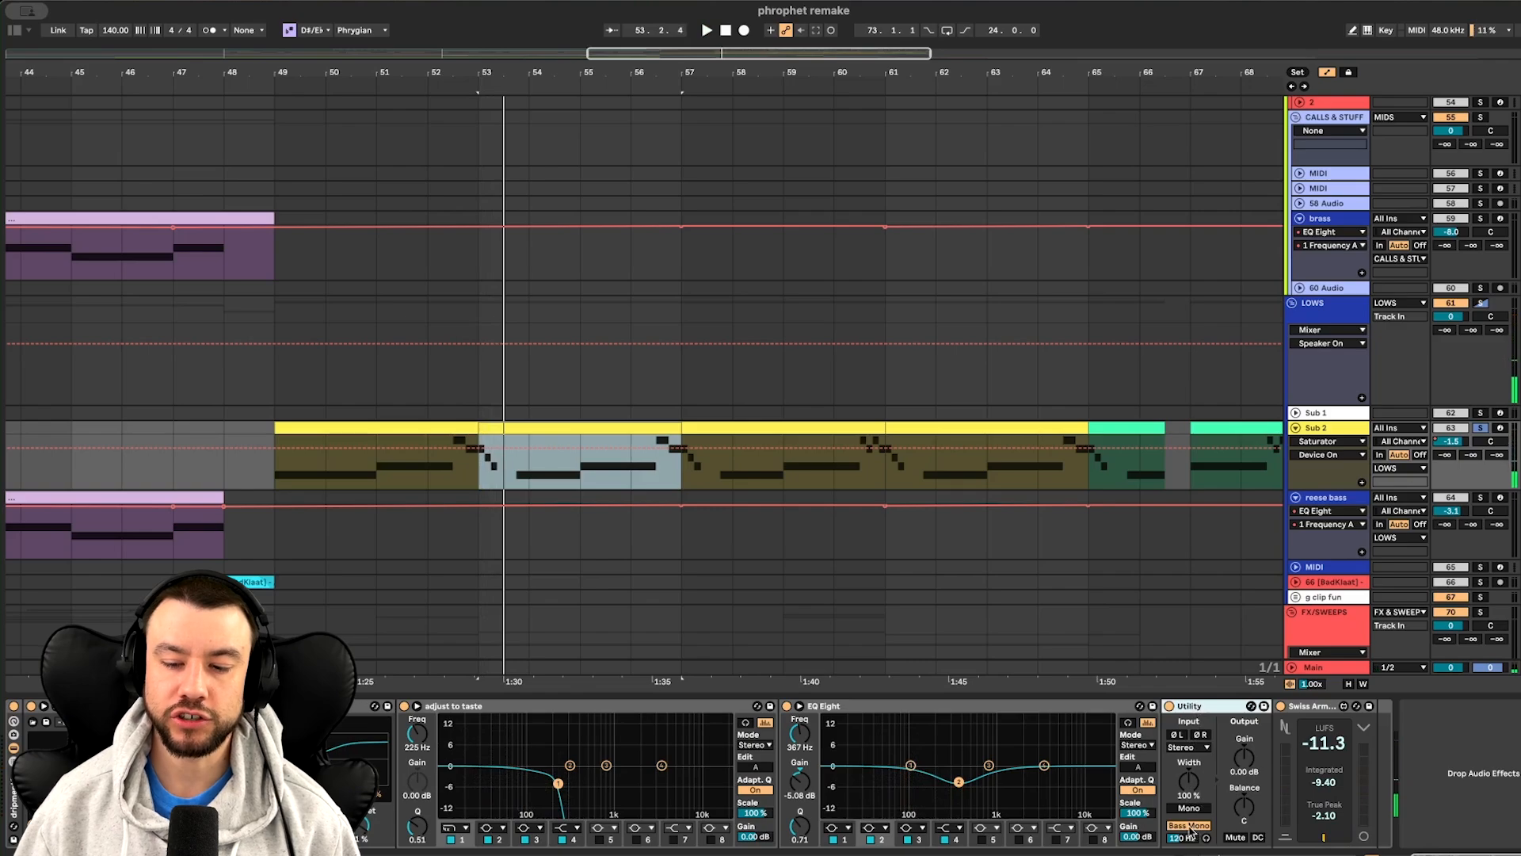
left_click_drag(1182, 837, 1187, 844)
left_click(1229, 706)
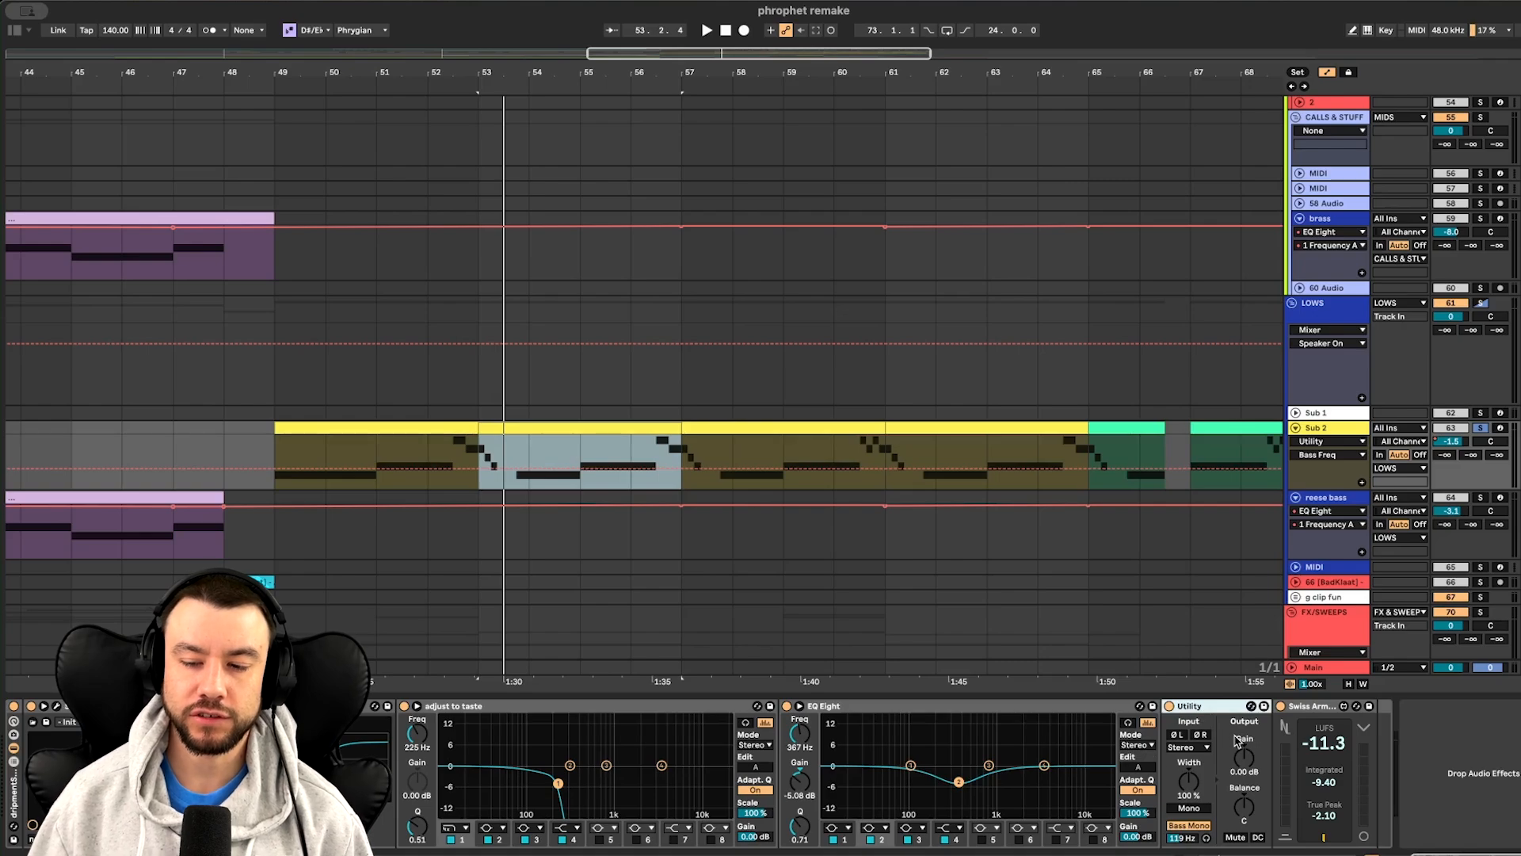
Review Sub 2's Serum patch, close its window and play the soloed sub from bar 53 again
left_click(55, 708)
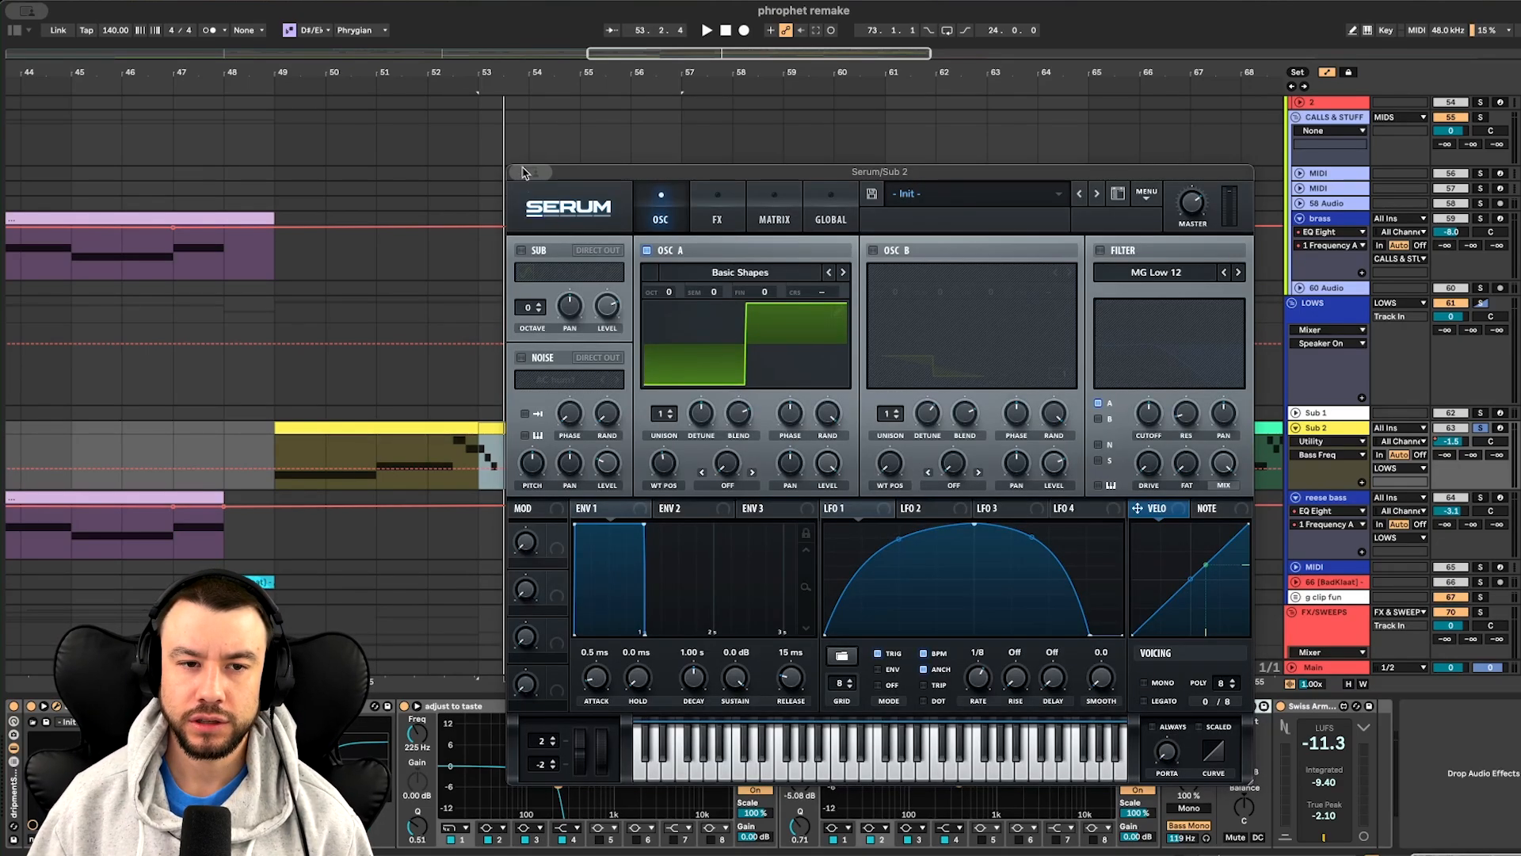
mouse_move(526, 172)
left_click(564, 206)
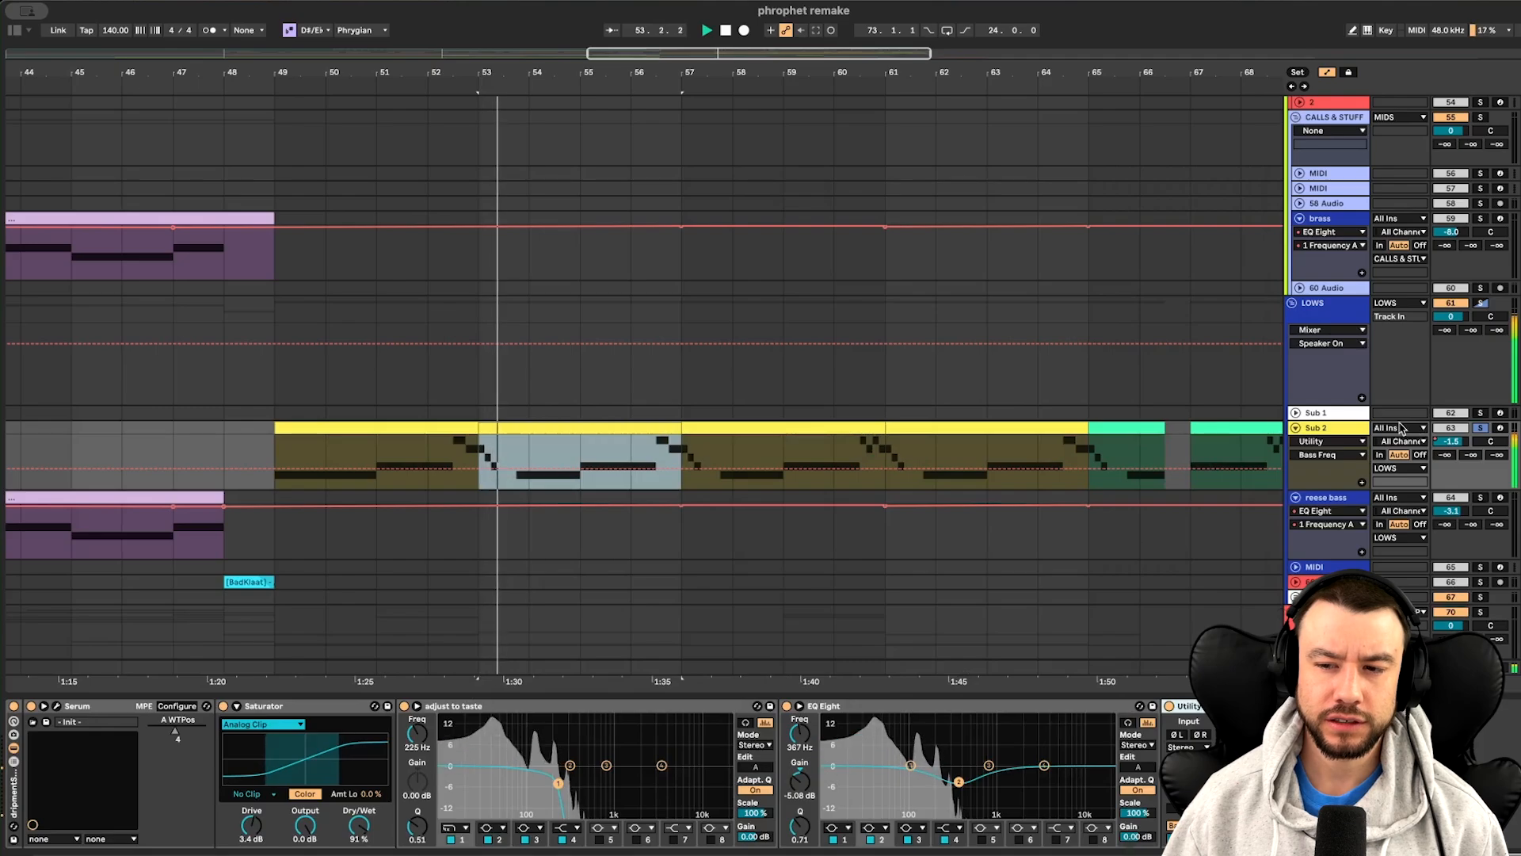
left_click(1317, 413)
left_click(1338, 429)
key("space")
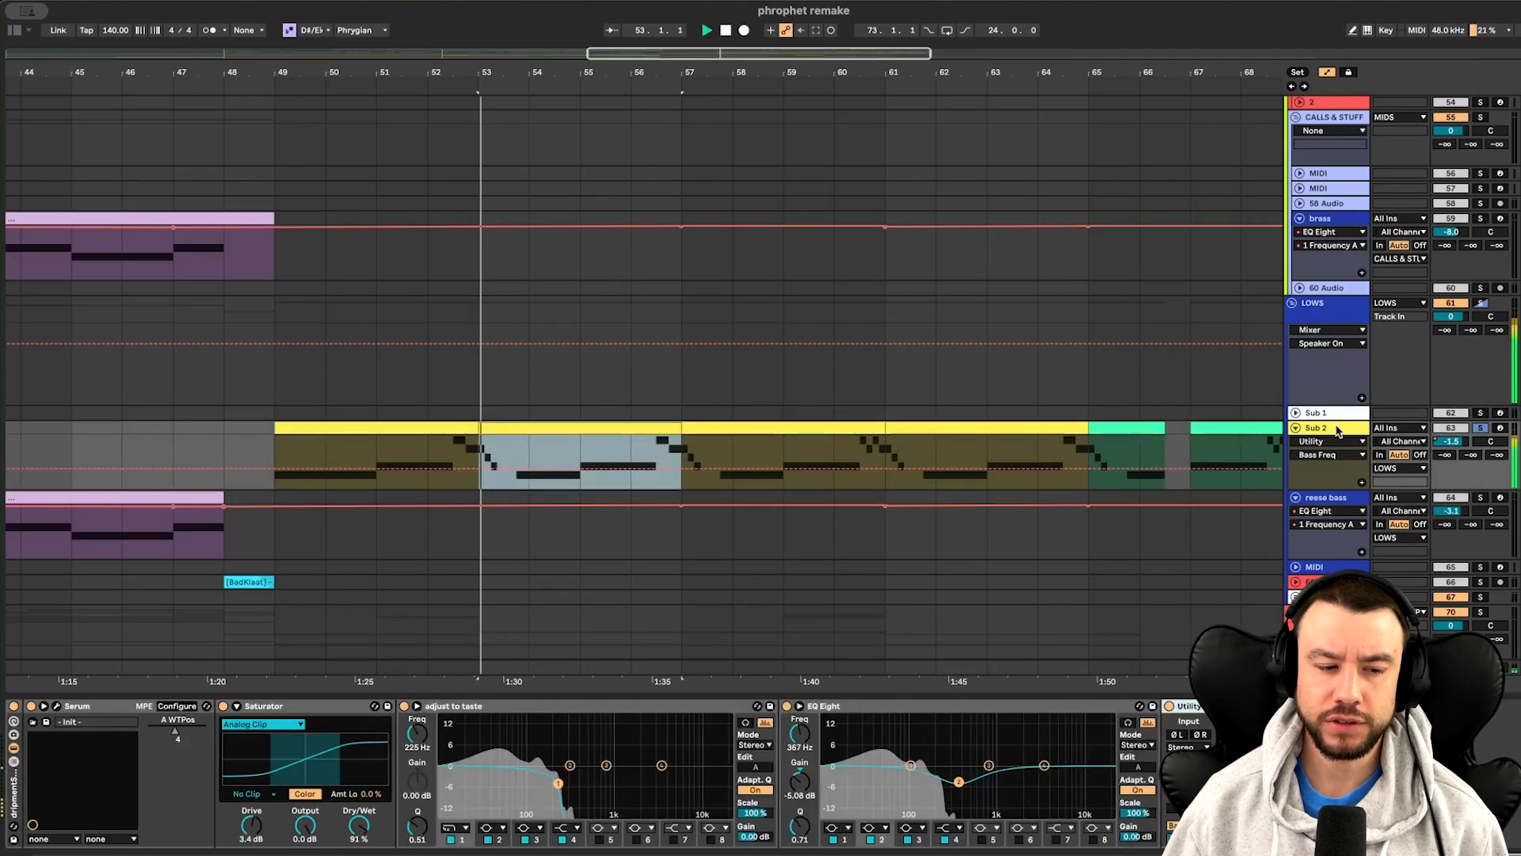
key("space")
left_click(57, 706)
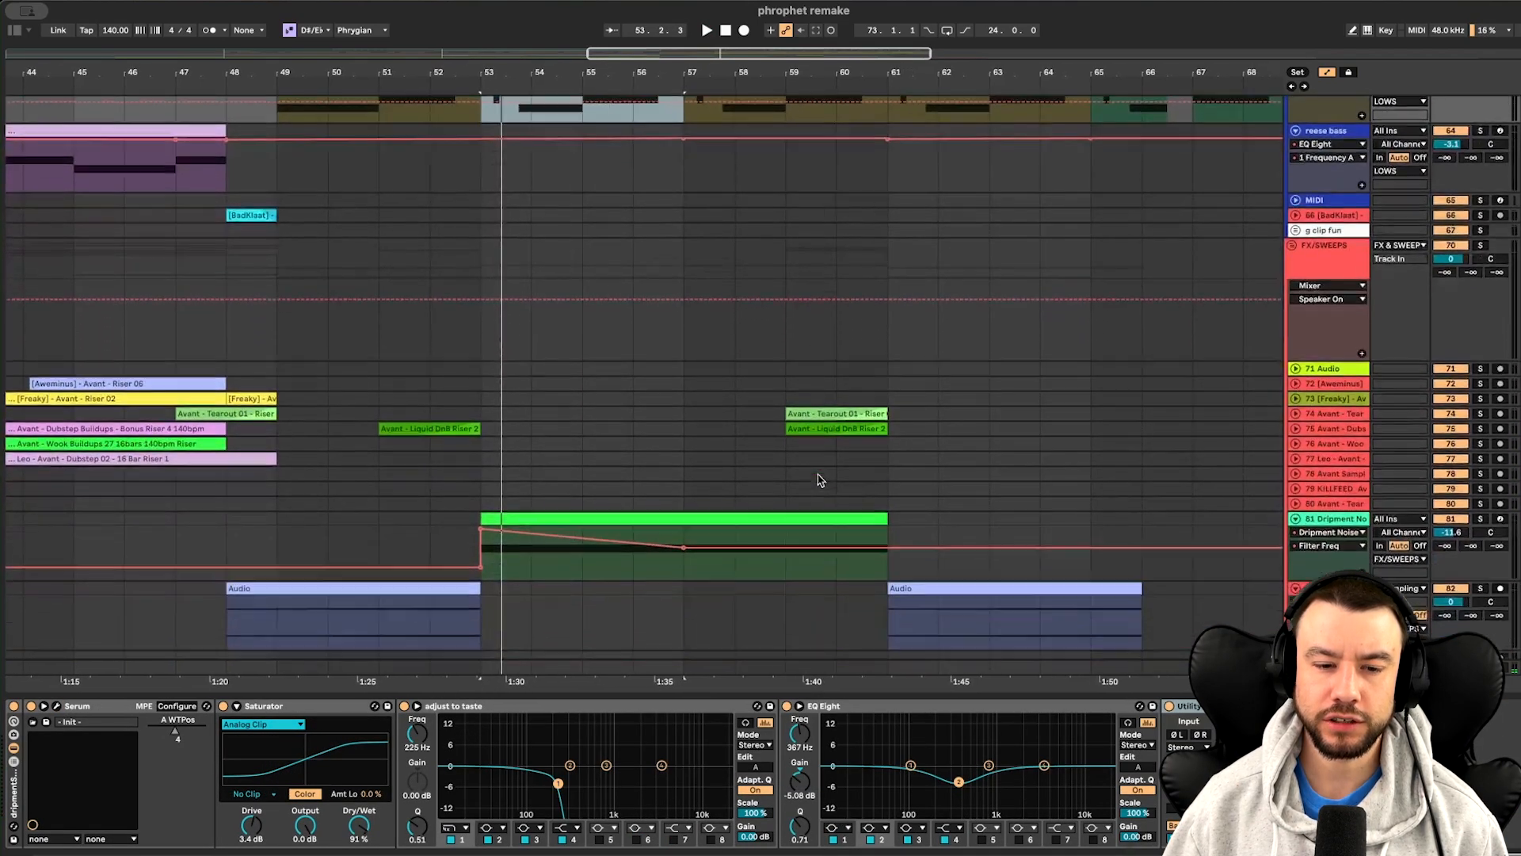
Look over the FX/SWEEPS tracks and set the playback start to bar 53 among the drum tracks
scroll(820, 480, "down", 4)
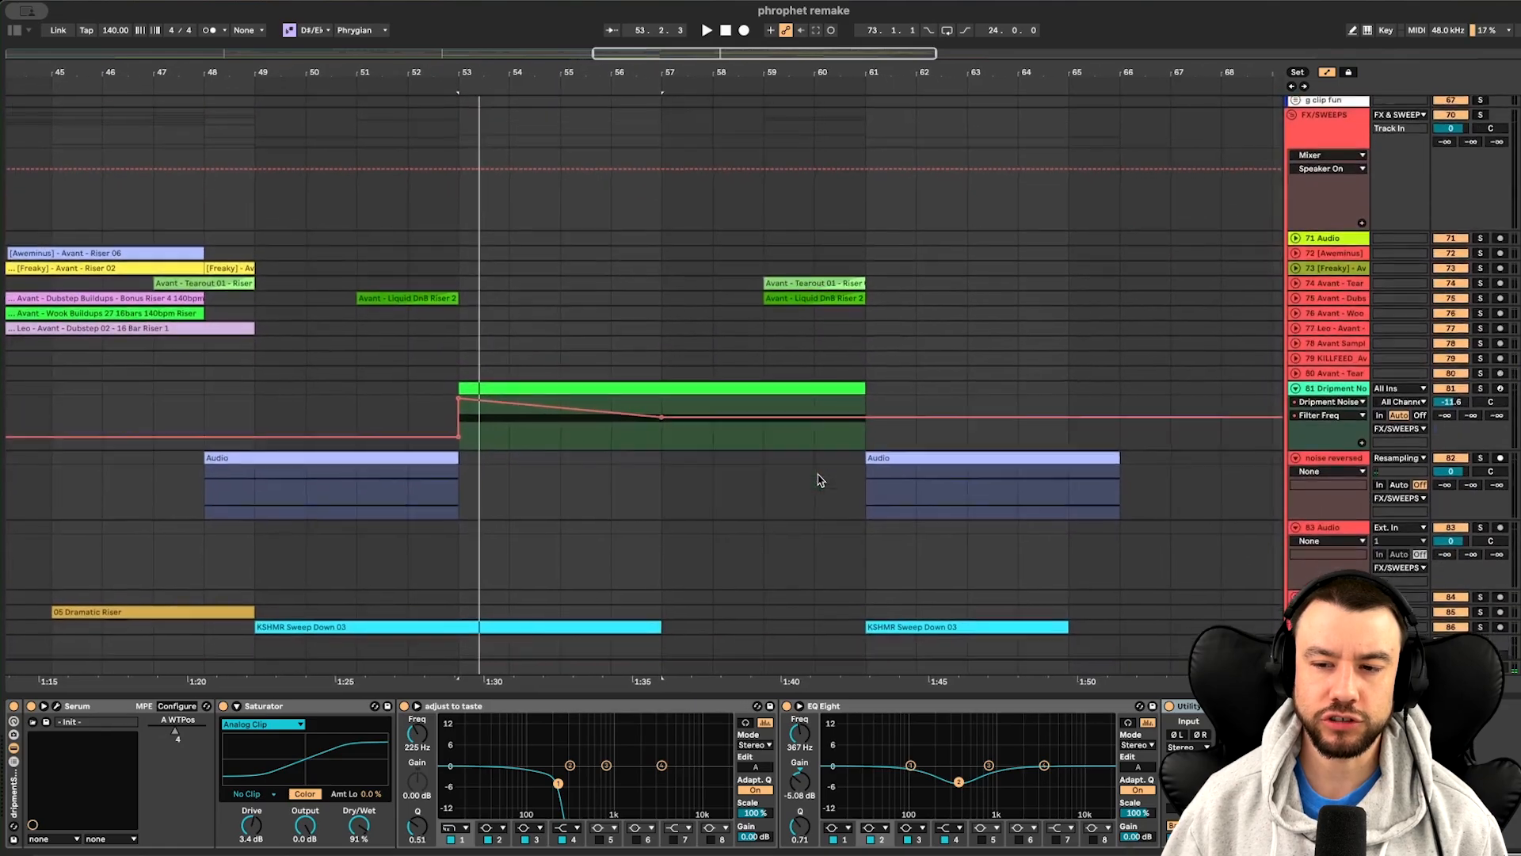
scroll(820, 481, "down", 4)
scroll(820, 480, "up", 20)
scroll(821, 480, "up", 15)
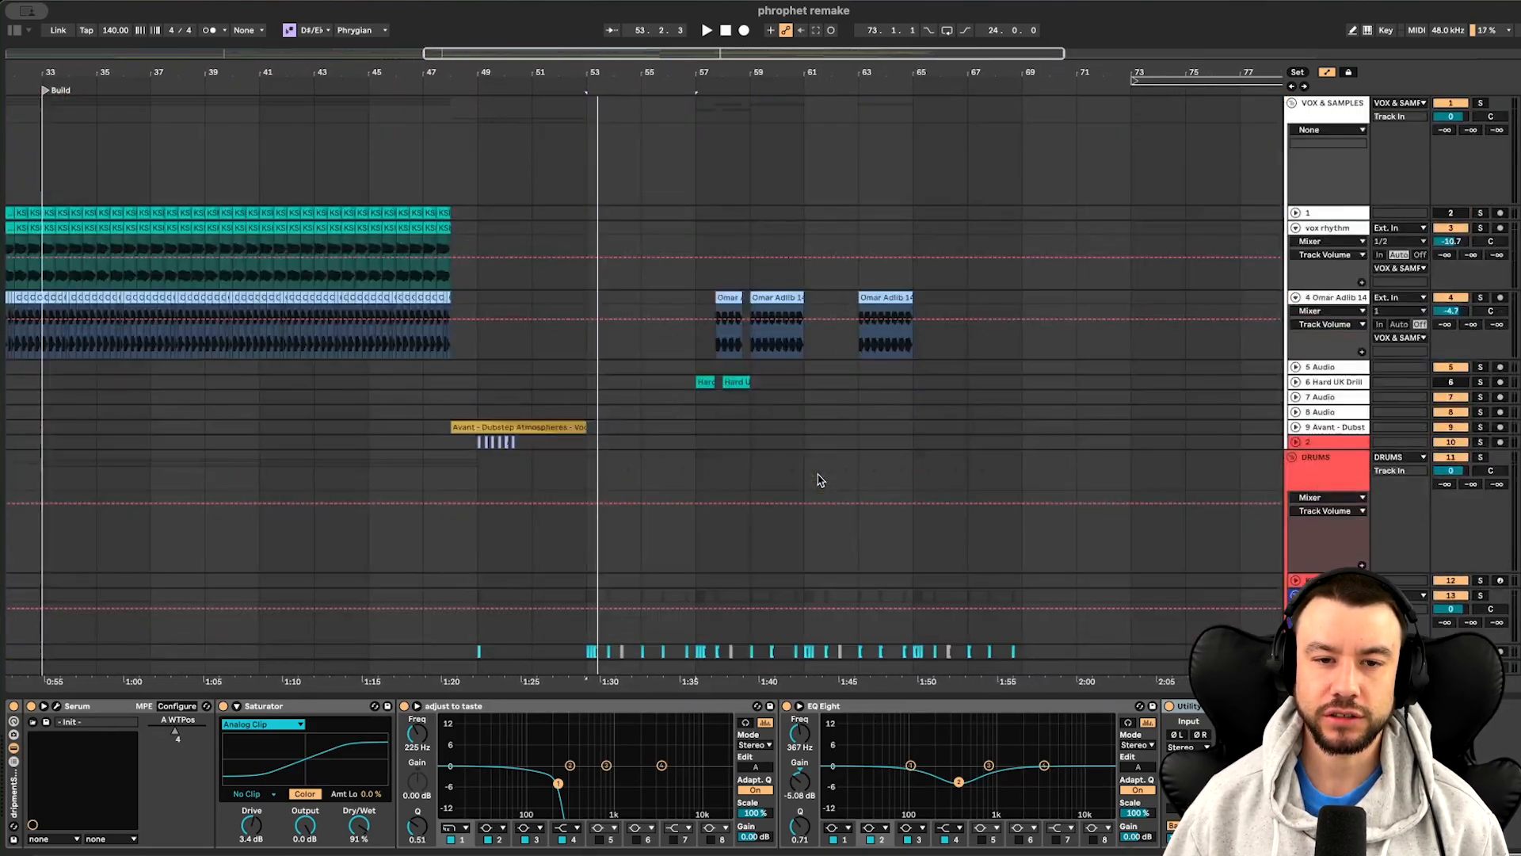
left_click(534, 340)
Play the kick group (13 Group) in solo from bar 53 and take it out of solo
scroll(534, 340, "up", 5)
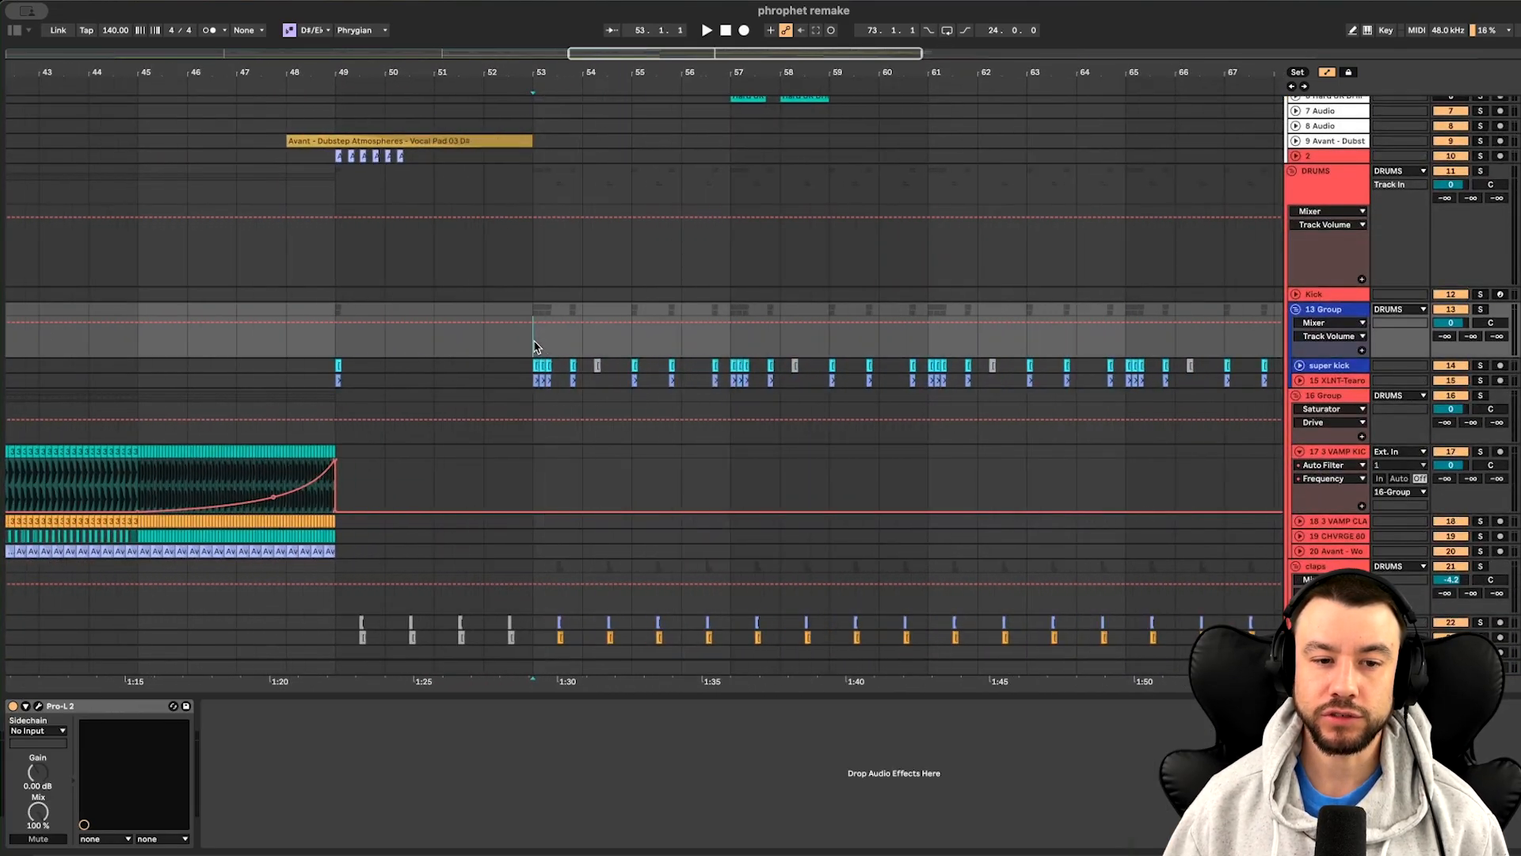
scroll(534, 340, "down", 2)
left_click(1480, 266)
key("space")
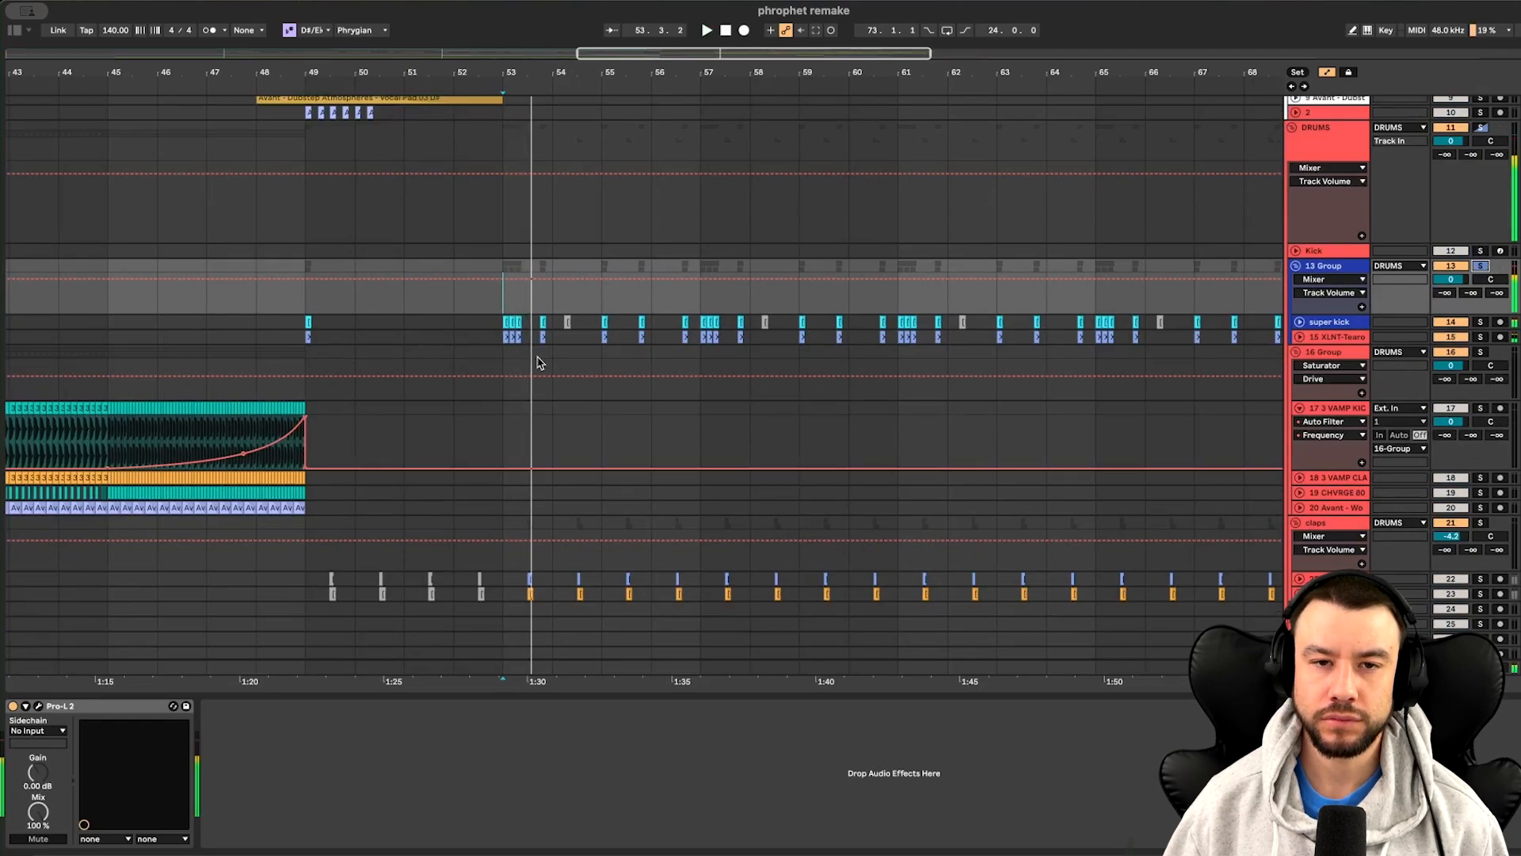
key("s")
Play the full drop from bar 53 while viewing the kick and clap clips up close
scroll(539, 363, "down", 5)
left_click(486, 401)
scroll(486, 402, "down", 5)
scroll(486, 402, "up", 2)
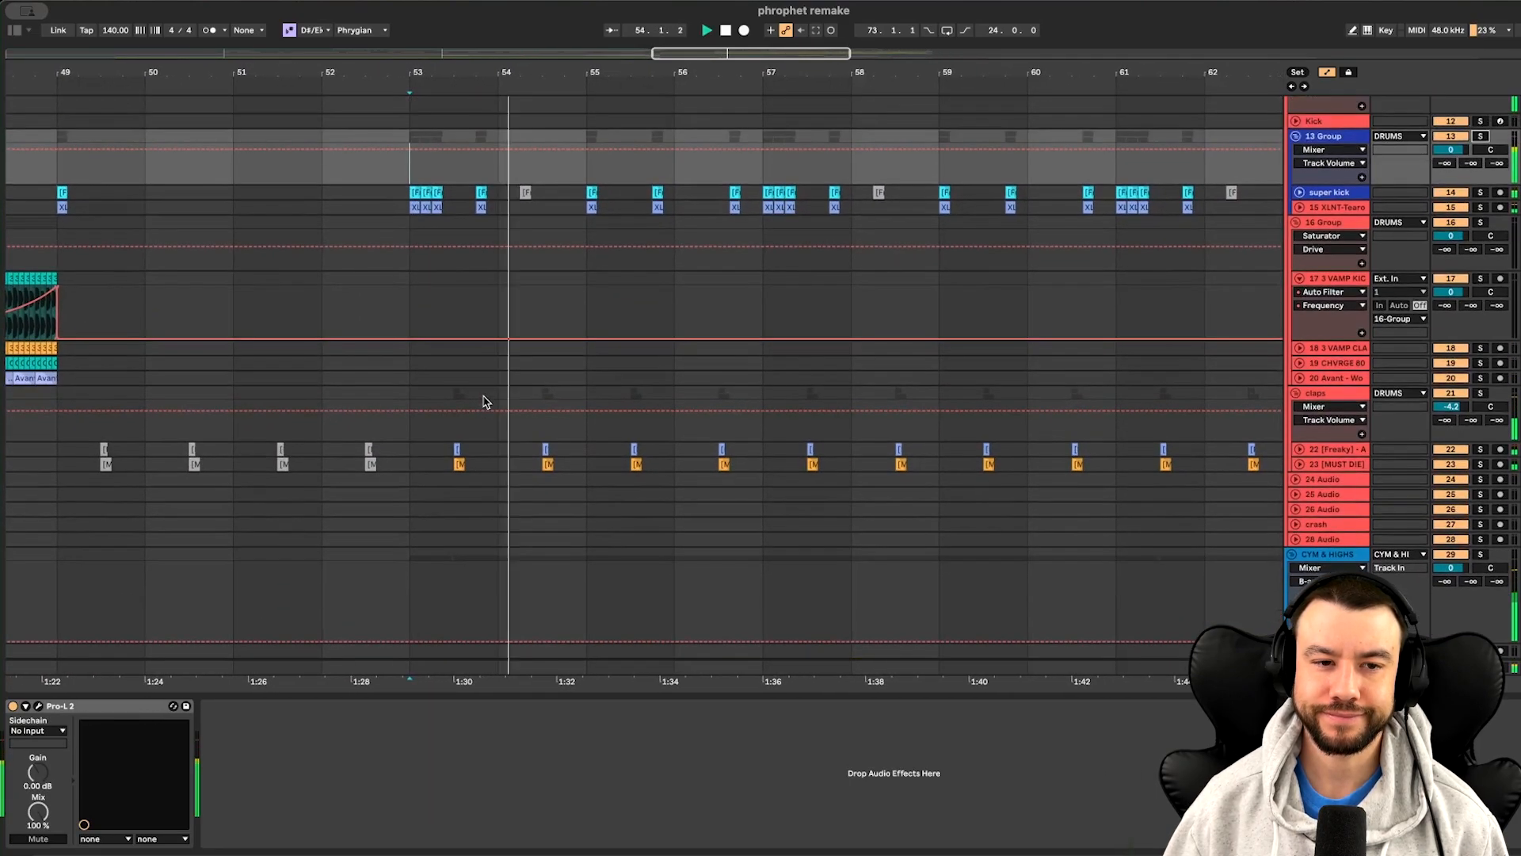
scroll(494, 475, "up", 4)
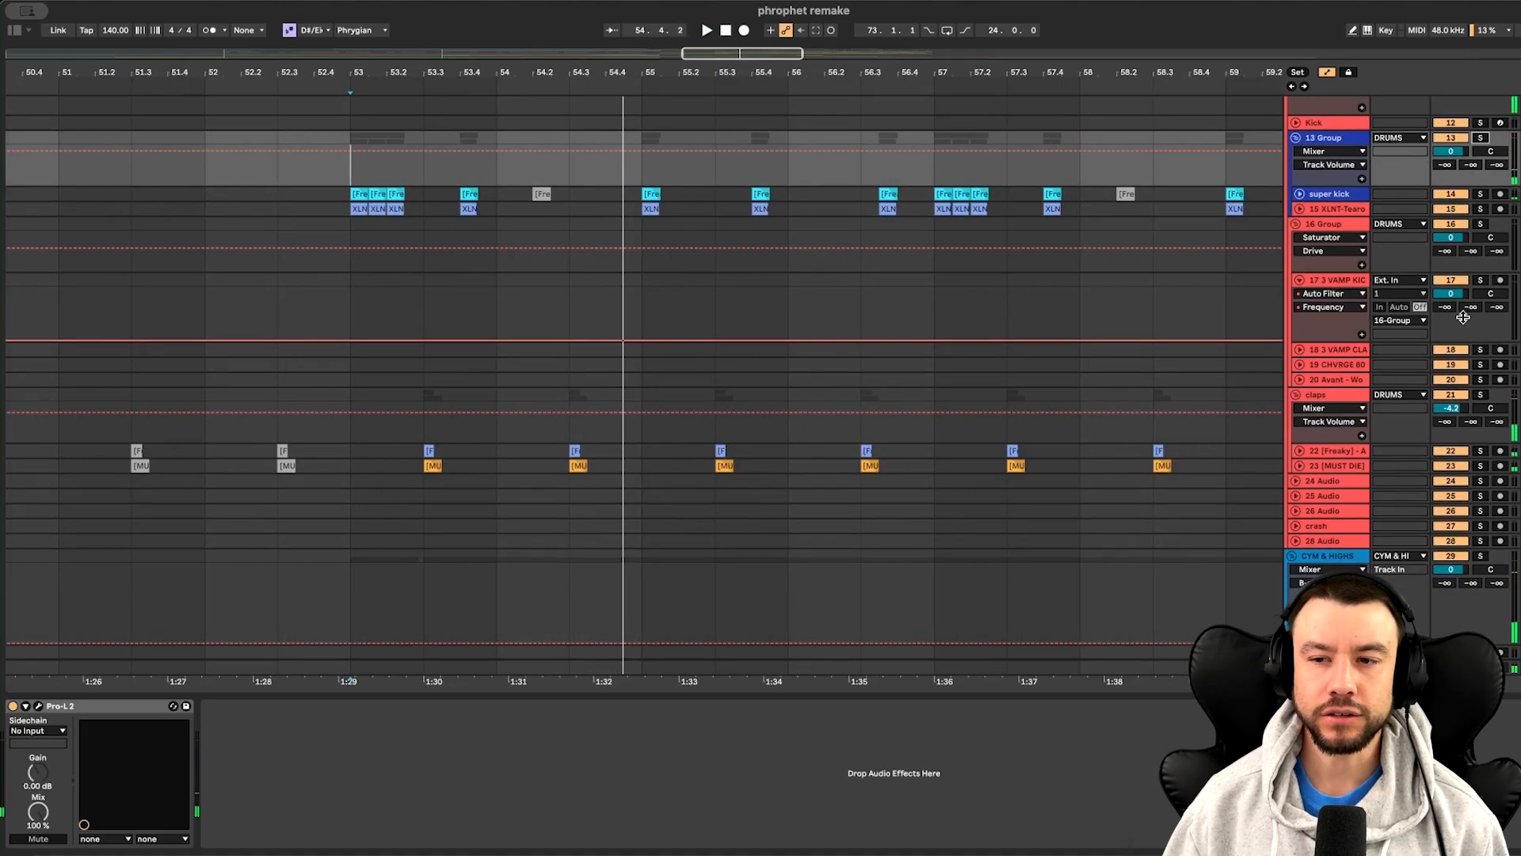
Unfold the super kick and XLNT-Tearout kick tracks to show the clip waveforms around bar 53
left_click(1306, 209)
left_click(1300, 208)
left_click(1300, 193)
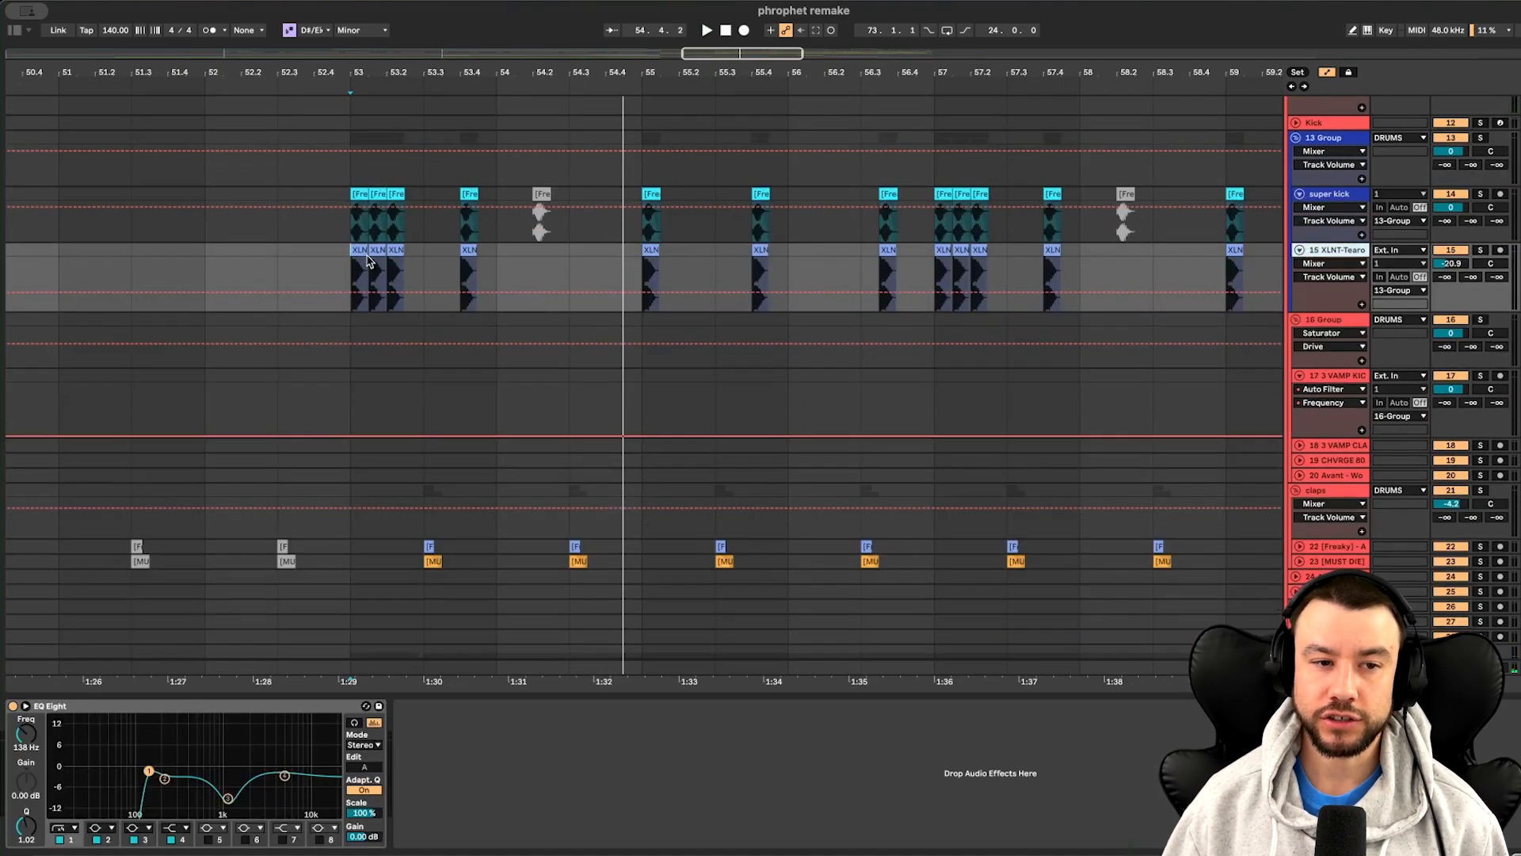
scroll(369, 261, "up", 5)
scroll(396, 270, "down", 1)
scroll(813, 299, "up", 2)
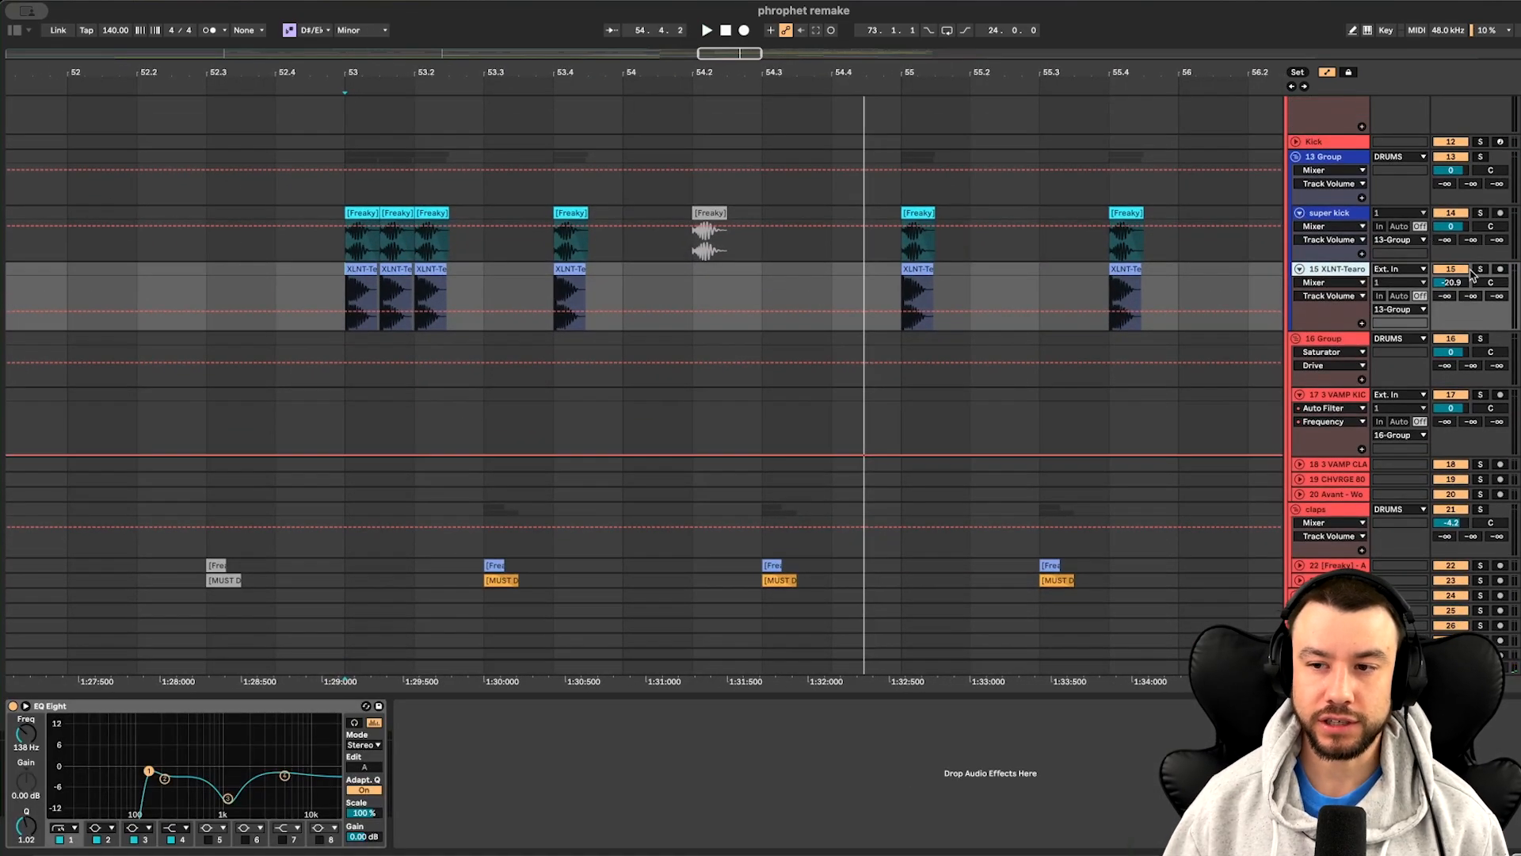
Solo the XLNT-Tearout kick layer and play it from bar 53 while examining its EQ Eight curve
left_click(1480, 268)
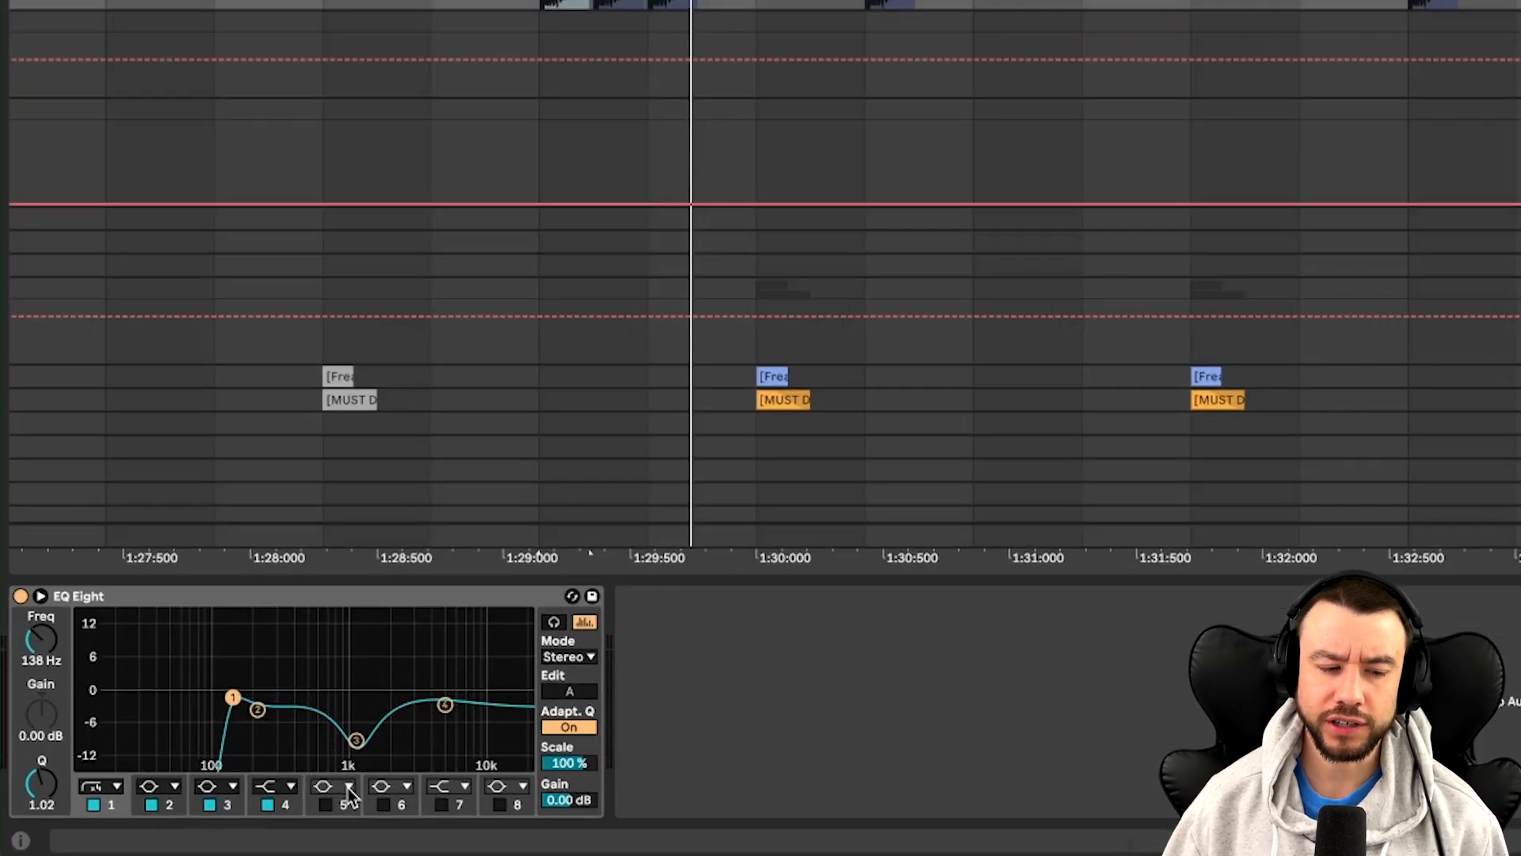
key("space")
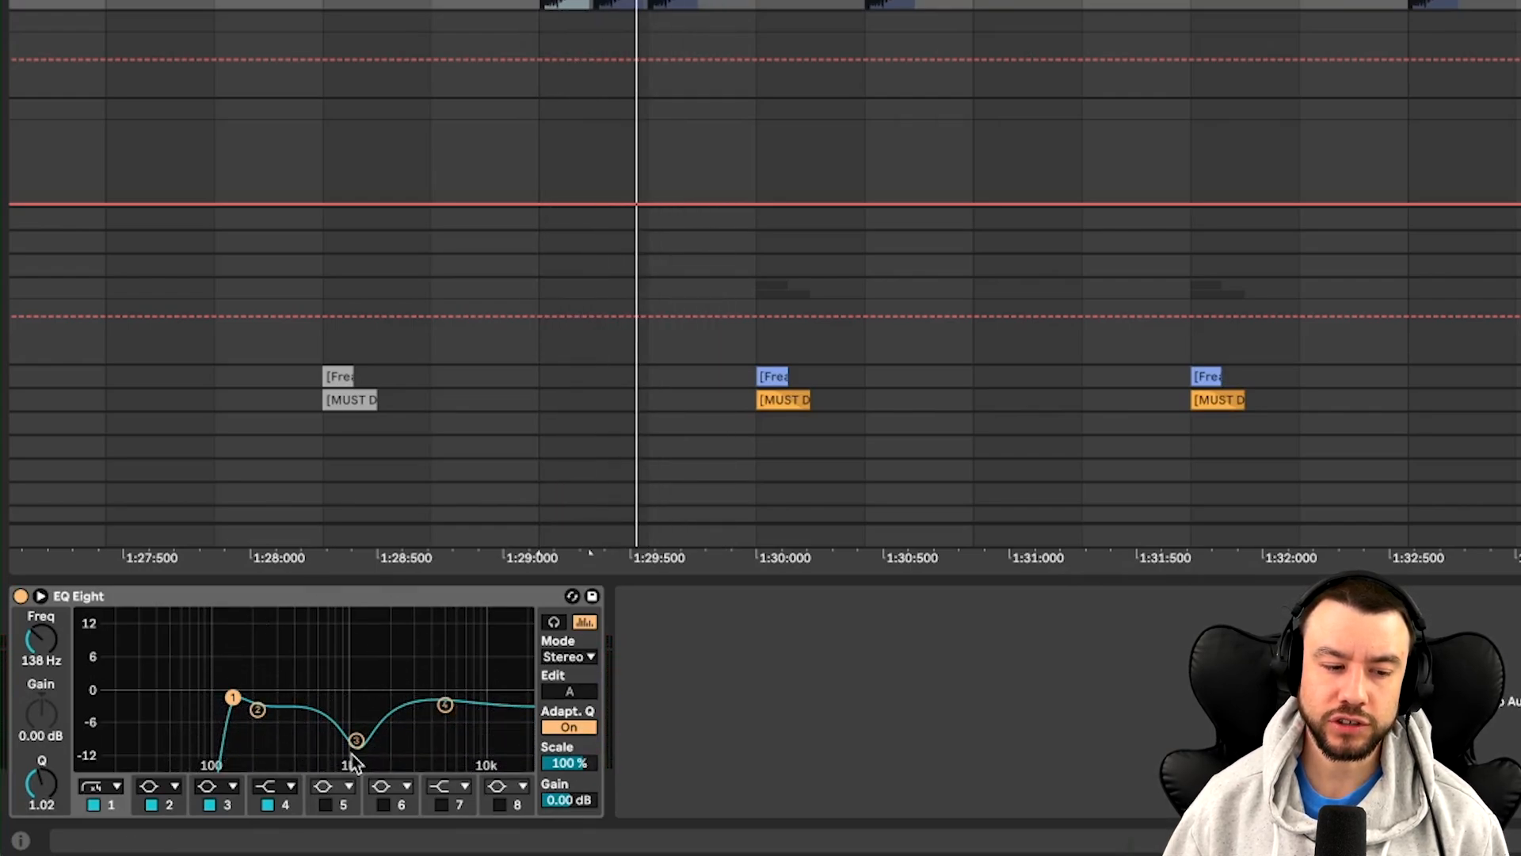
key("space")
key("space")
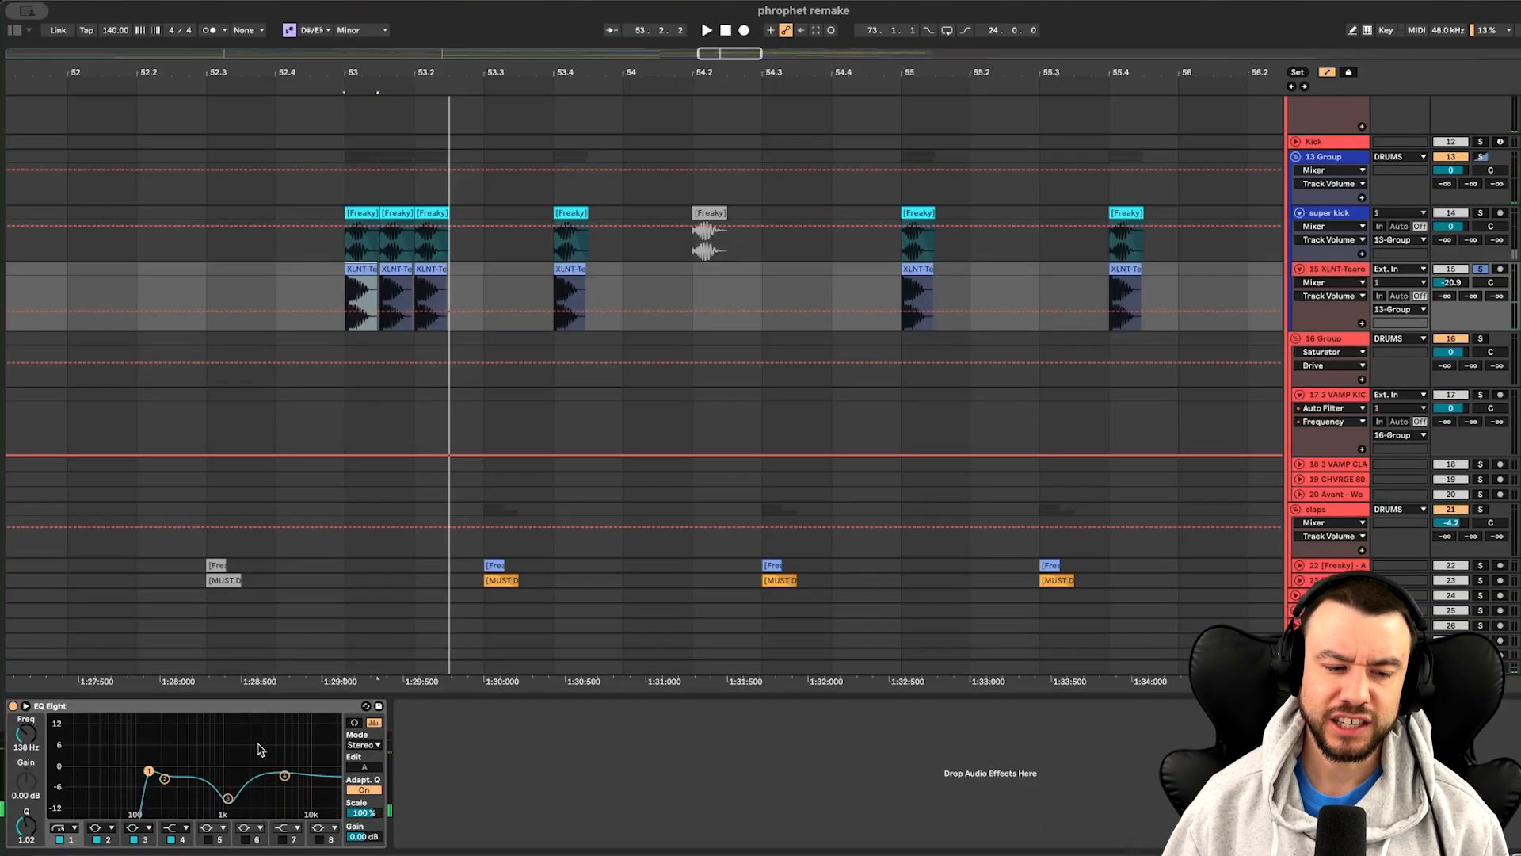
key("space")
key("space")
Solo the super kick track, select its first clip at bar 53 and play it
scroll(1487, 267, "up", 2)
scroll(1486, 267, "up", 2)
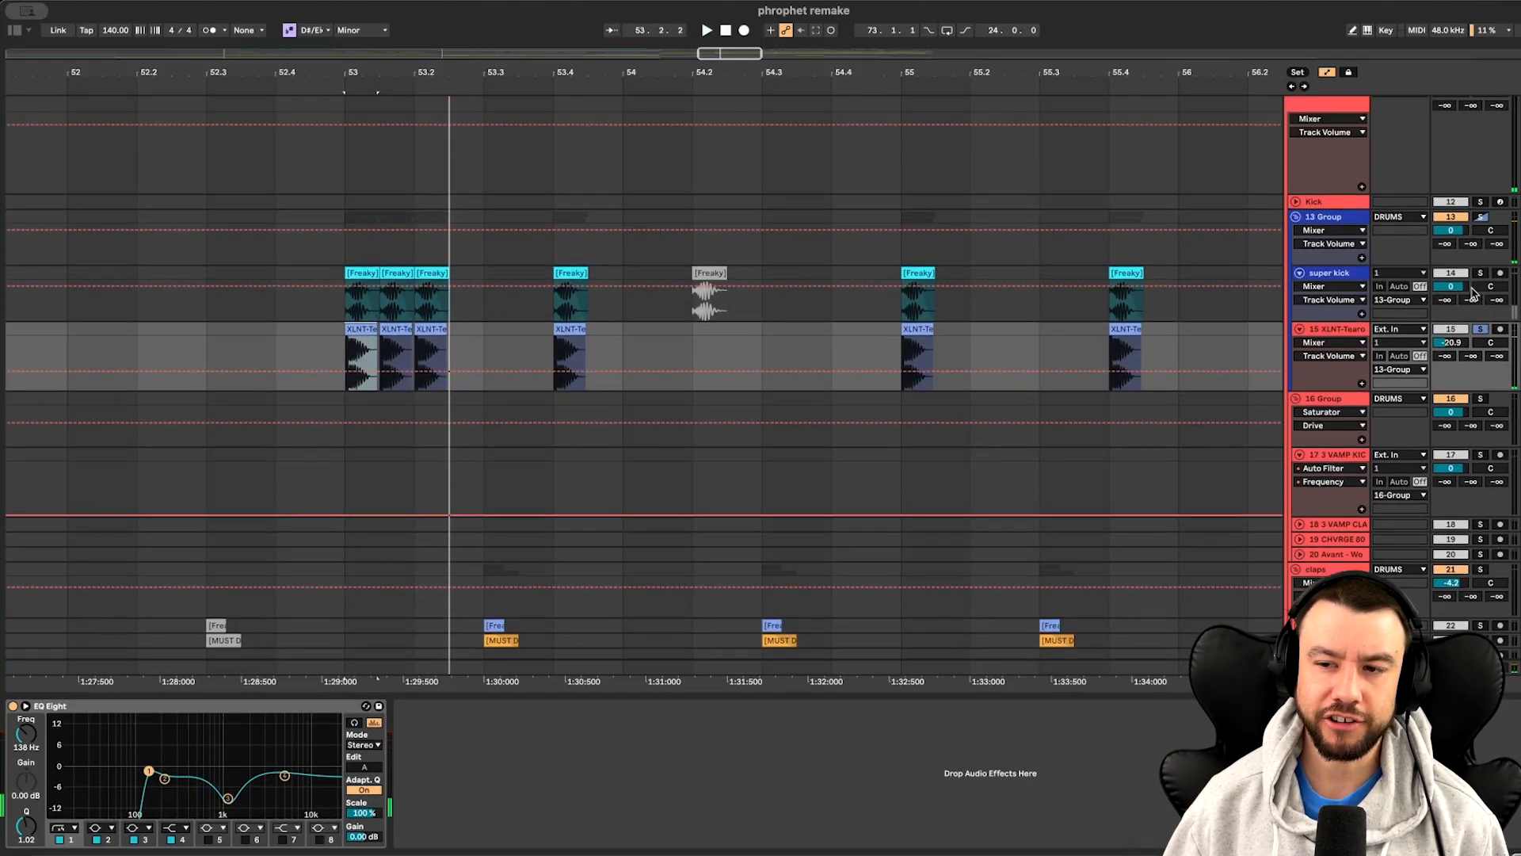
left_click(1480, 273)
scroll(403, 275, "up", 5)
left_click(290, 272)
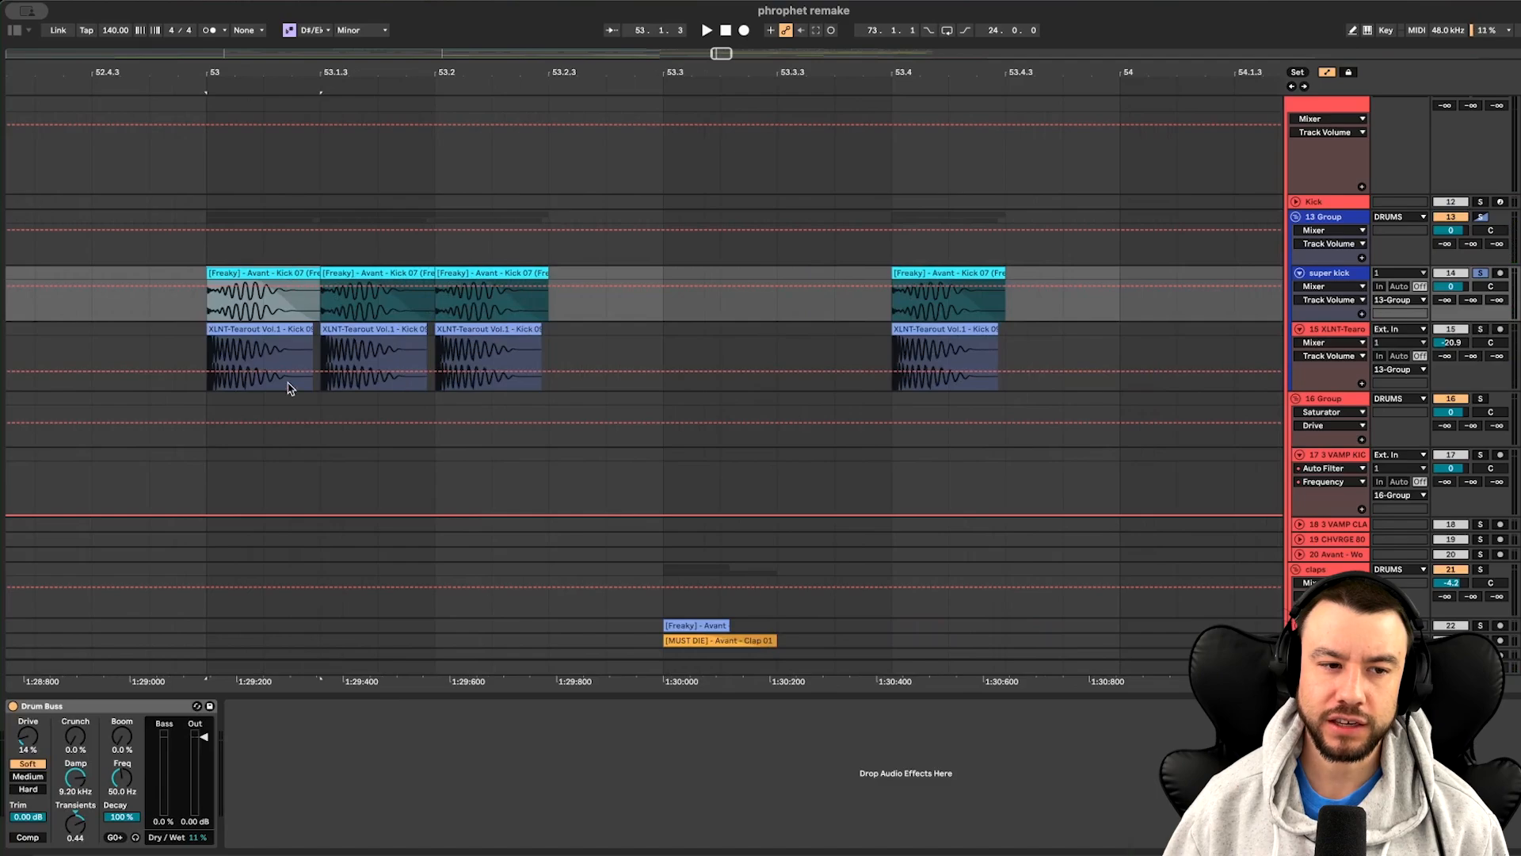
key("space")
Search the browser for "pro q" and add Pro-Q 4 to the super kick track
key("super+f")
type("pro q")
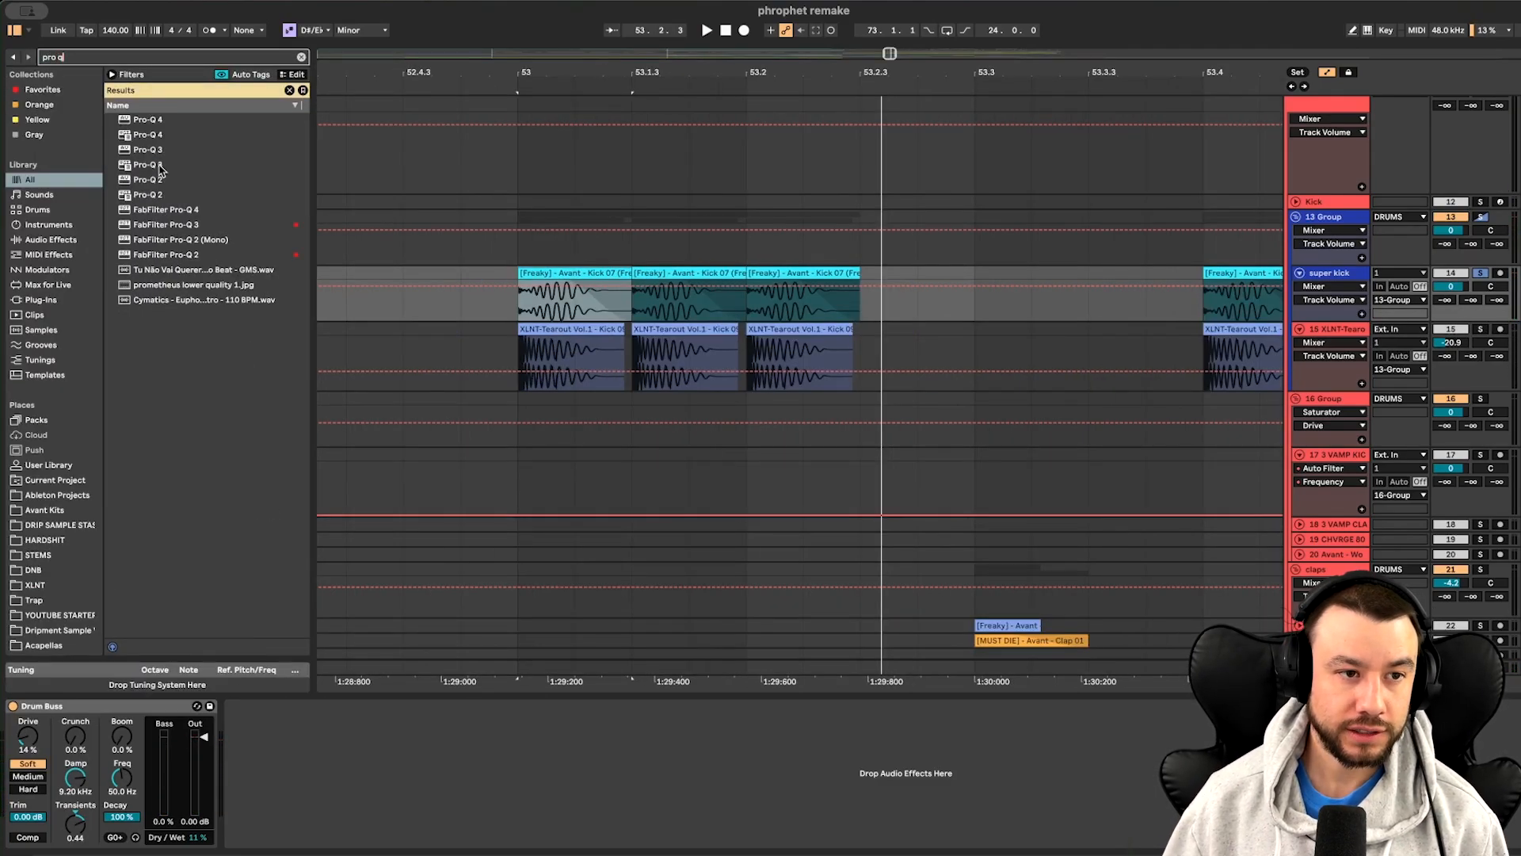
double_click(153, 135)
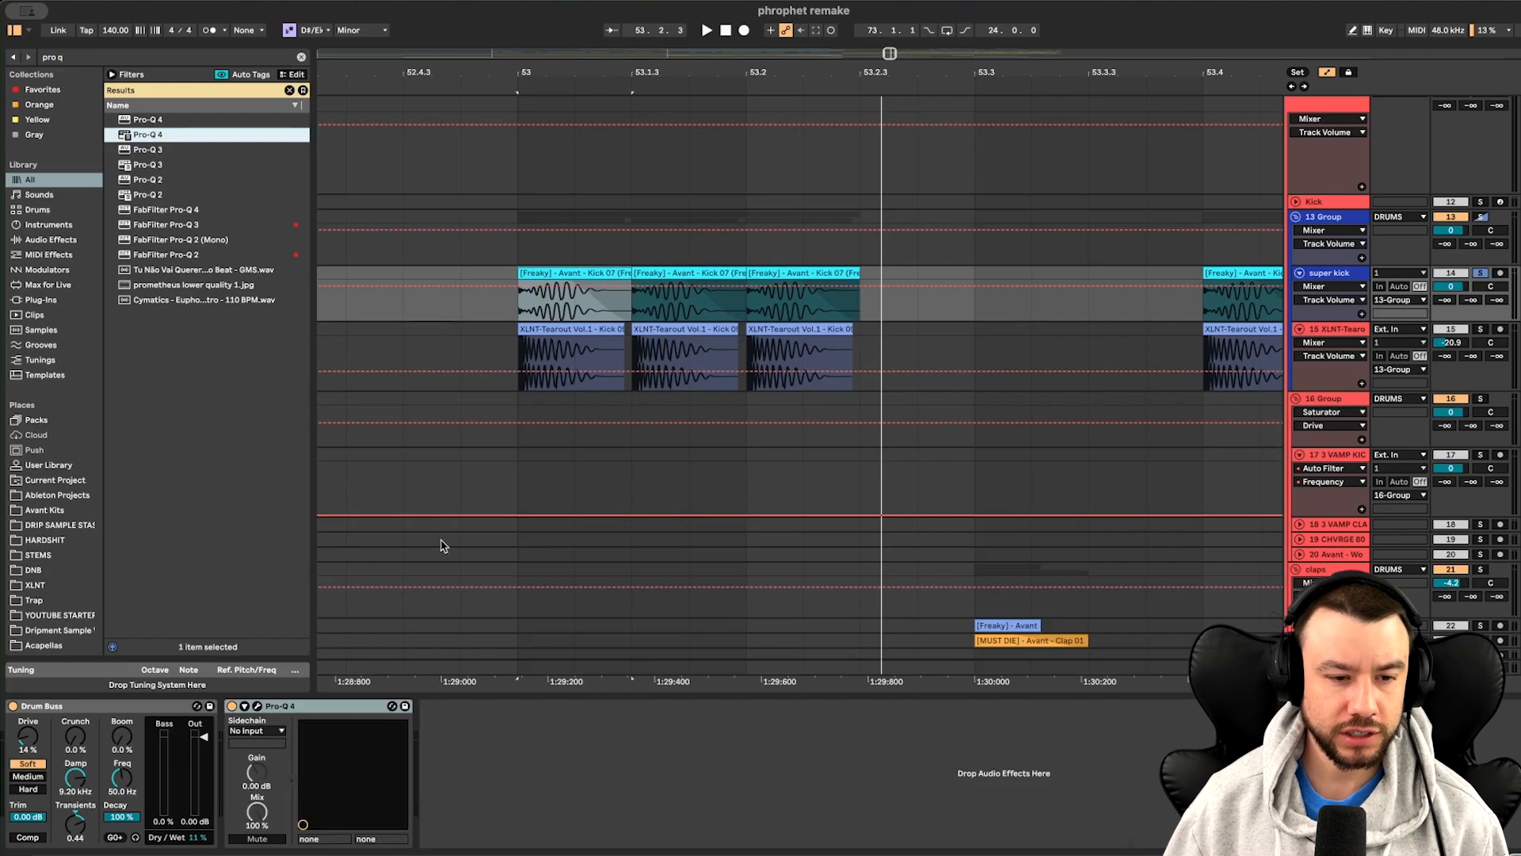
Load the Drums preset Kick – OUT 01 in the super kick's Pro-Q 4 and examine its EQ bands
left_click(1028, 214)
mouse_move(911, 285)
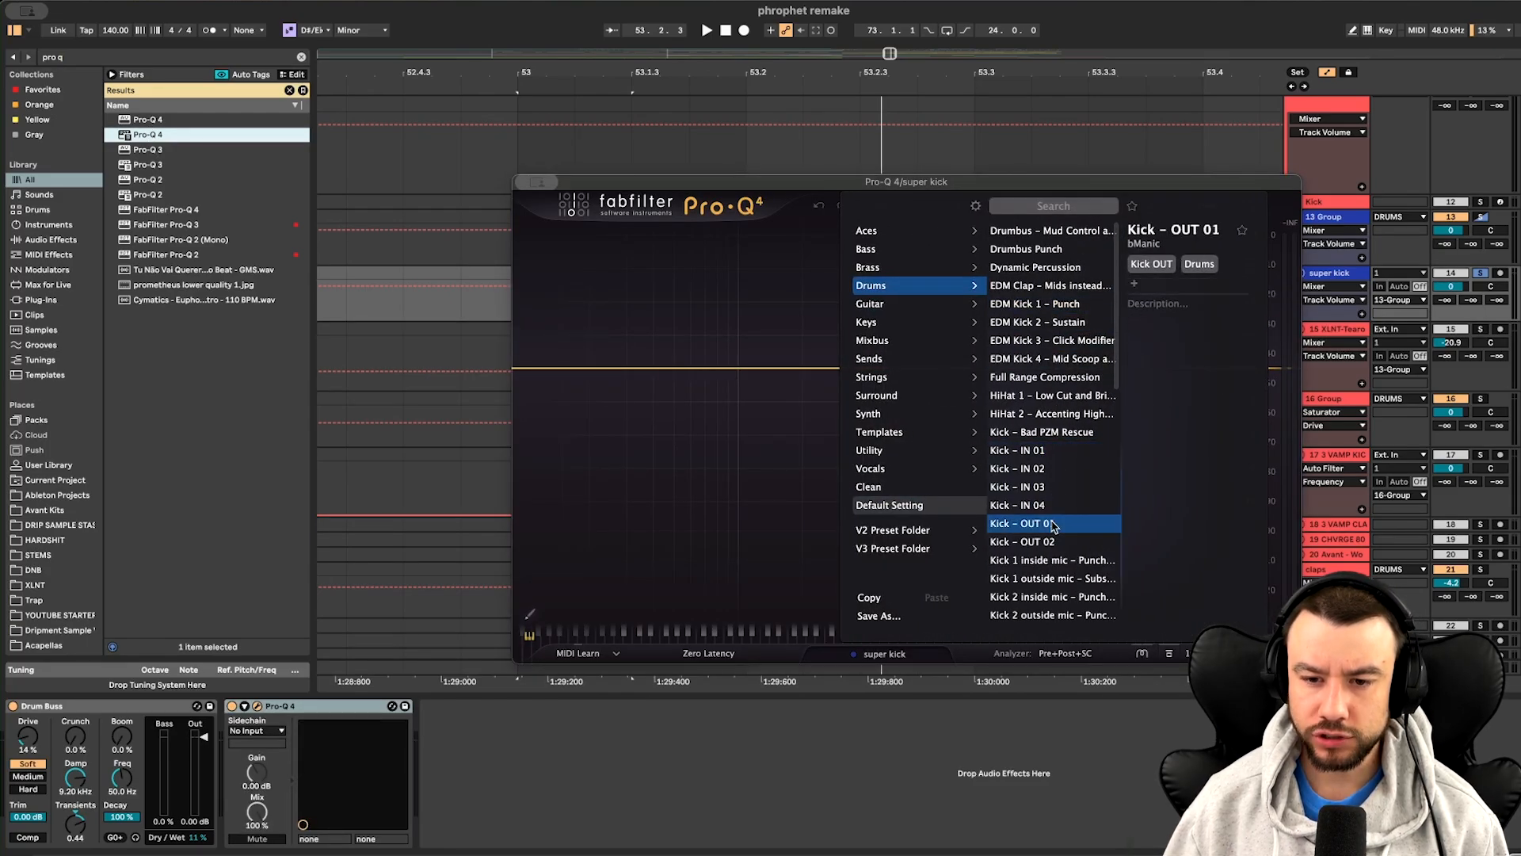
left_click(1022, 523)
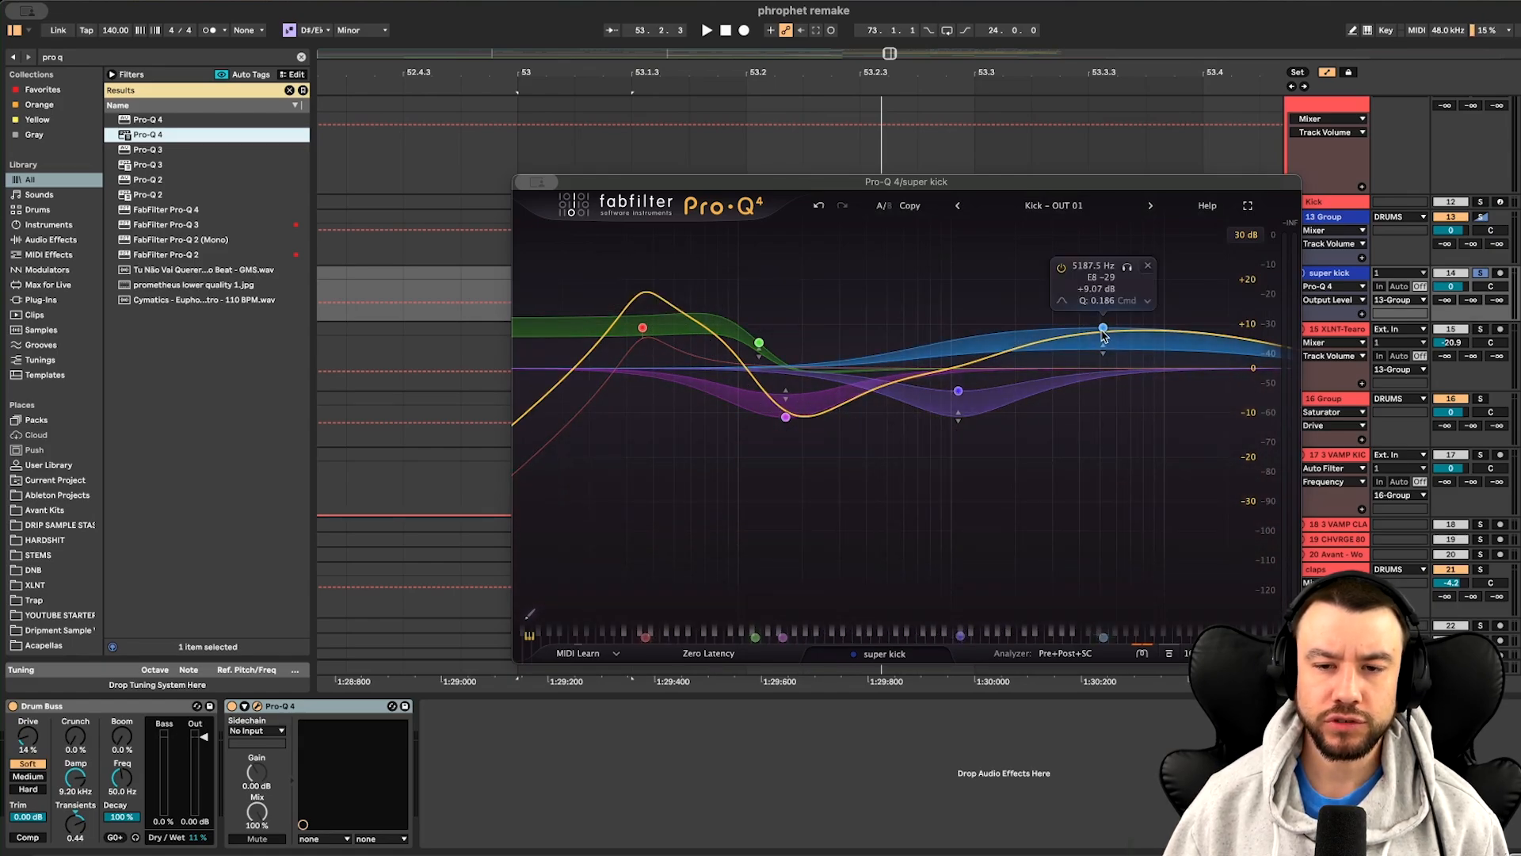
left_click_drag(617, 190, 617, 314)
left_click_drag(641, 451, 649, 453)
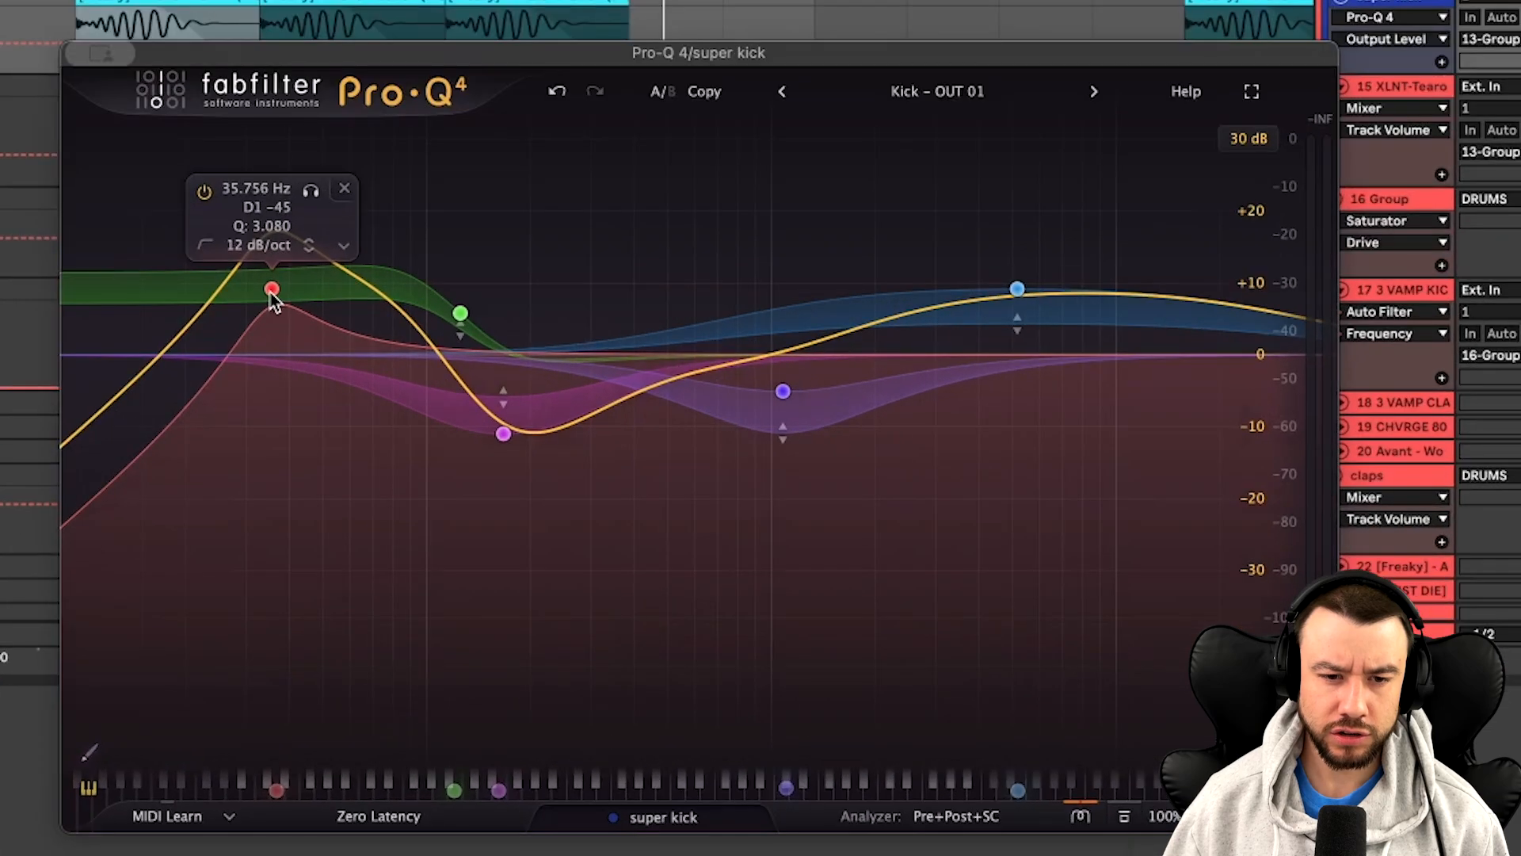
Move the low cut band of the super kick's Pro-Q 4 to about 37 Hz and transfer the device to a new audio track
mouse_move(282, 289)
left_mouse_down()
mouse_move(241, 257)
mouse_move(306, 271)
mouse_move(278, 271)
left_mouse_up()
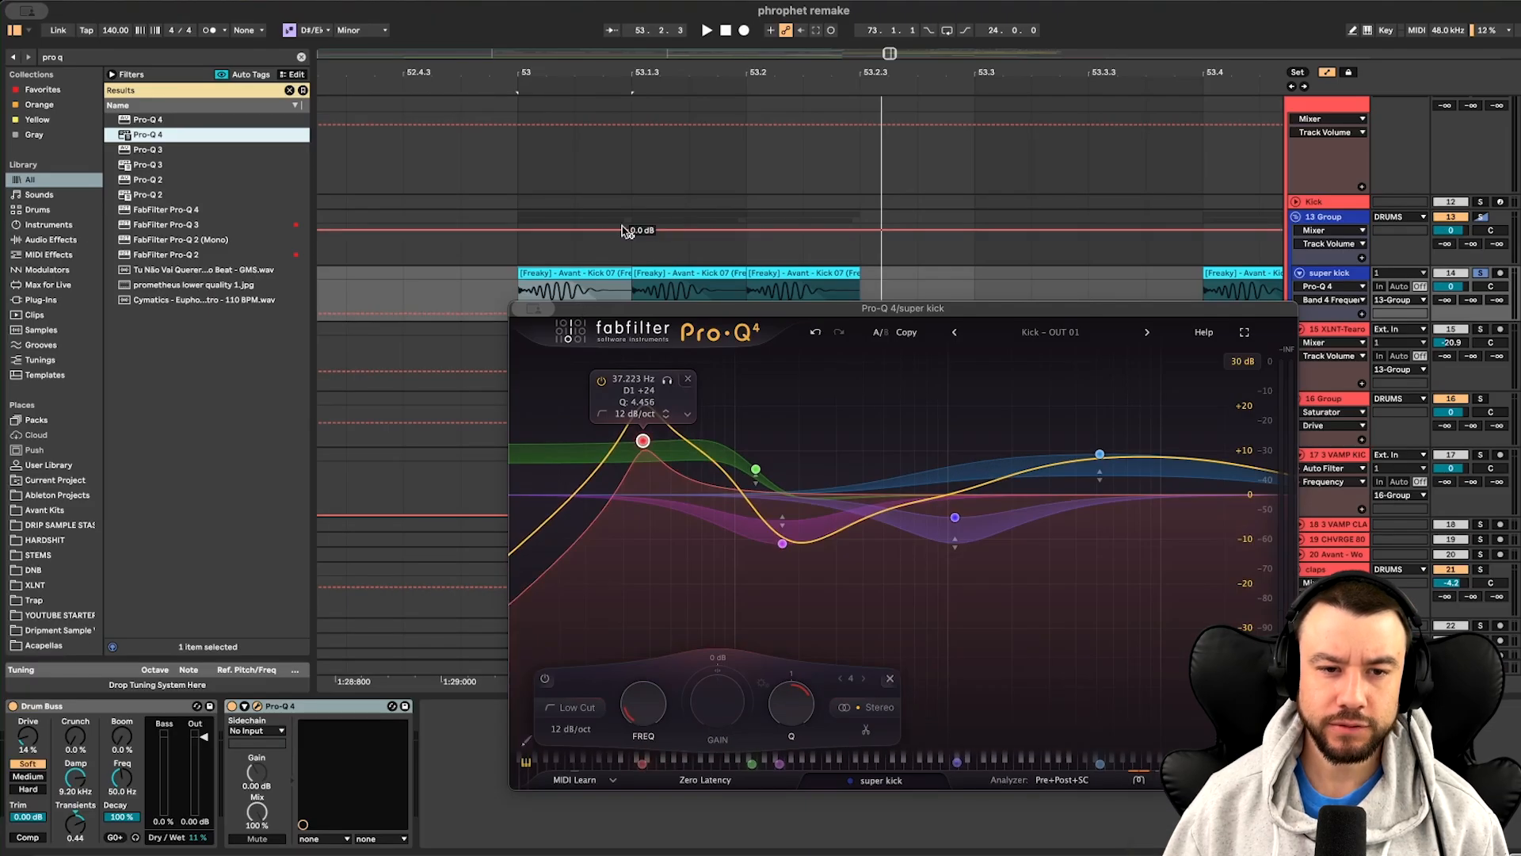
left_click(279, 709)
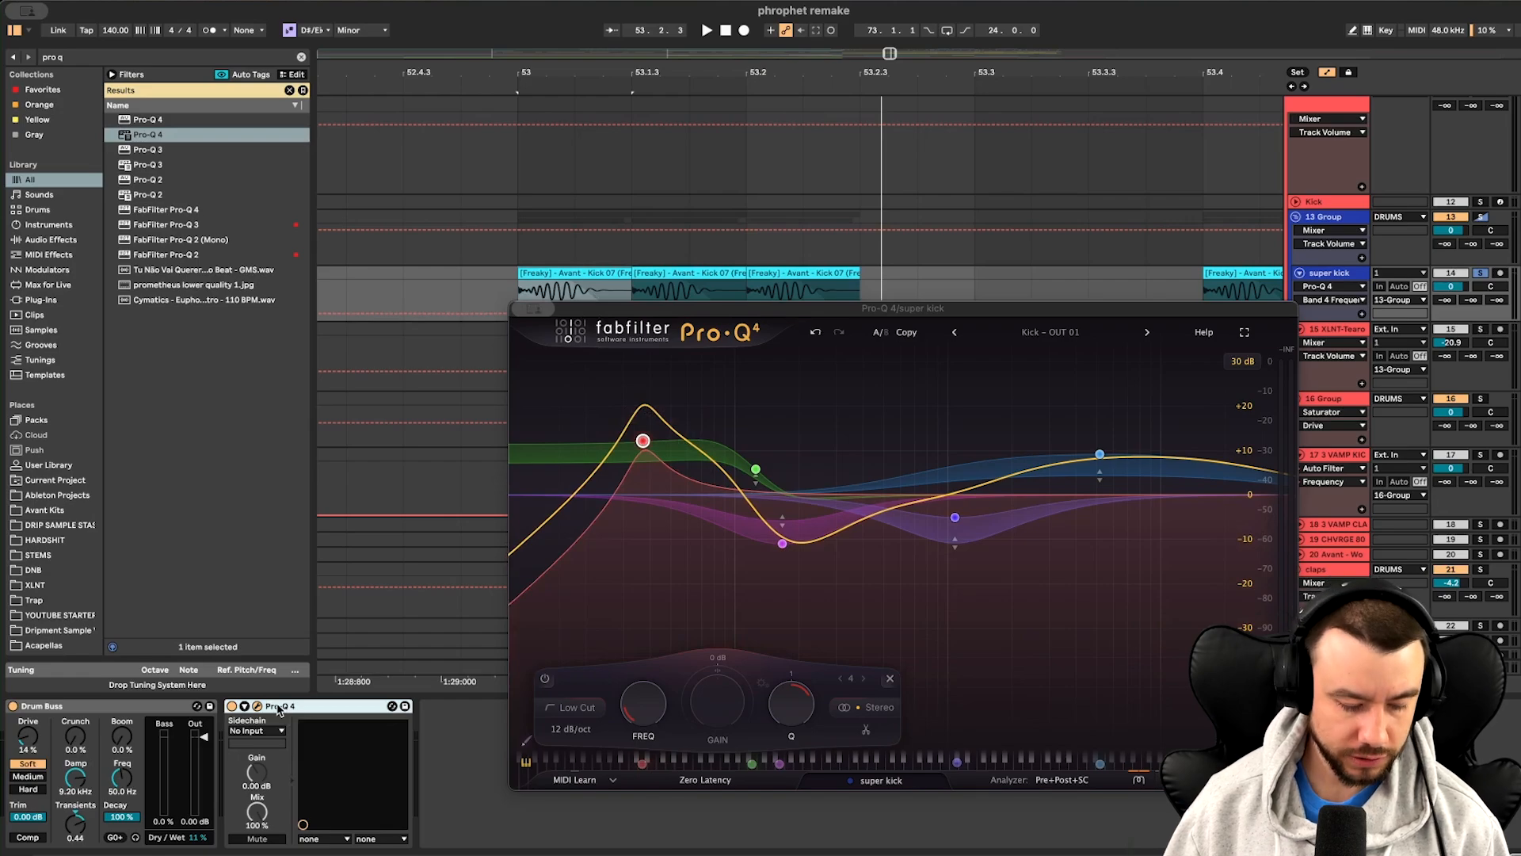
key("super+t")
key("Return")
Search the browser for "freaky kick", place [Freaky] - Avant - Kick 07 on the new track at bar 53 and play it in solo
key("super+f")
type("freaky kick")
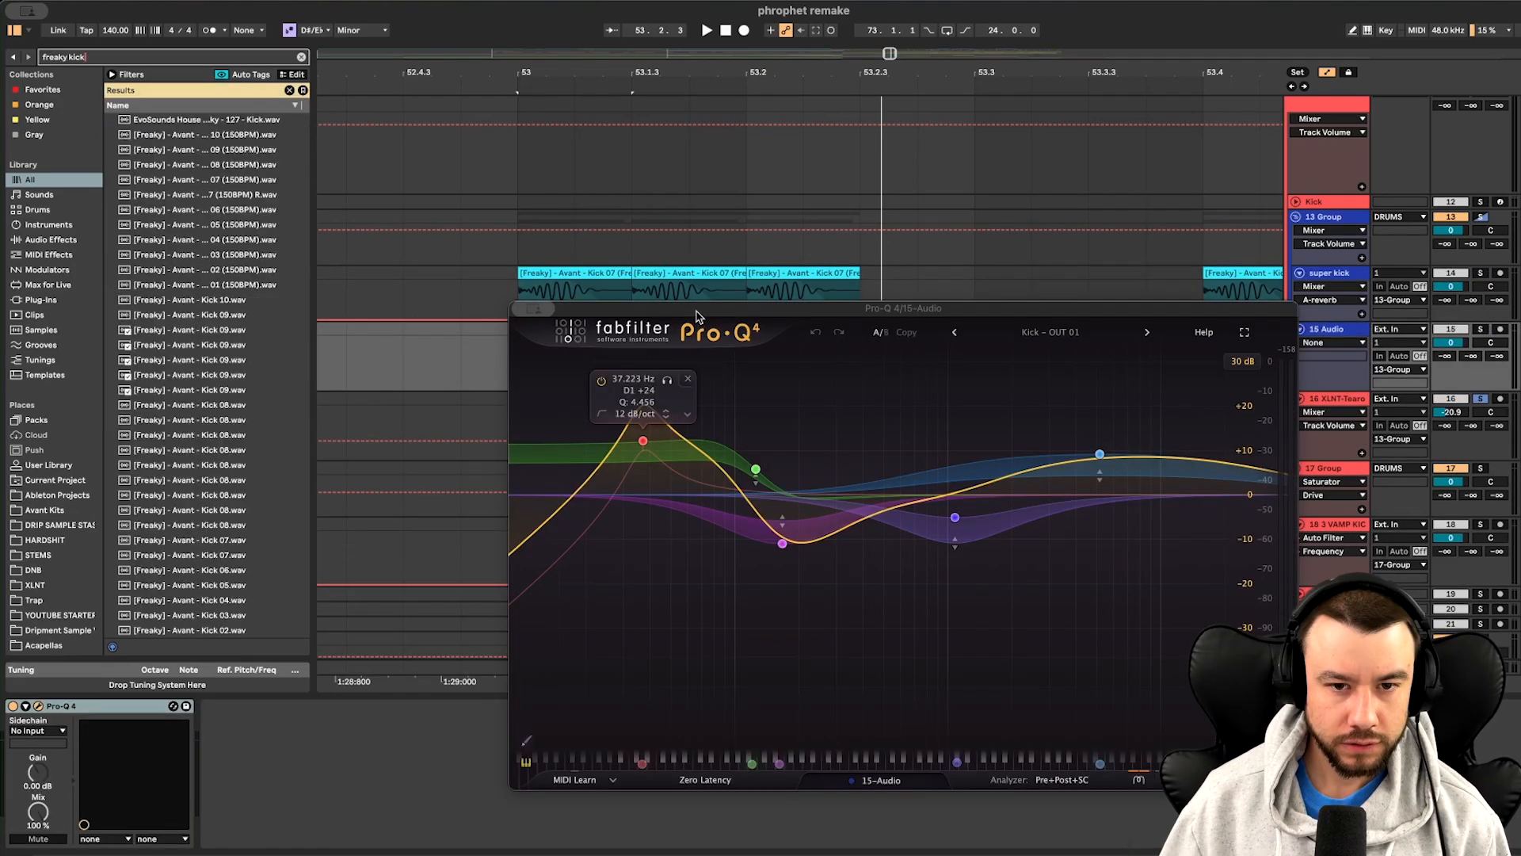
left_click_drag(674, 313, 722, 473)
scroll(232, 398, "down", 1)
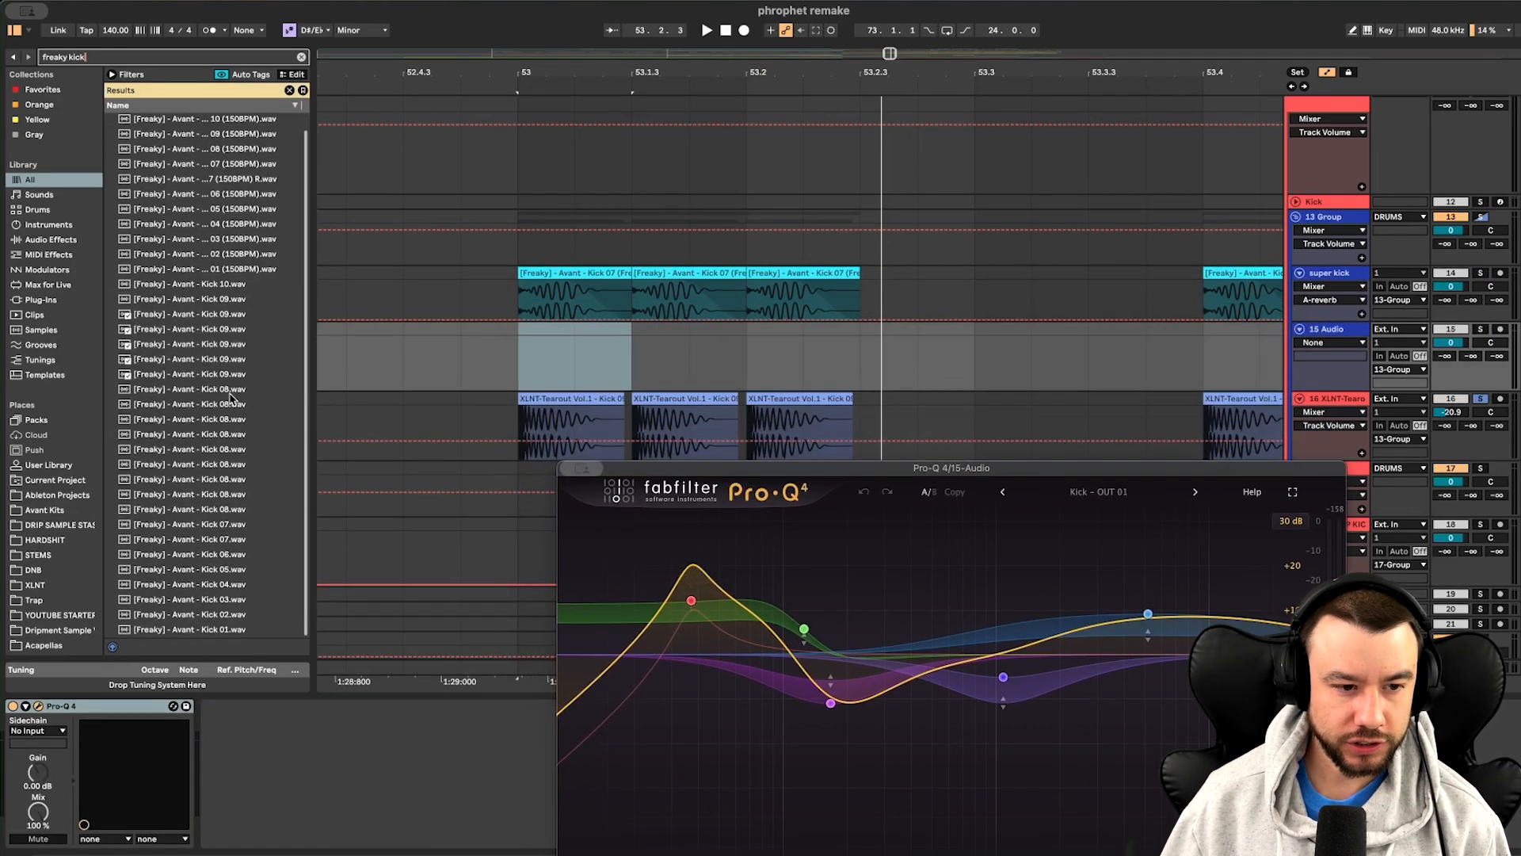
left_click(204, 542)
left_click_drag(188, 543, 539, 357)
key("space")
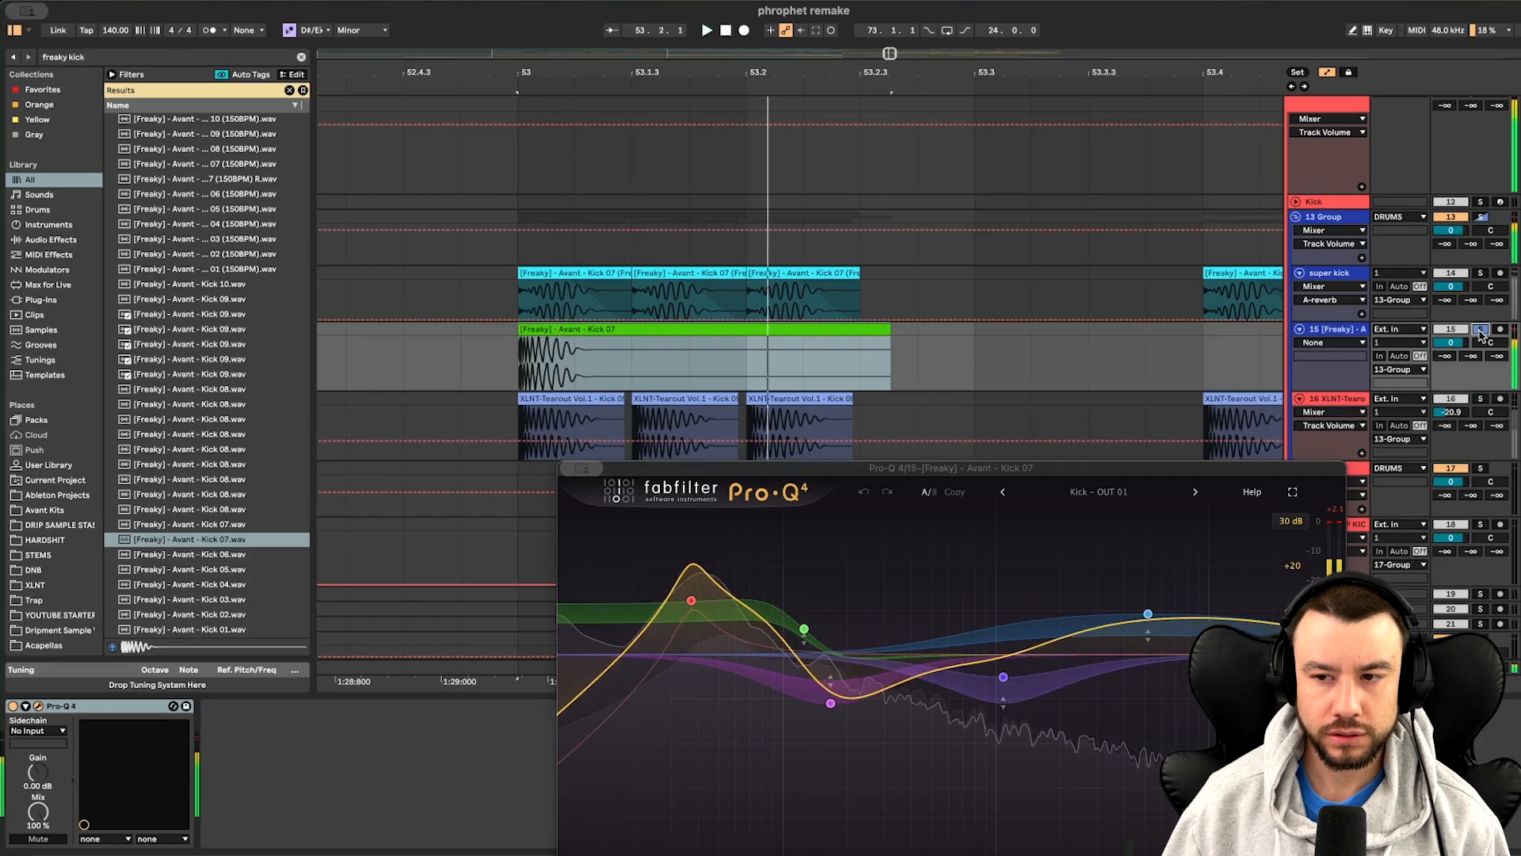
key("space")
Compare the added kick with Pro-Q 4 off and on, adjusting the low cut band during playback to 37.197 Hz with Q 5.463
left_click_drag(718, 474, 658, 177)
left_click(13, 706)
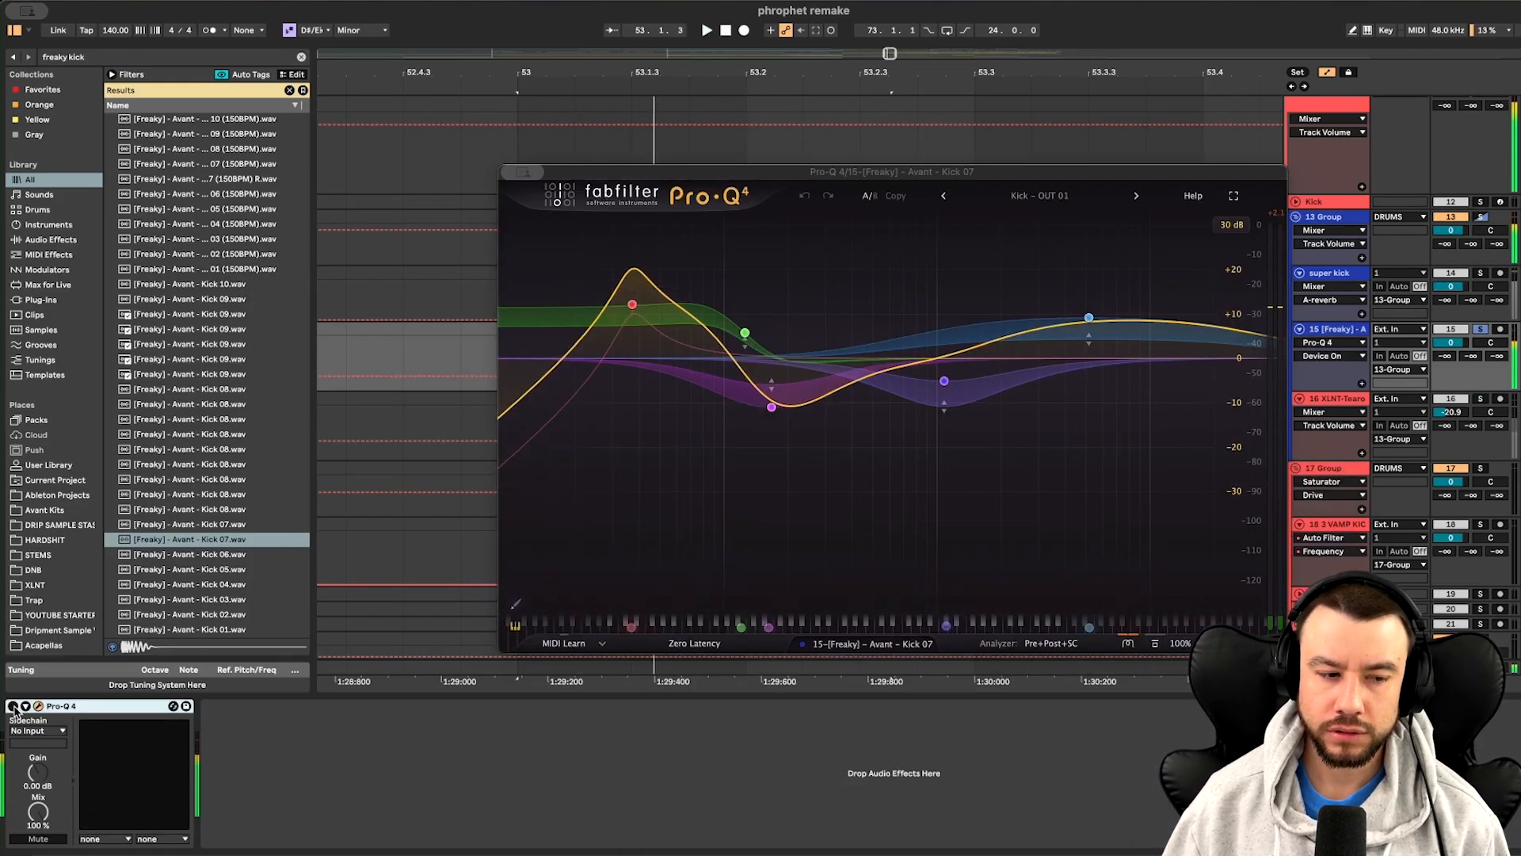
key("space")
mouse_move(632, 309)
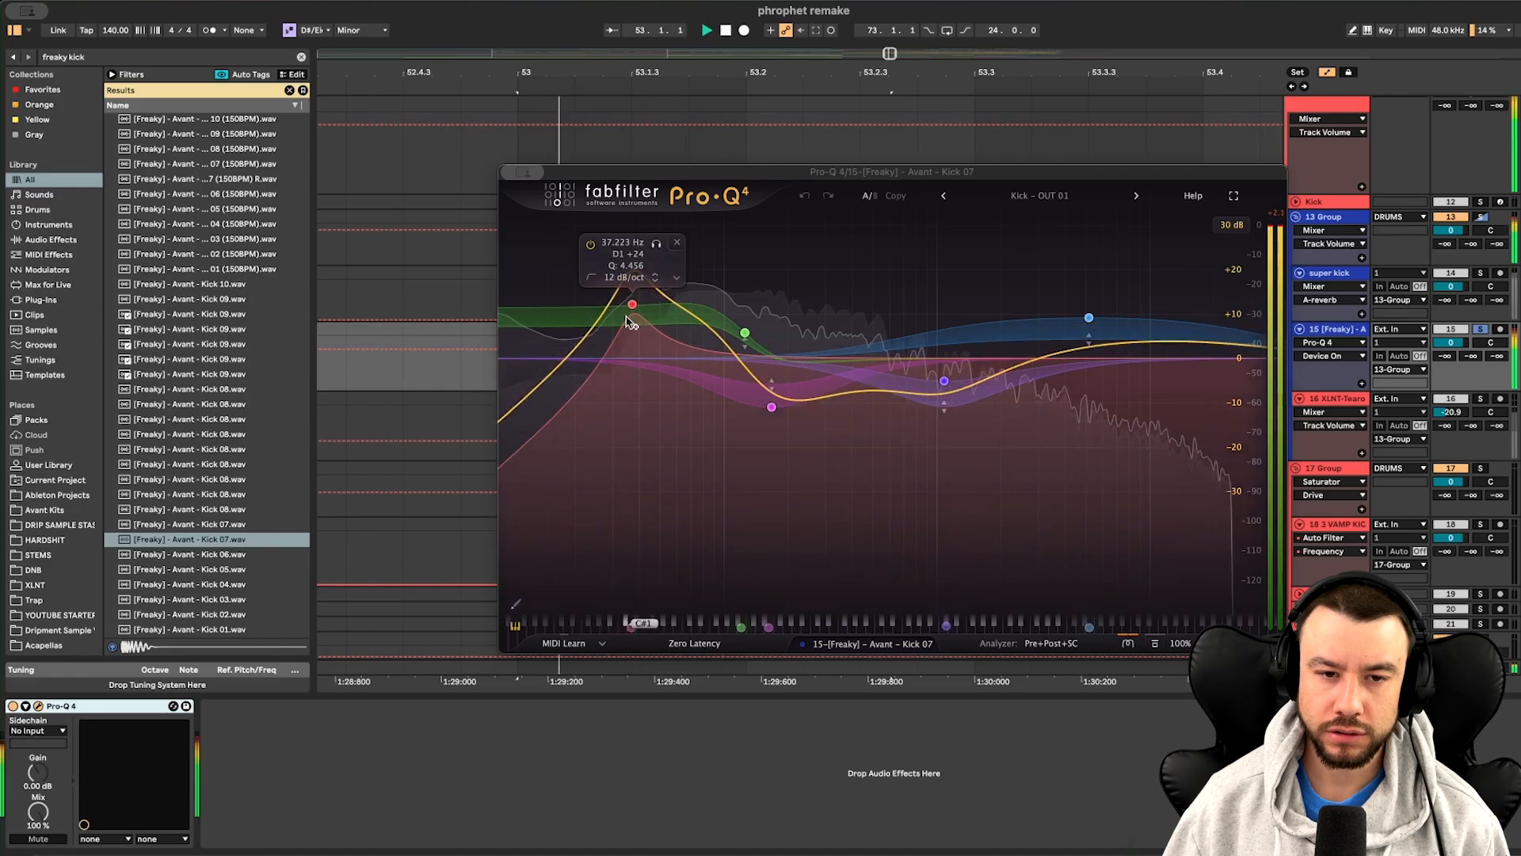
left_click_drag(632, 309, 664, 315)
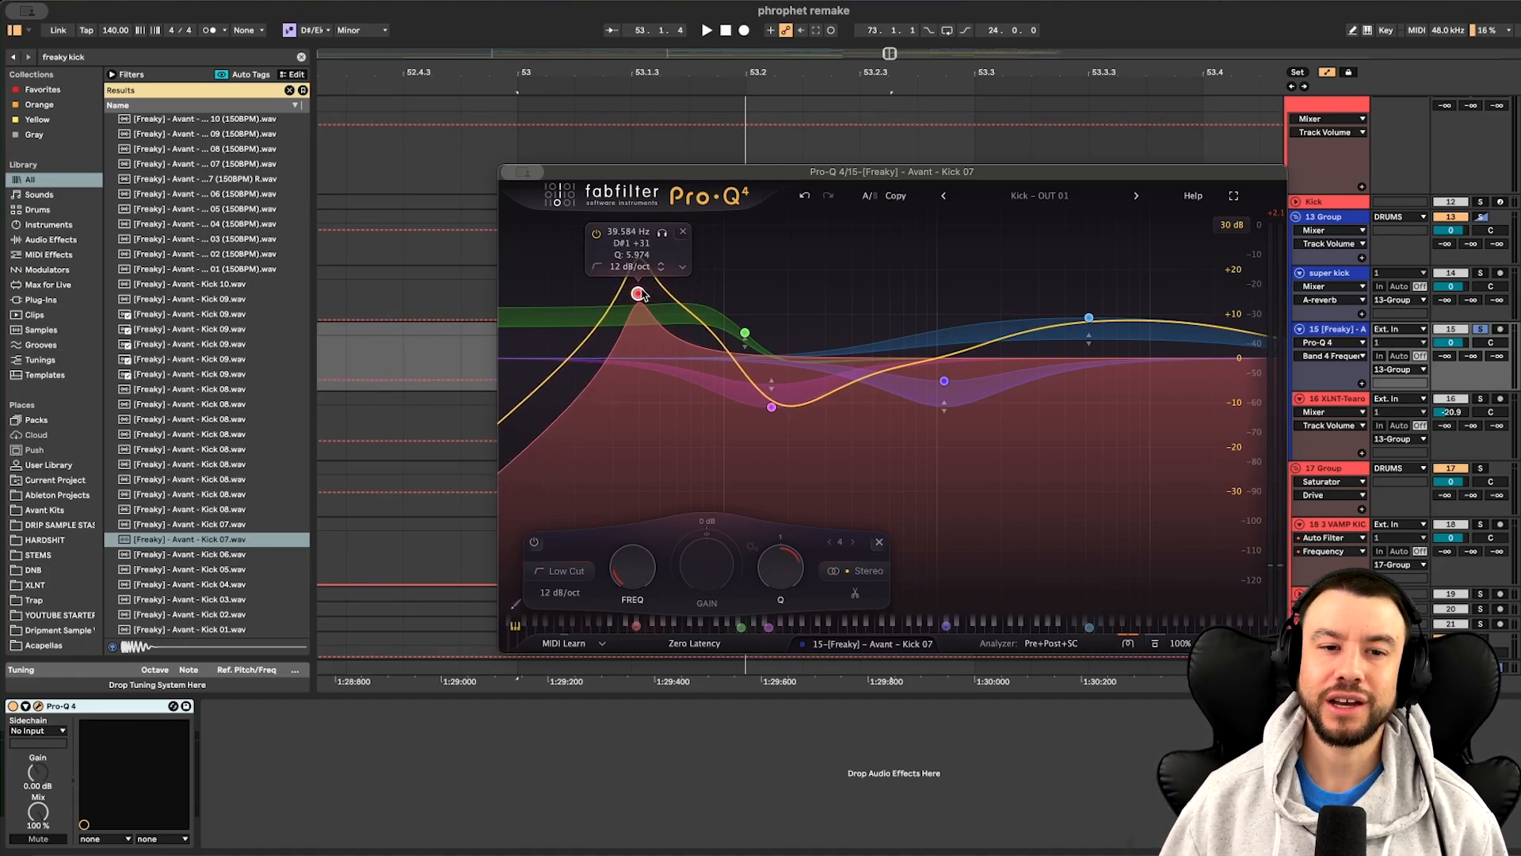
key("space")
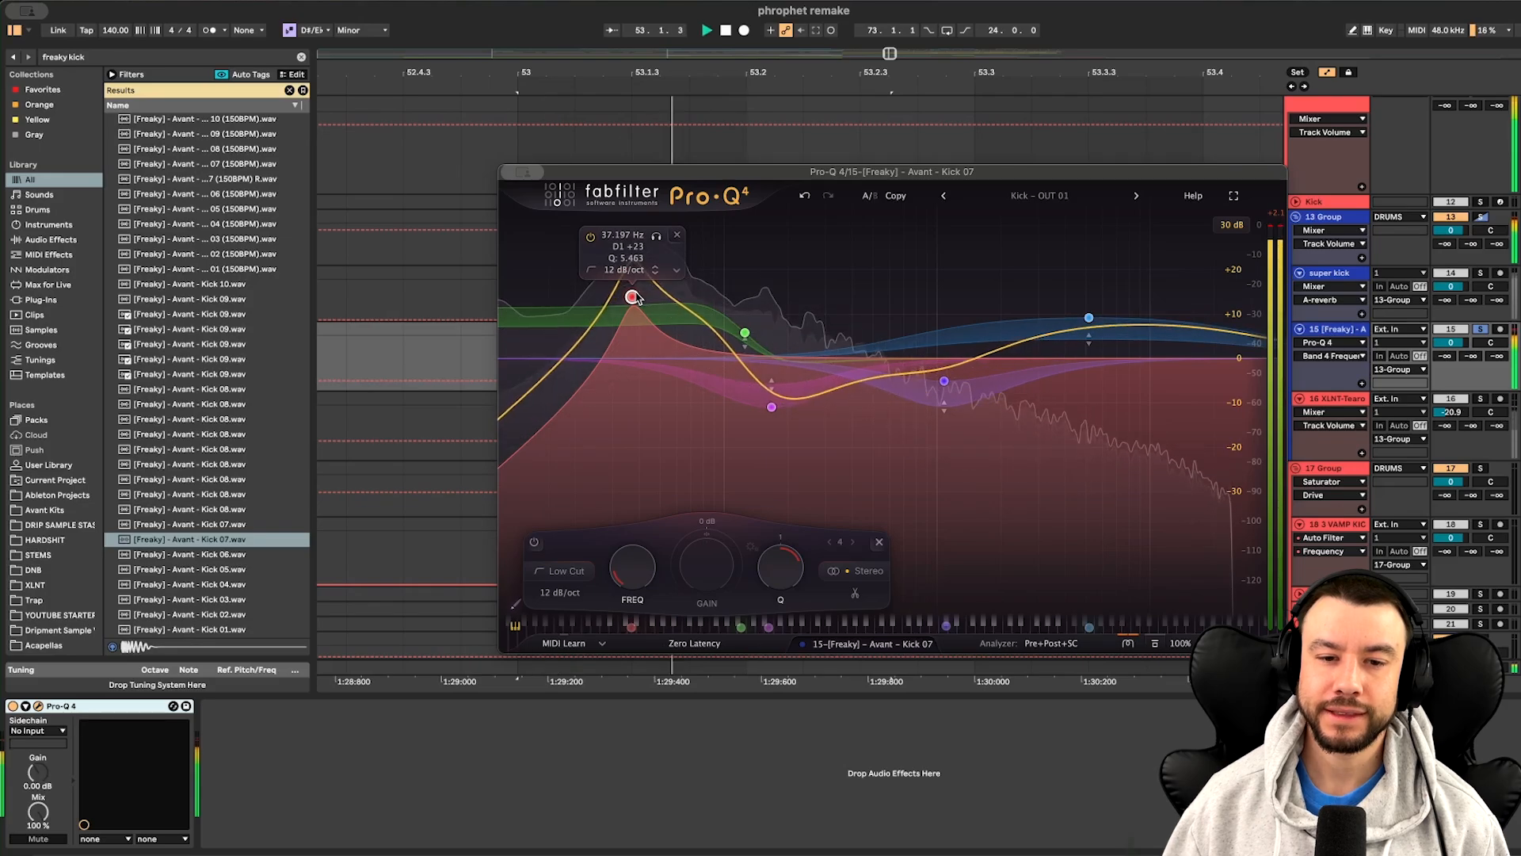
key("space")
Add Utility before Pro-Q 4 on the added kick track with its gain at -5.56 dB and play the kick
key("super+f")
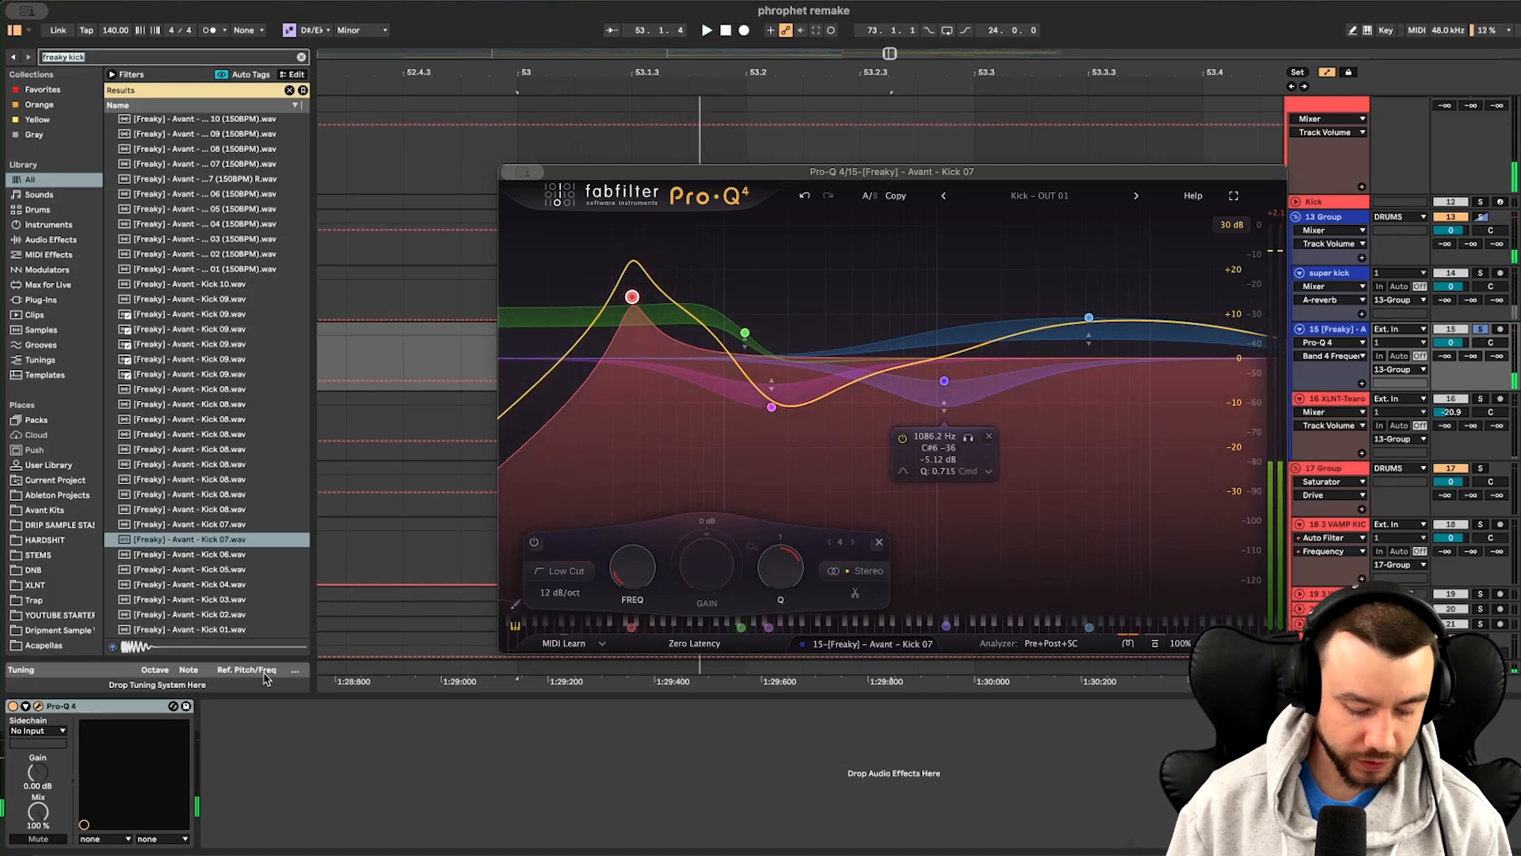
type("util")
left_click_drag(136, 119, 88, 775)
key("space")
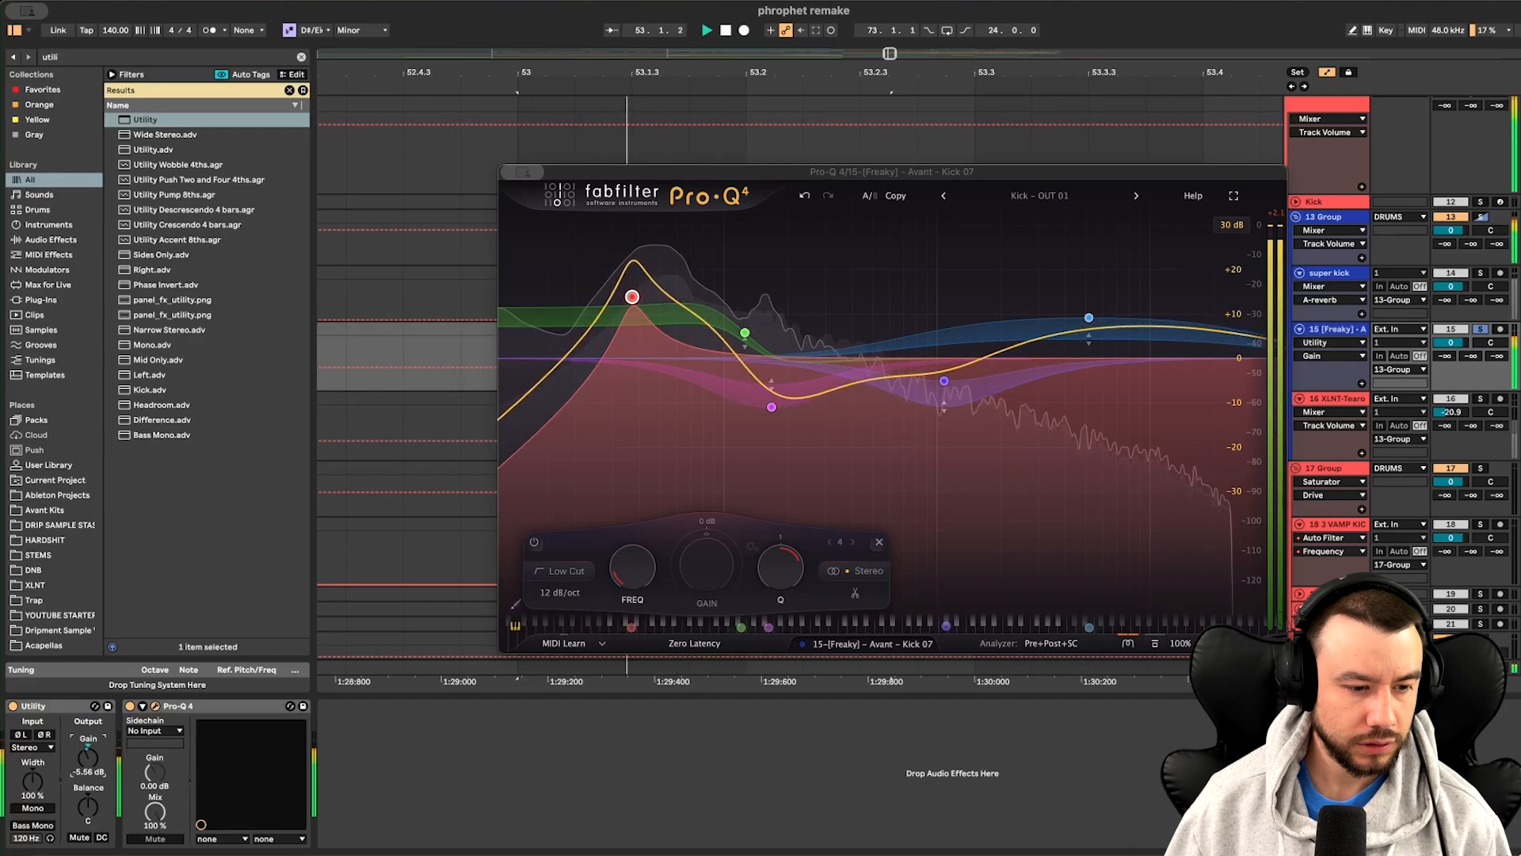
key("space")
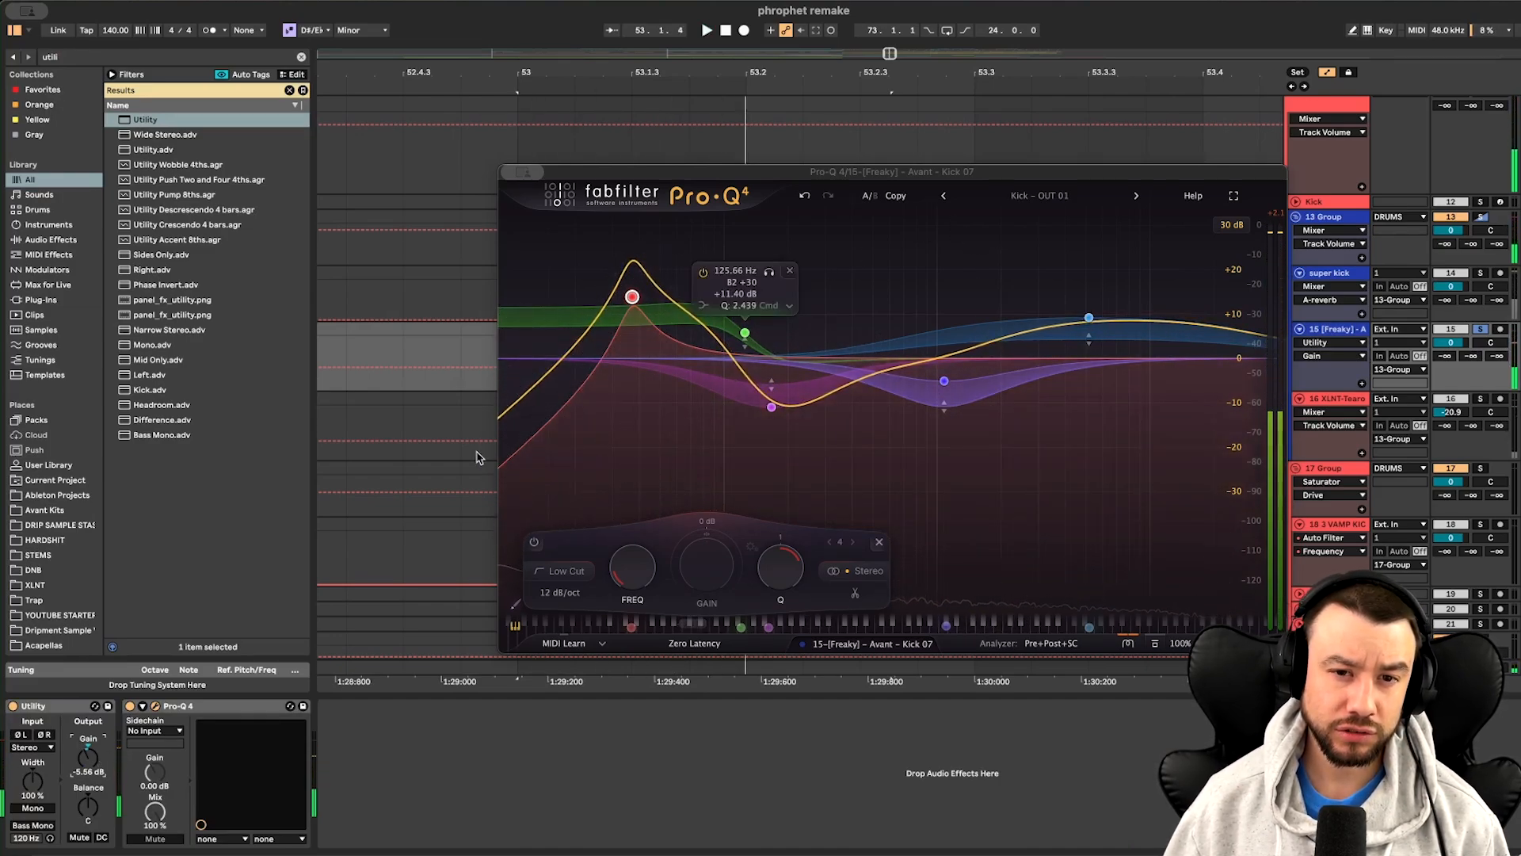
key("space")
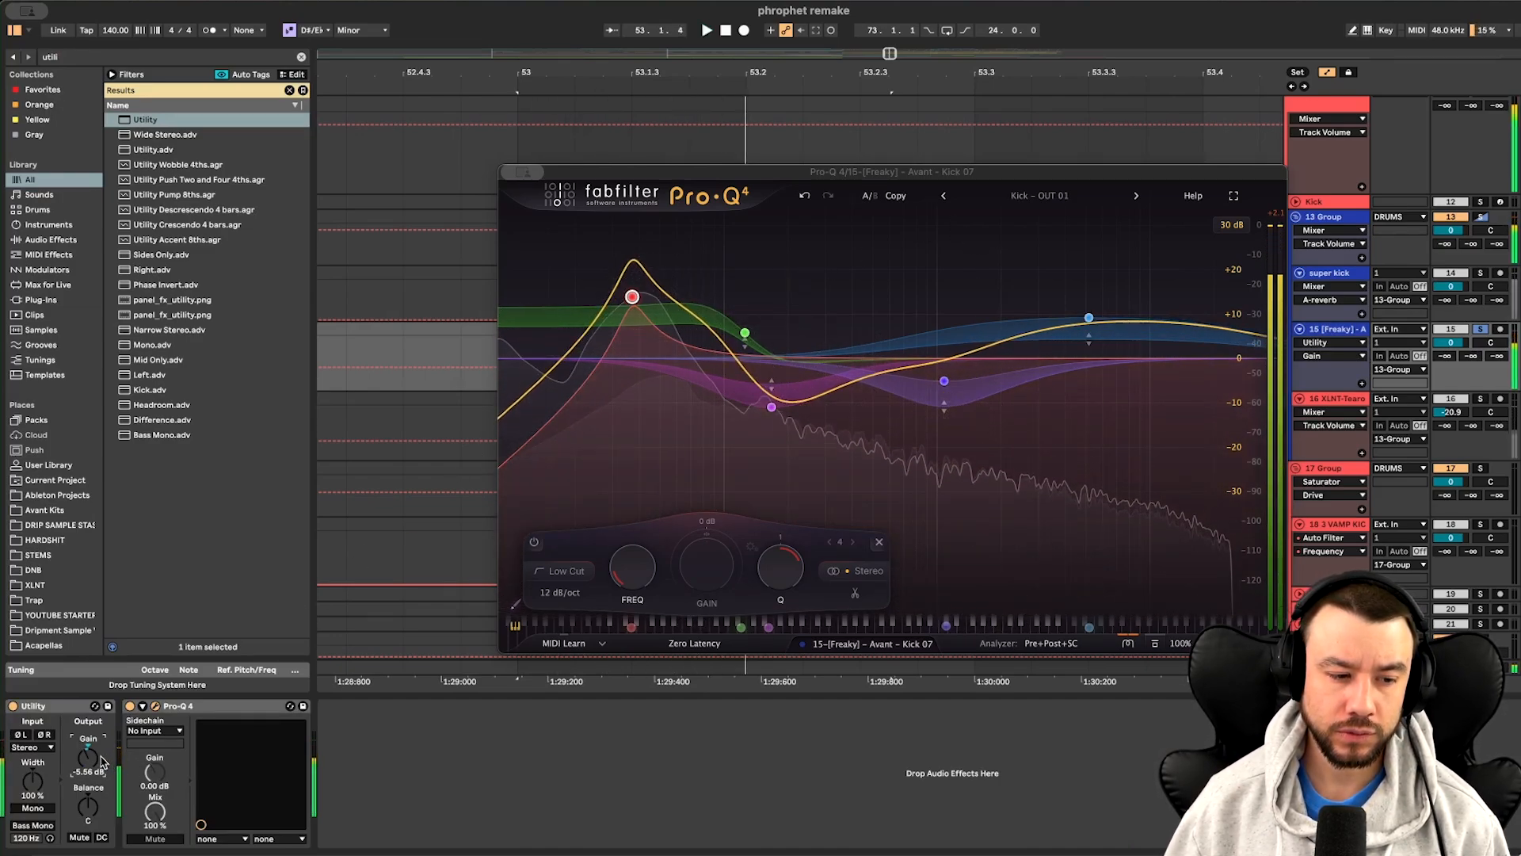
Play the added kick track without solo alongside the other tracks and delete that track
left_click(1480, 329)
key("space")
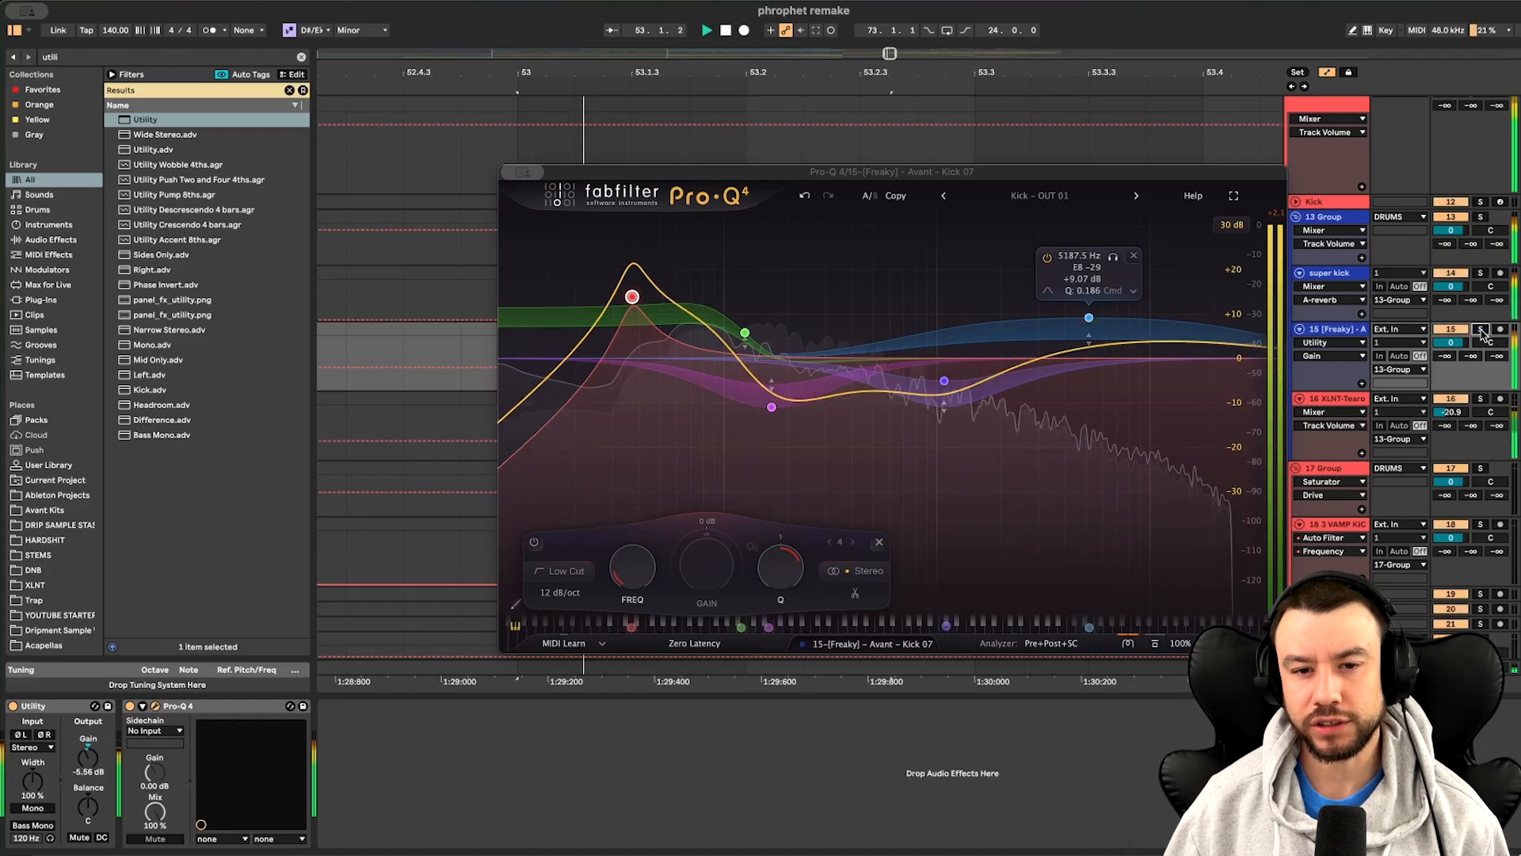
key("space")
key("super+w")
scroll(612, 388, "down", 3)
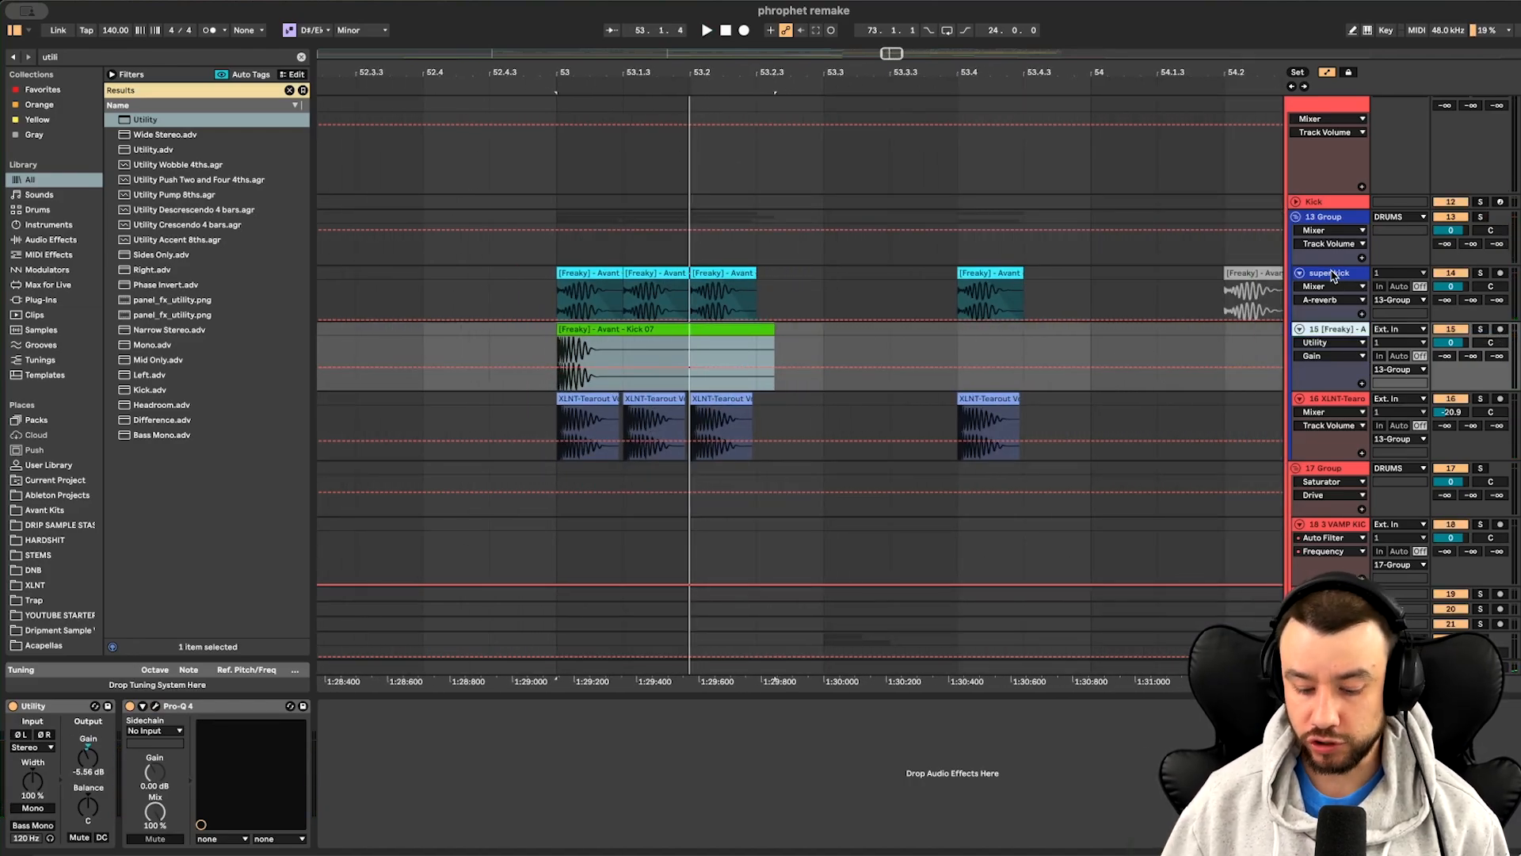
key("Delete")
Solo the XLNT-Tearout kick track again and play it from its first clip at bar 53
left_click(1340, 333)
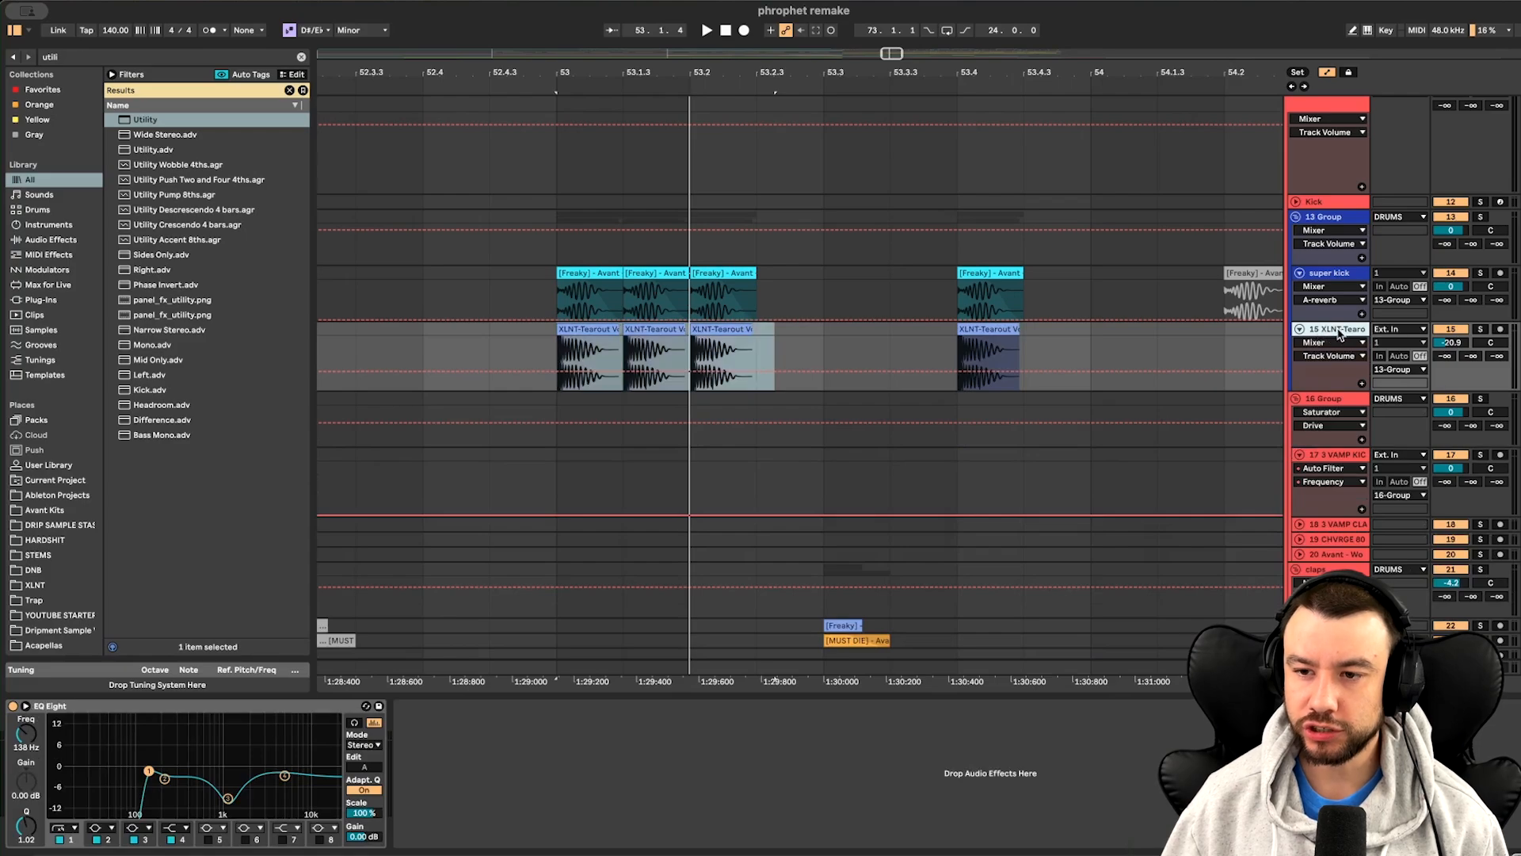
left_click(570, 323)
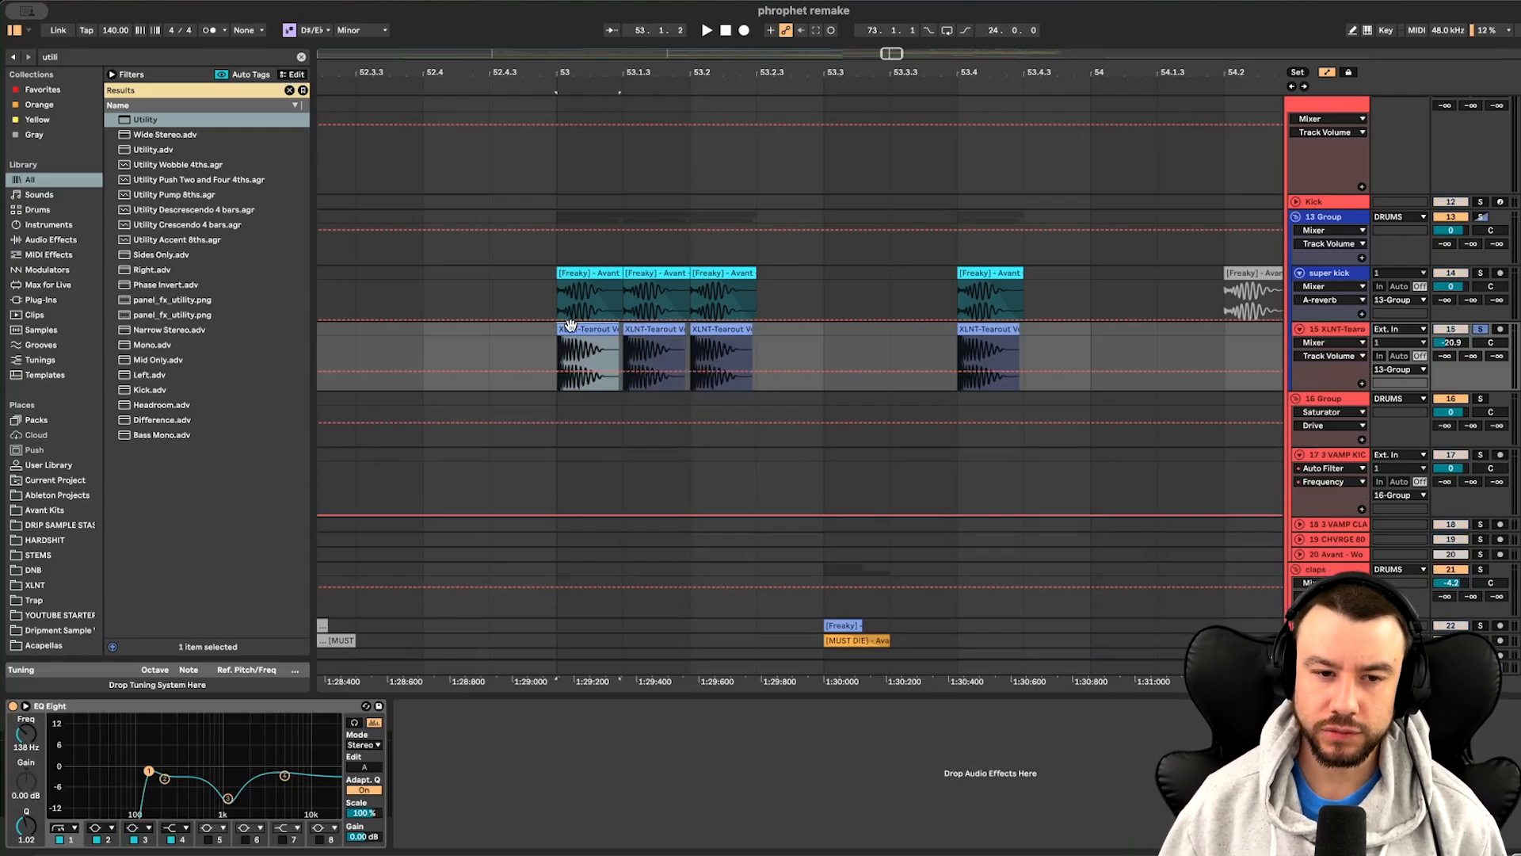
scroll(570, 325, "down", 3)
scroll(570, 325, "down", 3)
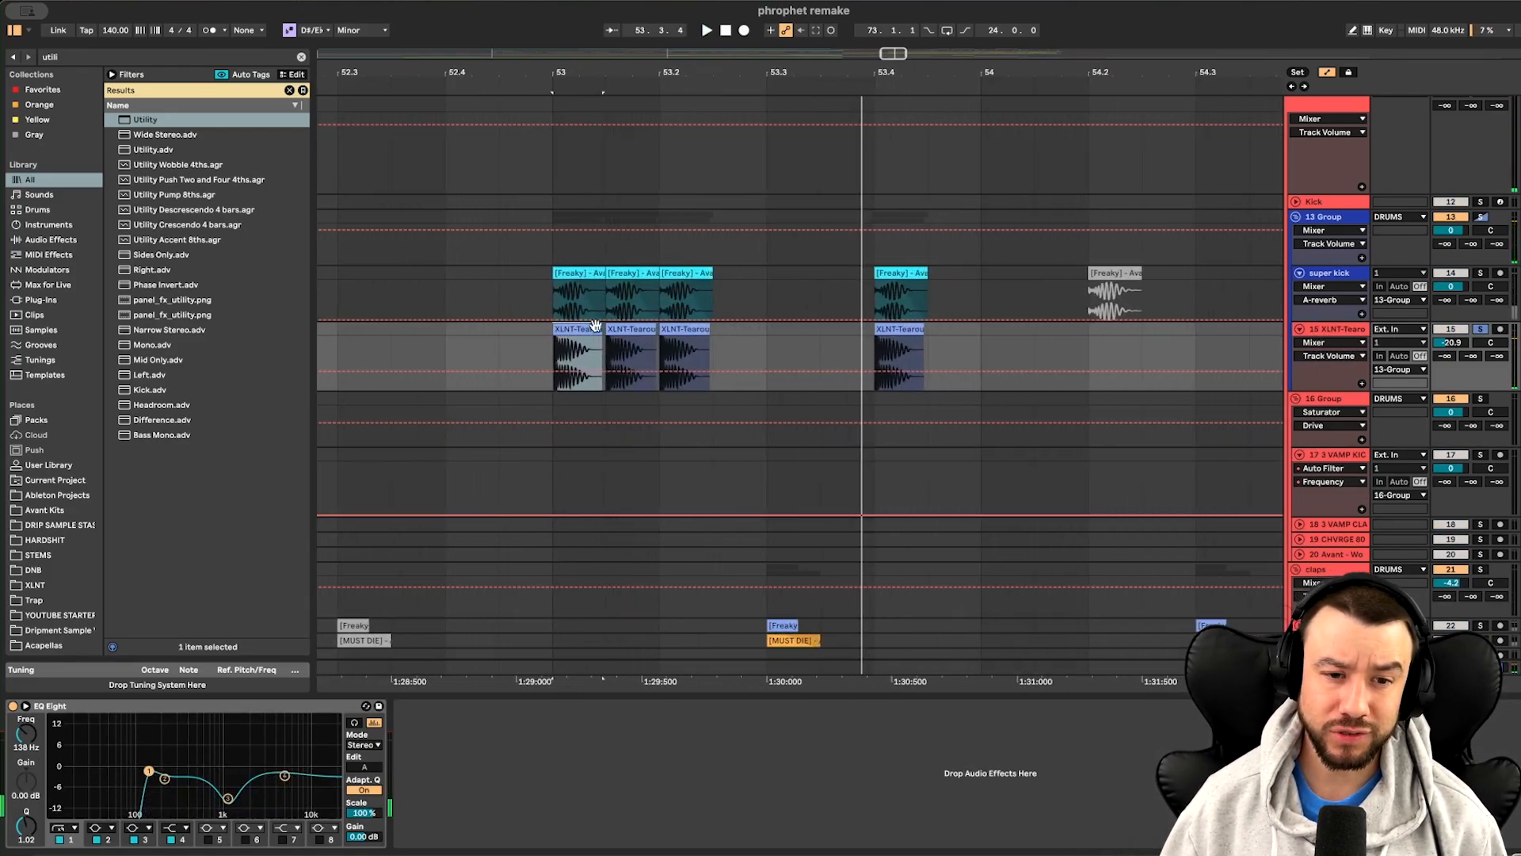
scroll(626, 360, "down", 4)
scroll(626, 363, "down", 2)
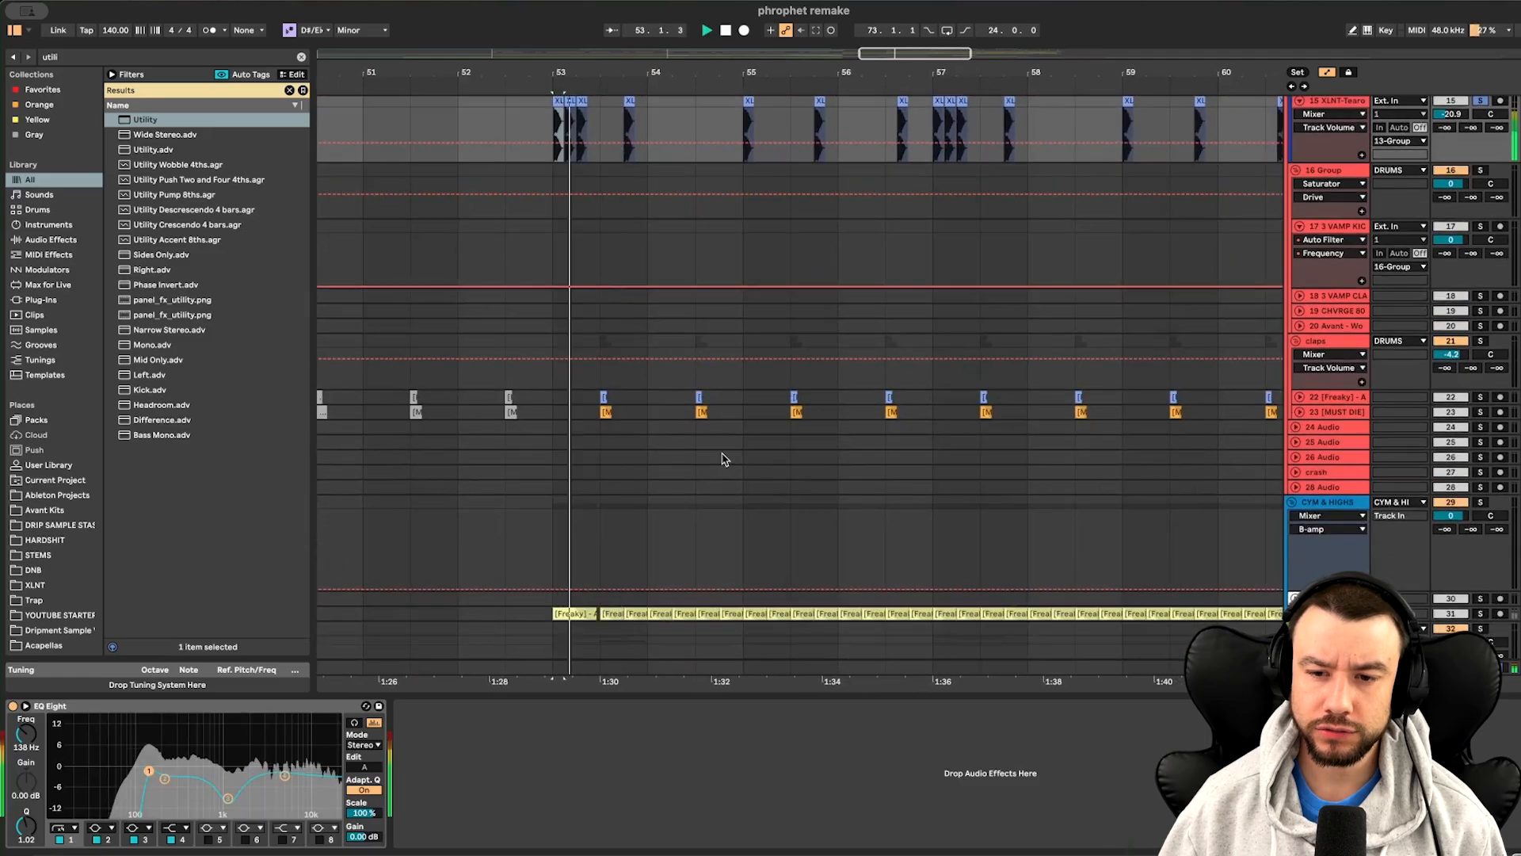
Solo and play the claps group, and unfold its [Freaky] snare and [MUST DIE] clap tracks
scroll(723, 458, "right", 2)
left_click(1481, 343)
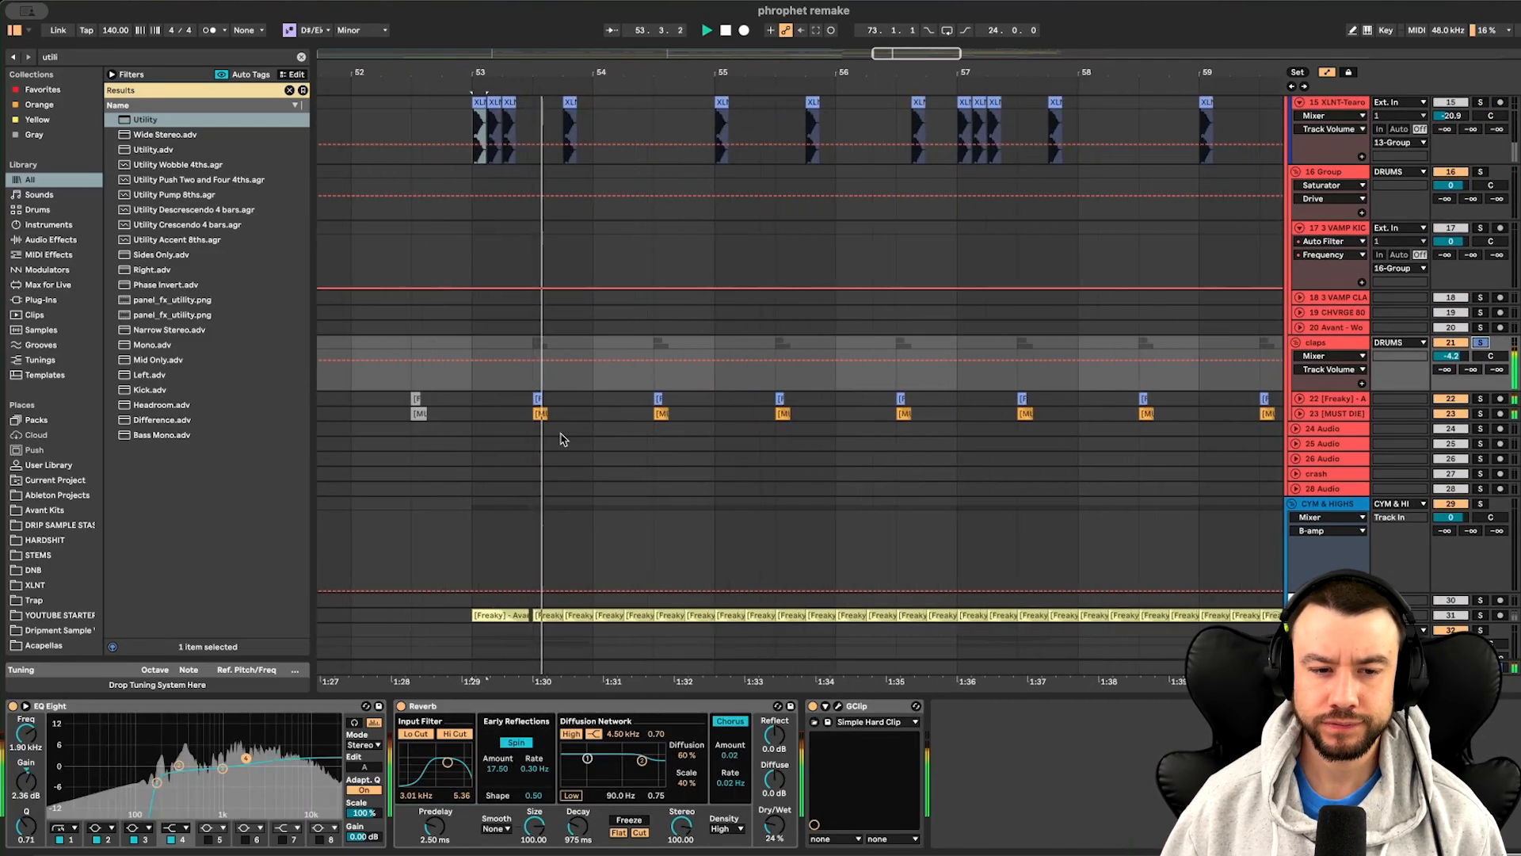
scroll(561, 435, "up", 3)
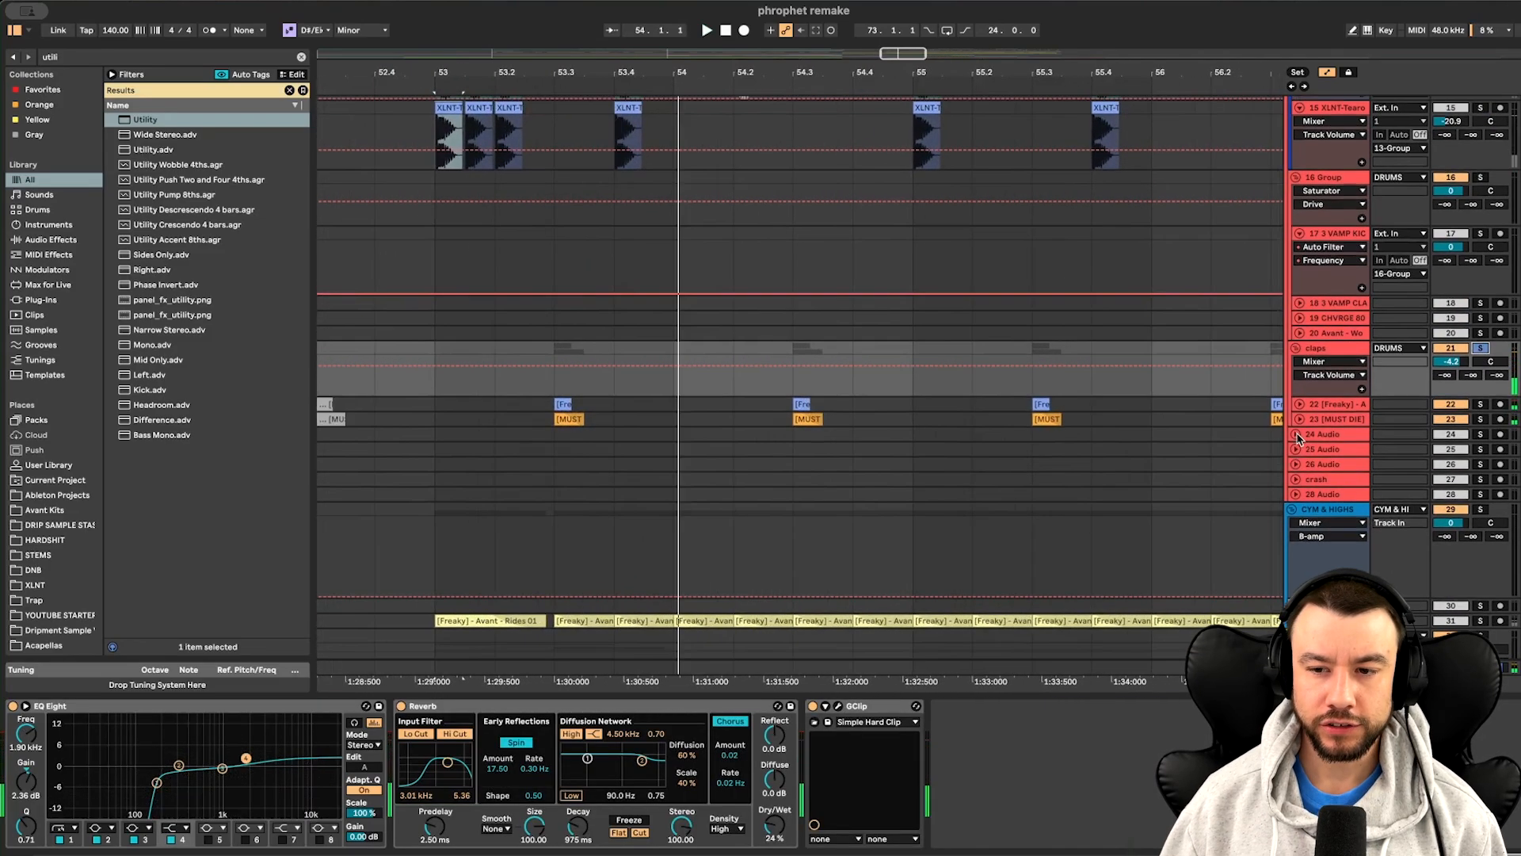
left_click(1299, 420)
left_click(1299, 405)
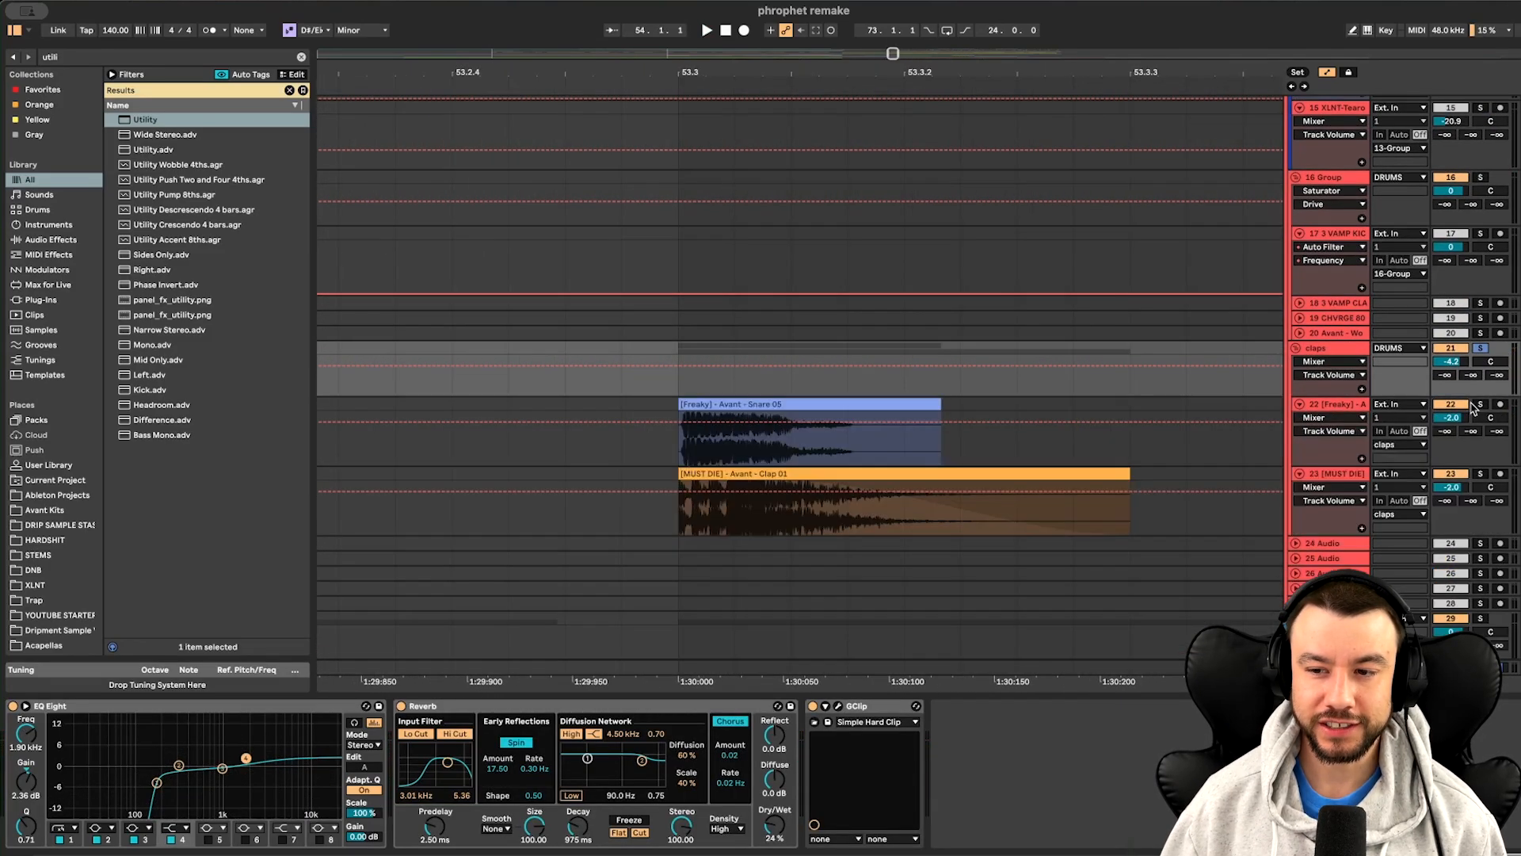
Play the Avant - Snare 05 and Avant - Clap 01 layers one at a time in solo
left_click(1479, 405)
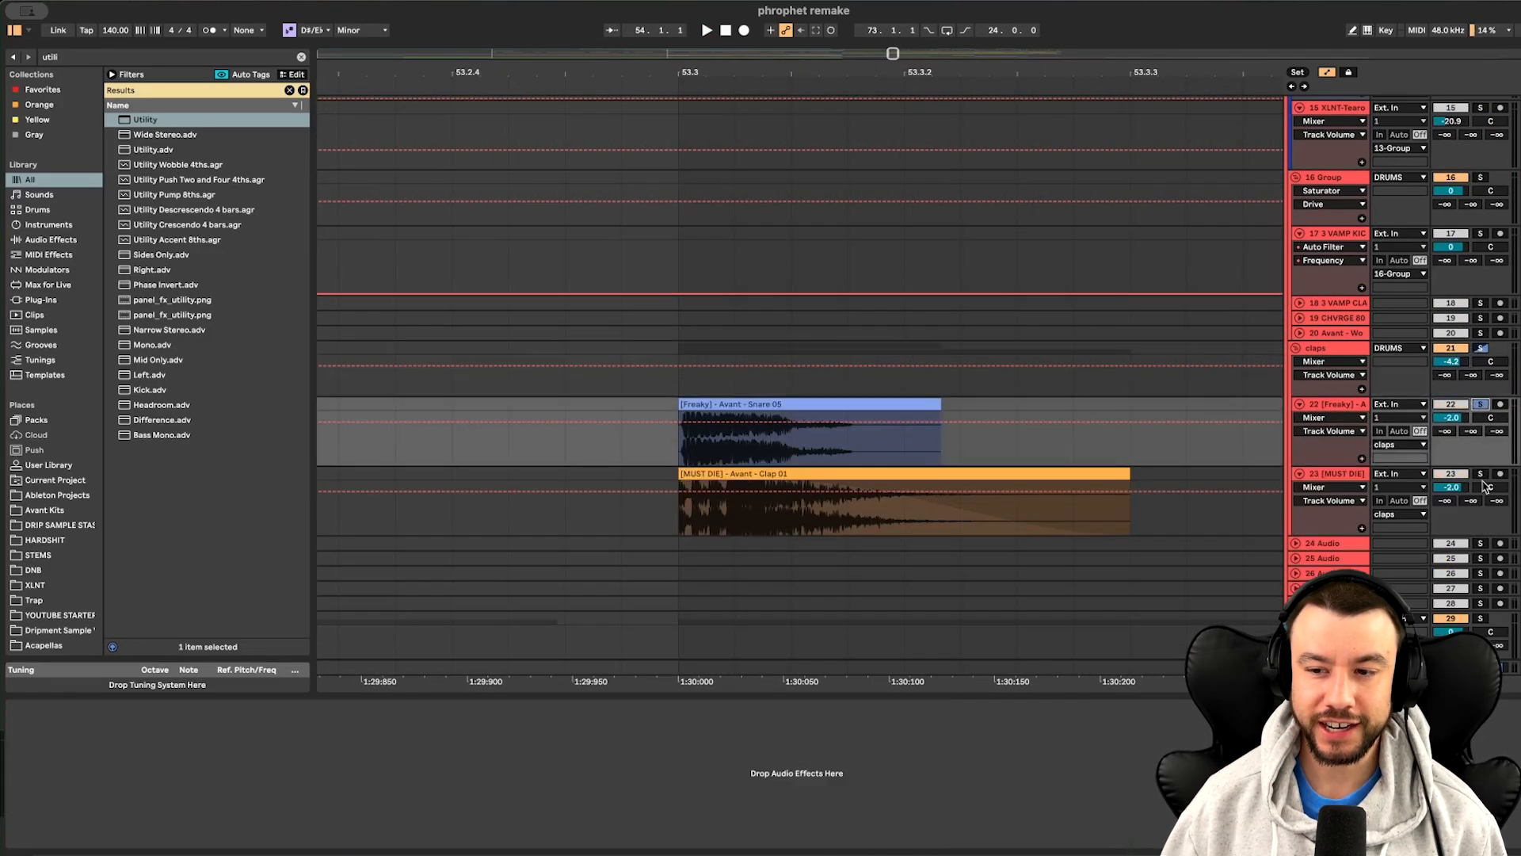
key("space")
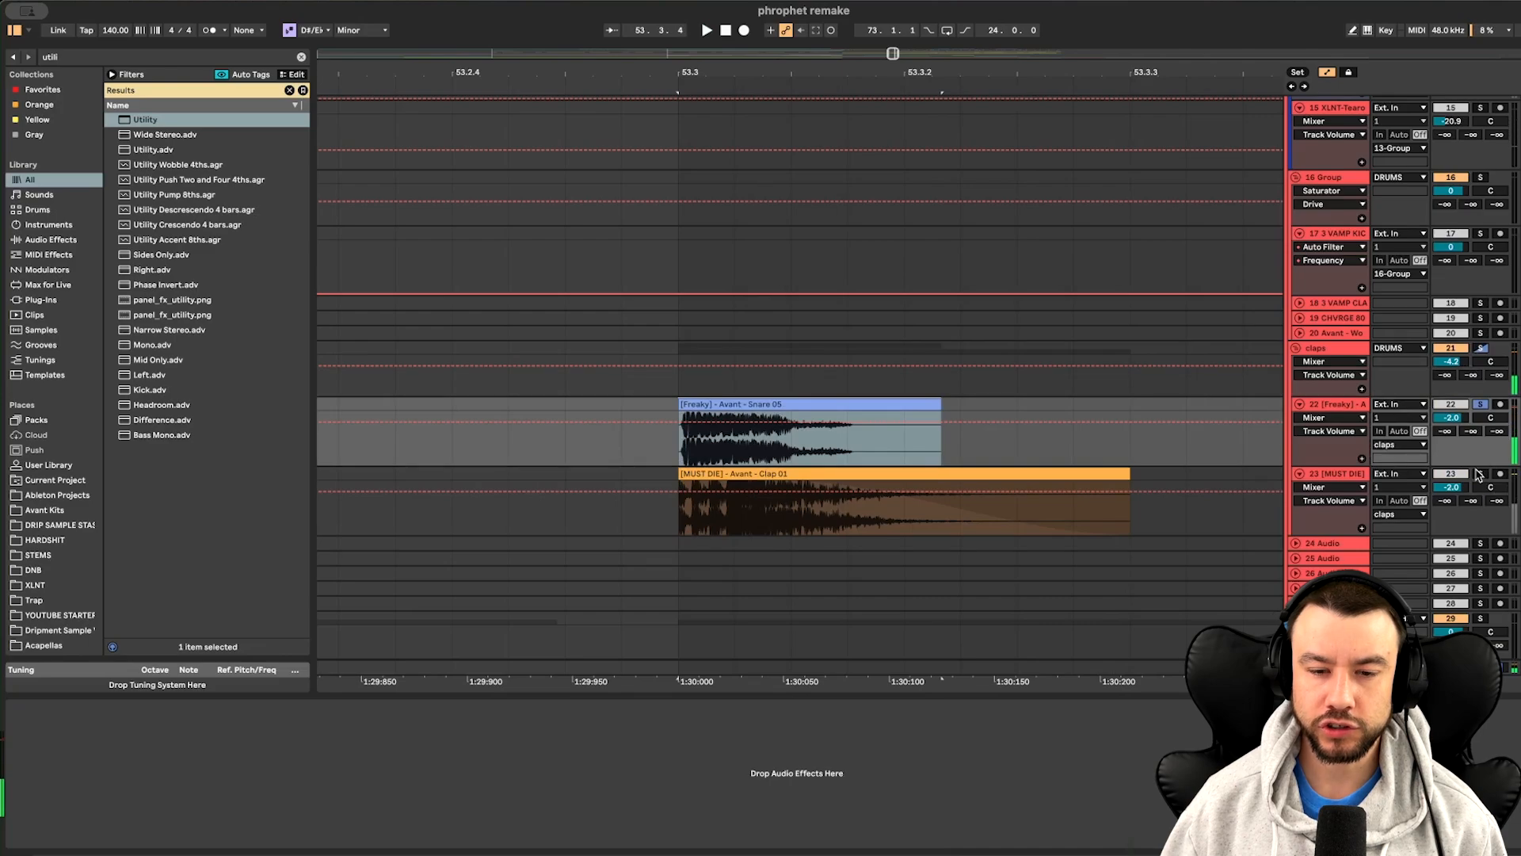
left_click(1479, 473)
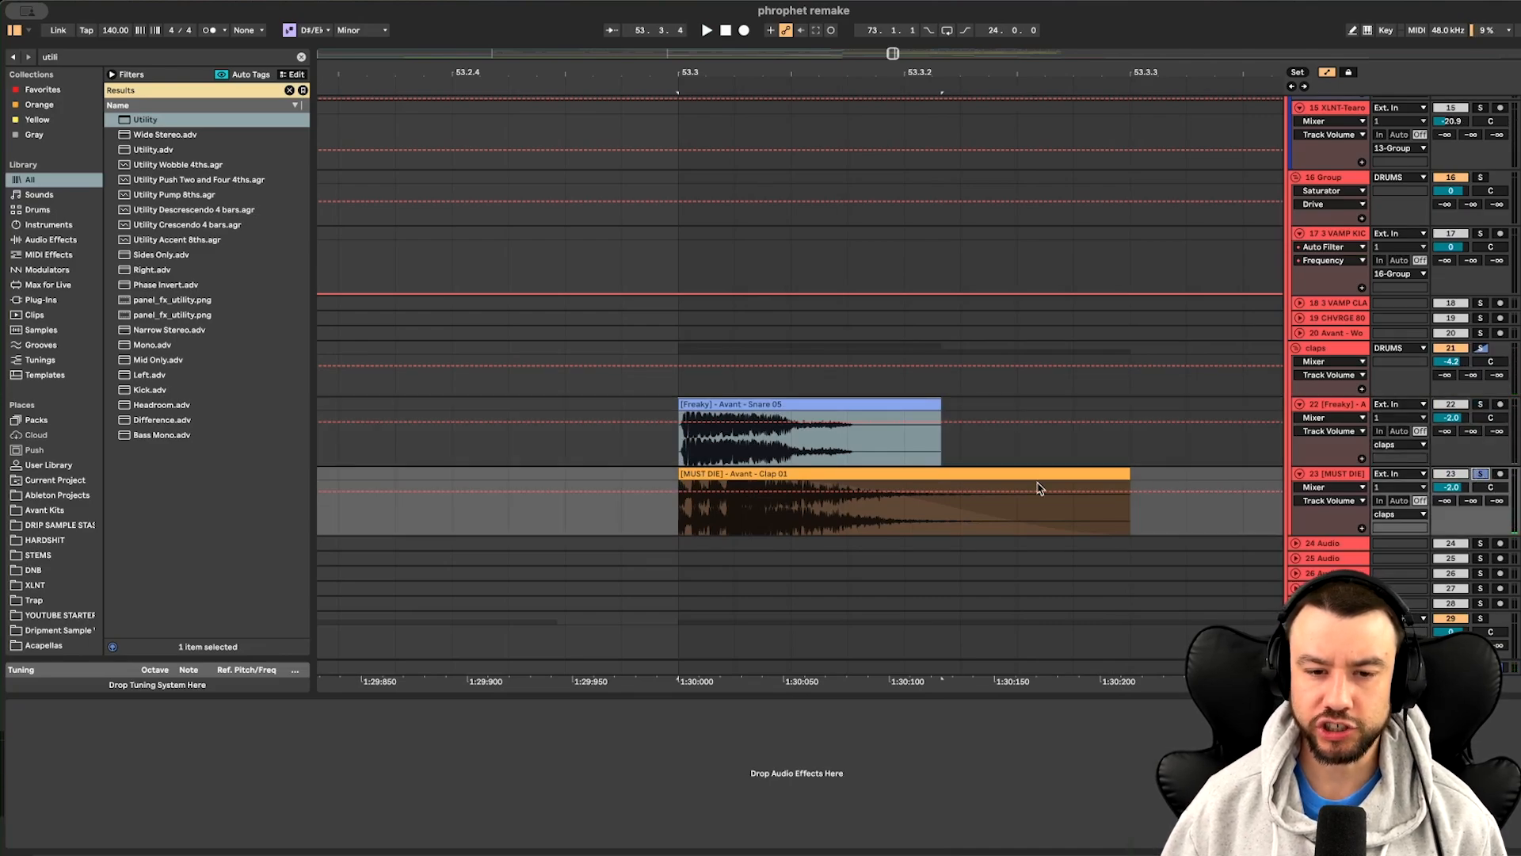
scroll(919, 436, "down", 5)
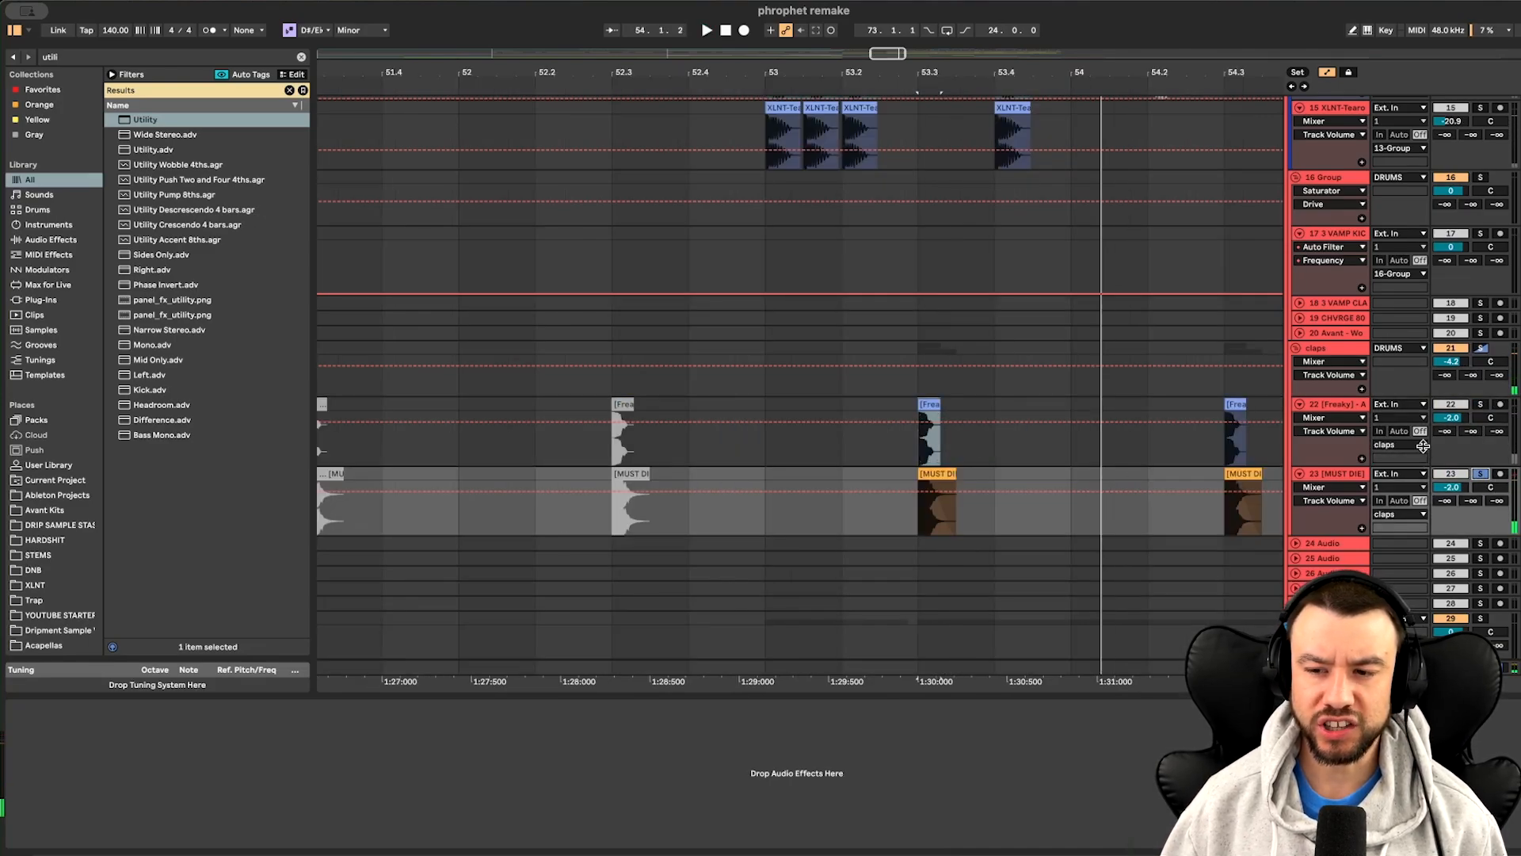
Play the full mix from bar 53 without solo and look over the kick and clap arrangement
left_click(773, 320)
key("space")
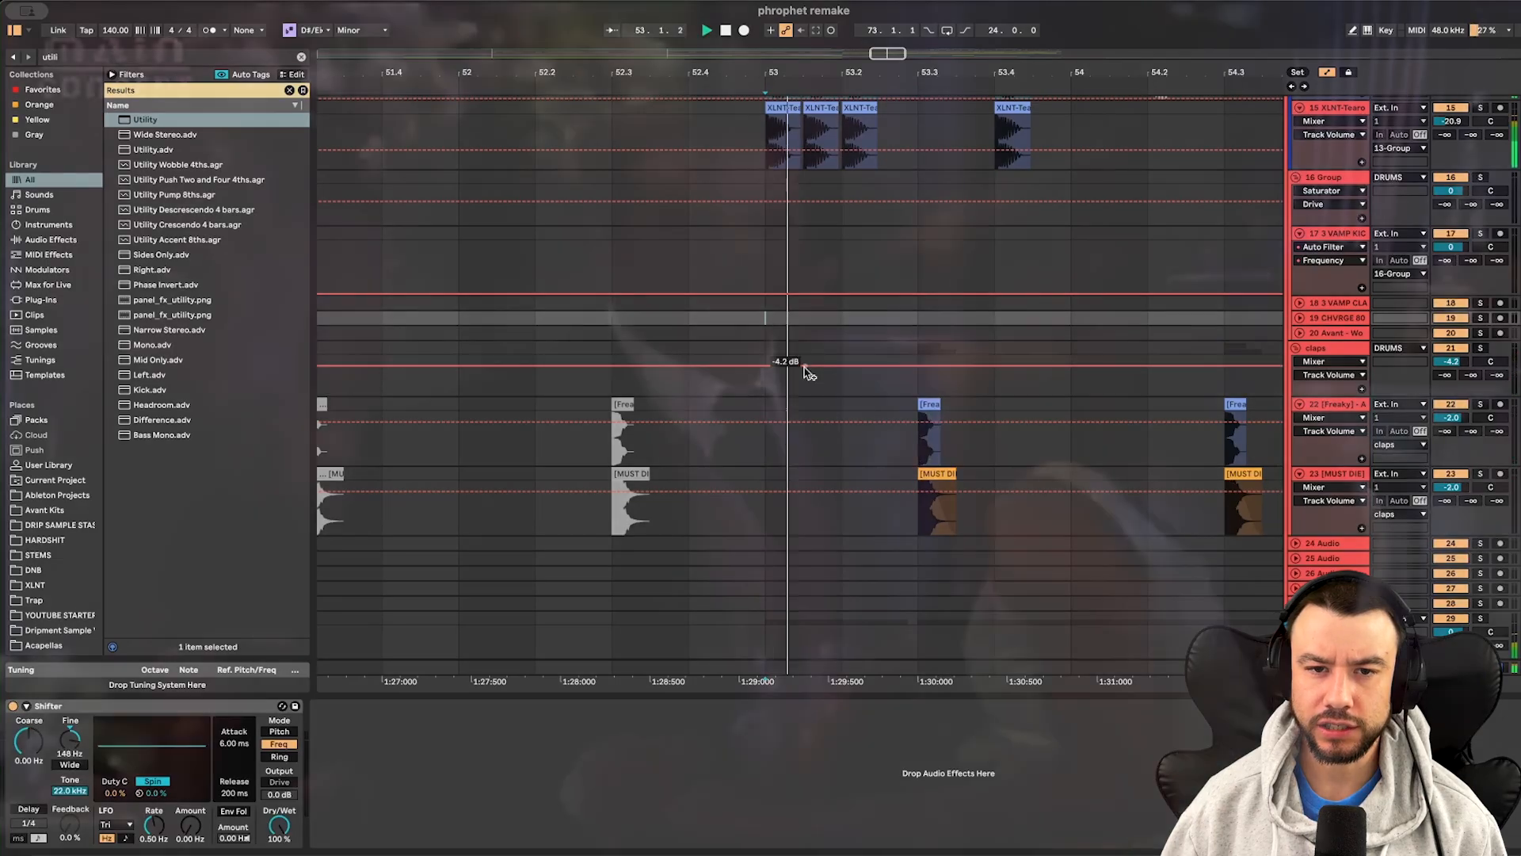
scroll(800, 371, "up", 3)
scroll(805, 373, "down", 4)
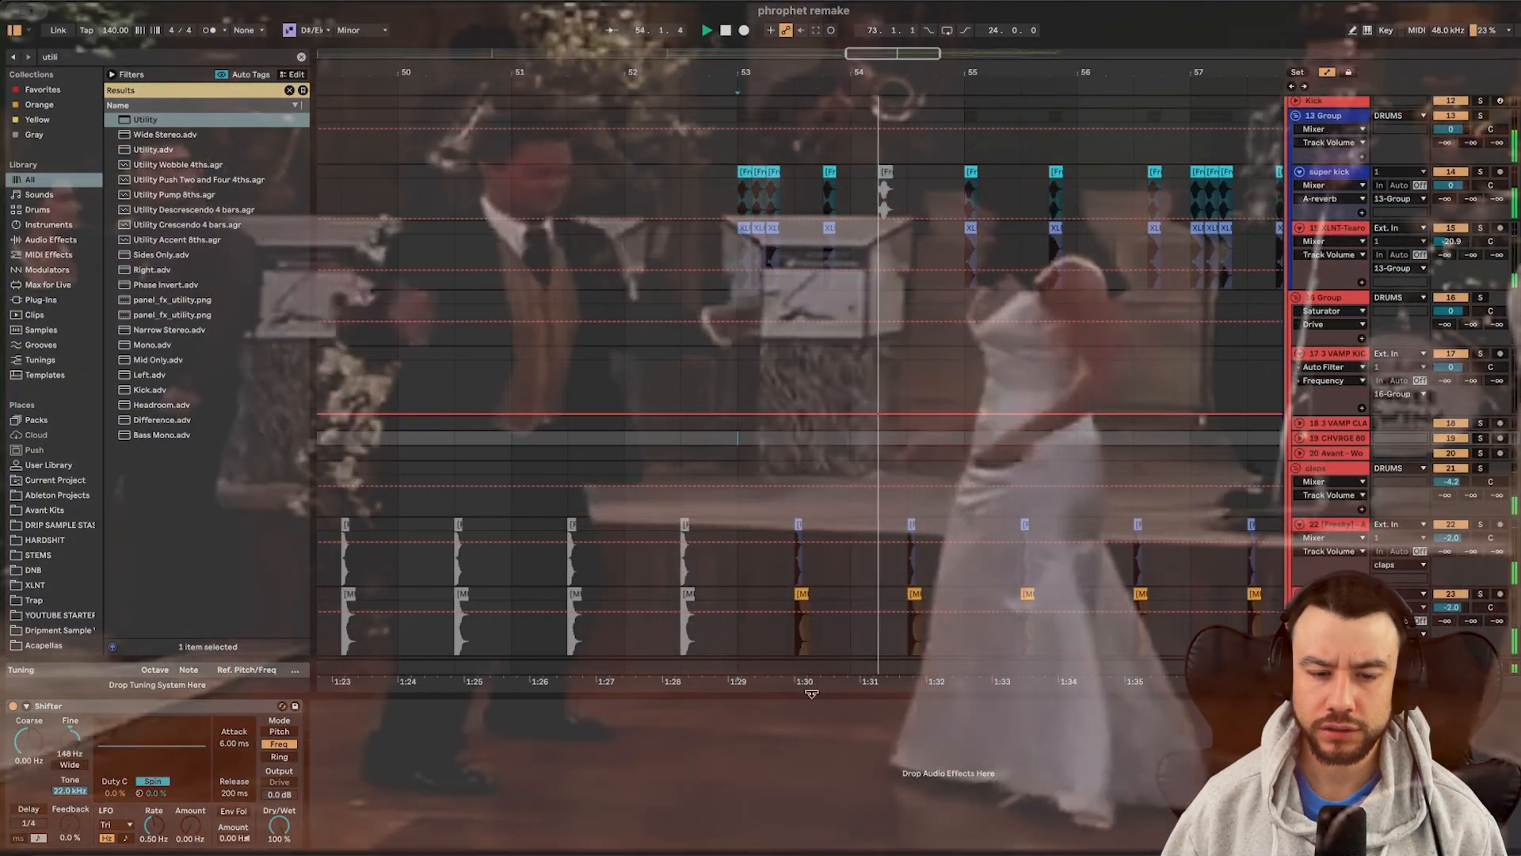
key("super+alt+l")
scroll(816, 697, "up", 2)
scroll(816, 698, "right", 3)
scroll(815, 698, "down", 4)
scroll(816, 697, "right", 2)
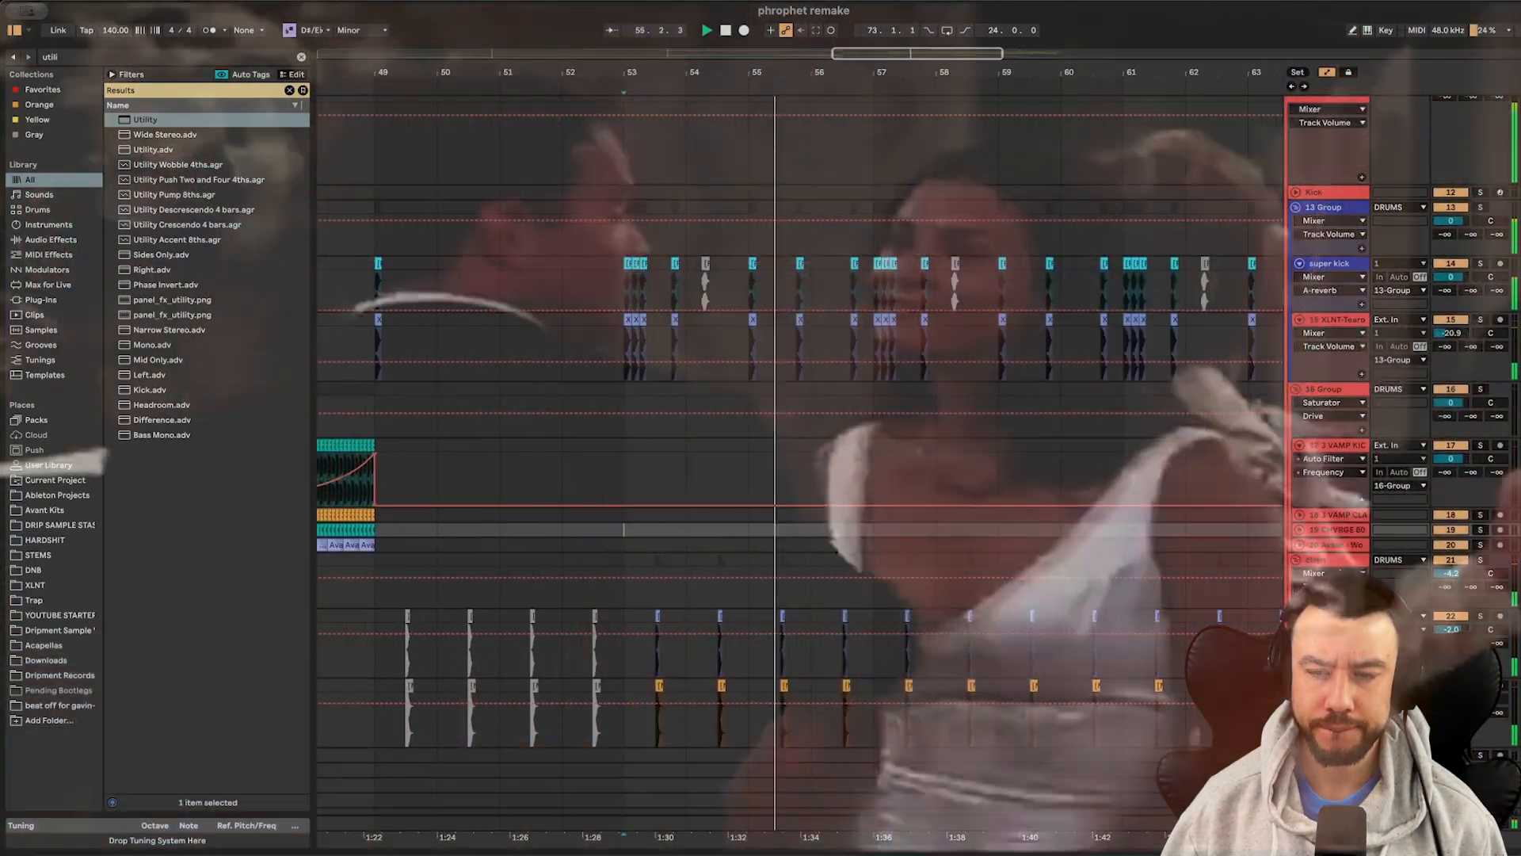
Show the claps group's device chain and examine its EQ Eight, Reverb decay and GClip settings
double_click(1325, 562)
scroll(1069, 575, "down", 1)
scroll(1069, 575, "down", 3)
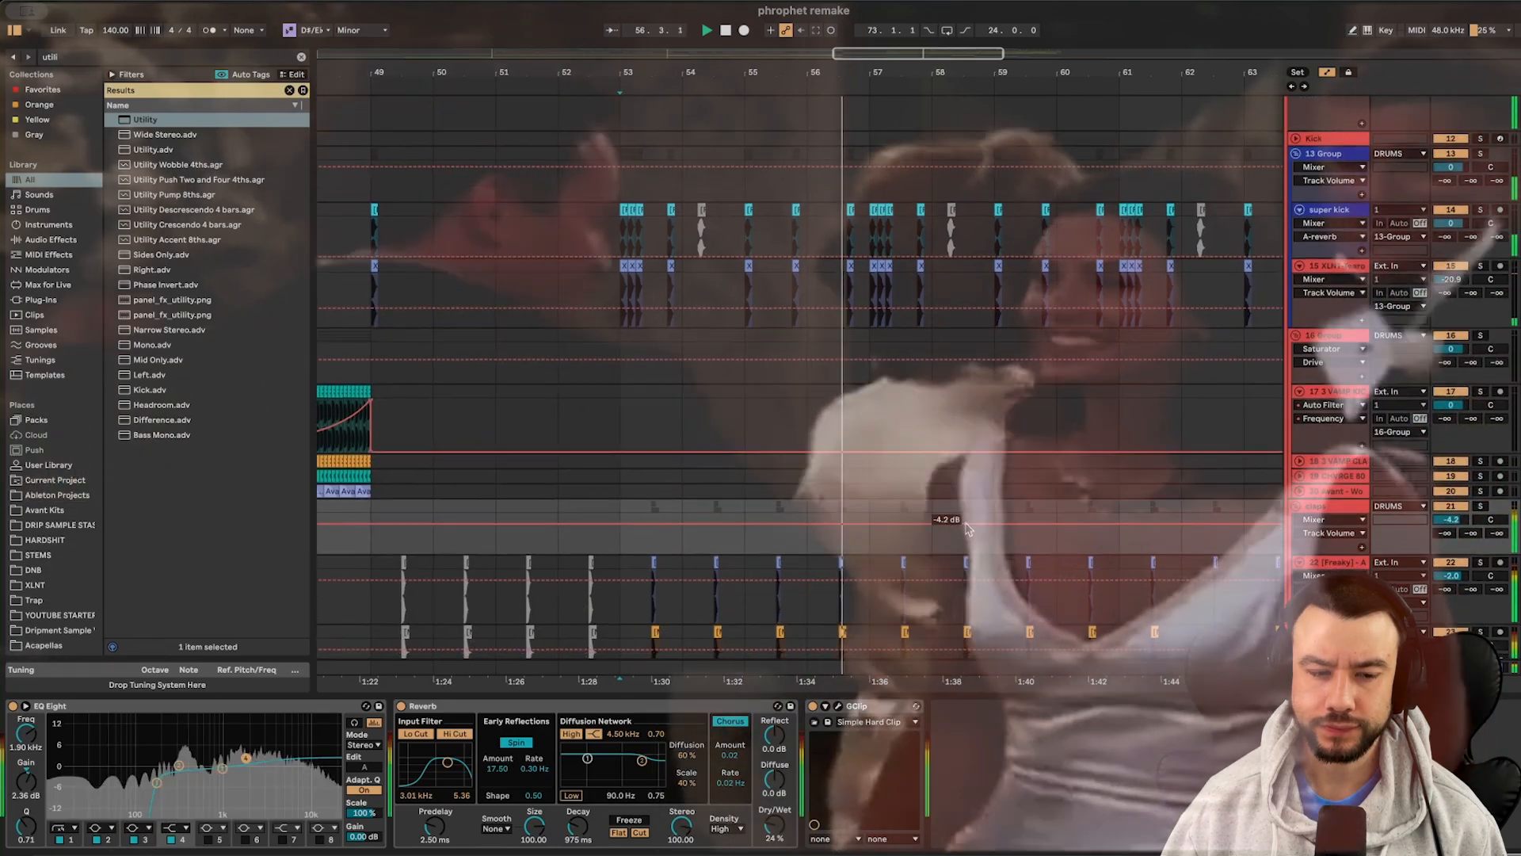
scroll(1069, 575, "right", 2)
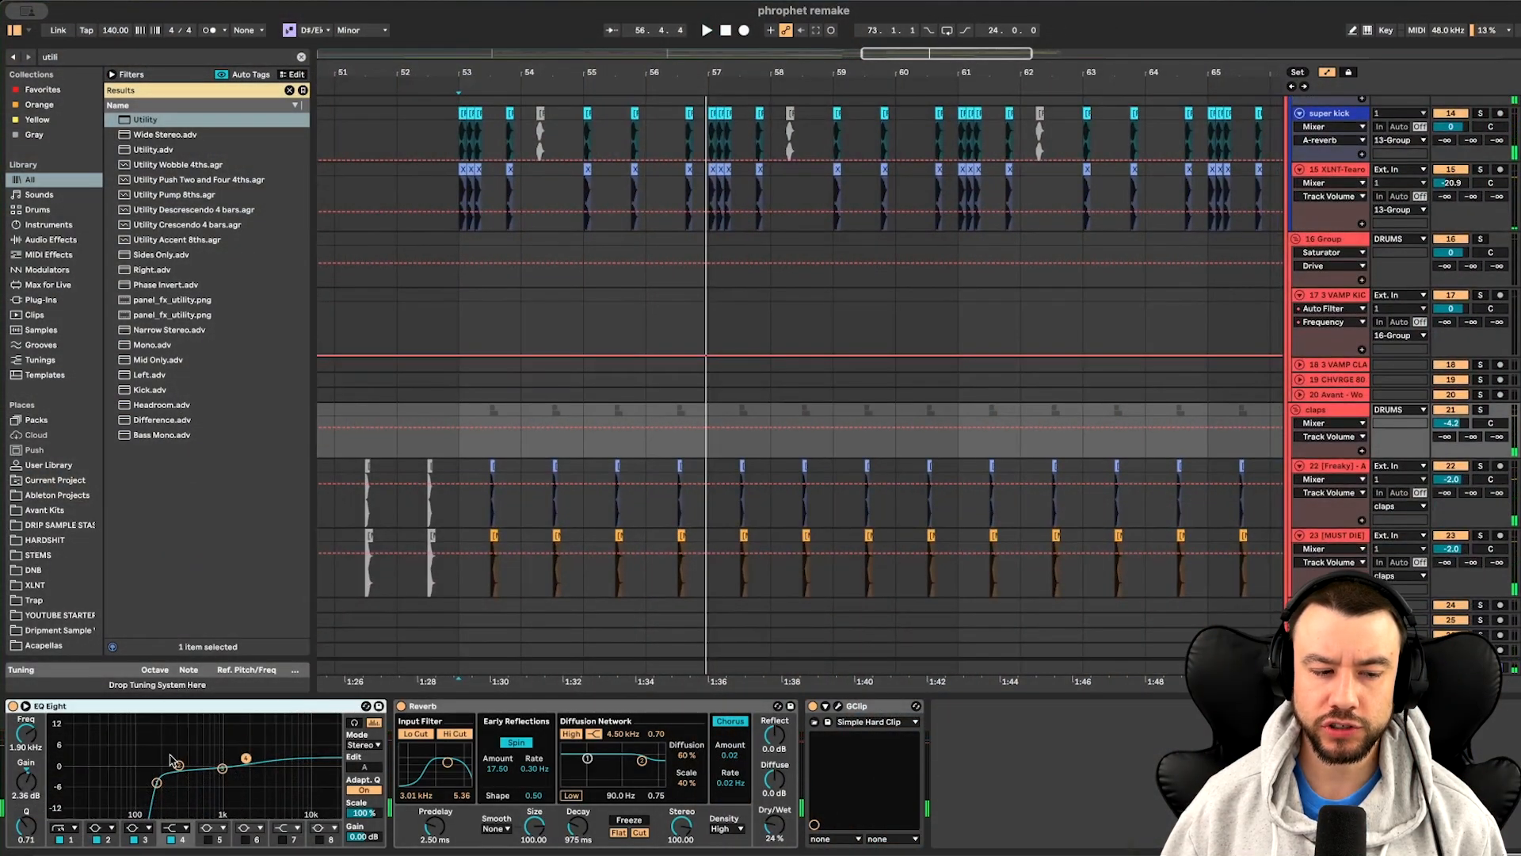
left_click(451, 711)
left_click(569, 829)
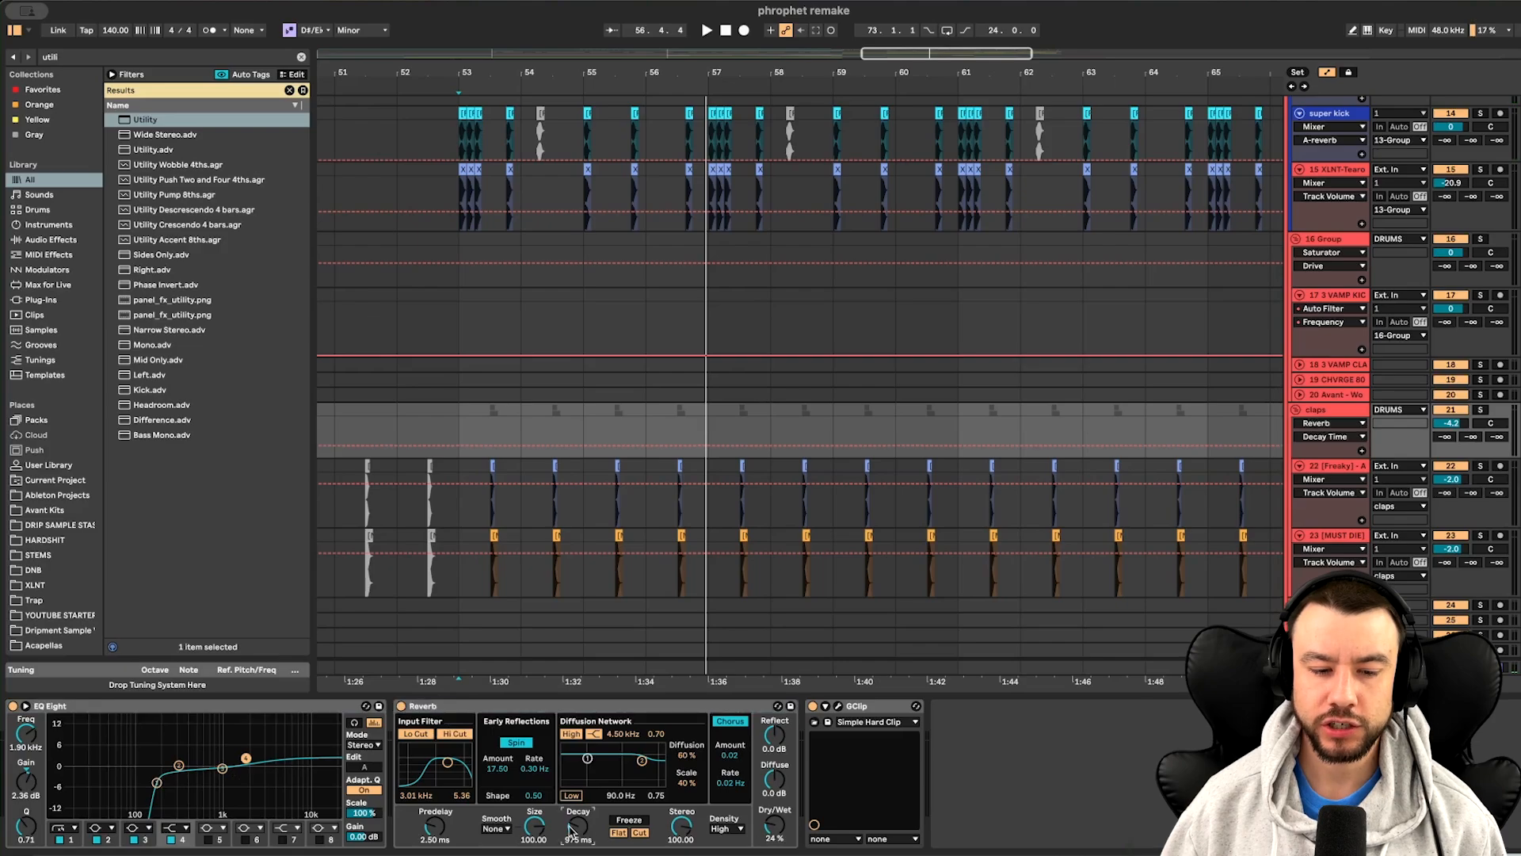
left_click(837, 706)
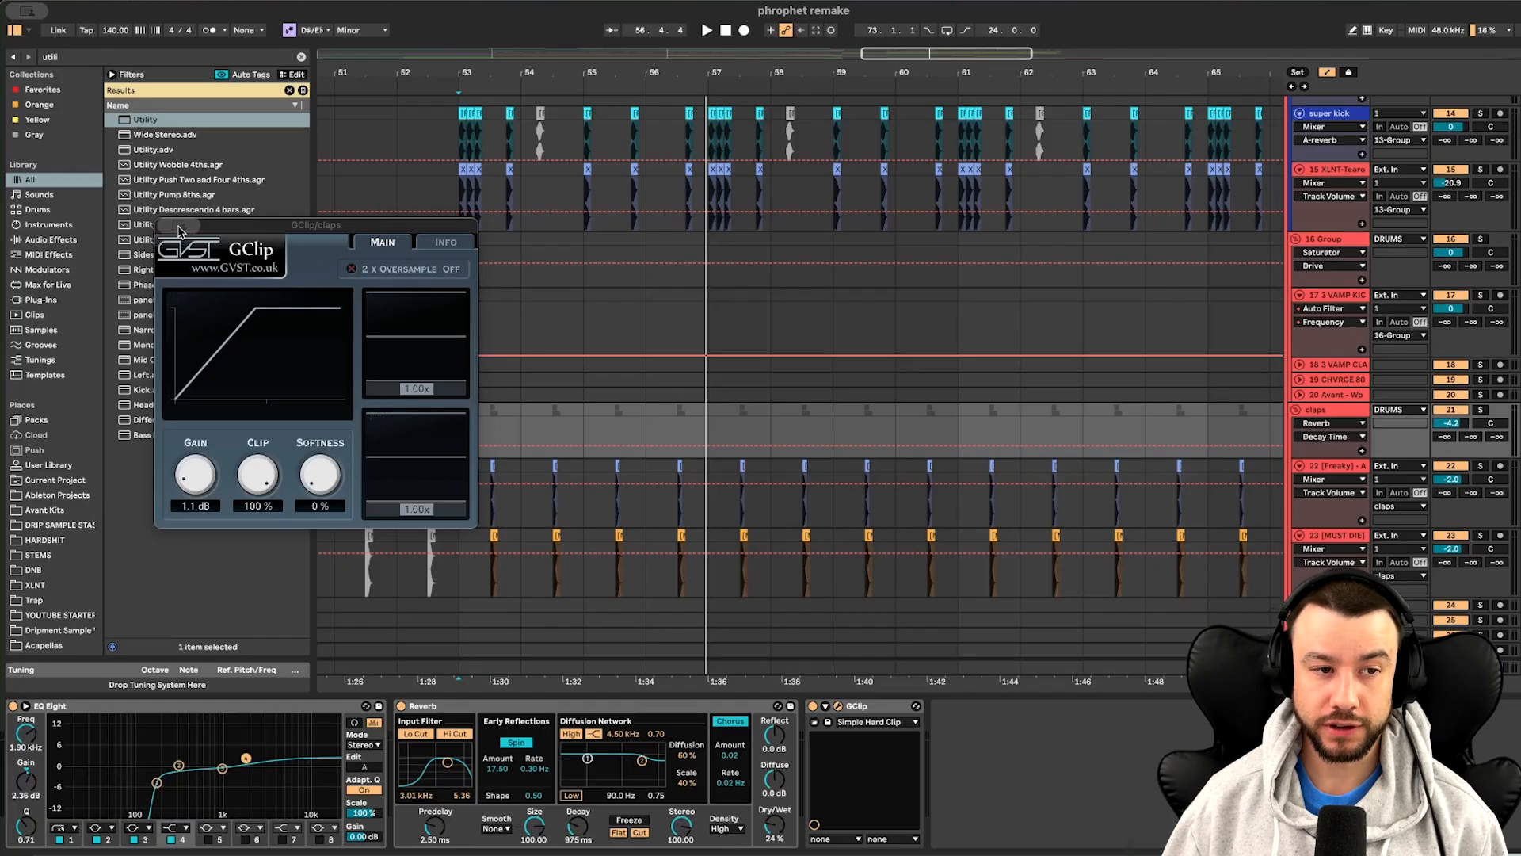
left_click(177, 228)
Play the drop, hide the automation lanes, and loop bars 53 to 57 across the kick and clap tracks
key("space")
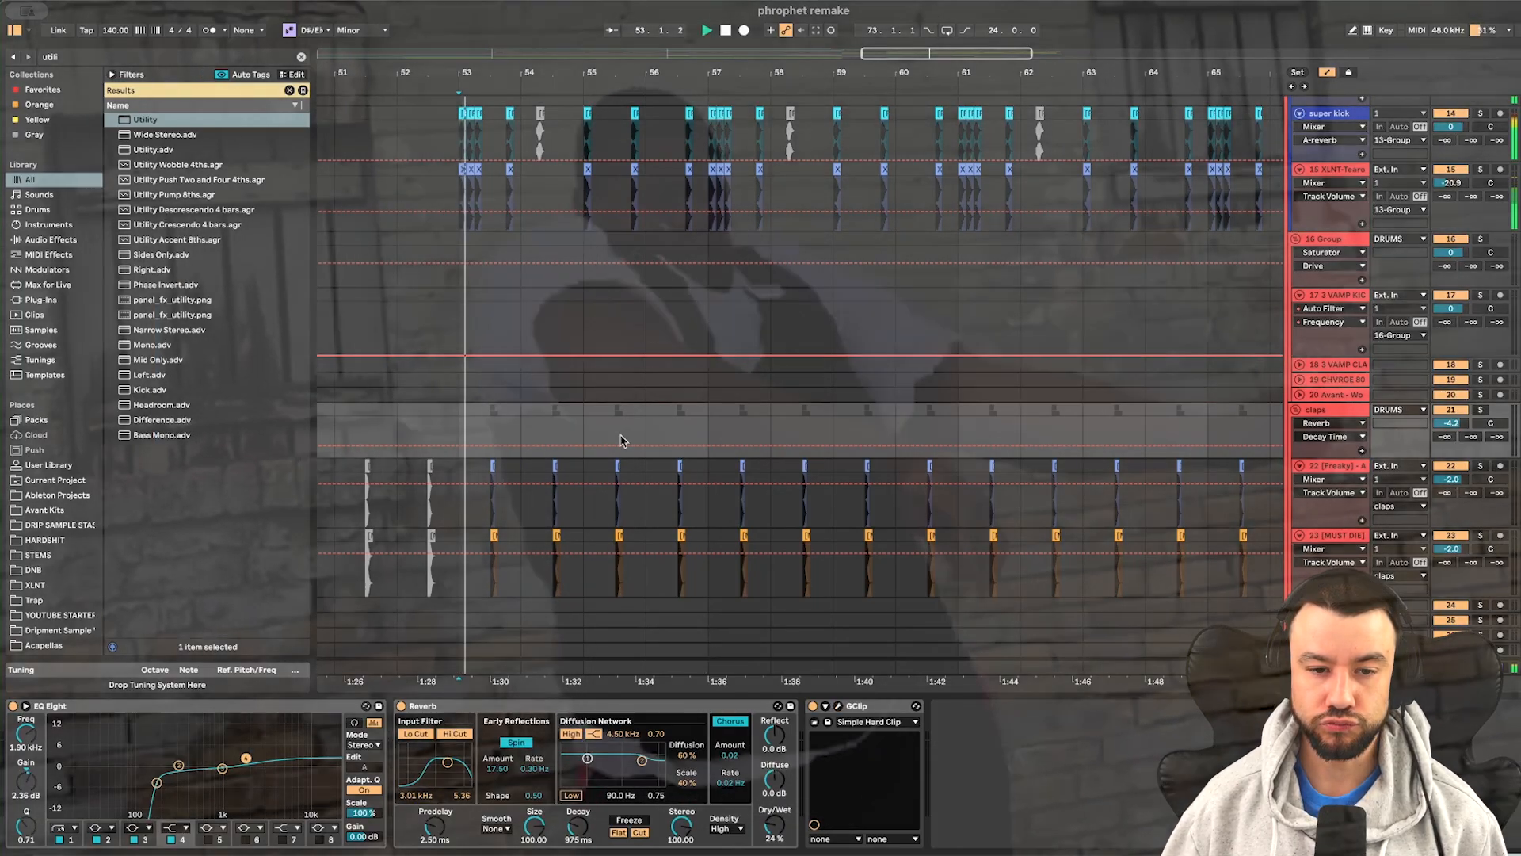
scroll(553, 387, "up", 4)
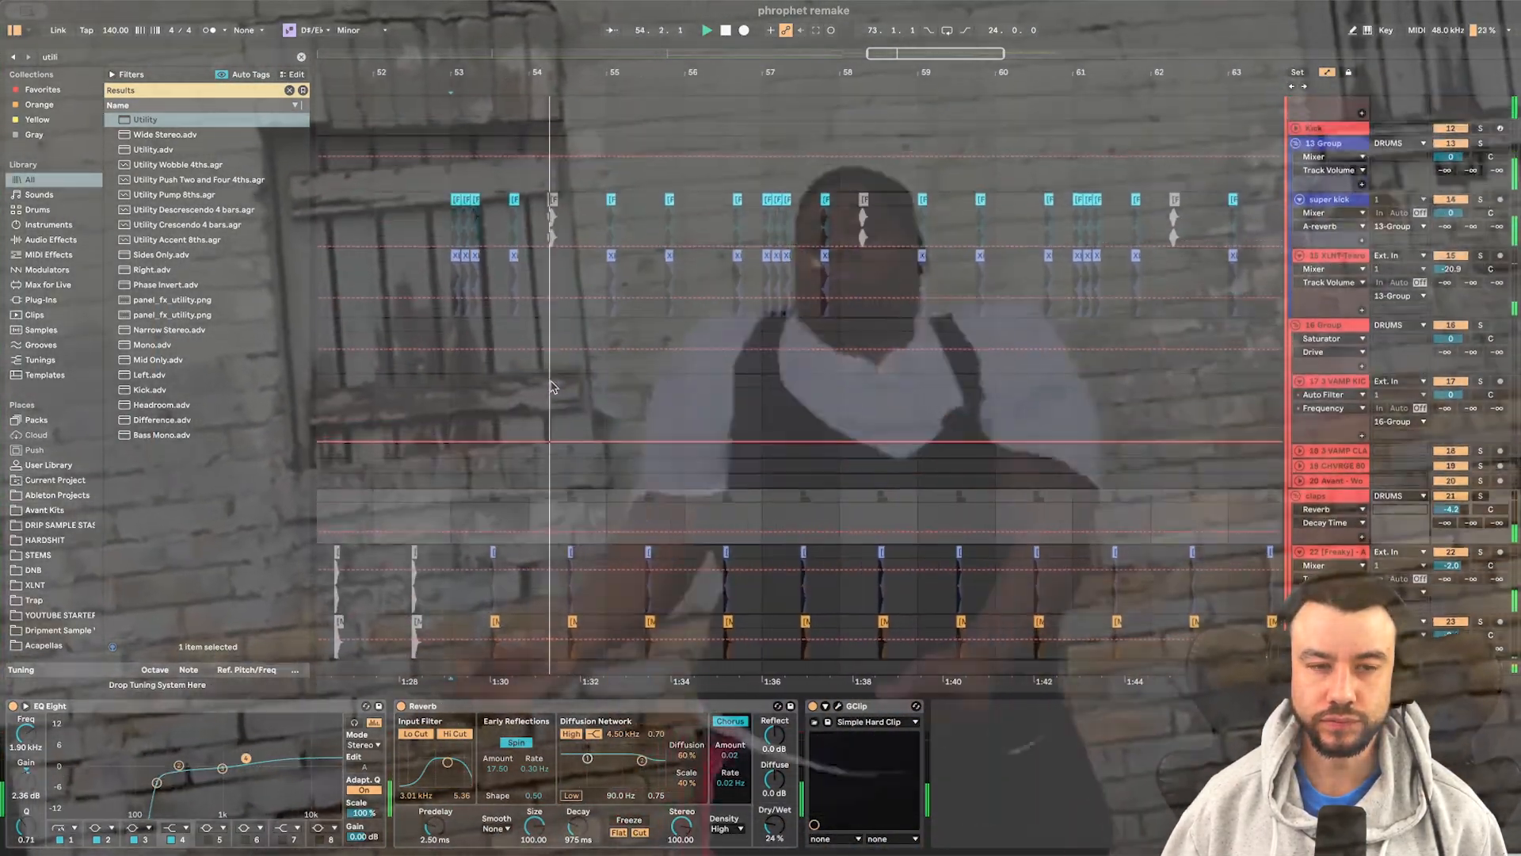
scroll(557, 385, "down", 3)
left_click(1327, 72)
scroll(710, 400, "down", 4)
left_click_drag(475, 163, 691, 564)
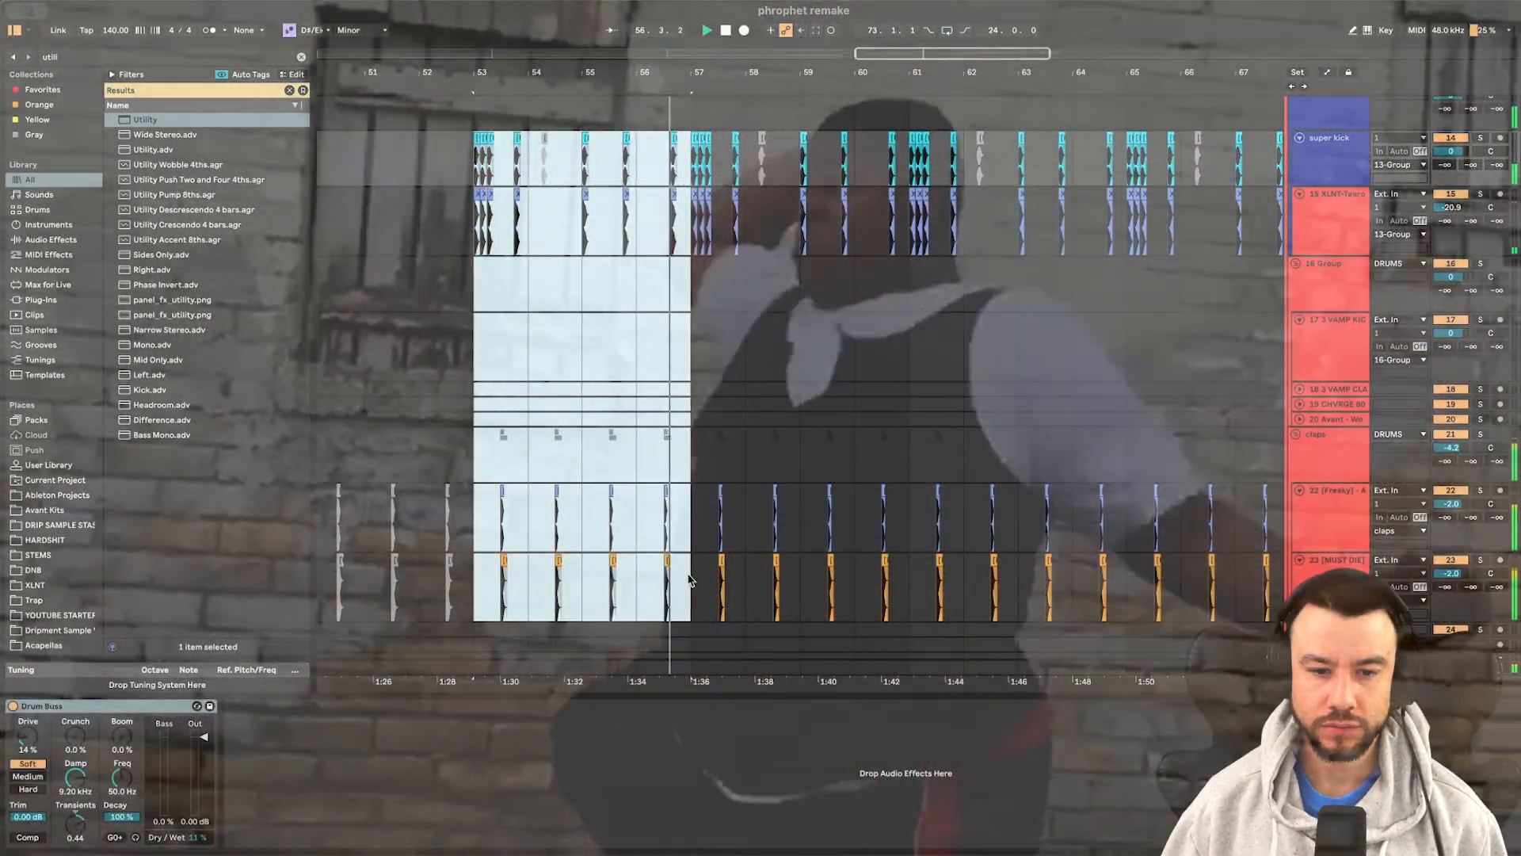
key("super+l")
key("space")
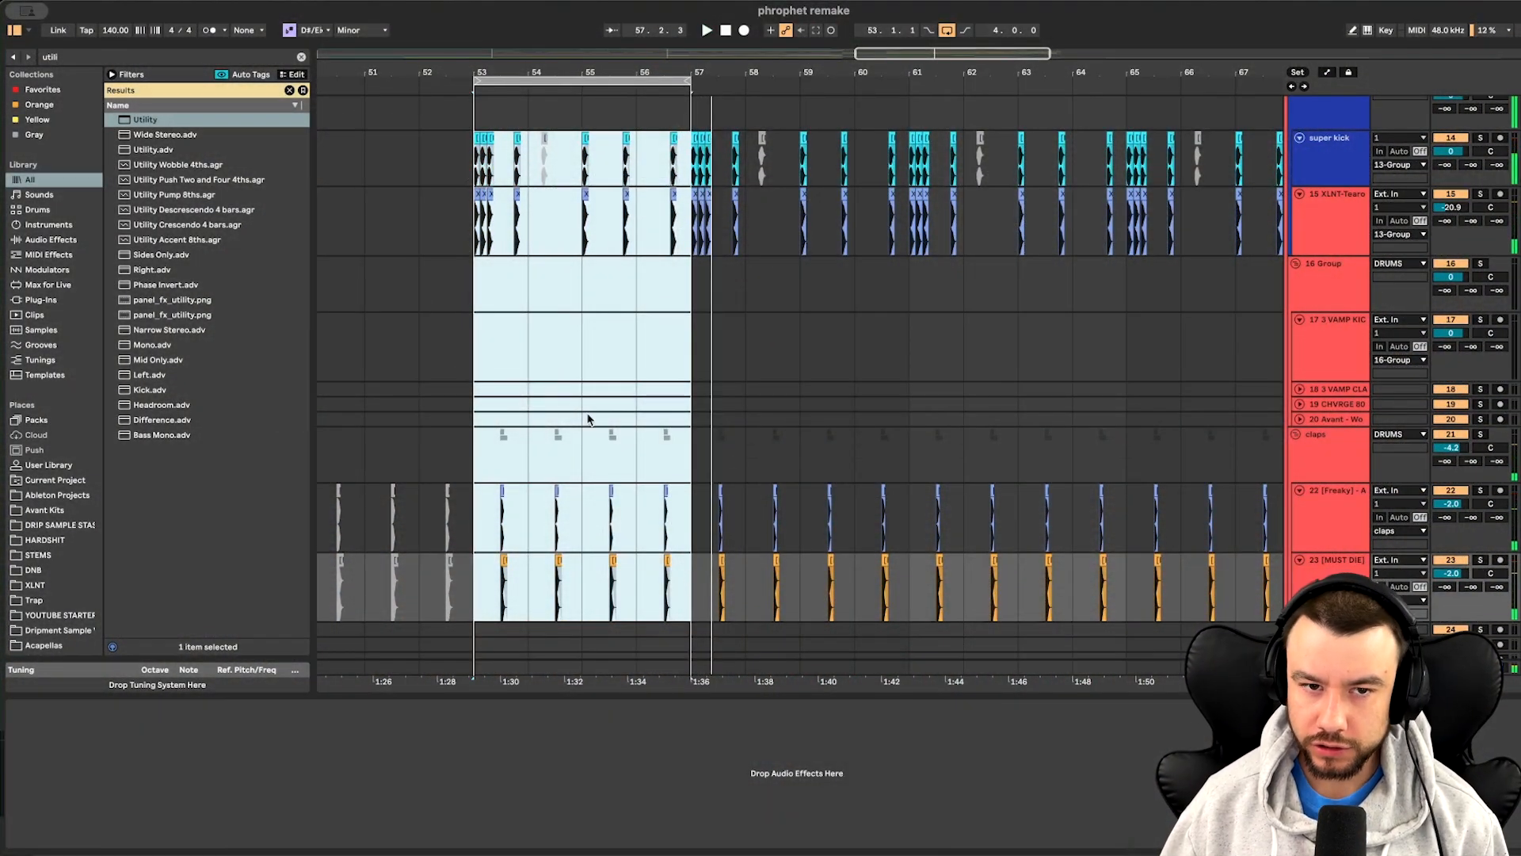
Solo the super kick group together with the claps group and play them from bar 53
scroll(588, 420, "up", 2)
scroll(1474, 131, "up", 1)
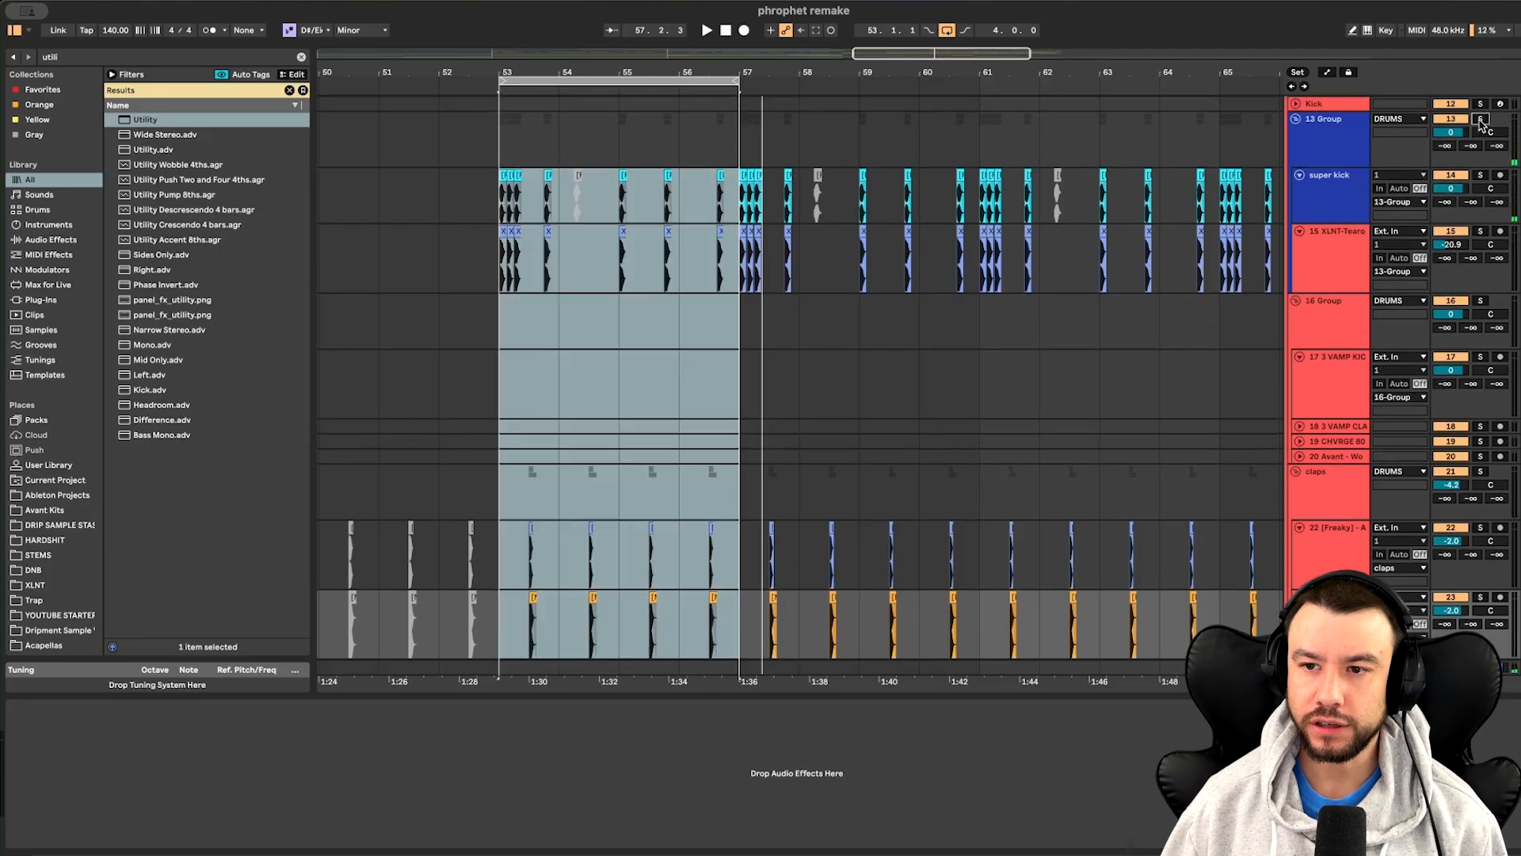
left_click(1480, 120)
scroll(1480, 238, "down", 1)
left_click(1481, 435, "super")
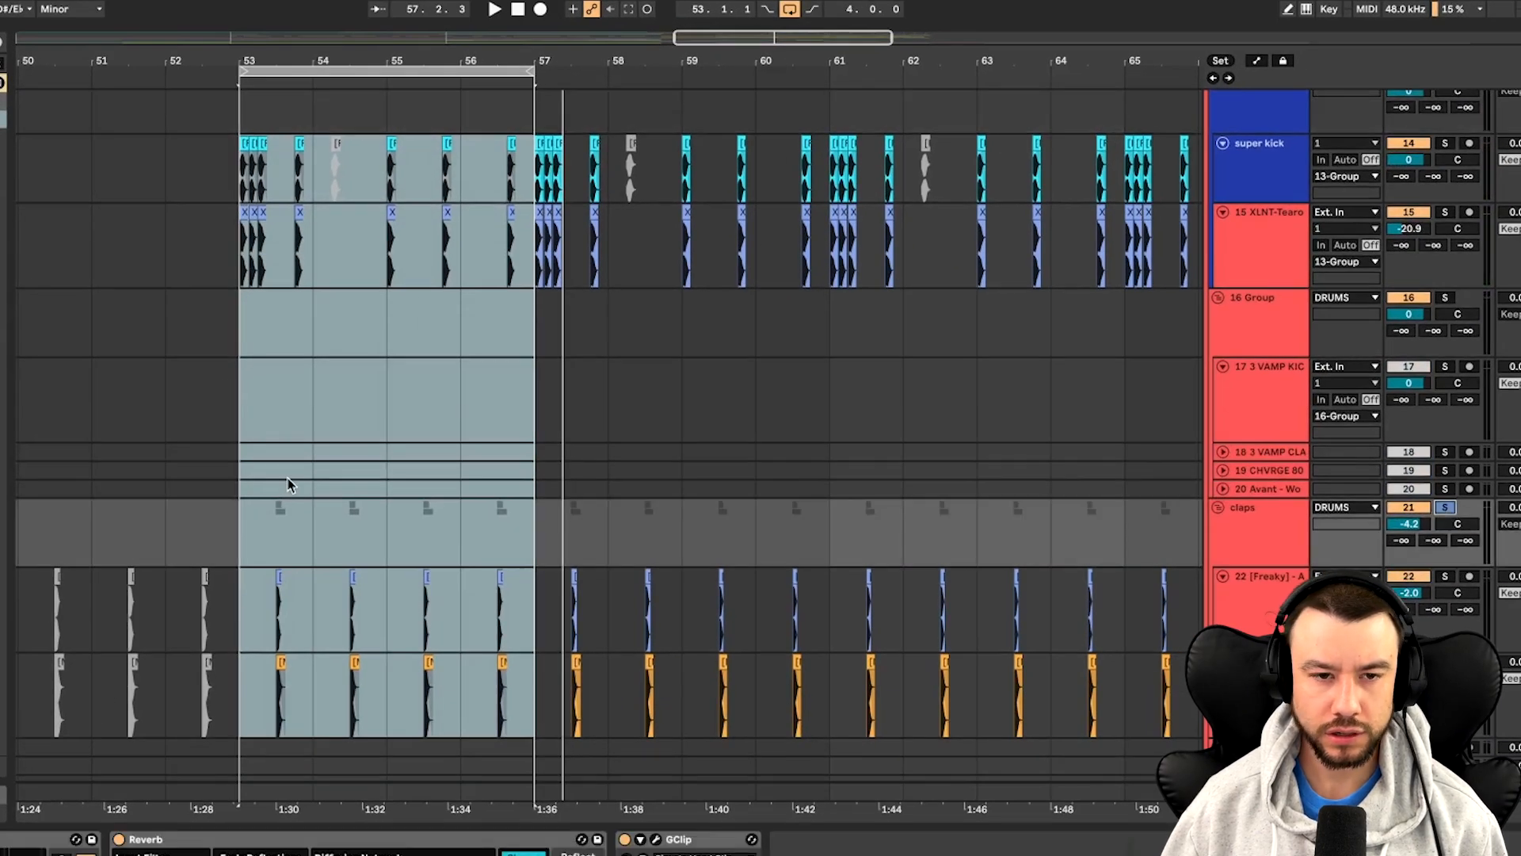
scroll(287, 485, "down", 1)
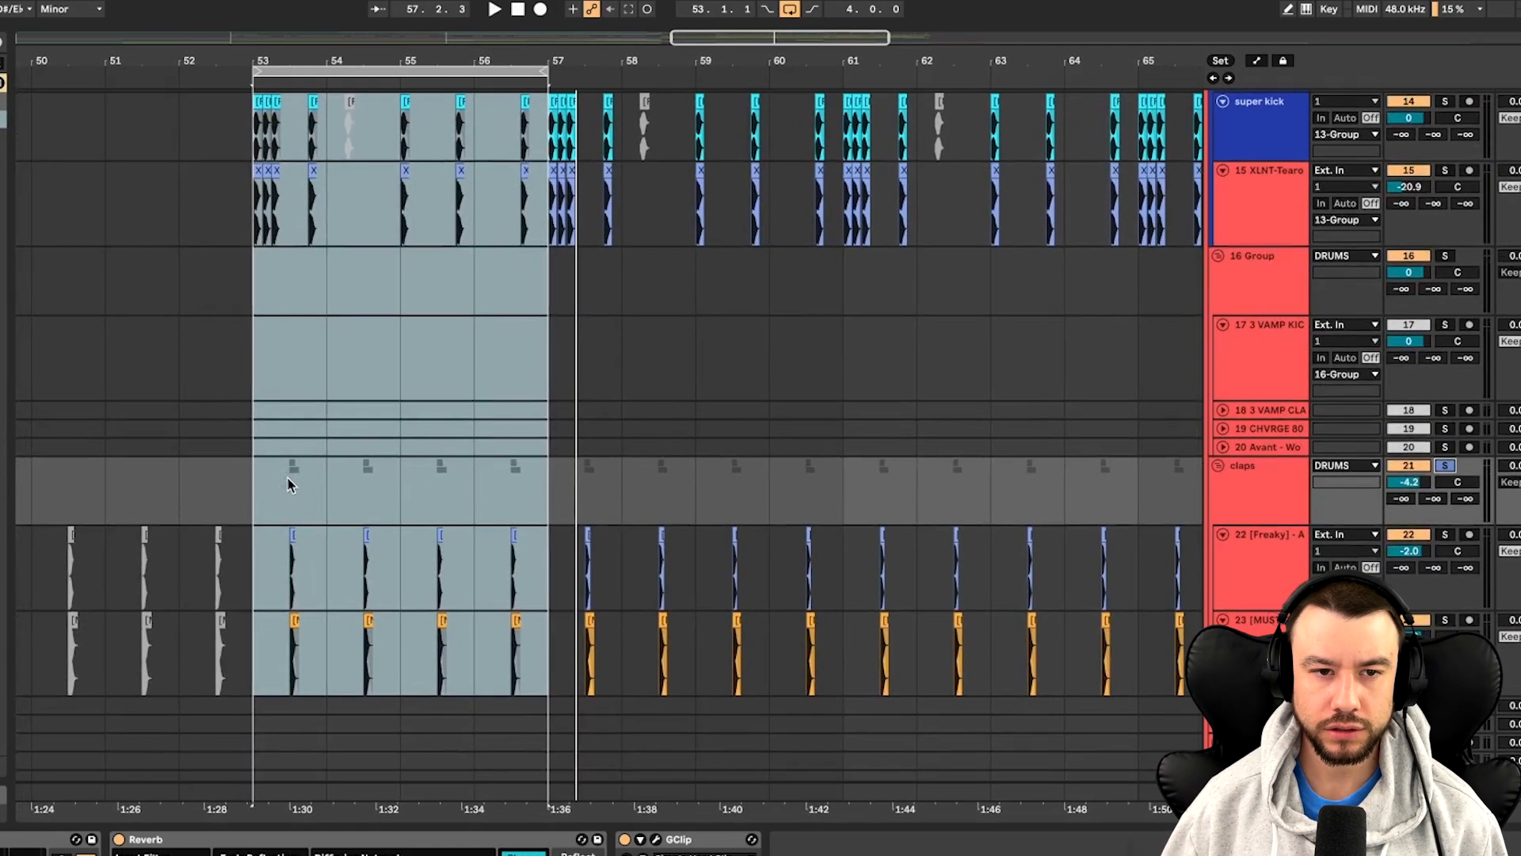
scroll(287, 484, "up", 3)
left_click(211, 435)
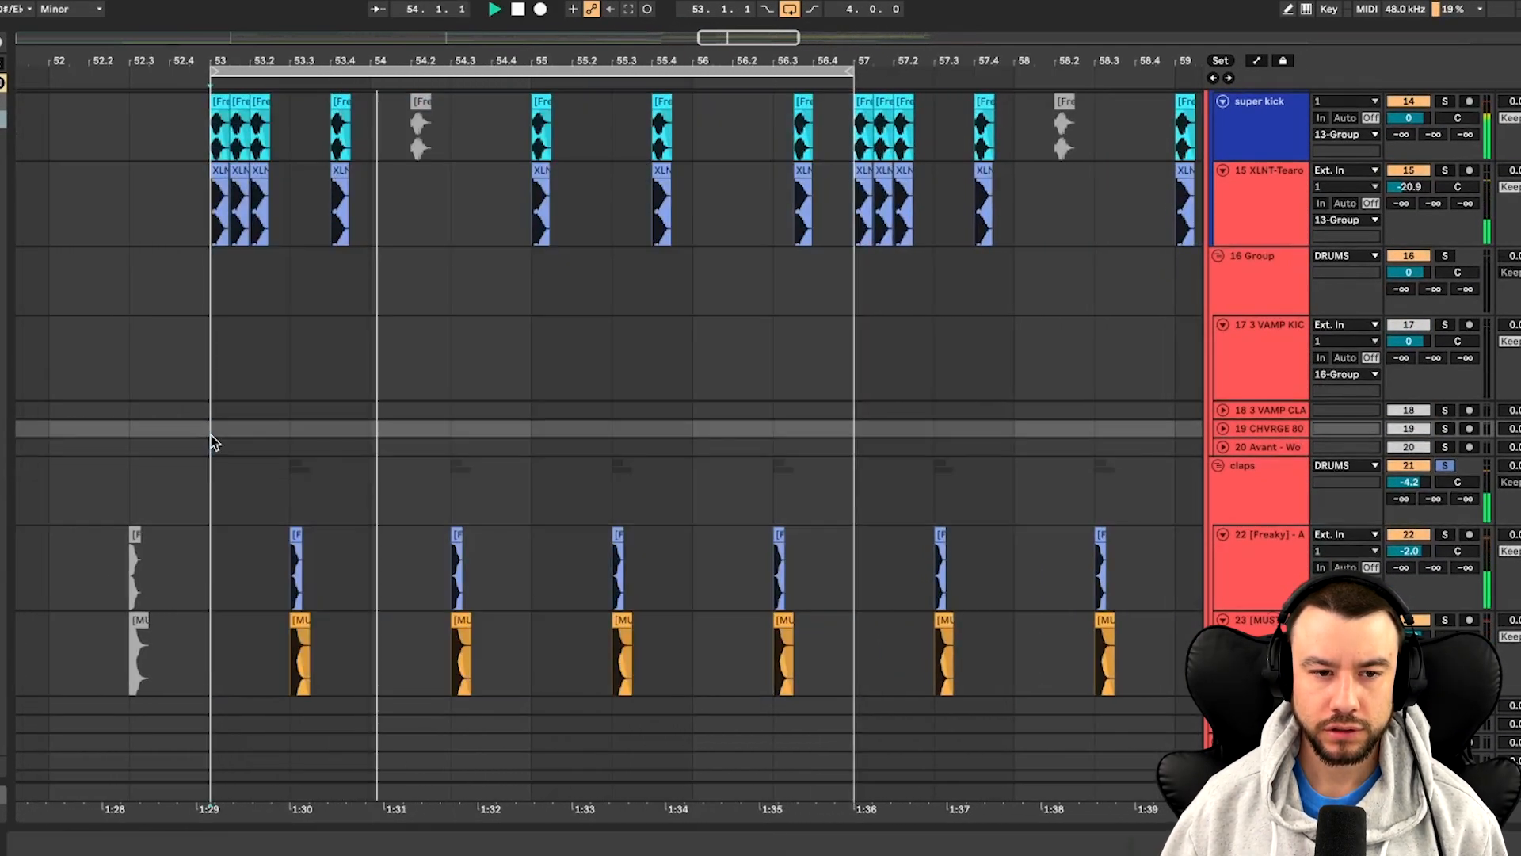
Listen to the looped kicks and claps alone and examine how their hits are placed against each other
scroll(211, 435, "up", 1)
scroll(211, 435, "right", 1)
scroll(211, 435, "down", 1)
scroll(213, 442, "down", 3)
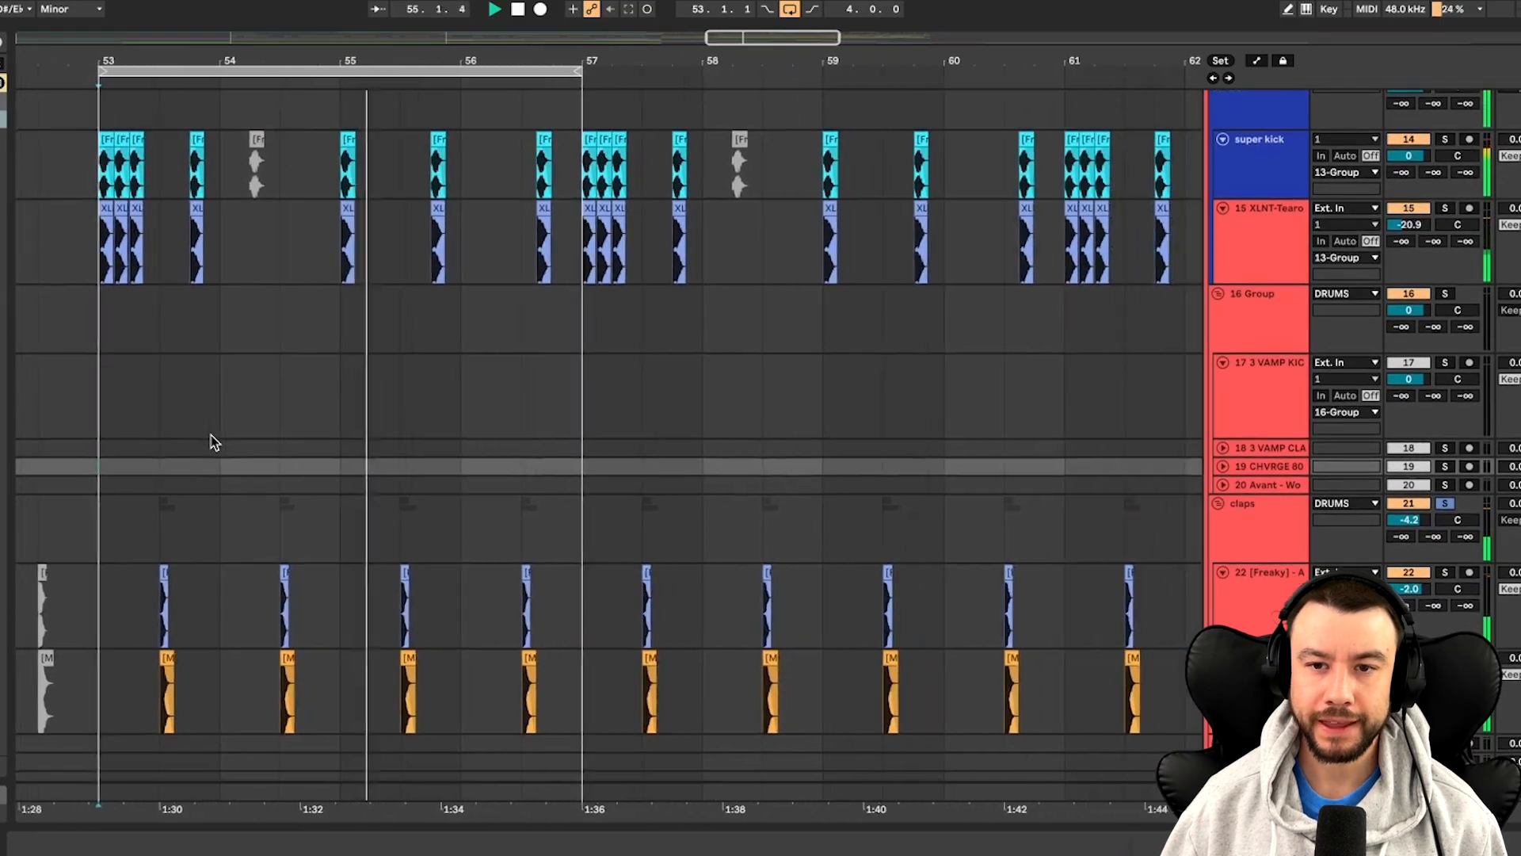
scroll(212, 442, "up", 3)
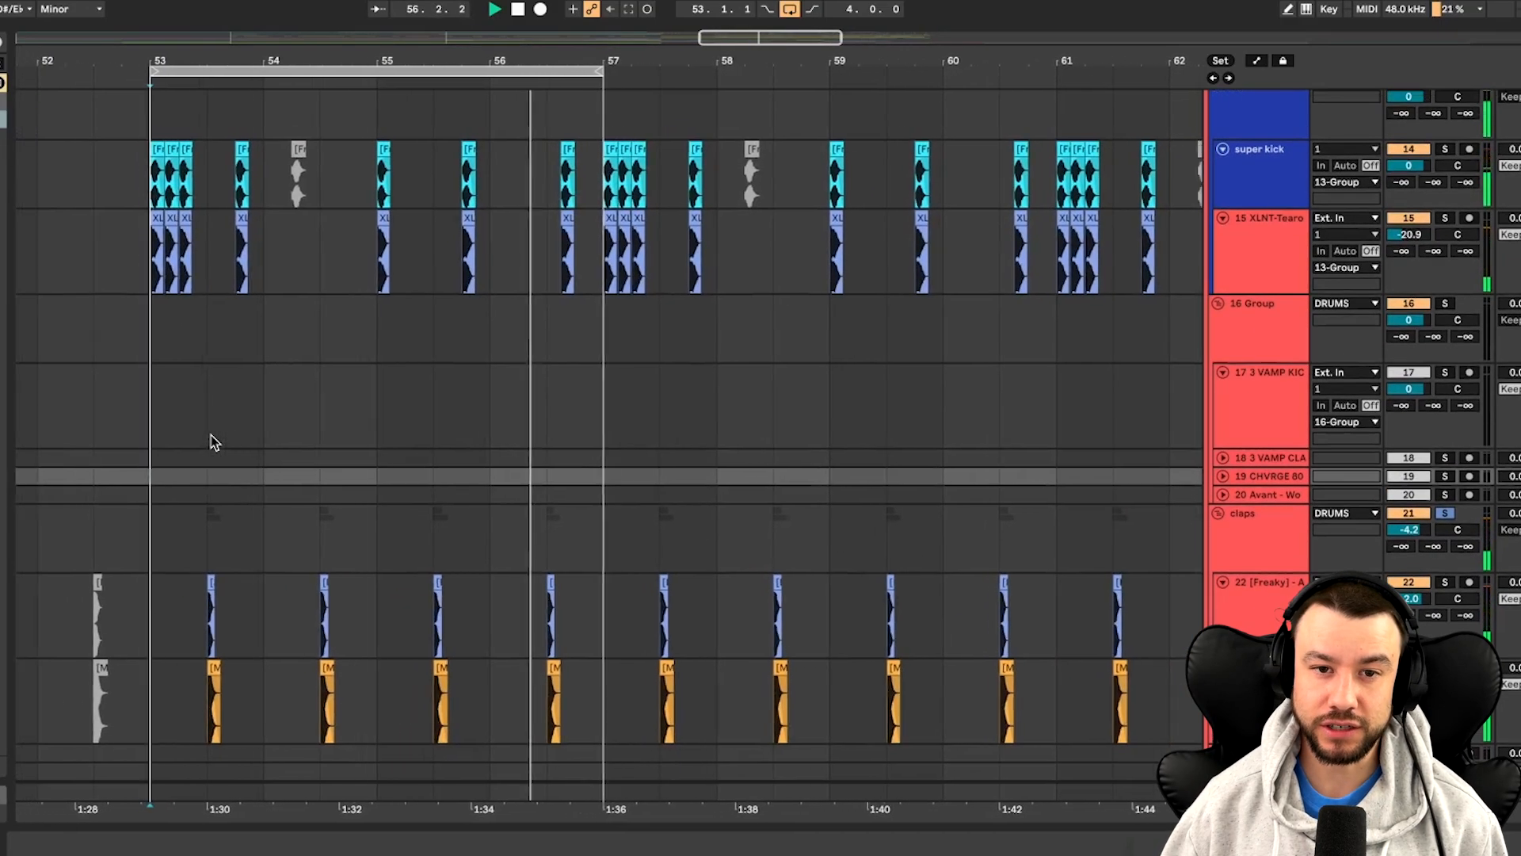
scroll(212, 442, "down", 1)
scroll(211, 435, "up", 1)
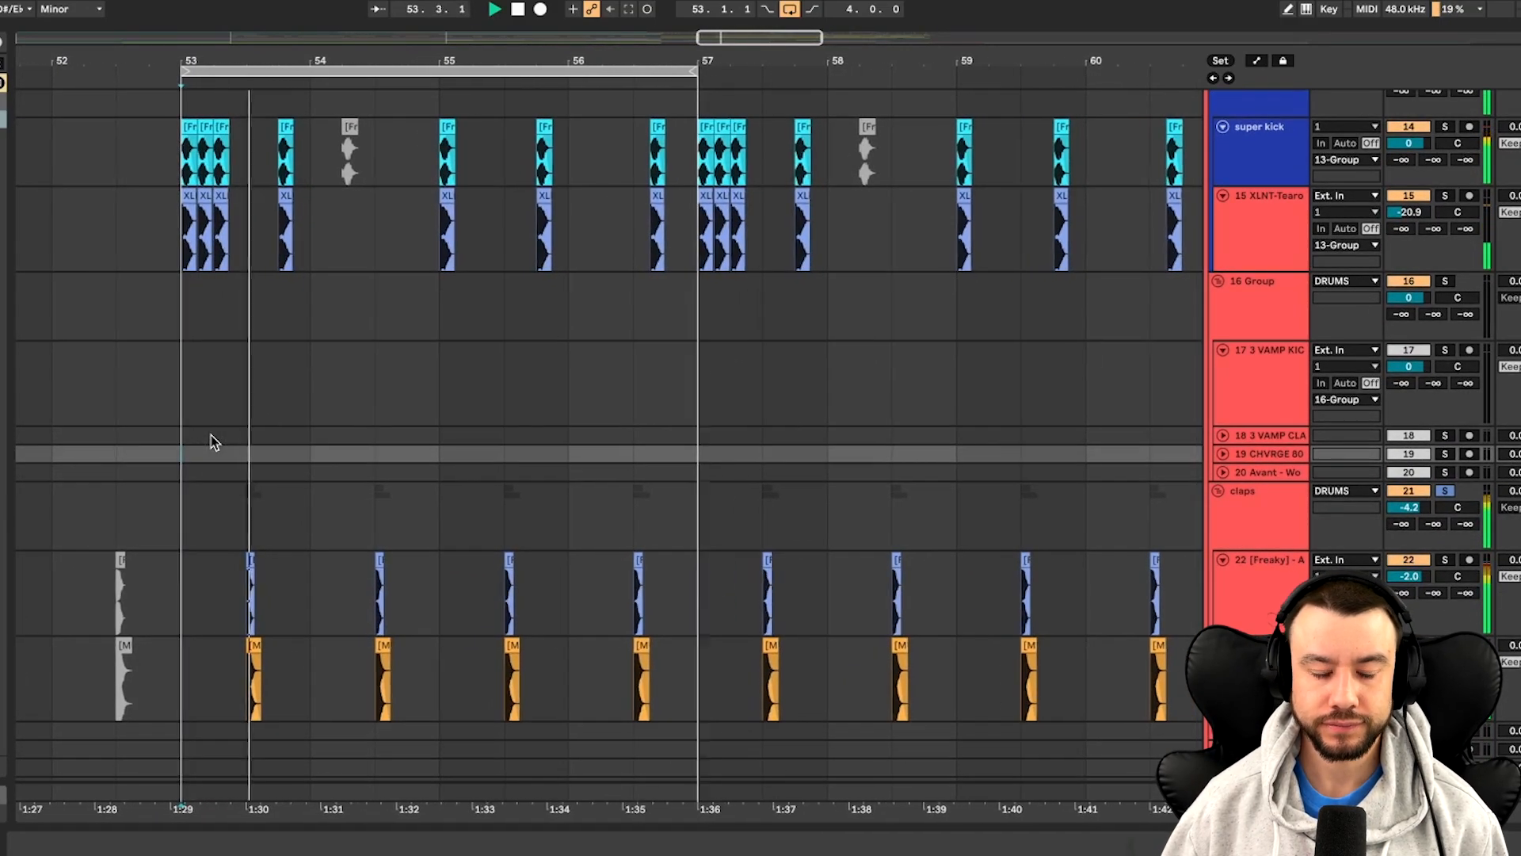
scroll(211, 435, "up", 2)
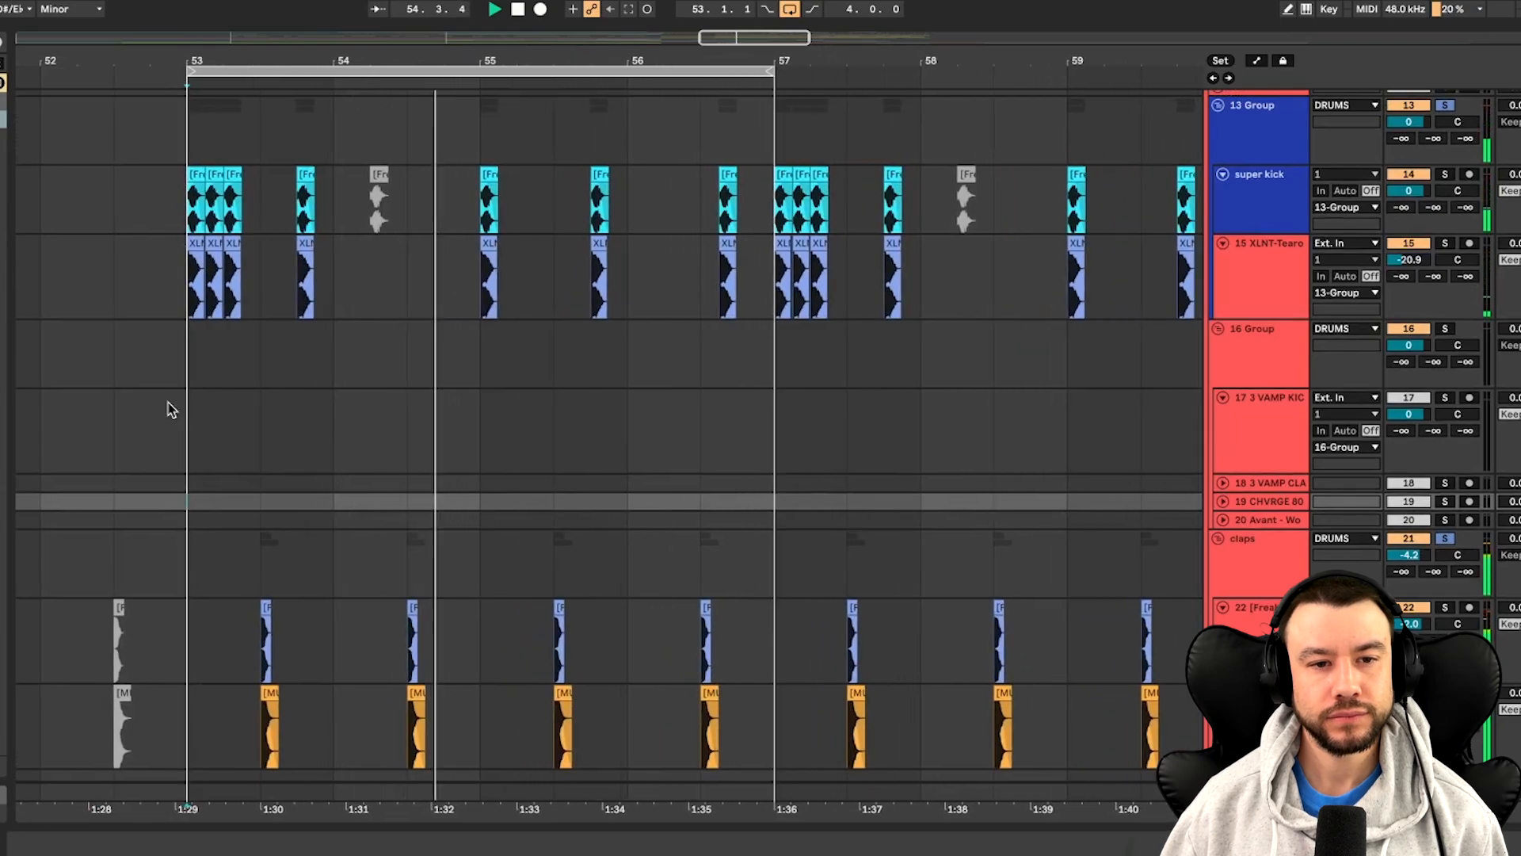
scroll(167, 409, "down", 2)
scroll(167, 409, "up", 2)
scroll(305, 295, "up", 2)
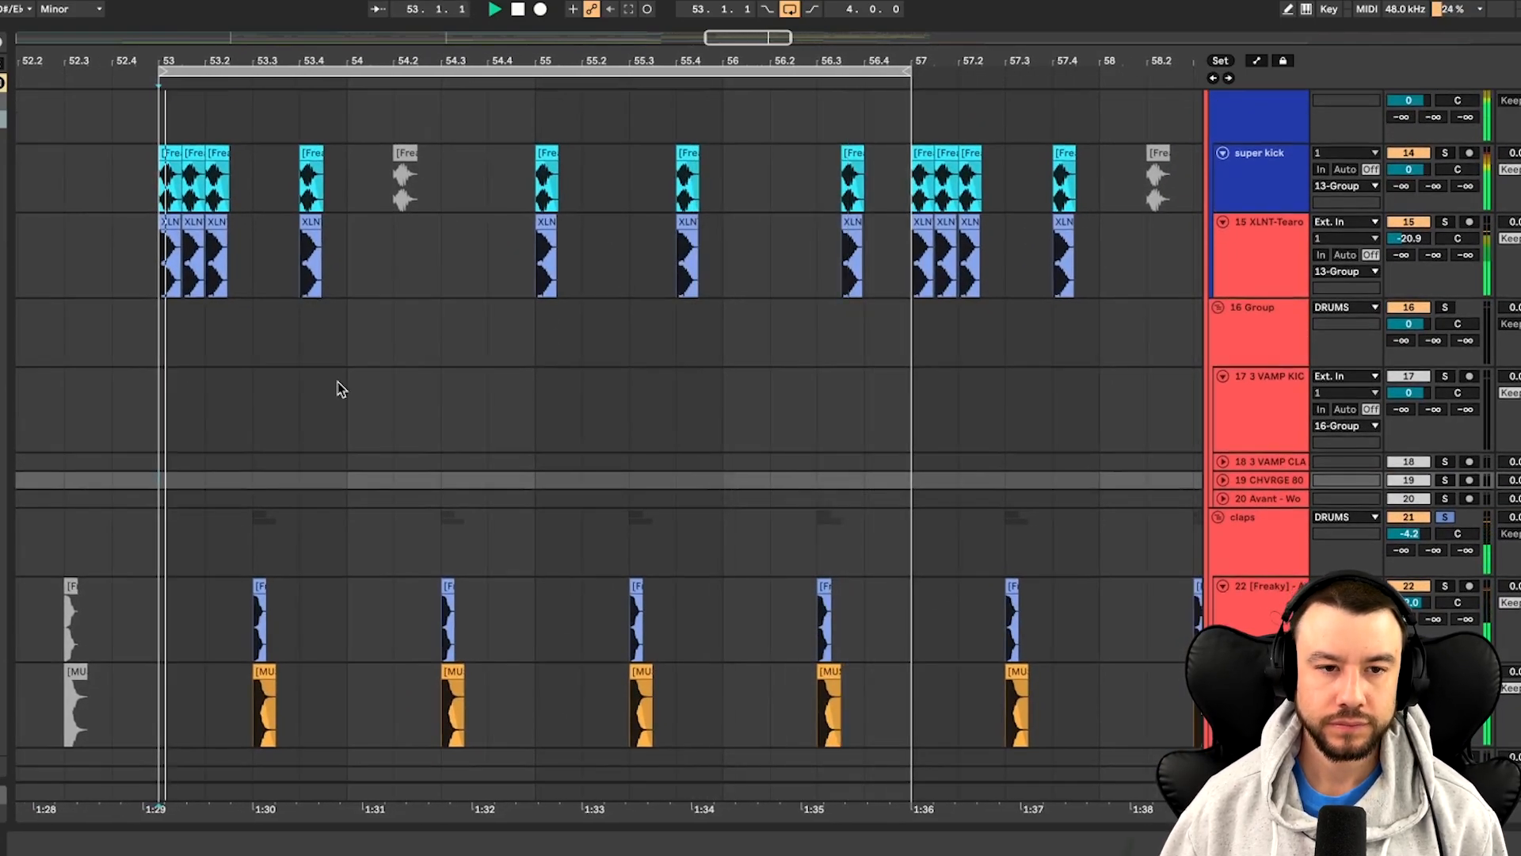
scroll(540, 347, "down", 1)
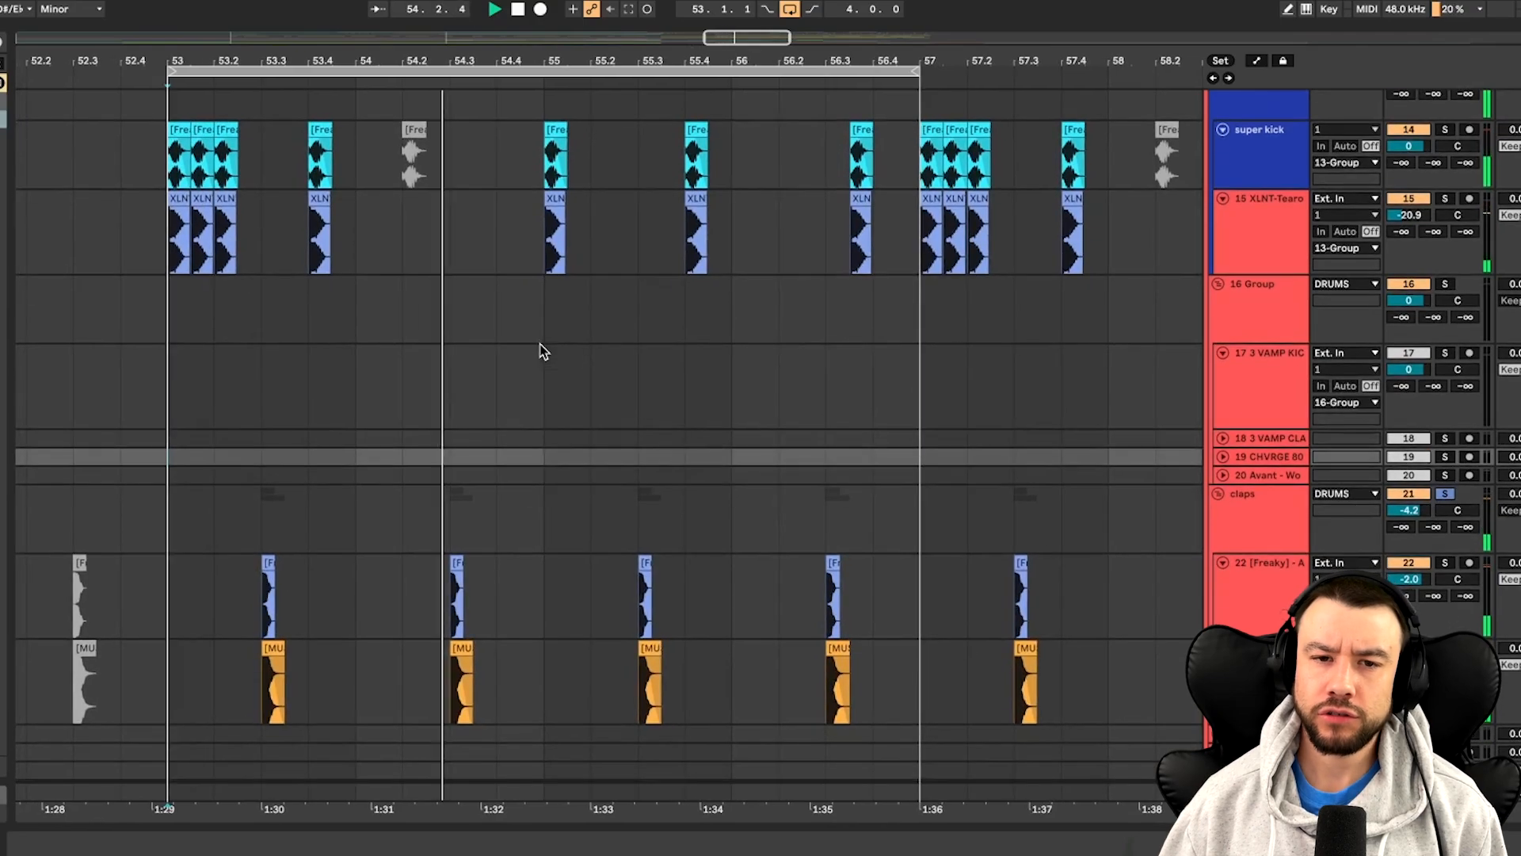
scroll(541, 349, "down", 2)
scroll(543, 351, "up", 1)
scroll(544, 351, "left", 1)
key("space")
Remove the middle of the three opening hits at bar 53 from both kick layers and audition the start
left_click(296, 249)
left_click(263, 164)
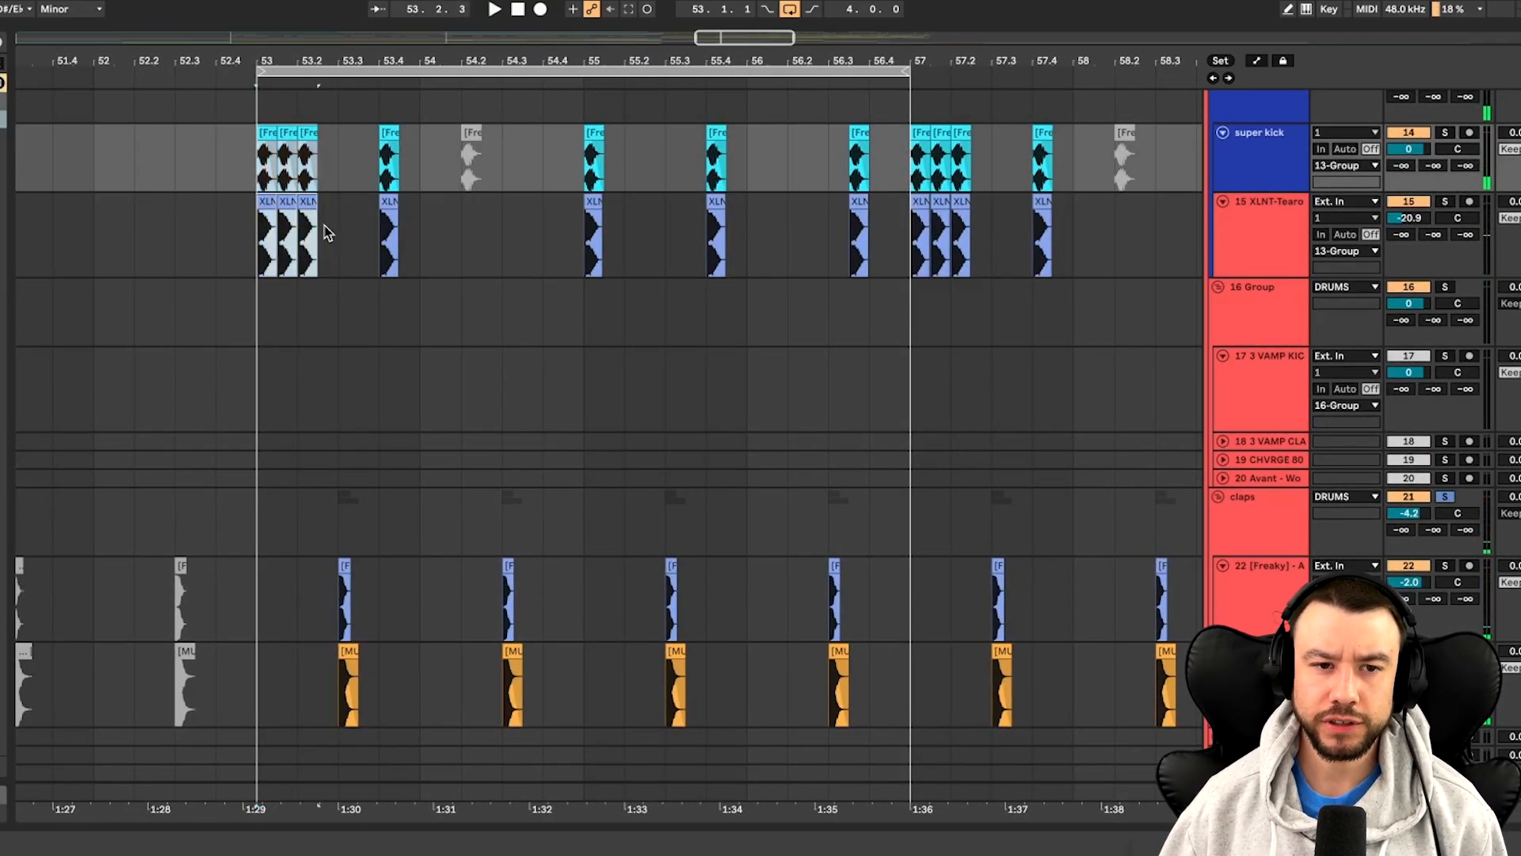
left_click(328, 233)
key("space")
scroll(325, 256, "up", 1)
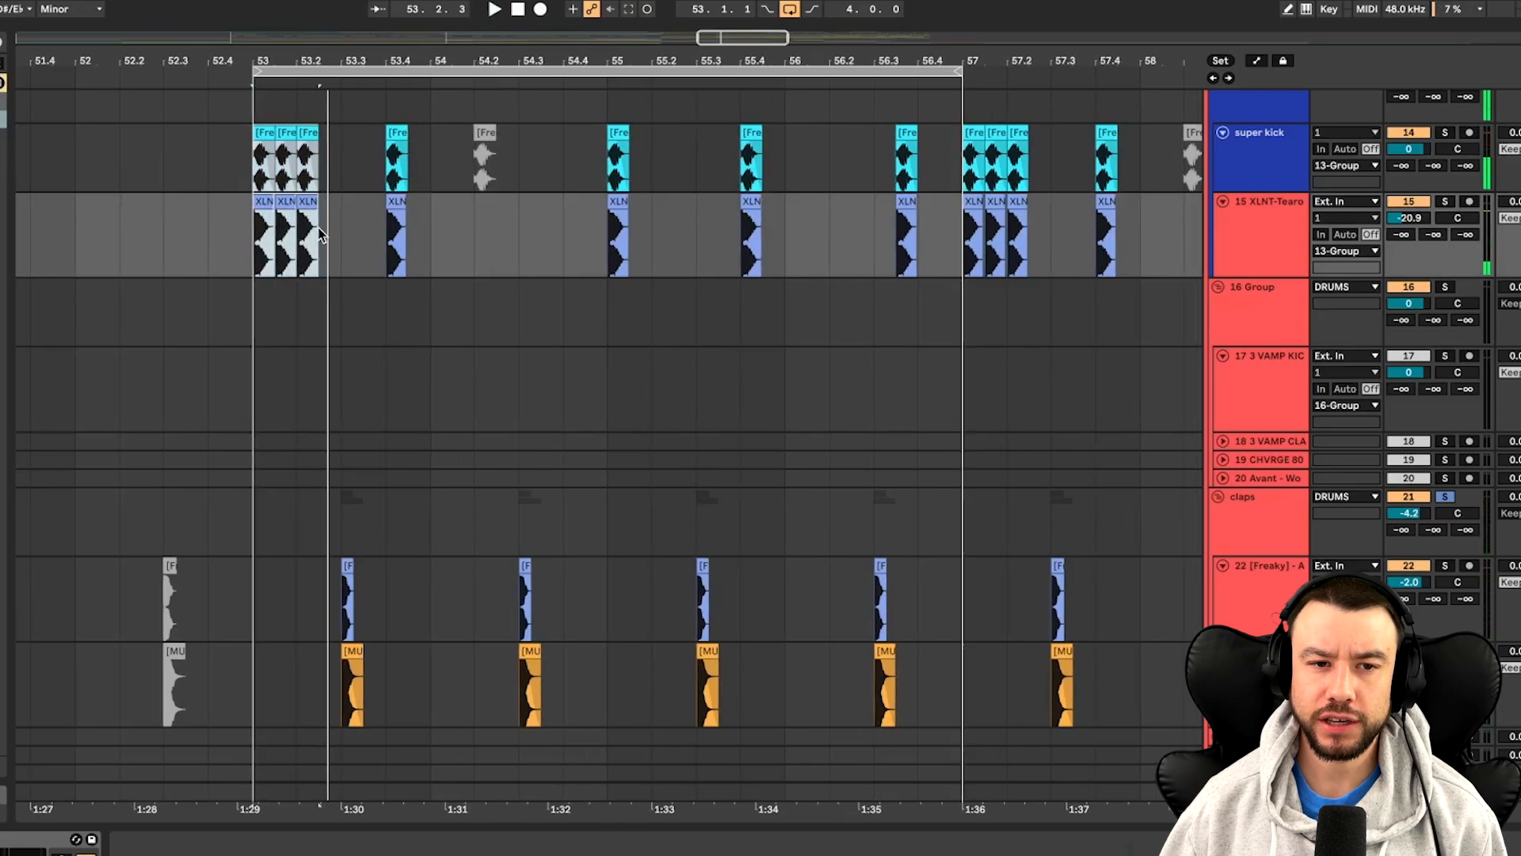
left_click_drag(295, 244, 271, 166)
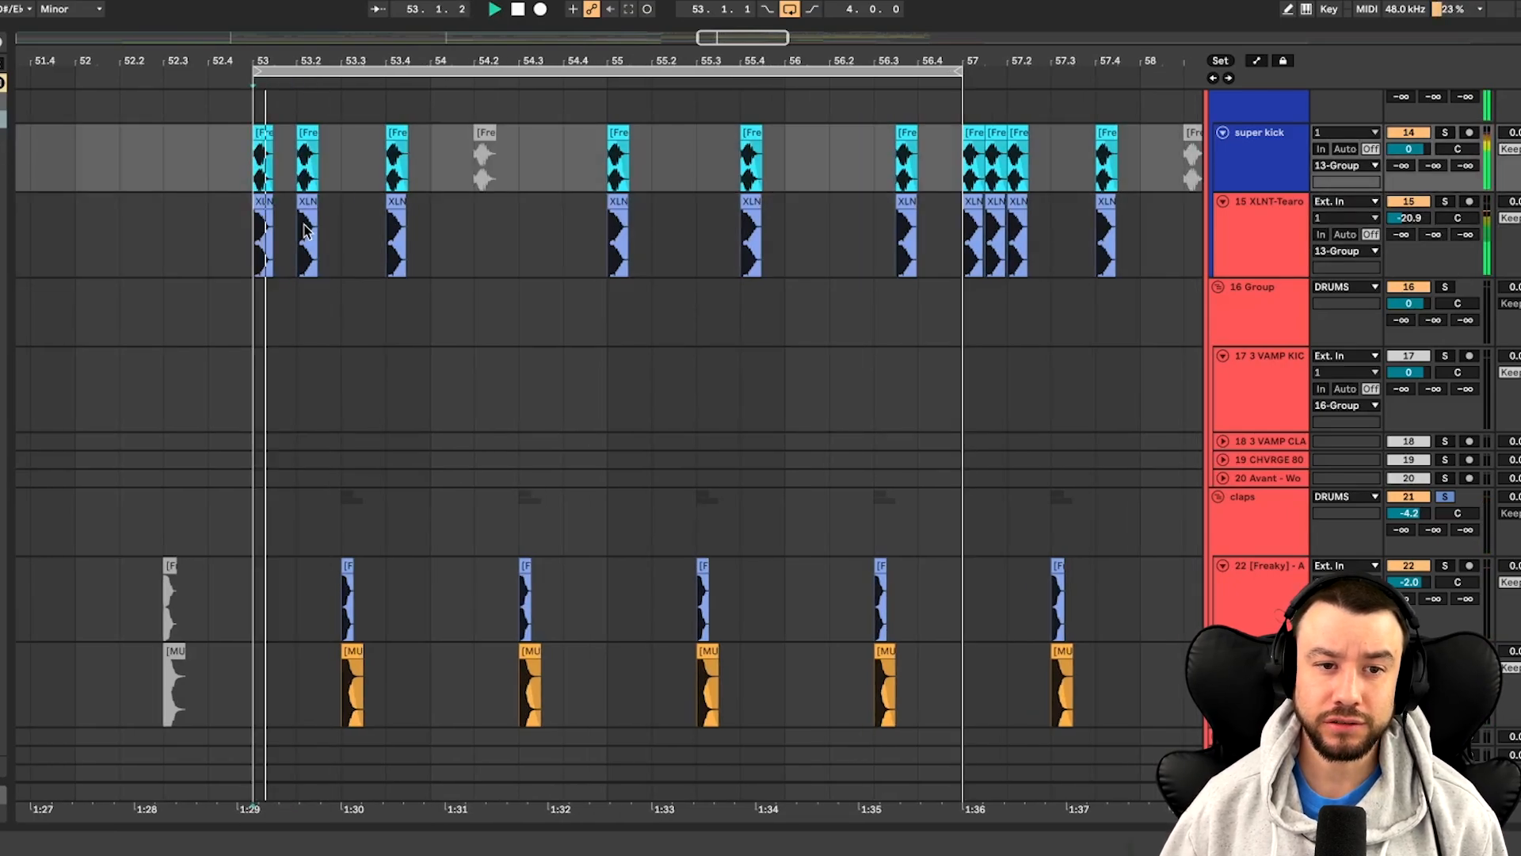
key("space")
Move the remaining second kick hit half a beat later on both layers, midway between beats 2 and 3 of bar 53
scroll(290, 137, "up", 1)
left_click_drag(294, 135, 336, 150)
scroll(309, 318, "down", 1)
scroll(309, 319, "up", 1)
scroll(370, 357, "up", 3)
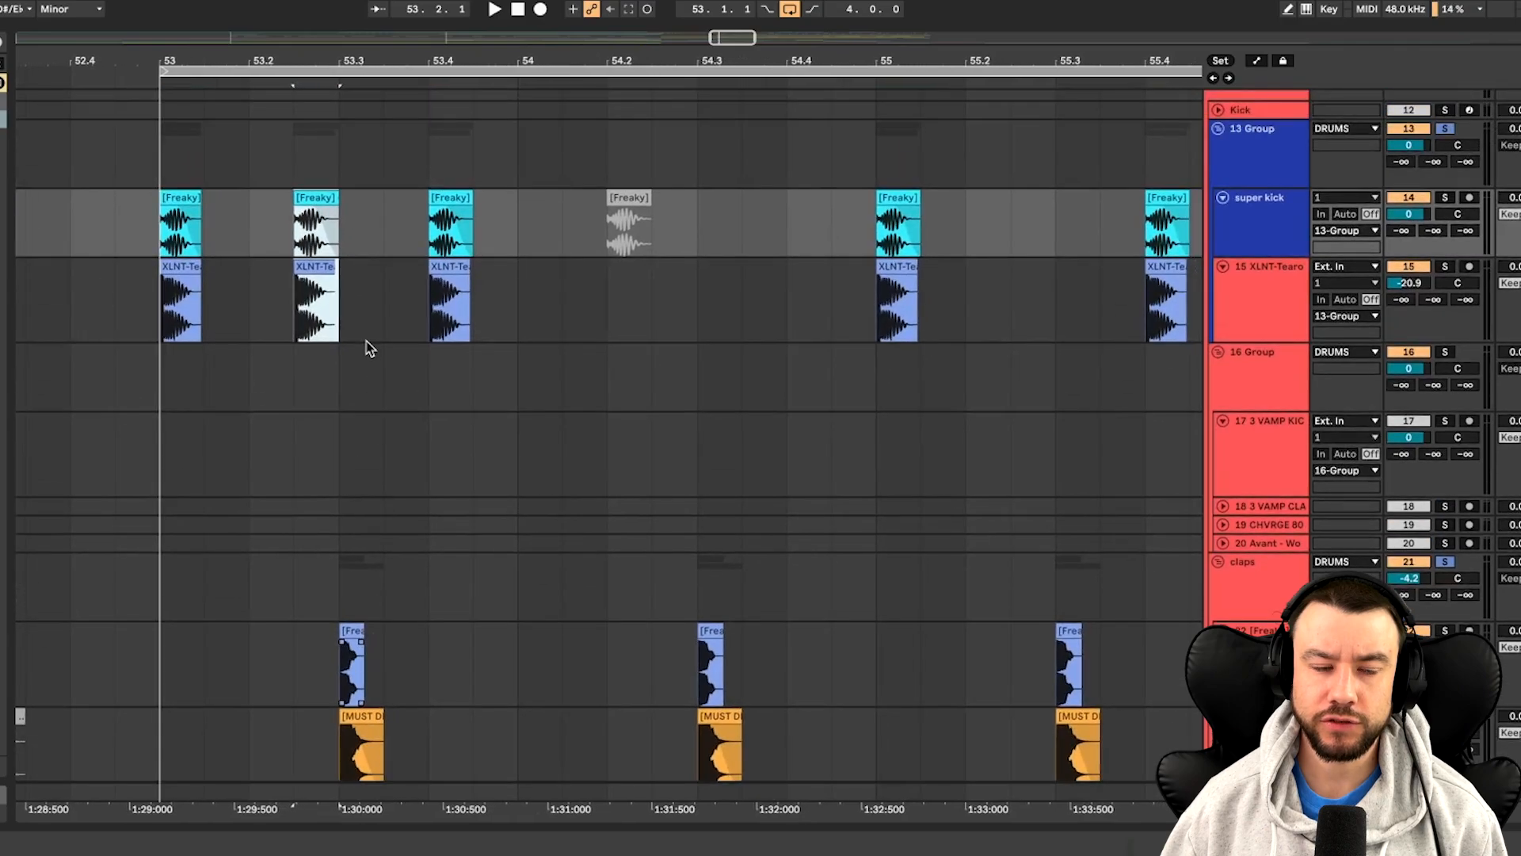
Play the altered kick rhythm with the claps from bar 53 and compare it with the following bars
scroll(312, 527, "down", 1)
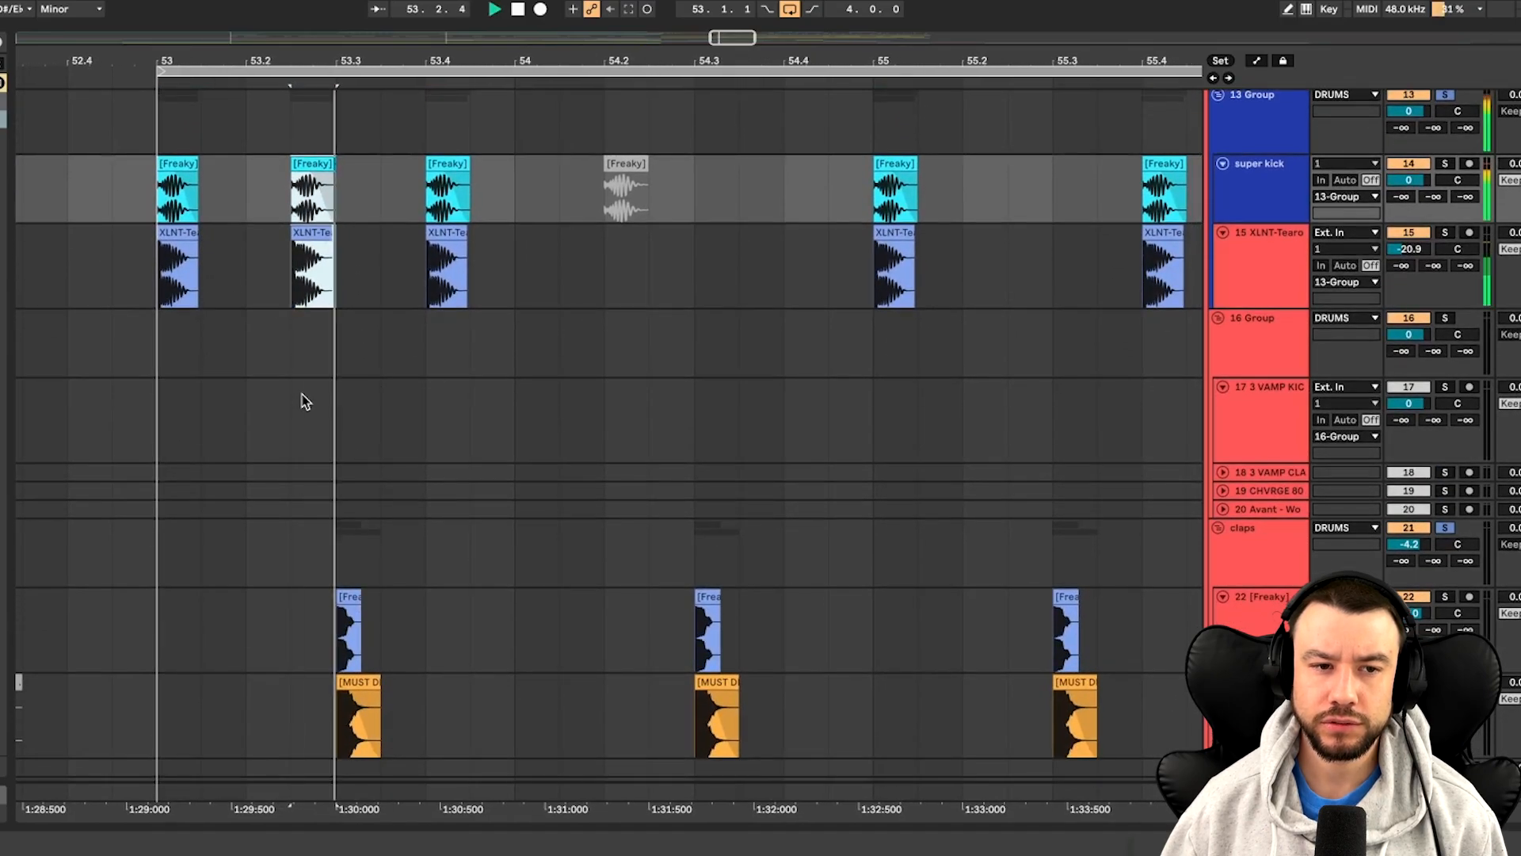
left_click(156, 283)
key("space")
scroll(312, 354, "down", 3)
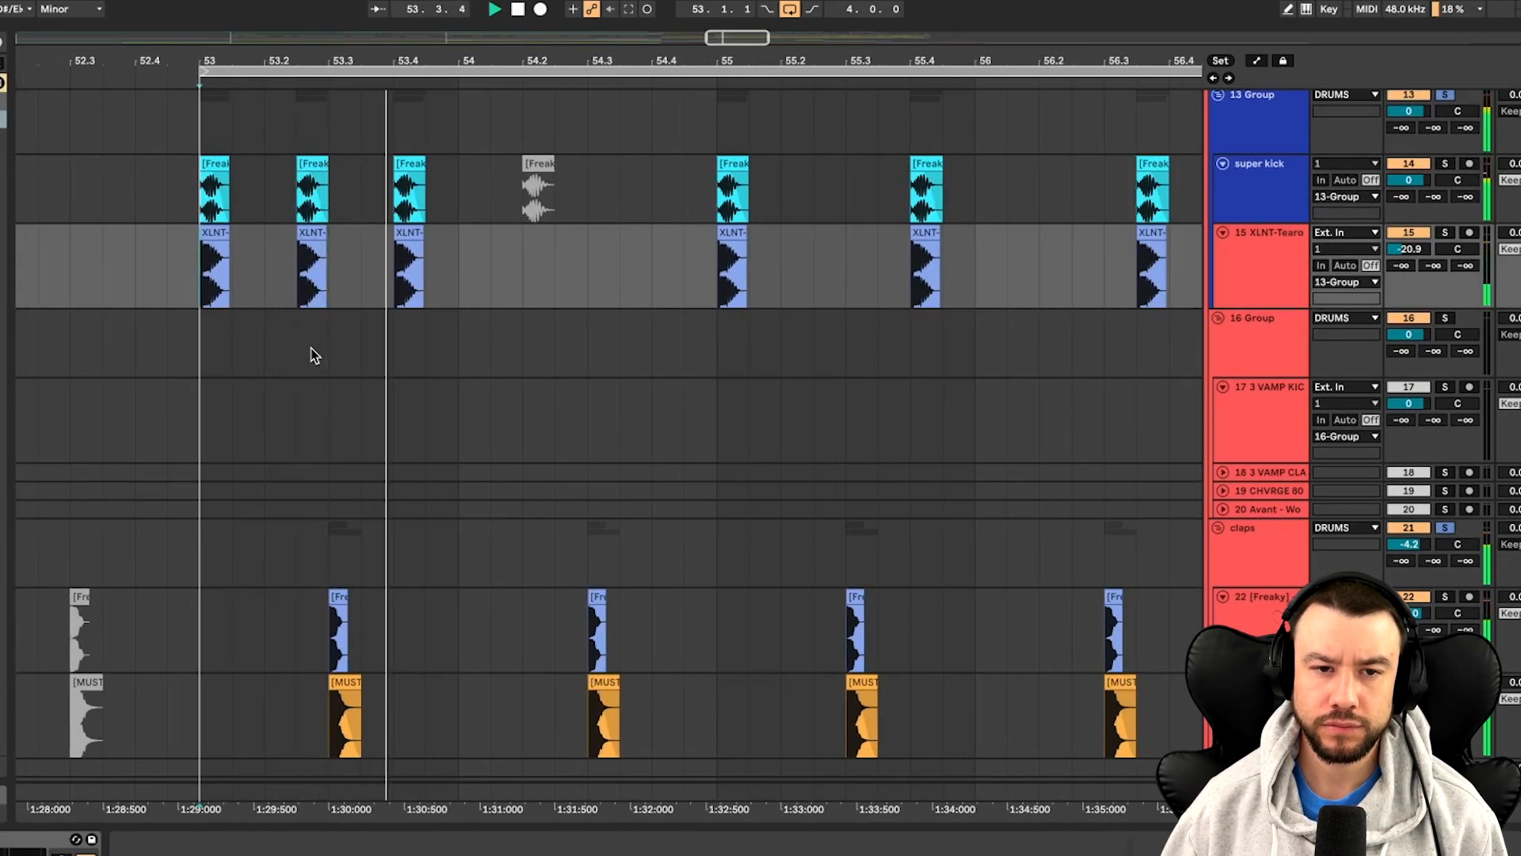
scroll(312, 354, "down", 3)
scroll(312, 354, "right", 1)
scroll(466, 420, "right", 2)
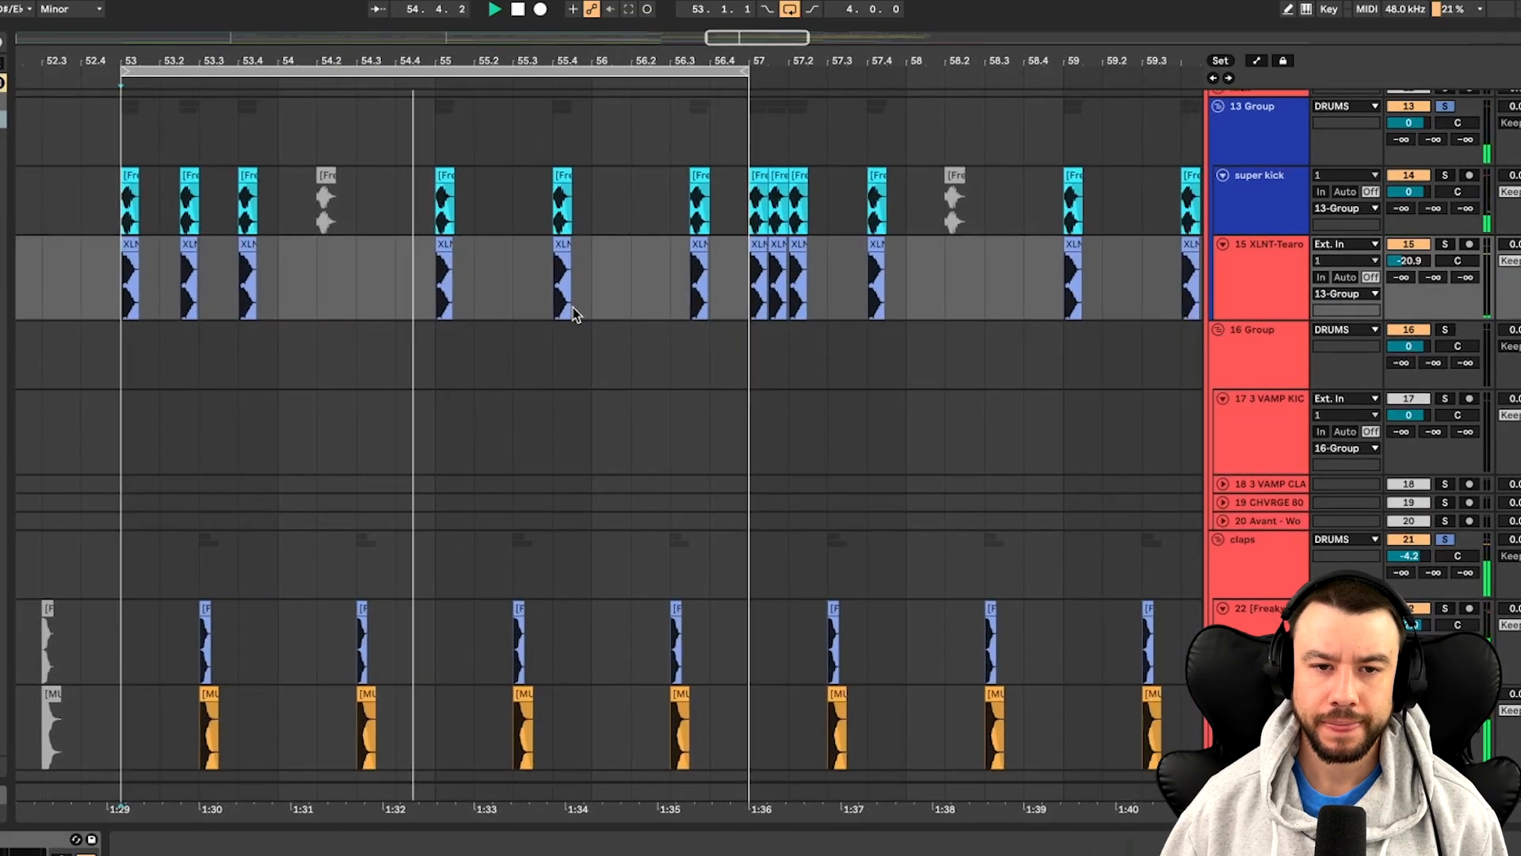
scroll(575, 313, "up", 2)
scroll(594, 594, "down", 4)
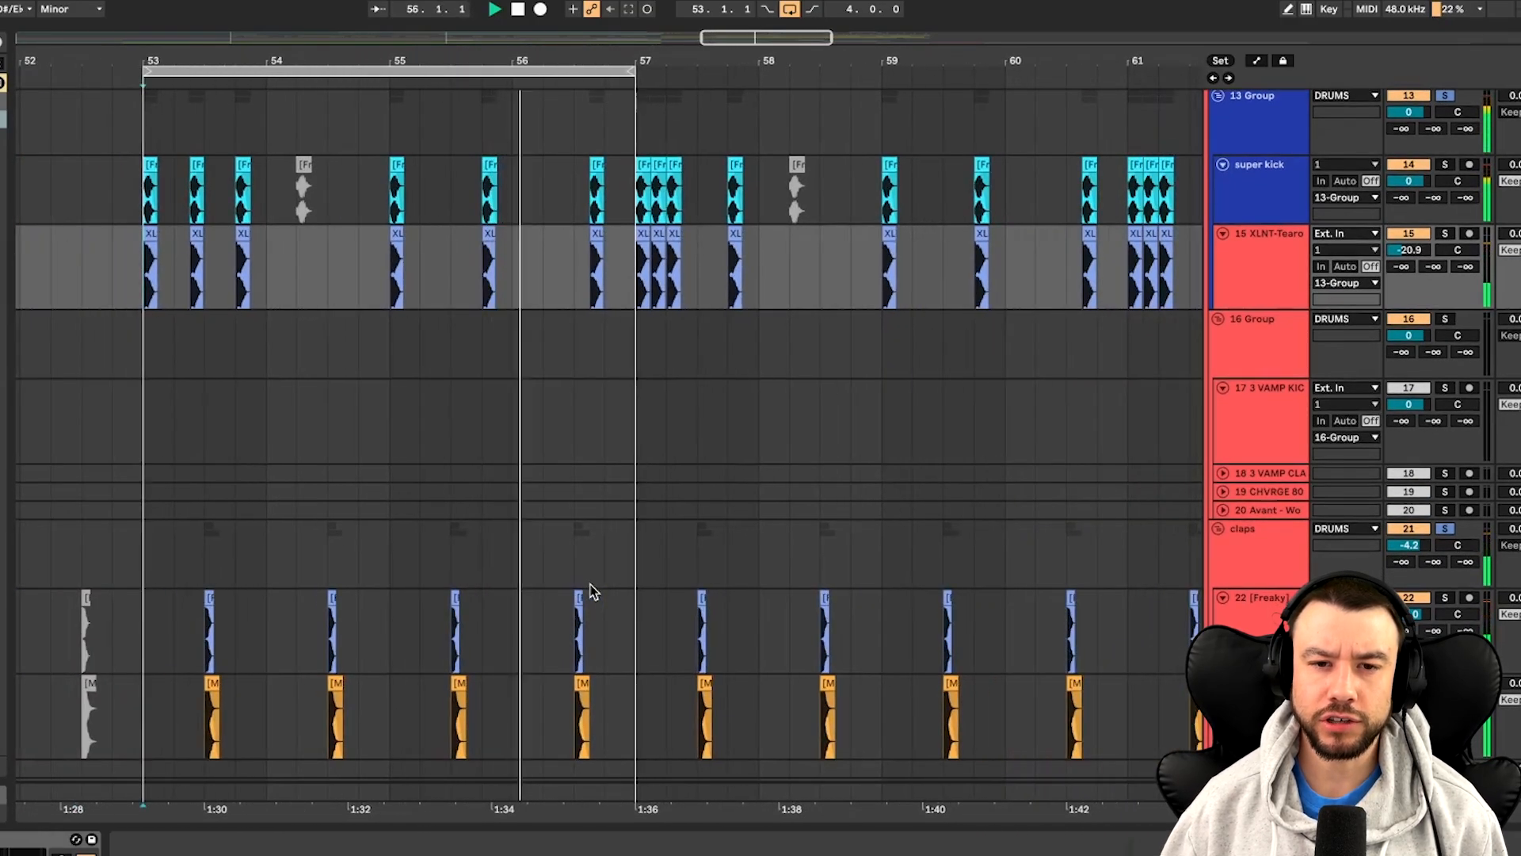
Undo the kick edits at bar 53 and listen to the original triple-kick opening
key("super+z")
key("super+z")
scroll(480, 363, "right", 2)
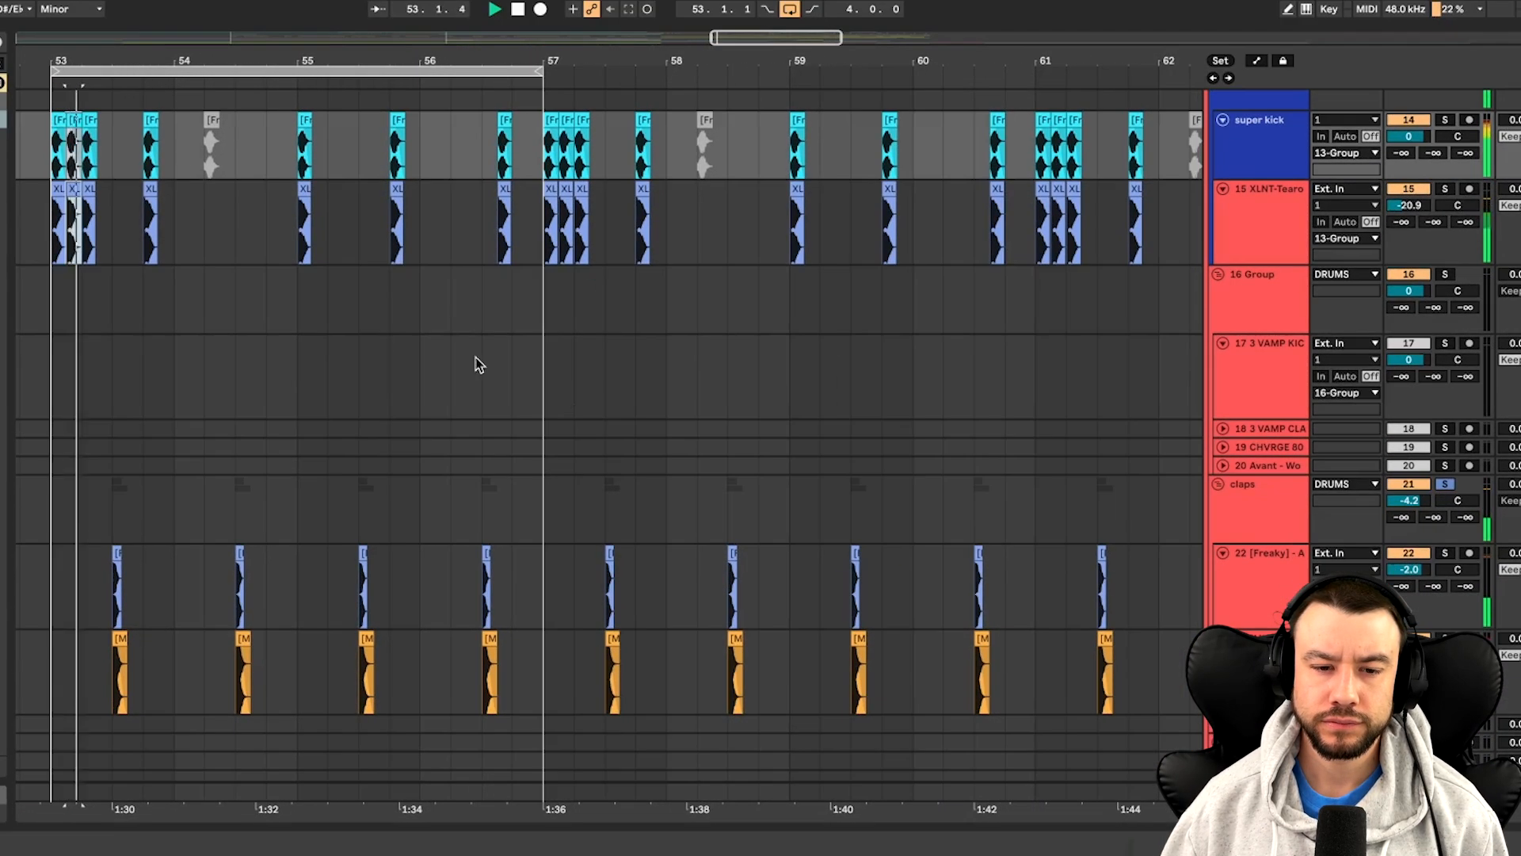
scroll(479, 363, "down", 3)
scroll(479, 363, "left", 2)
scroll(479, 363, "up", 3)
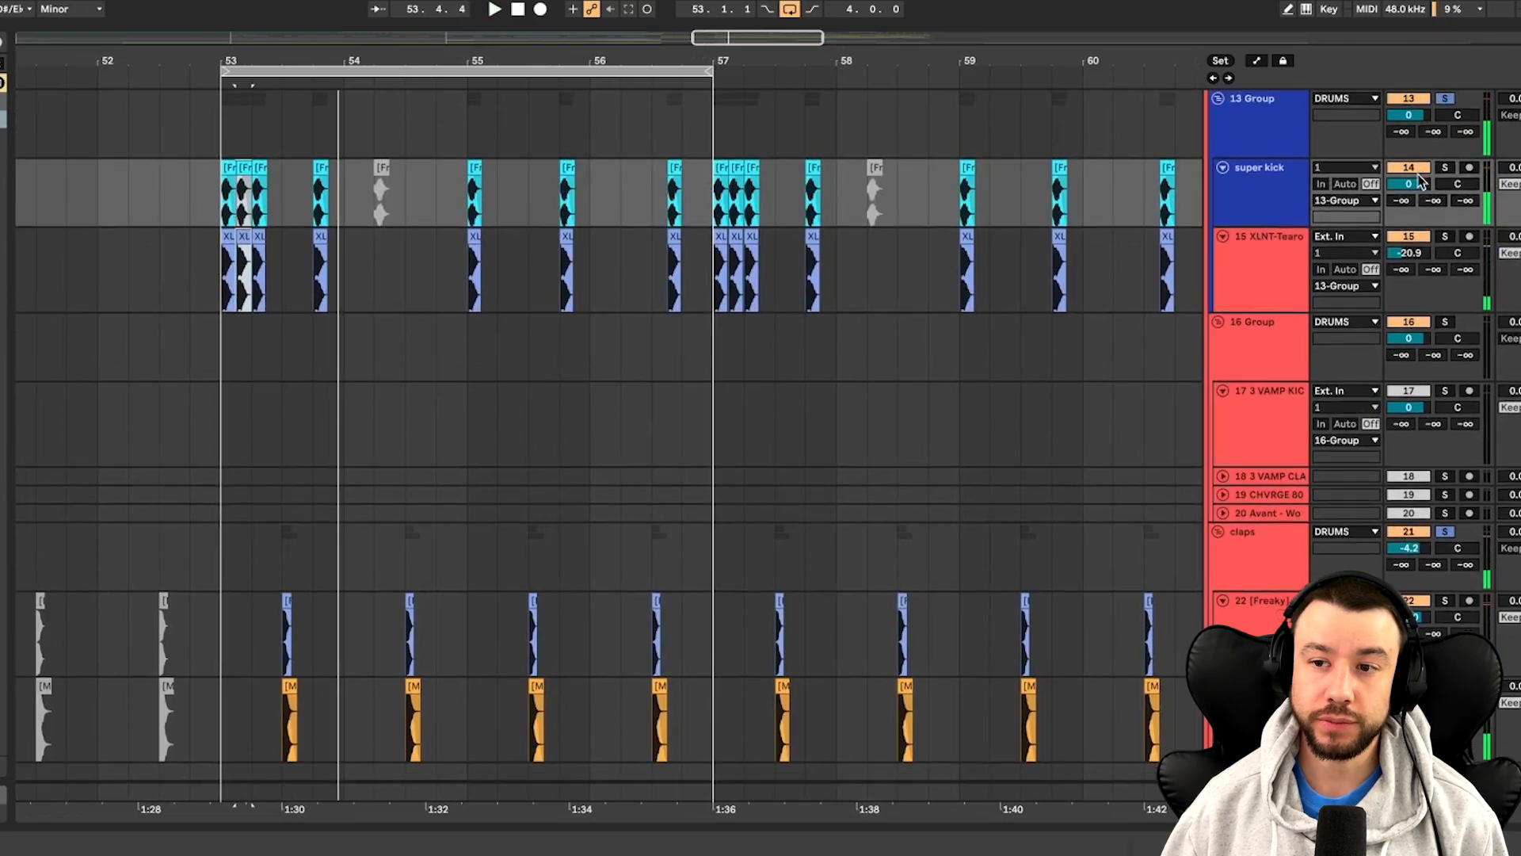
Turn off solo on the kick and claps groups and play the looped section in the full mix
scroll(1463, 238, "up", 1)
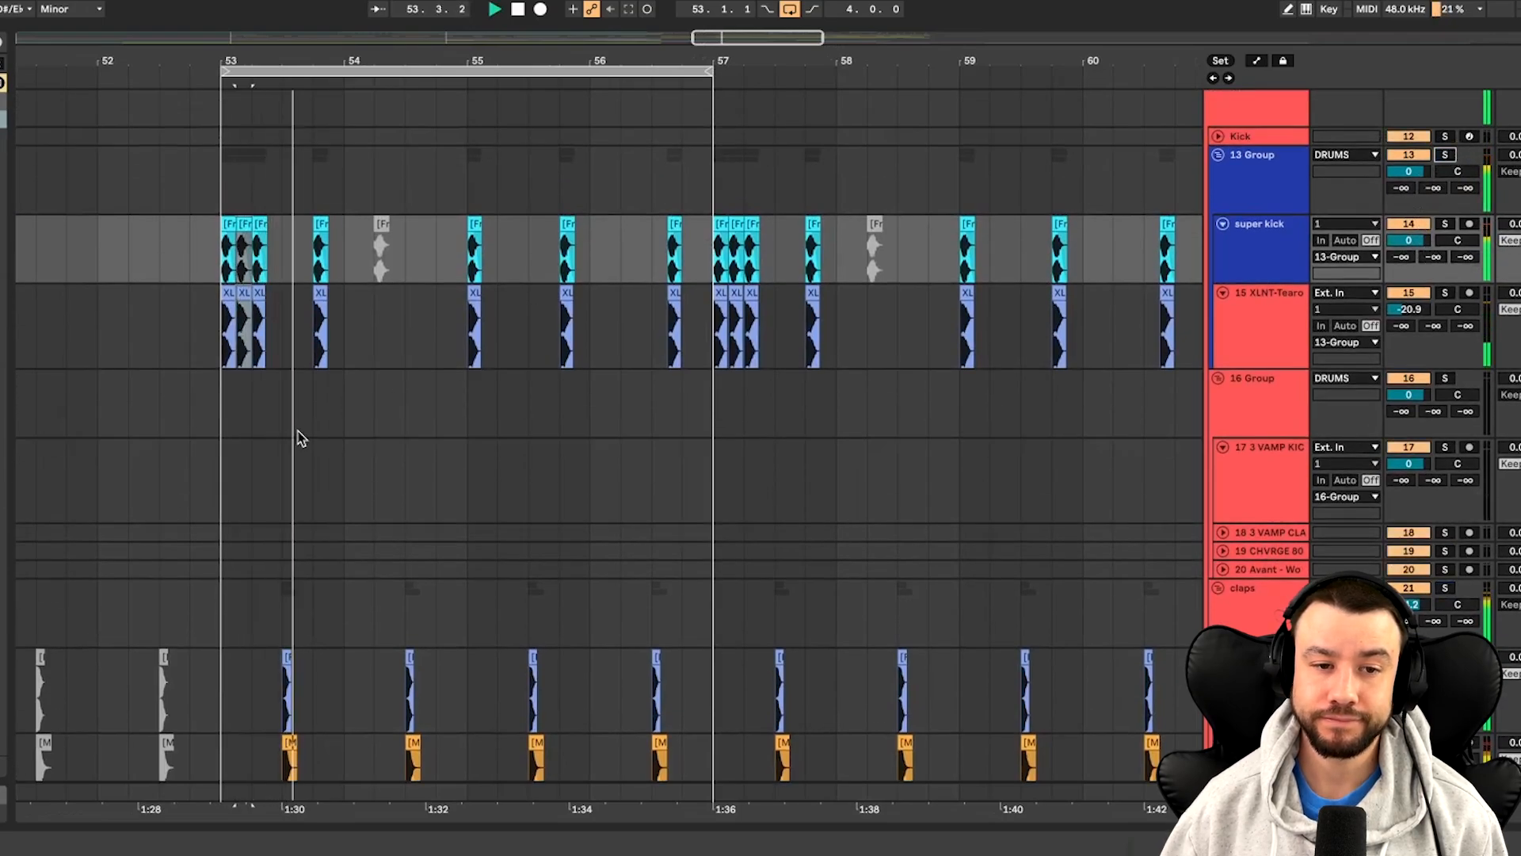
scroll(299, 437, "down", 2)
scroll(300, 437, "right", 2)
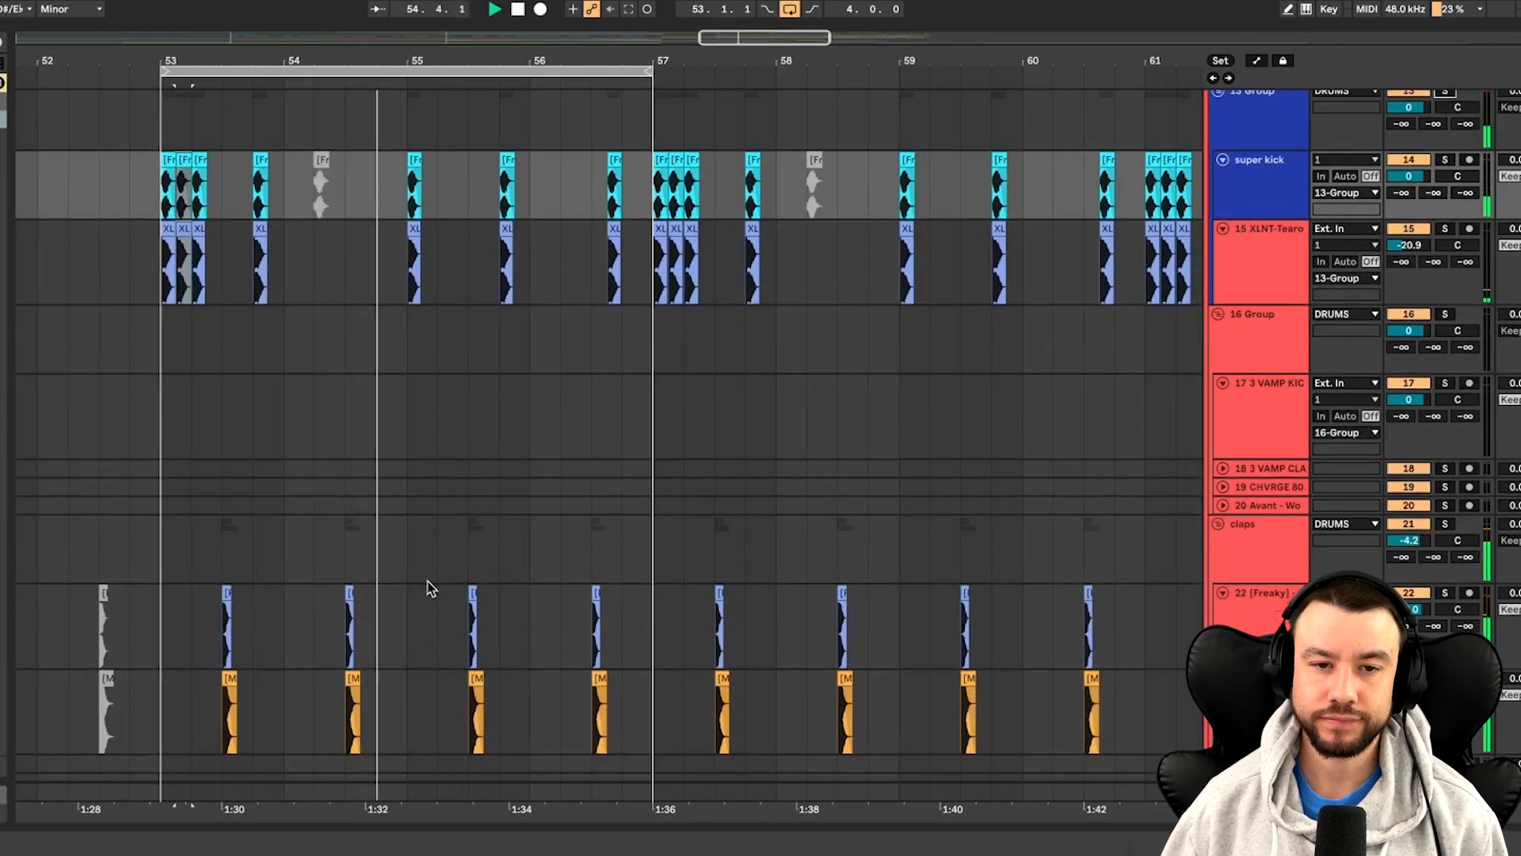
scroll(428, 586, "right", 1)
scroll(428, 587, "up", 1)
scroll(428, 587, "right", 4)
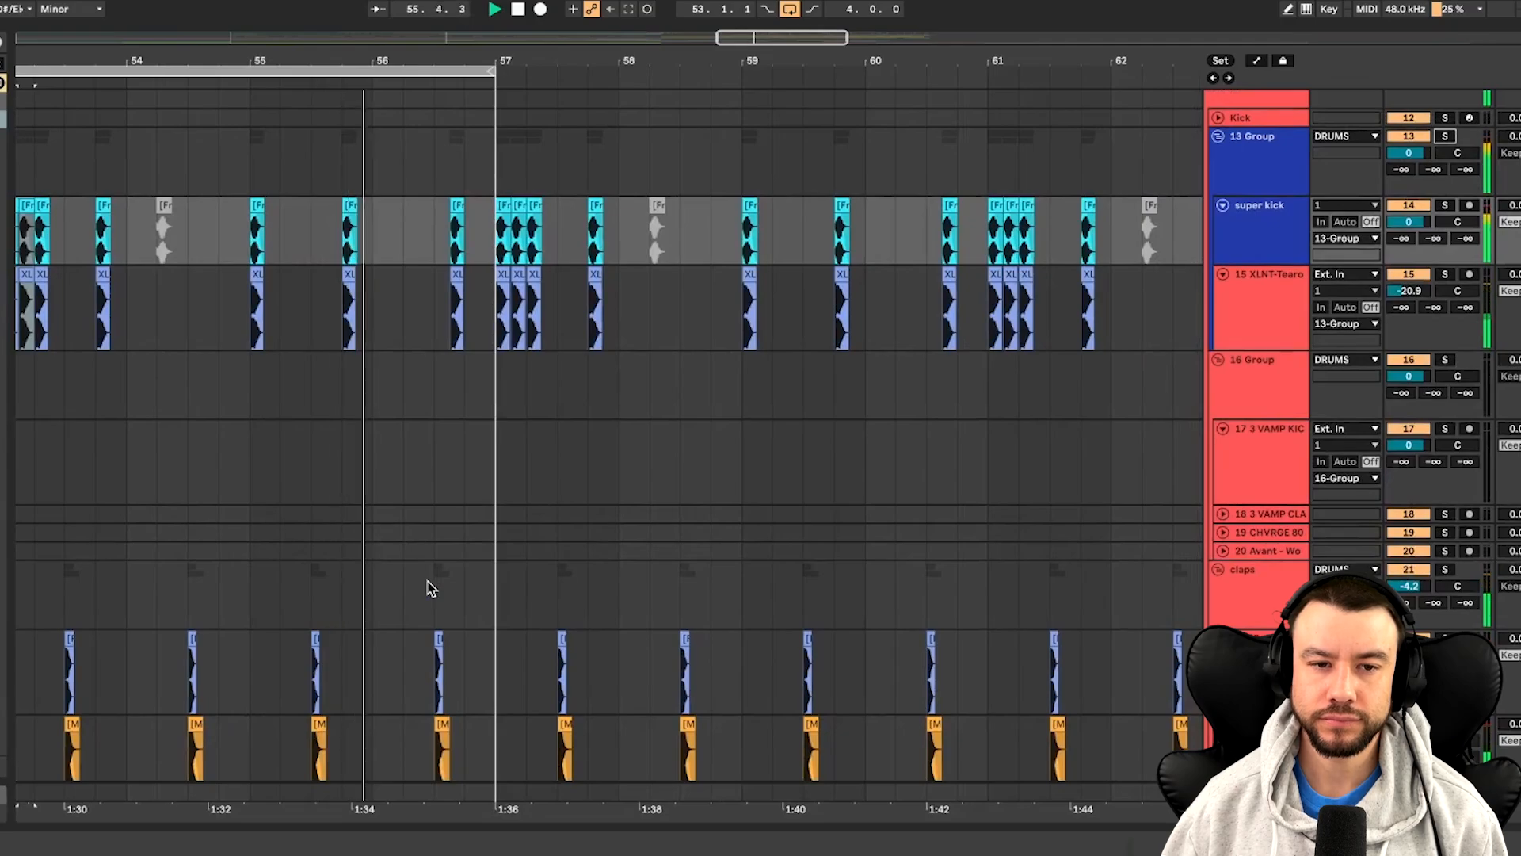
Unfold the [Freaky] - Av track in the CYM & HIGHS group and play it in solo
scroll(428, 589, "down", 10)
scroll(428, 589, "left", 3)
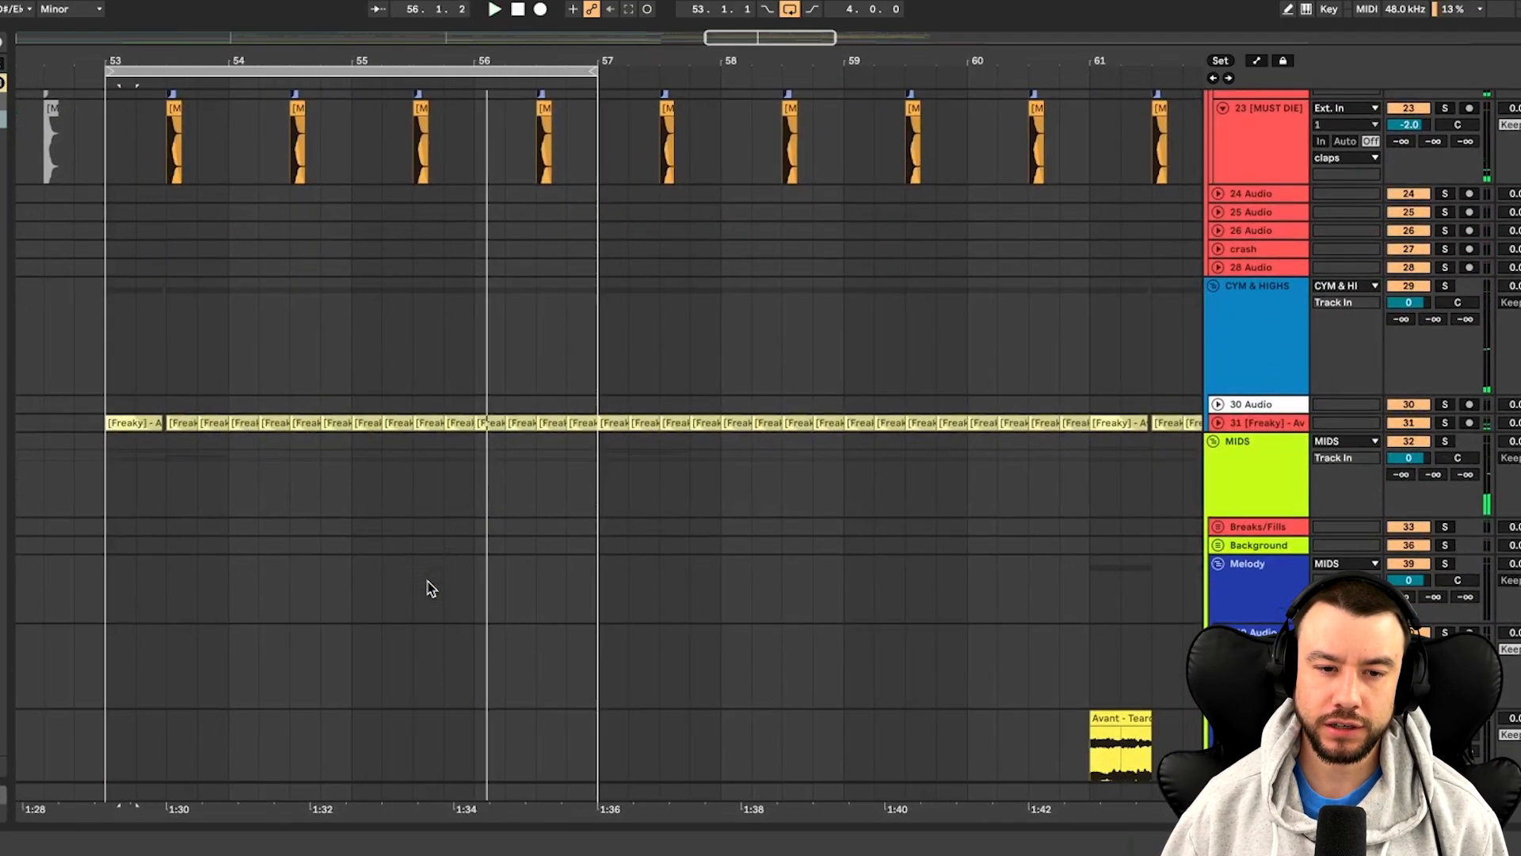
left_click(1219, 422)
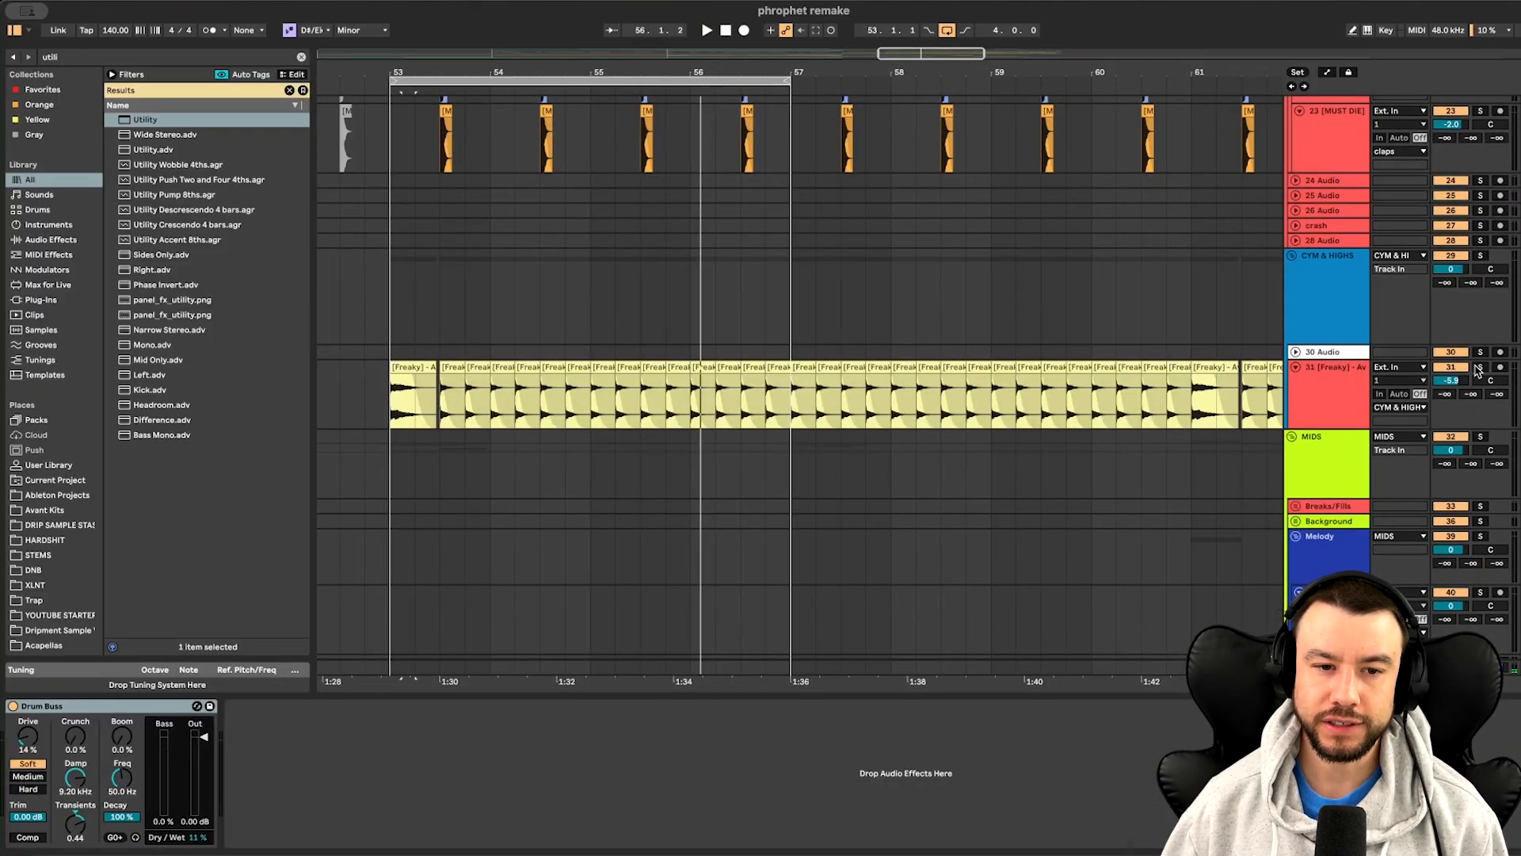
left_click(1479, 367)
scroll(523, 416, "up", 2)
scroll(491, 444, "left", 1)
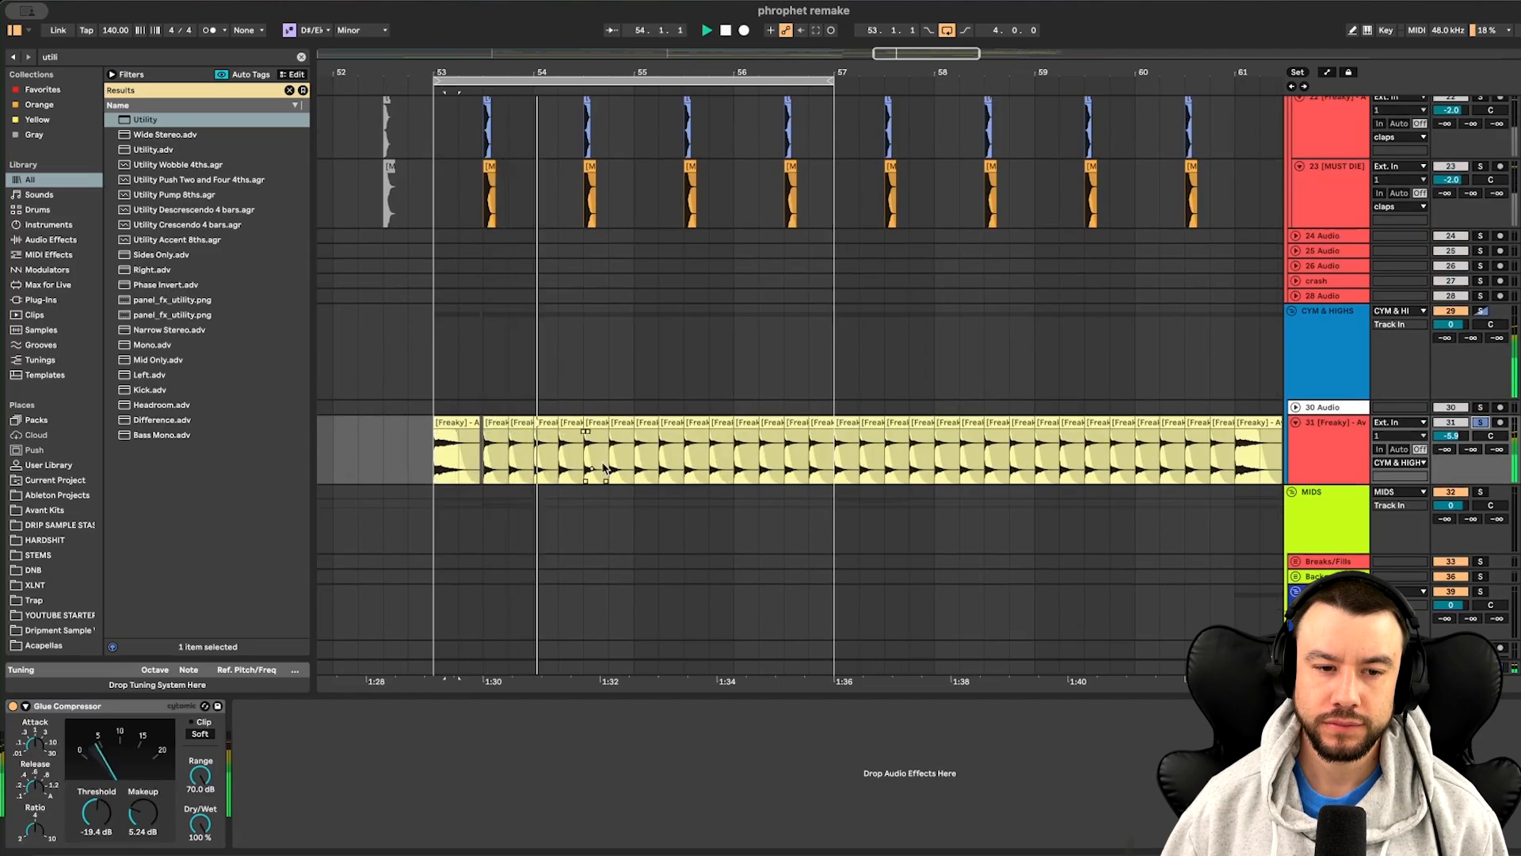
scroll(512, 511, "up", 3)
scroll(714, 479, "down", 5)
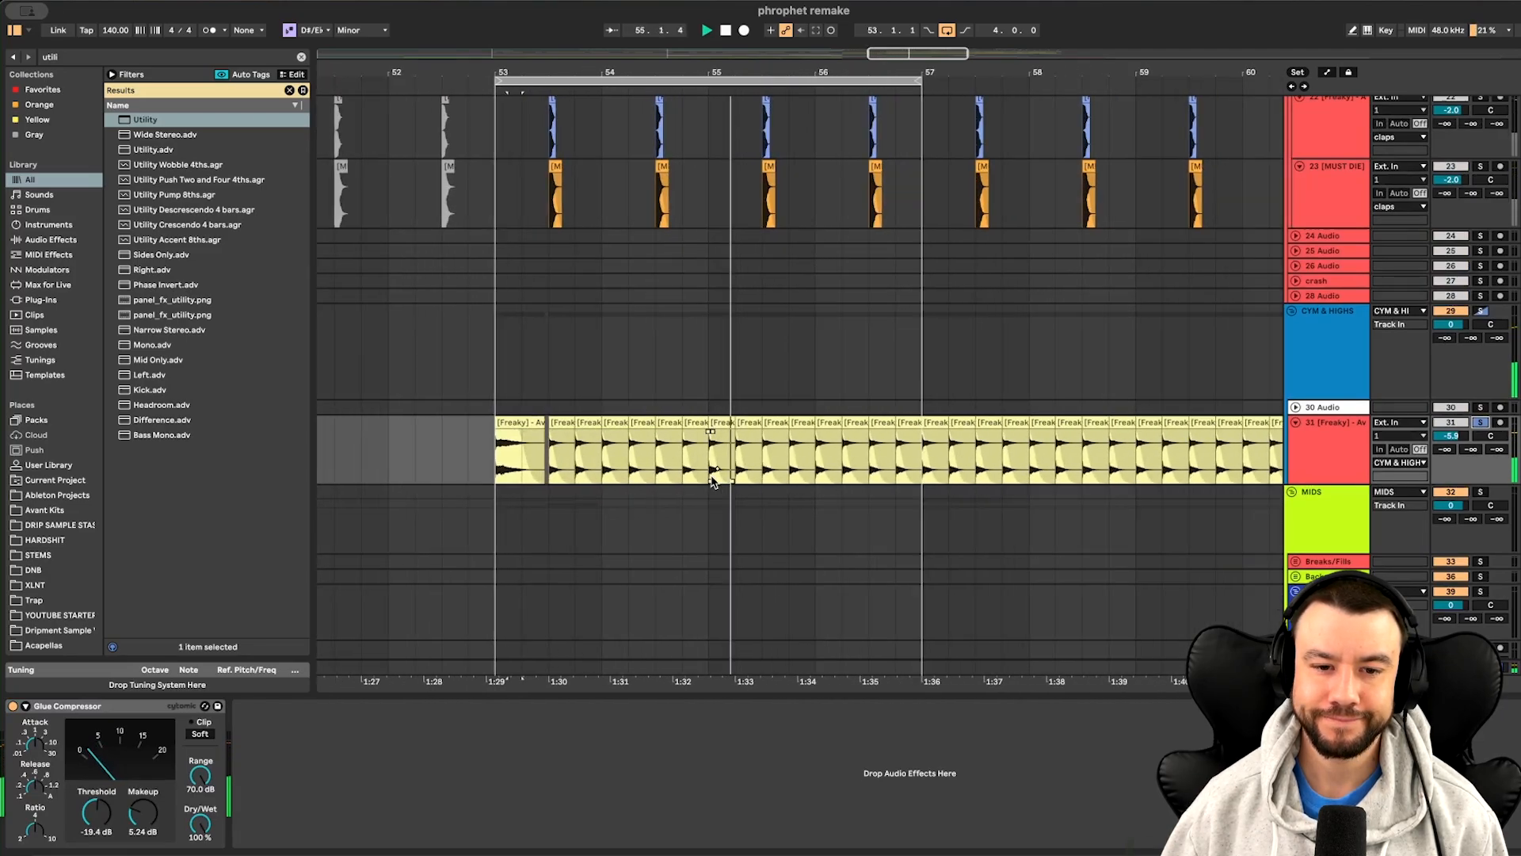
scroll(1241, 374, "up", 5)
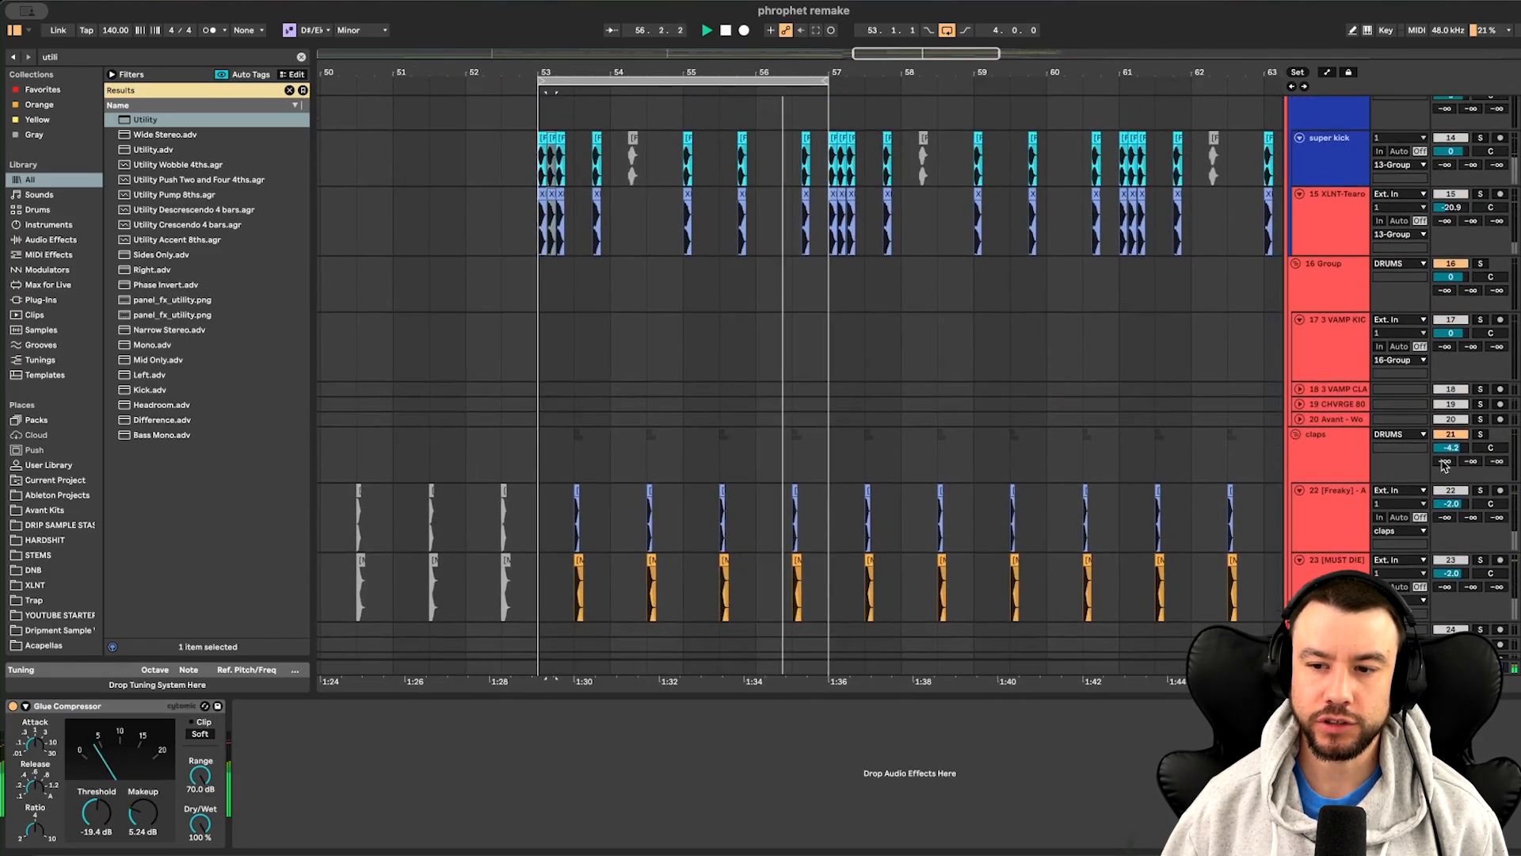
Add the claps and super kick groups to the solo and play them together with the CYM & HIGHS layer
left_click(1481, 433)
scroll(1480, 438, "up", 3)
left_click(1481, 271)
scroll(901, 445, "down", 6)
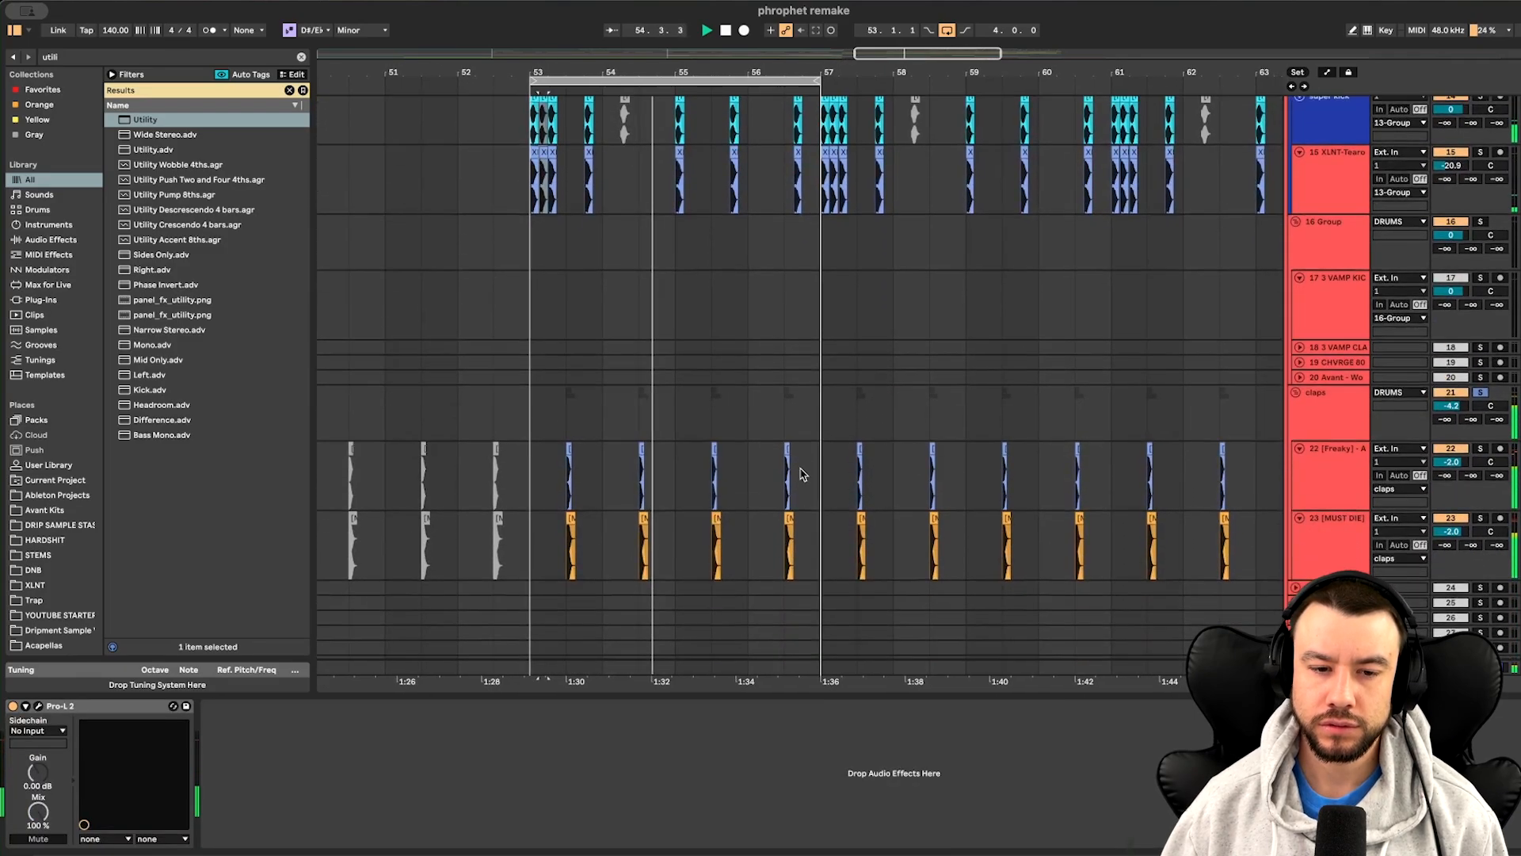
scroll(801, 474, "up", 10)
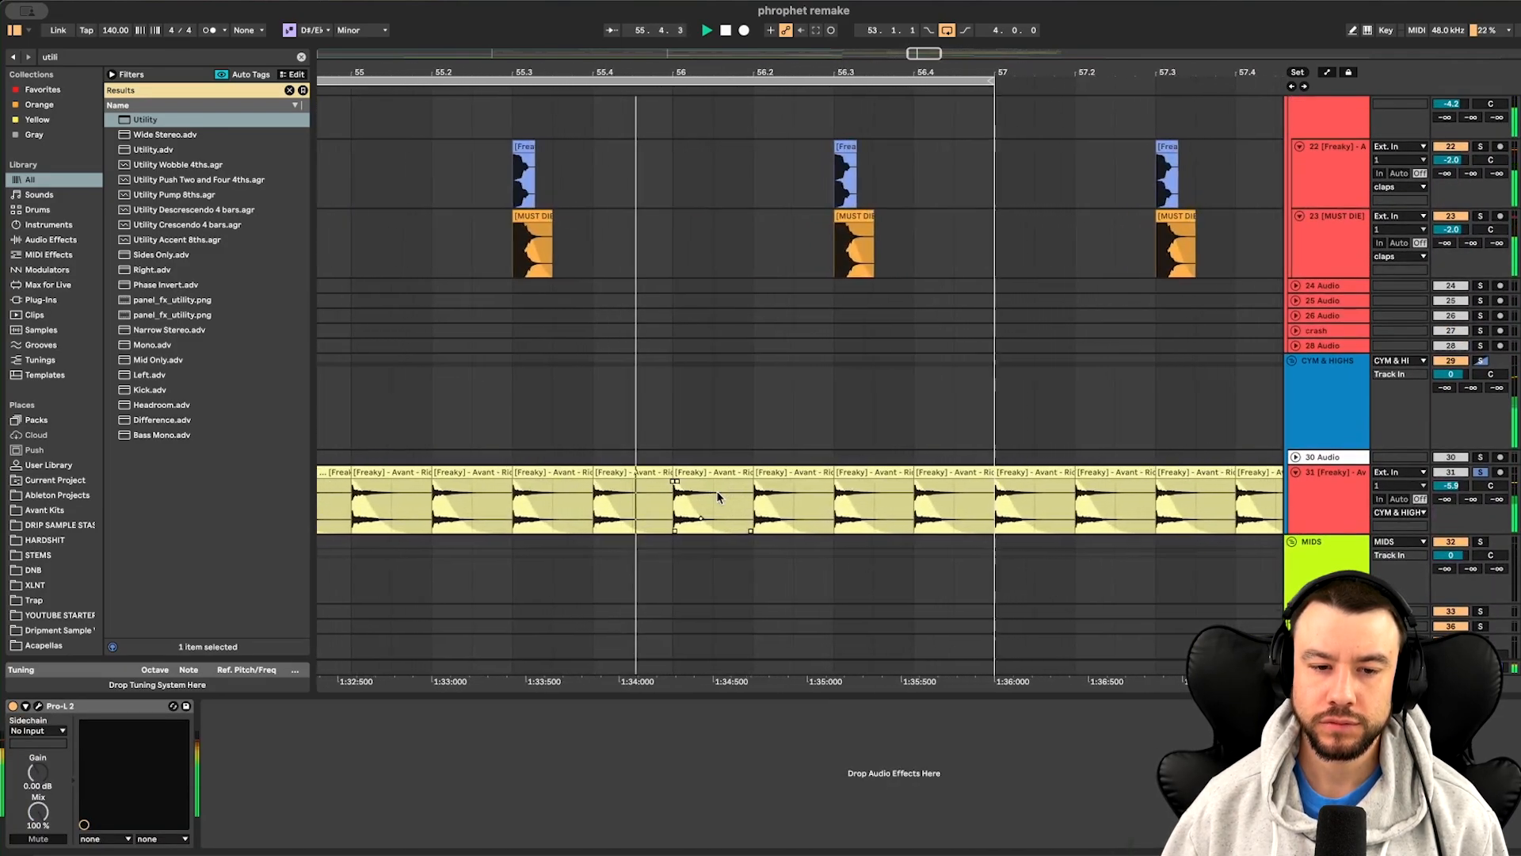
scroll(718, 497, "down", 6)
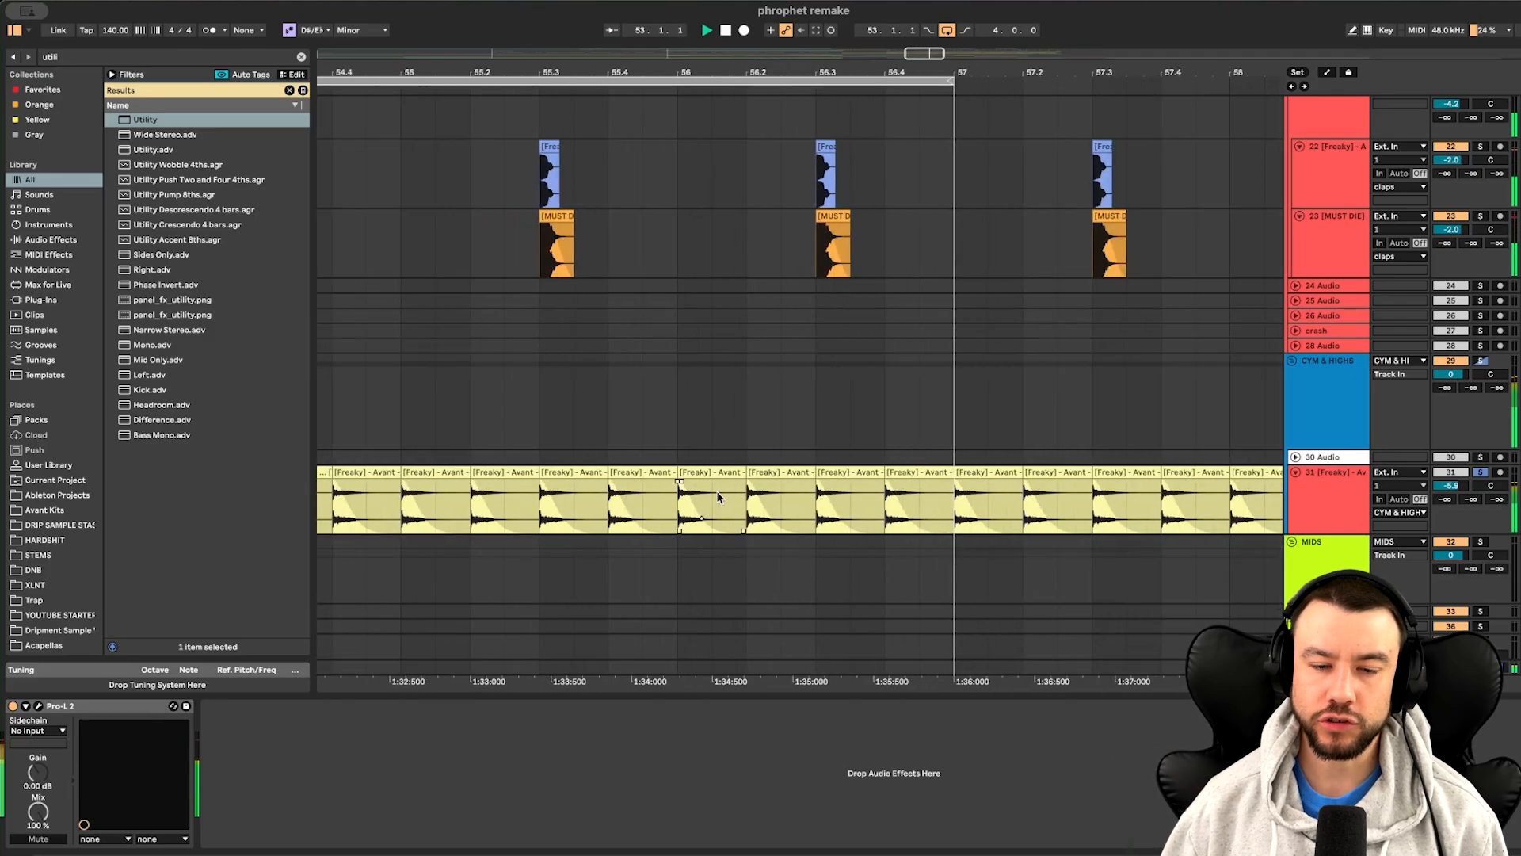
Turn off the loop and the solo on the CYM & HIGHS layer and let the section play in the full mix
scroll(718, 496, "down", 10)
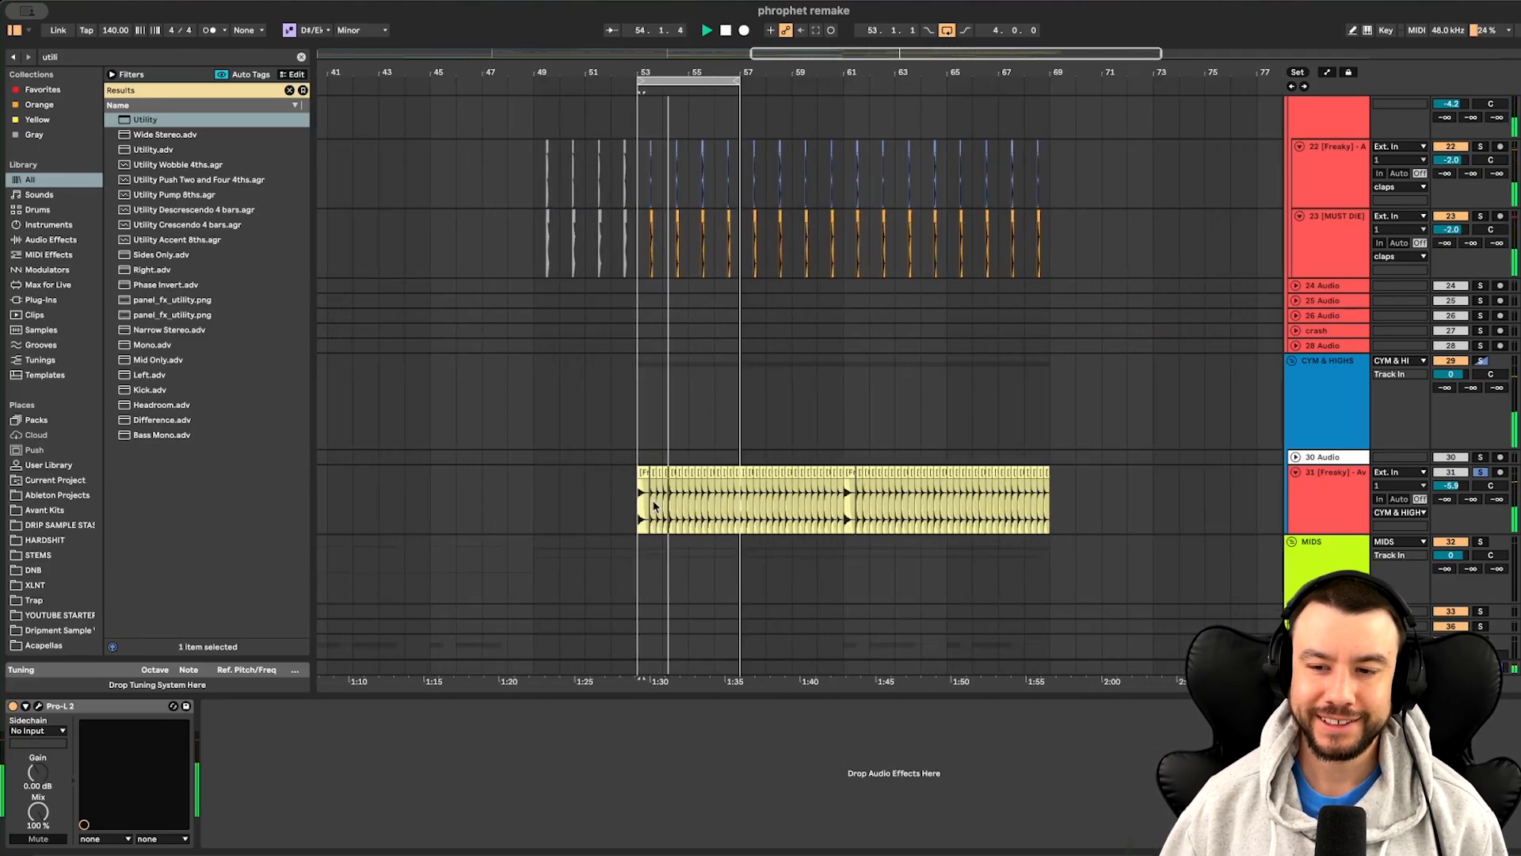
scroll(656, 506, "up", 3)
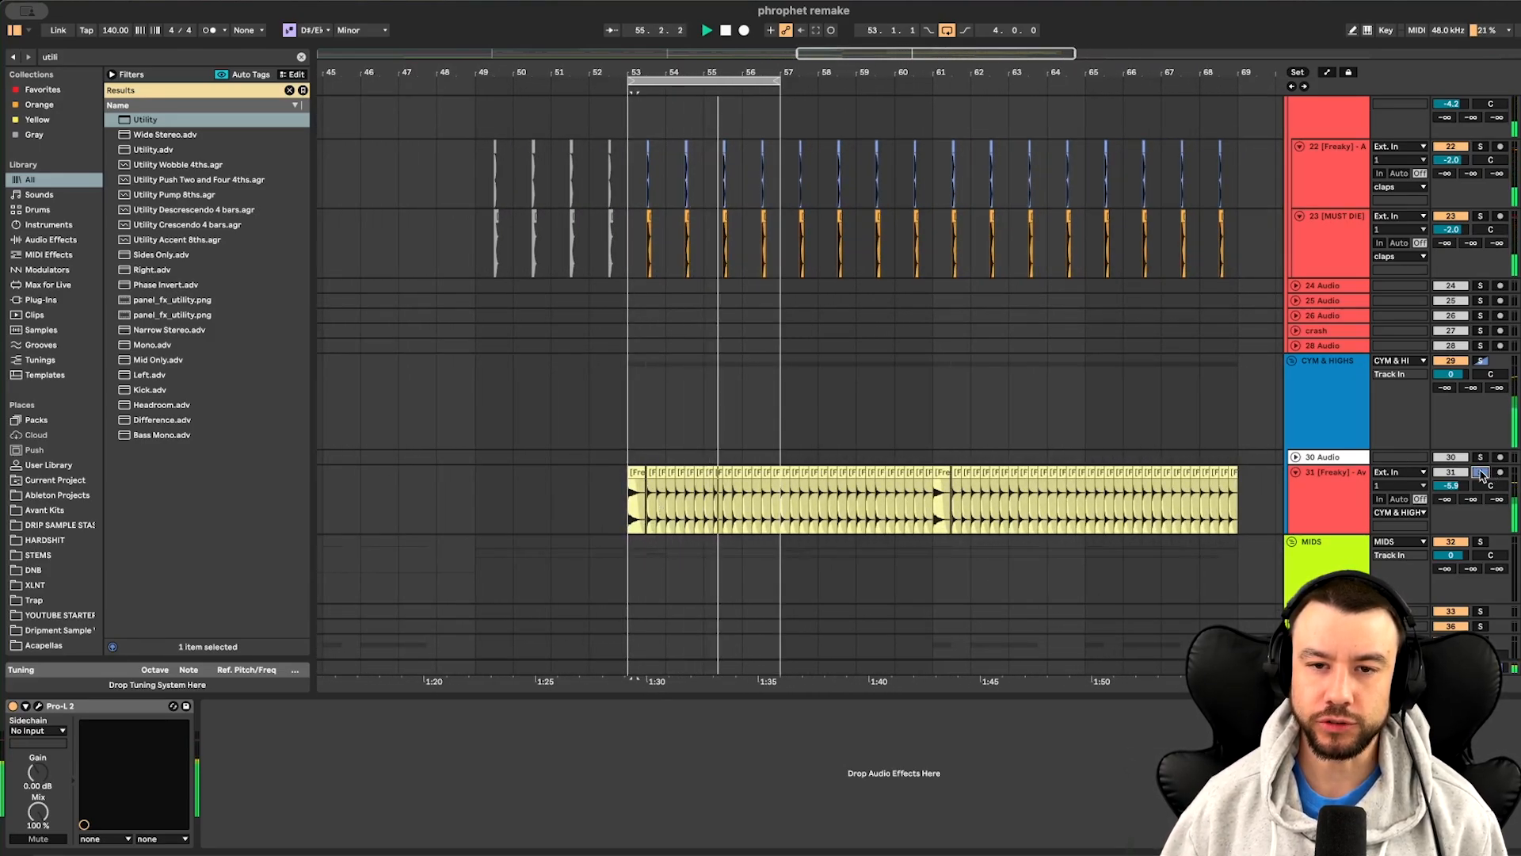
left_click(945, 33)
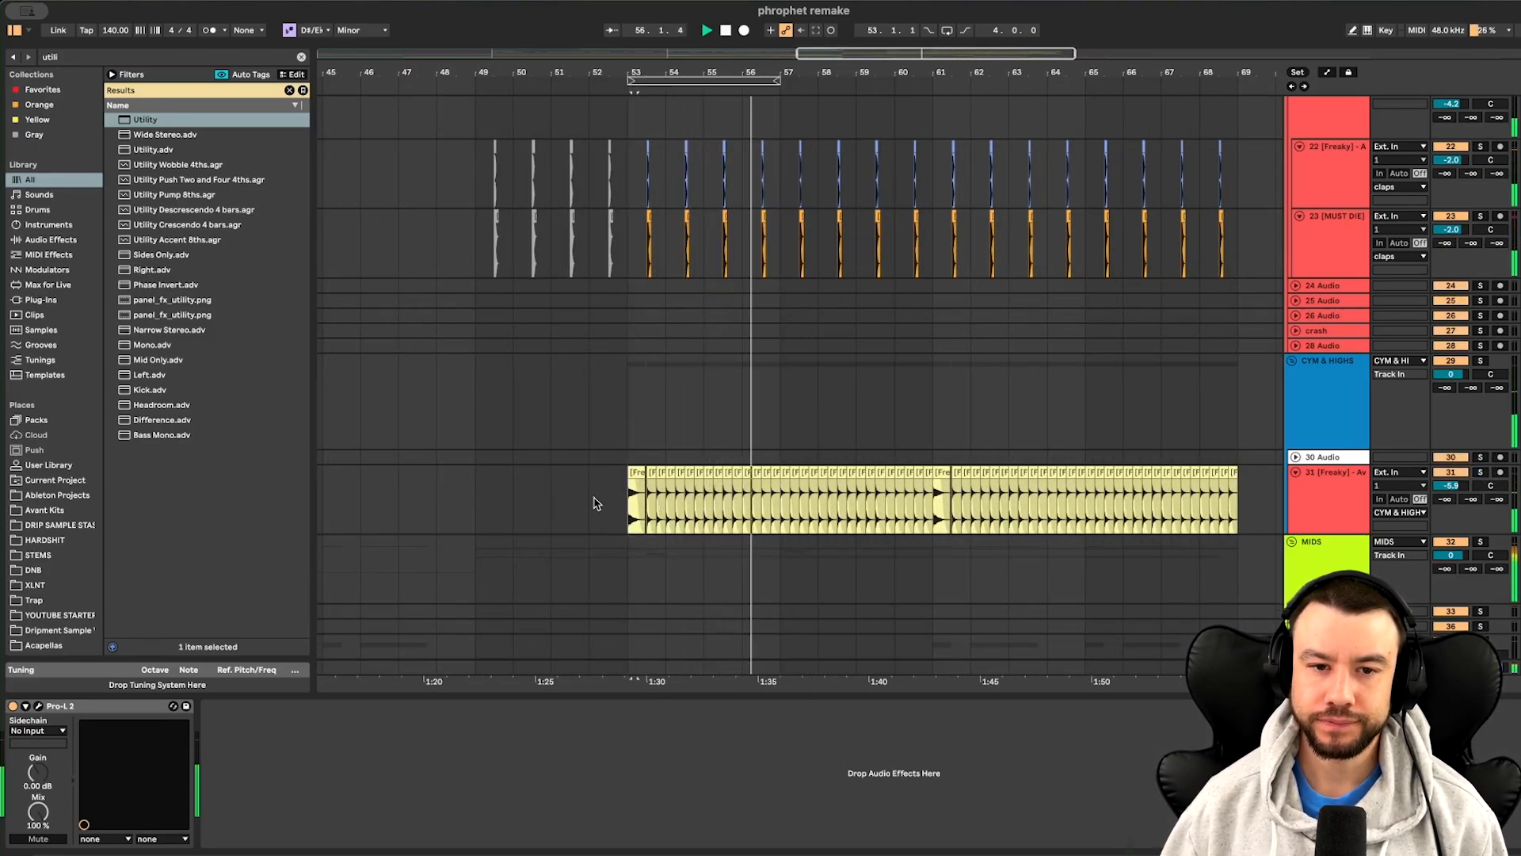
Solo the audio basses group inside BASS LEADS and play its clips from bar 53
left_click(626, 695)
scroll(628, 696, "down", 4)
scroll(629, 696, "down", 10)
scroll(629, 701, "down", 5)
scroll(629, 700, "up", 5)
key("space")
scroll(619, 386, "up", 1)
scroll(616, 387, "up", 2)
left_click(1219, 333)
left_click(1481, 229)
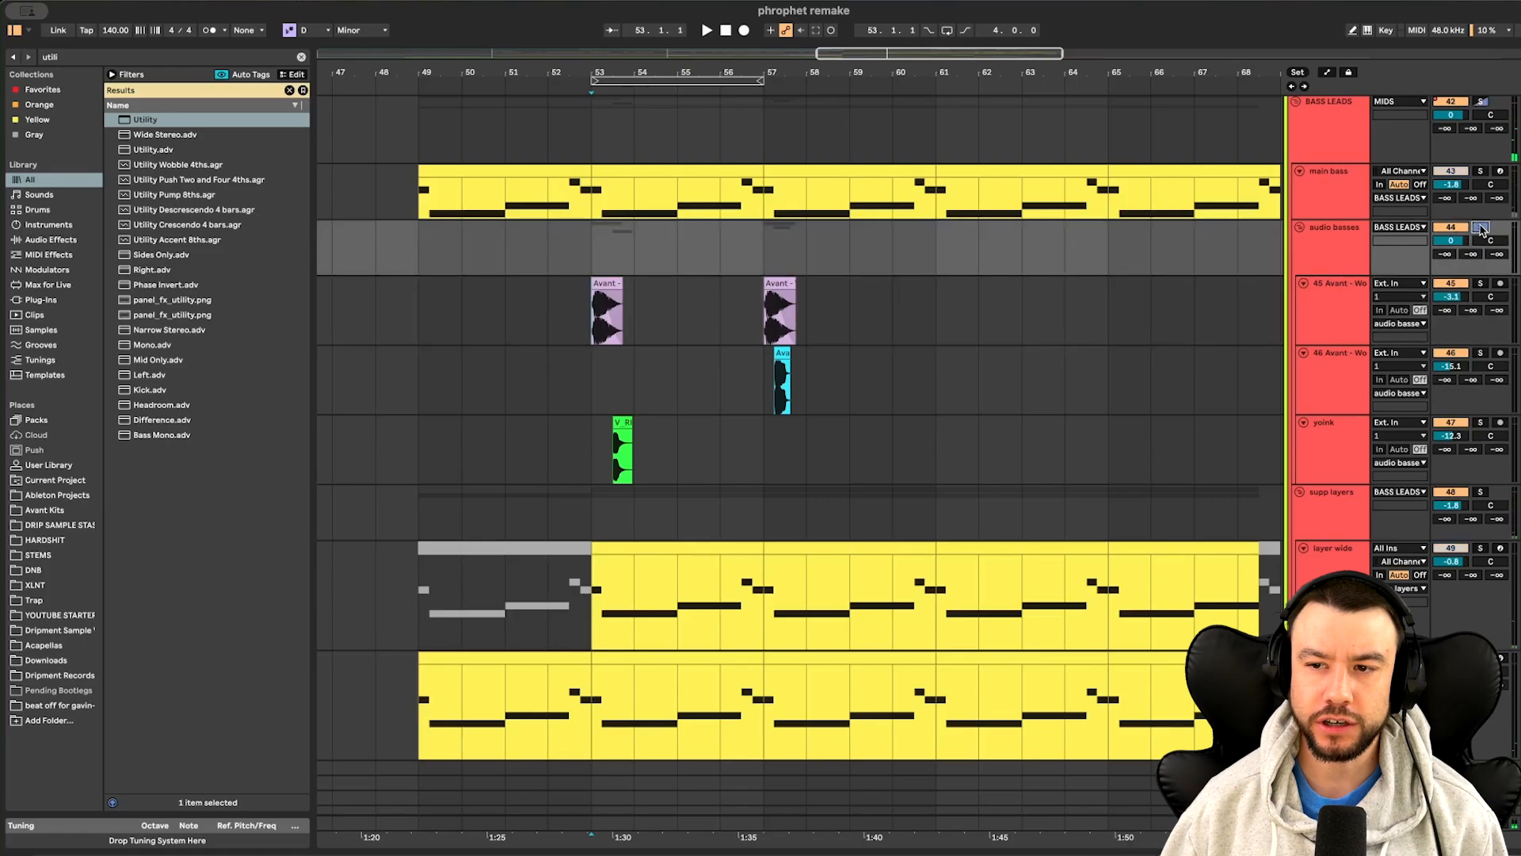
scroll(567, 404, "up", 4)
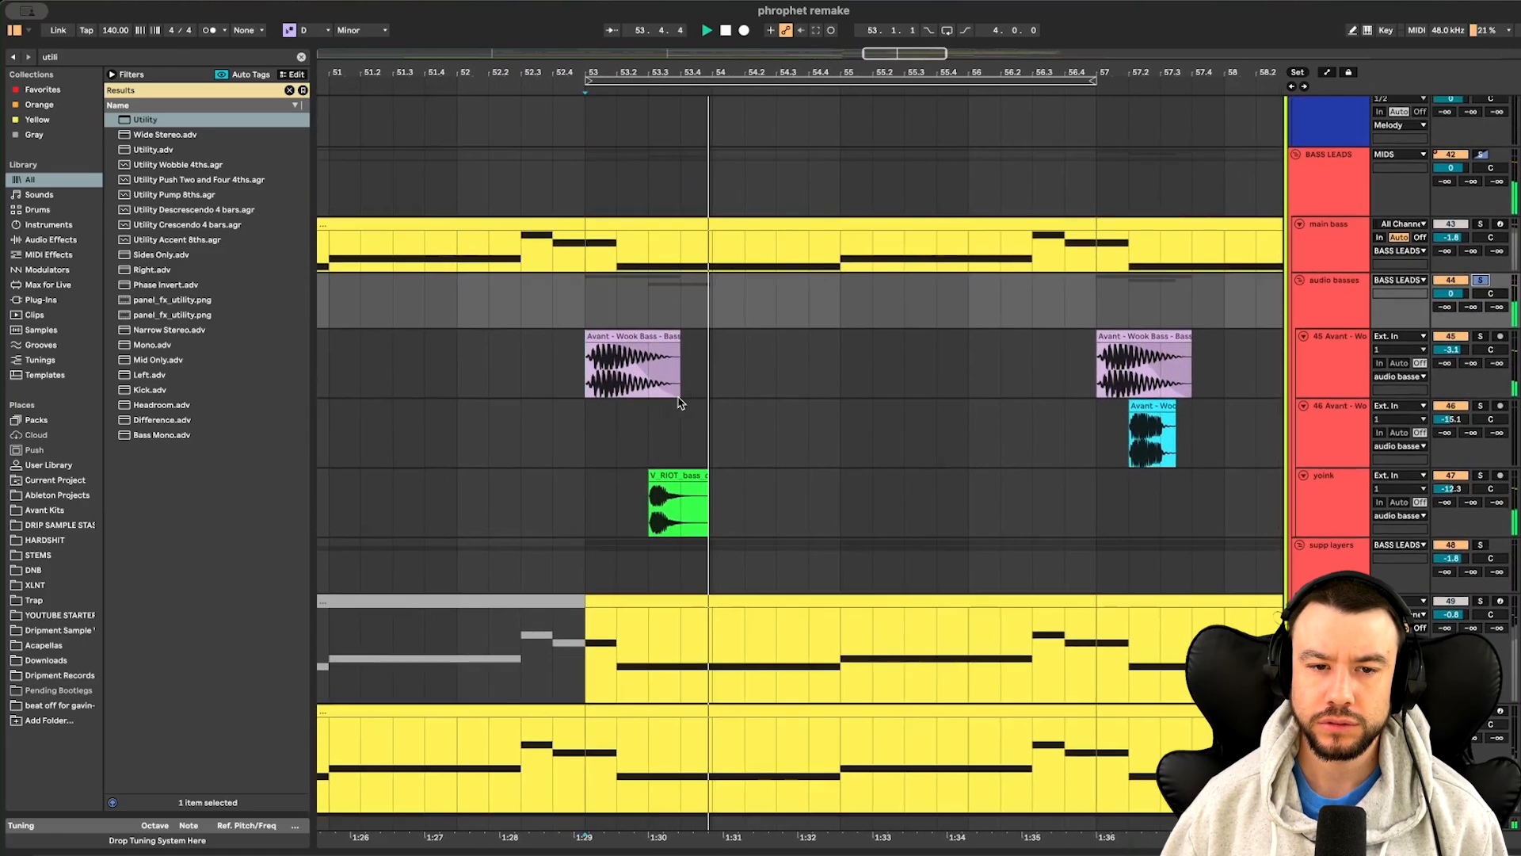
scroll(605, 412, "down", 4)
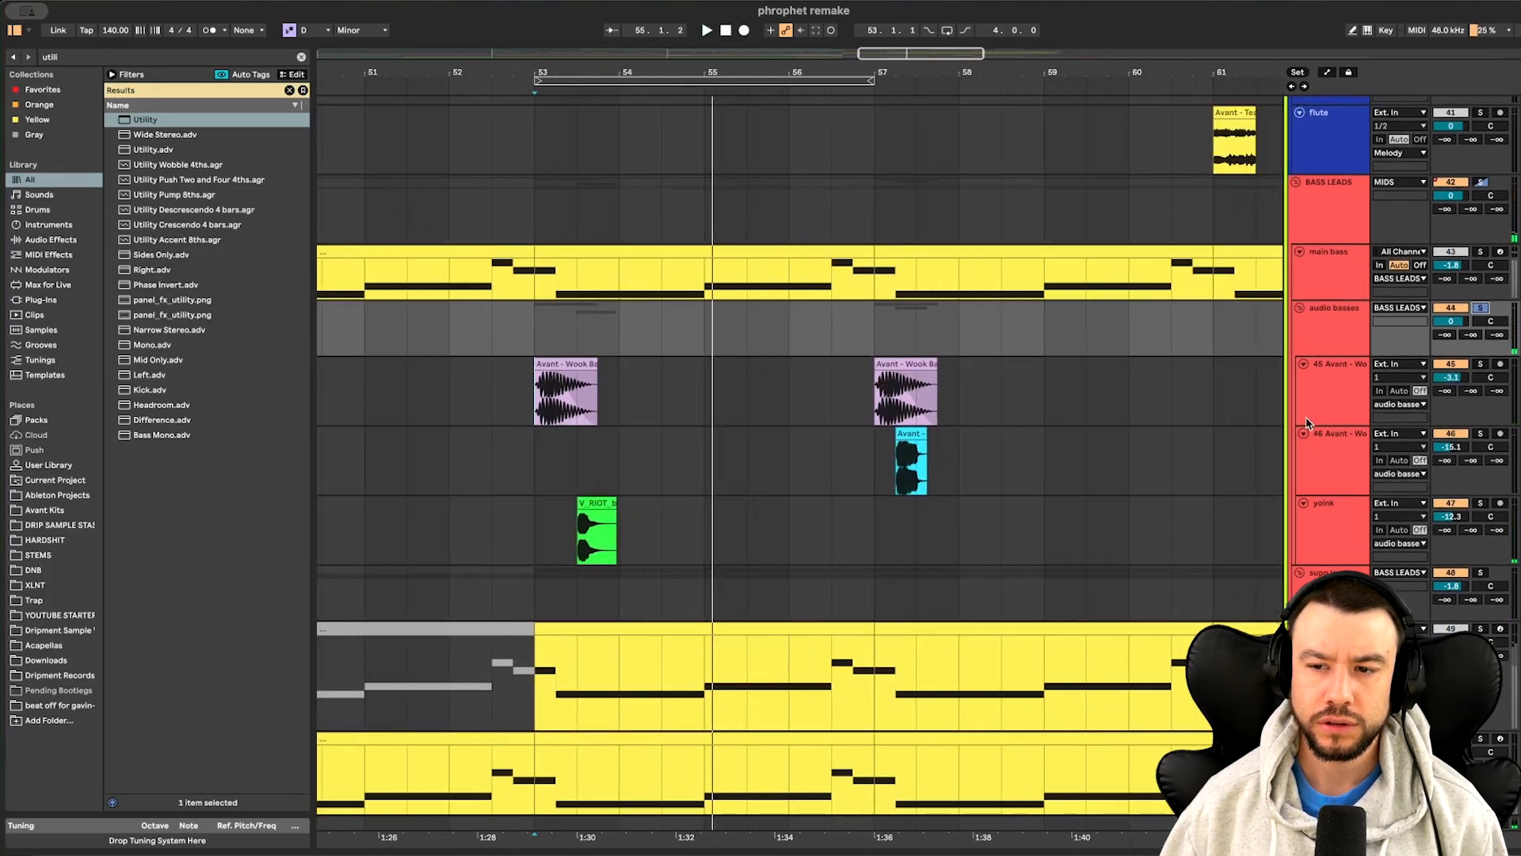
Examine the effect devices on track 45 and on the audio basses group
left_click(1341, 396)
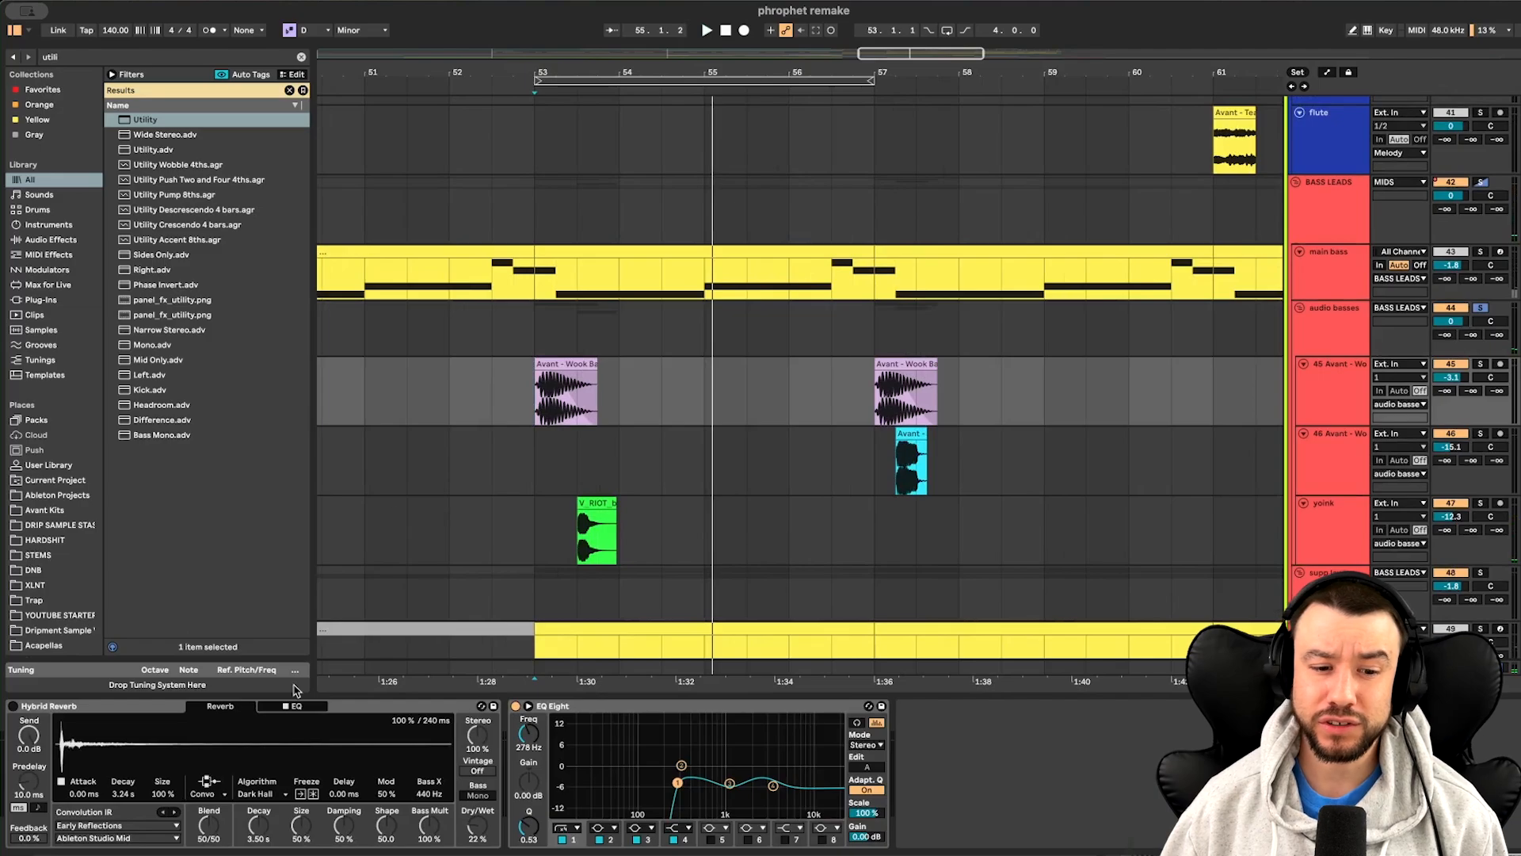
left_click(1331, 355)
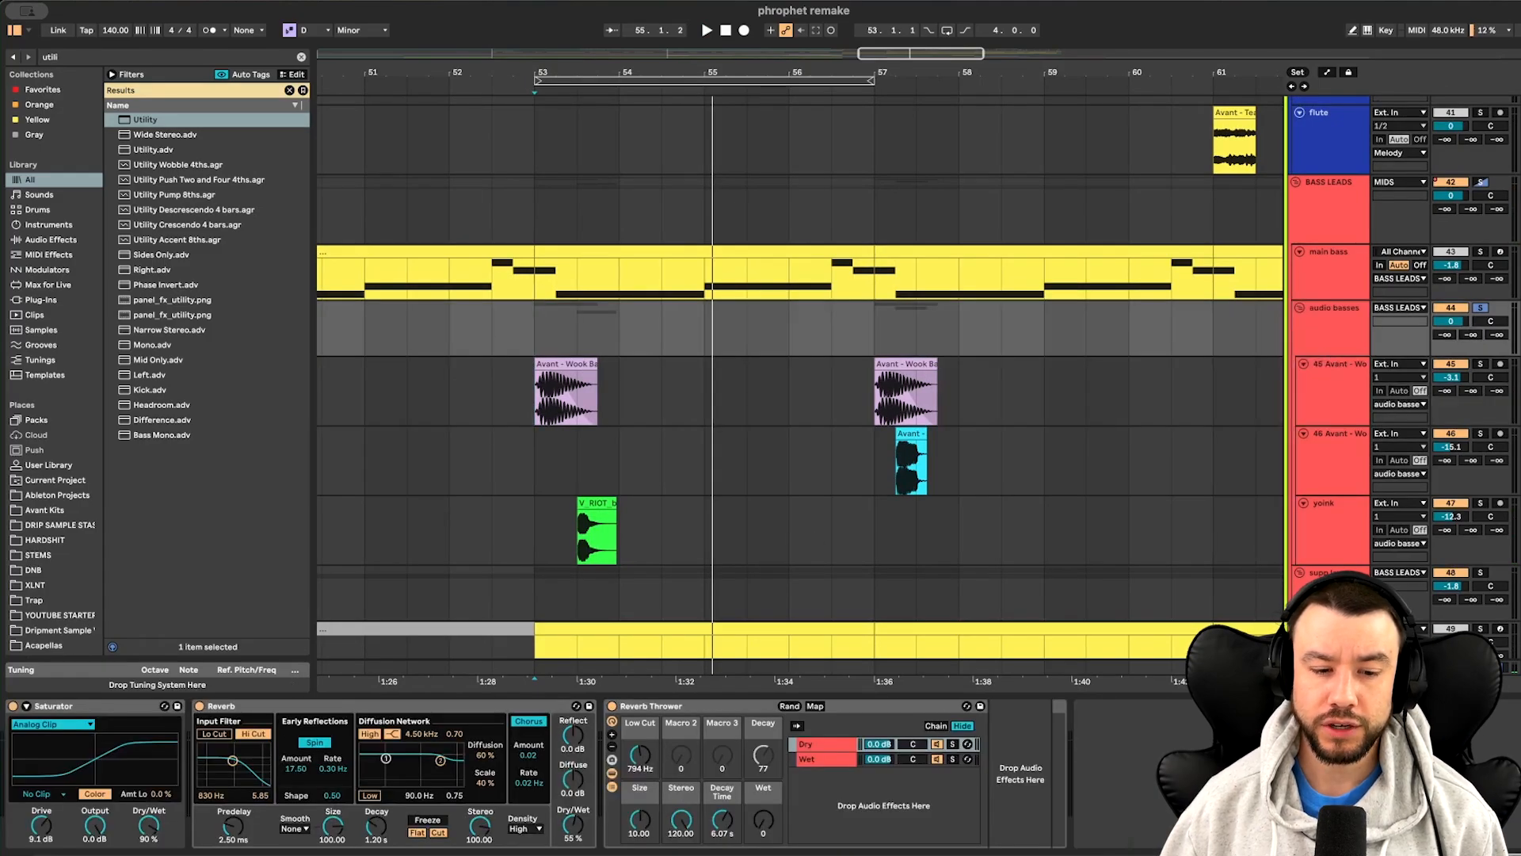
scroll(658, 396, "up", 4)
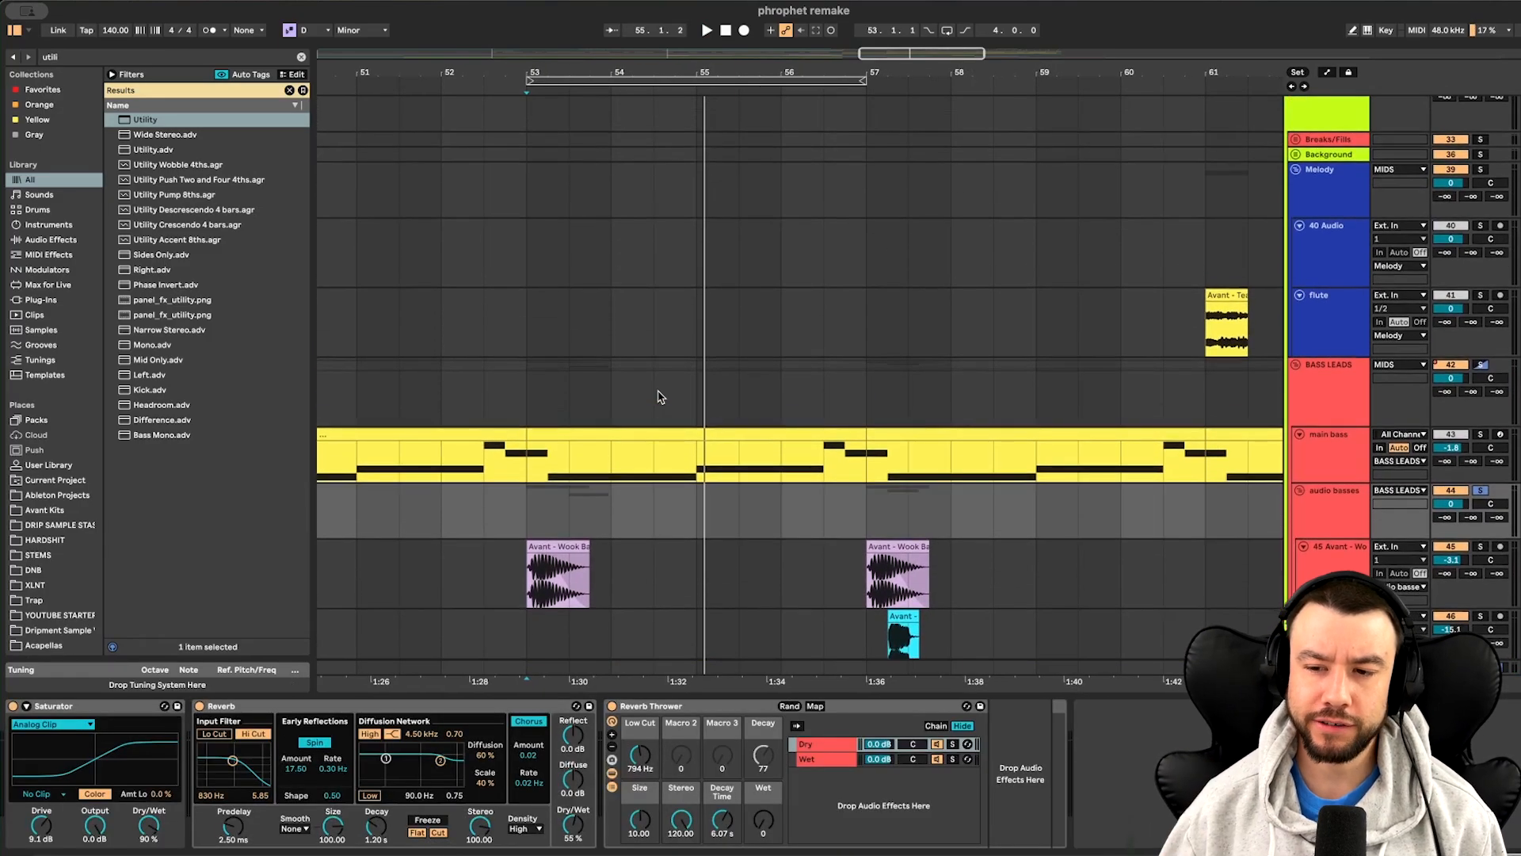
Turn off solo on the audio basses group and play the drop in the full mix from just before bar 53
scroll(658, 393, "down", 5)
scroll(659, 391, "down", 2)
left_click(527, 427)
key("space")
scroll(580, 524, "down", 3)
scroll(580, 523, "up", 5)
scroll(580, 524, "right", 2)
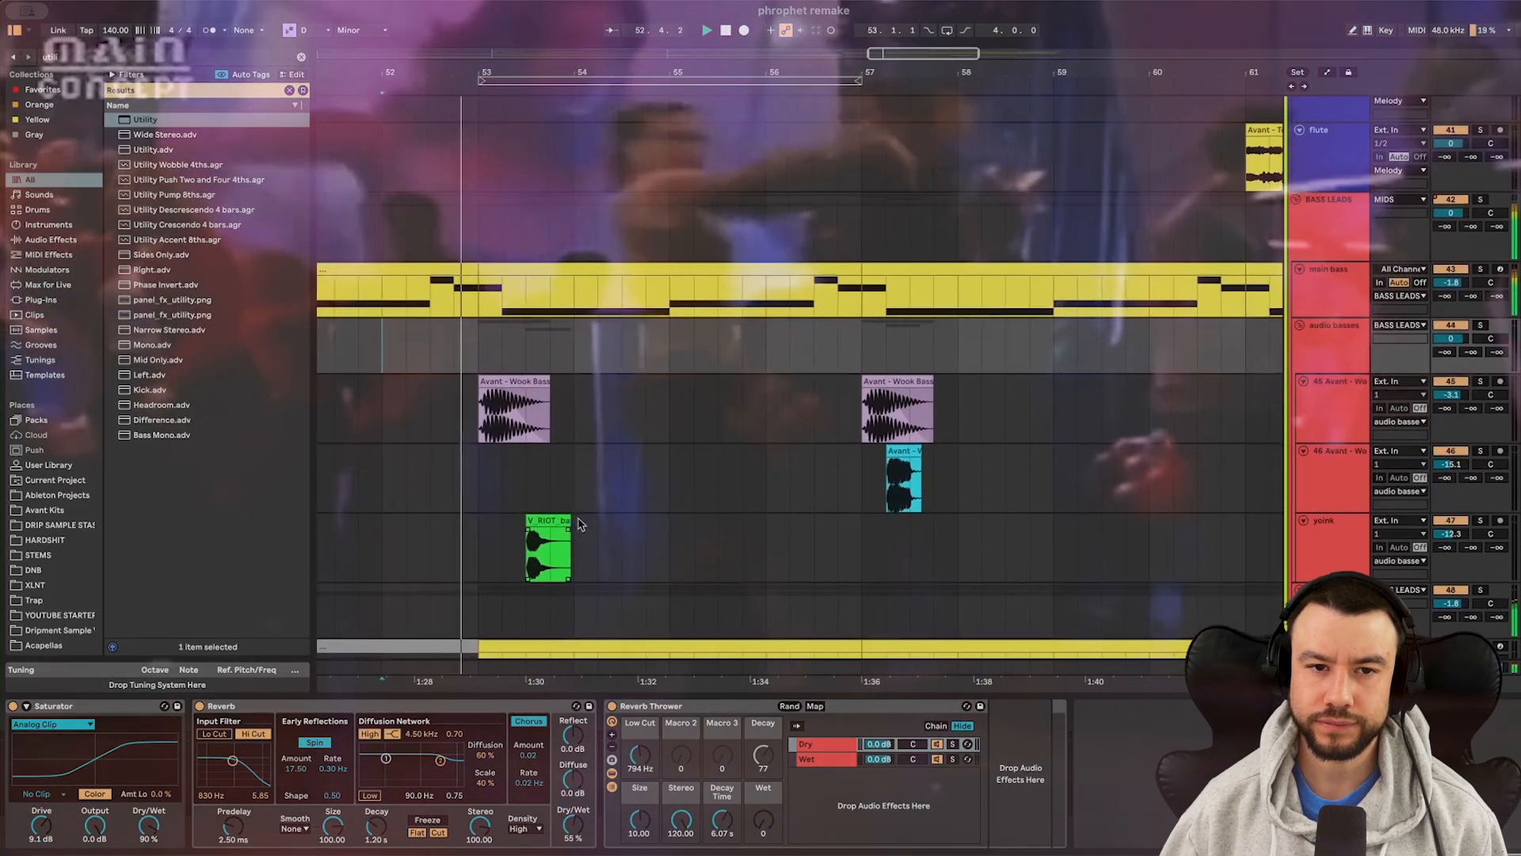
scroll(580, 524, "up", 1)
scroll(580, 524, "right", 2)
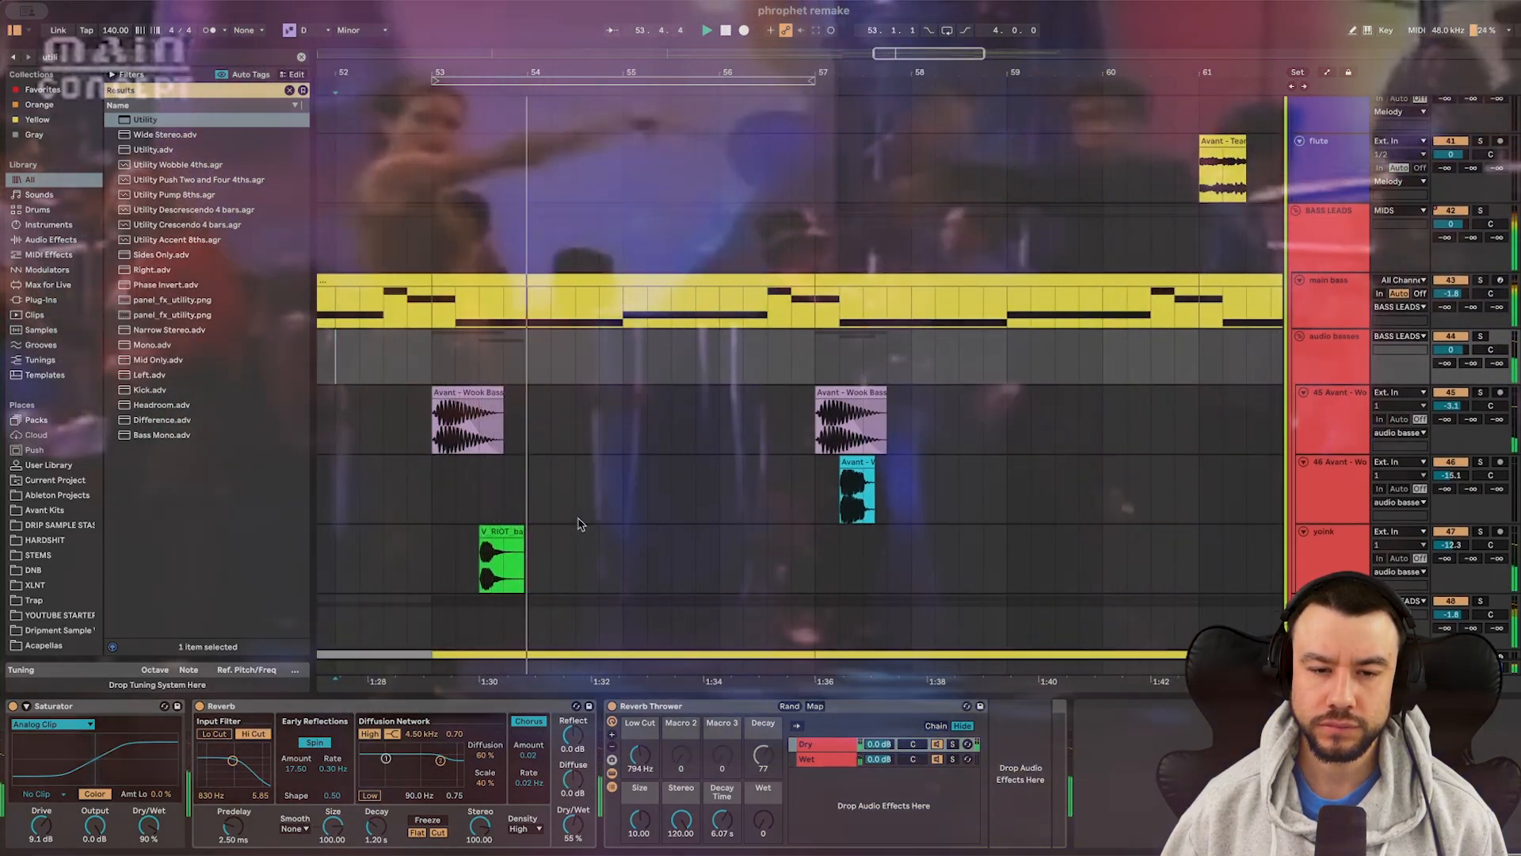
scroll(580, 523, "down", 3)
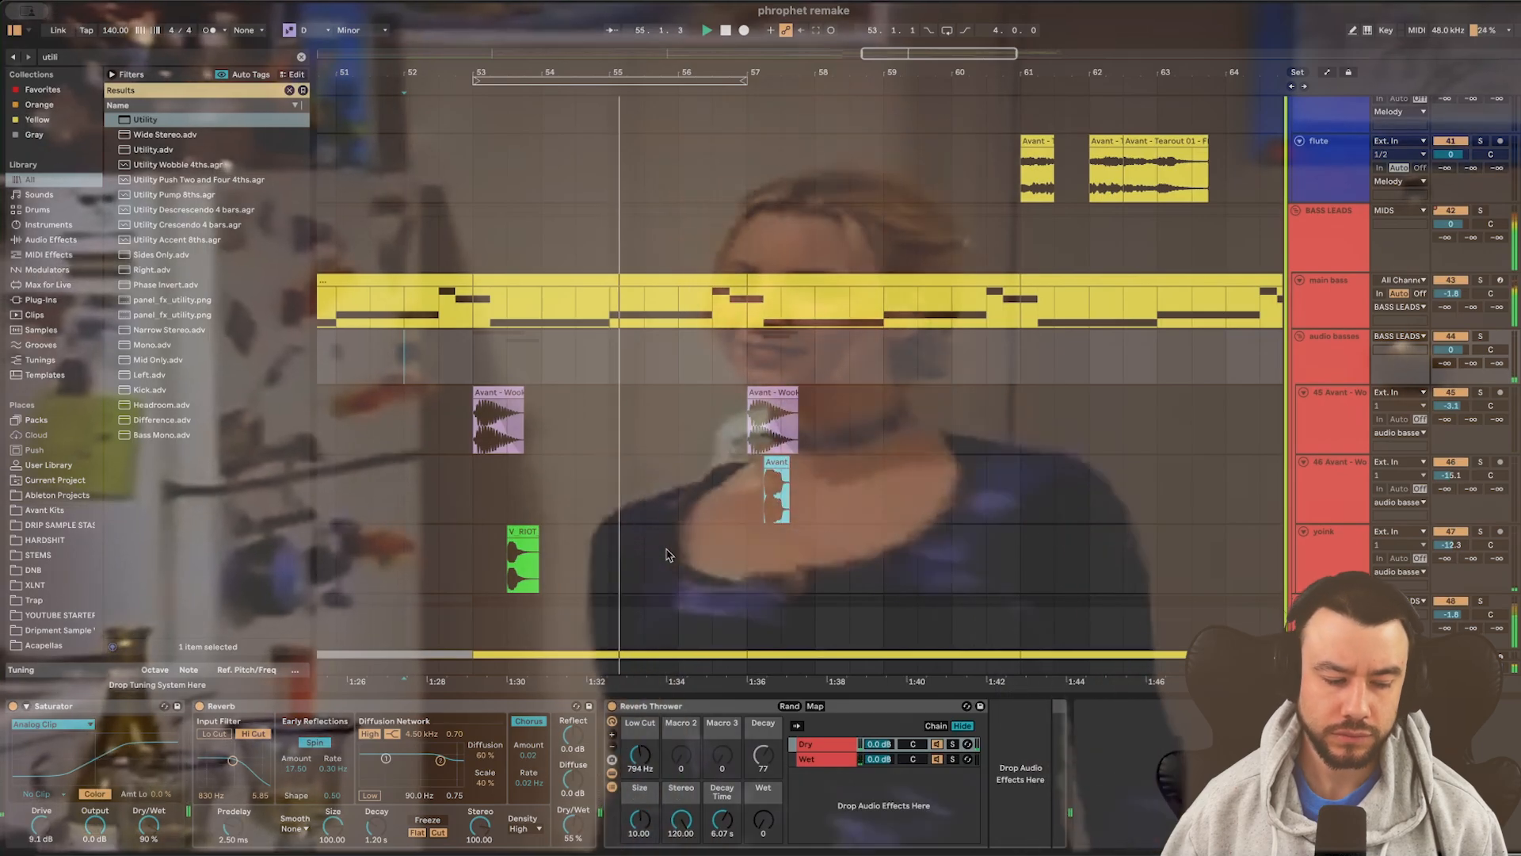
scroll(665, 555, "up", 2)
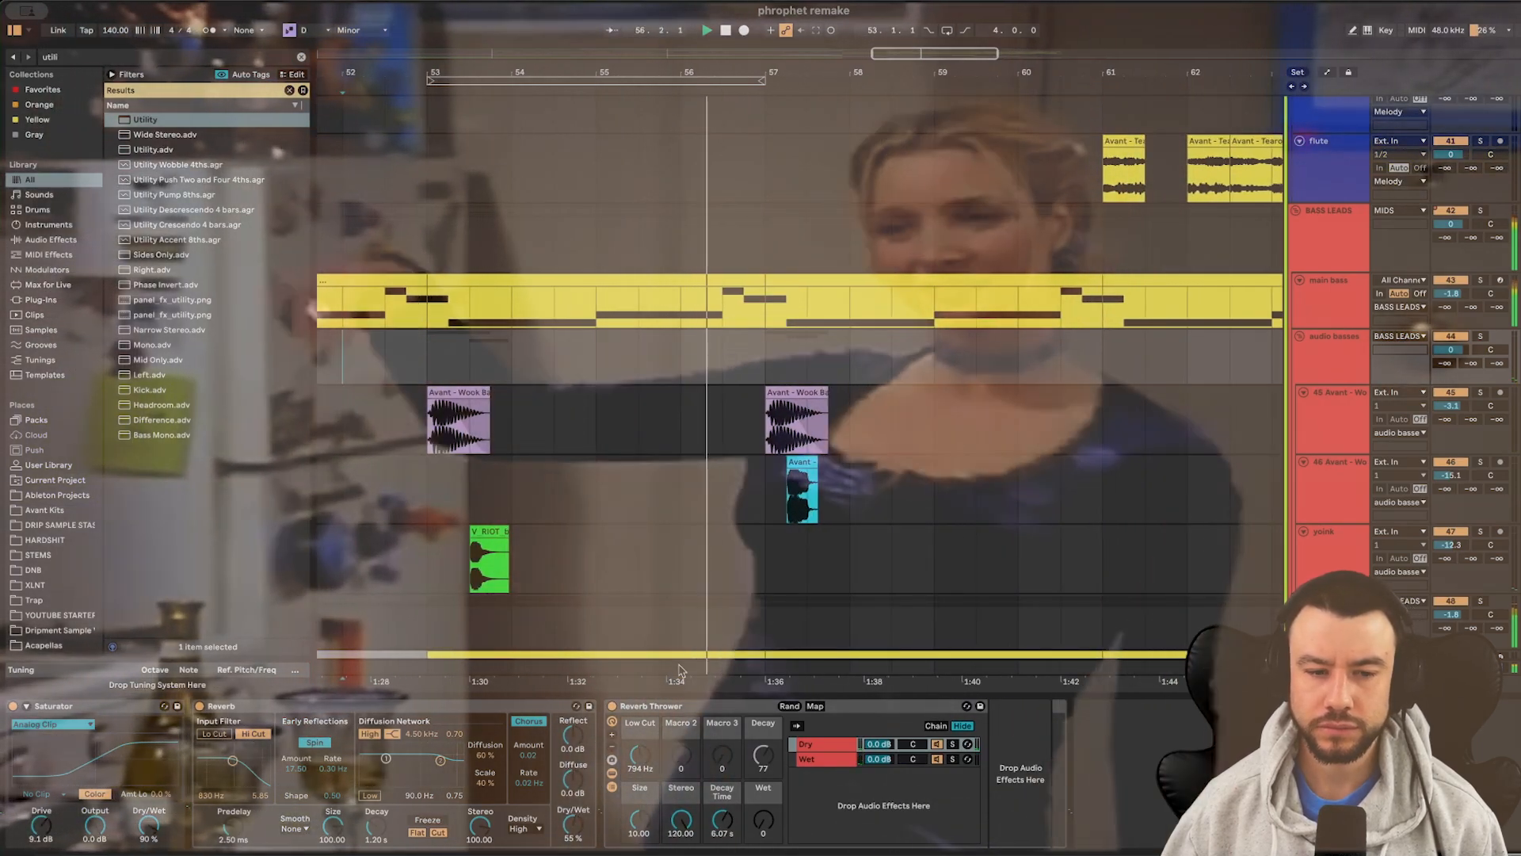
Solo the track 4 adlib vocal in VOX & SAMPLES and play its clip at bar 59
left_click(648, 696)
scroll(648, 700, "down", 10)
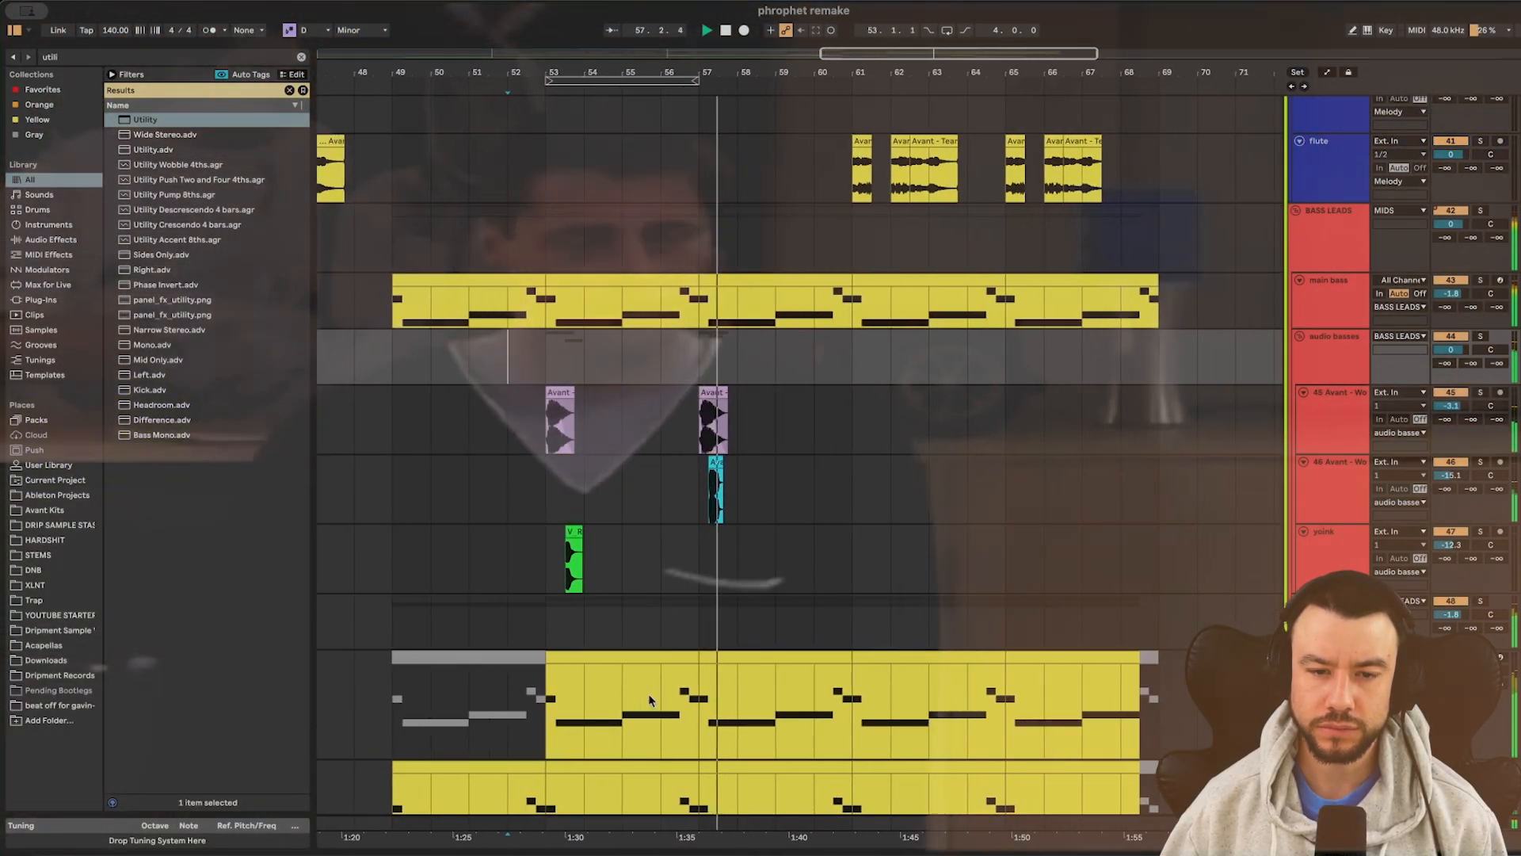
scroll(511, 586, "left", 5)
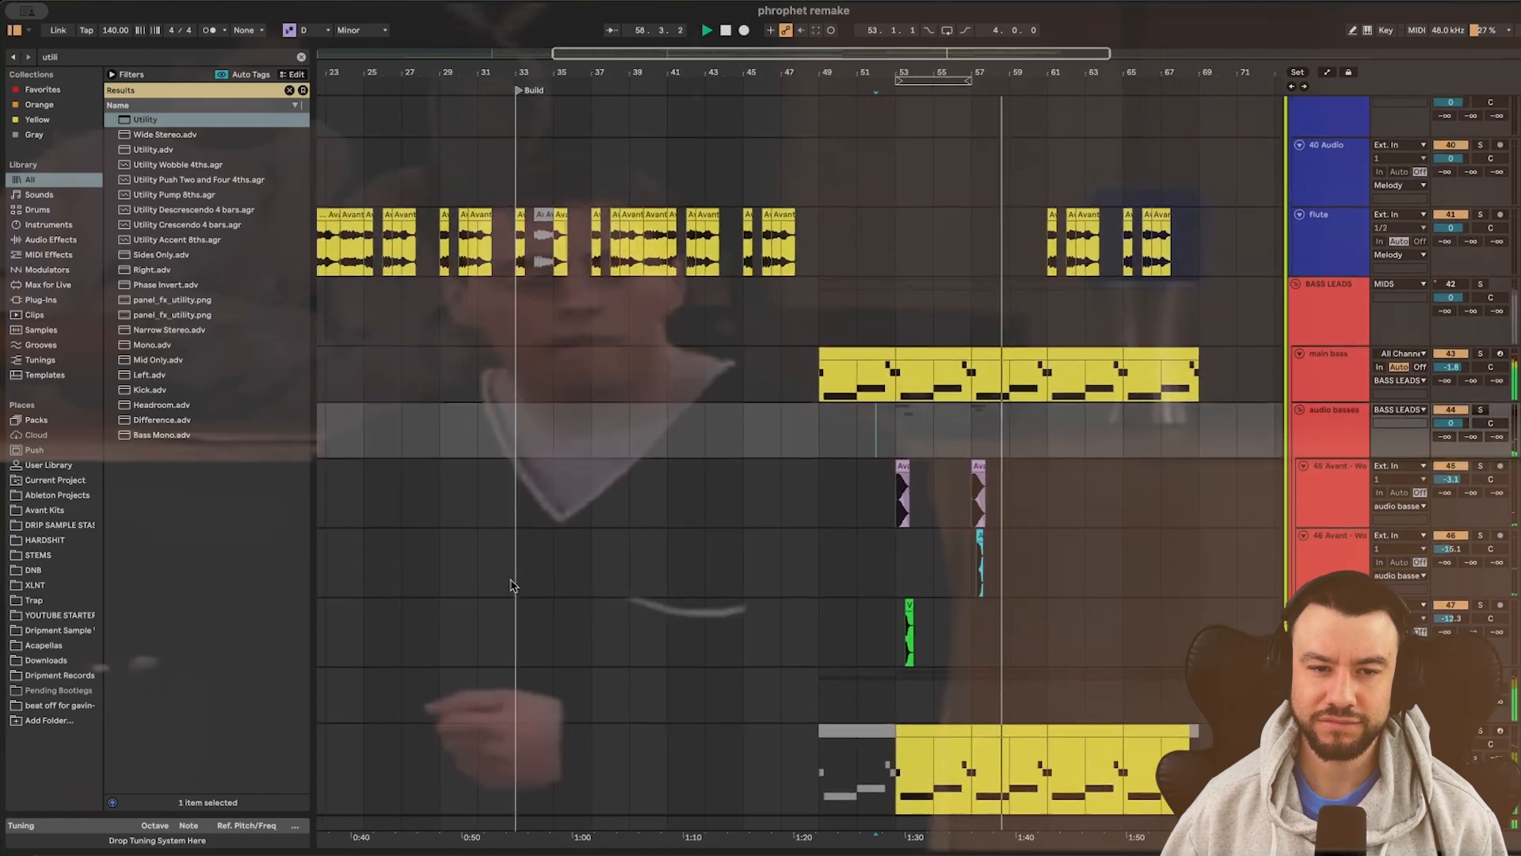
scroll(511, 586, "down", 5)
scroll(511, 586, "down", 8)
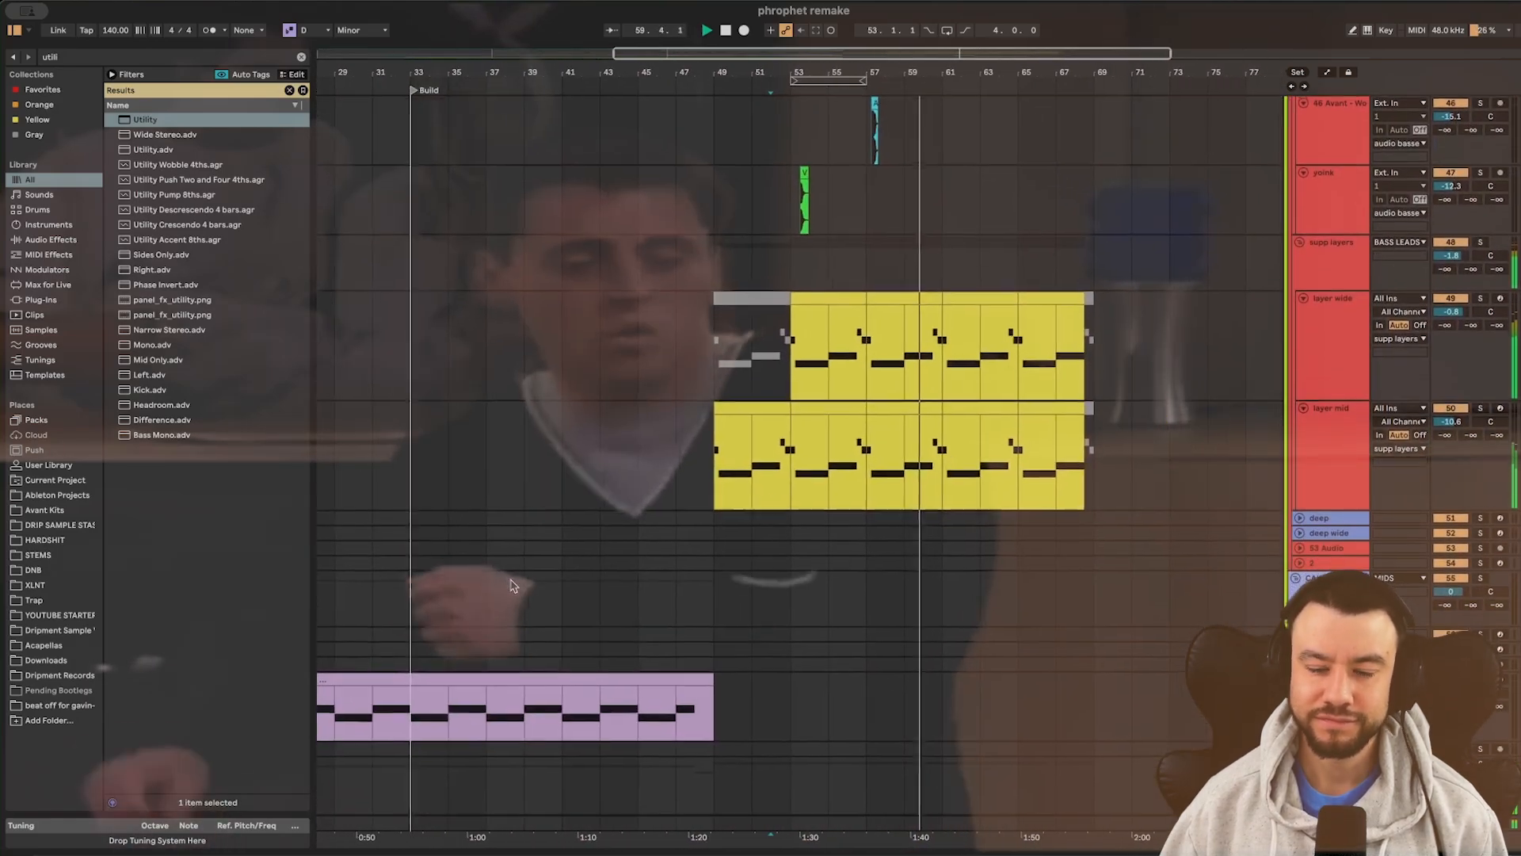
scroll(512, 586, "up", 10)
scroll(511, 586, "up", 10)
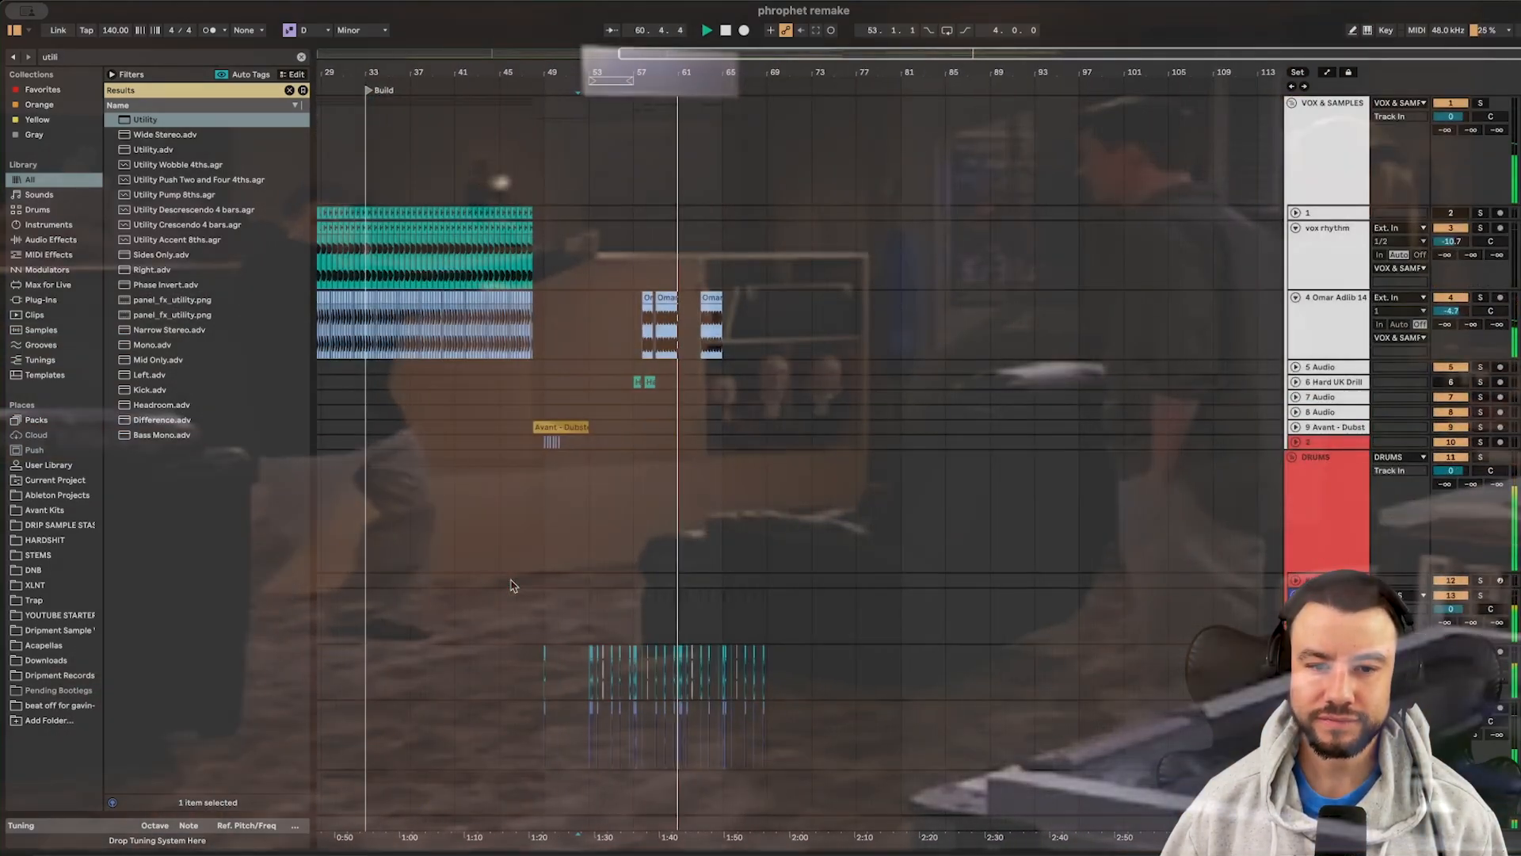
scroll(727, 388, "up", 8)
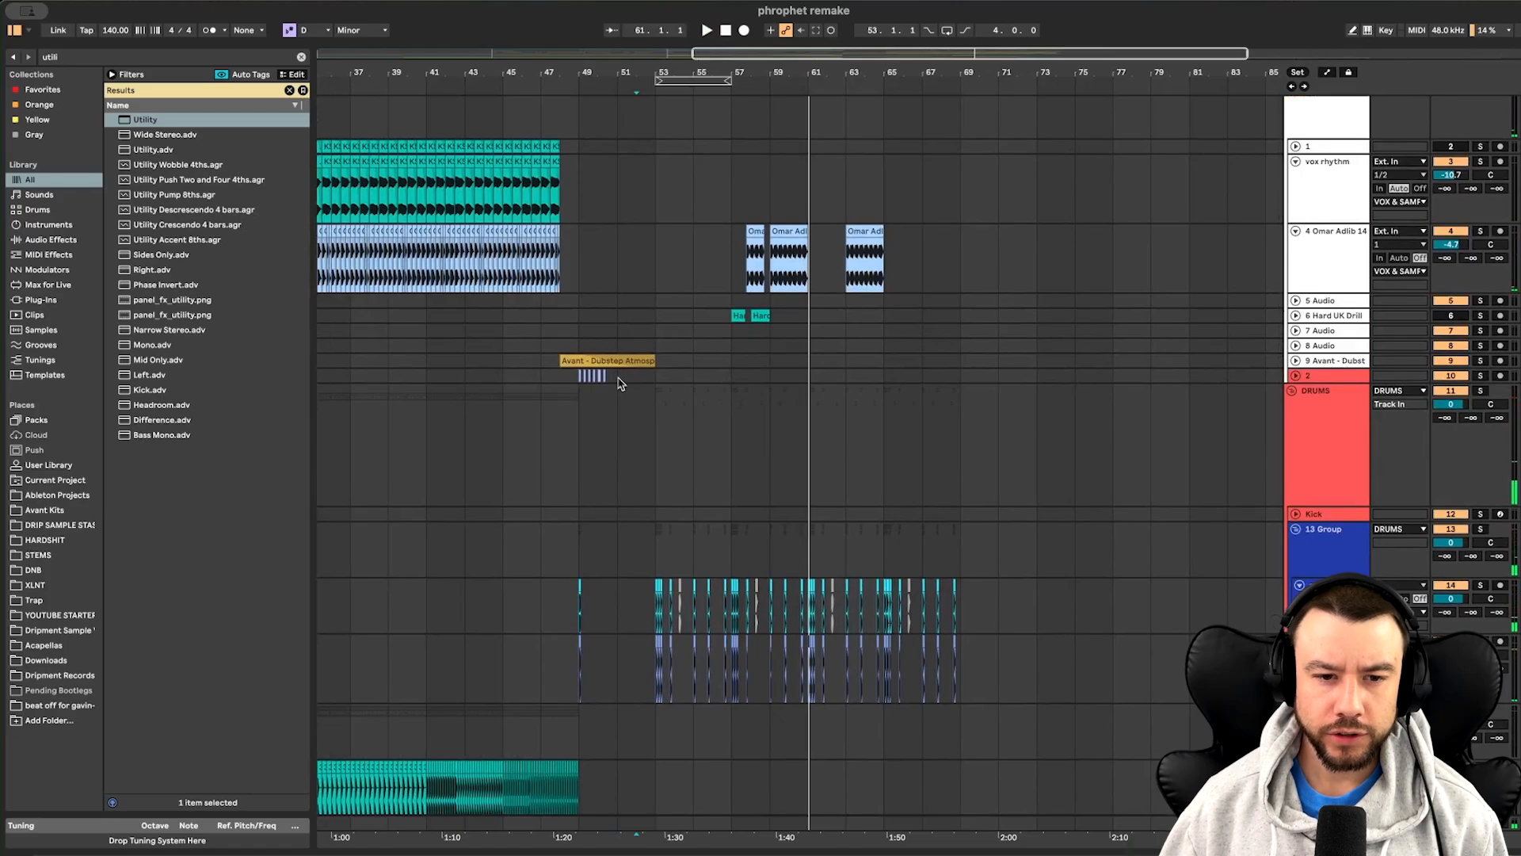
left_click(737, 270)
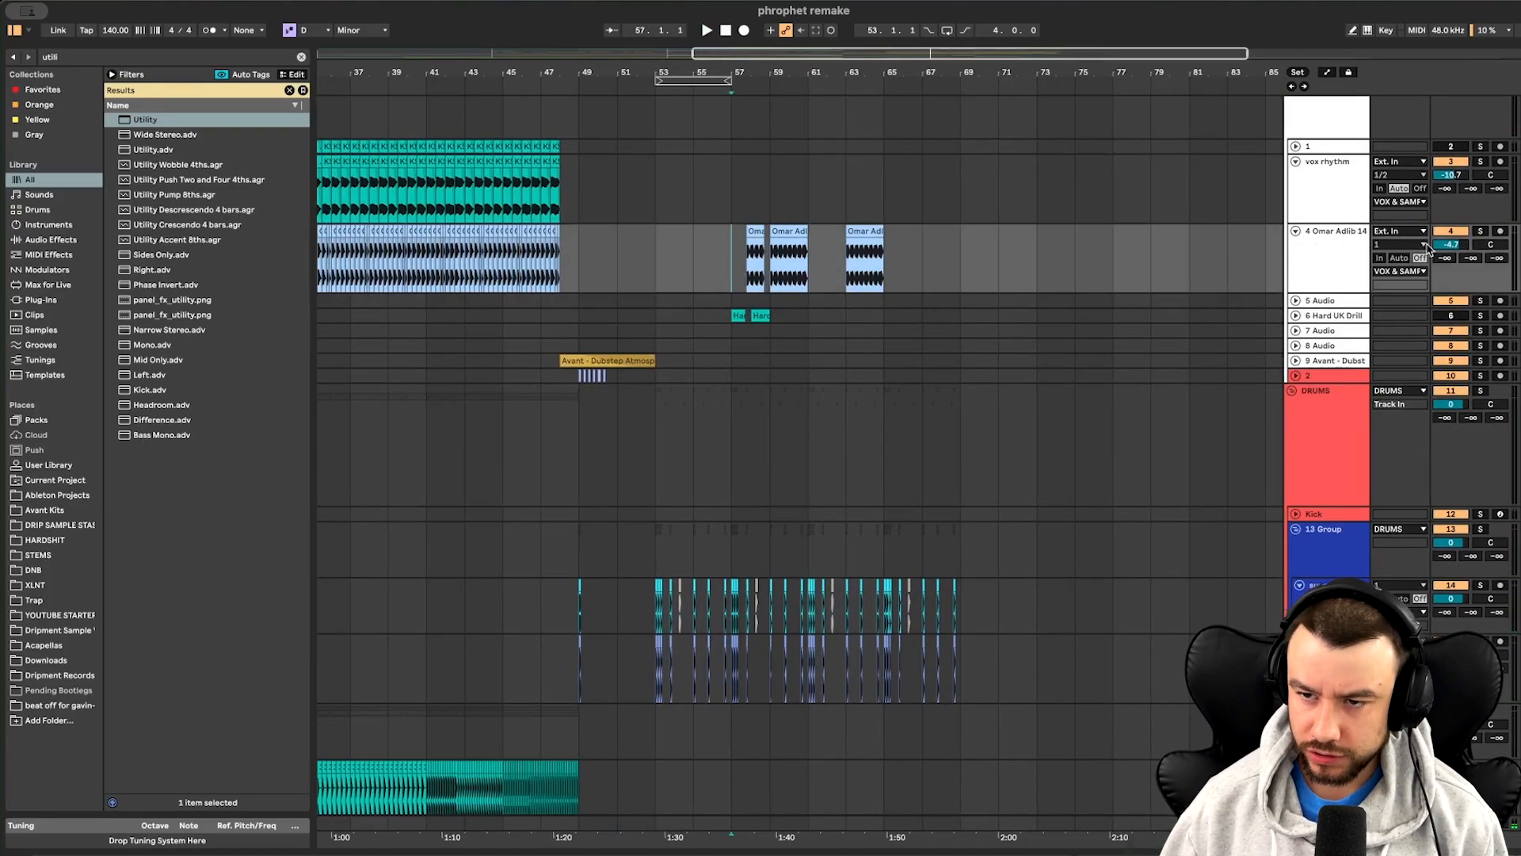
left_click(789, 232)
key("space")
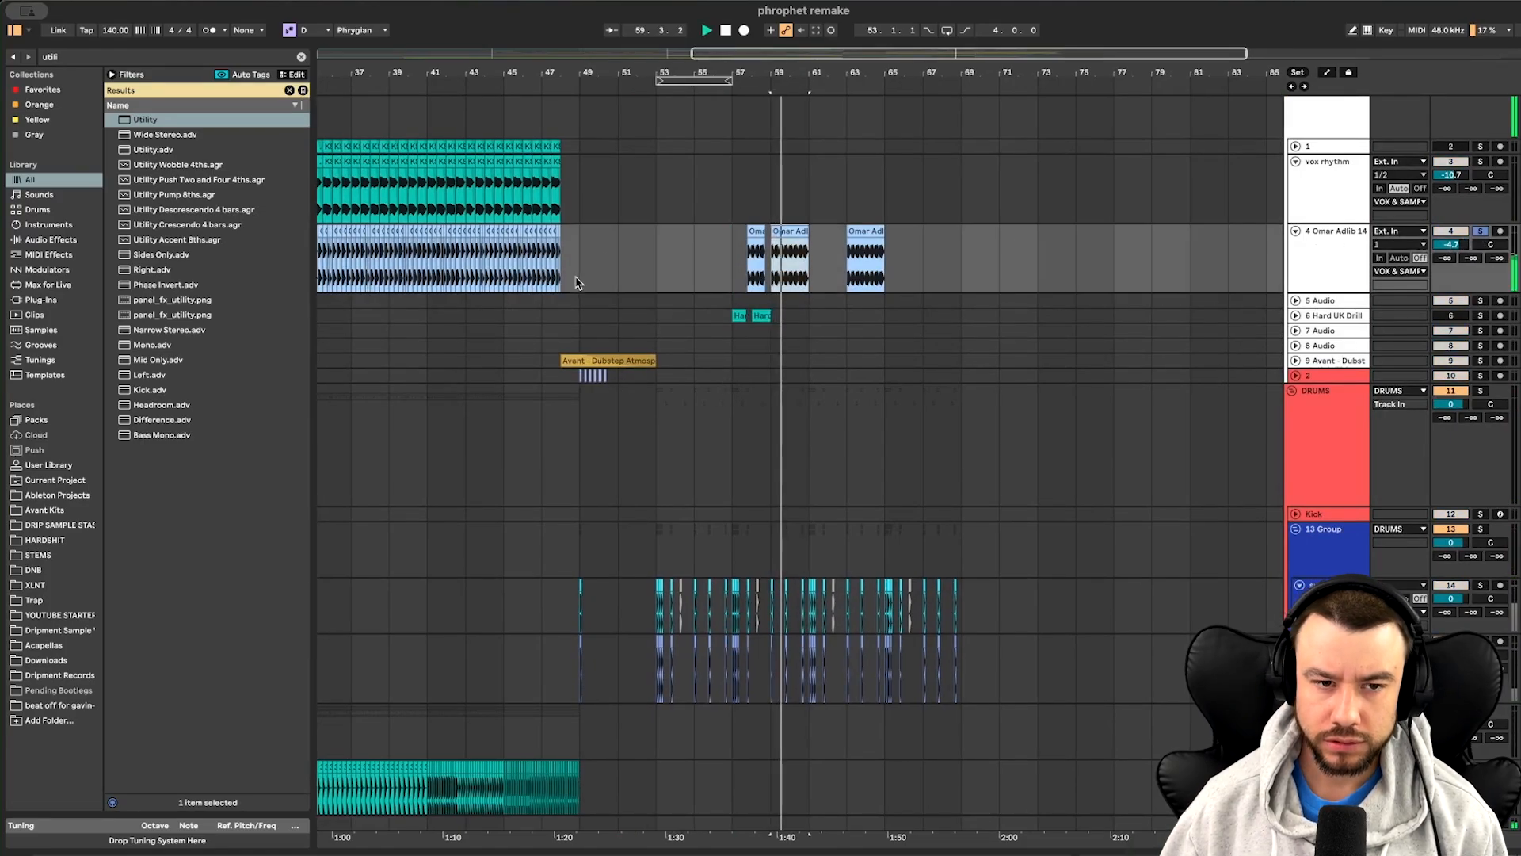
Select the adlib clip at bar 38.2 in the build section and play it in solo
scroll(513, 285, "left", 4)
scroll(547, 290, "up", 8)
left_click(581, 275)
scroll(581, 275, "up", 8)
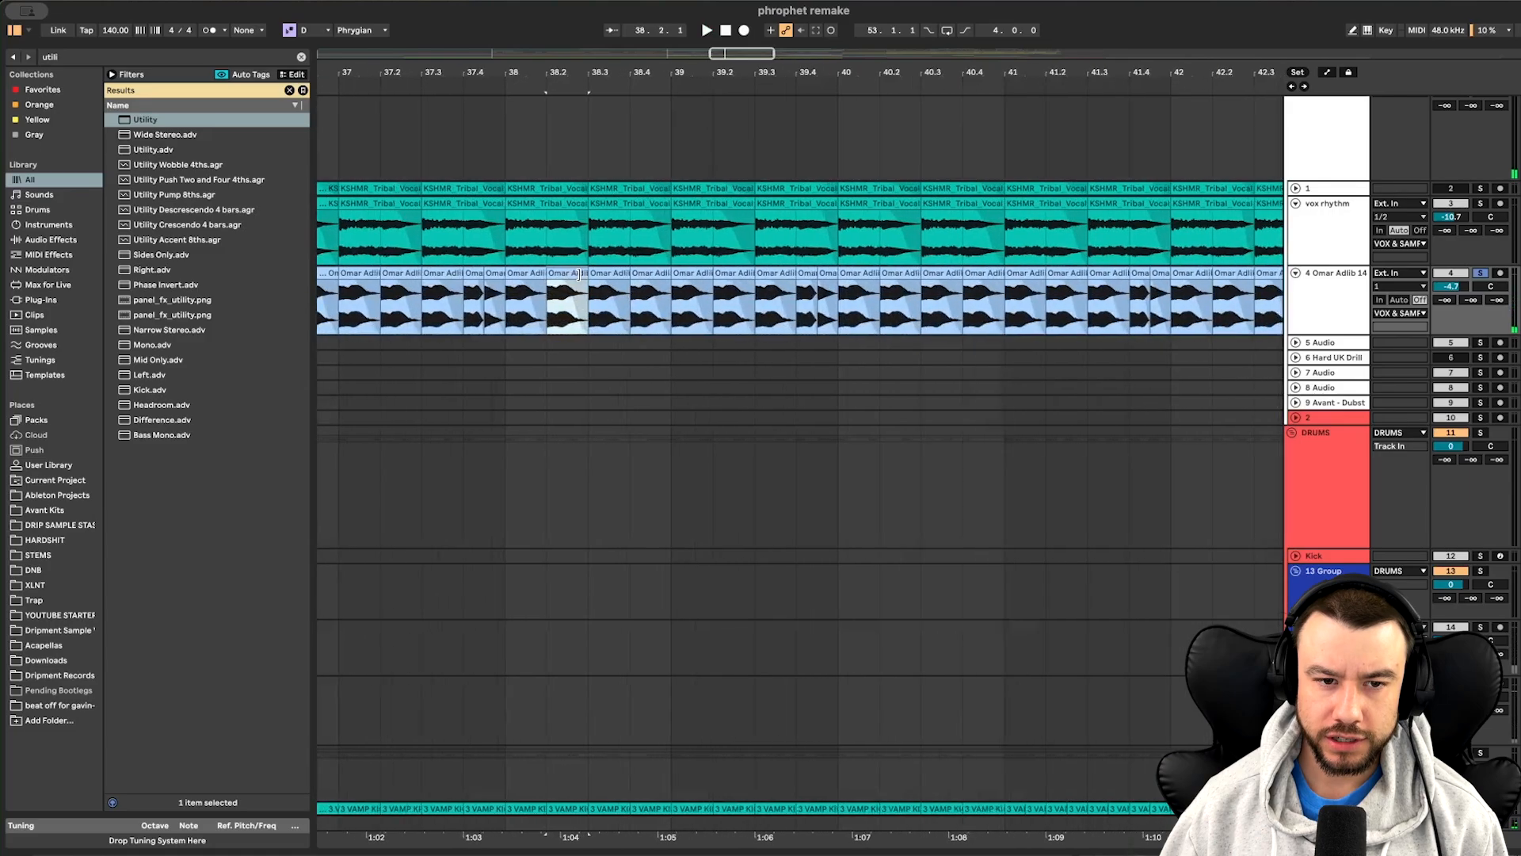
key("space")
Audition the adlib clip at bar 38.2 with its pitch at 0 st, and set the pitch to +12 st
double_click(515, 276)
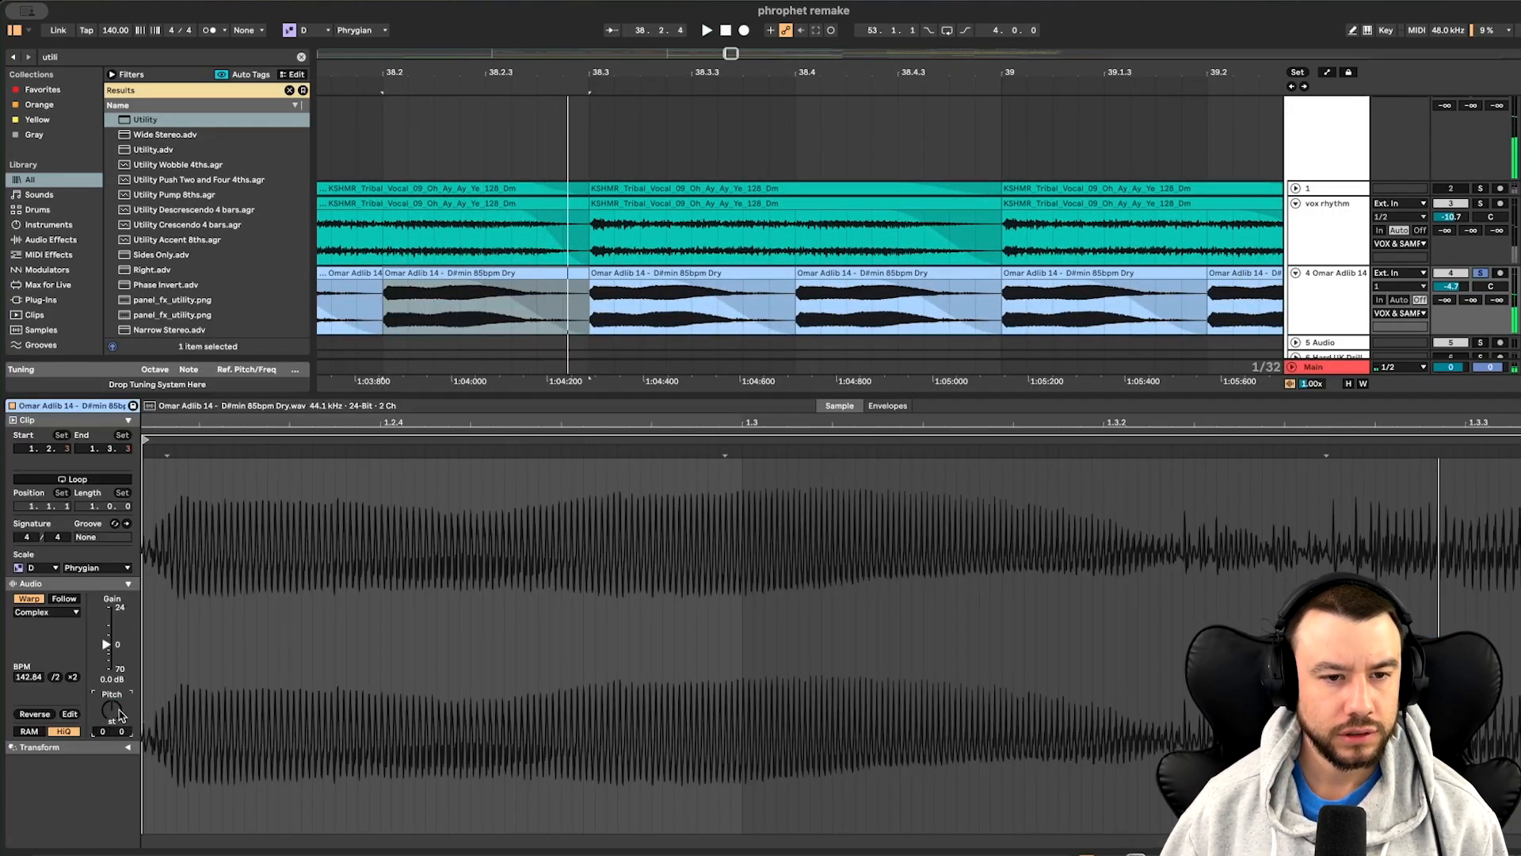
key("space")
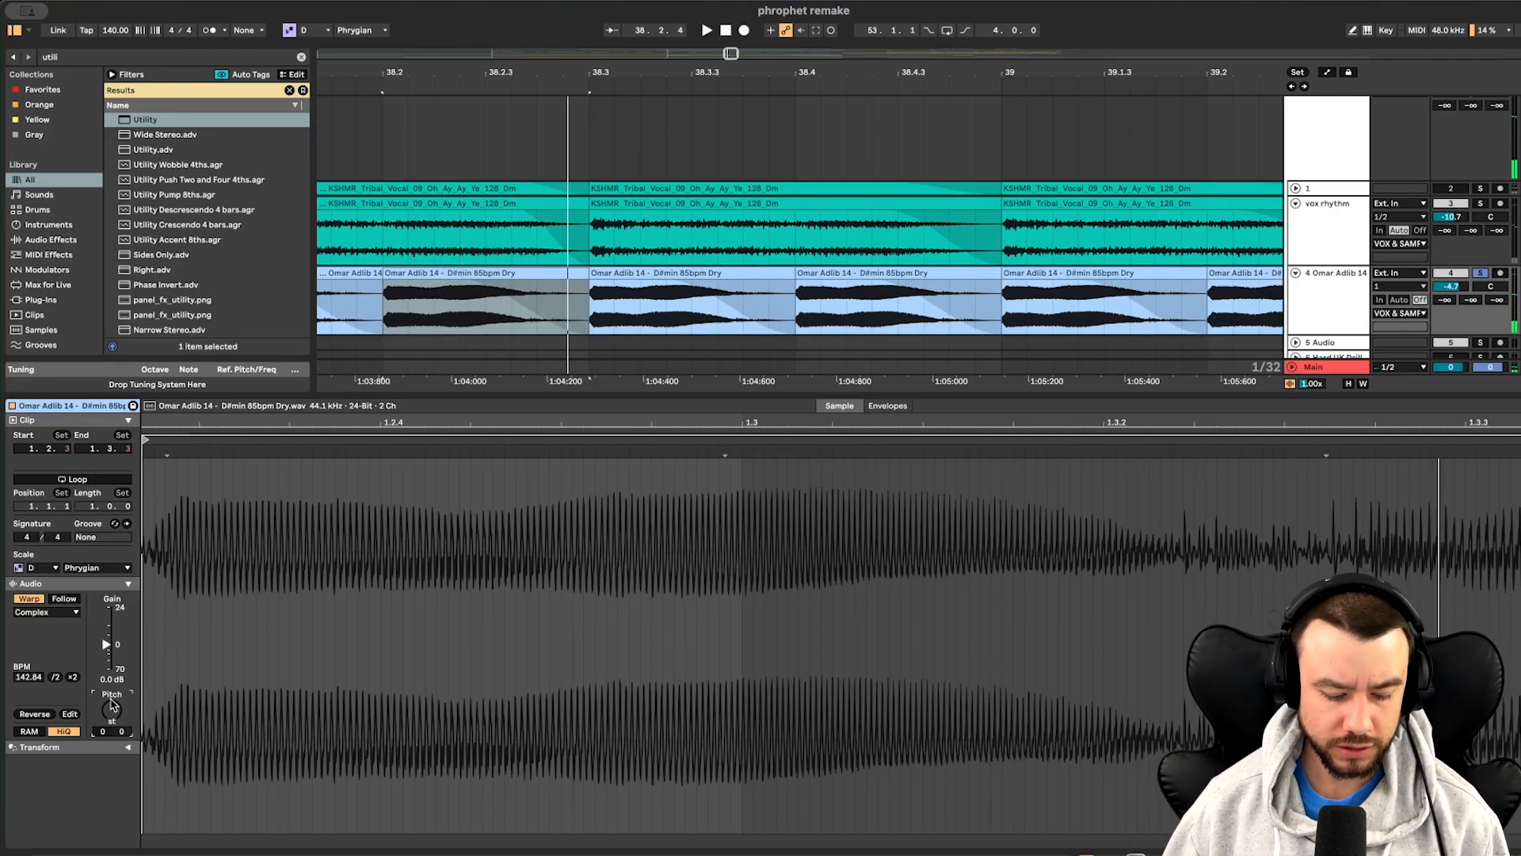
key("space")
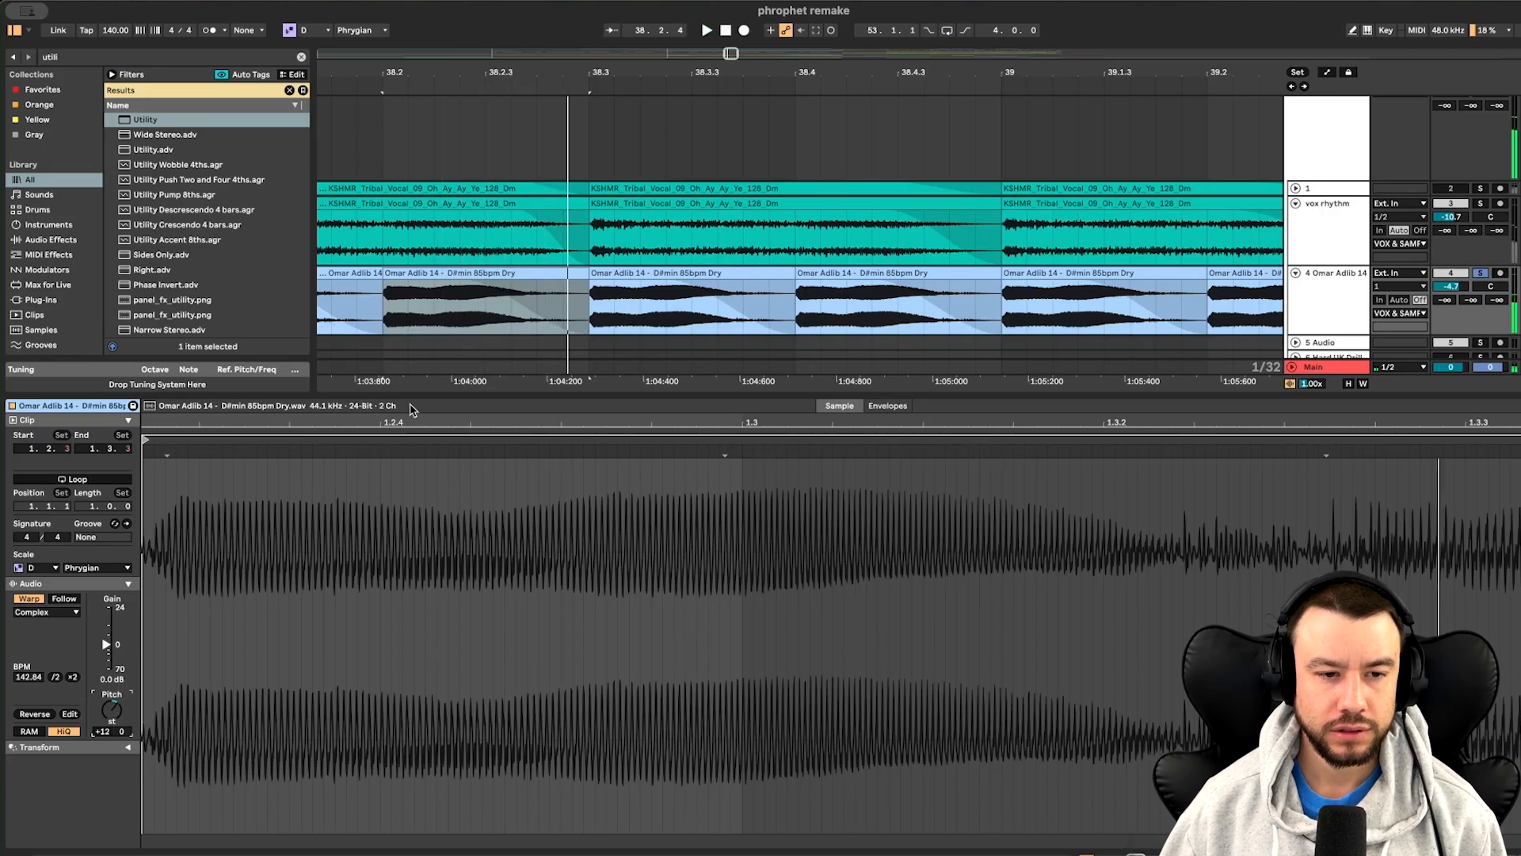
key("super+alt+l")
Play the build section's repeating adlib pattern in solo from bar 39.2
scroll(410, 395, "down", 5)
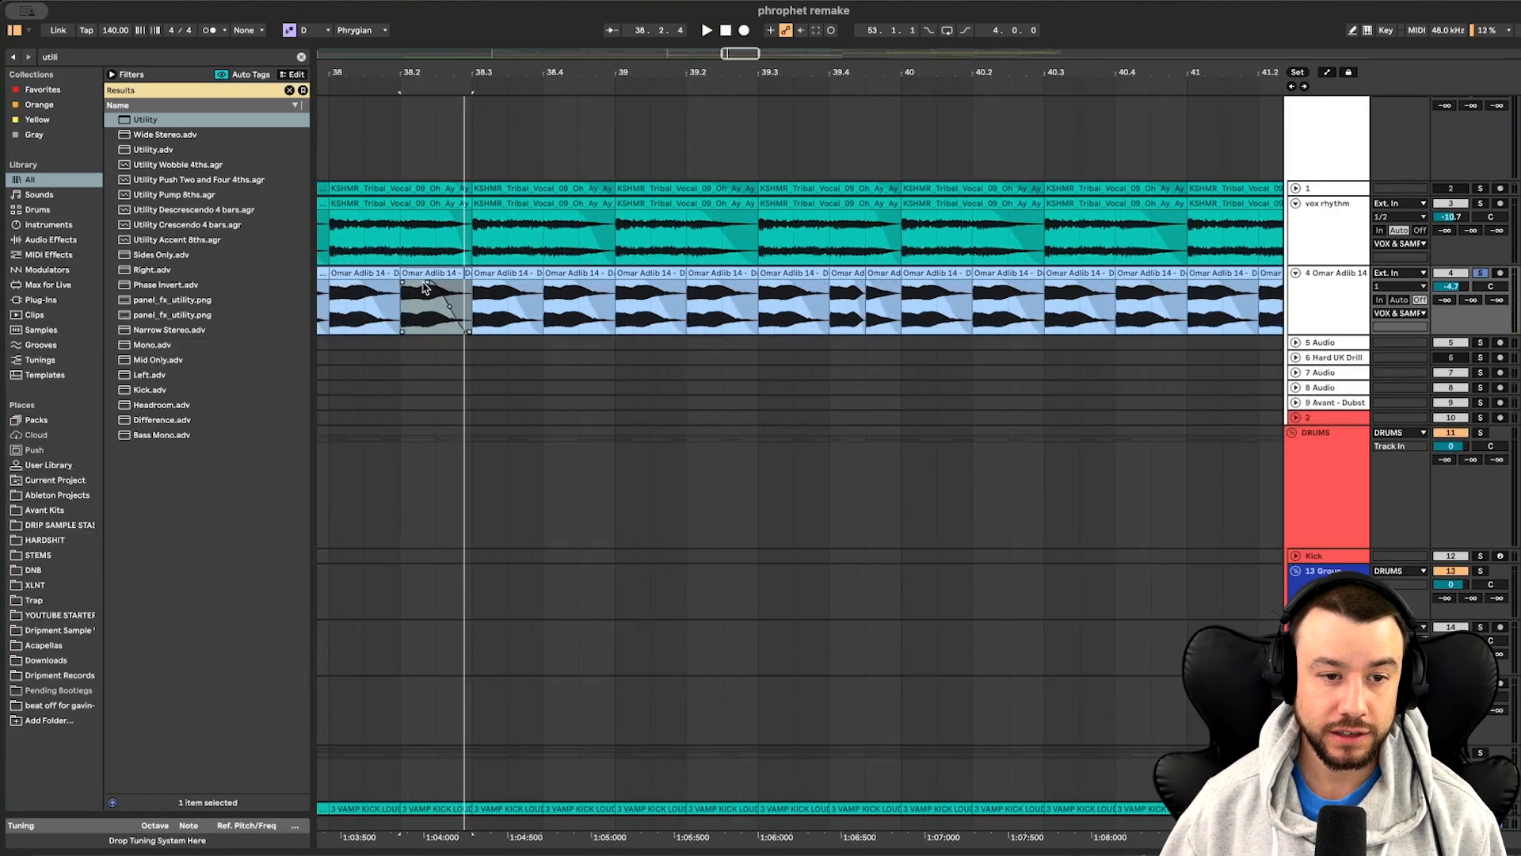
scroll(577, 342, "down", 4)
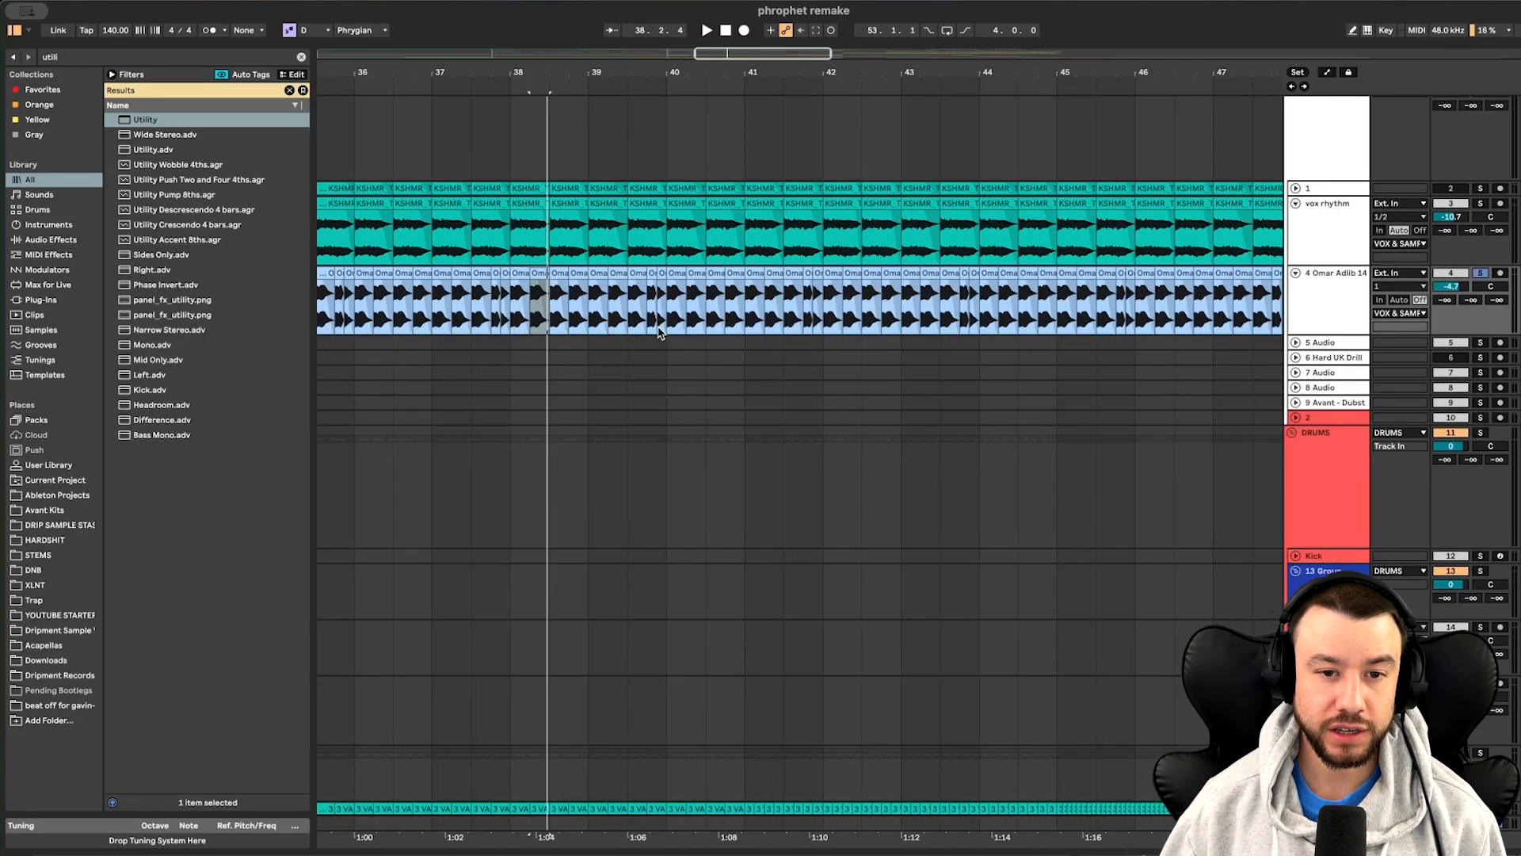
key("space")
scroll(713, 317, "up", 5)
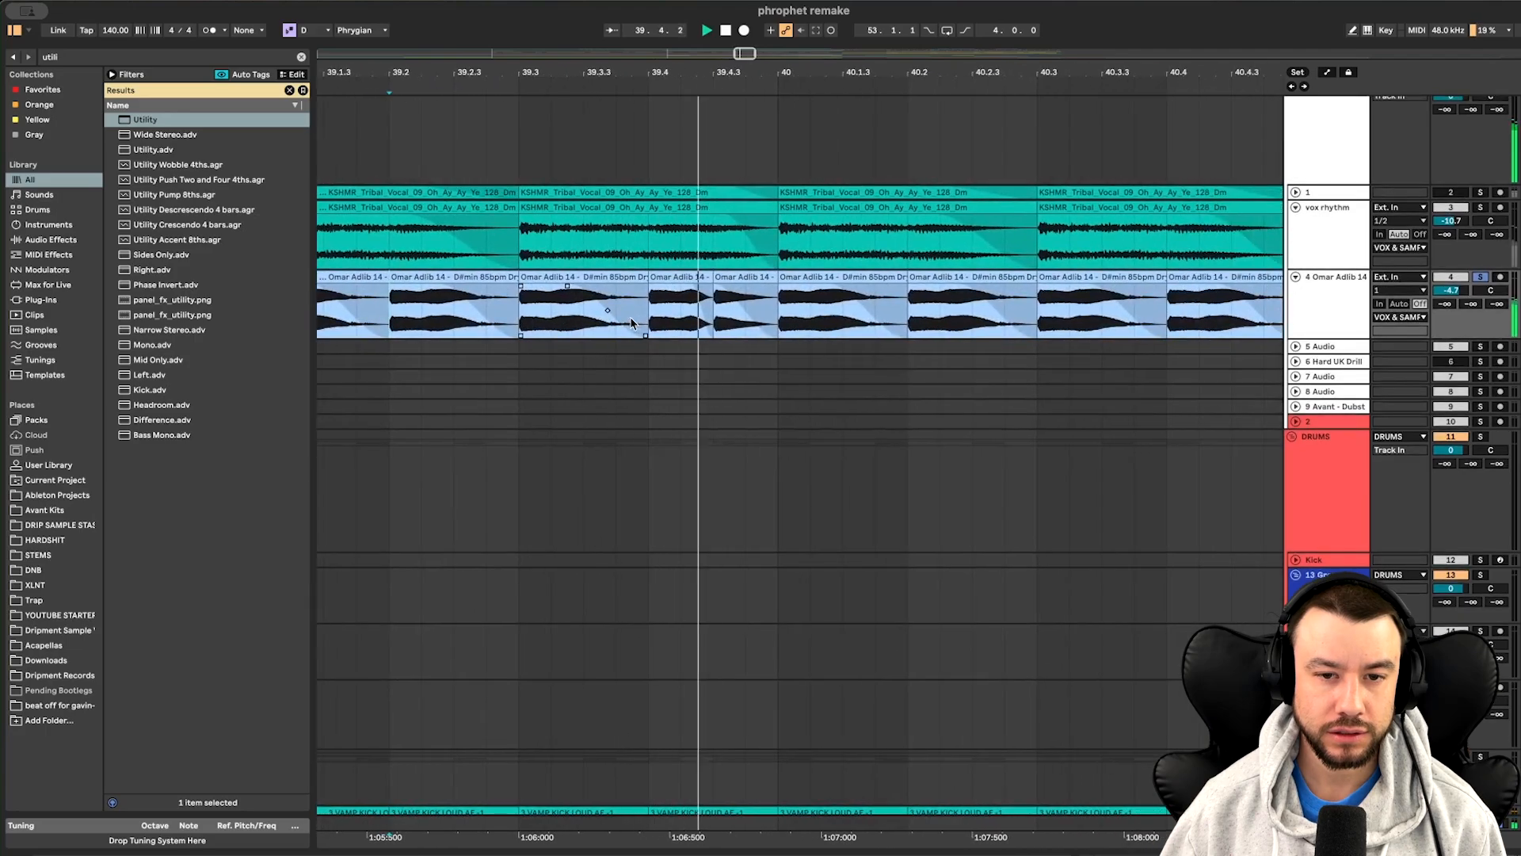
scroll(765, 336, "down", 5)
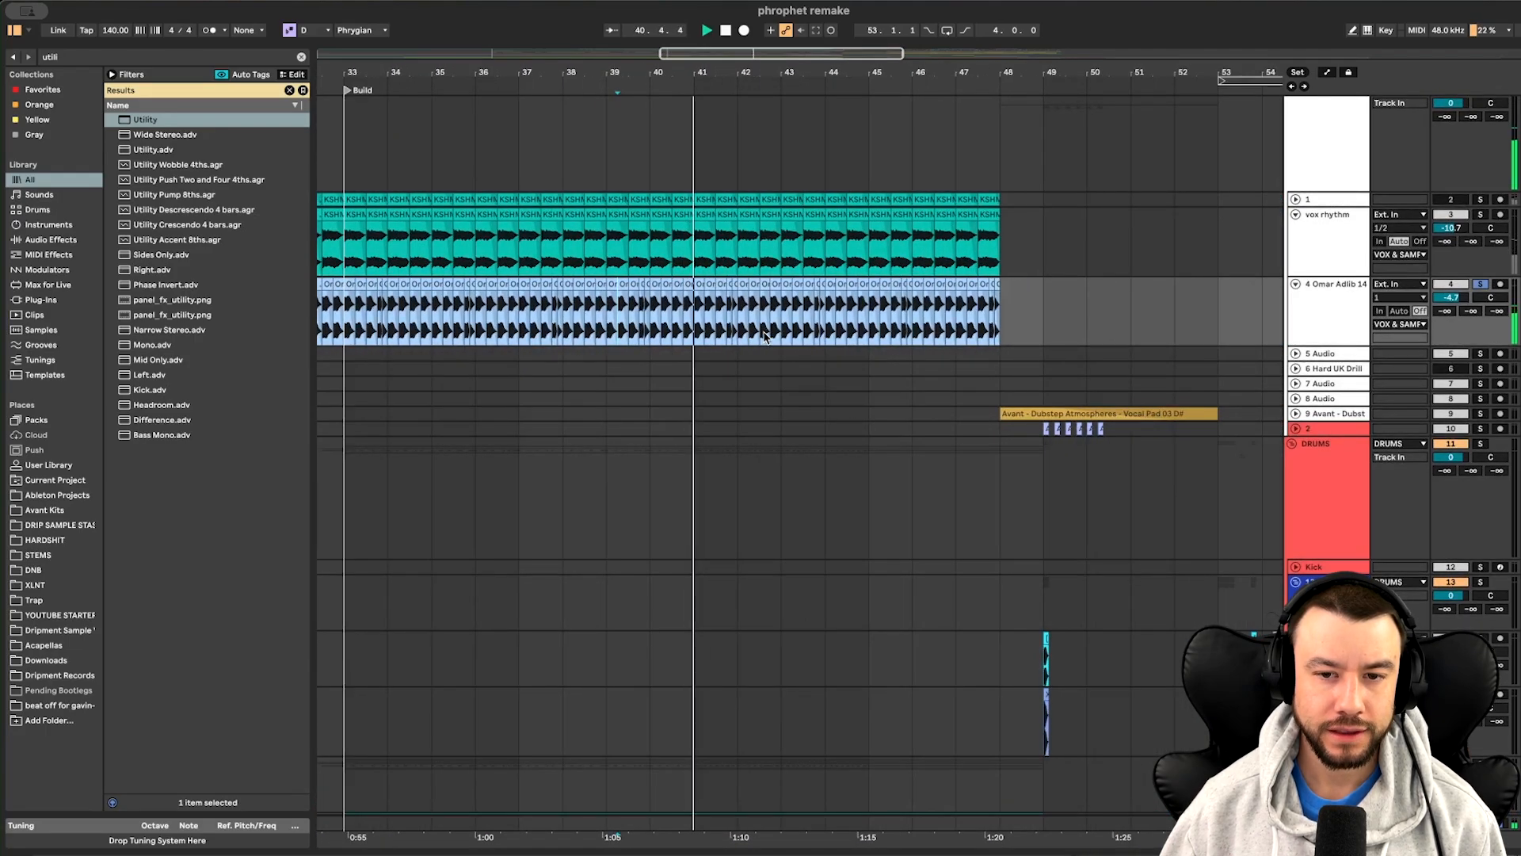
Turn off solo on the track 4 adlib vocal and play the drop from bar 57 in the full mix
scroll(768, 325, "right", 10)
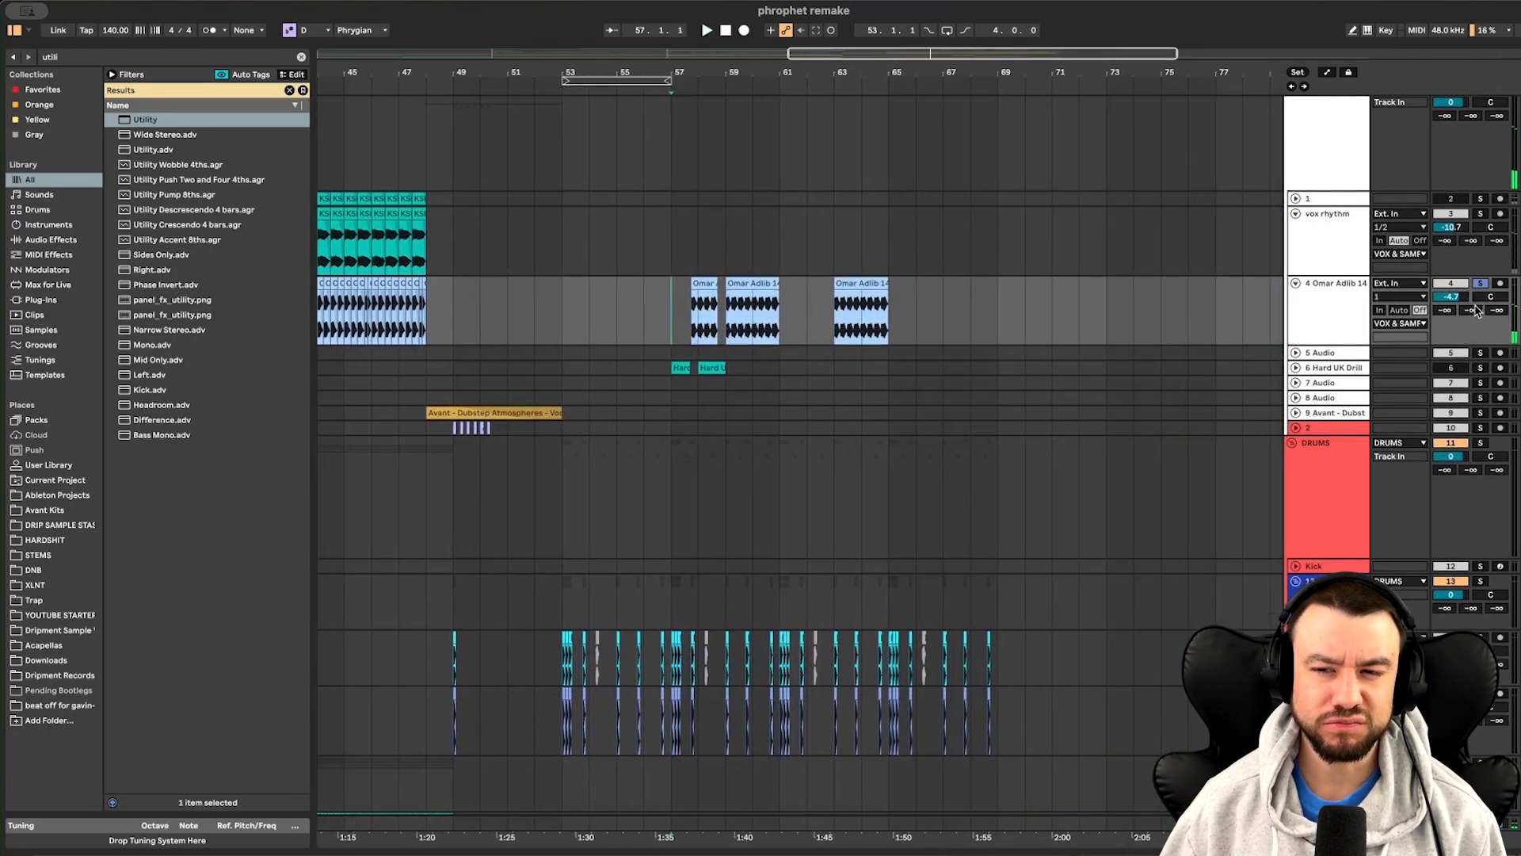
scroll(668, 342, "up", 6)
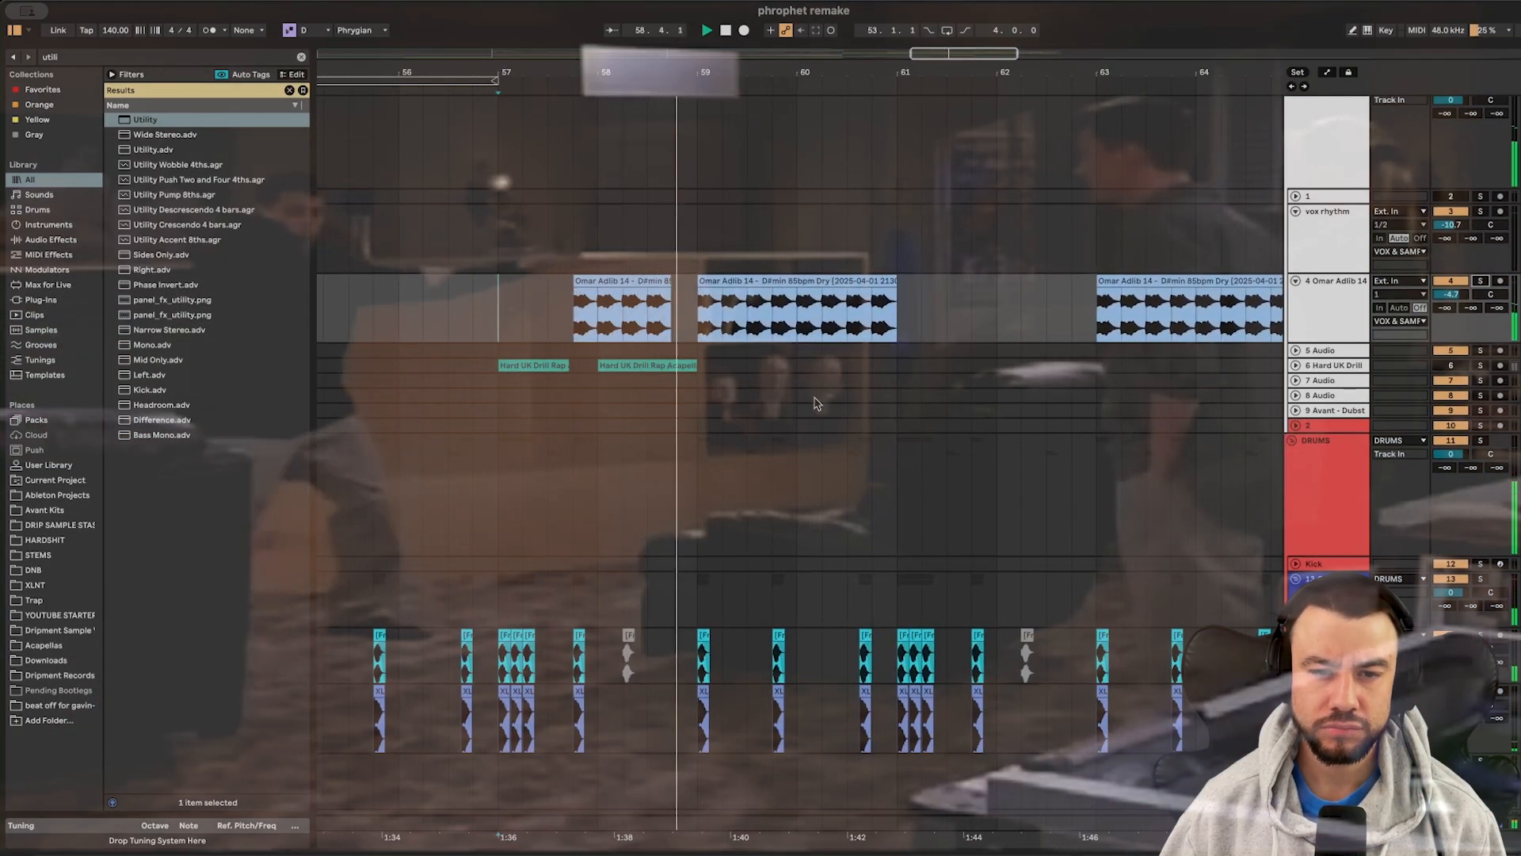
scroll(816, 404, "down", 5)
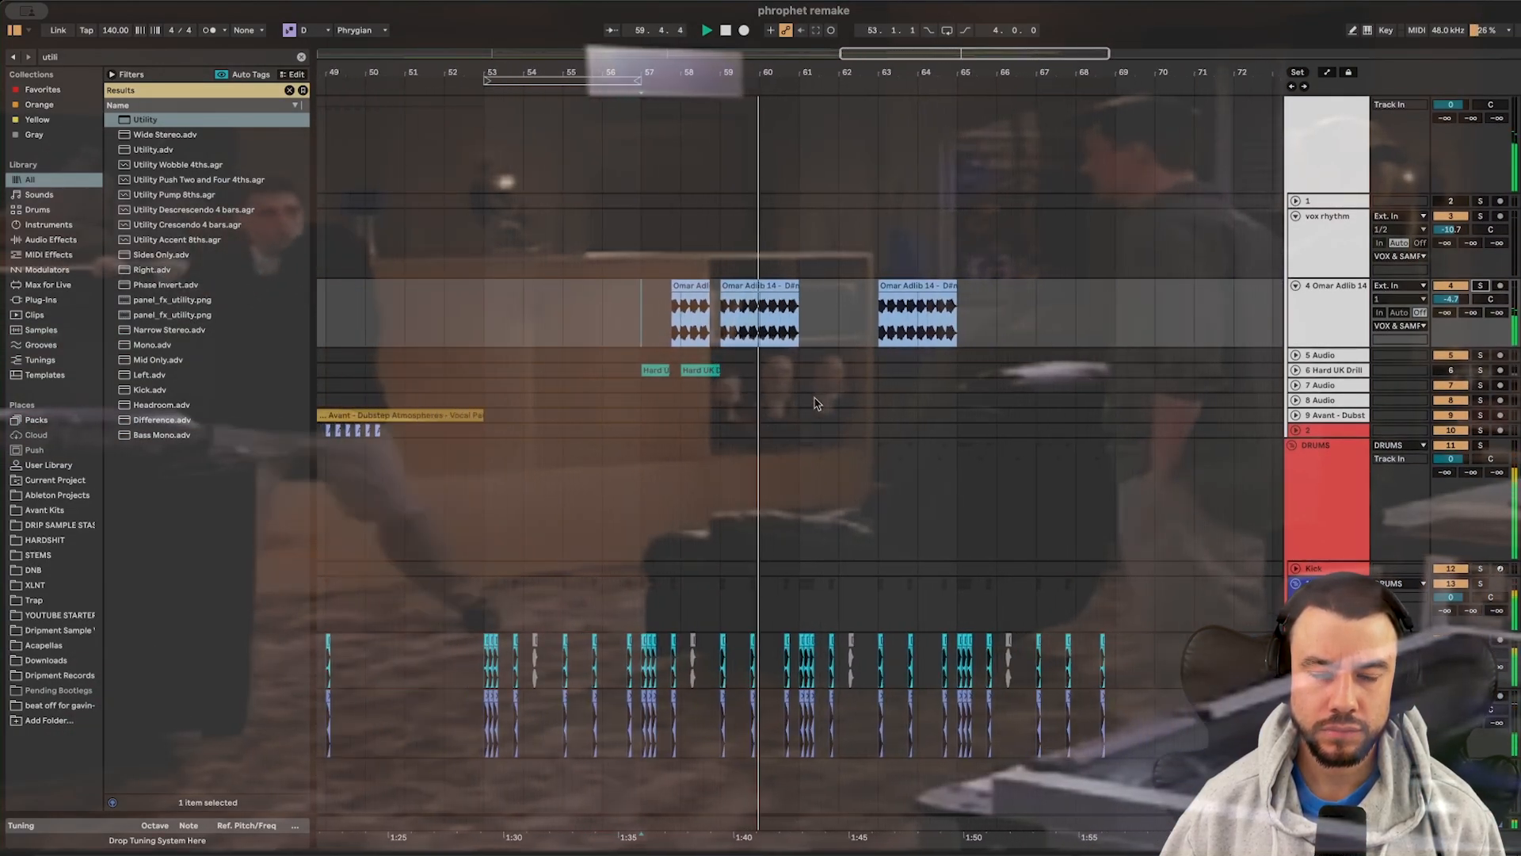
Stop playback and open the Pro-L 2 limiter on the 13 Group that holds the super kick
scroll(816, 404, "down", 5)
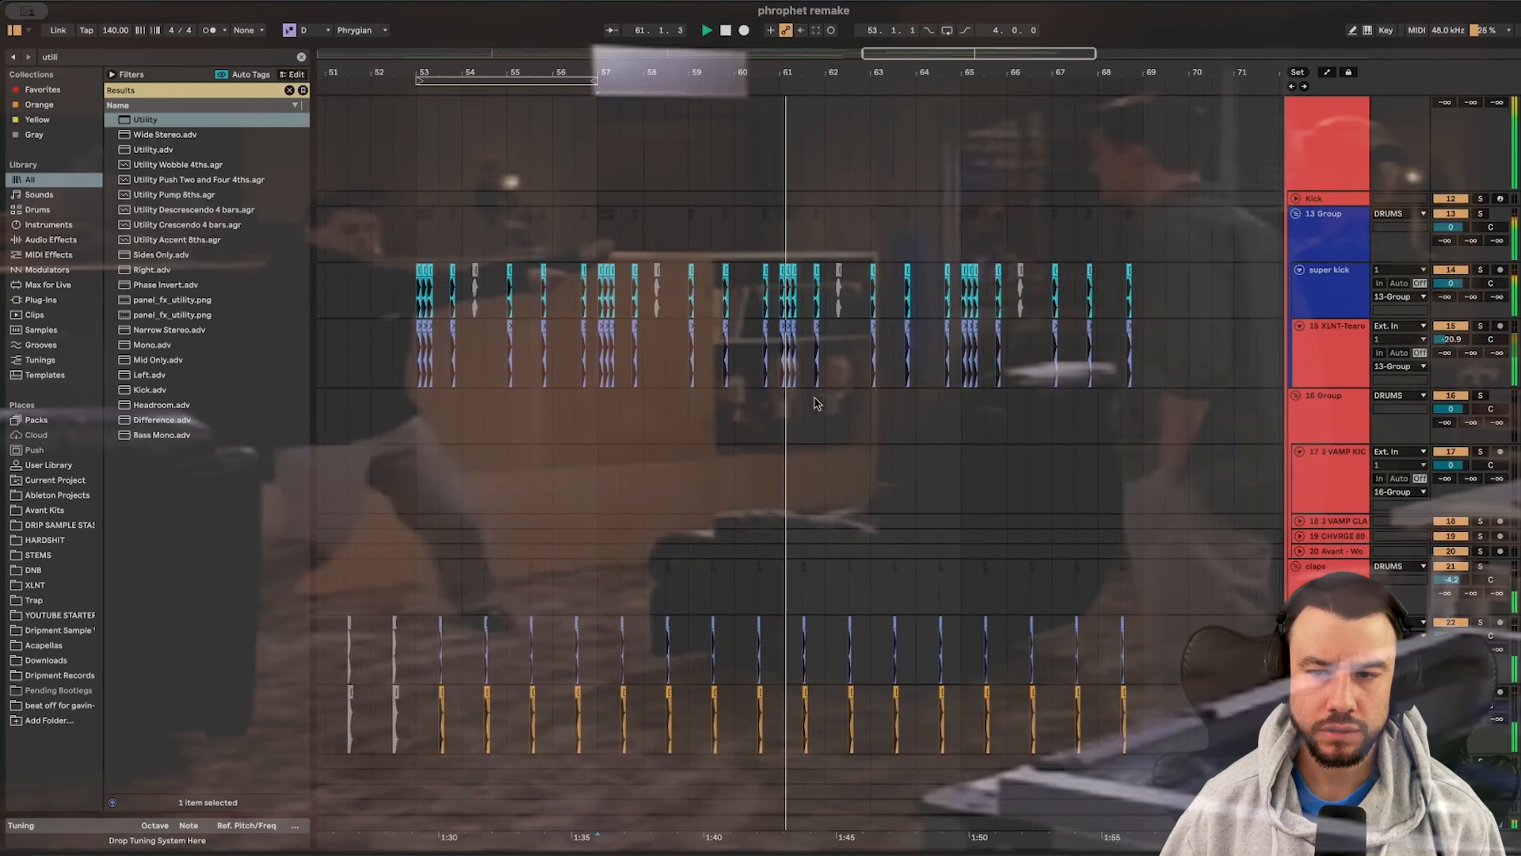
scroll(1296, 370, "up", 2)
double_click(1323, 321)
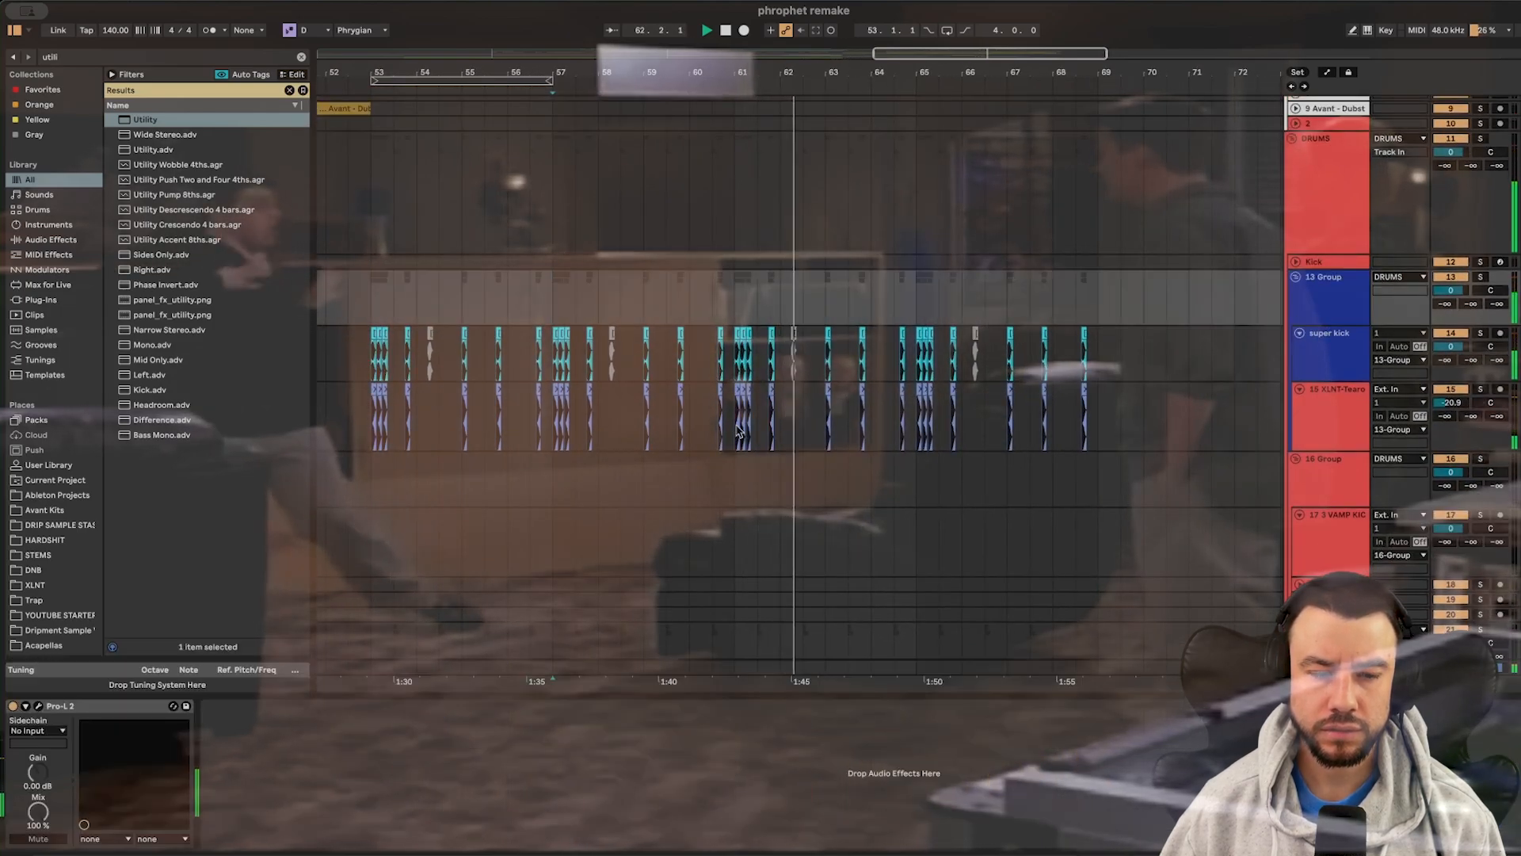
scroll(624, 459, "down", 5)
scroll(624, 460, "left", 3)
scroll(620, 462, "up", 3)
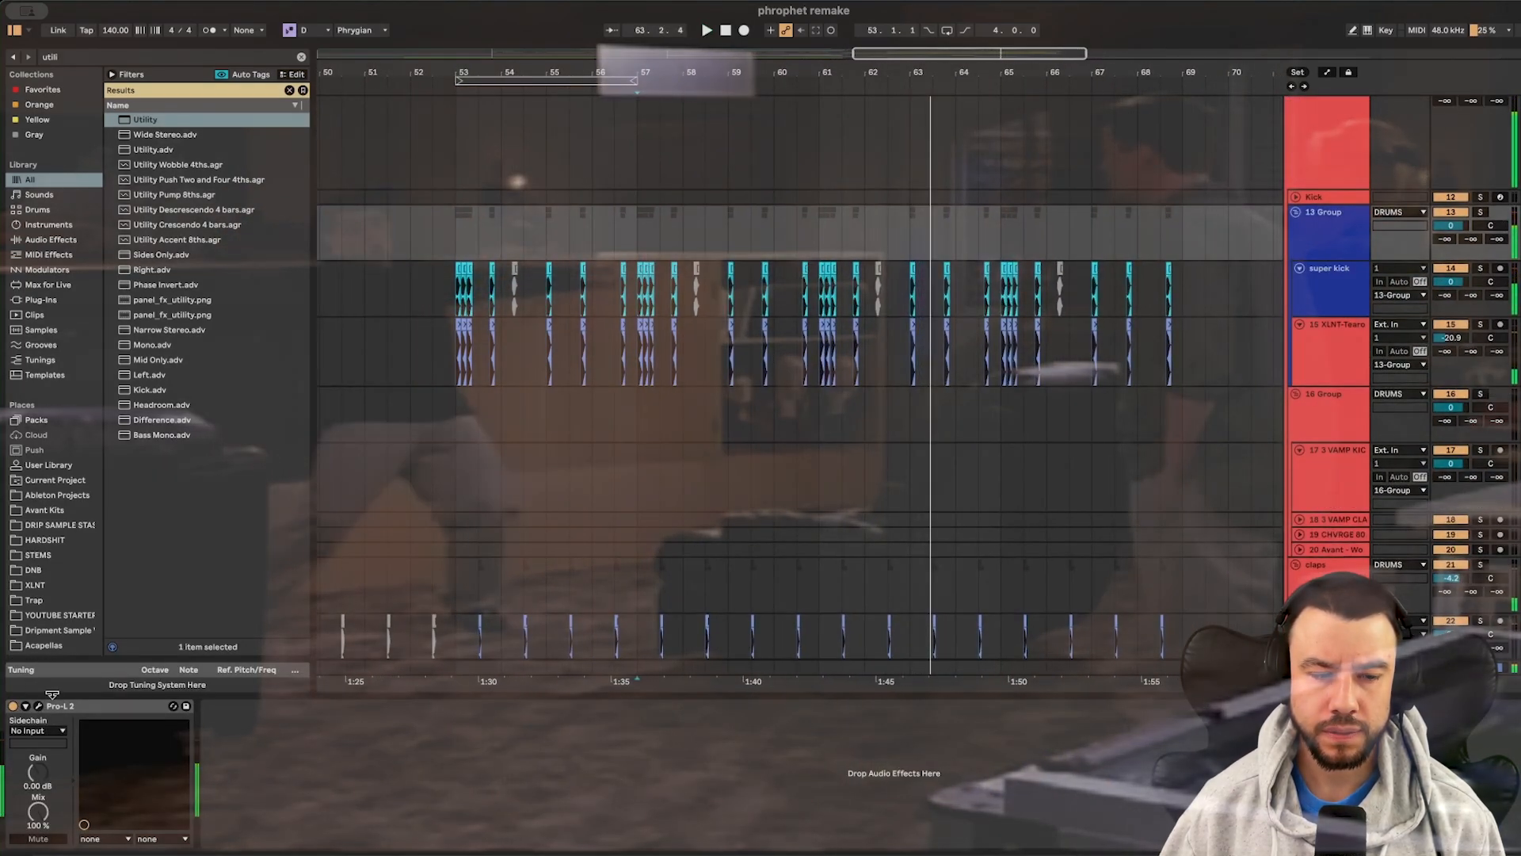
left_click(38, 706)
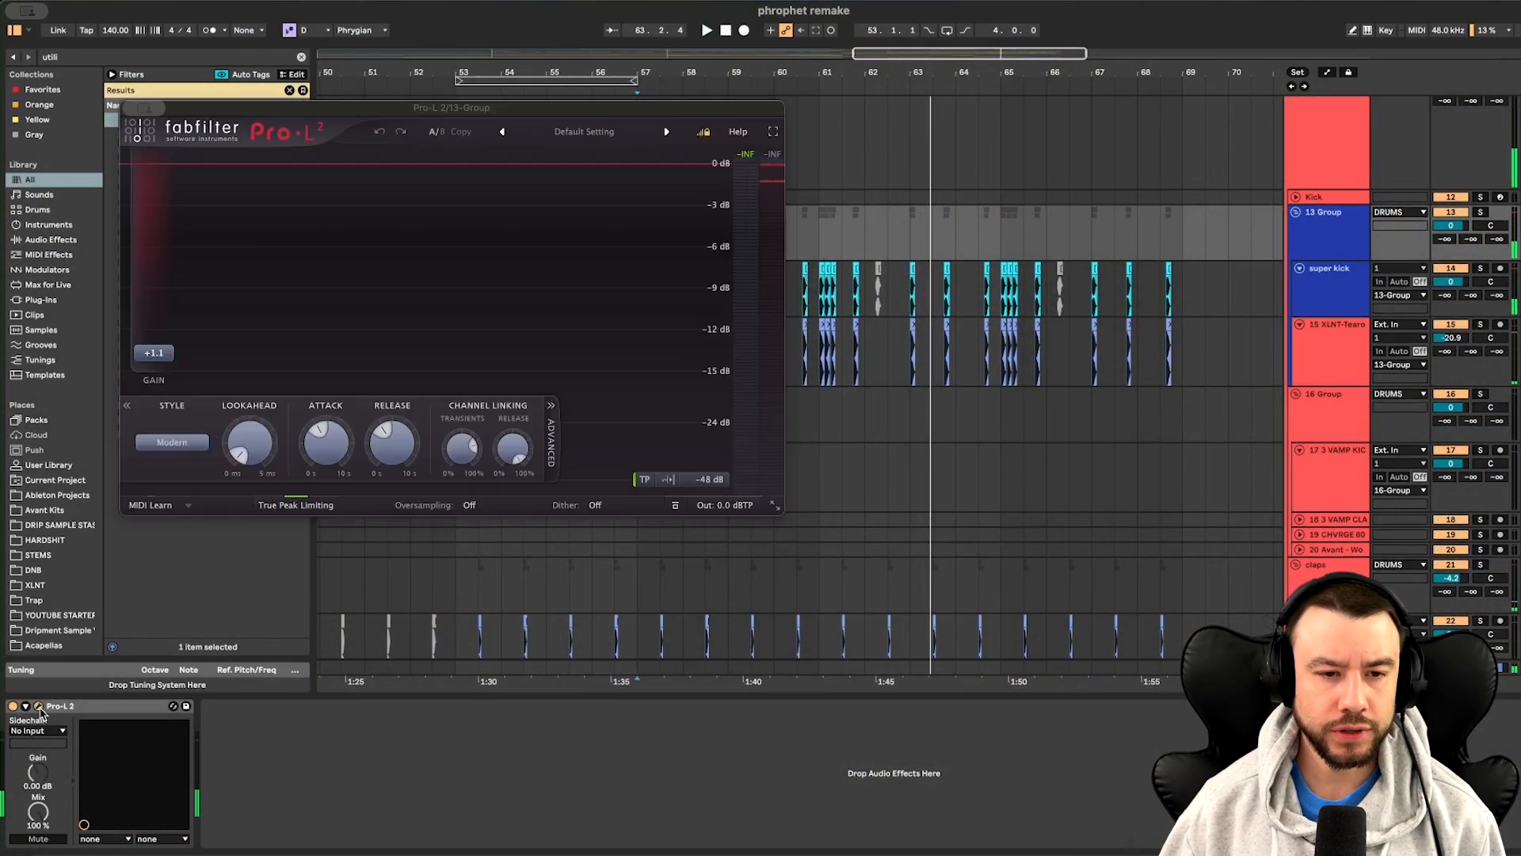
Close the Pro-L 2 limiter and look over the remaining track groups between the claps and the FX sweeps
left_click(145, 113)
left_click(172, 141)
scroll(697, 456, "down", 10)
scroll(696, 456, "left", 3)
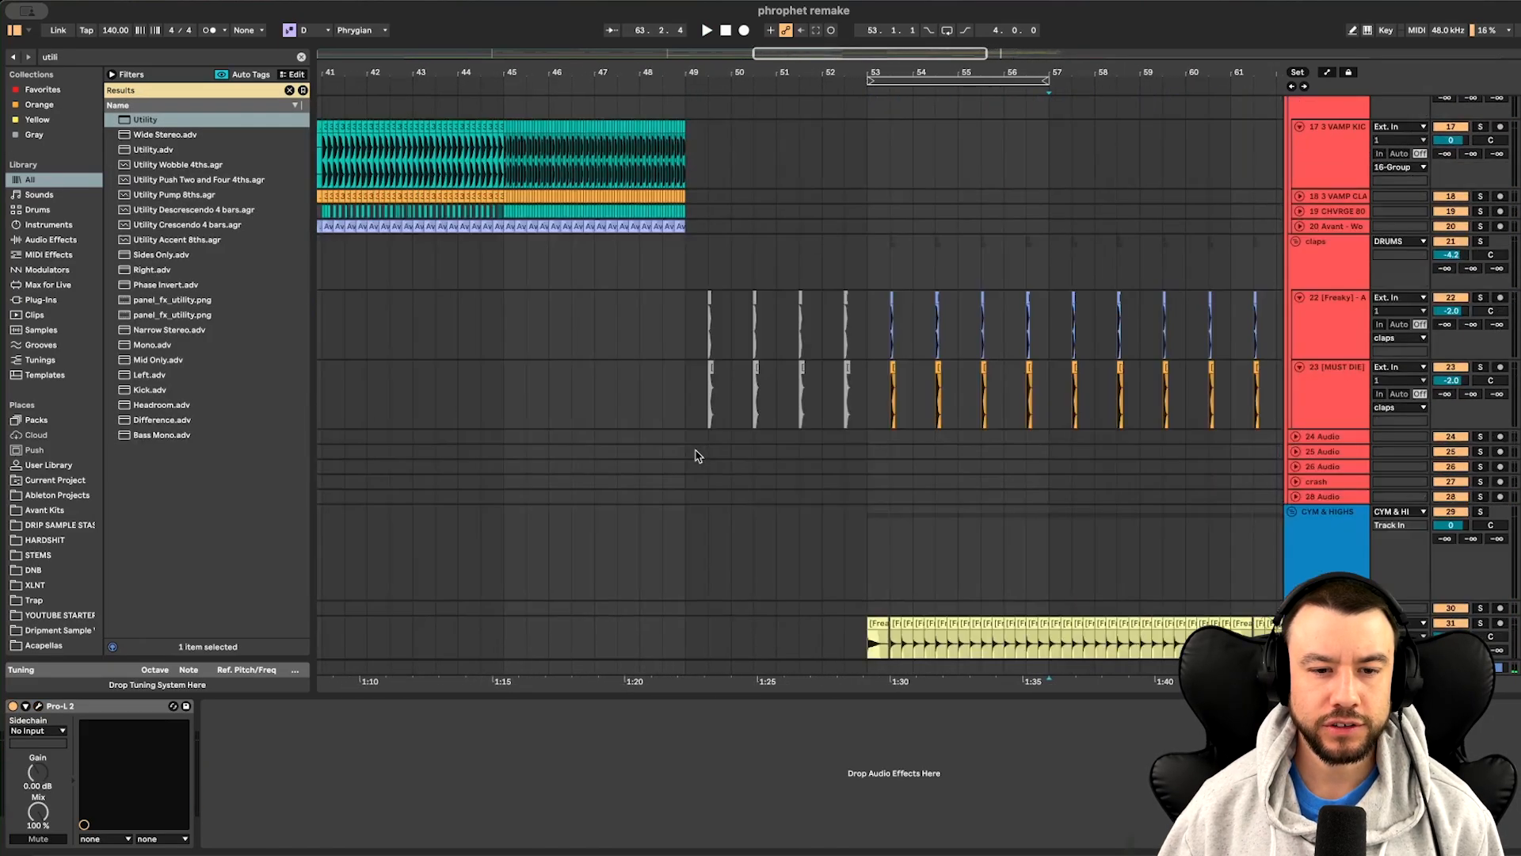
scroll(696, 456, "down", 15)
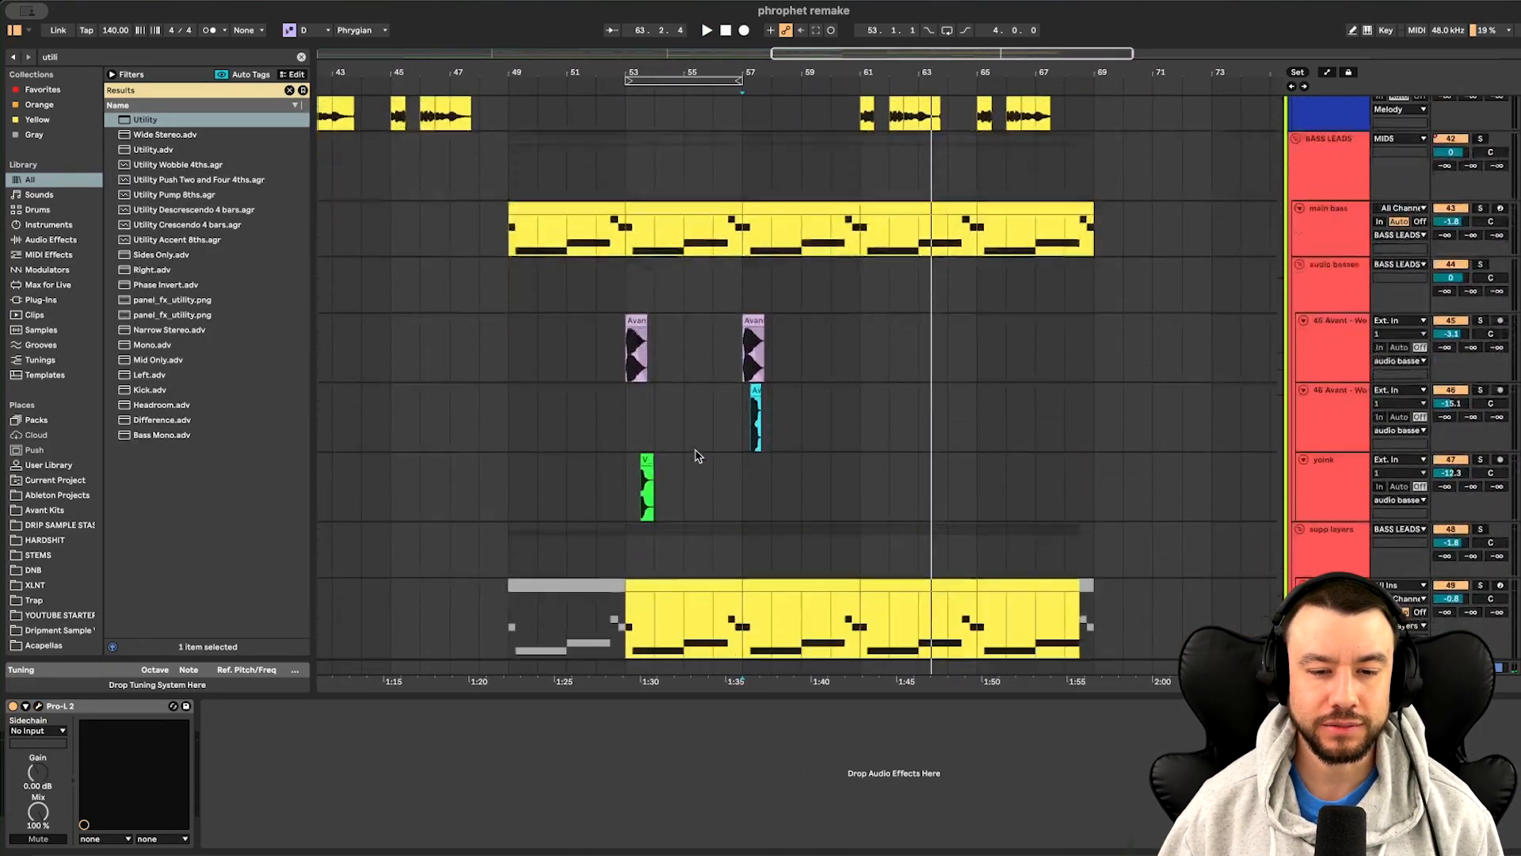
scroll(696, 455, "down", 15)
scroll(696, 455, "left", 10)
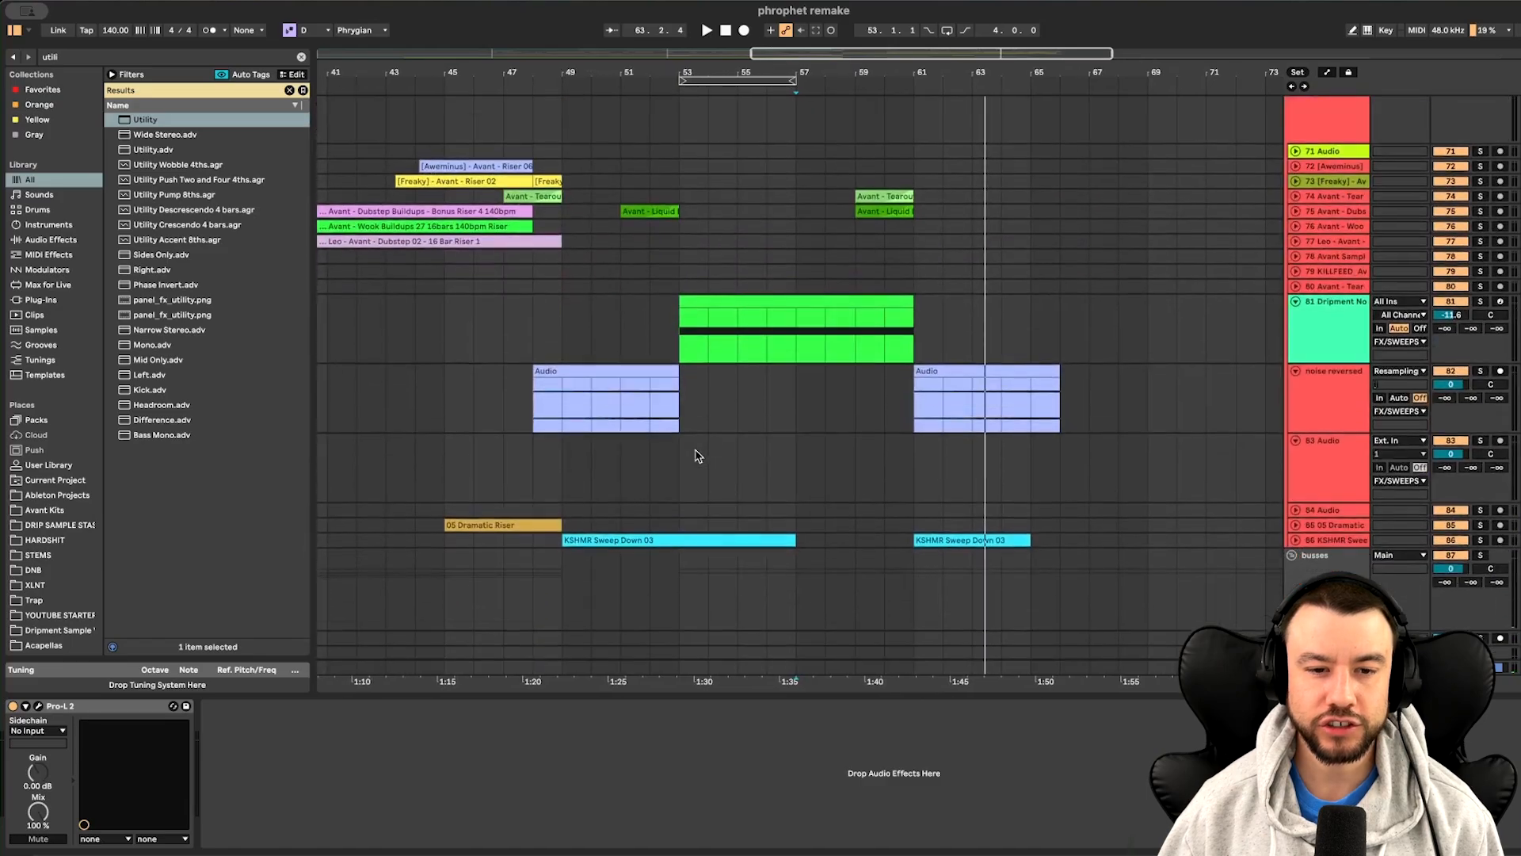
scroll(697, 456, "up", 20)
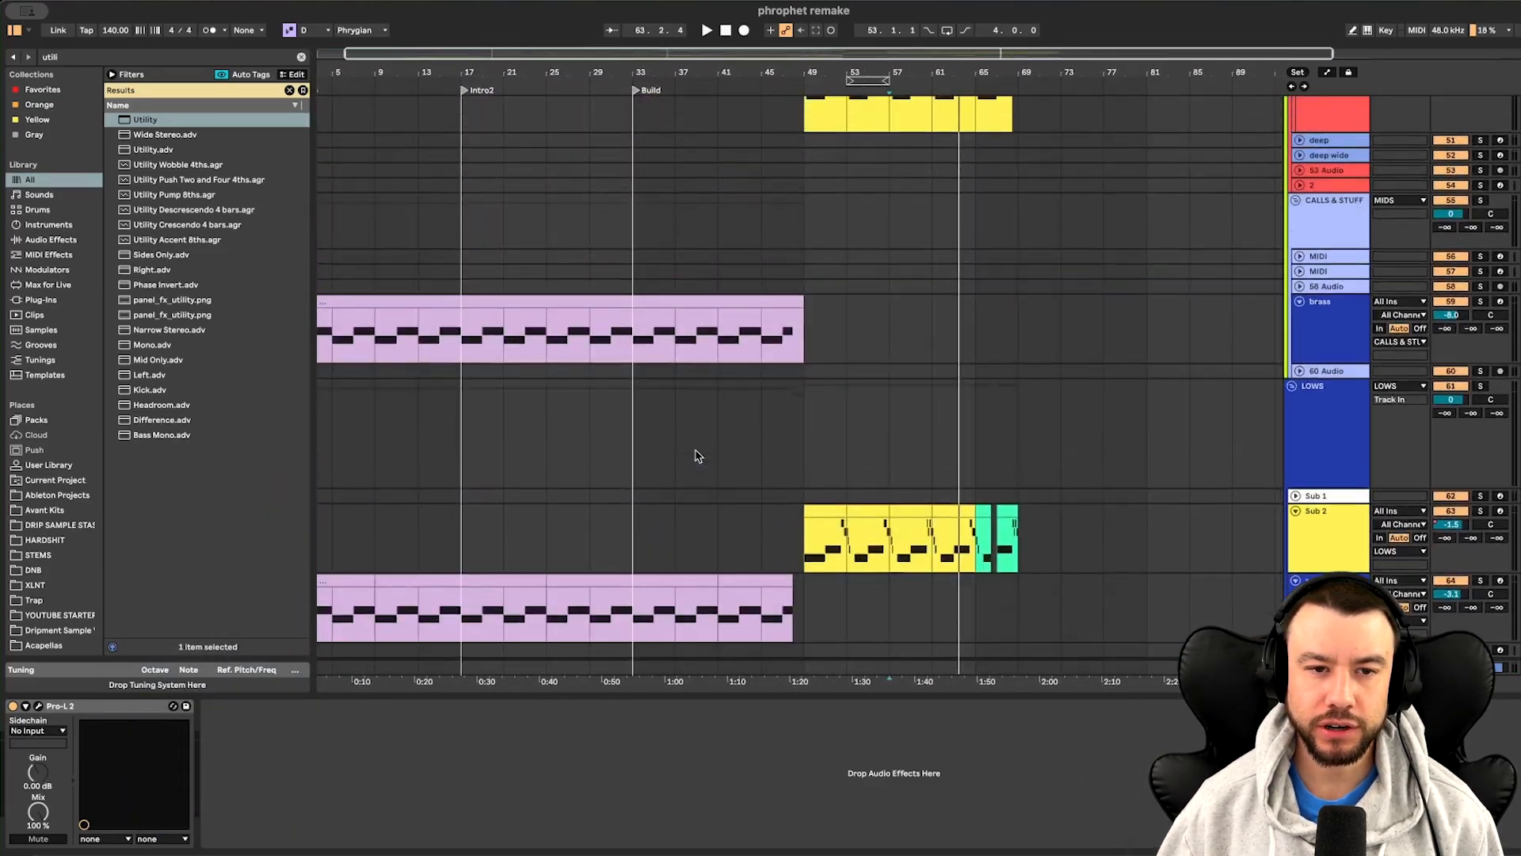
scroll(698, 457, "up", 15)
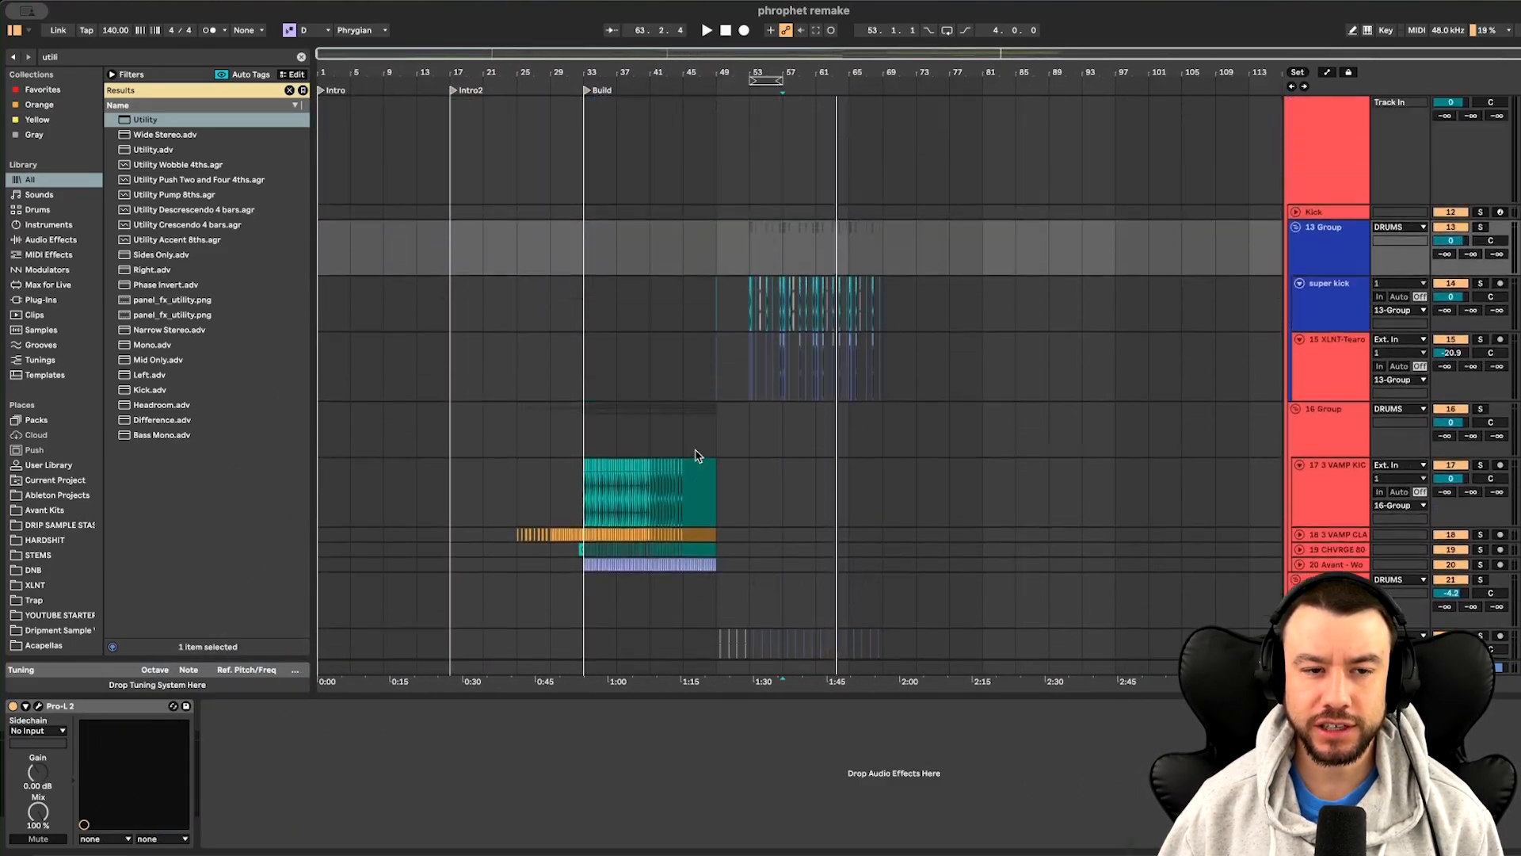
scroll(775, 452, "down", 14)
scroll(774, 453, "up", 20)
scroll(774, 453, "up", 3)
scroll(777, 444, "down", 20)
Solo the reese bass, play it from the intro with Serum 2 open, and inspect the modulation on oscillator B's fine tuning
left_click(1306, 559)
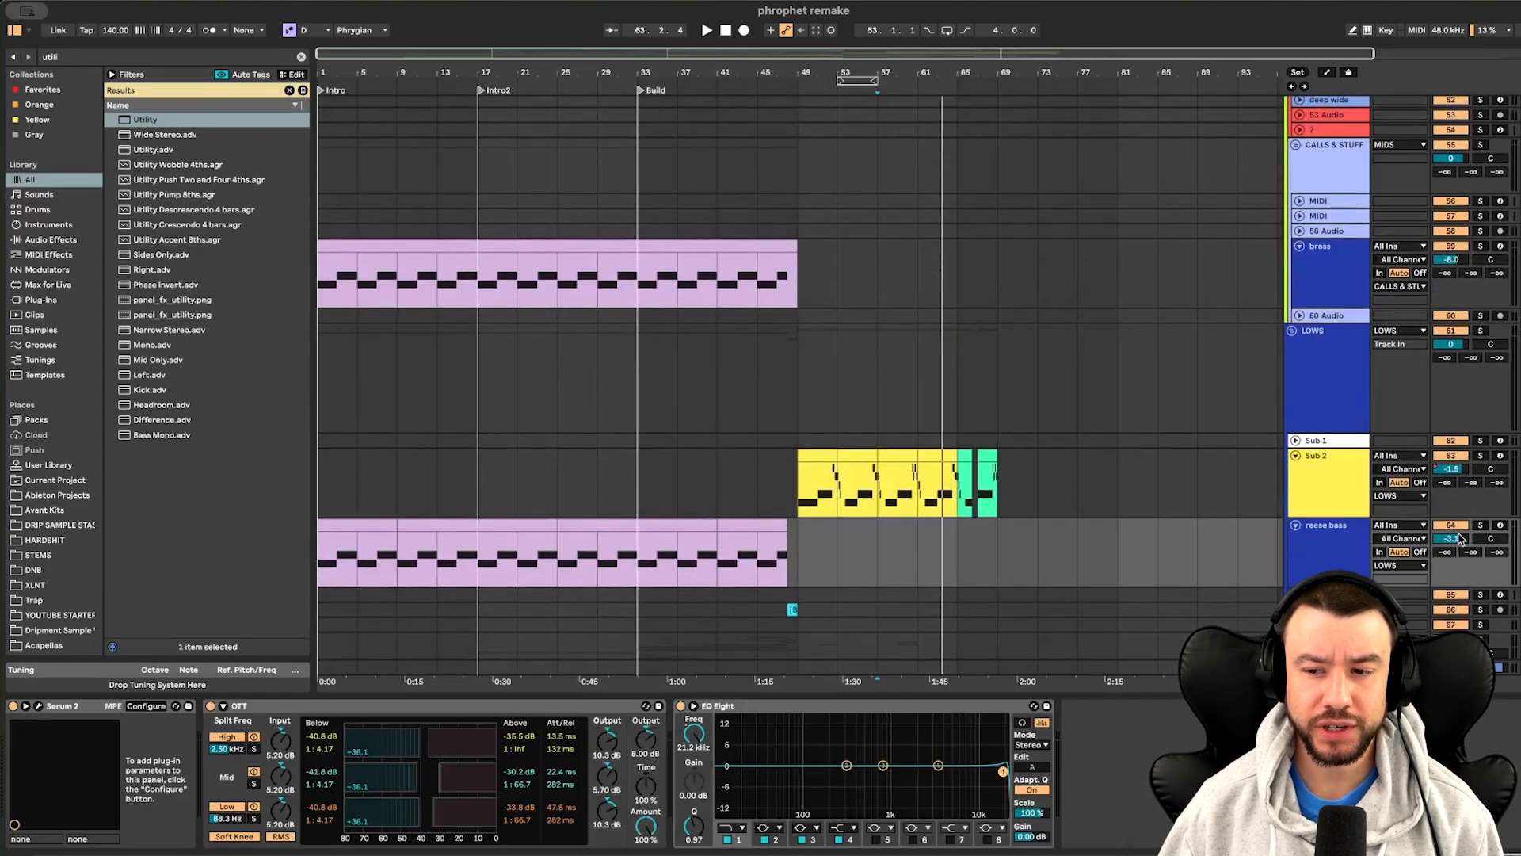
left_click(1480, 526)
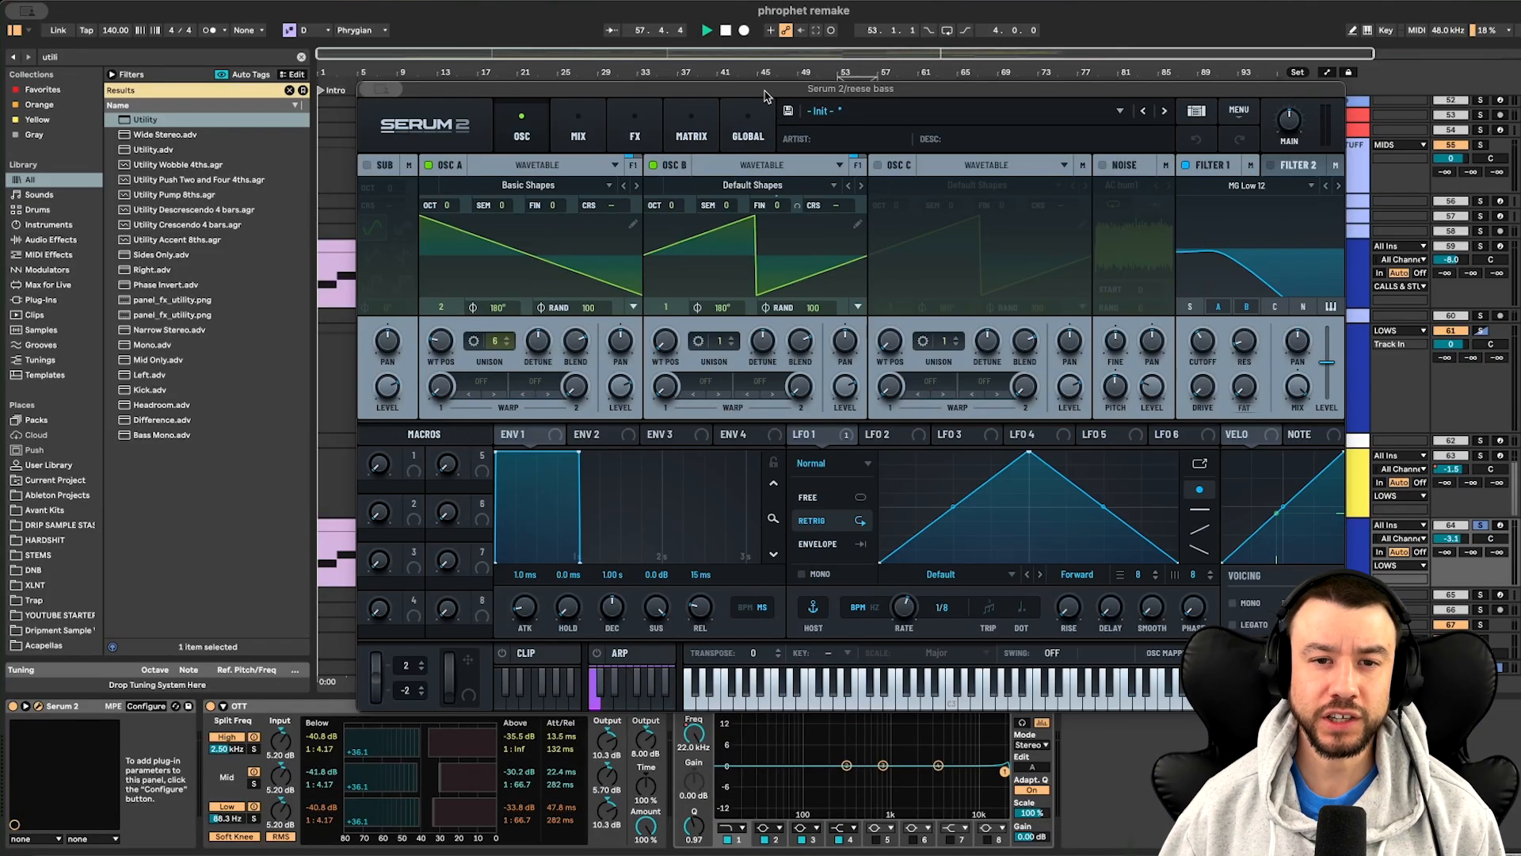
left_click_drag(753, 112, 753, 572)
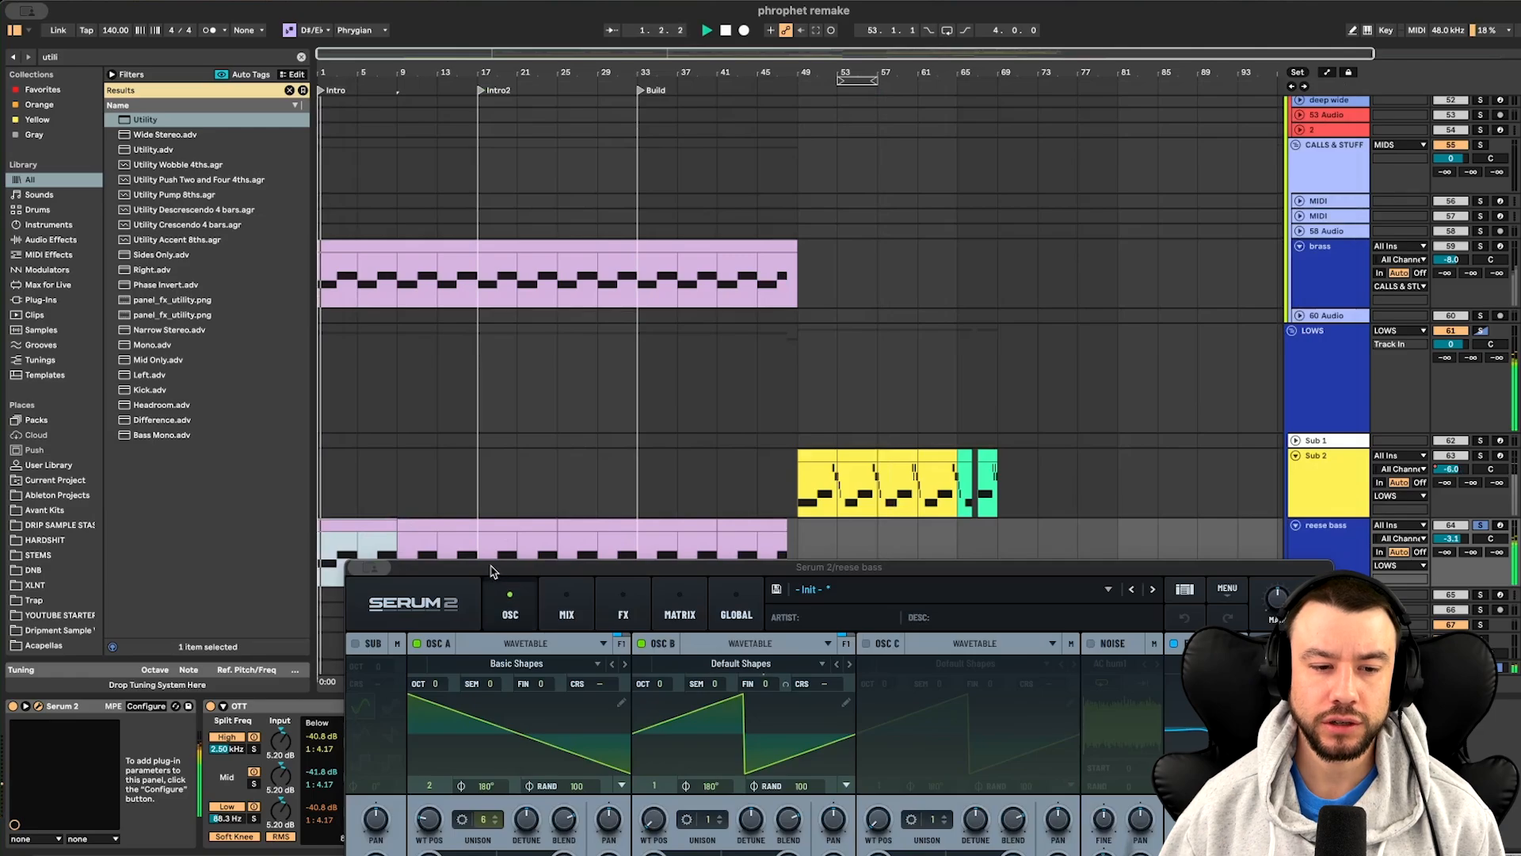
left_click_drag(507, 568, 470, 9)
mouse_move(1164, 363)
left_mouse_down()
mouse_move(1169, 247)
mouse_move(1153, 309)
mouse_move(1174, 351)
left_mouse_up()
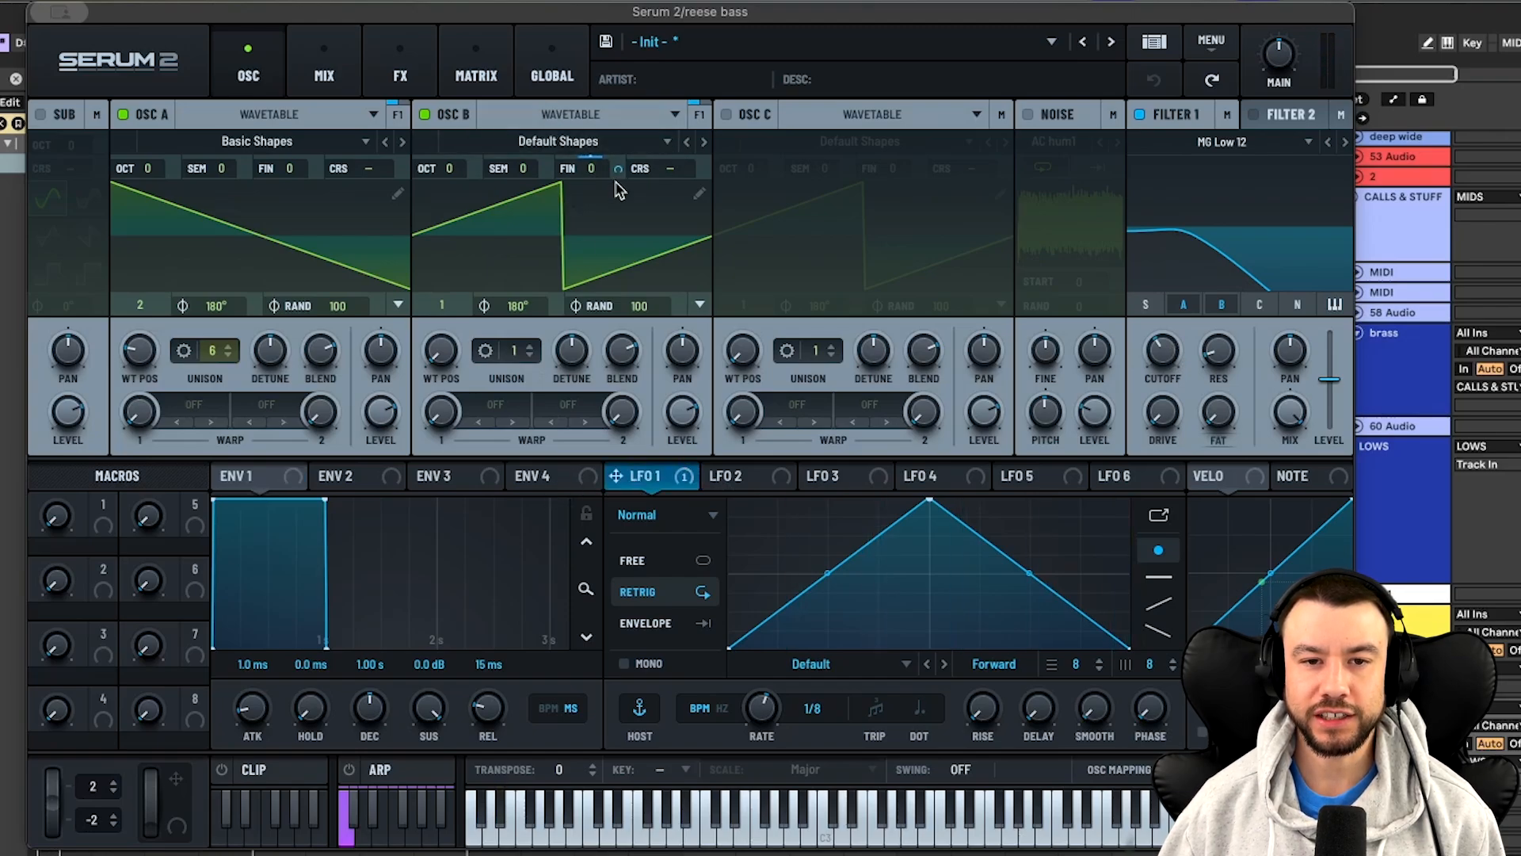
mouse_move(616, 168)
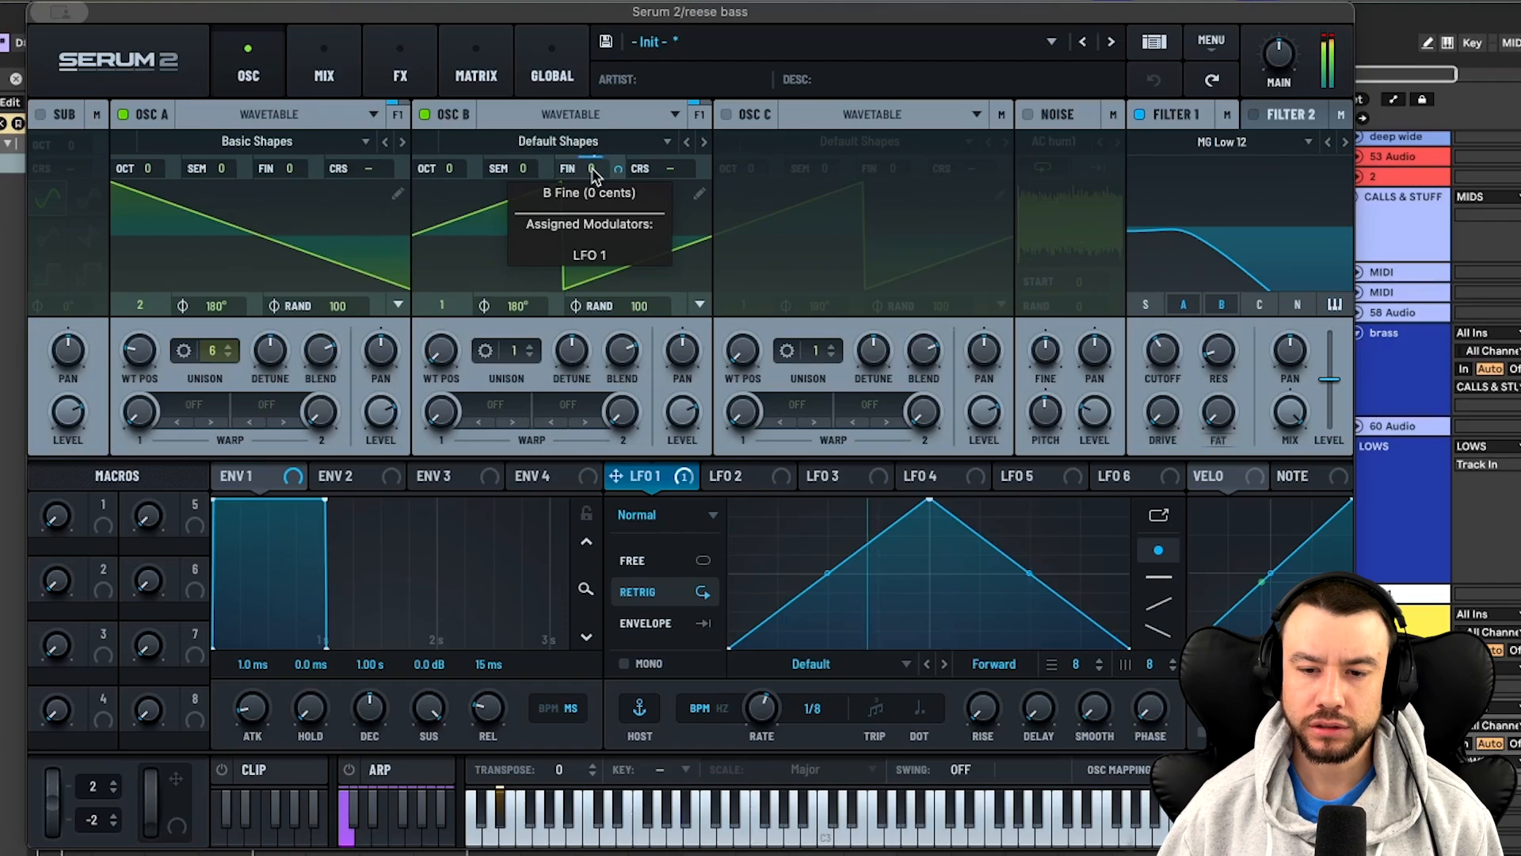
Review the reese bass's Compressor and Hyper/Dimension effects in Serum 2, return to the oscillators and close the synth window
left_click(327, 75)
left_click(417, 76)
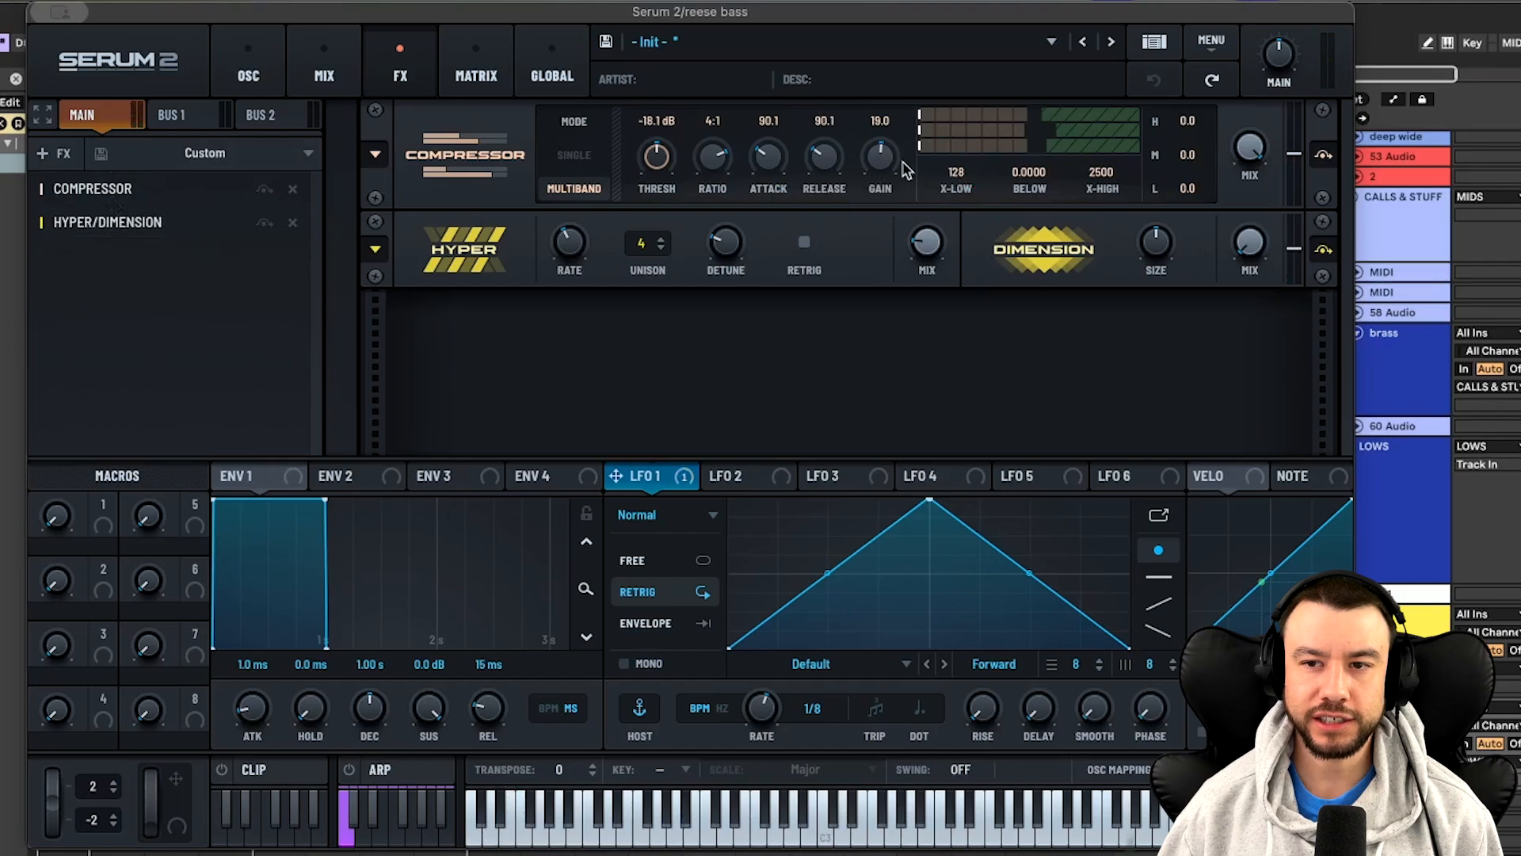
mouse_move(936, 252)
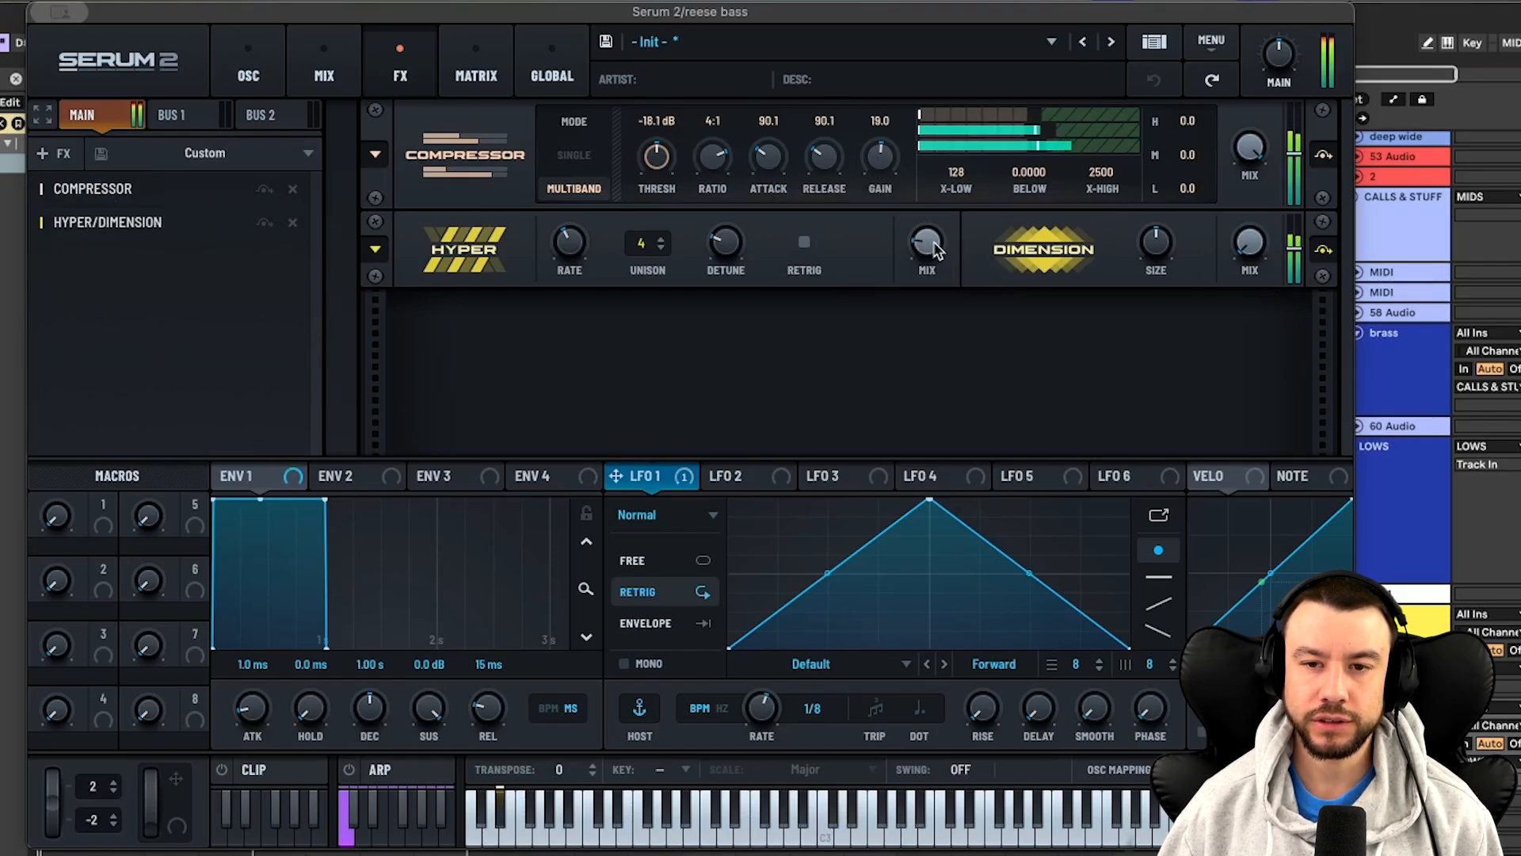
left_click(252, 75)
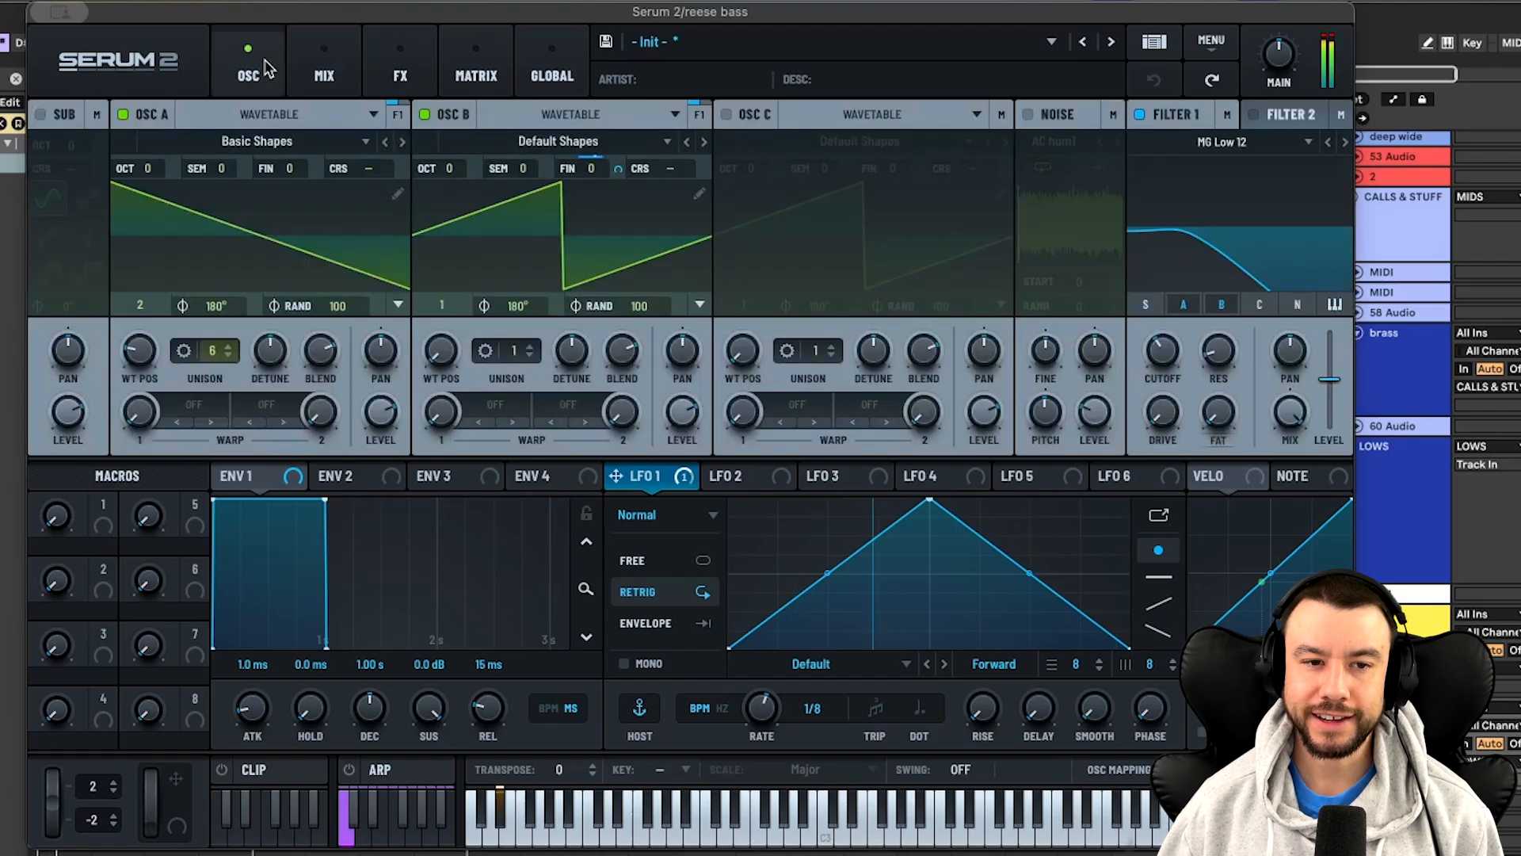
mouse_move(62, 11)
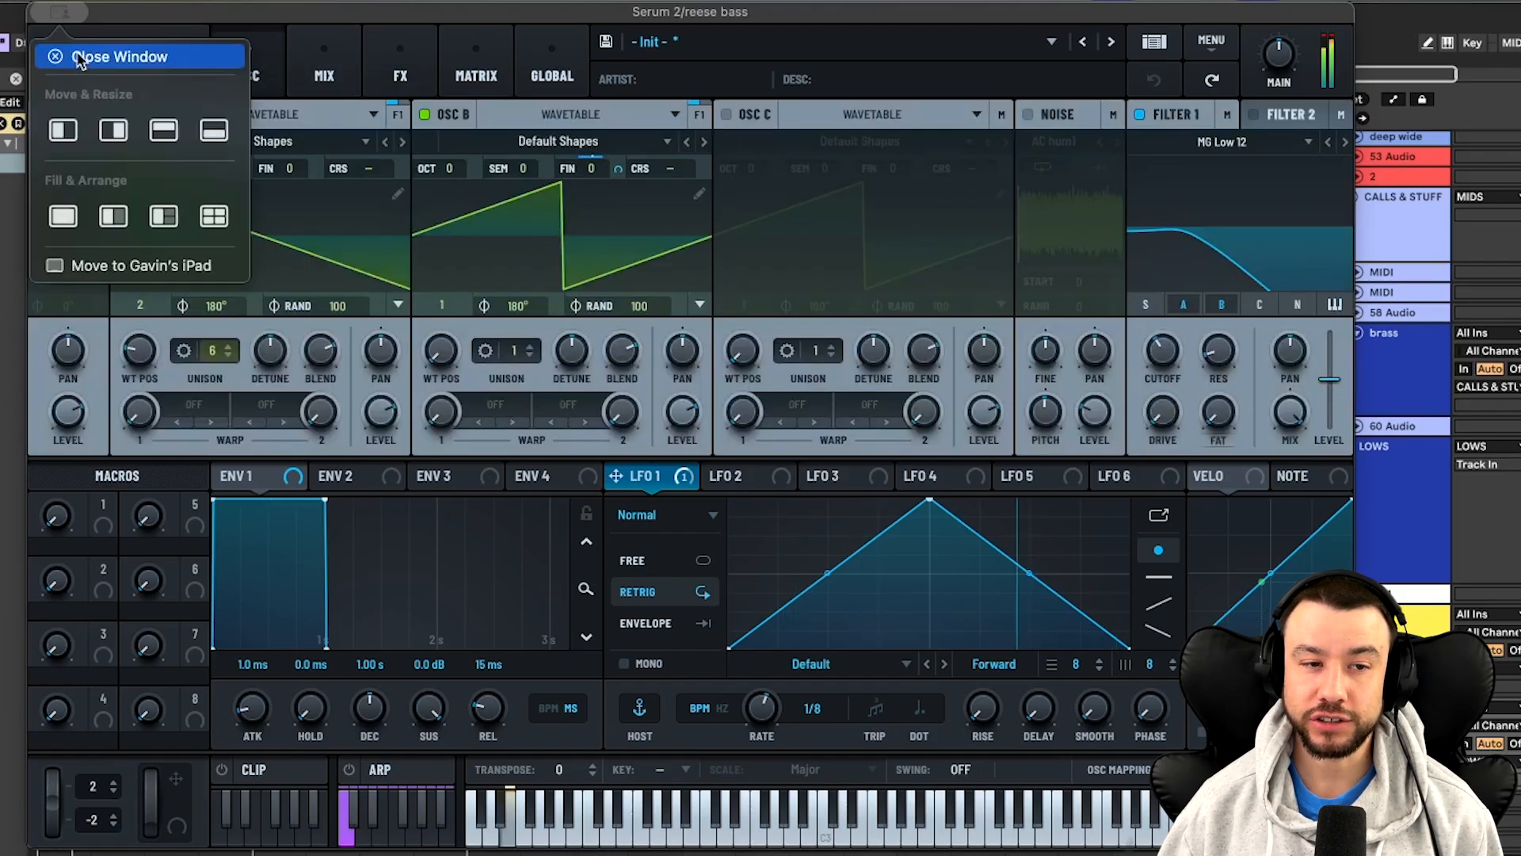
left_click(103, 55)
Show the reese bass's EQ Eight band 1 frequency automation and play the filter sweep around the Intro2 marker
right_click(558, 816)
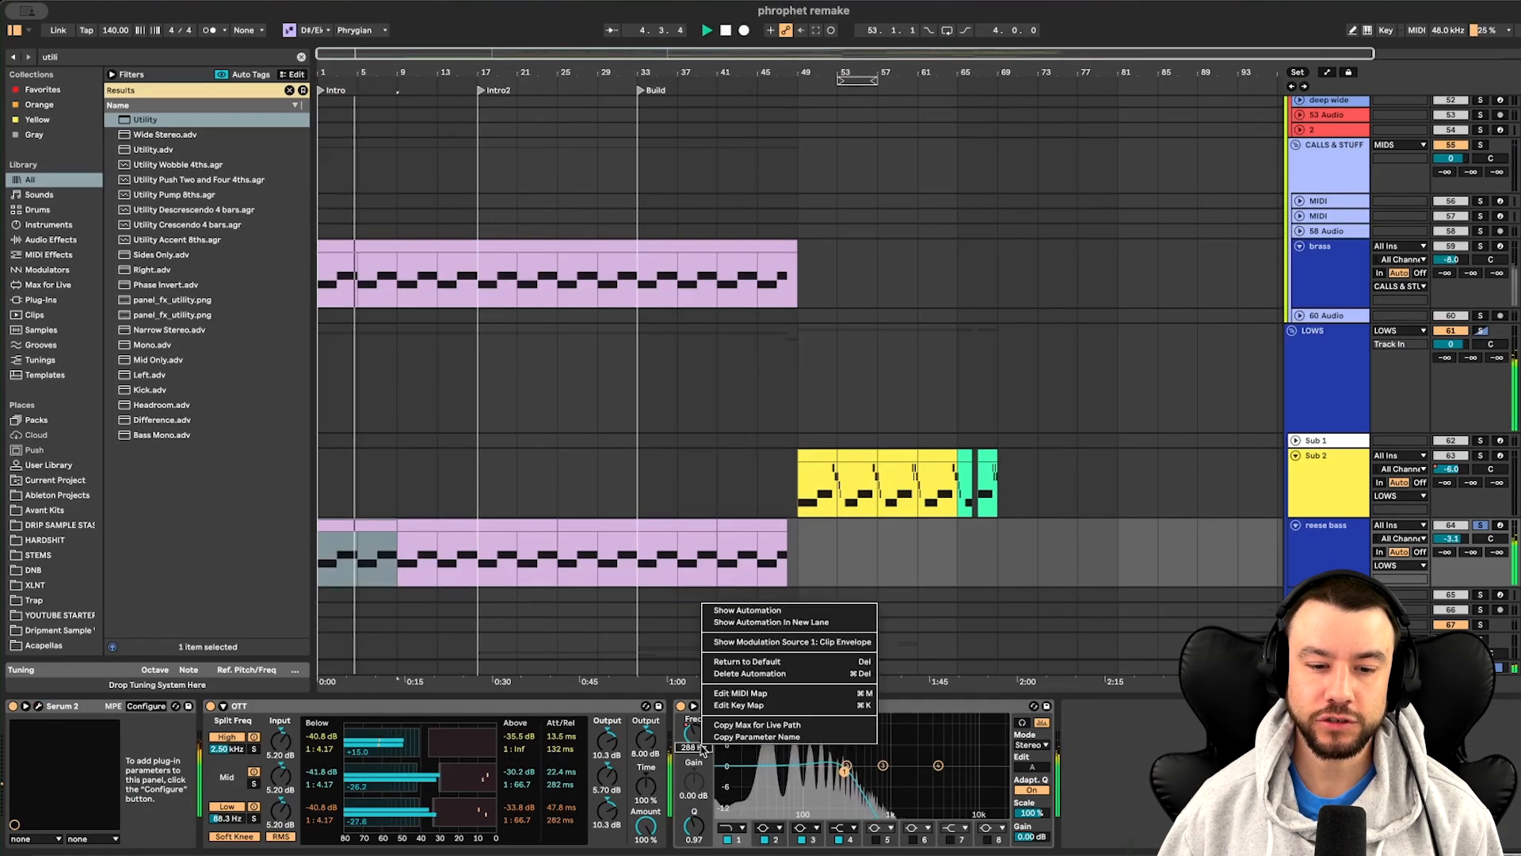
left_click(591, 829)
key("minus")
left_click(444, 567)
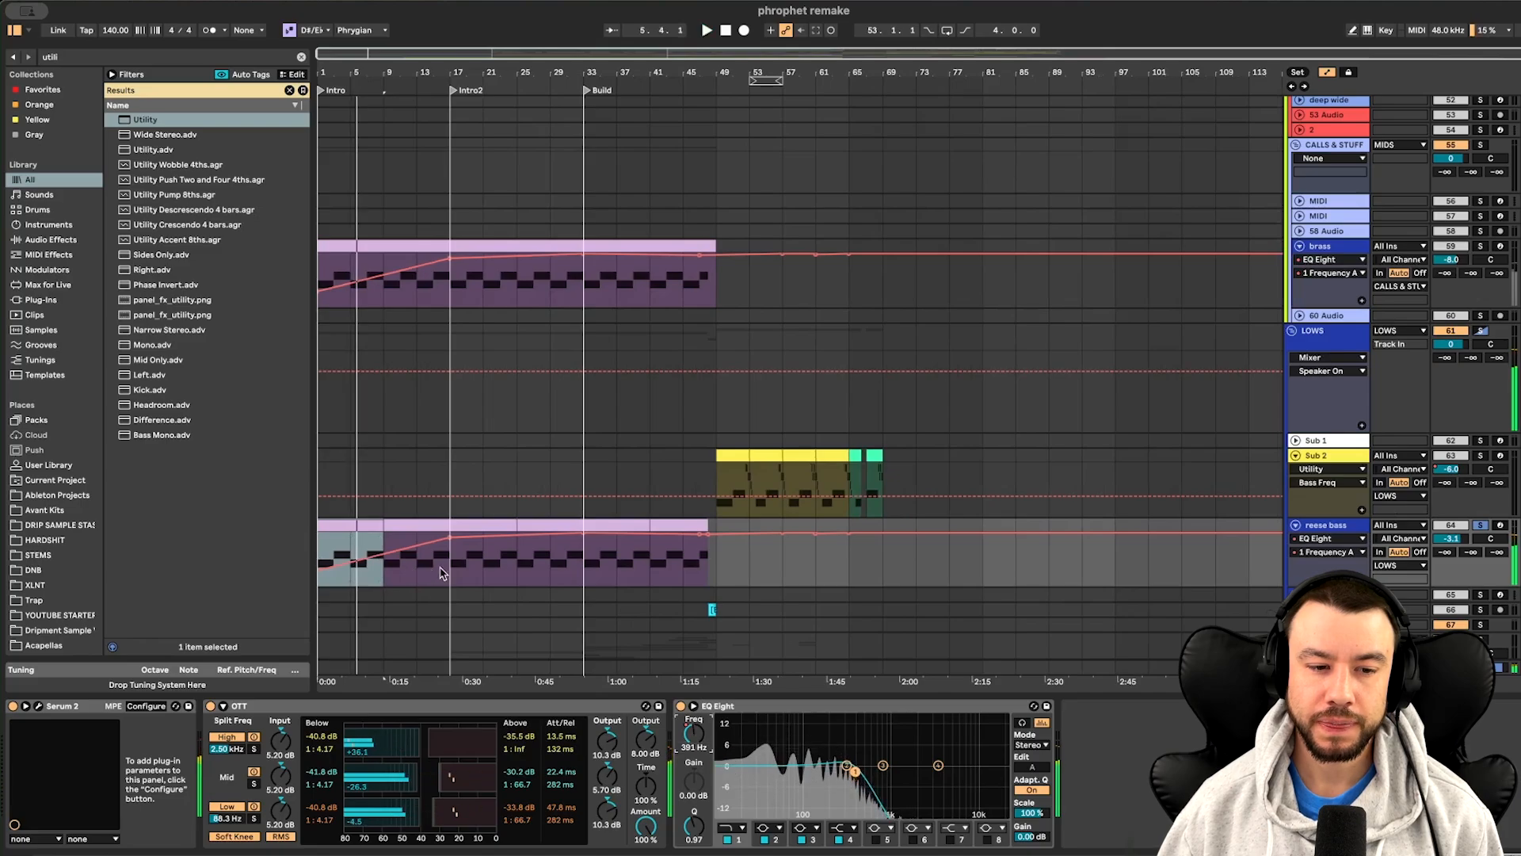
key("space")
key("plus")
key("plus")
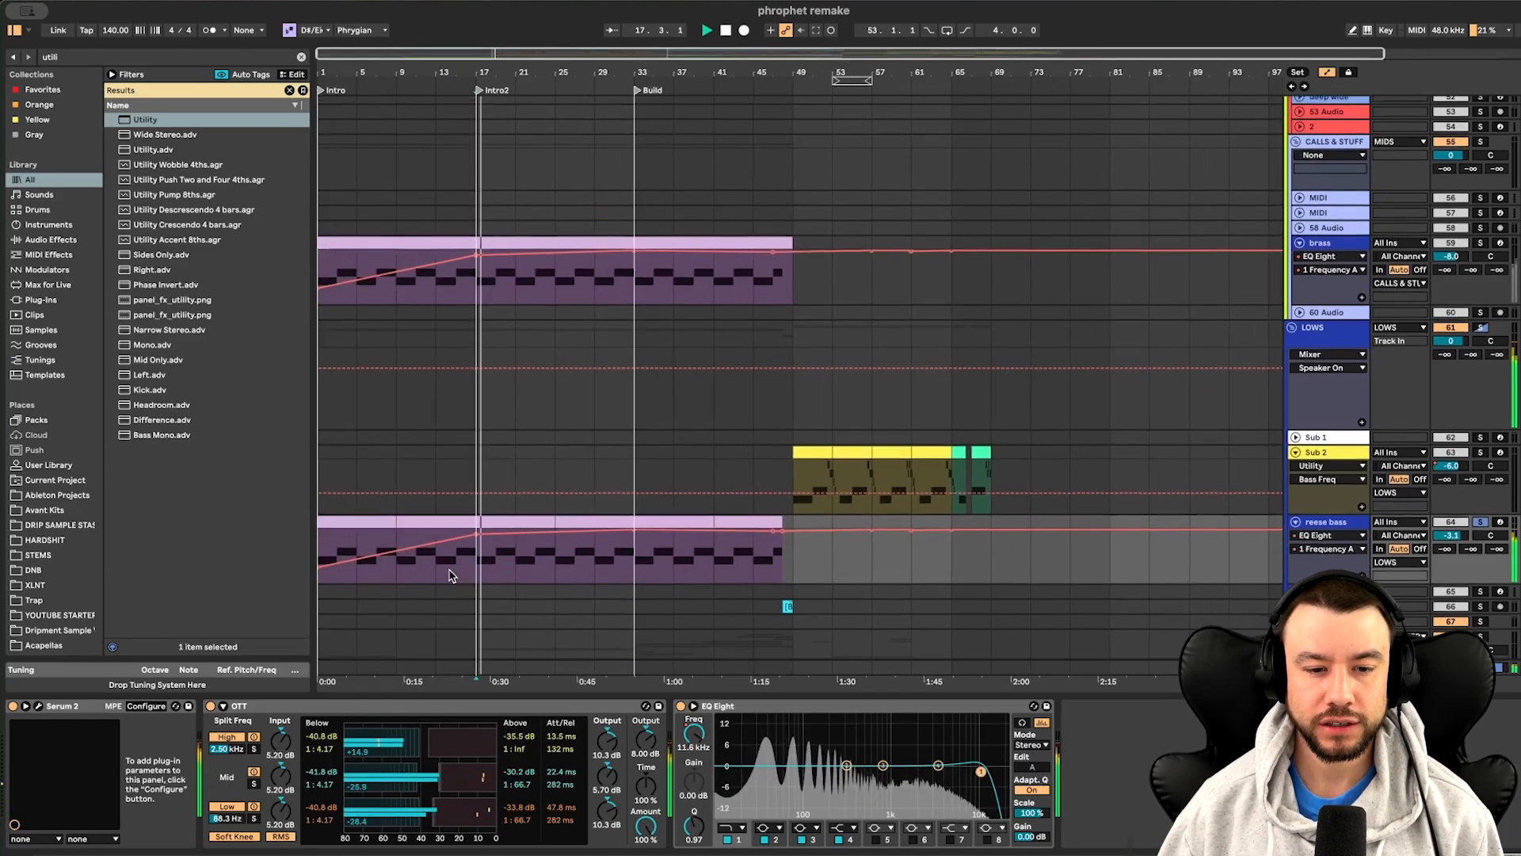
scroll(449, 572, "down", 4)
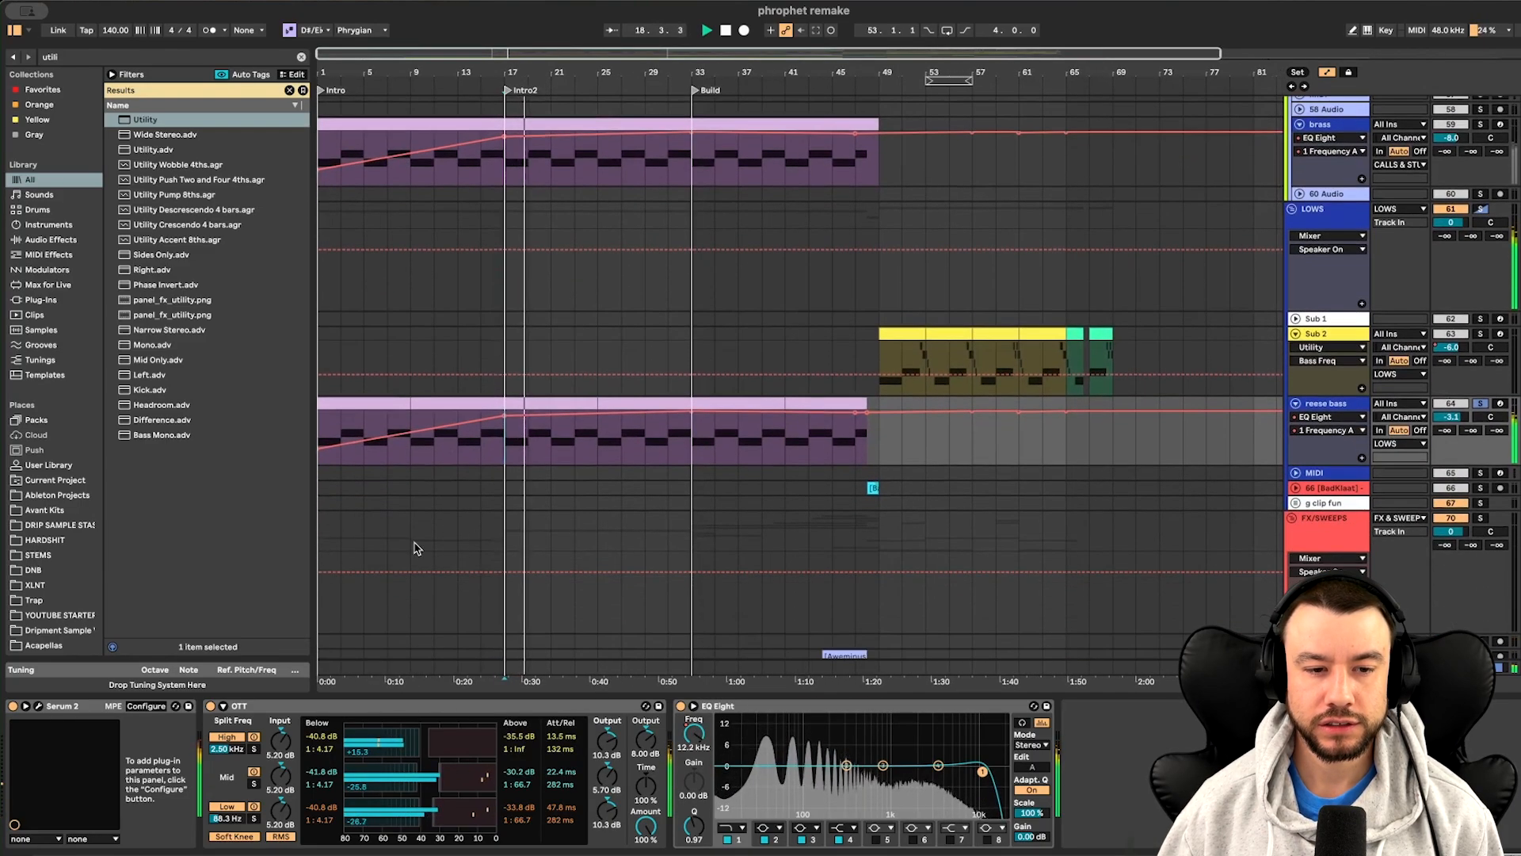
key("space")
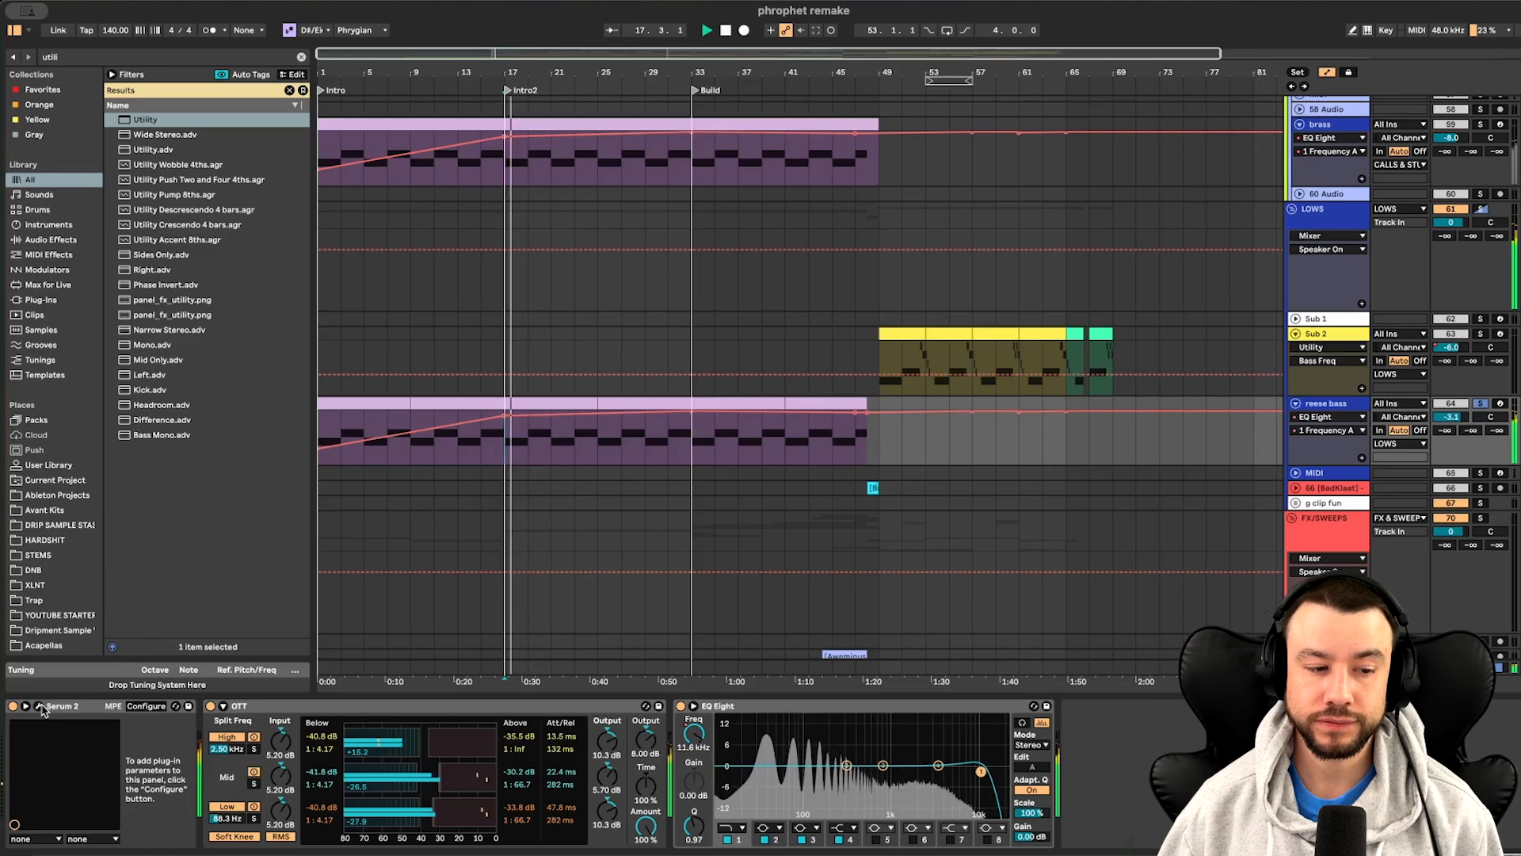
Play the reese bass from bar 1 and follow its EQ Eight frequency sweep through the intro
key("space")
left_click(381, 402)
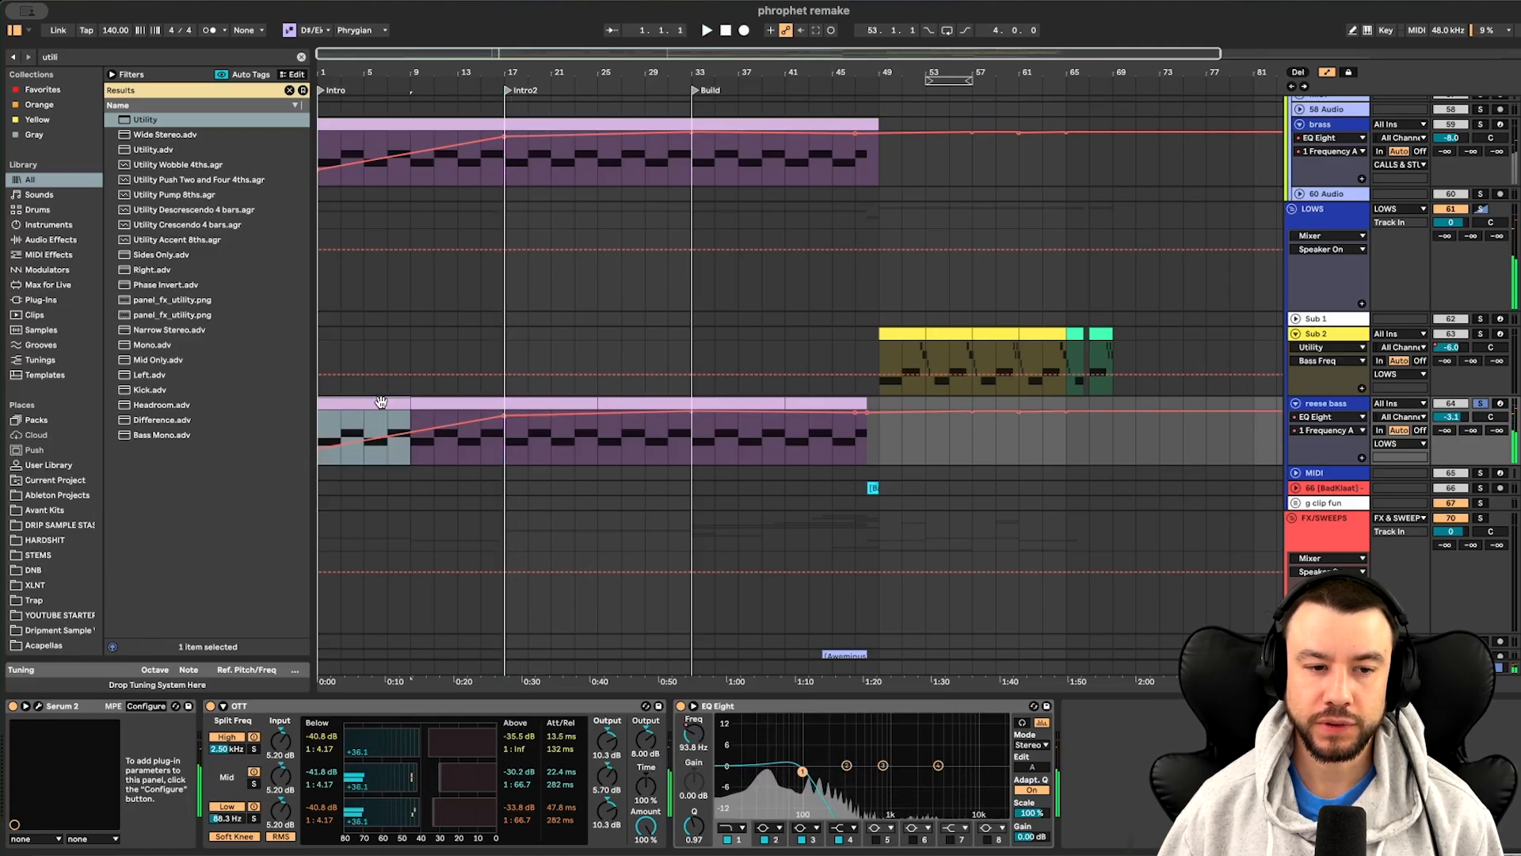
scroll(396, 494, "up", 3)
key("space")
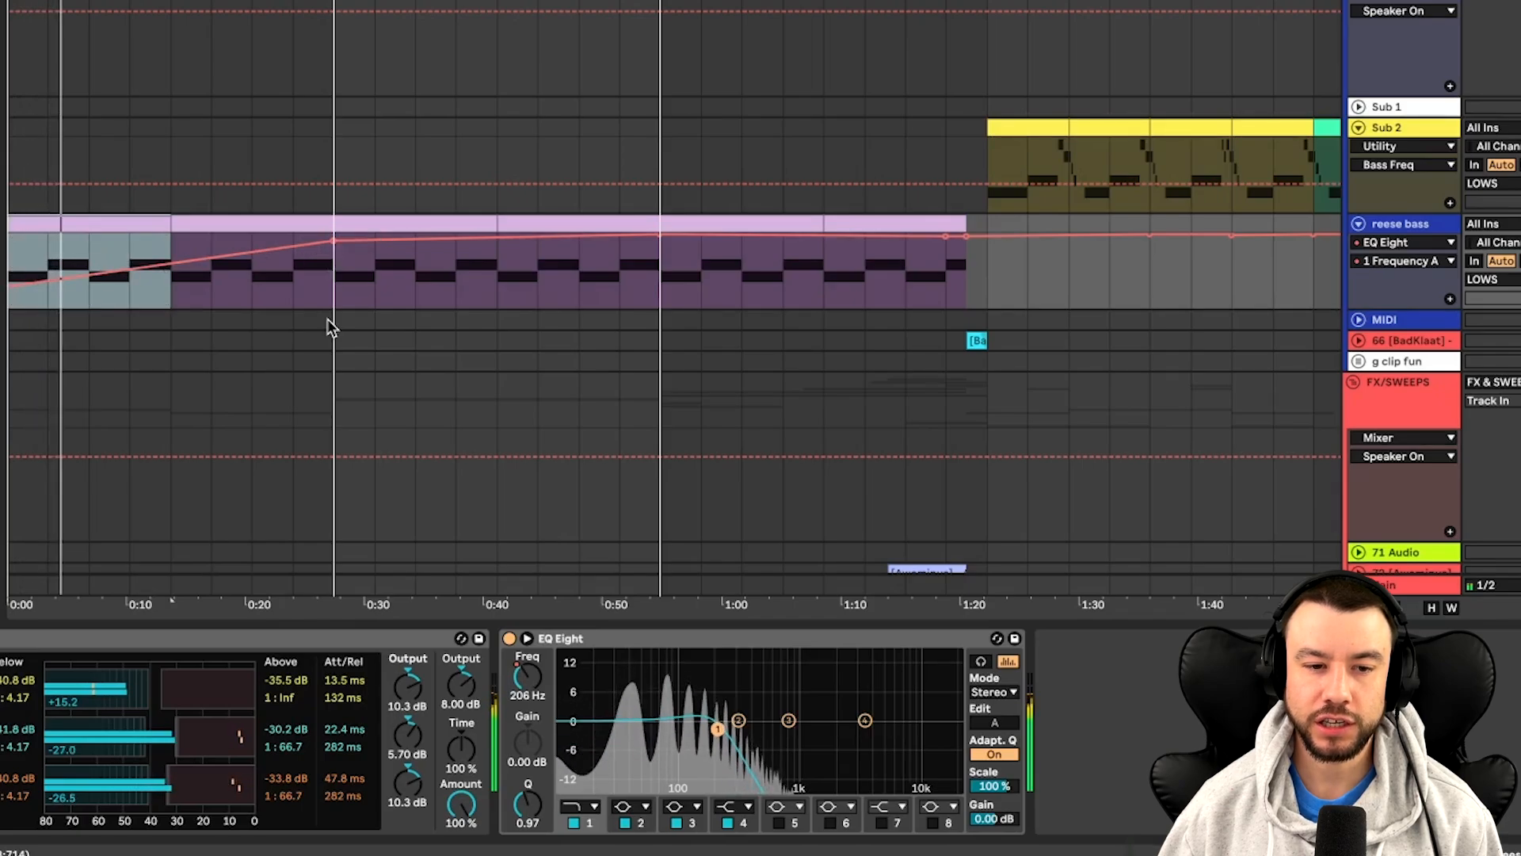
scroll(330, 325, "down", 6)
scroll(91, 307, "up", 4)
scroll(91, 308, "up", 3)
scroll(87, 301, "down", 1)
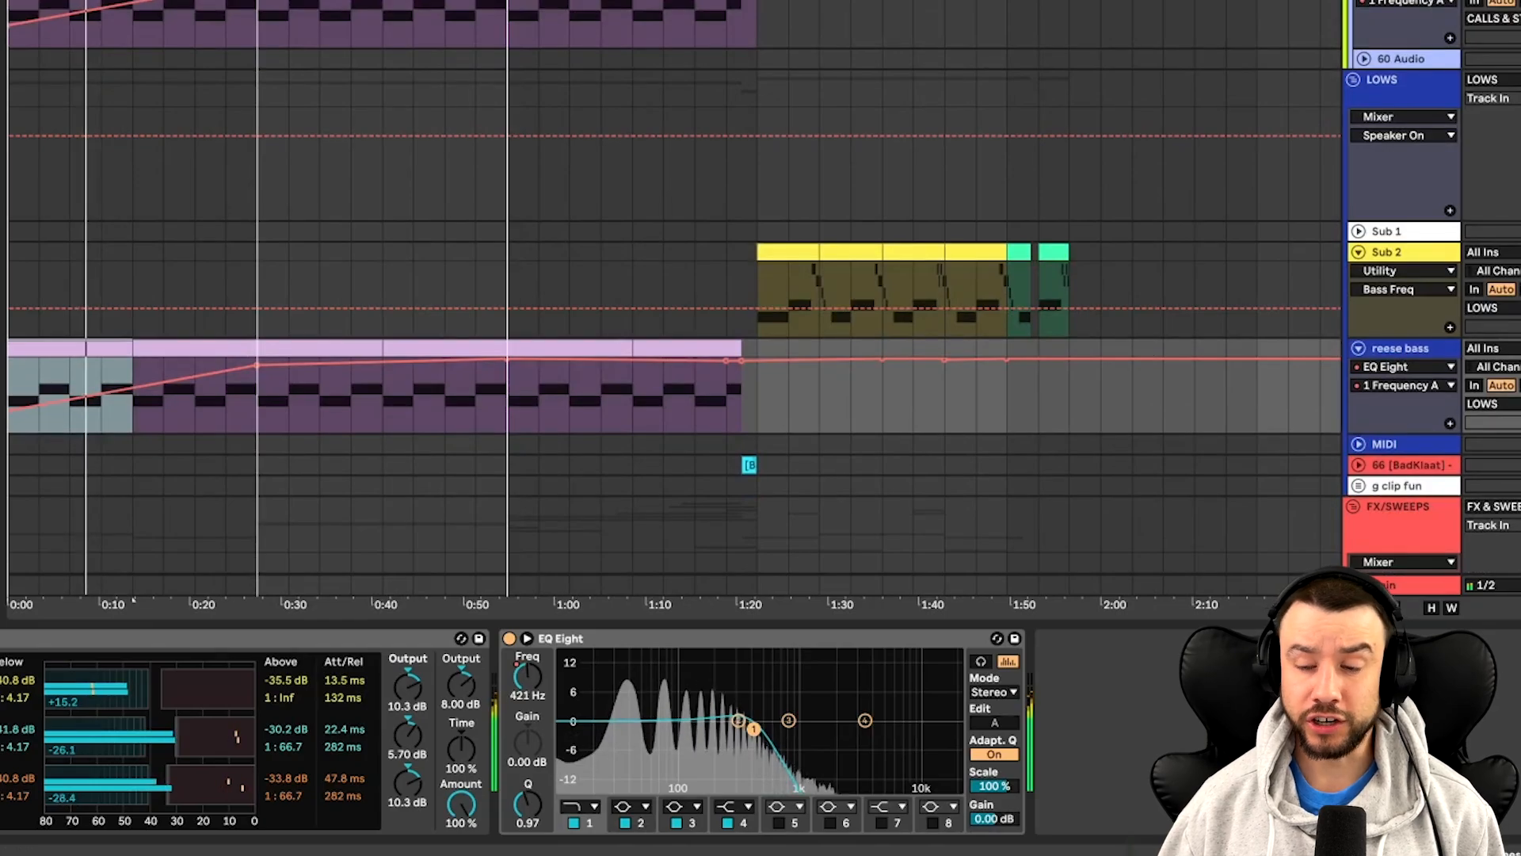
Add the brass track to the solo and check its Brass Ensemble instrument in Kontakt 5, closing the window after viewing
left_click(1453, 353)
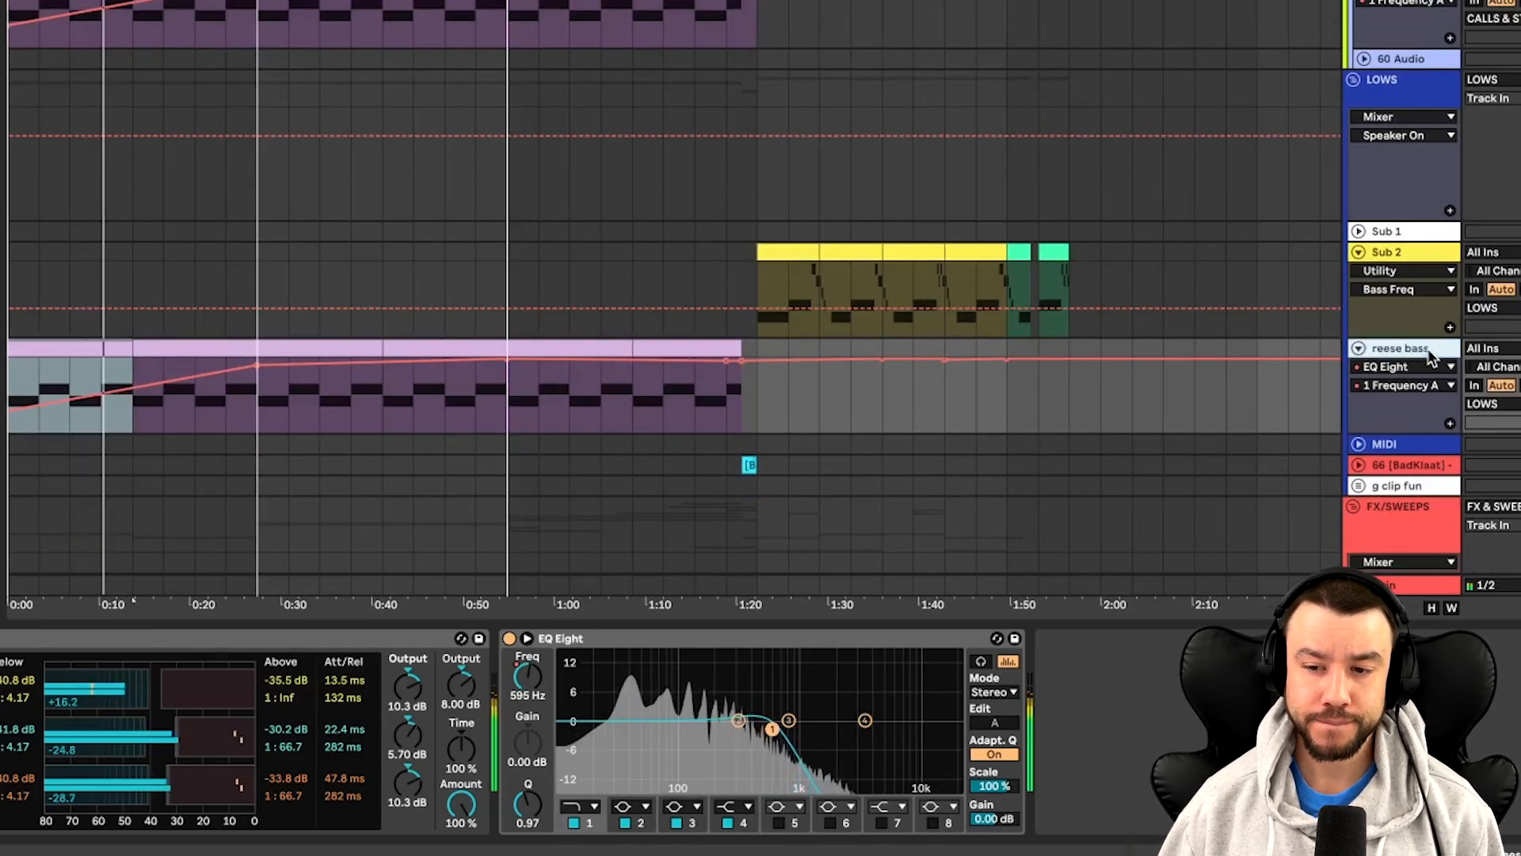
left_click(1481, 217, "super")
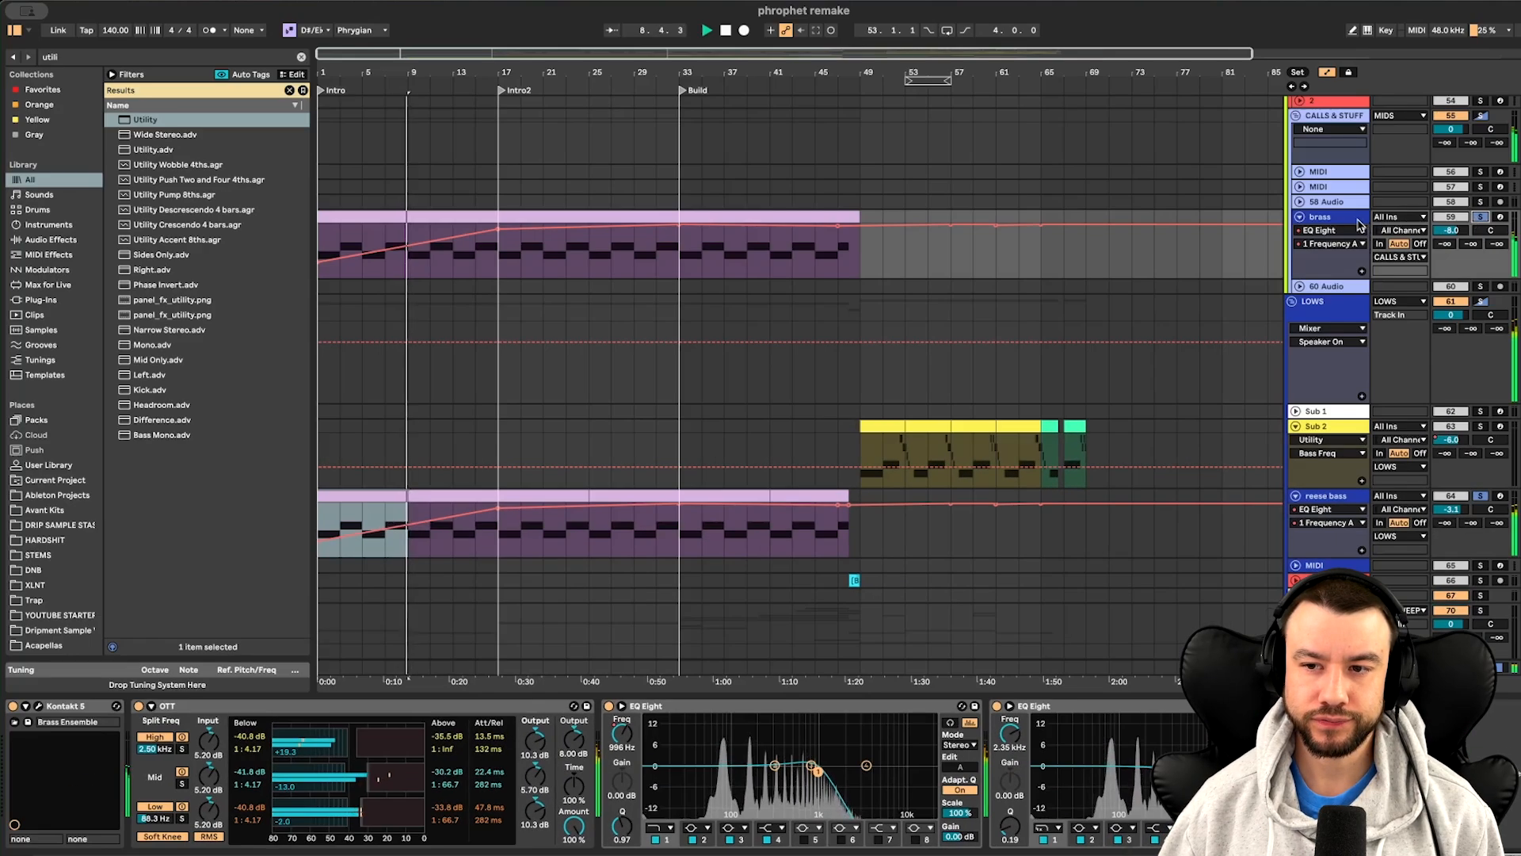
left_click(1359, 221)
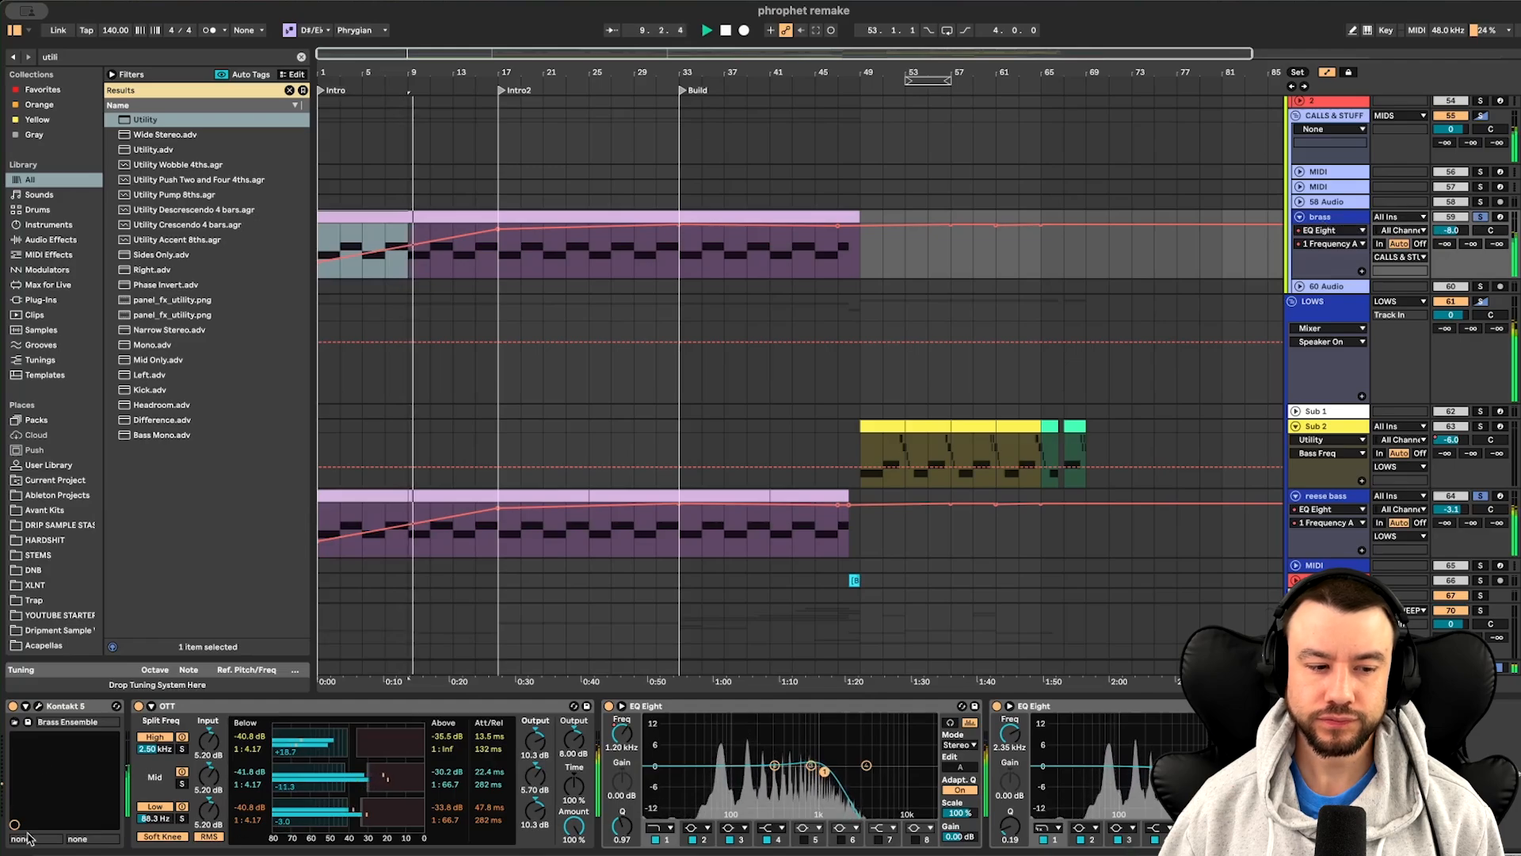
left_click(38, 706)
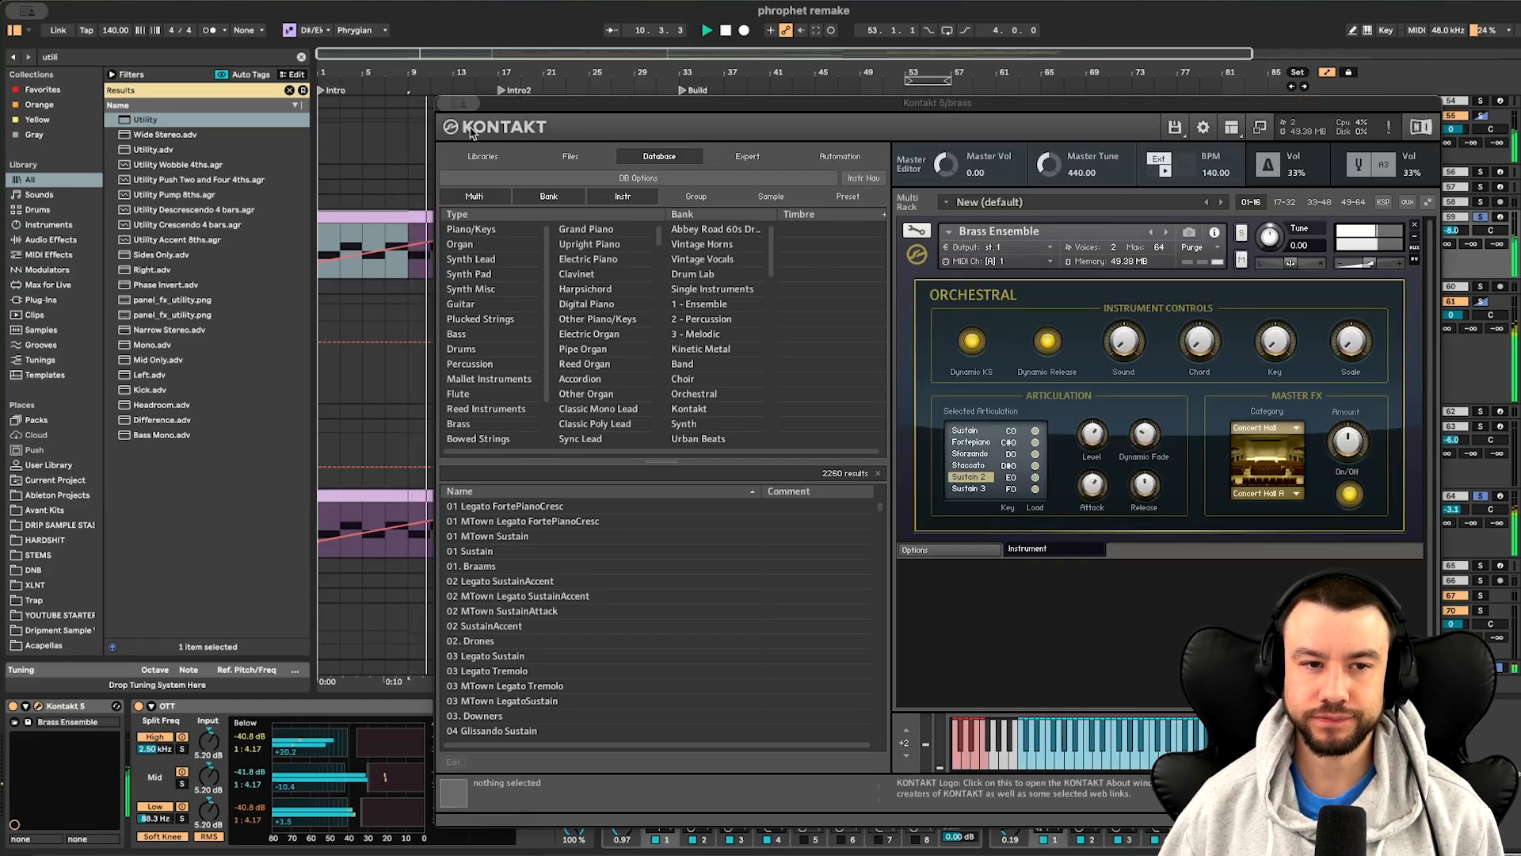
mouse_move(465, 103)
left_click(469, 136)
Open the first reese bass clip to inspect its D#0 and E0 notes, and close the clip editor
scroll(441, 376, "down", 5)
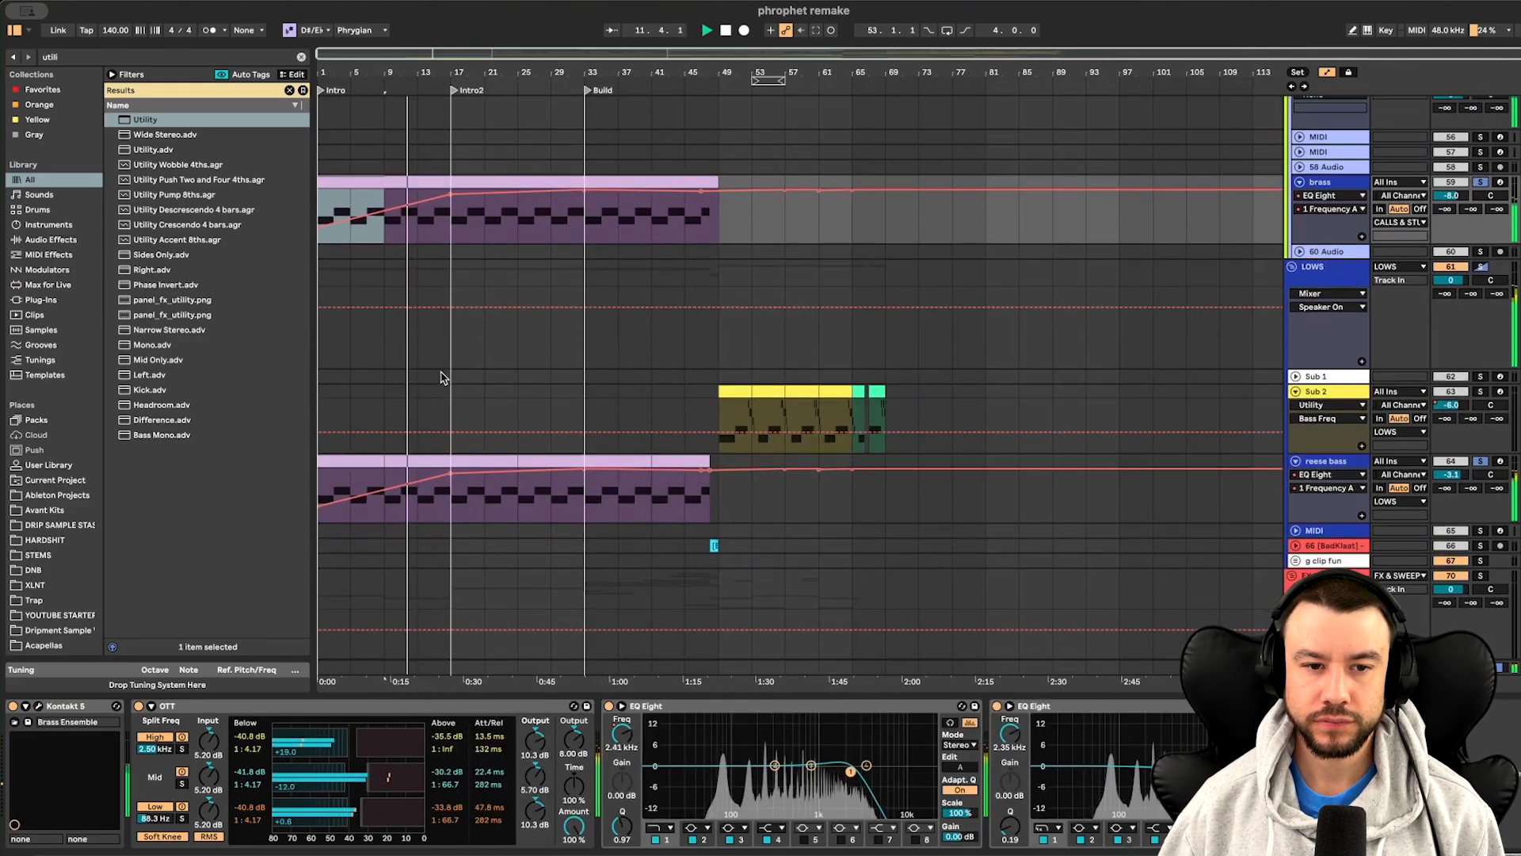
left_click(342, 437)
double_click(342, 438)
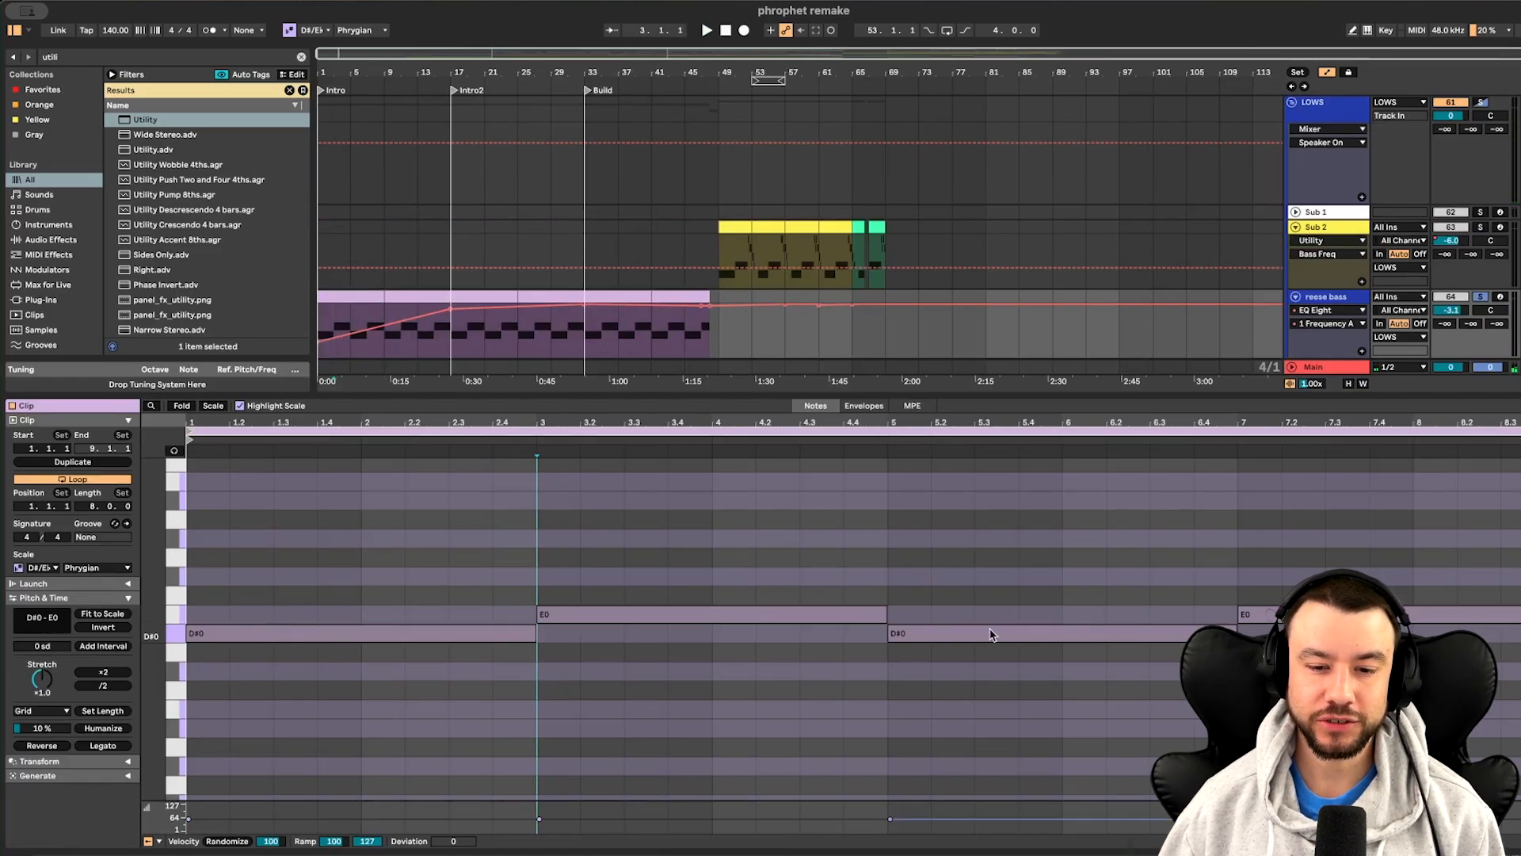
left_click_drag(766, 392, 753, 458)
Go to the atmosphere tracks beneath the busses and place the playback start at bar 9 on the Freaky Atmosphere 11 track
scroll(750, 468, "down", 5)
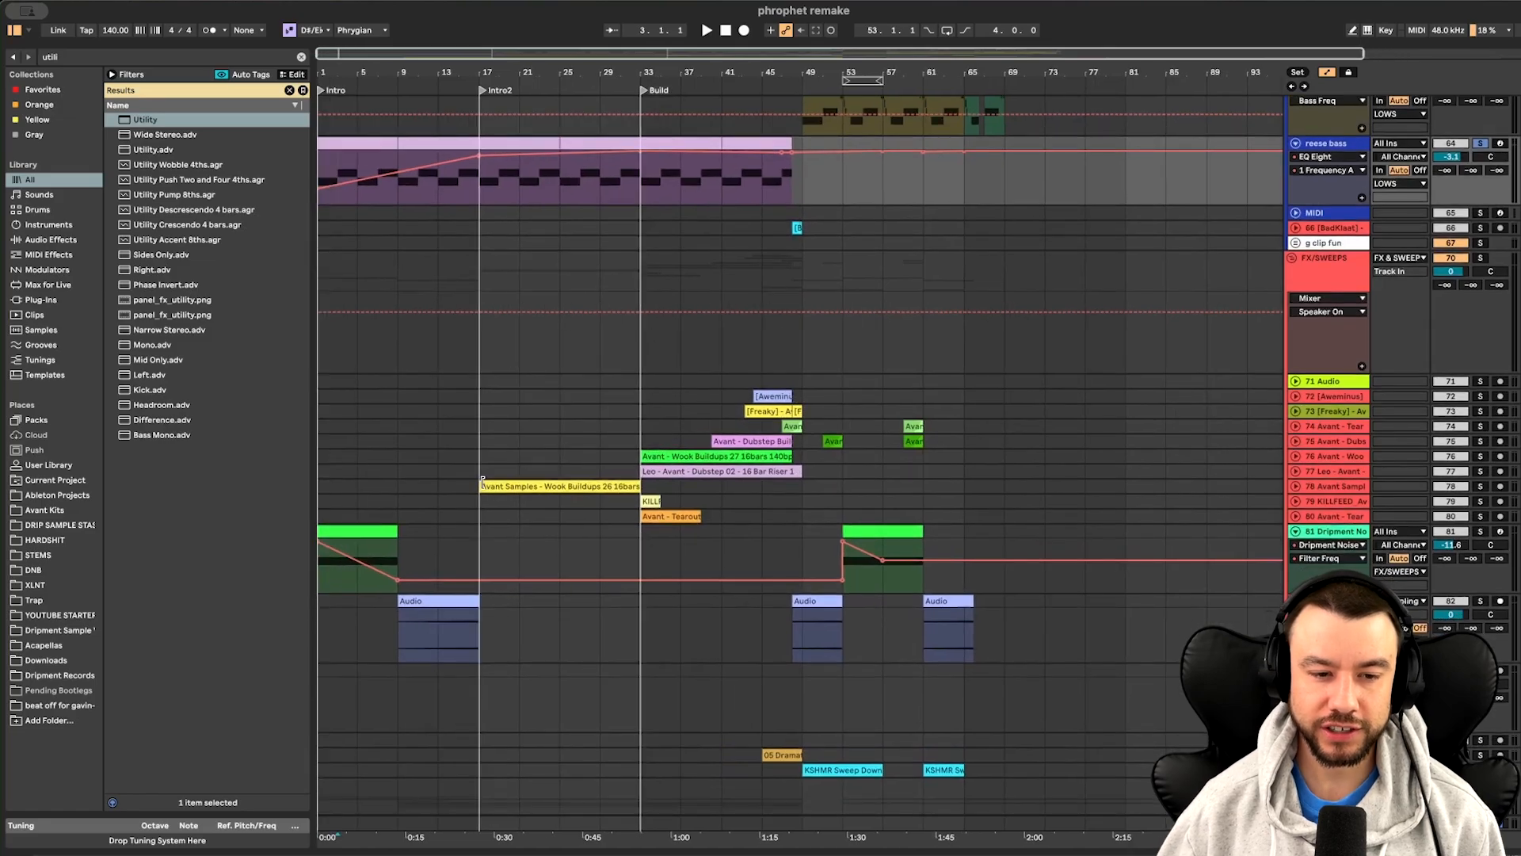
scroll(485, 489, "down", 10)
scroll(485, 489, "up", 8)
scroll(483, 488, "down", 10)
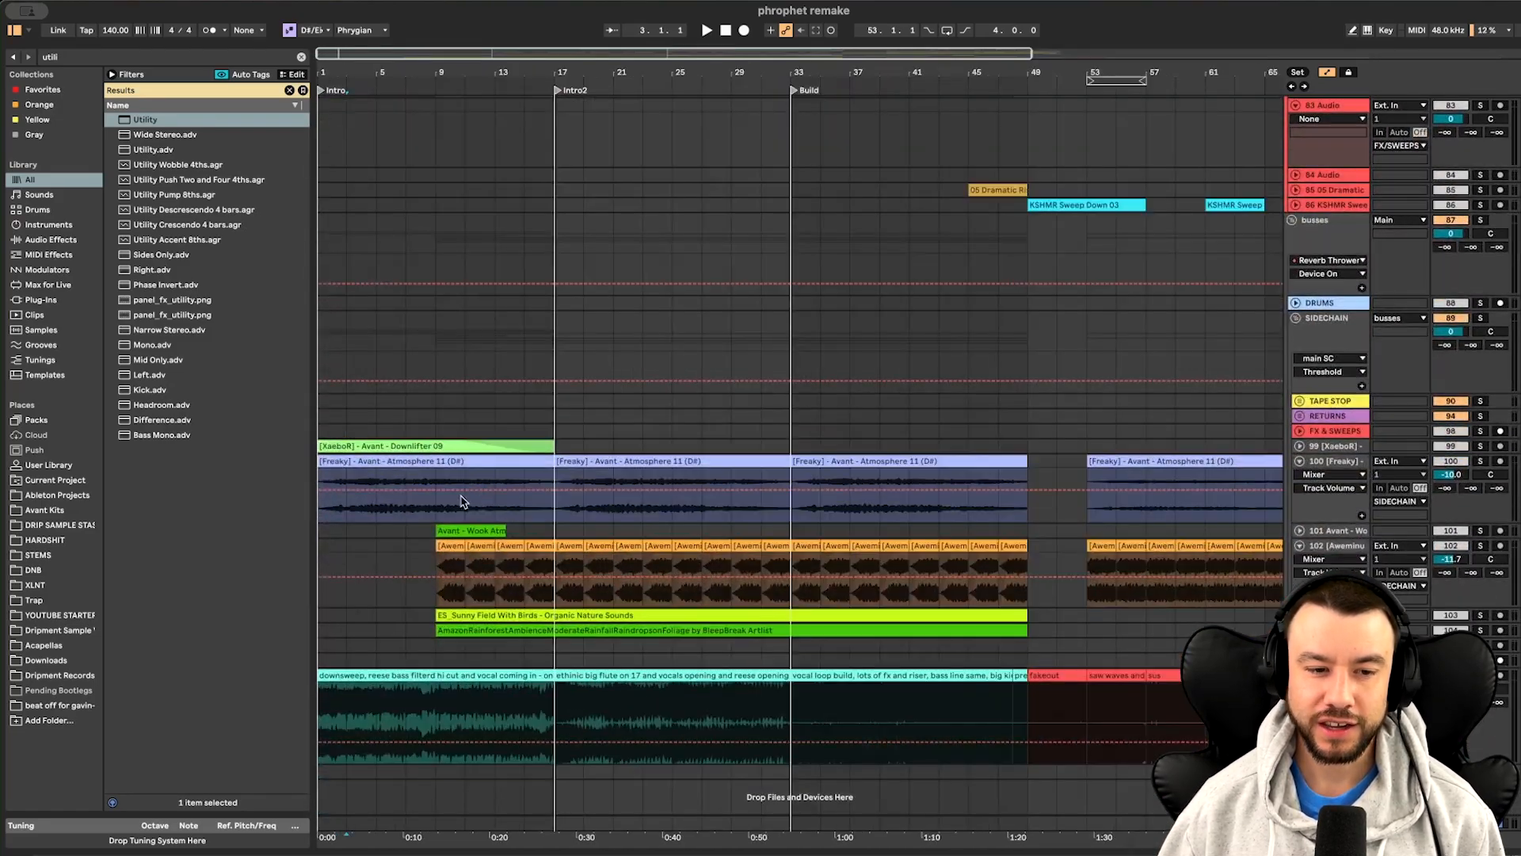
left_click(433, 518)
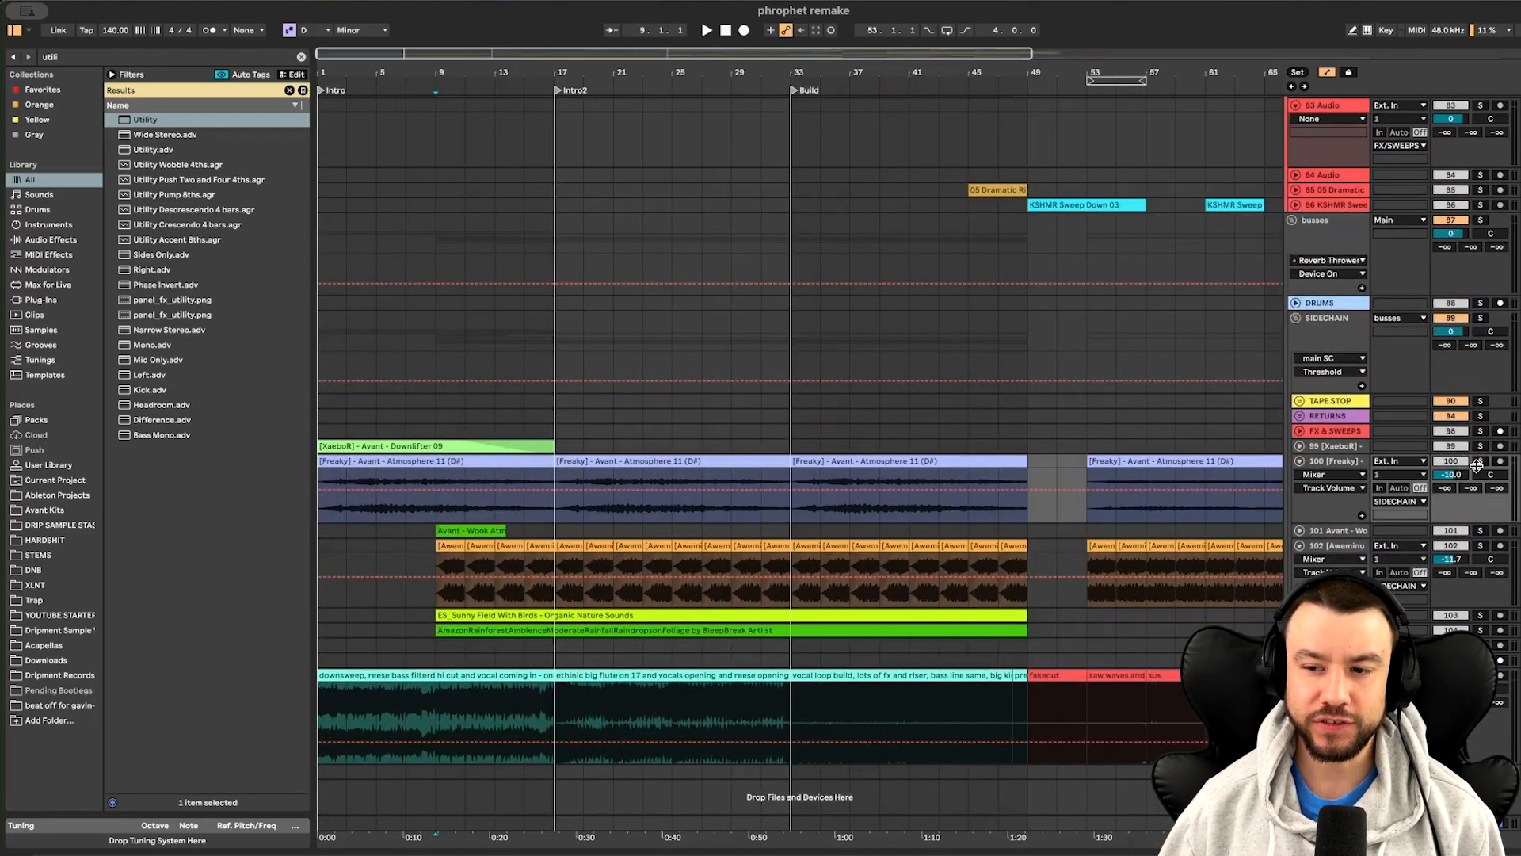
Play the Aweminus Atmosphere 02 clip at bar 15 in solo through the Intro2 marker, and stop playback
left_click(480, 458)
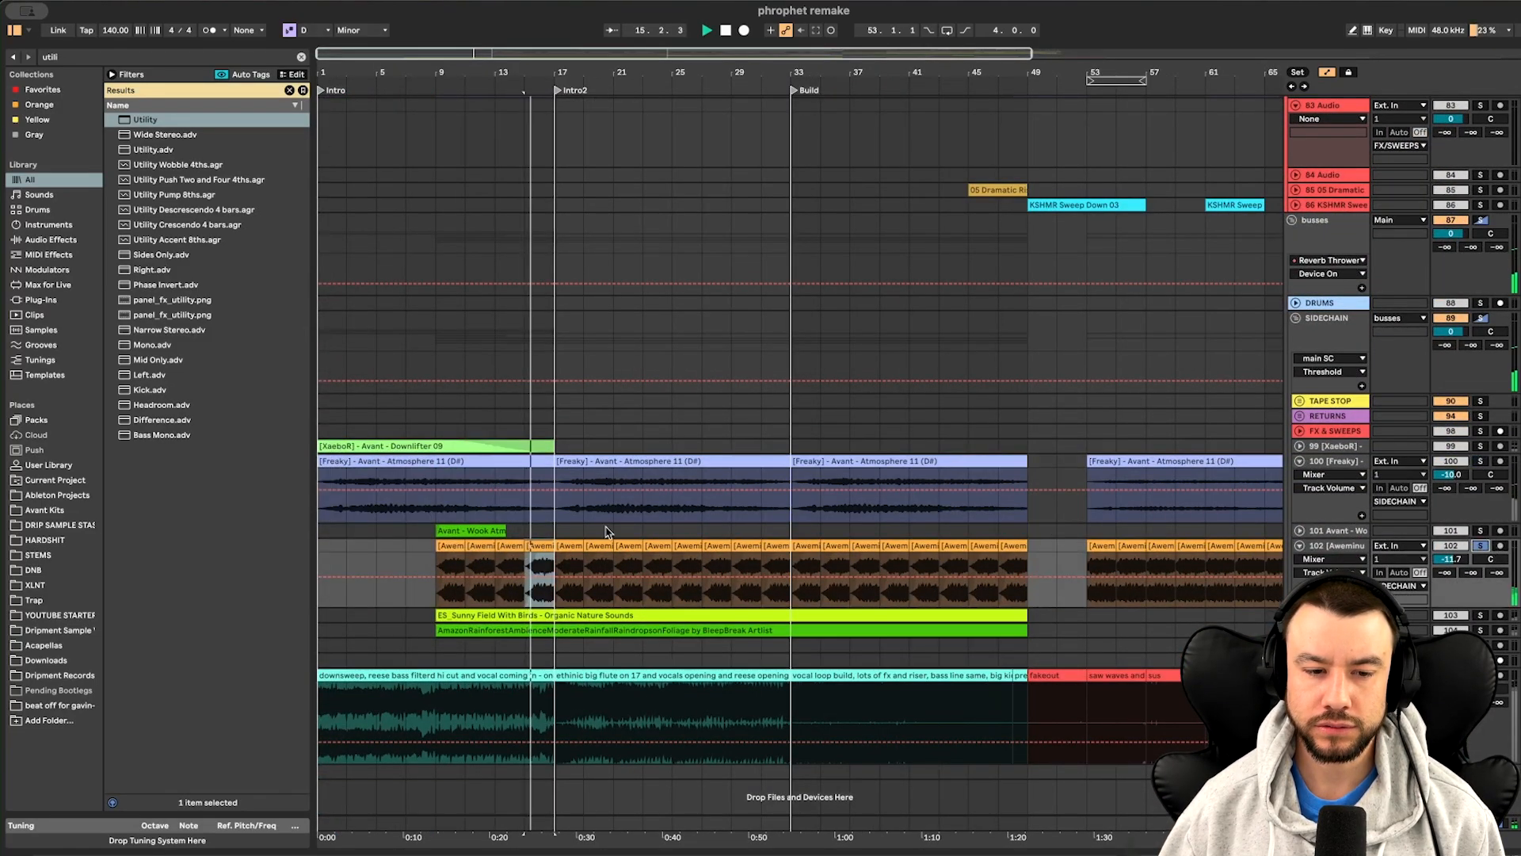
scroll(489, 612, "up", 10)
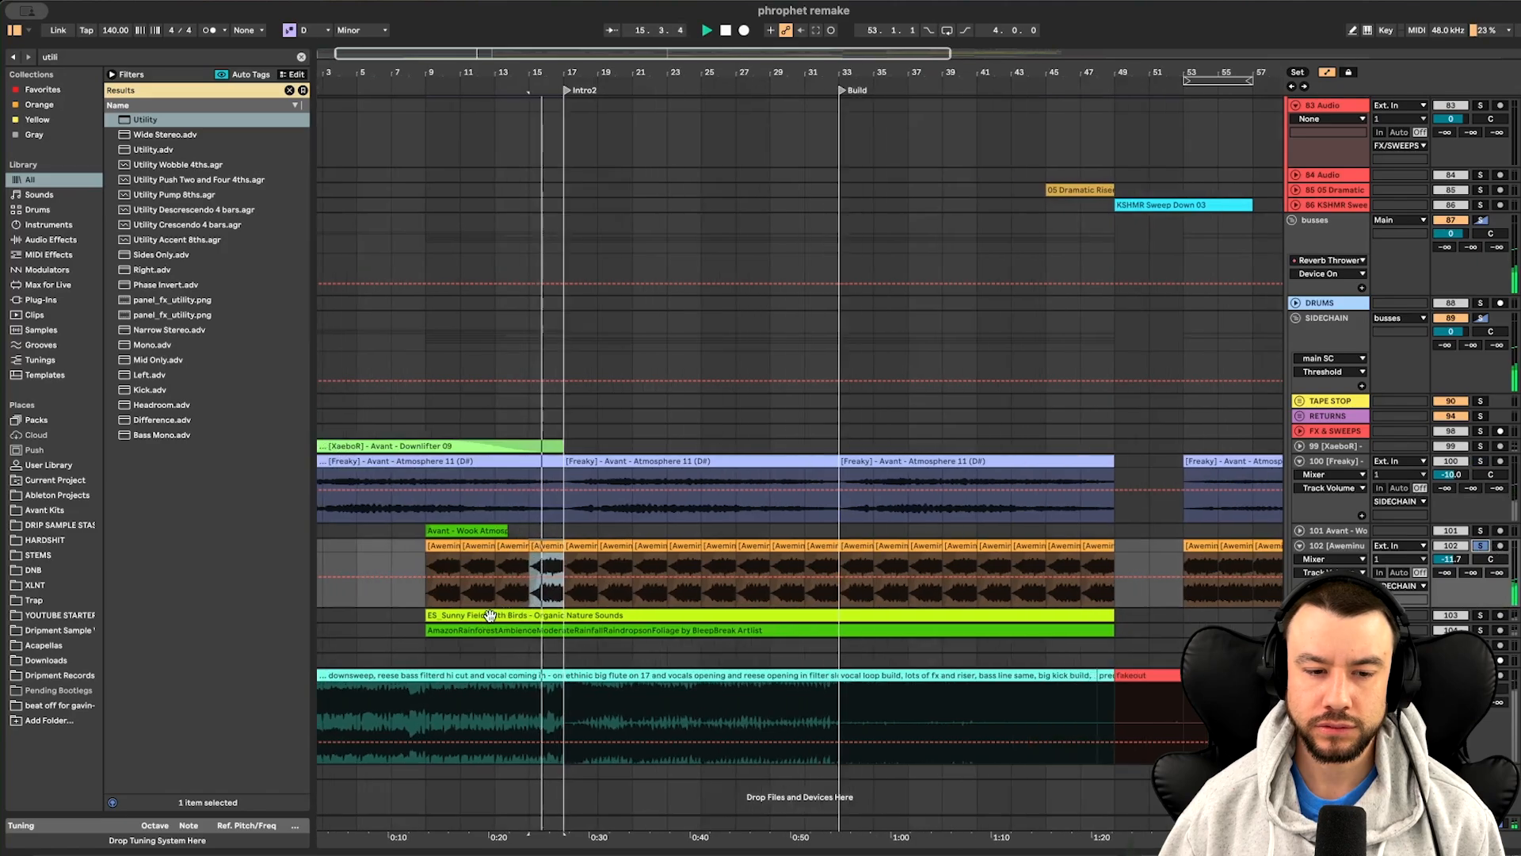
scroll(722, 569, "up", 5)
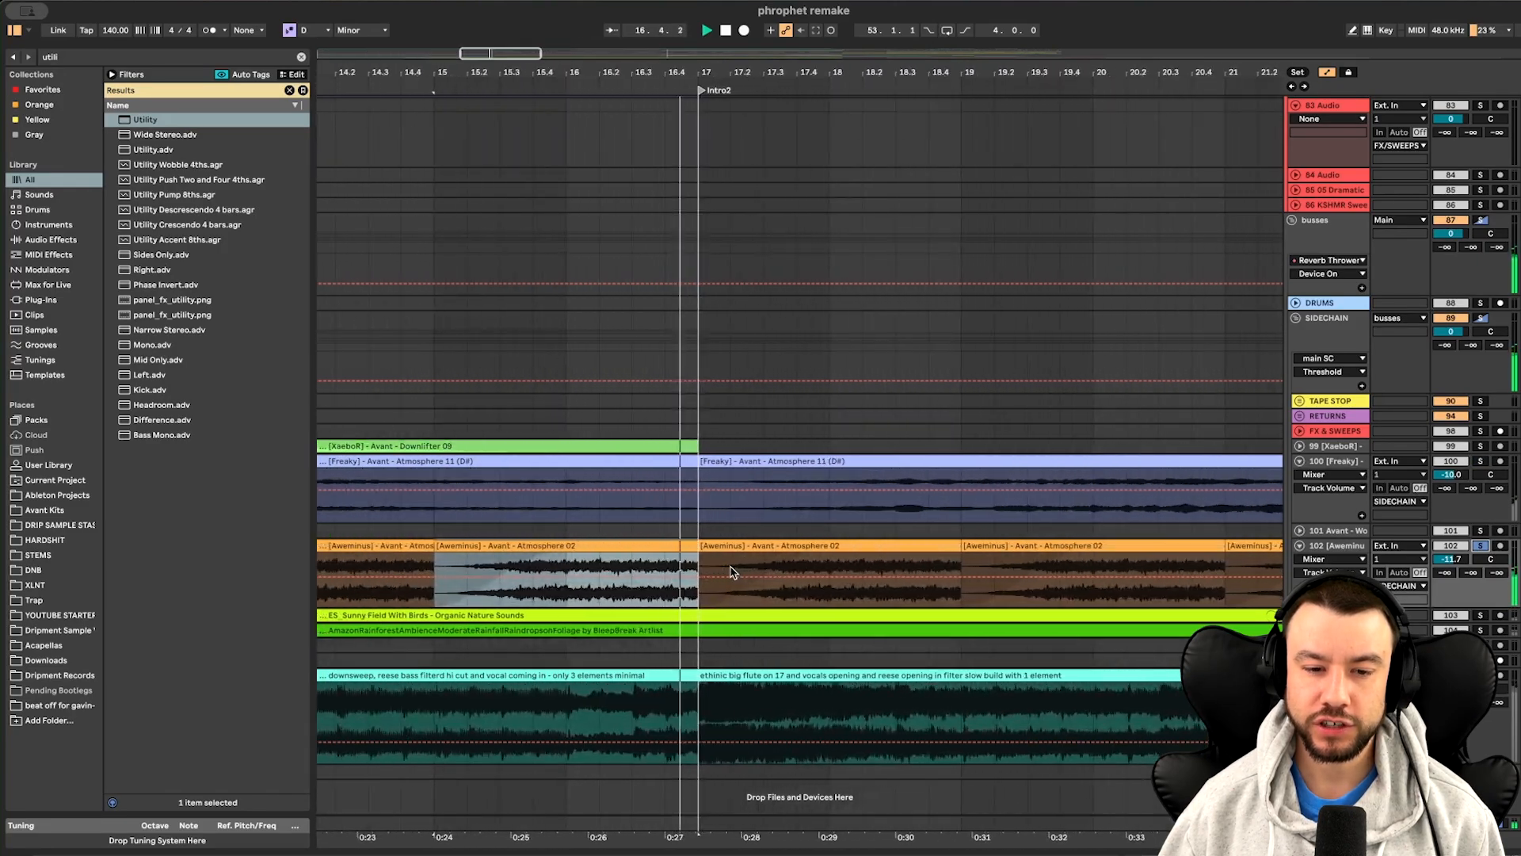
scroll(734, 572, "down", 10)
key("space")
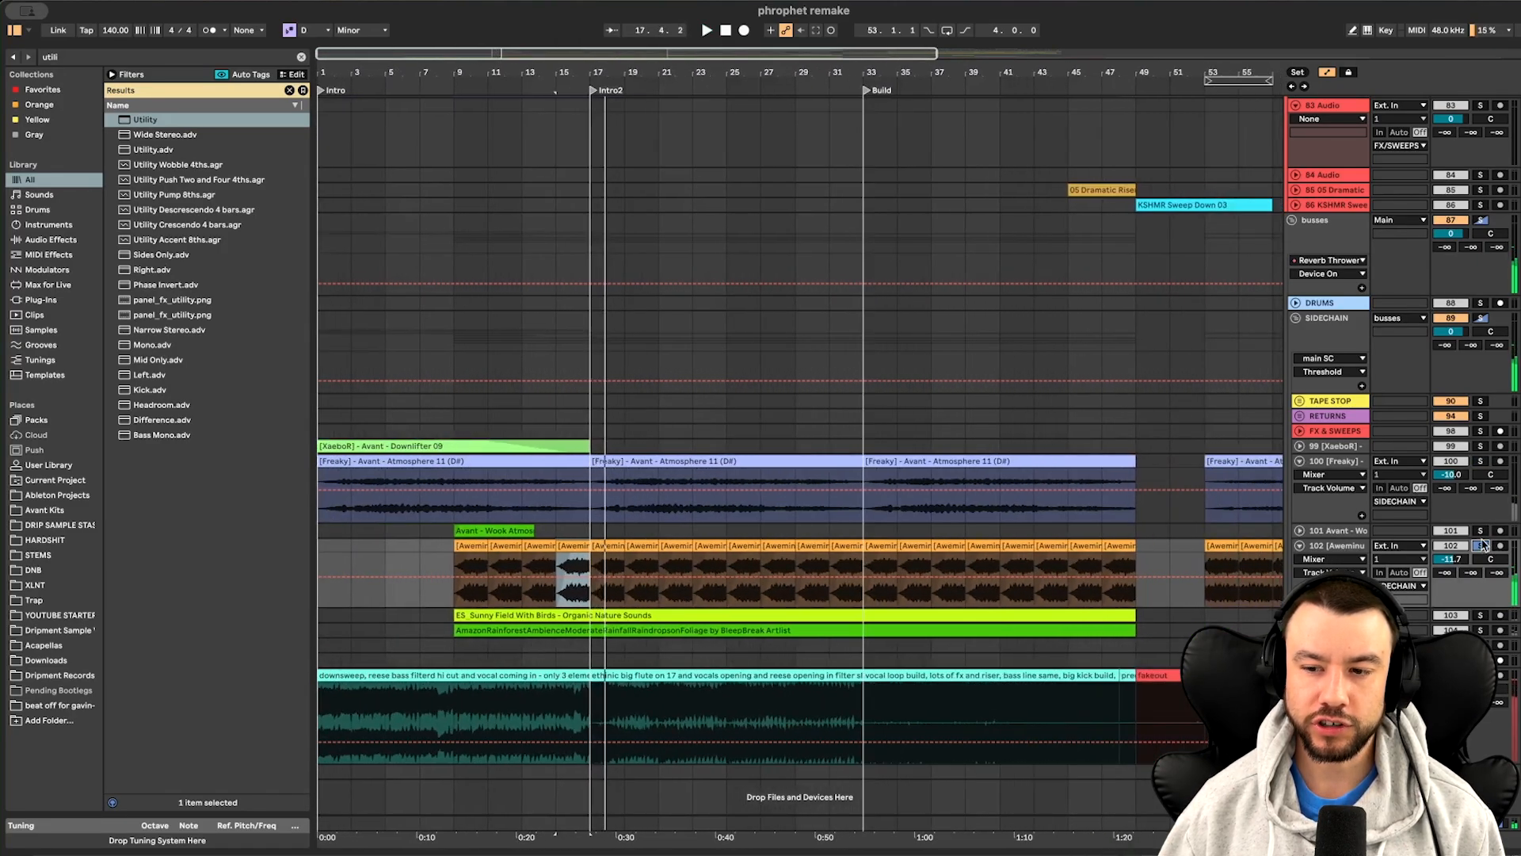
Play the full arrangement from the Intro2 marker at bar 17, go up to the flute track, and stop playback
left_click(448, 417)
scroll(448, 416, "down", 3)
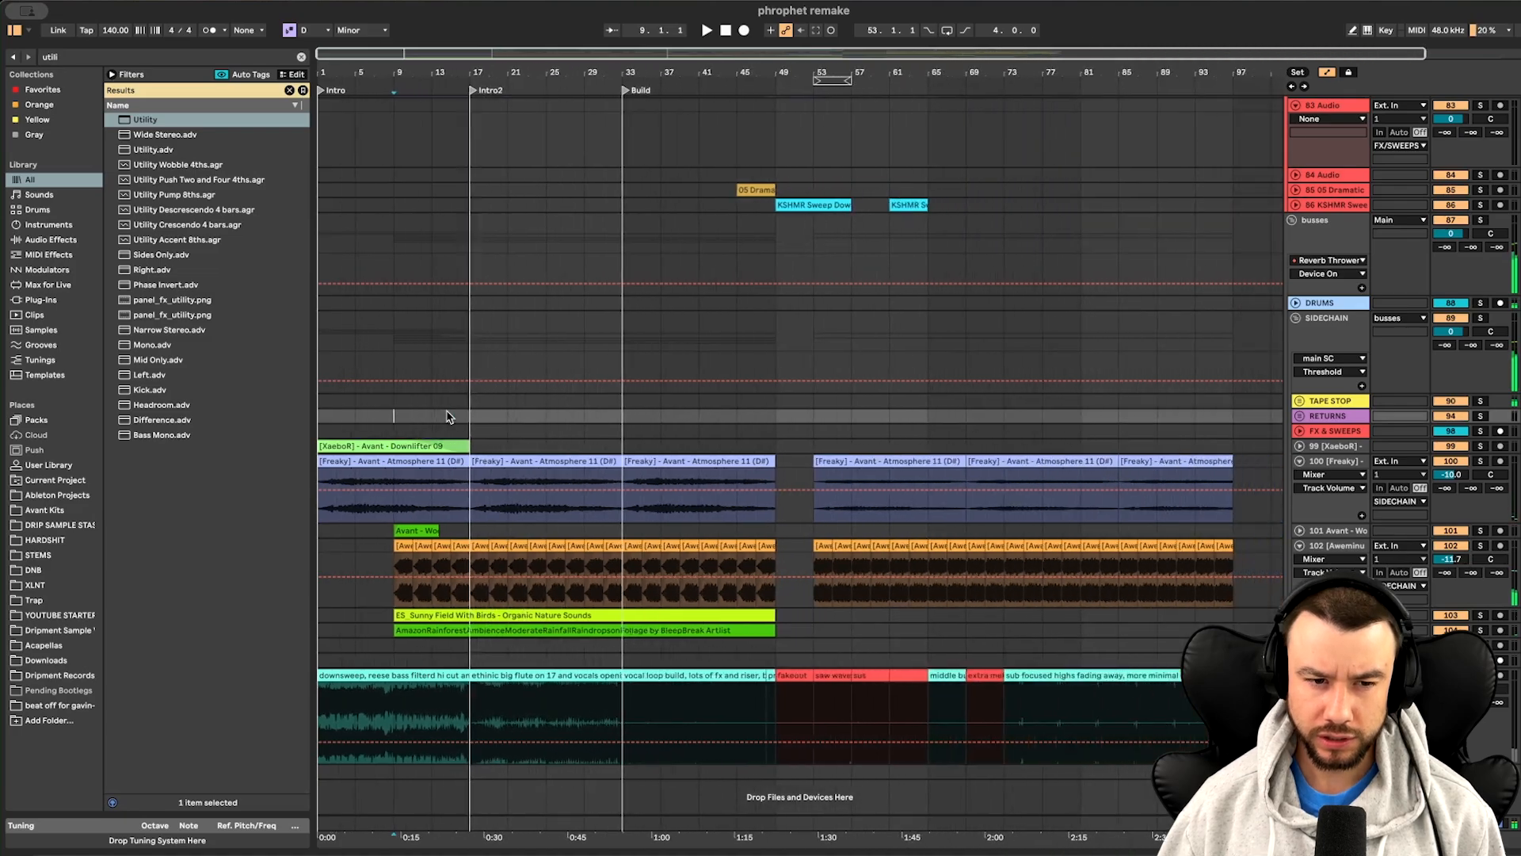
scroll(460, 422, "up", 1)
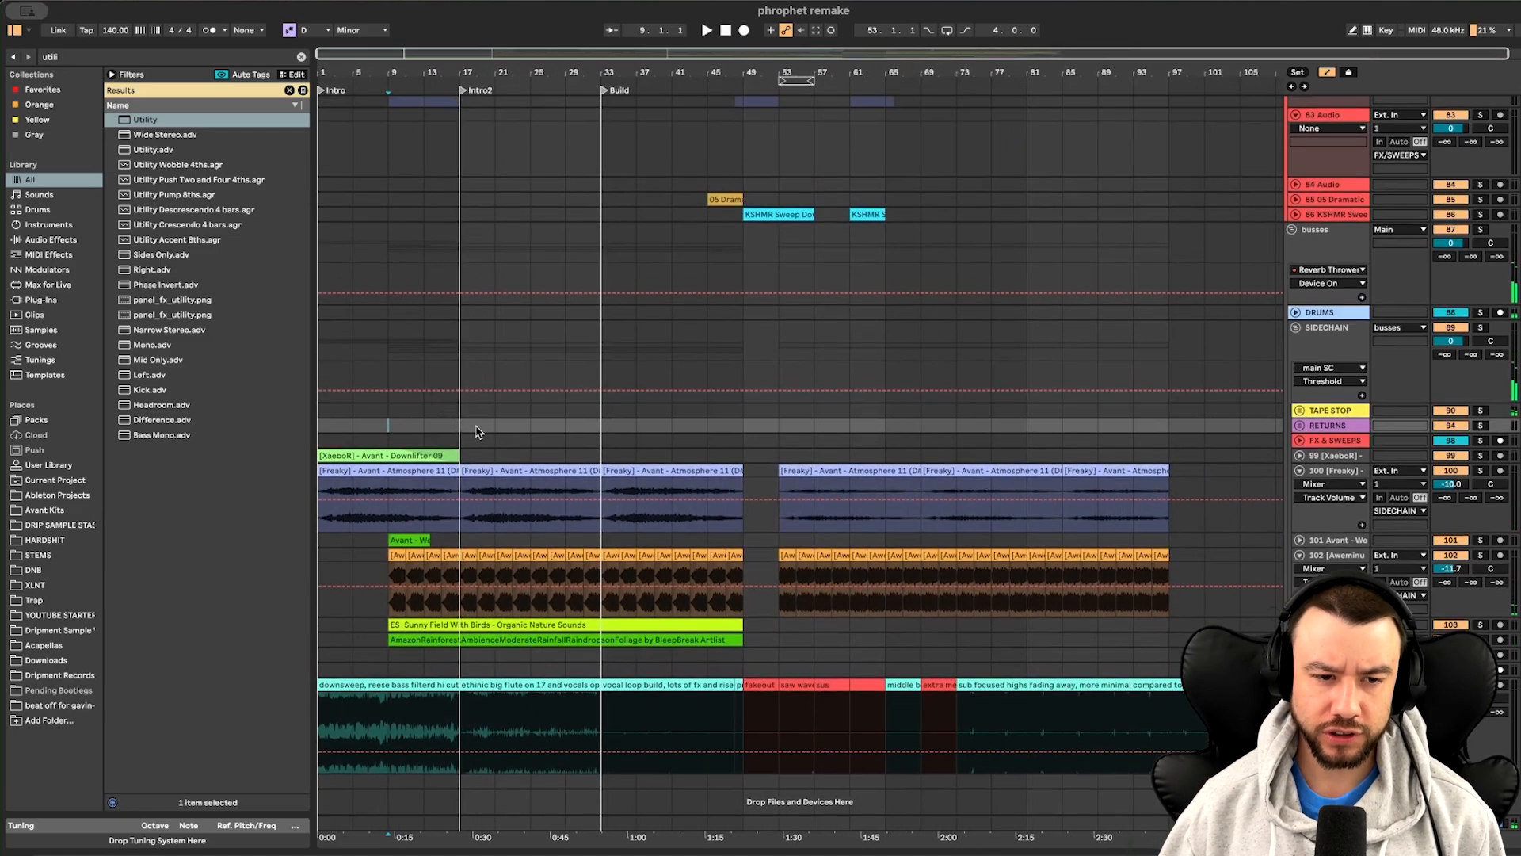
scroll(580, 407, "up", 2)
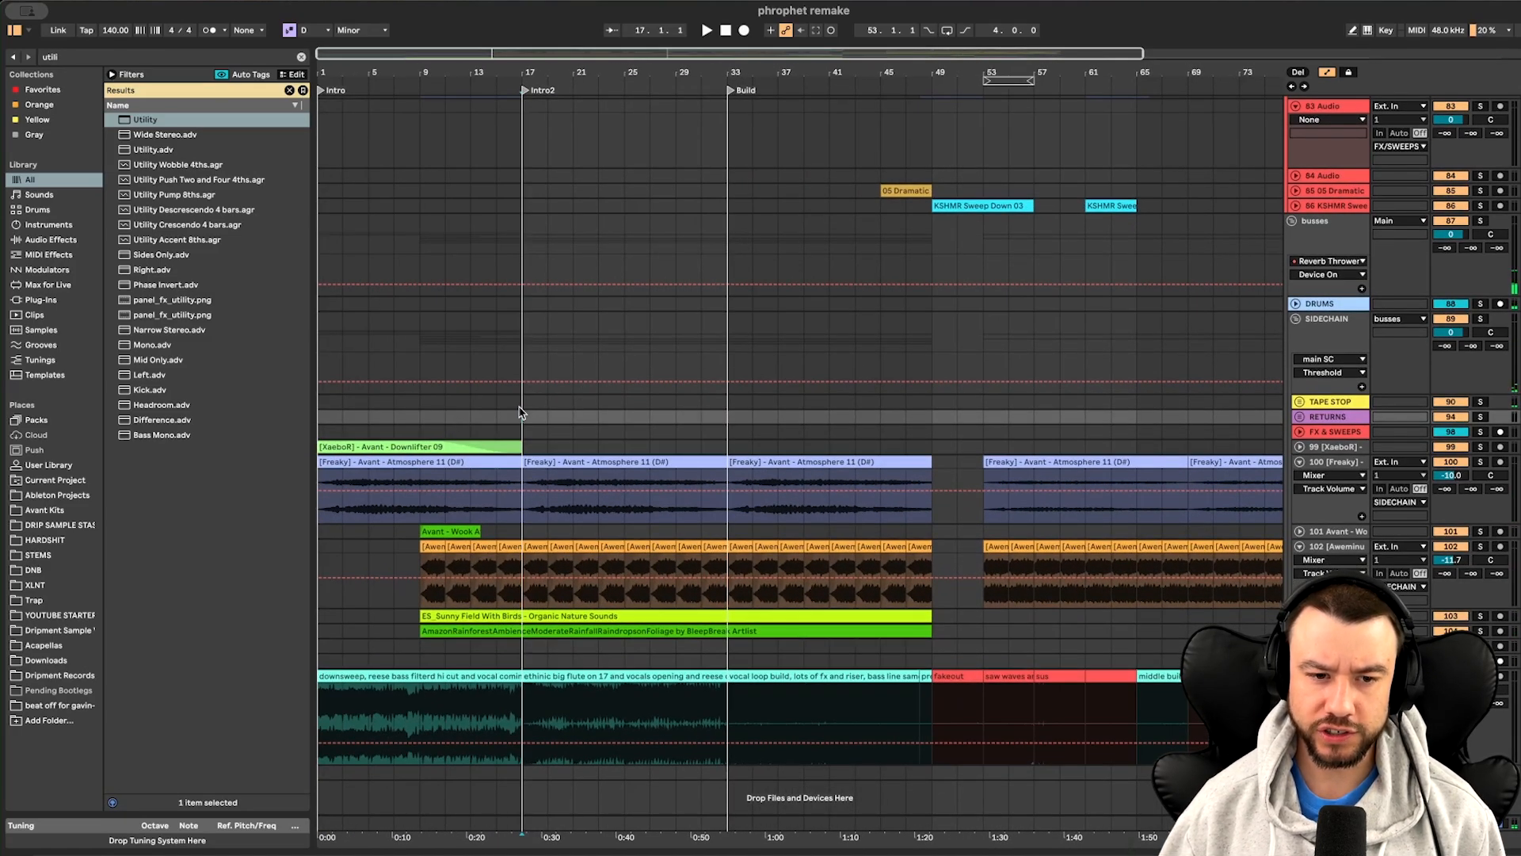
key("space")
scroll(578, 431, "up", 2)
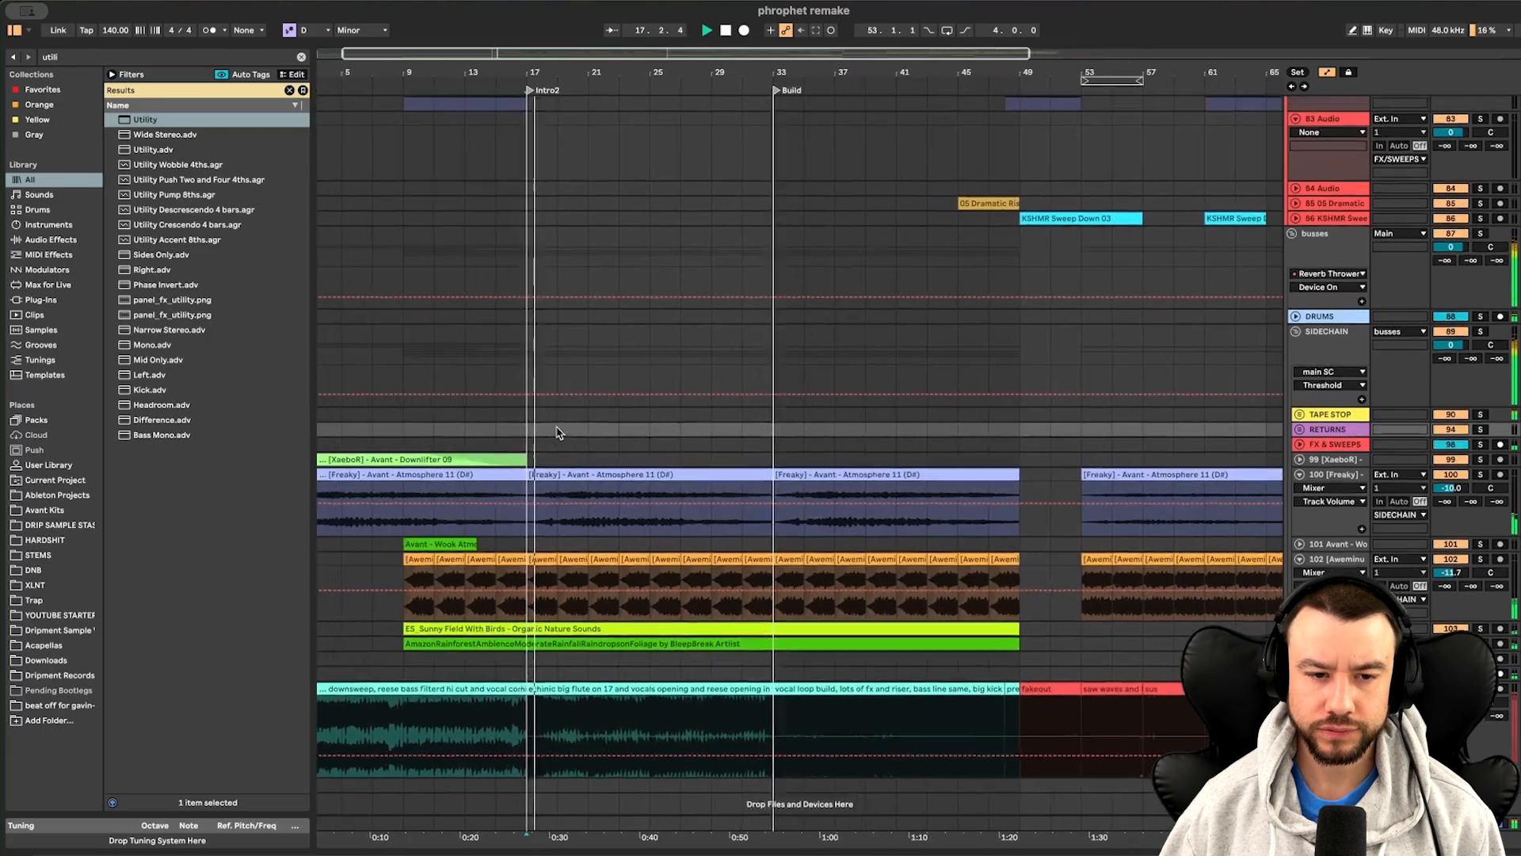
scroll(560, 431, "up", 10)
scroll(875, 431, "down", 10)
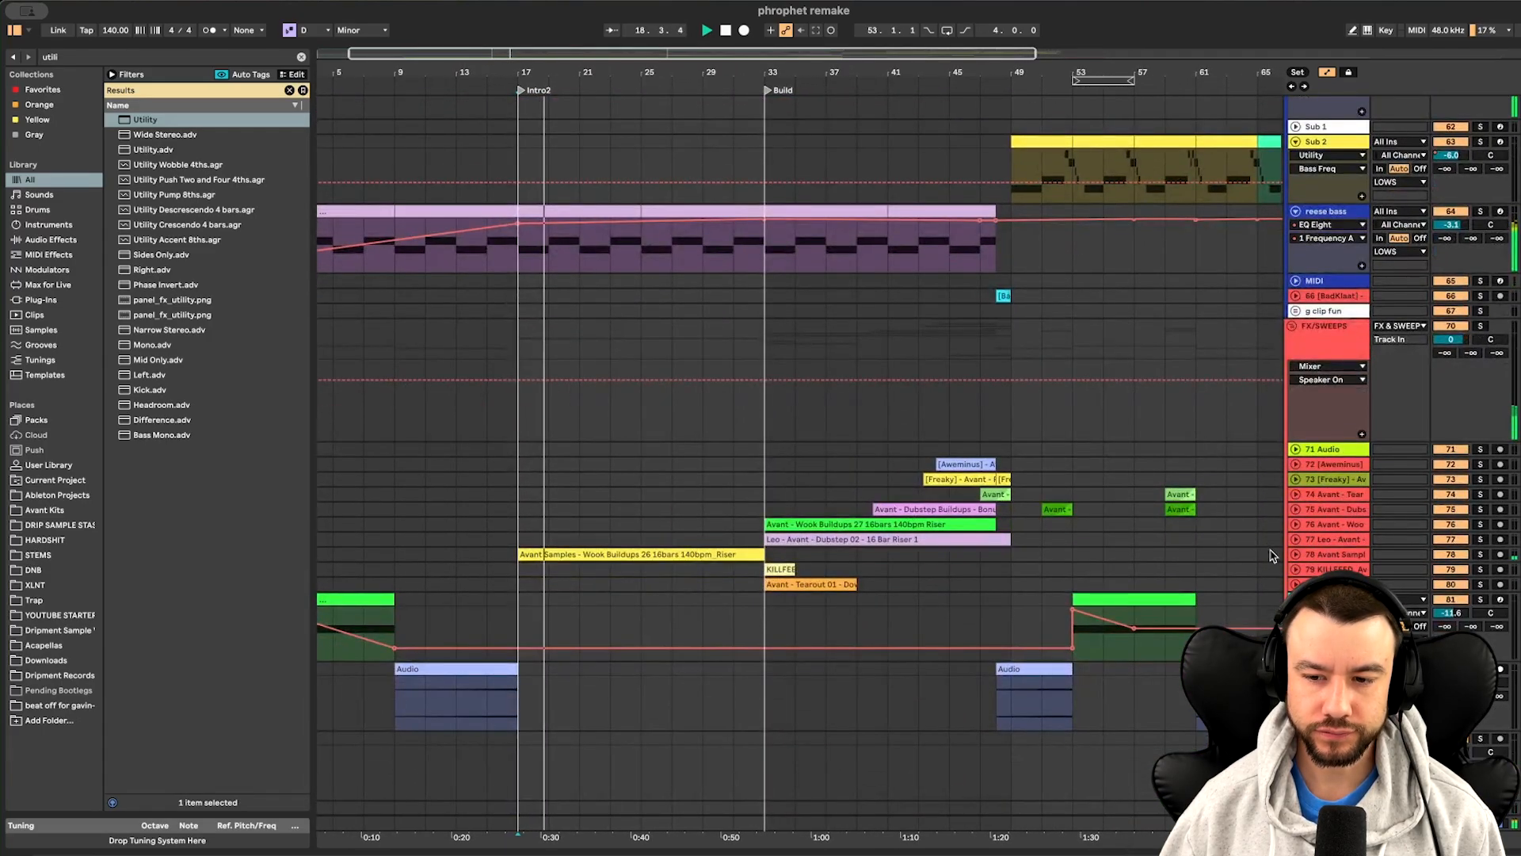
scroll(817, 477, "up", 20)
key("space")
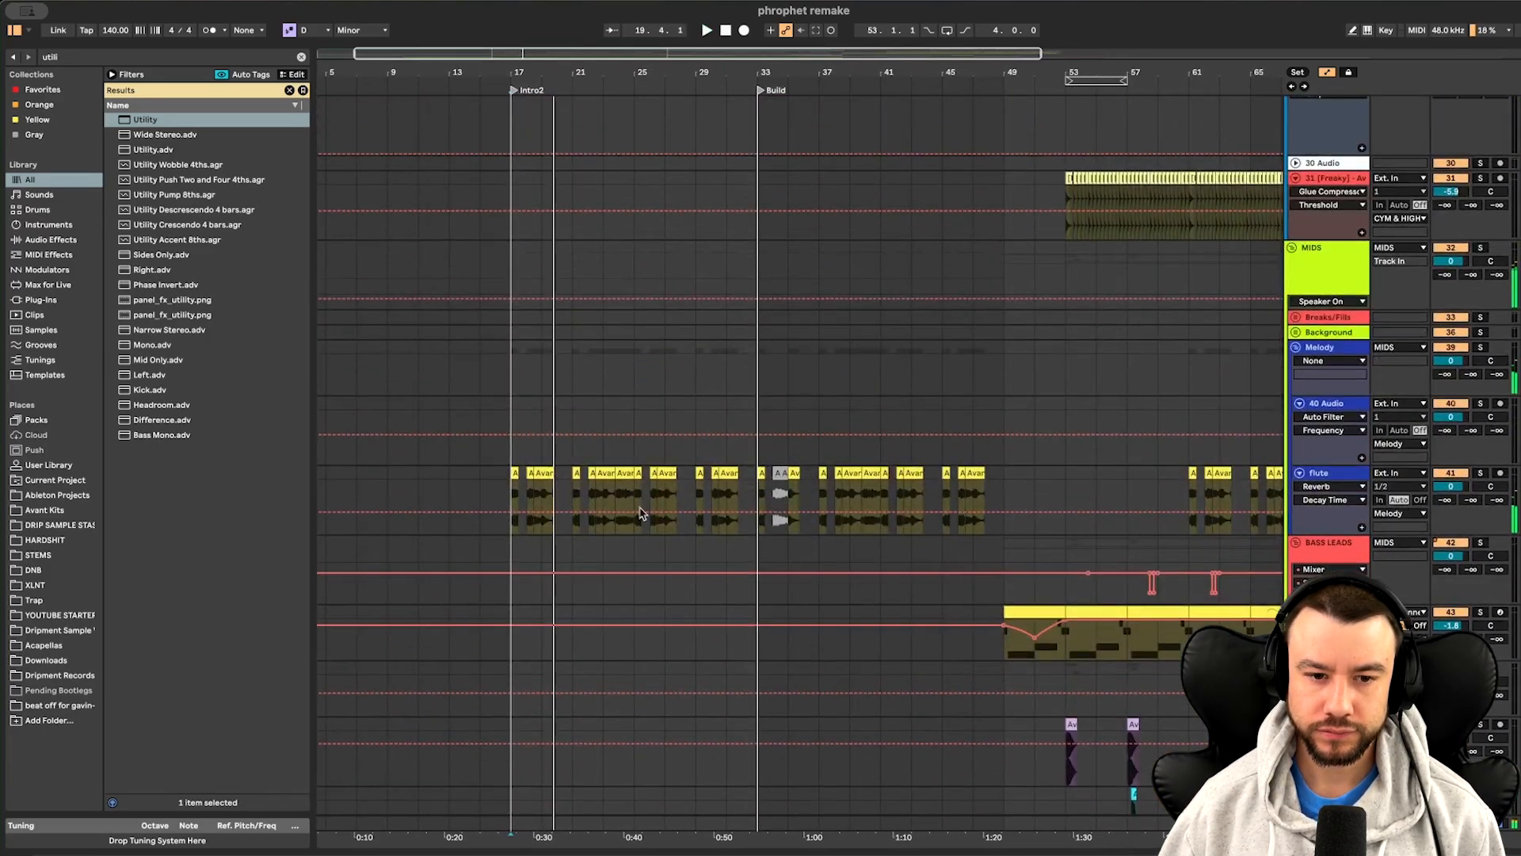
Open the first FLOOD FLUTE clip at Intro2 to inspect its sample settings, and close the clip editor
scroll(487, 559, "up", 5)
left_click(637, 500)
scroll(635, 500, "up", 5)
scroll(623, 493, "down", 1)
scroll(619, 486, "up", 5)
left_click(637, 453)
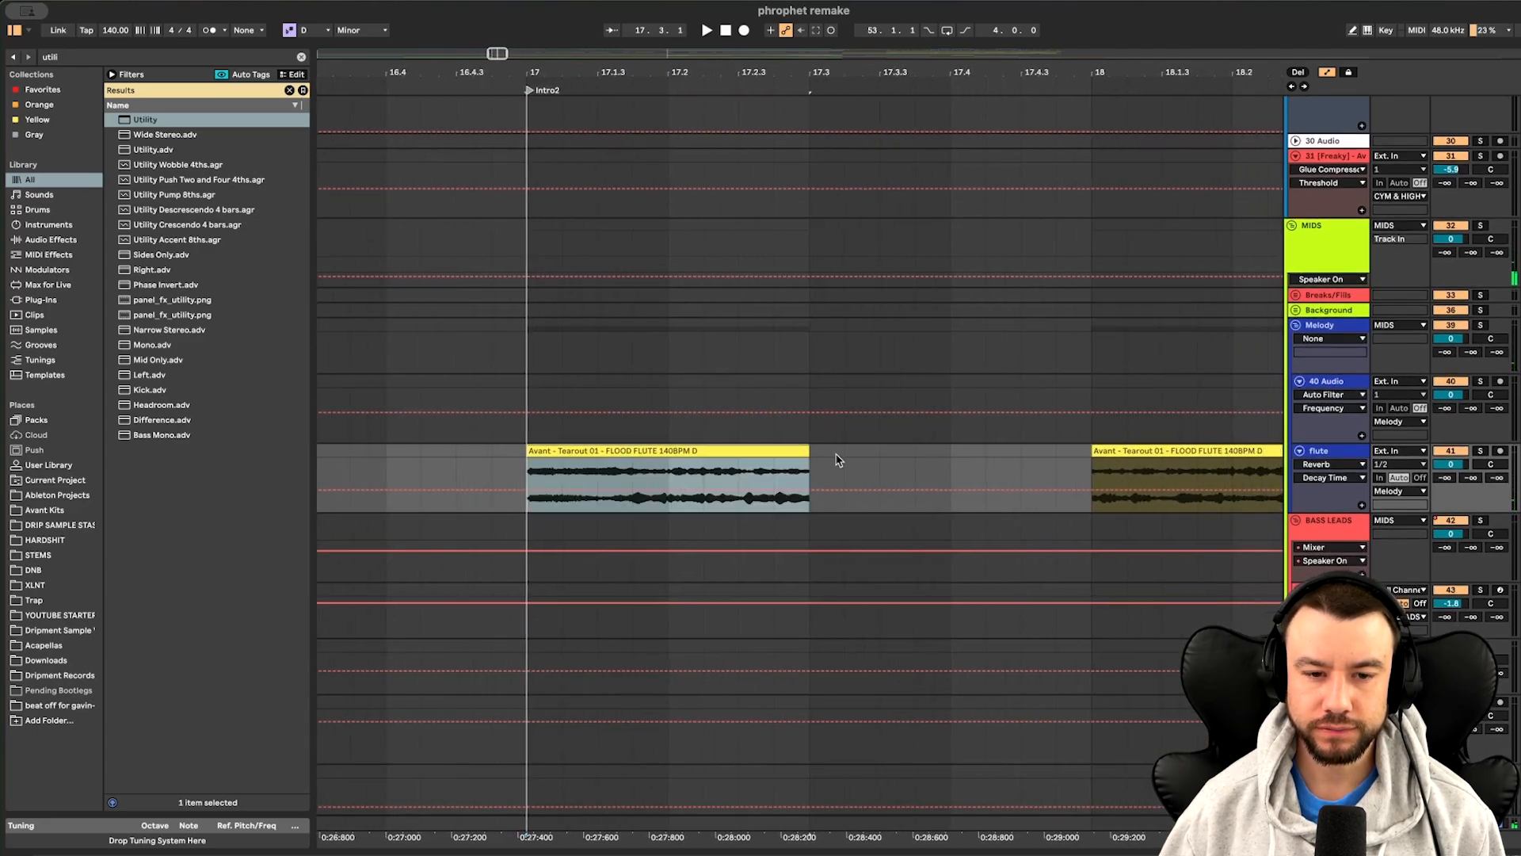
double_click(684, 451)
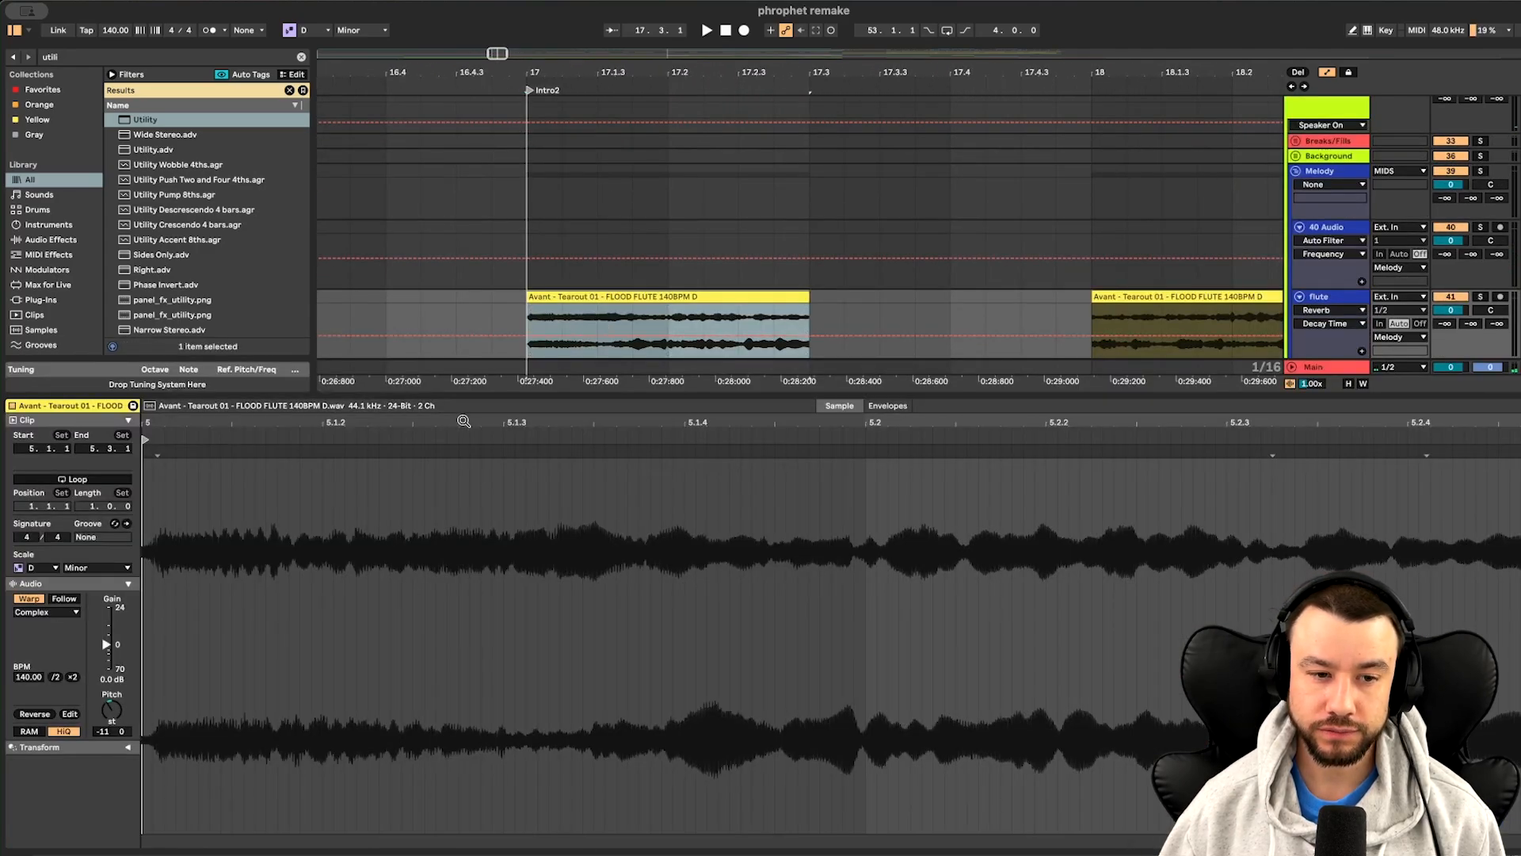
key("super+alt+l")
Play the chopped flute clips from the Intro2 marker and stop playback
scroll(448, 396, "down", 5)
scroll(449, 396, "up", 1)
scroll(448, 396, "right", 1)
key("space")
scroll(813, 413, "down", 3)
scroll(815, 413, "down", 1)
scroll(815, 413, "up", 1)
scroll(815, 413, "right", 1)
scroll(724, 435, "up", 5)
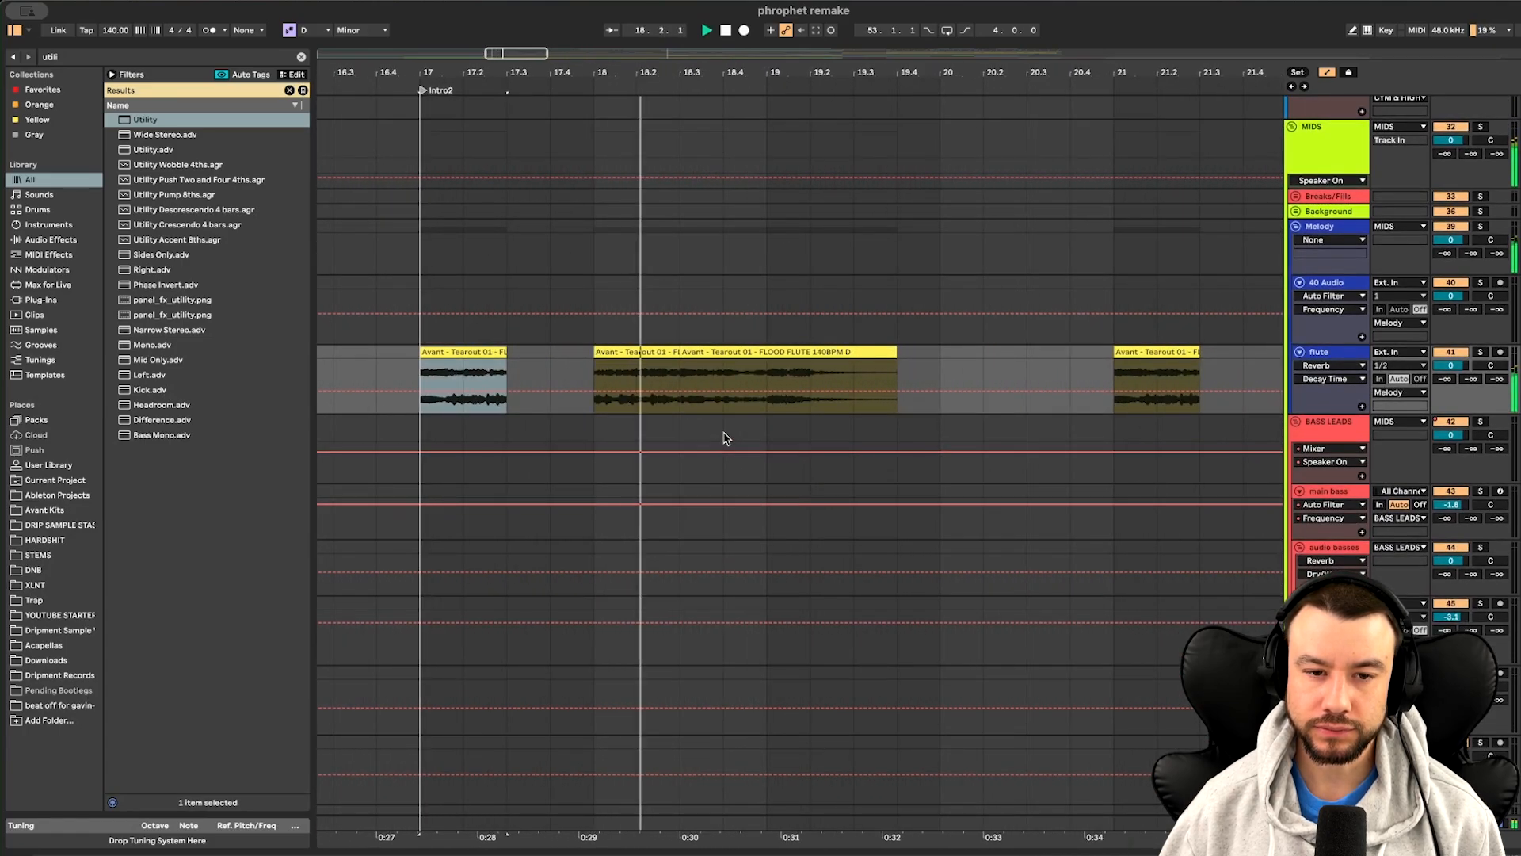
scroll(724, 436, "down", 2)
scroll(724, 436, "down", 3)
key("space")
Try extending the first flute clip to bar 21 to hear the uncut sample, and undo the extension
left_click_drag(671, 352, 984, 351)
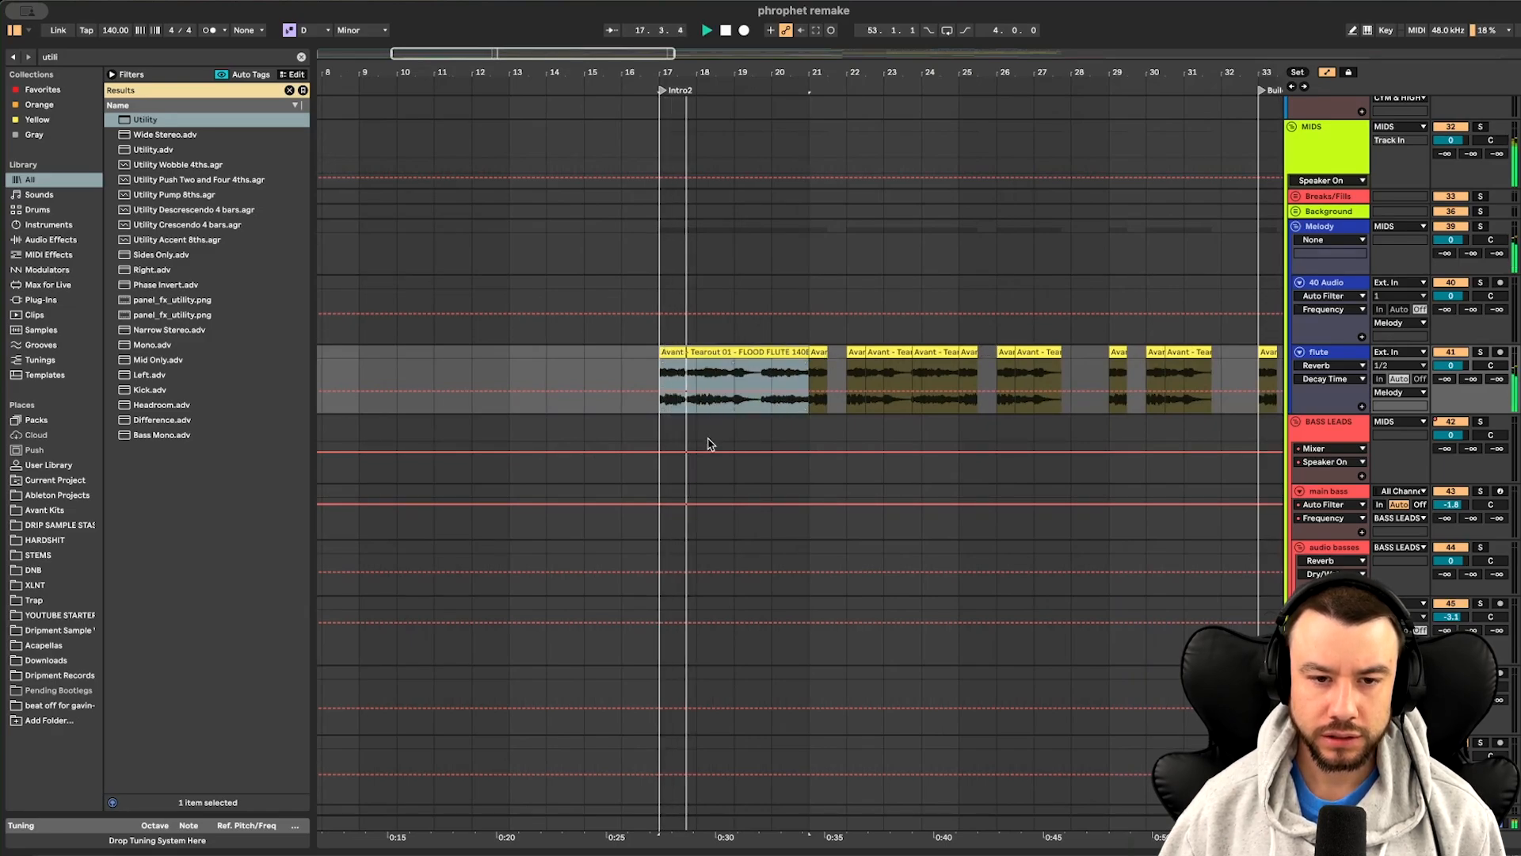
scroll(707, 442, "right", 2)
scroll(663, 444, "right", 3)
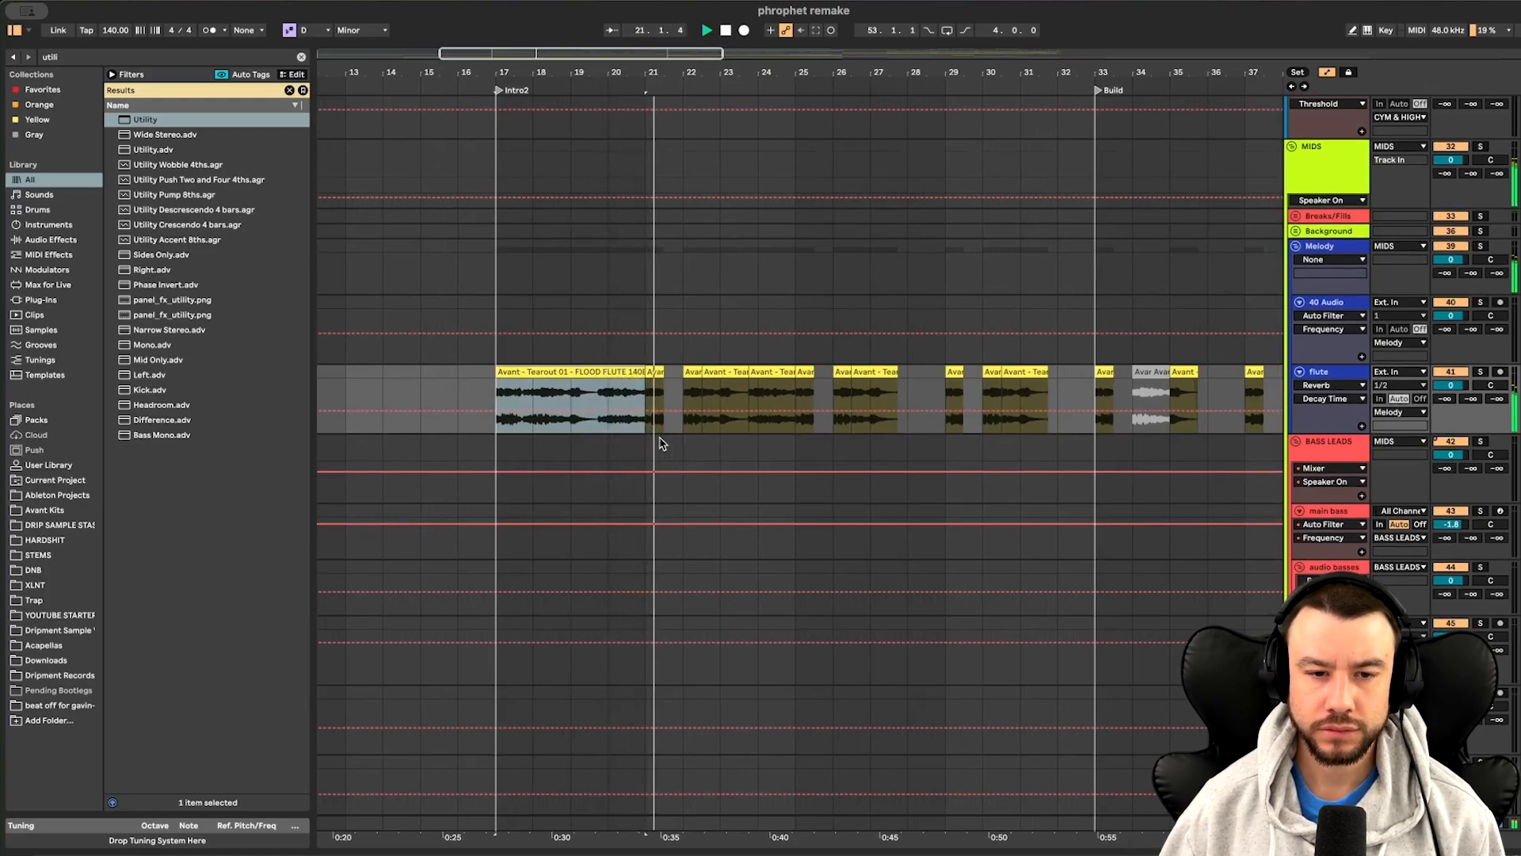
key("super+z")
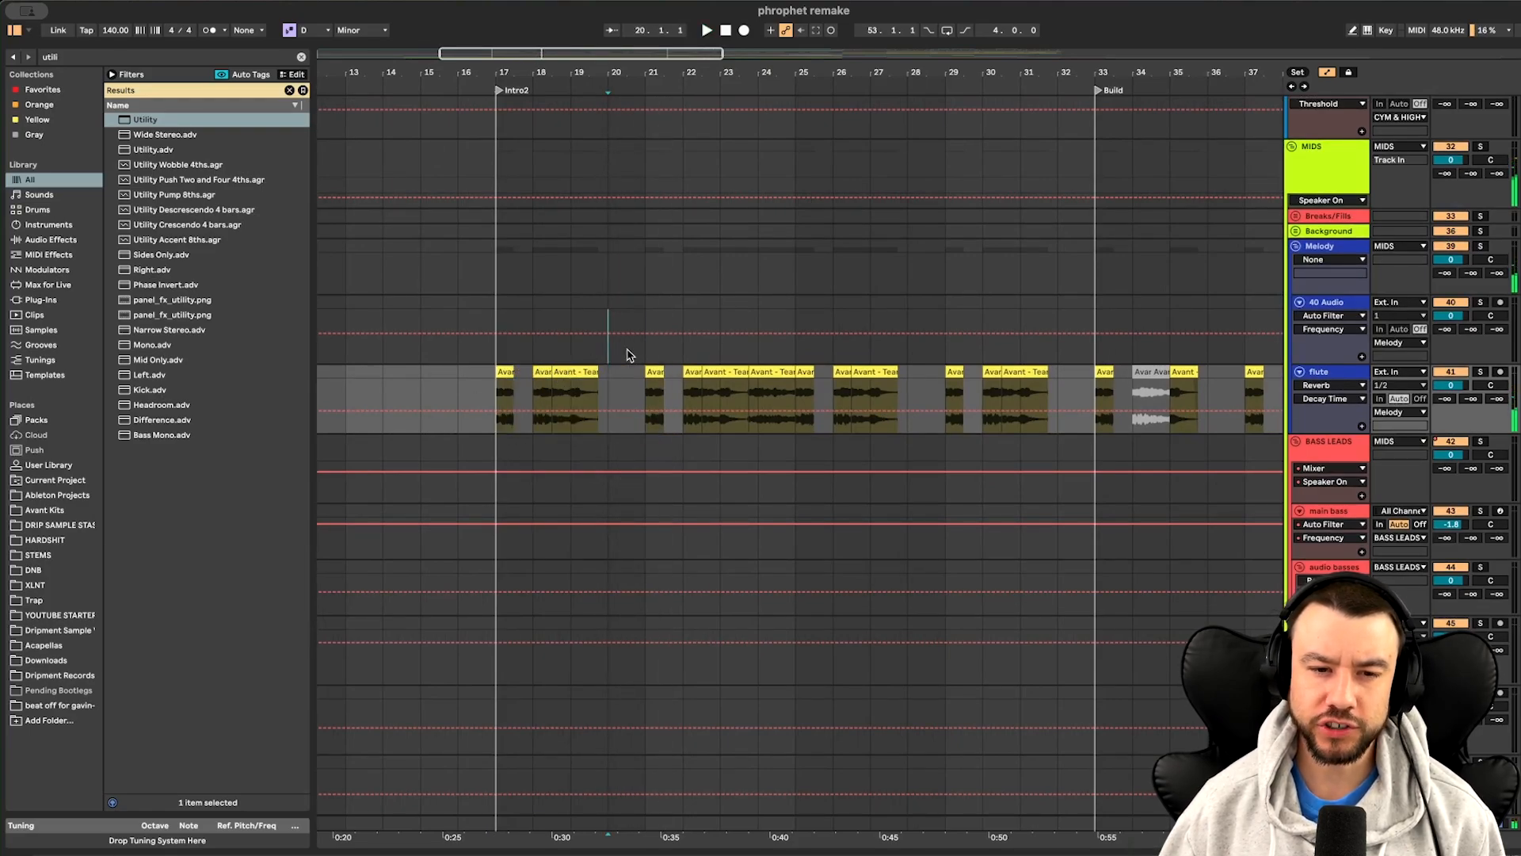
Play the arrangement again from the Intro2 marker and go up to the build drums in the 16 Group
left_click(616, 355)
scroll(544, 547, "down", 3)
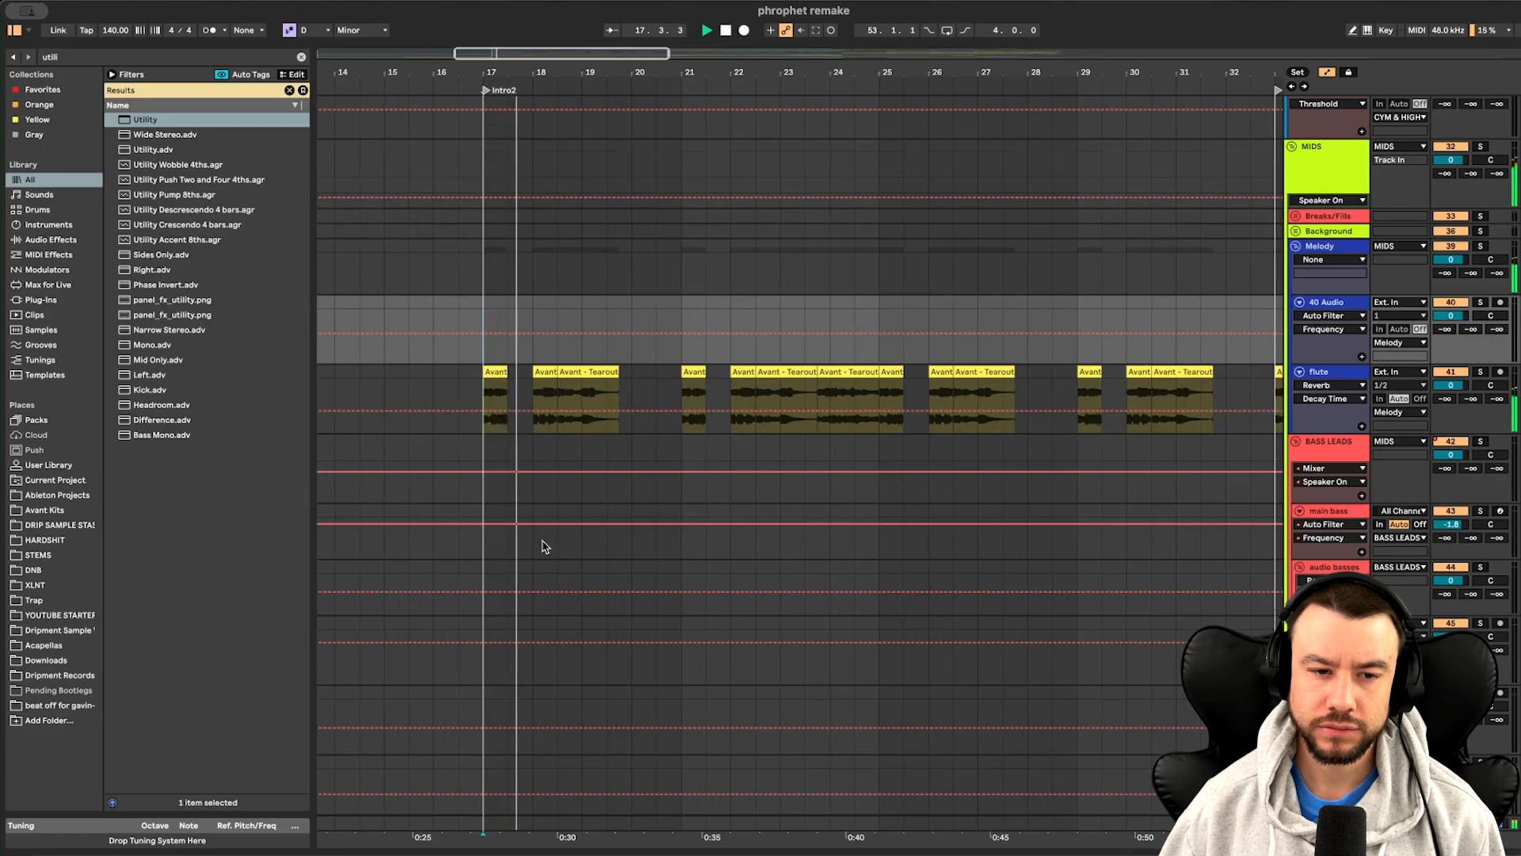
scroll(544, 547, "down", 3)
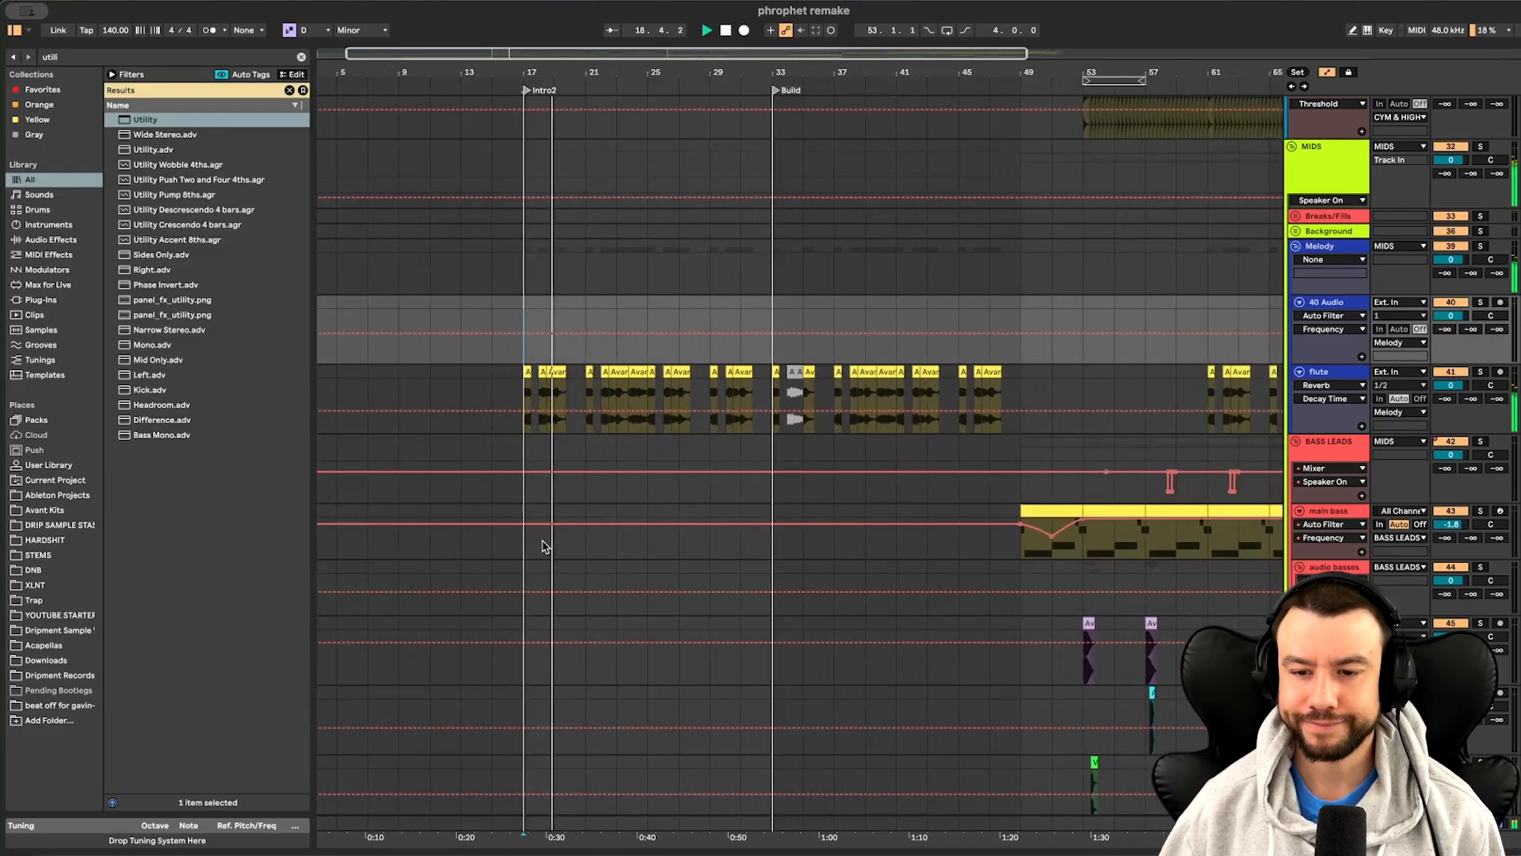
scroll(567, 453, "up", 10)
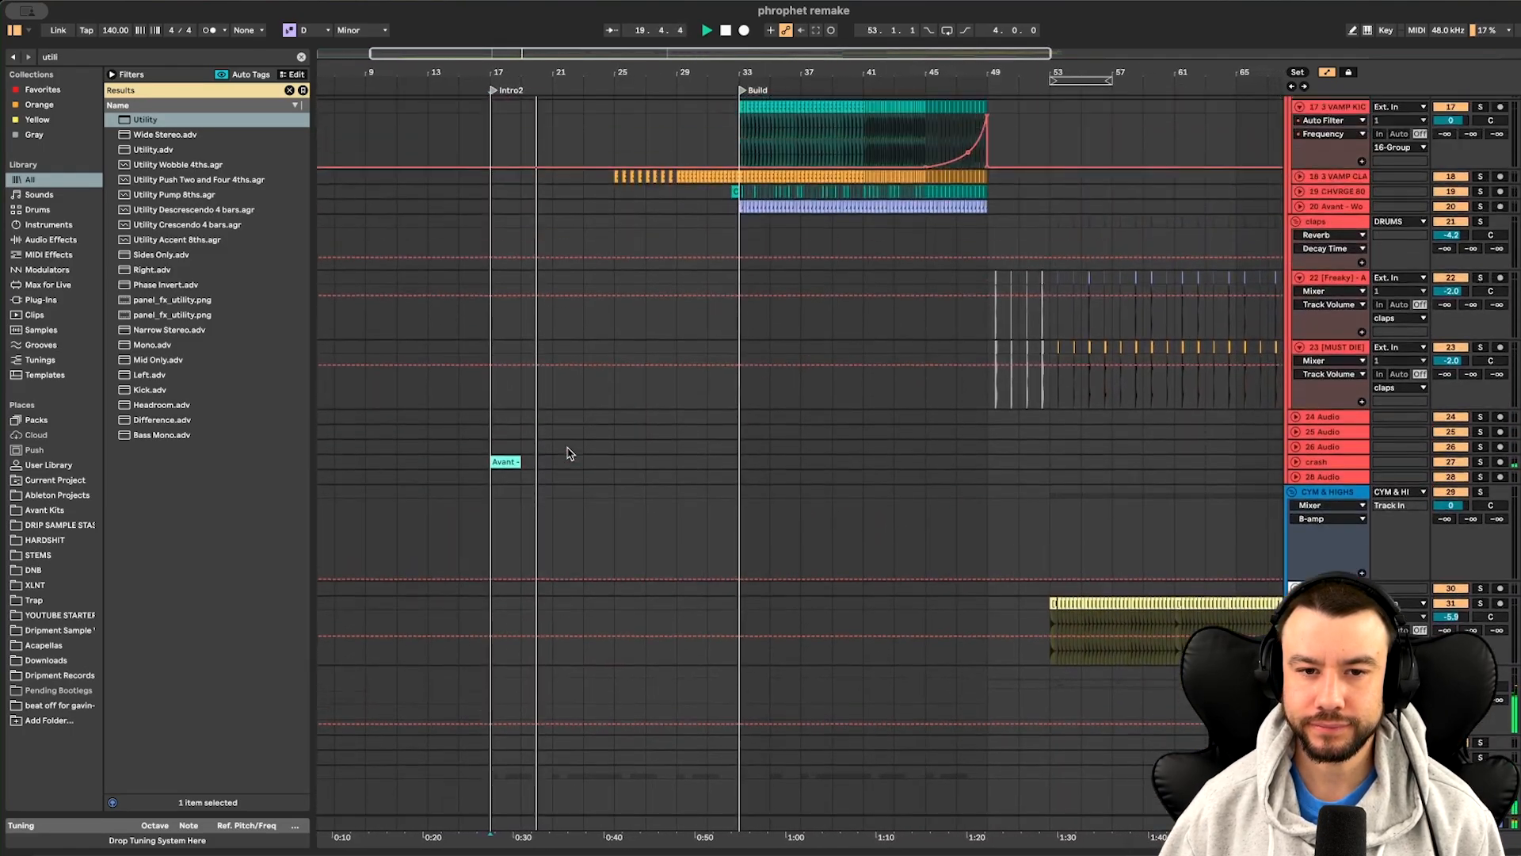
scroll(704, 445, "up", 2)
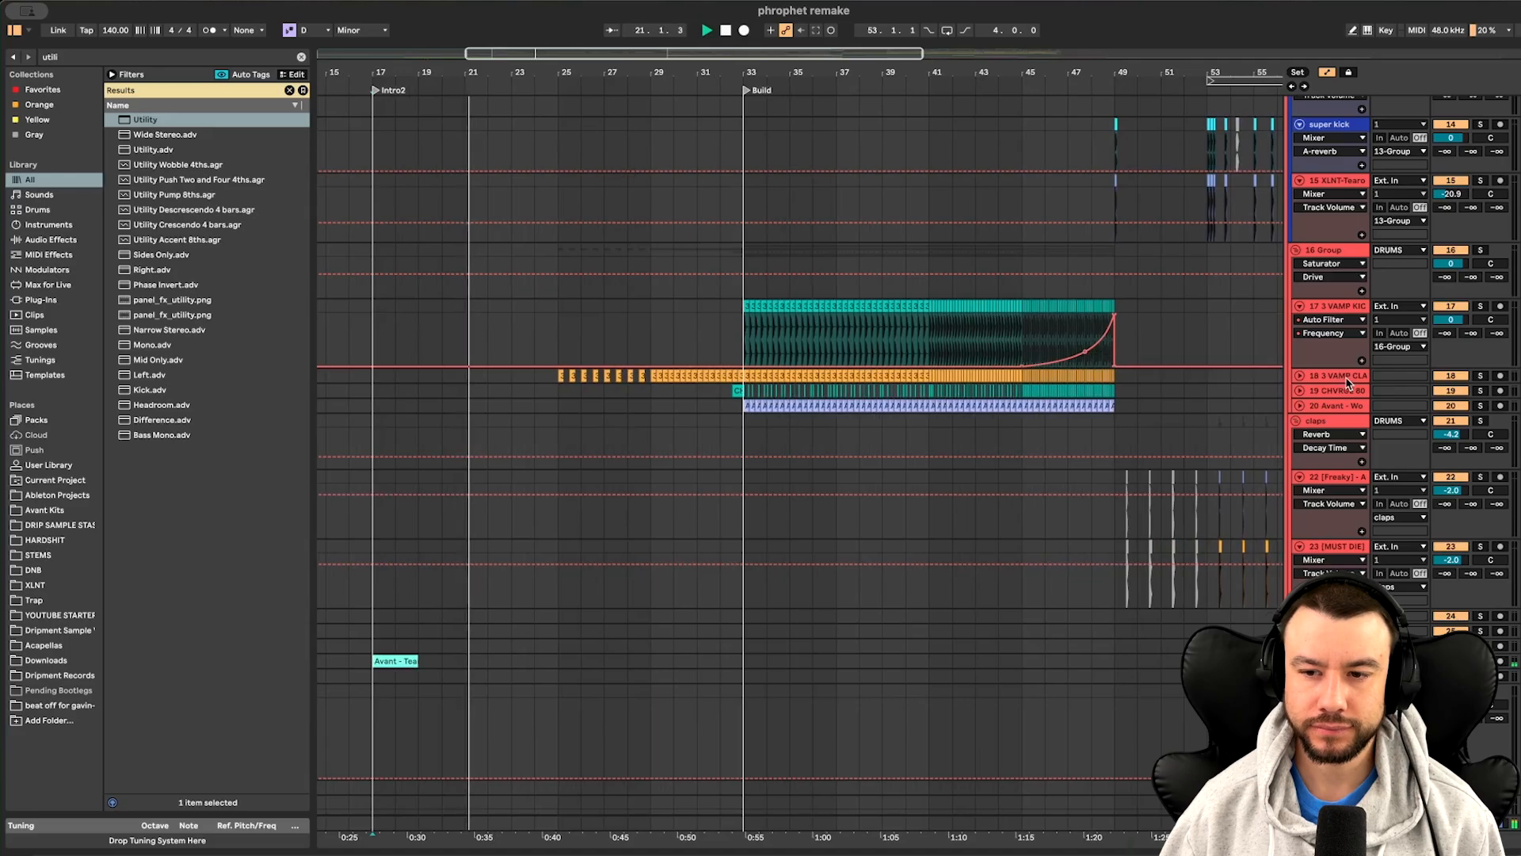
Unfold the VAMP clap, CHVRGE 808 and Avant tracks in the 16 Group, and fold the VAMP kick track
left_click(1301, 406)
left_click(1300, 391)
left_click(1300, 376)
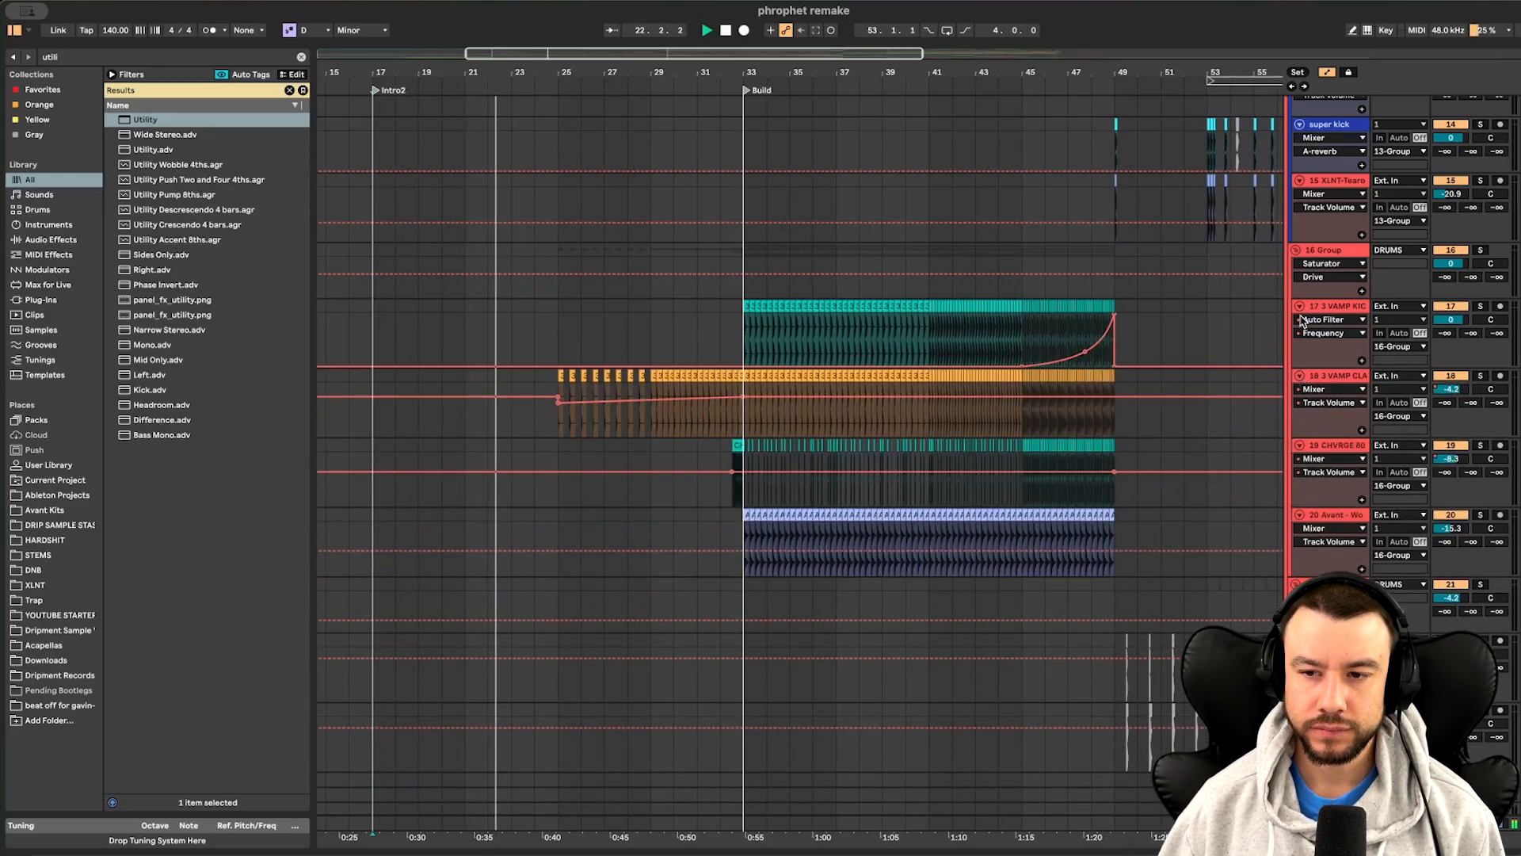
left_click(1301, 306)
Collapse all track groups to get an overview of the whole arrangement
scroll(895, 418, "down", 3)
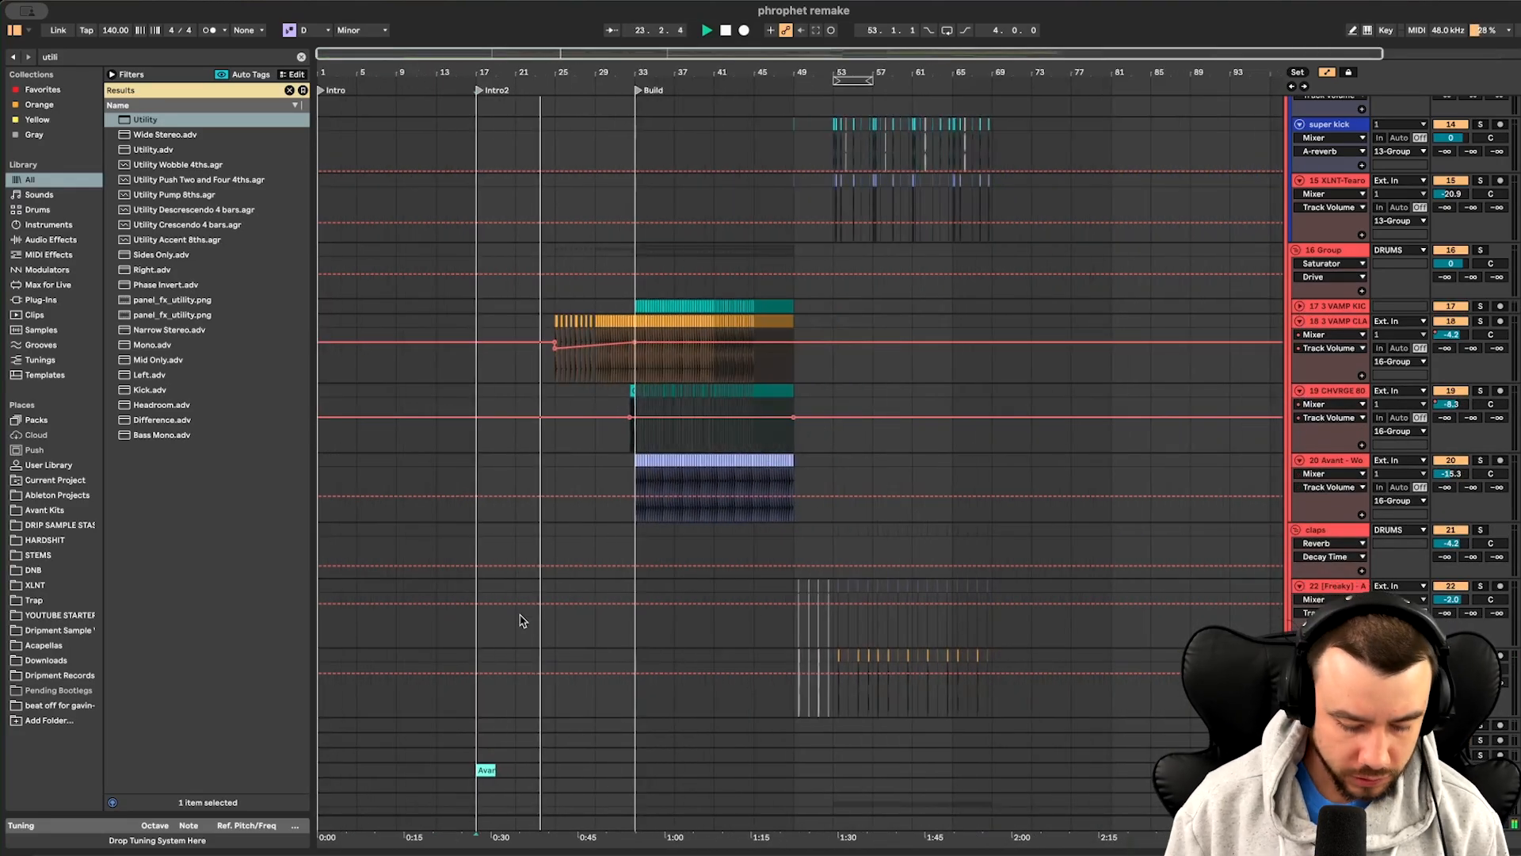
scroll(523, 618, "down", 8)
key("alt+u")
scroll(519, 621, "down", 2)
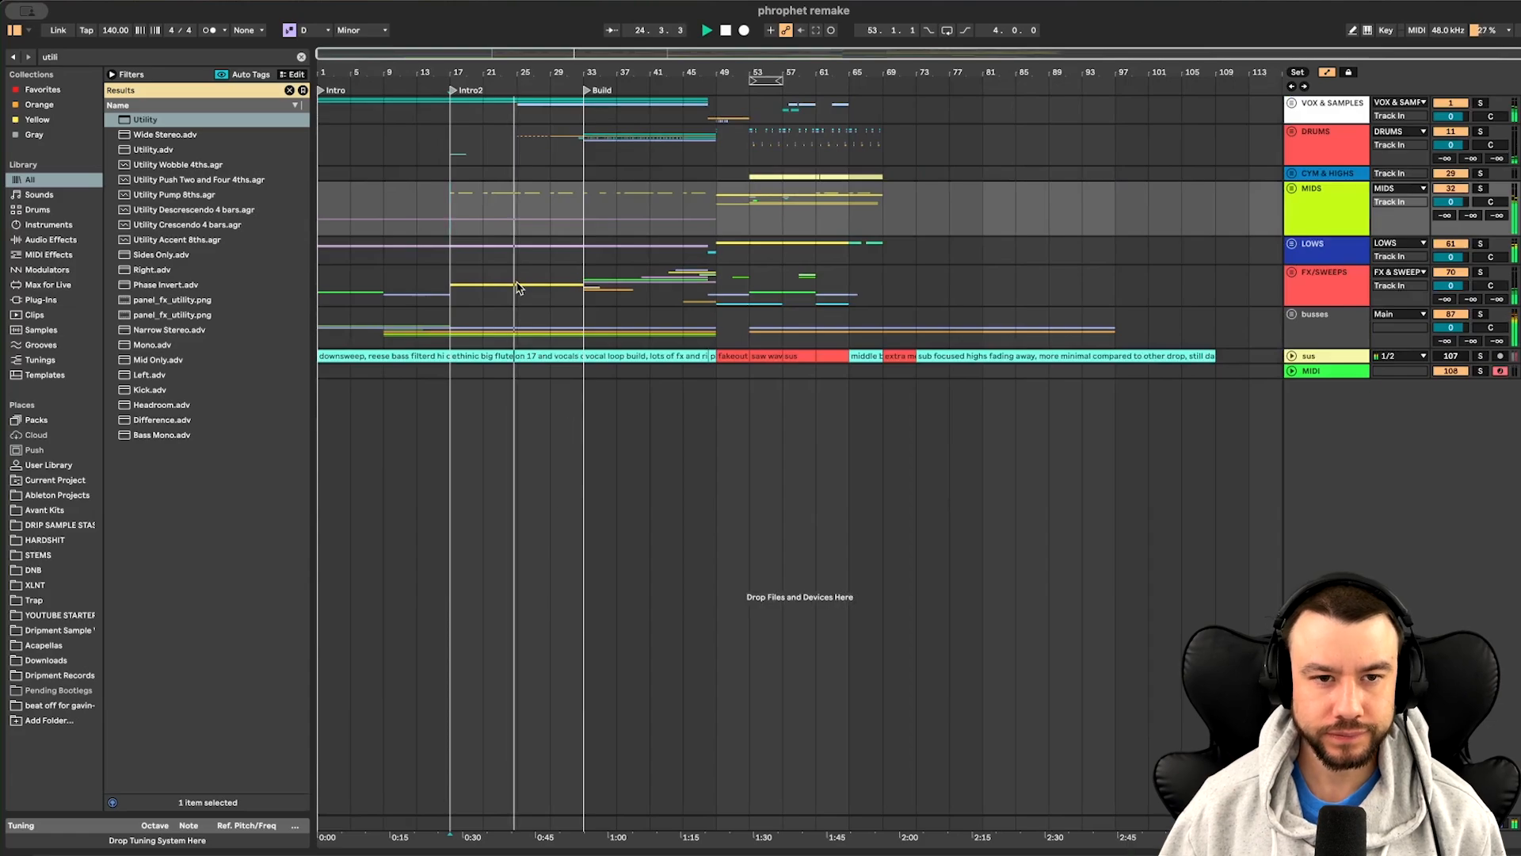
Mark out the intro from bar 1 to 33, and the build from bar 33 to 49, across the tracks
mouse_move(579, 119)
left_mouse_down()
mouse_move(326, 303)
mouse_move(319, 375)
left_mouse_up()
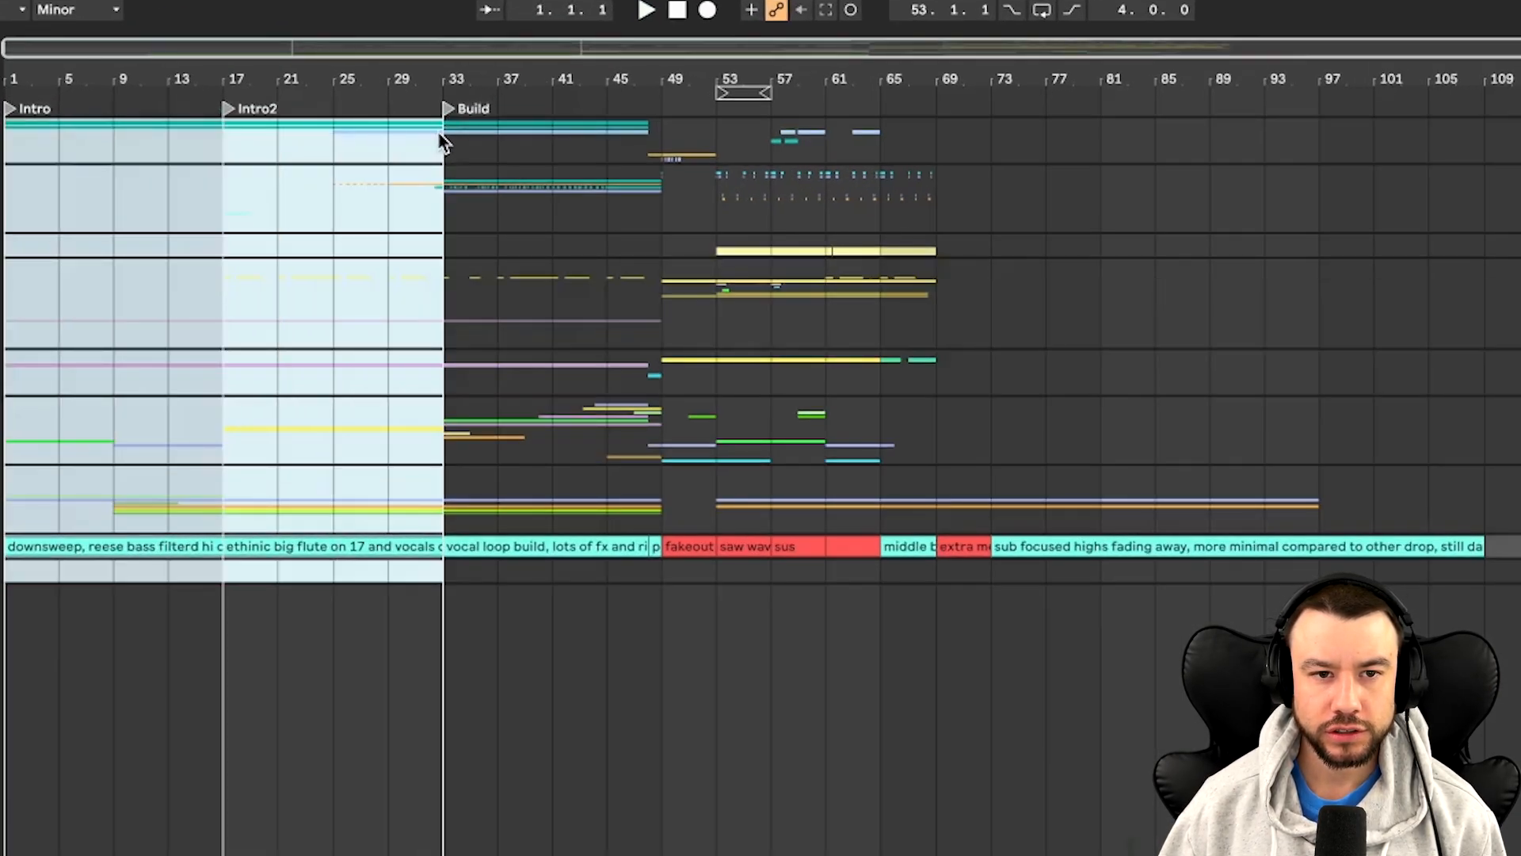
mouse_move(442, 143)
left_mouse_down()
mouse_move(615, 333)
mouse_move(642, 554)
mouse_move(664, 567)
left_mouse_up()
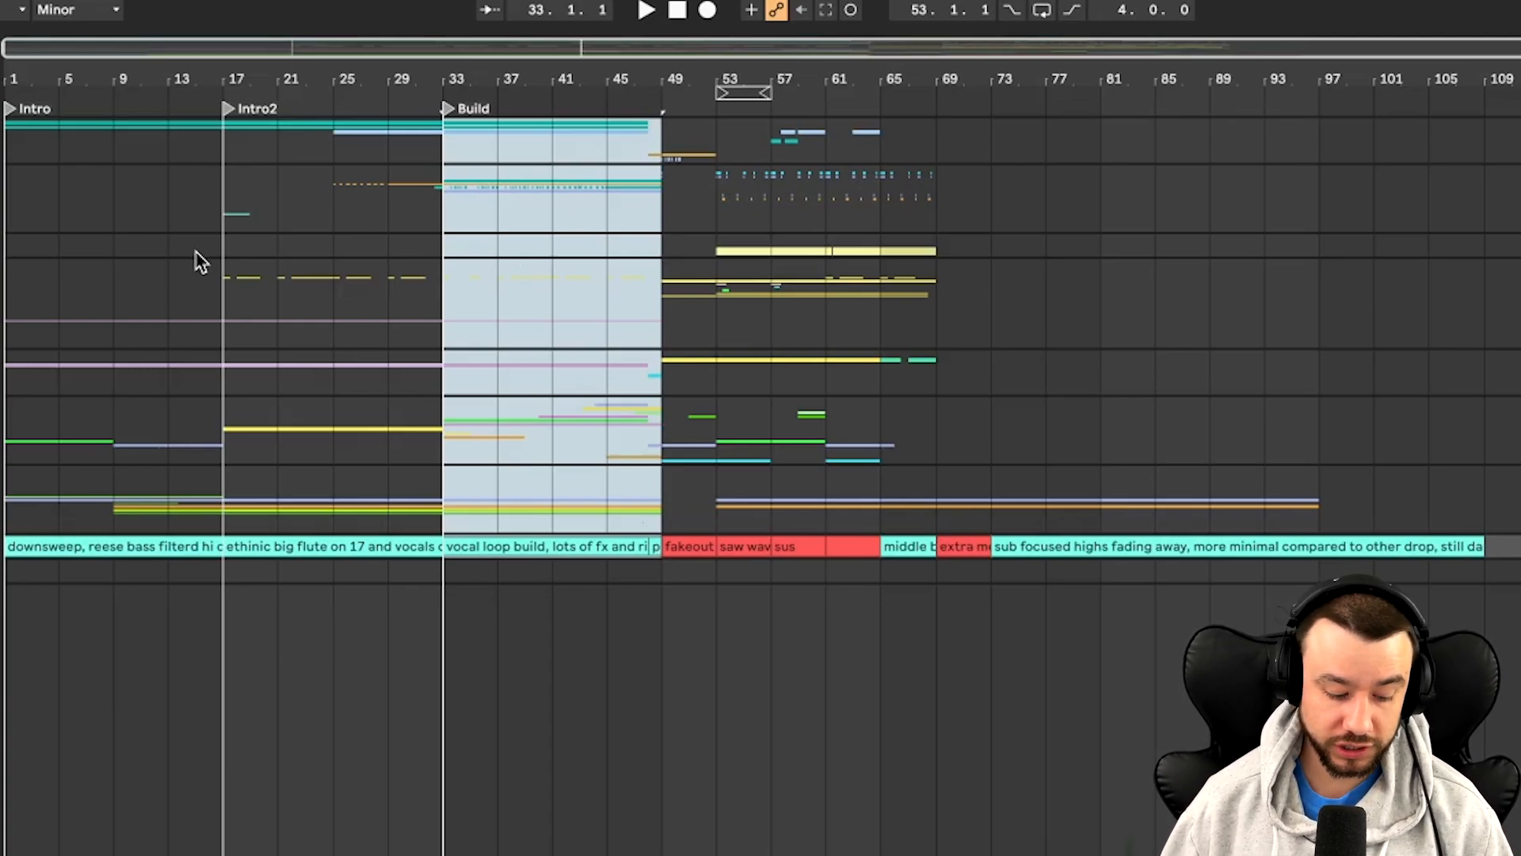
left_click_drag(443, 141, 620, 434)
left_click_drag(621, 434, 713, 550)
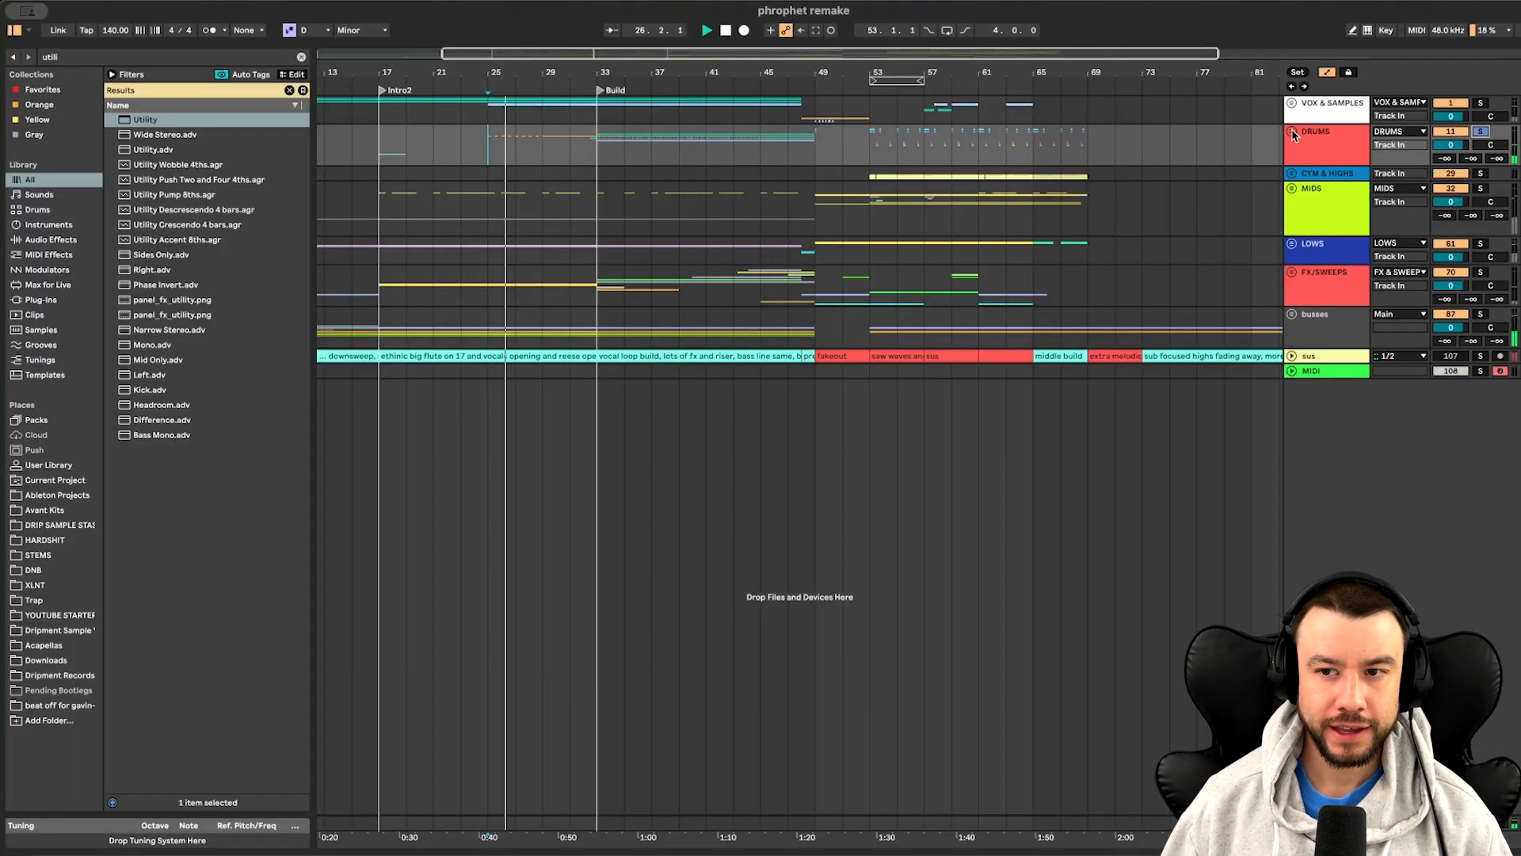
Unfold the DRUMS group and its 16 Group, and solo the 16 Group
left_click(1293, 131)
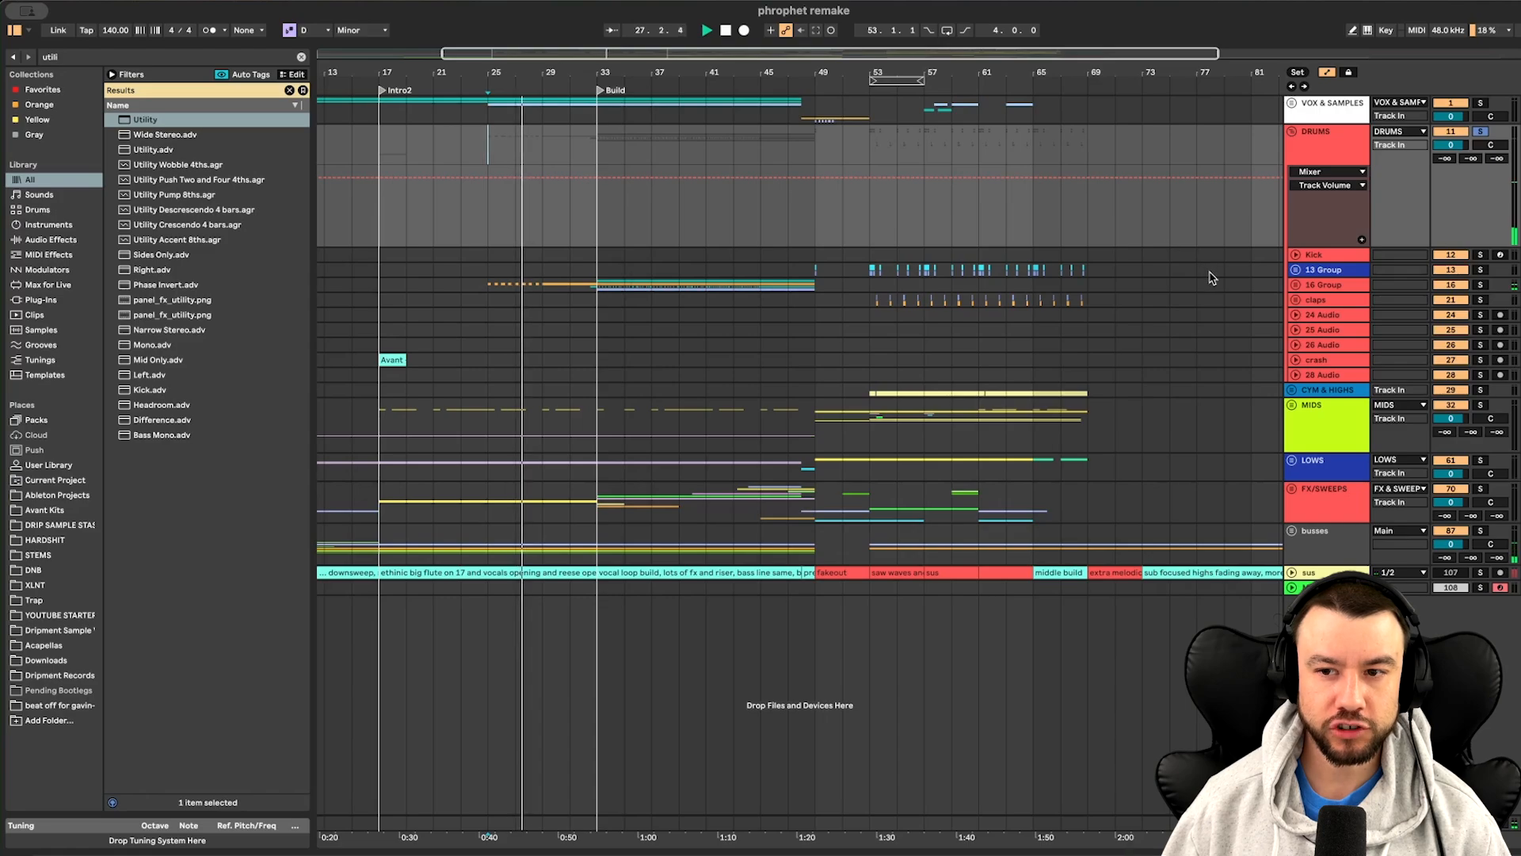
left_click(1296, 287)
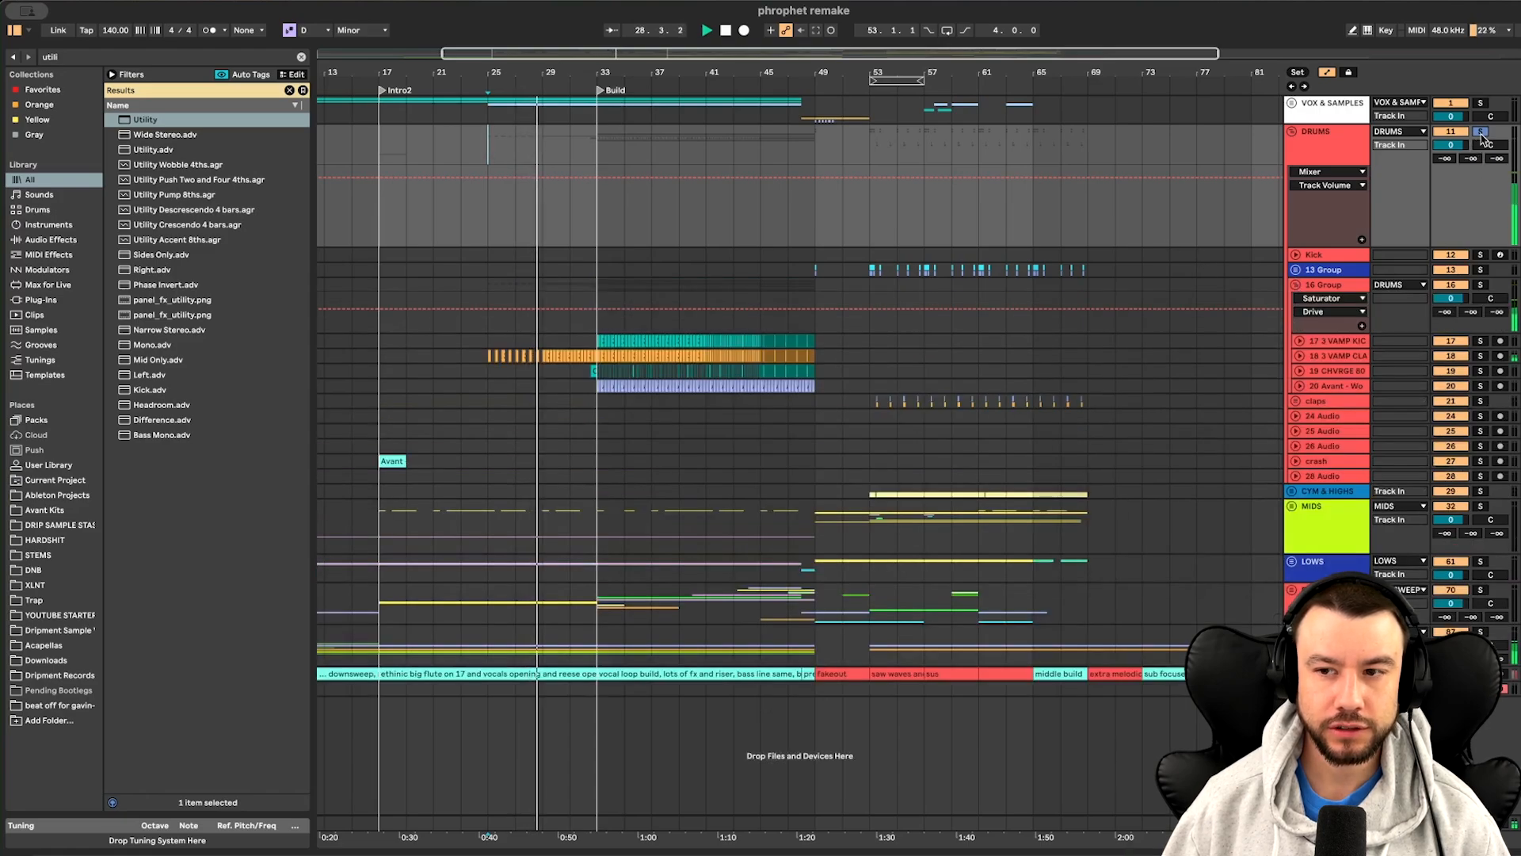
left_click(1479, 286)
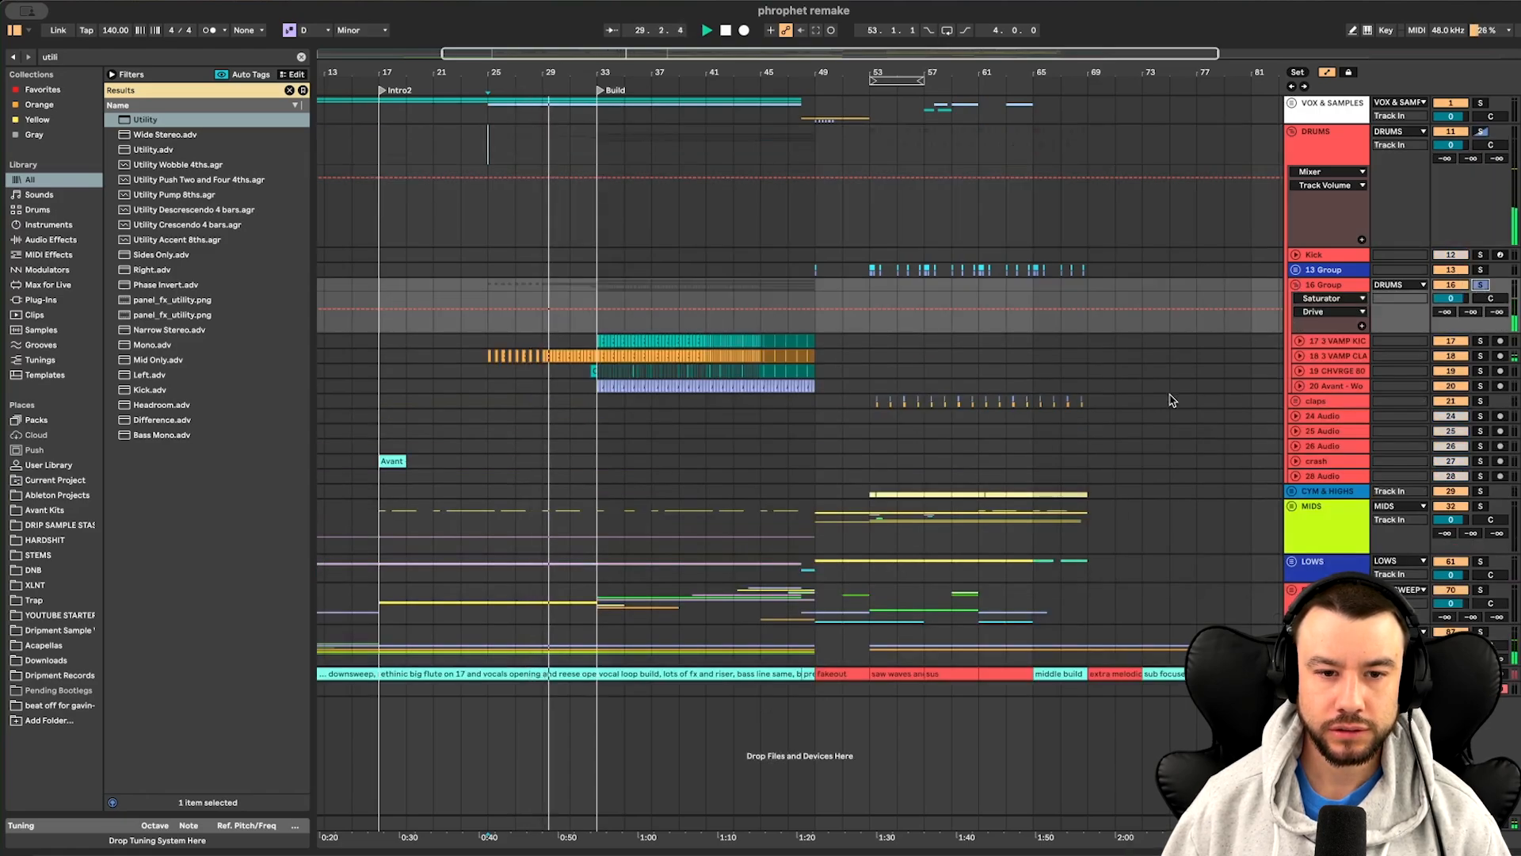
Unfold the four tracks inside the 16 Group and examine their clips as playback enters the Build section
left_click(1300, 386)
left_click(1300, 371)
left_click(1300, 356)
left_click(1300, 341)
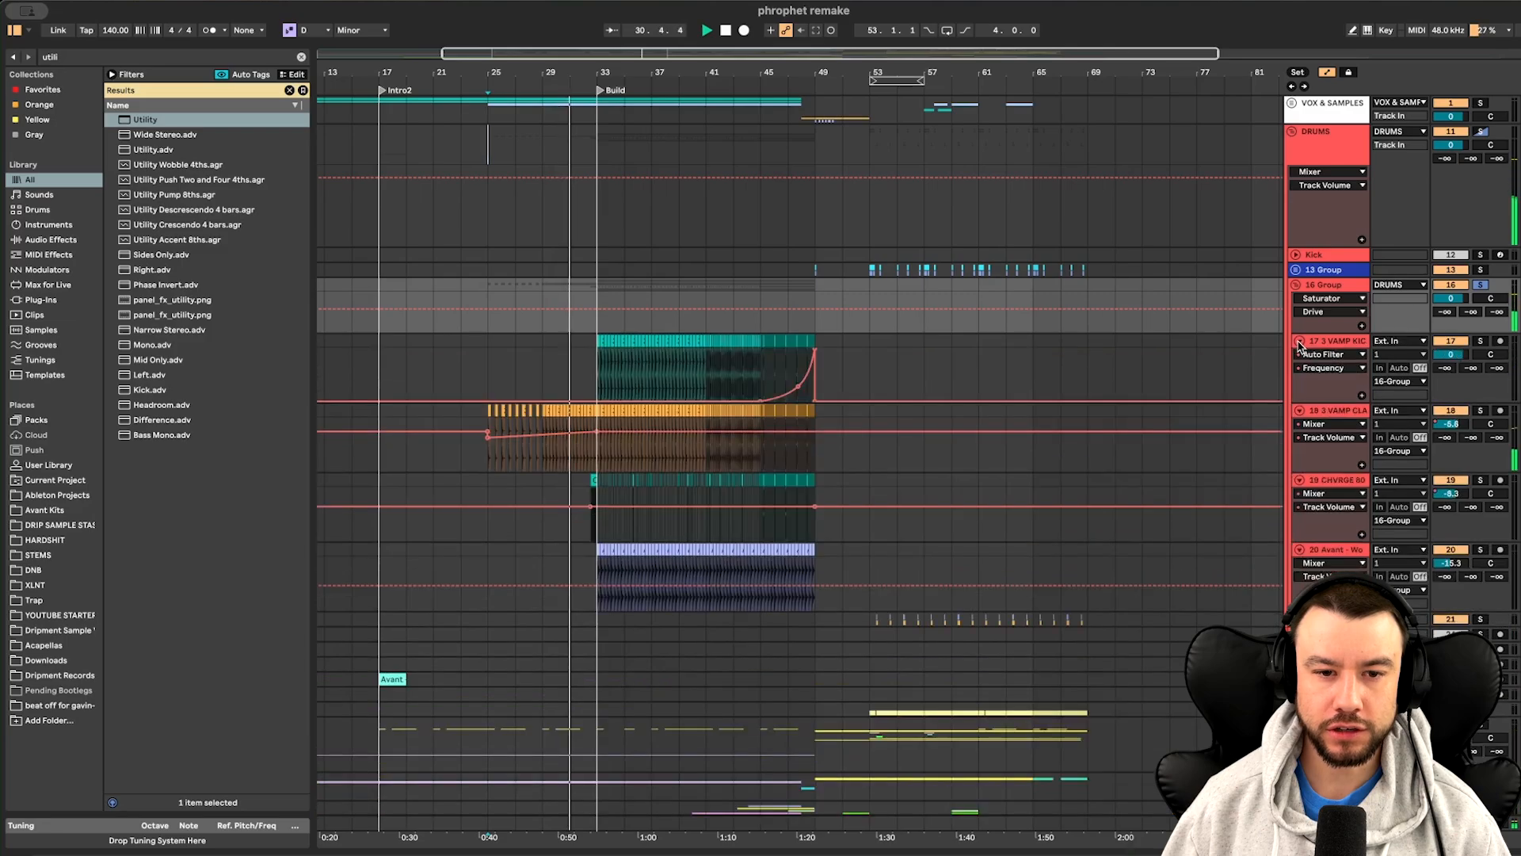
scroll(648, 523, "up", 6)
scroll(646, 523, "down", 2)
scroll(465, 533, "up", 5)
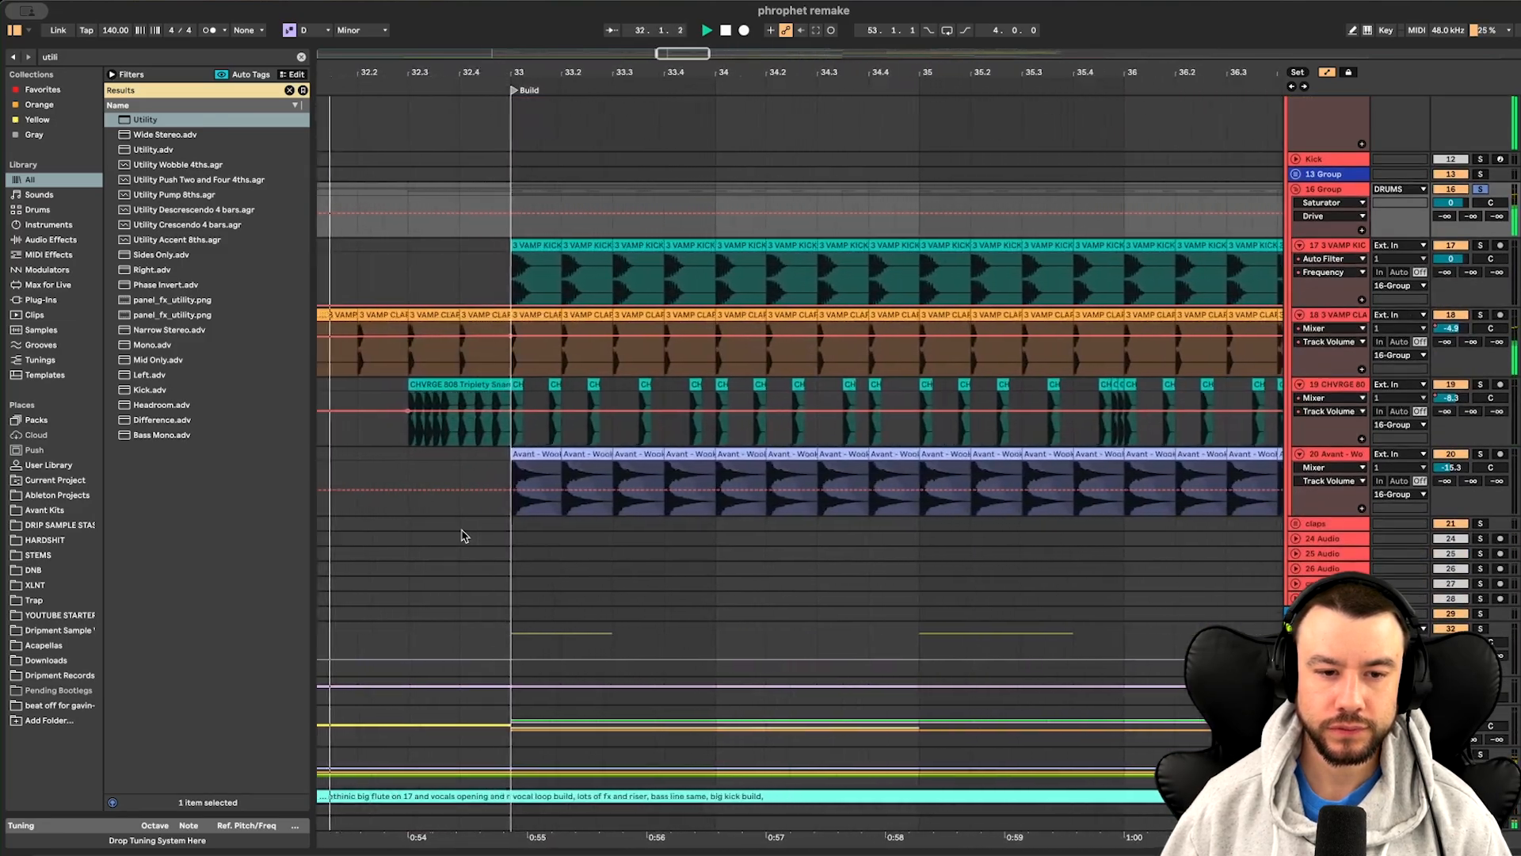
scroll(465, 535, "up", 1)
scroll(465, 535, "right", 2)
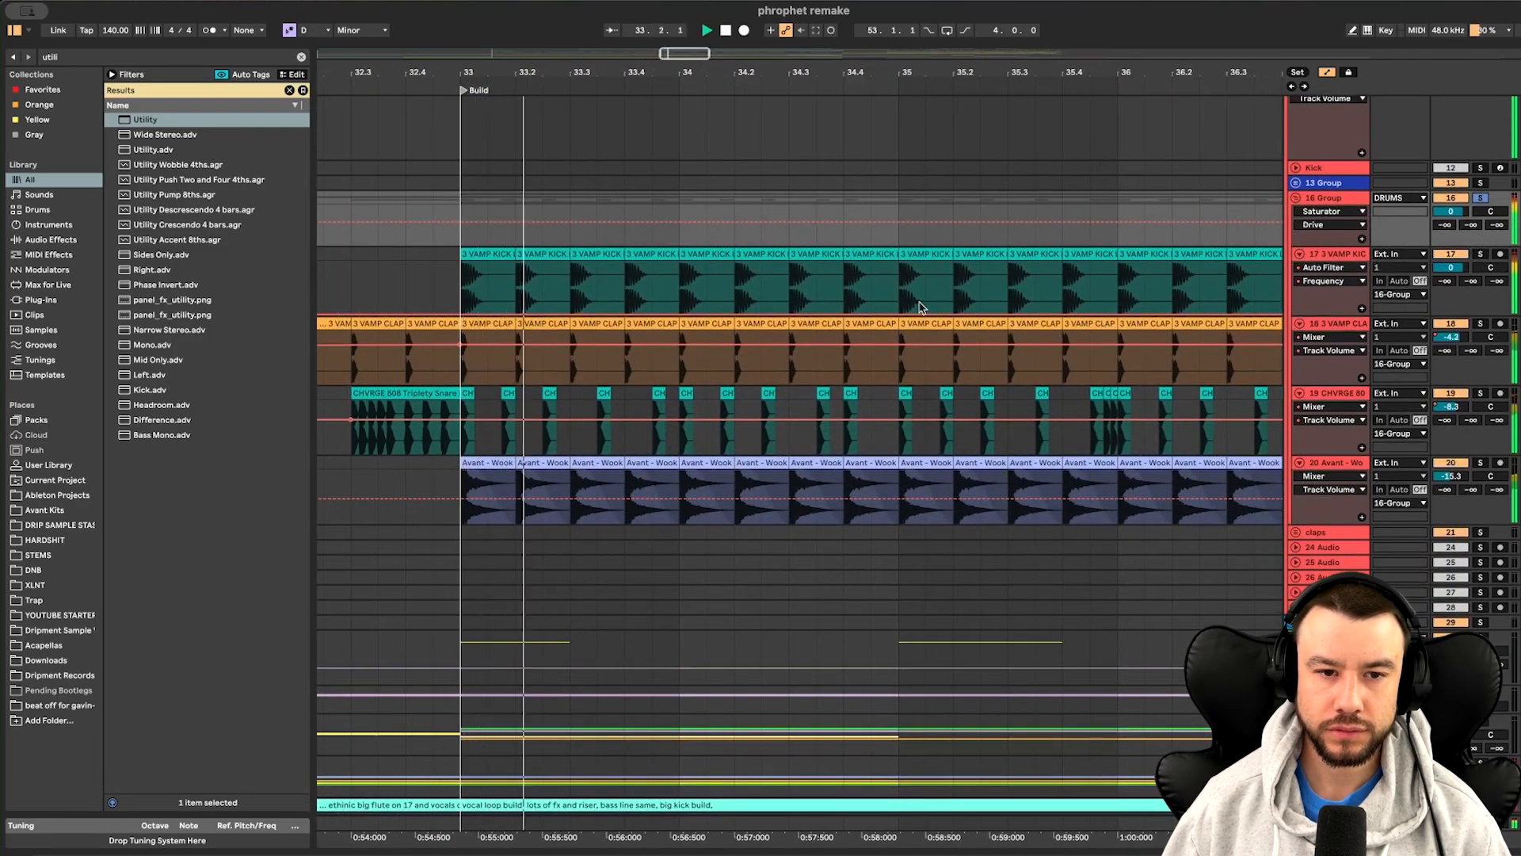
scroll(539, 369, "down", 5)
scroll(528, 428, "up", 3)
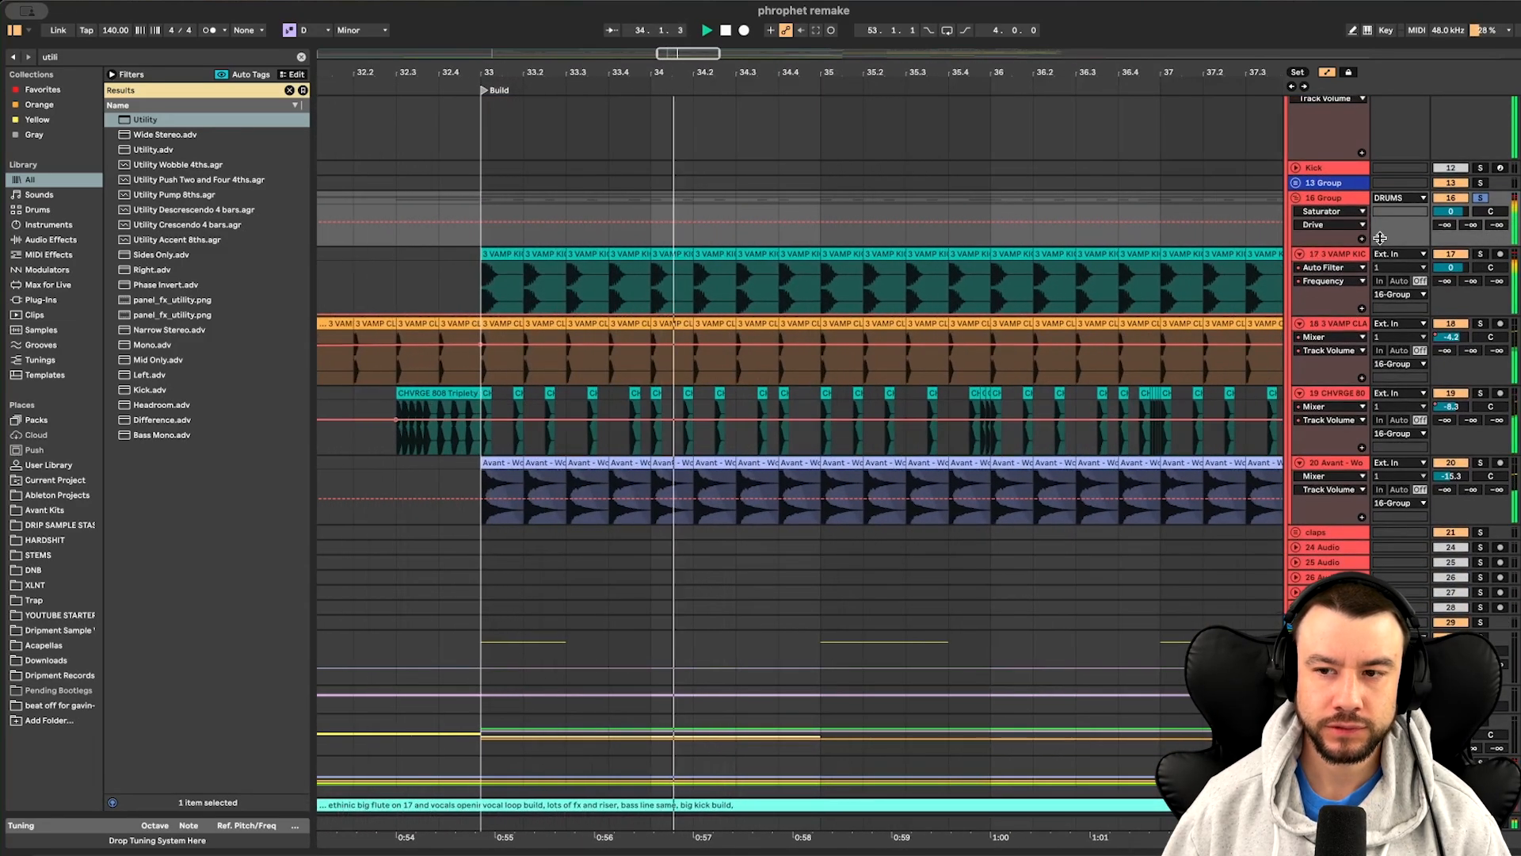
Solo the 3 VAMP kick track and play it from the start of the Build section
left_click(1479, 254)
scroll(578, 352, "down", 3)
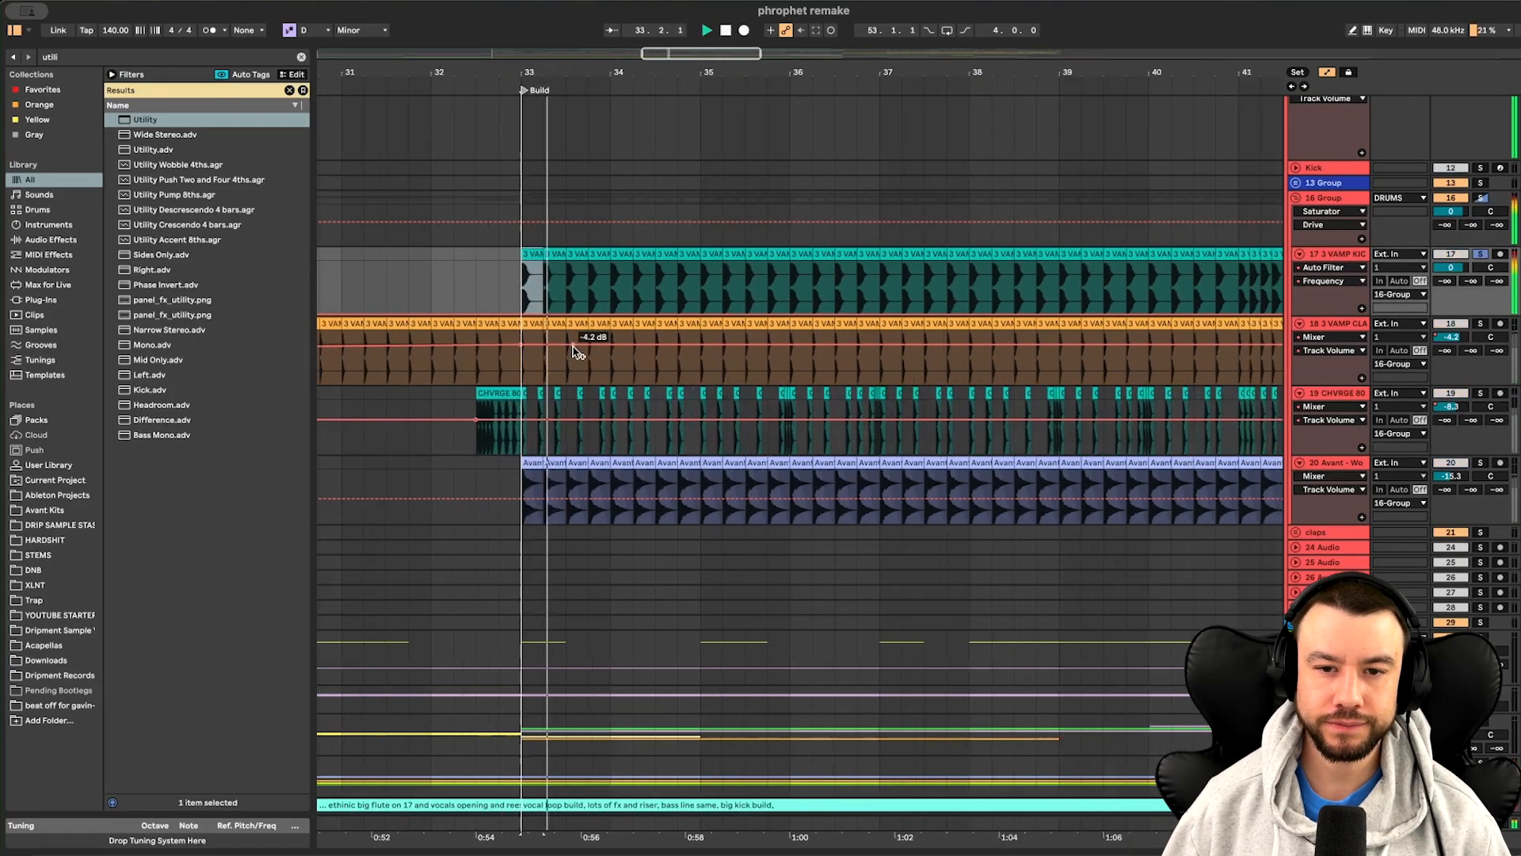
scroll(578, 352, "down", 5)
scroll(691, 367, "up", 4)
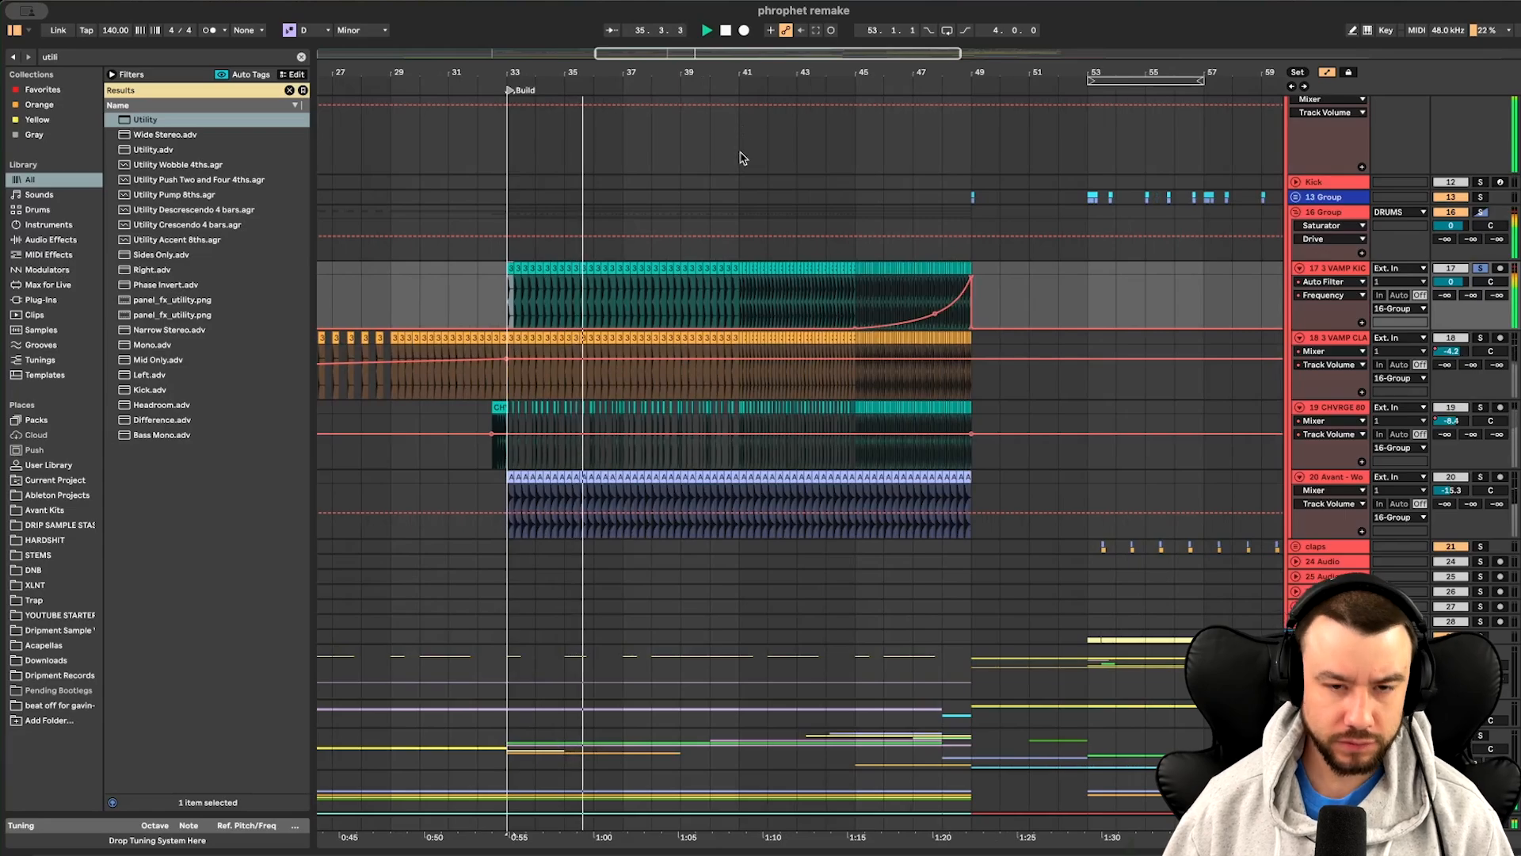
Mark the build drum ranges at bars 33 to 49, 41 to 45, and 45 to 49 across the 16 Group tracks
left_click_drag(514, 147, 984, 526)
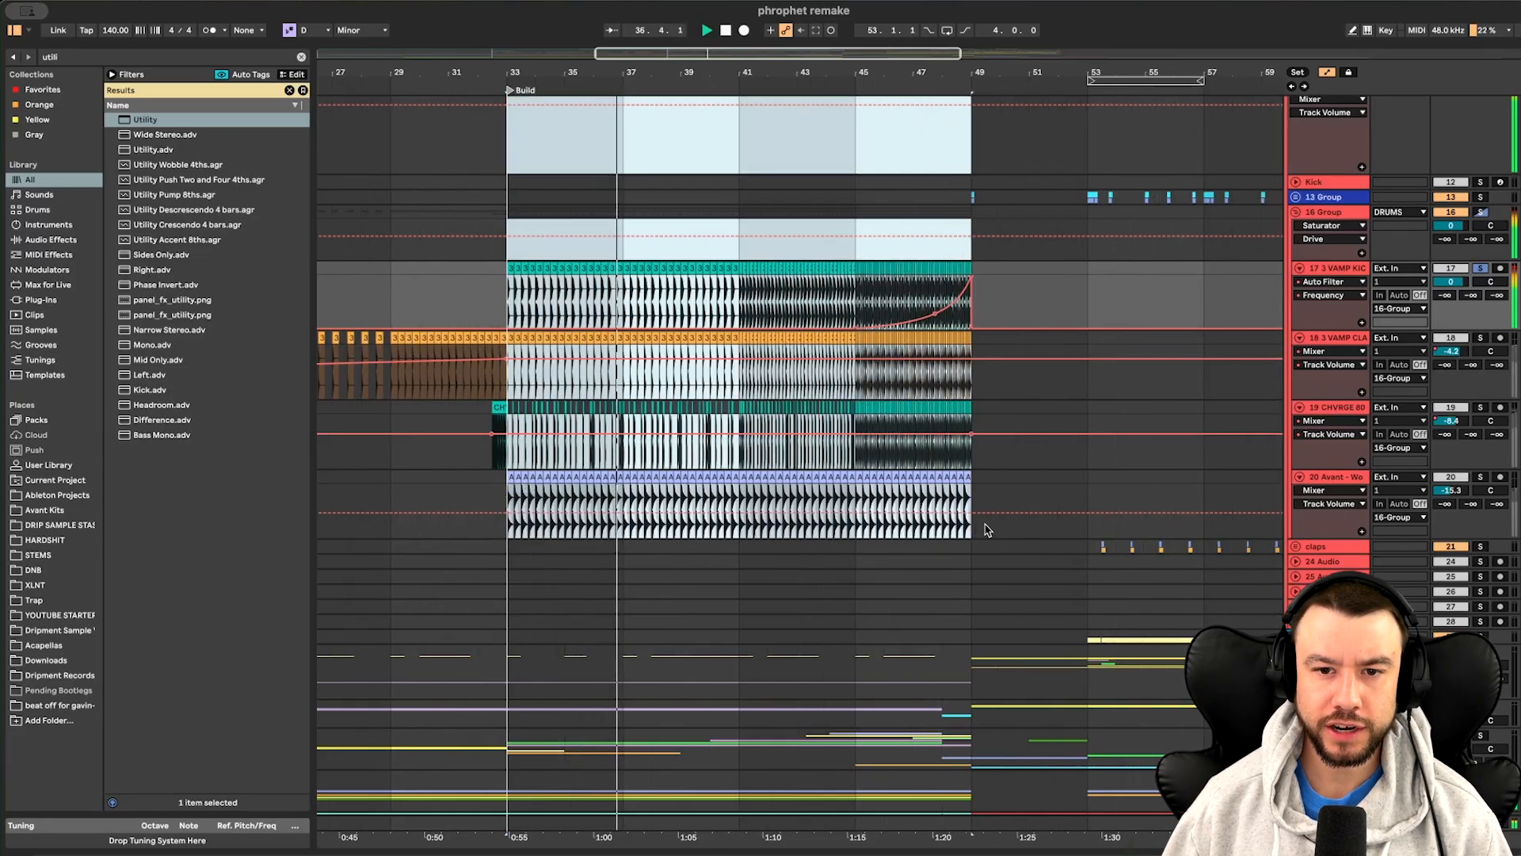
left_click(745, 168)
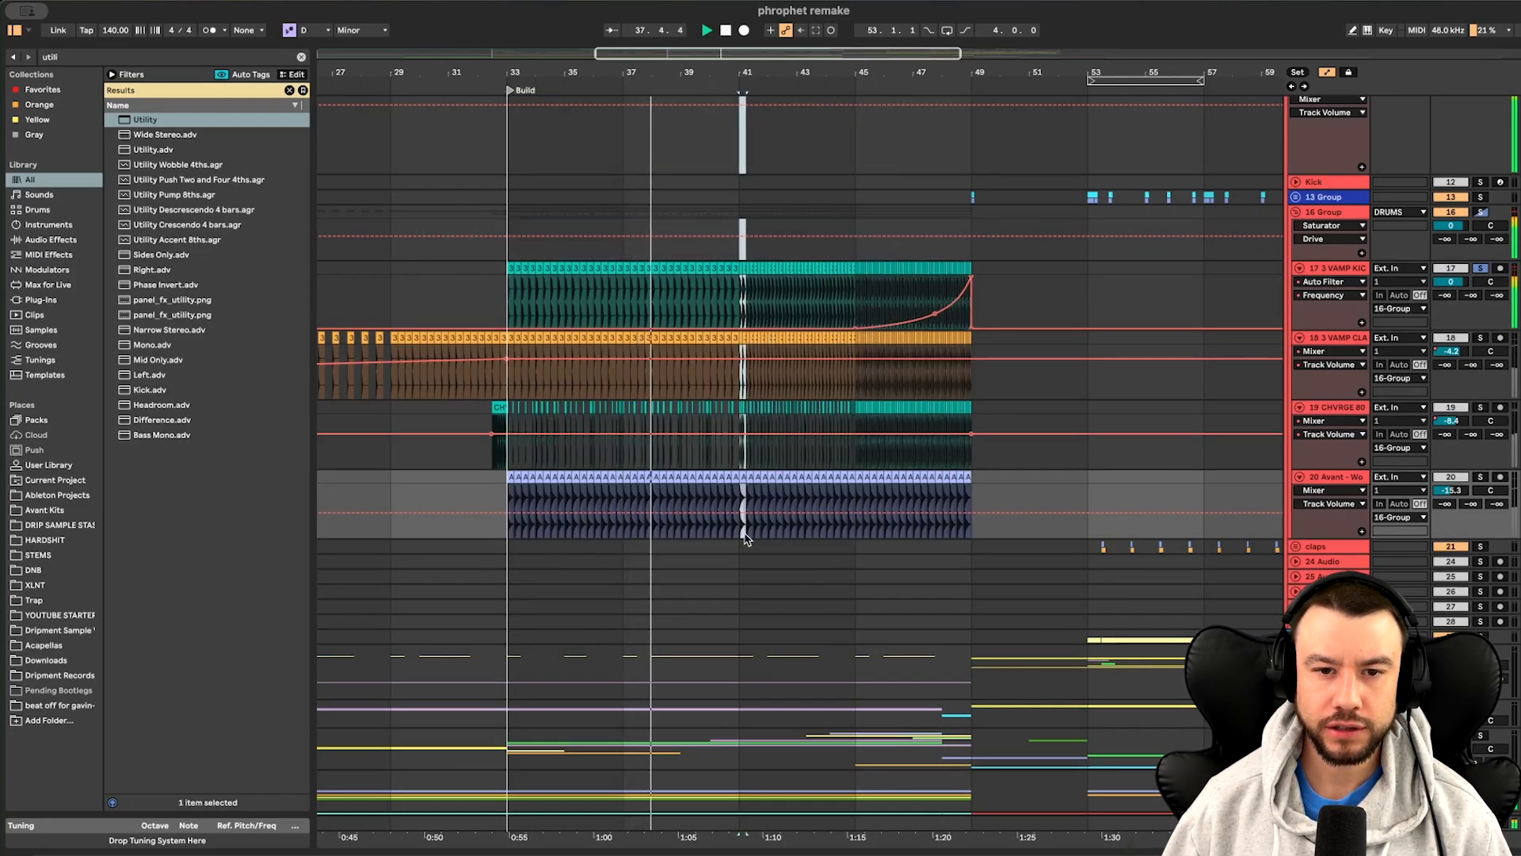
left_click_drag(744, 168, 862, 531)
left_click_drag(856, 153, 985, 520)
Add the 3 VAMP clap track to the solo and examine its clips alongside the kick
scroll(584, 402, "up", 3)
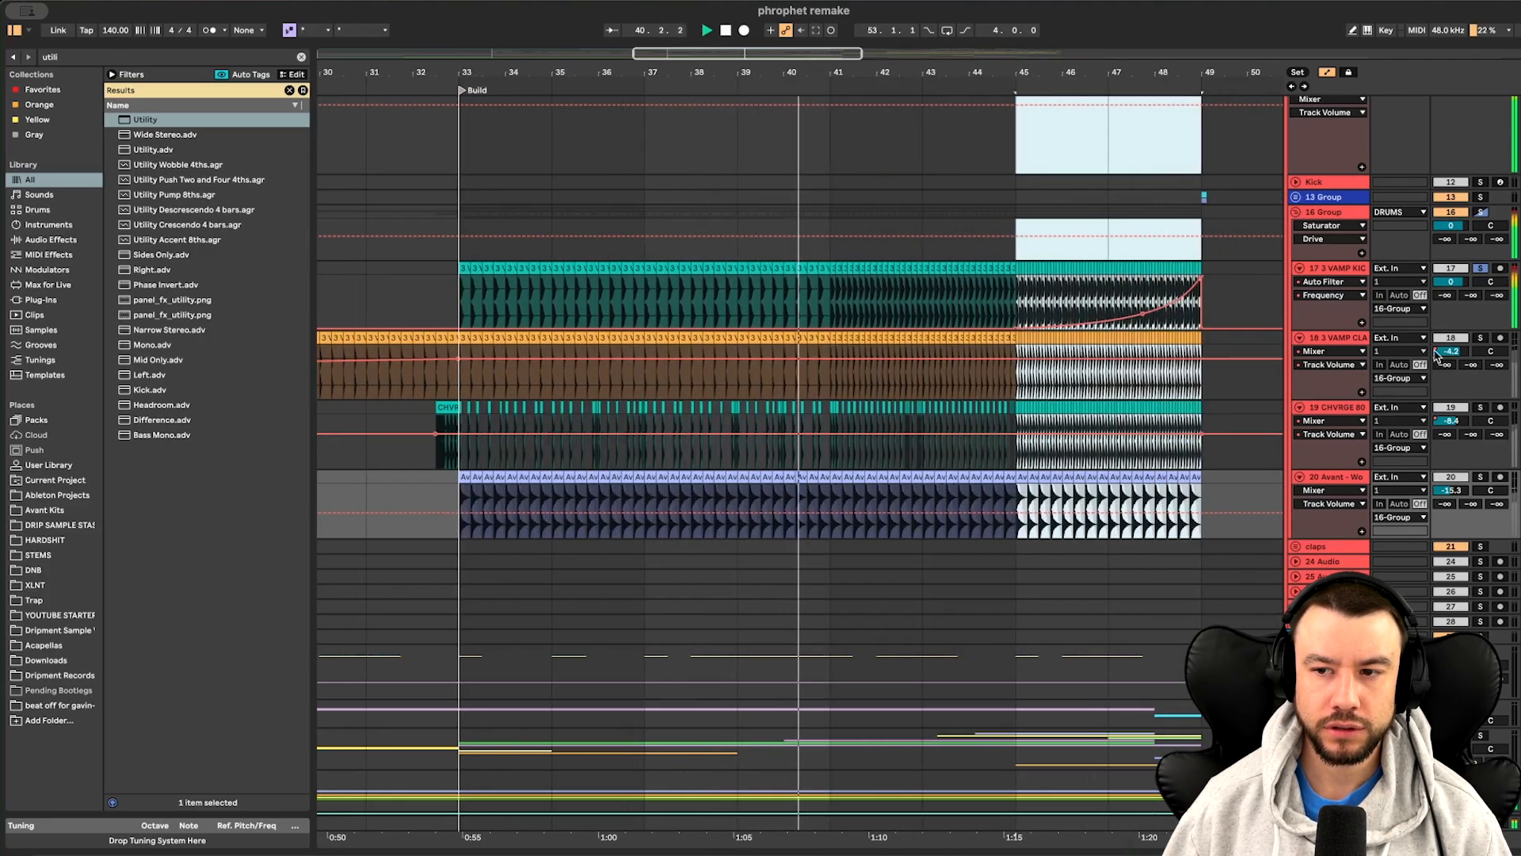
left_click(1480, 339)
scroll(555, 400, "up", 2)
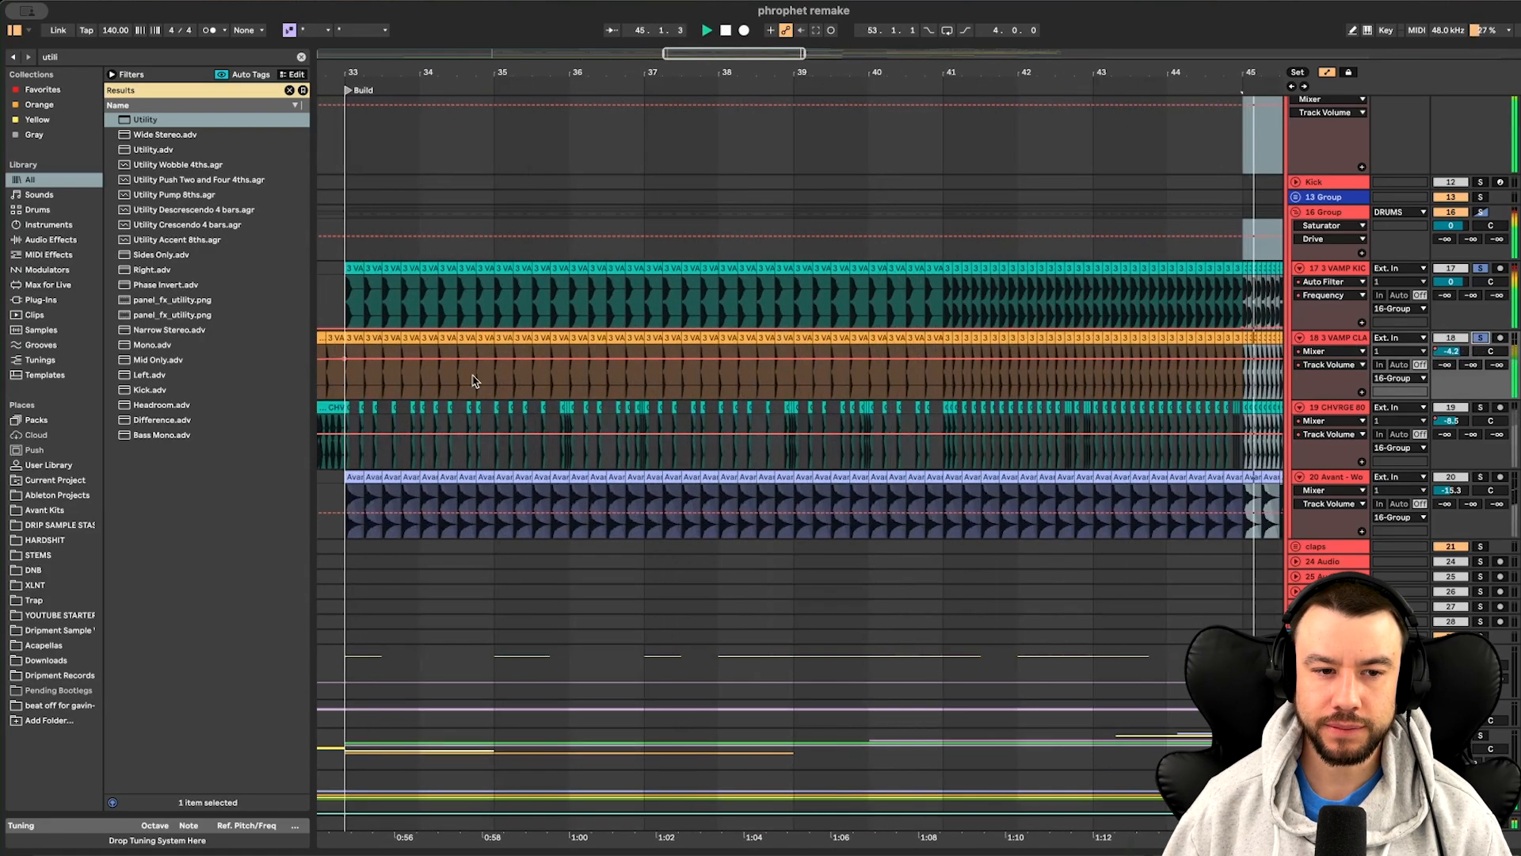
Add the Avant Wook Bass ride track to the solo and play it with the kick and clap from the start of the Build section
scroll(400, 390, "down", 2)
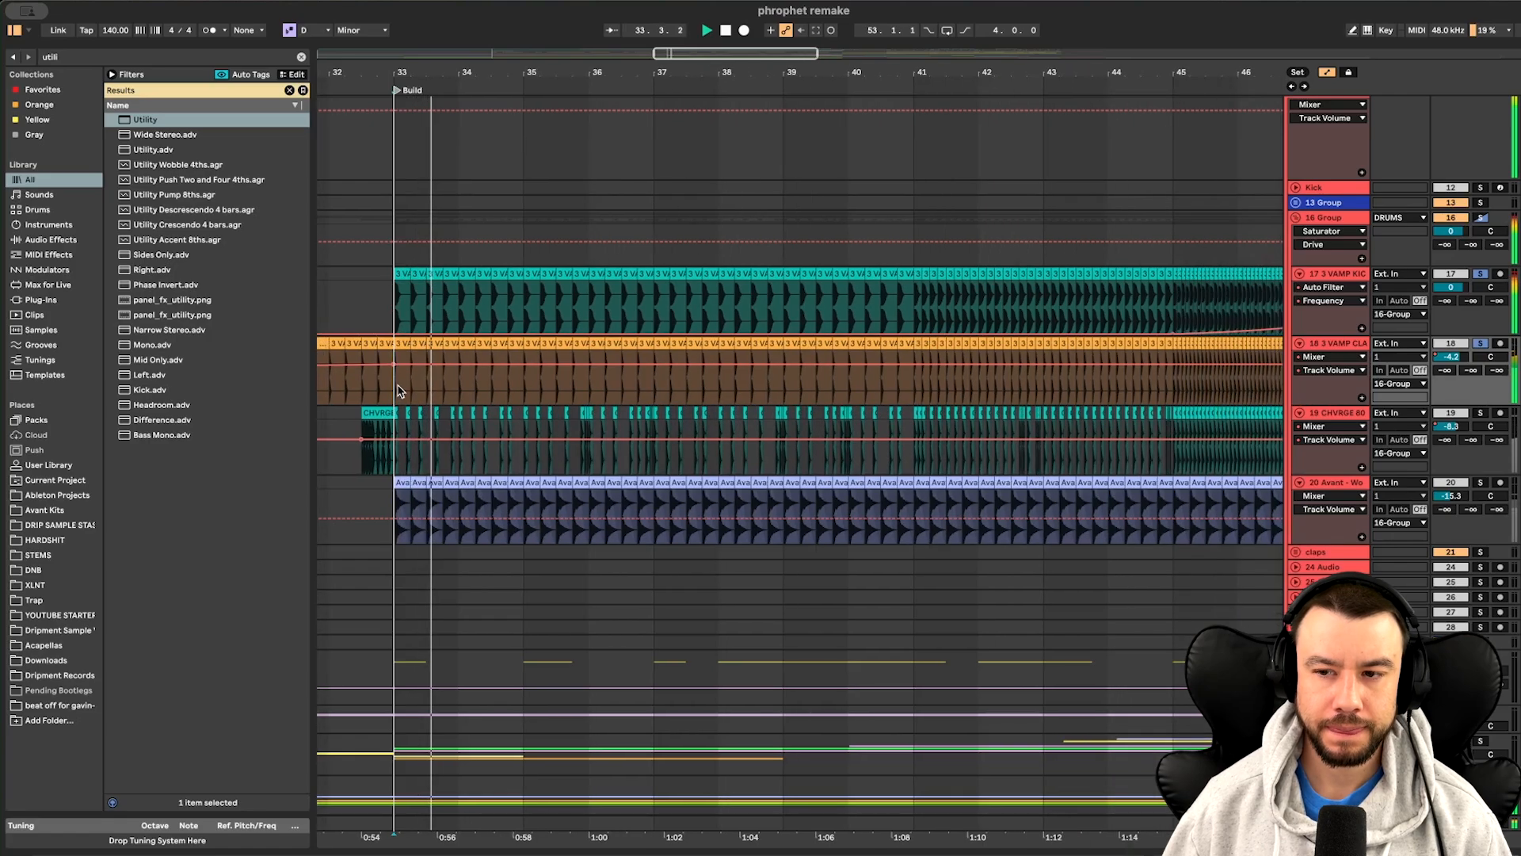
left_click(1480, 483)
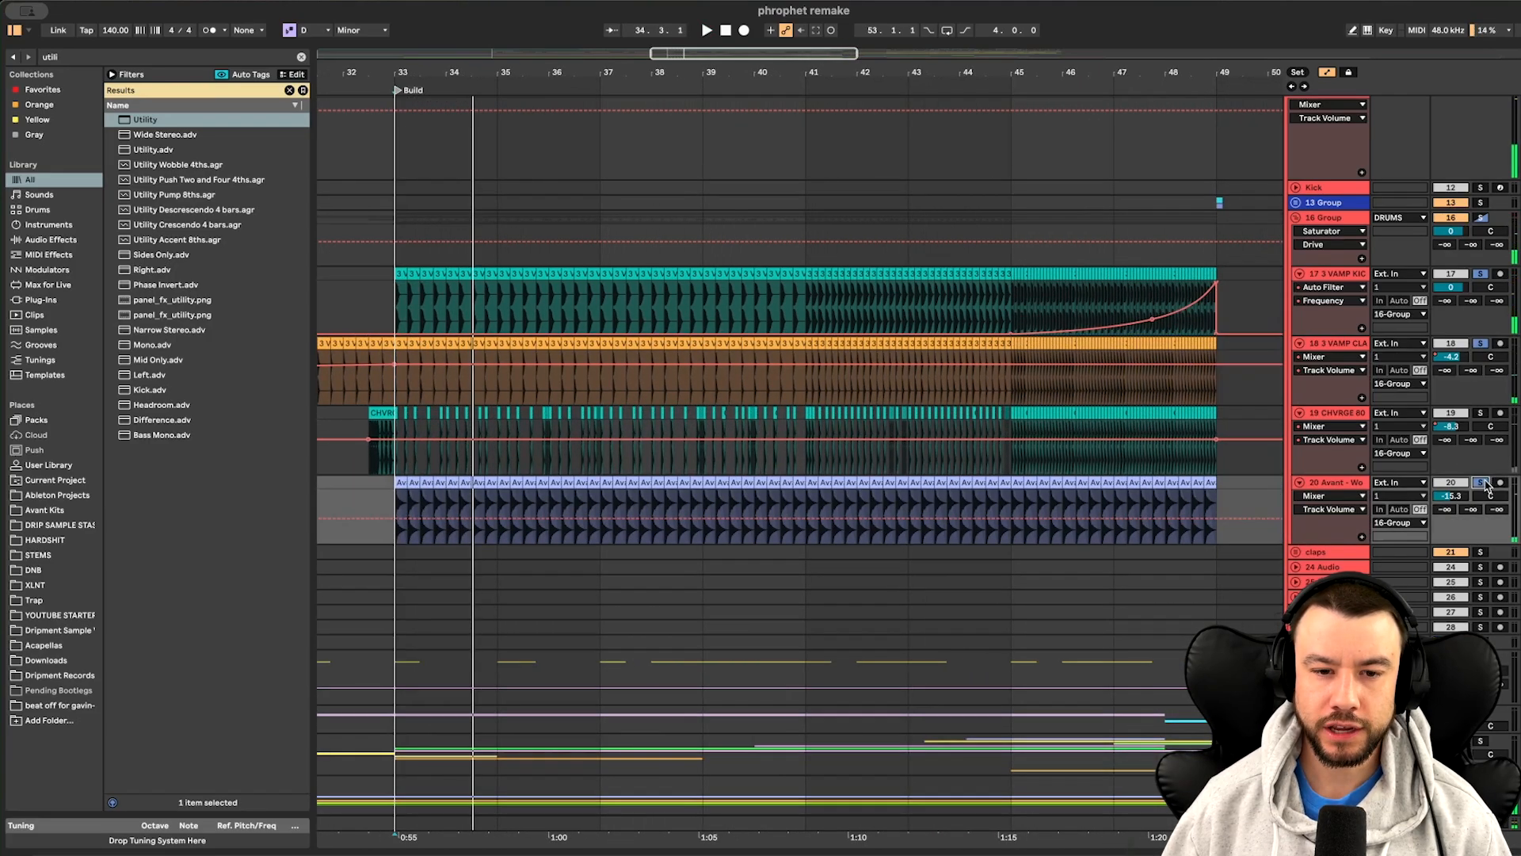
scroll(400, 541, "up", 10)
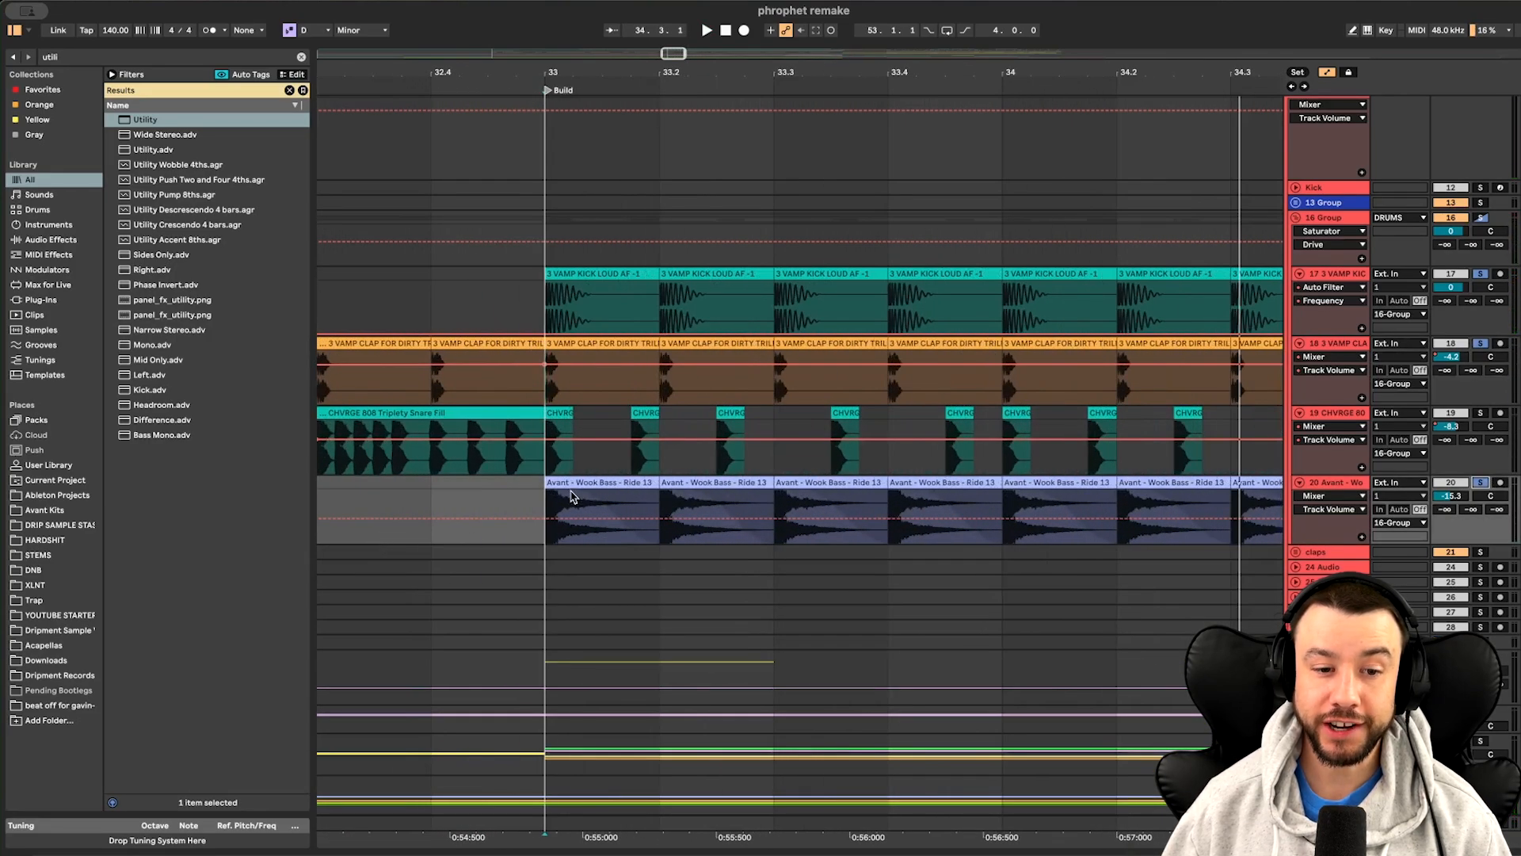
left_click(574, 497)
key("space")
scroll(571, 487, "down", 5)
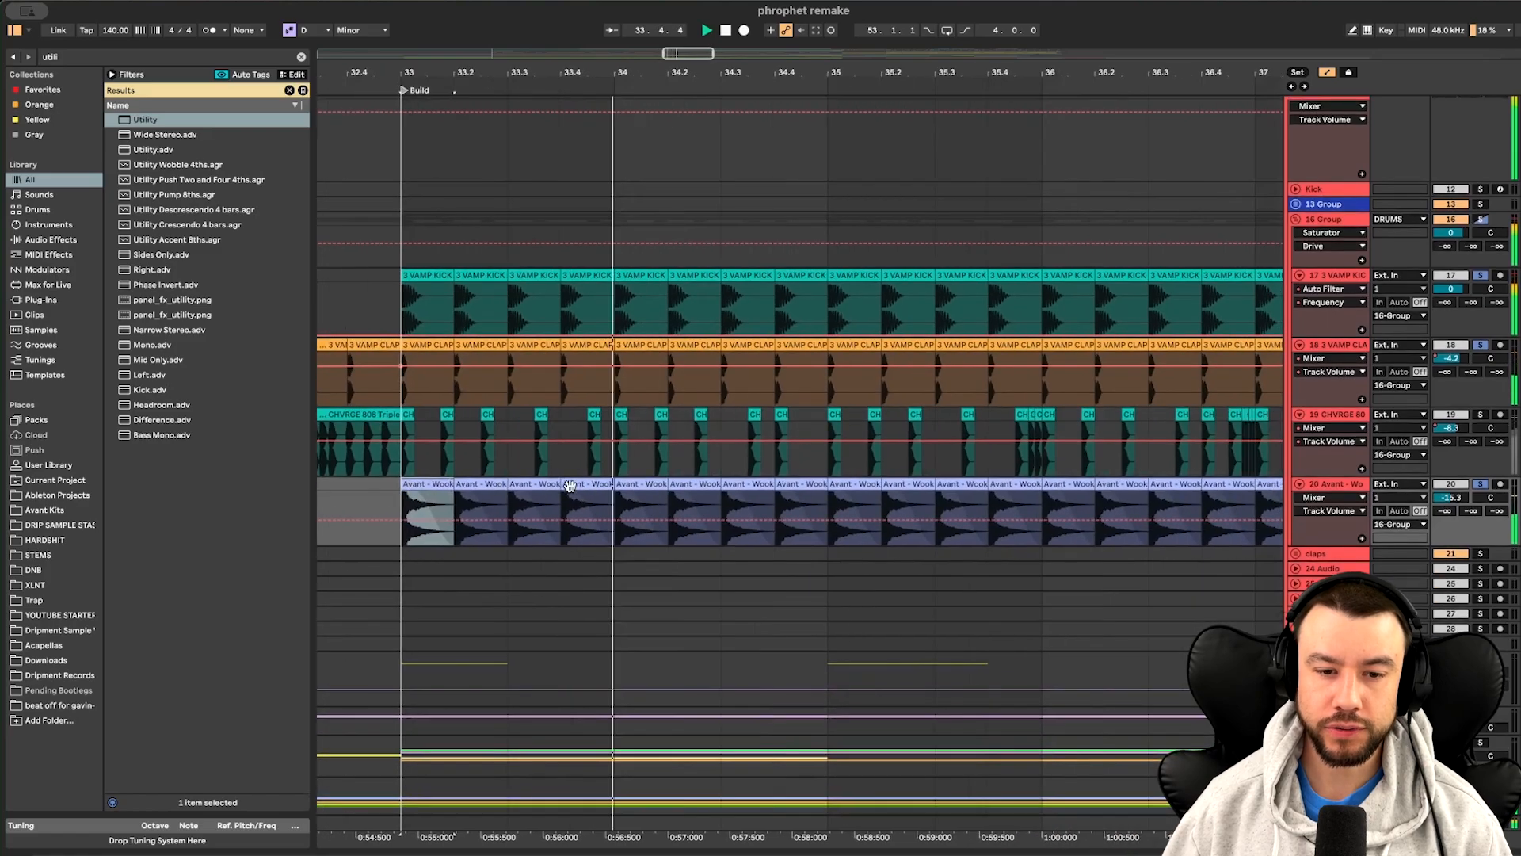
scroll(570, 485, "down", 3)
scroll(569, 485, "down", 3)
scroll(574, 491, "right", 1)
scroll(574, 491, "up", 3)
scroll(573, 491, "left", 3)
key("space")
Add the CHVRGE 808 snare track to the solo, hide the automation lanes, and examine its clips around bar 33
left_click(1482, 463)
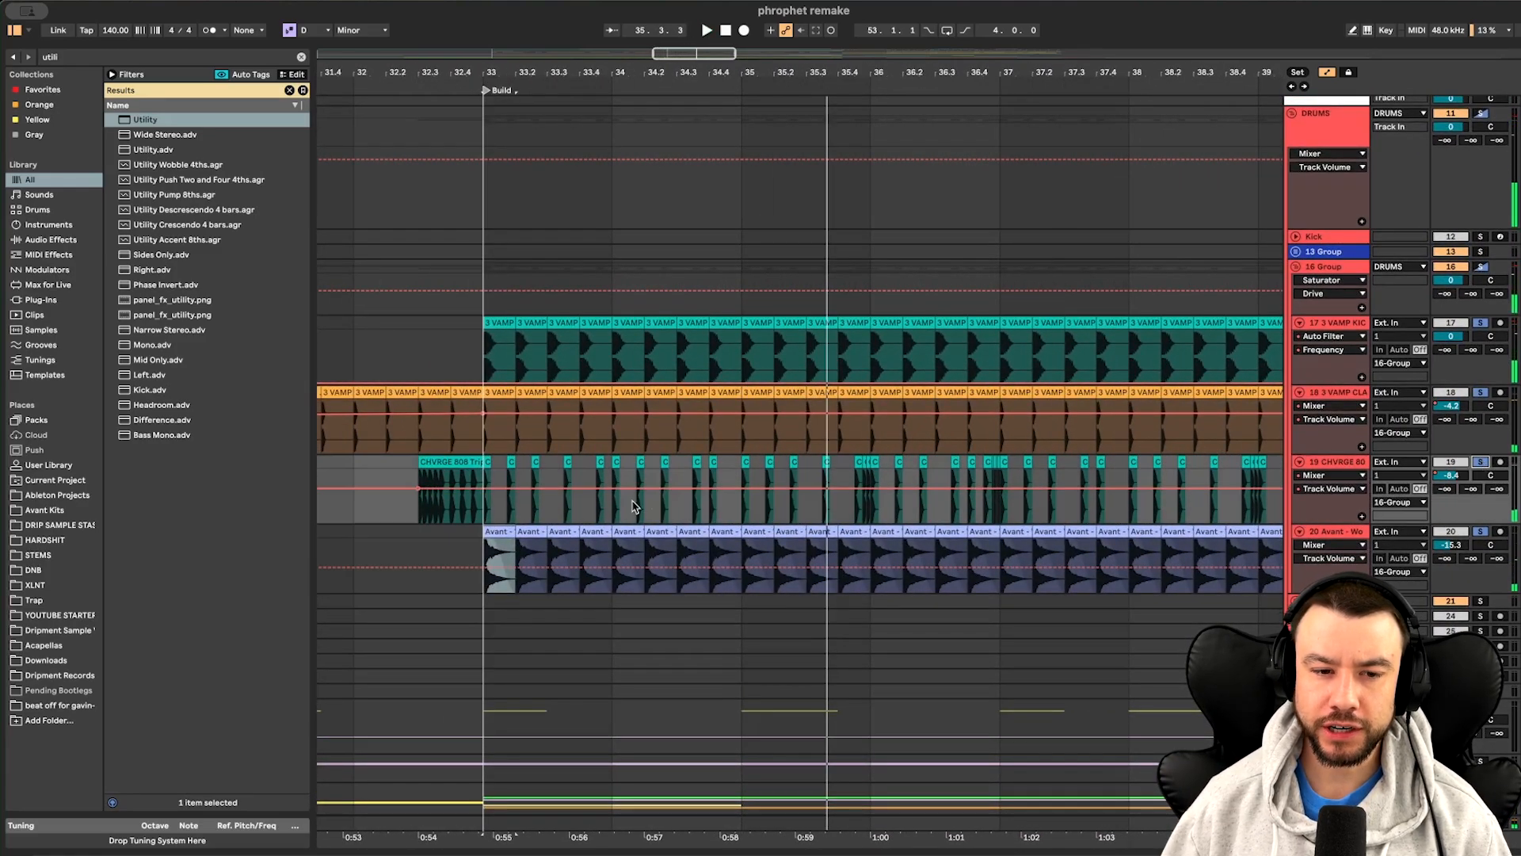
scroll(484, 499, "up", 8)
left_click(1328, 72)
scroll(658, 454, "down", 2)
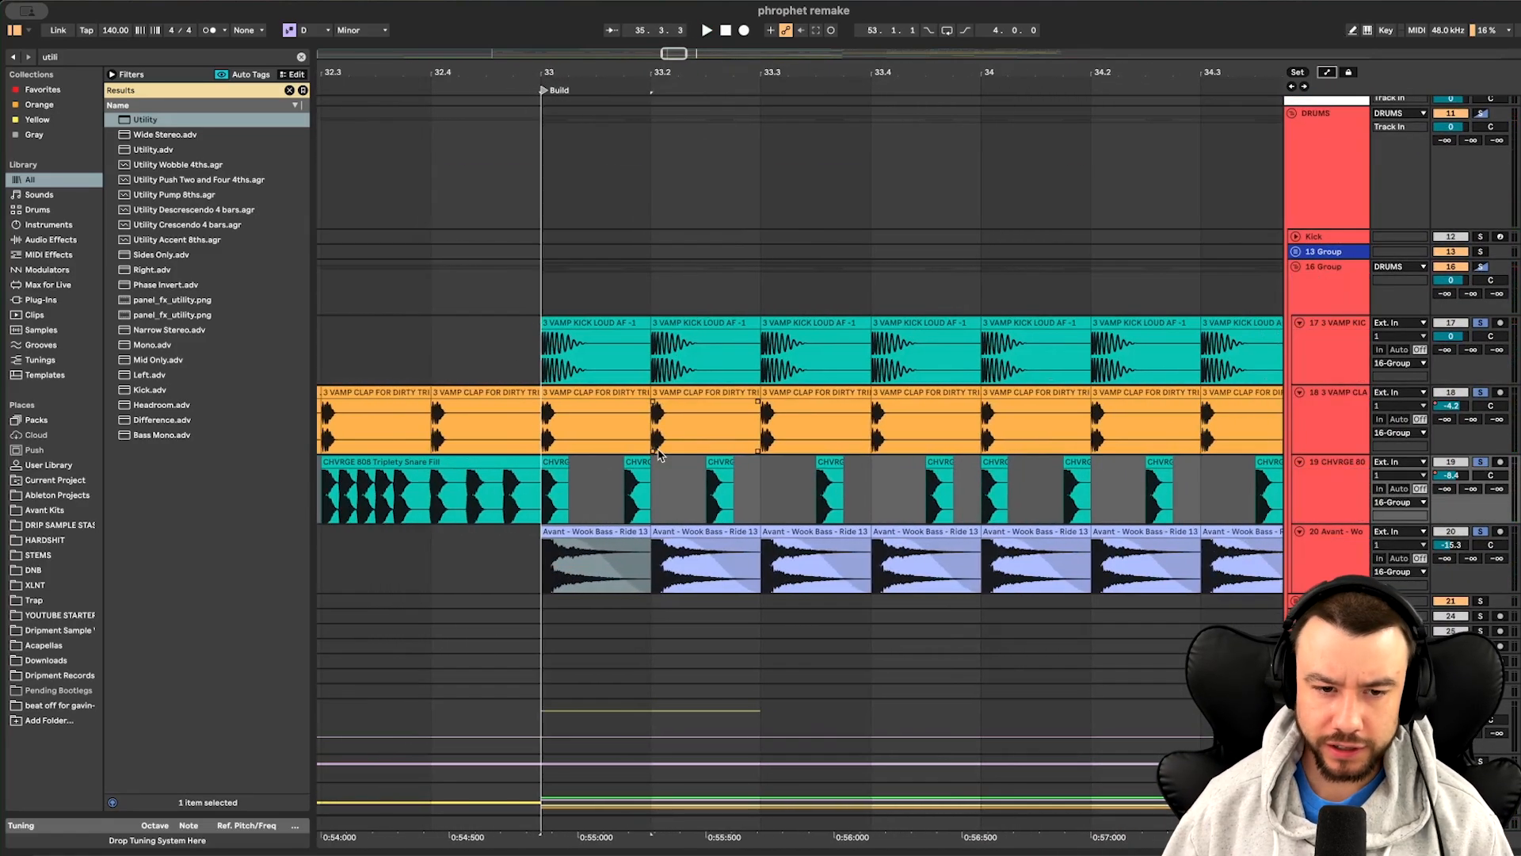
scroll(570, 500, "down", 3)
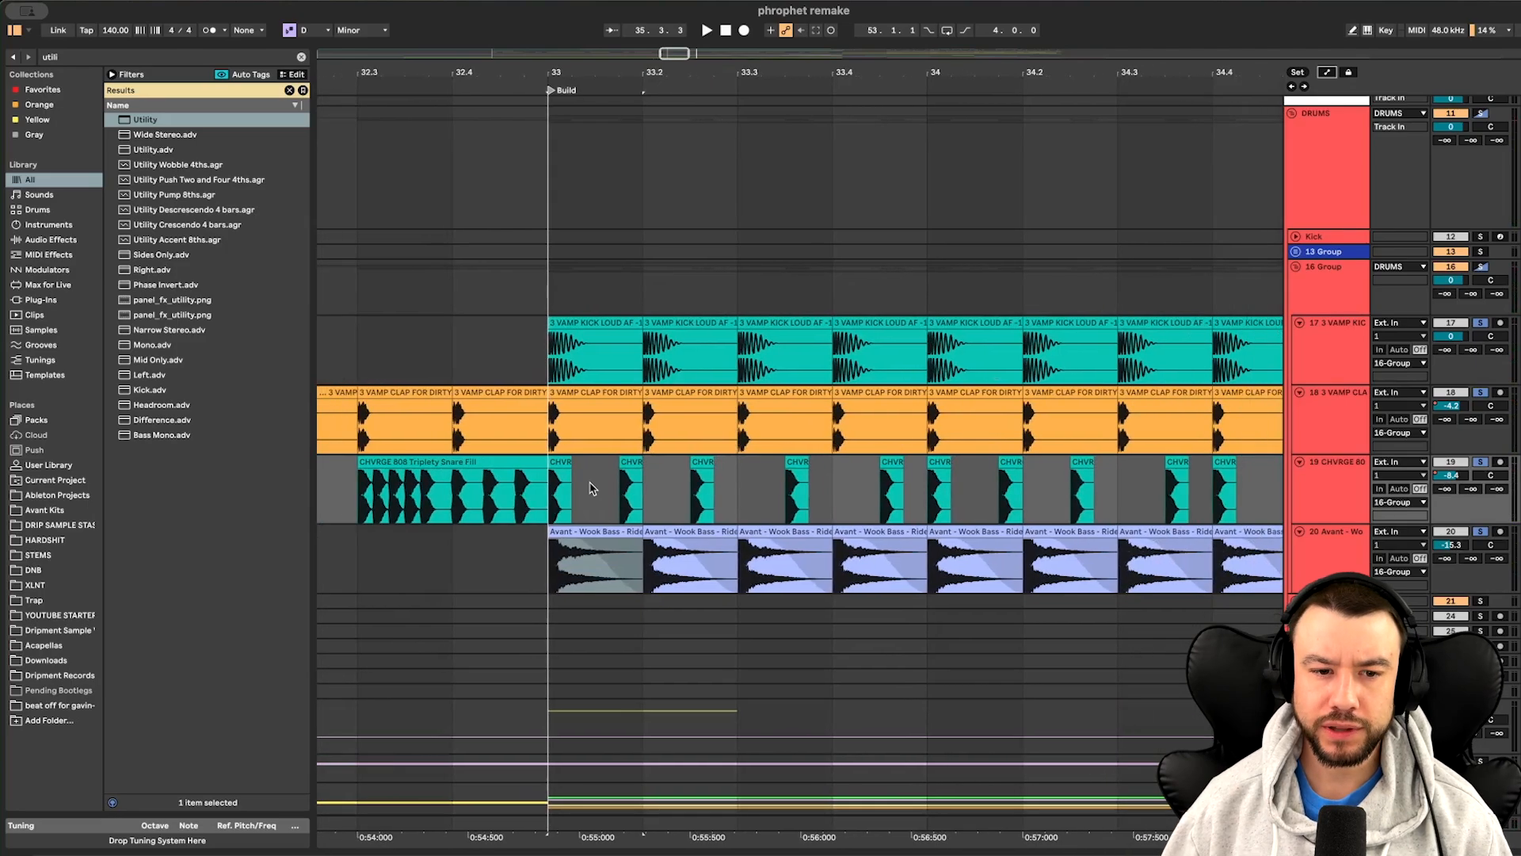
scroll(539, 501, "down", 2)
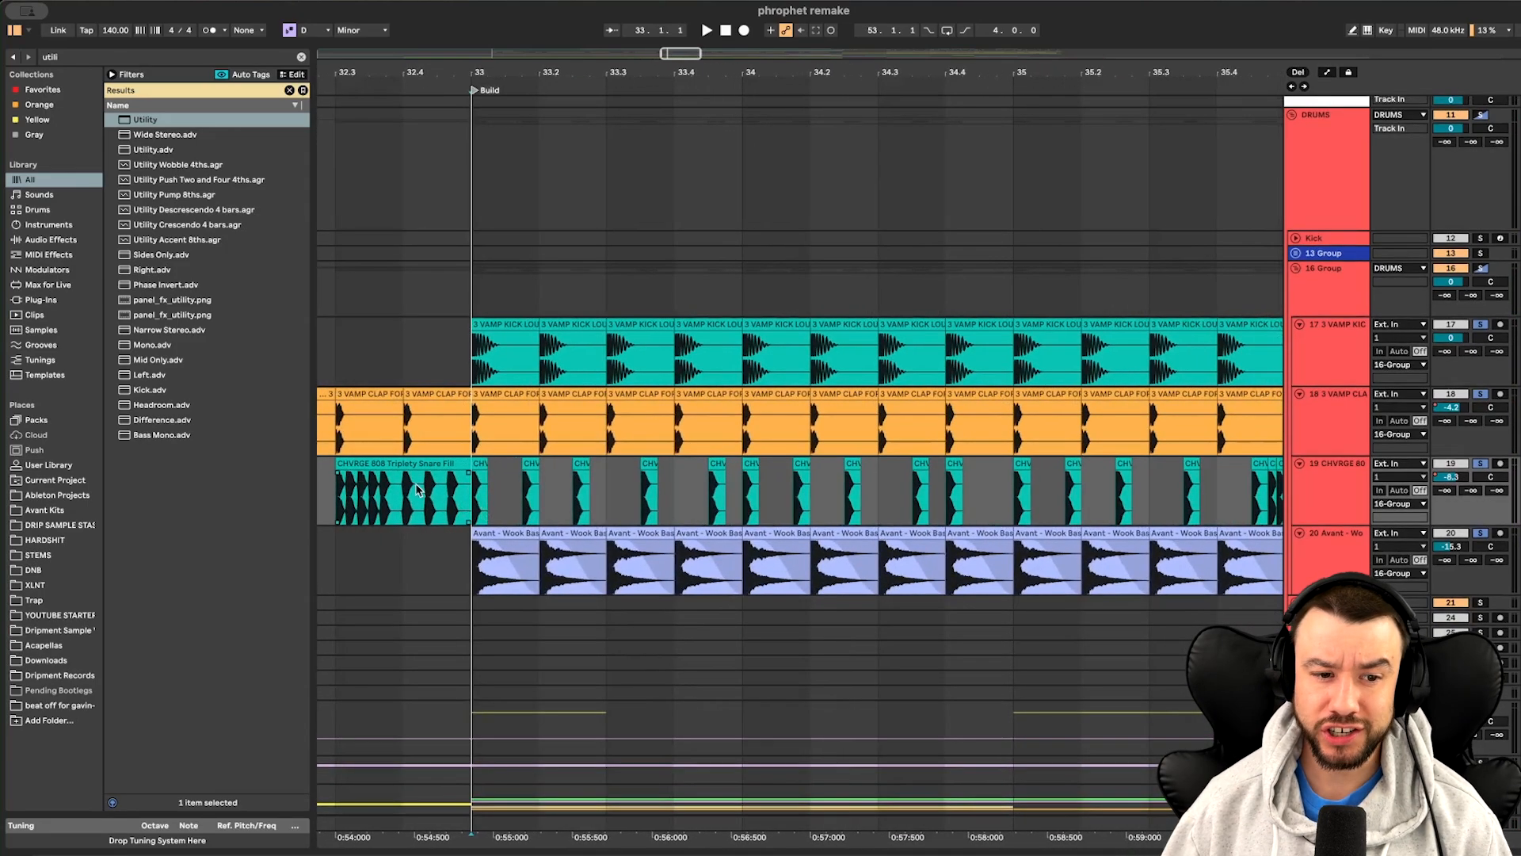
Play the soloed build drums from the CHVRGE 808 Triplety Snare Fill before bar 33 and examine the short snare clips following it
left_click(417, 457)
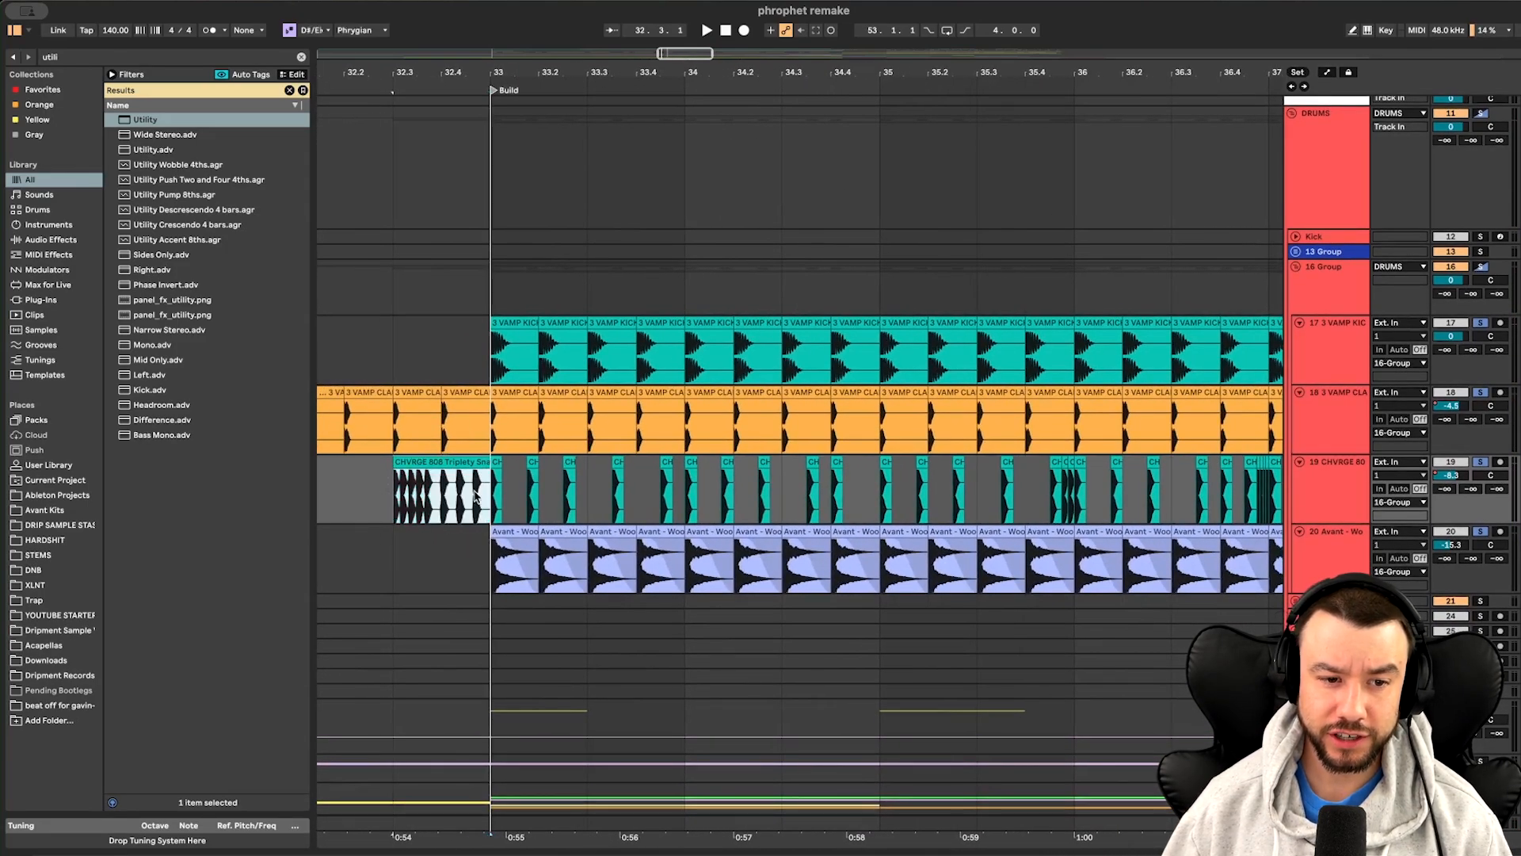
key("space")
scroll(587, 503, "up", 3)
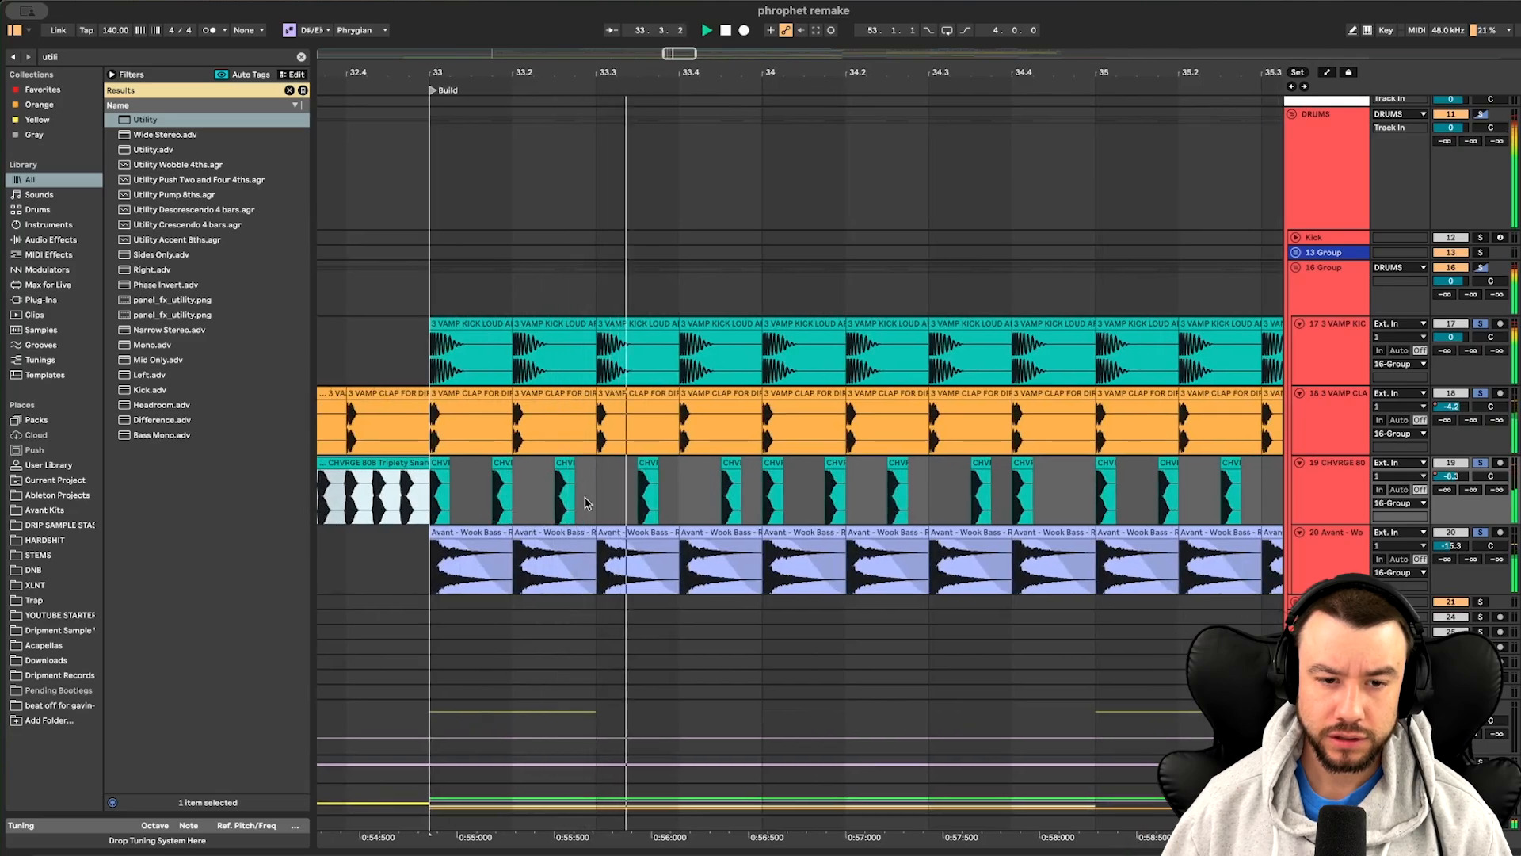
scroll(814, 478, "right", 2)
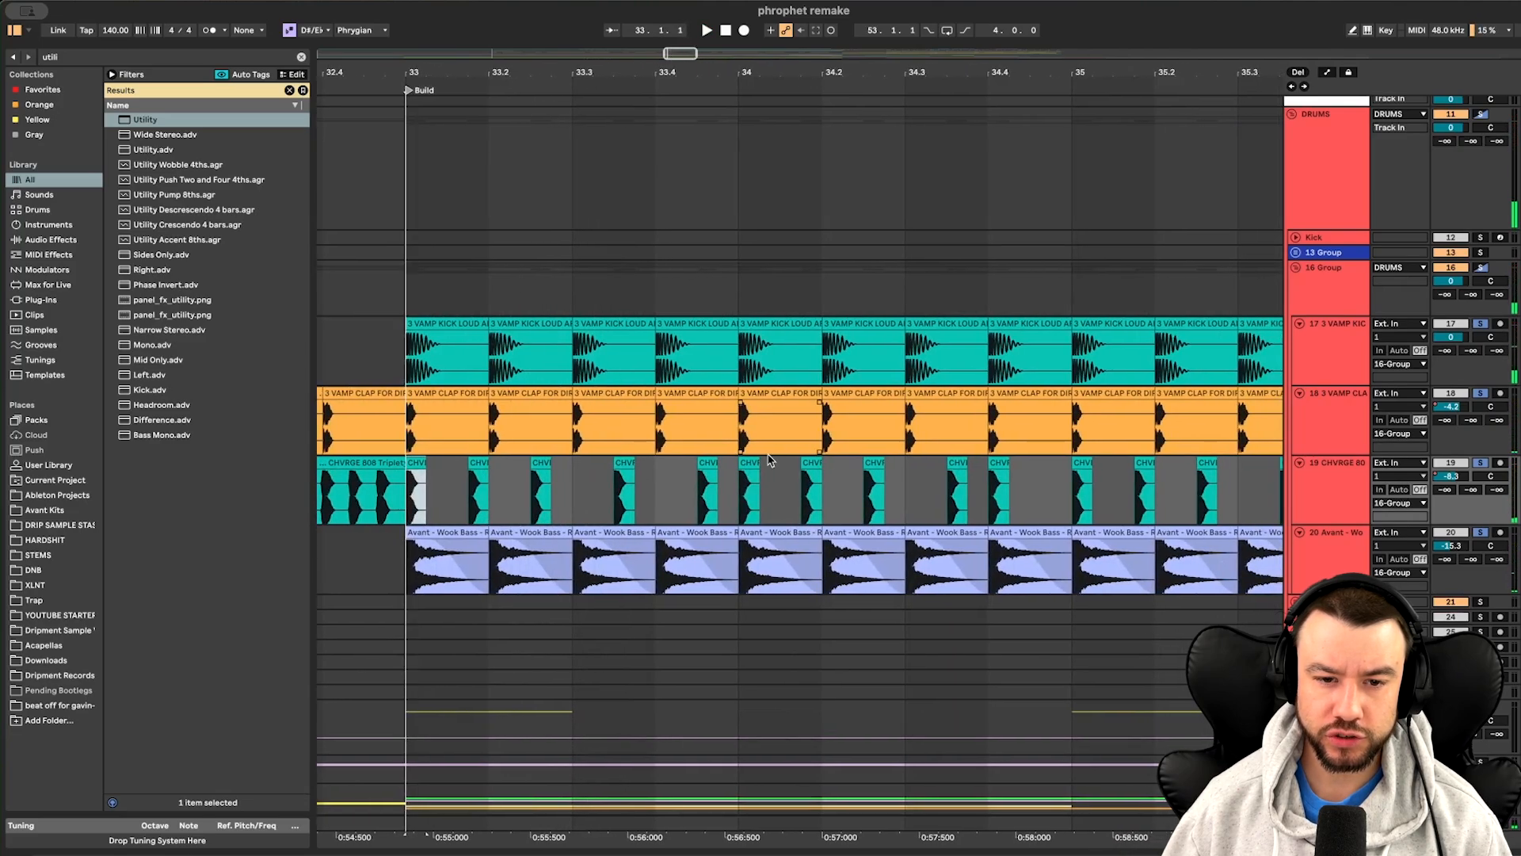
scroll(1005, 461, "down", 4)
scroll(1030, 483, "right", 3)
scroll(1060, 497, "up", 3)
left_click(993, 487)
scroll(993, 486, "down", 1)
scroll(993, 487, "down", 2)
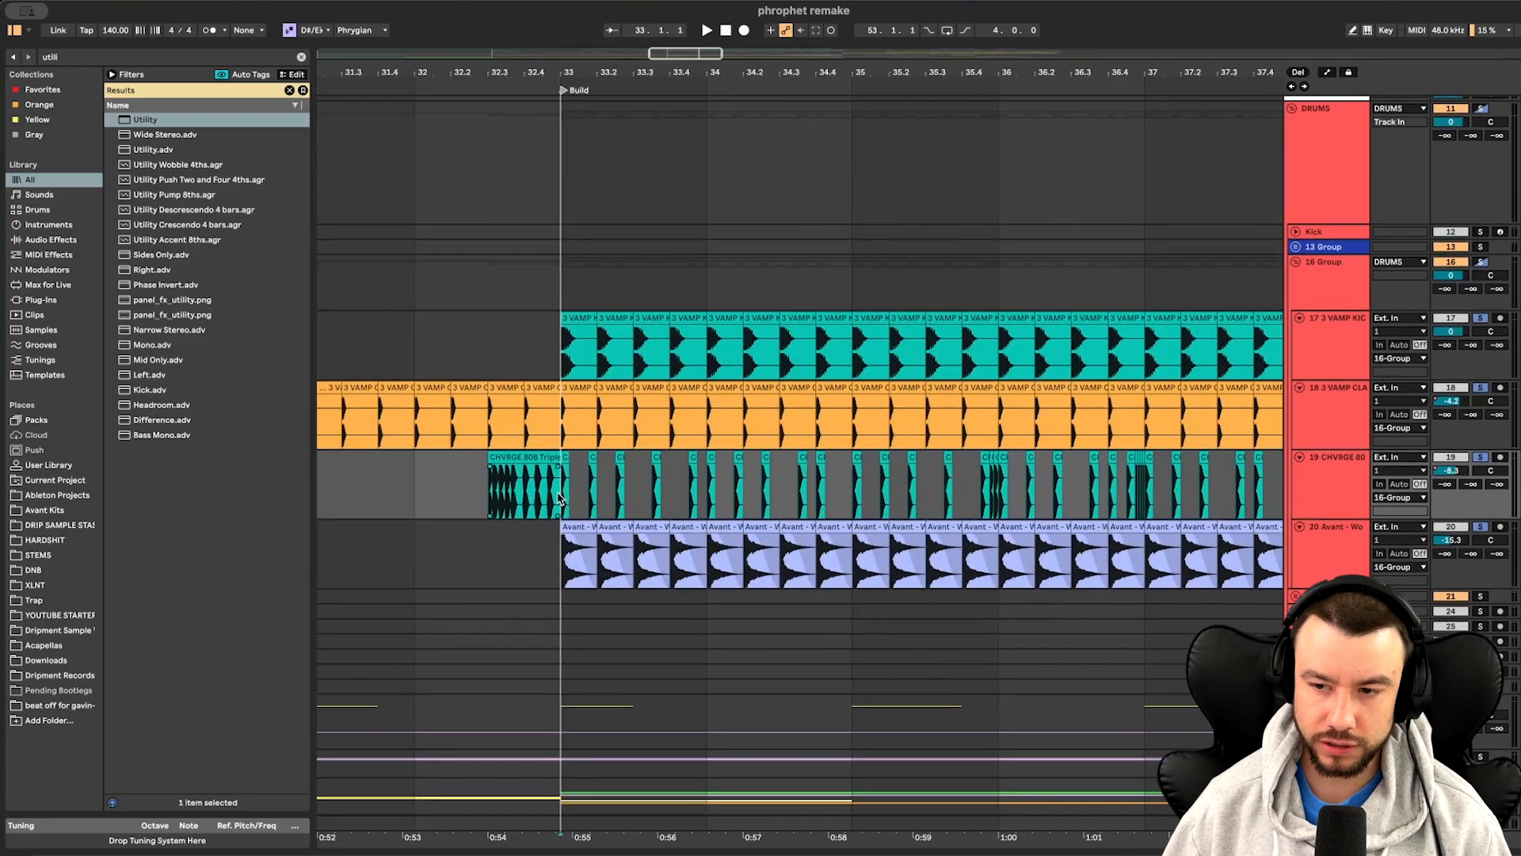
Solo the whole 16 Group and play its four drum layers from bar 33 to the end of the build, following the clips' rhythm
left_click(1482, 262)
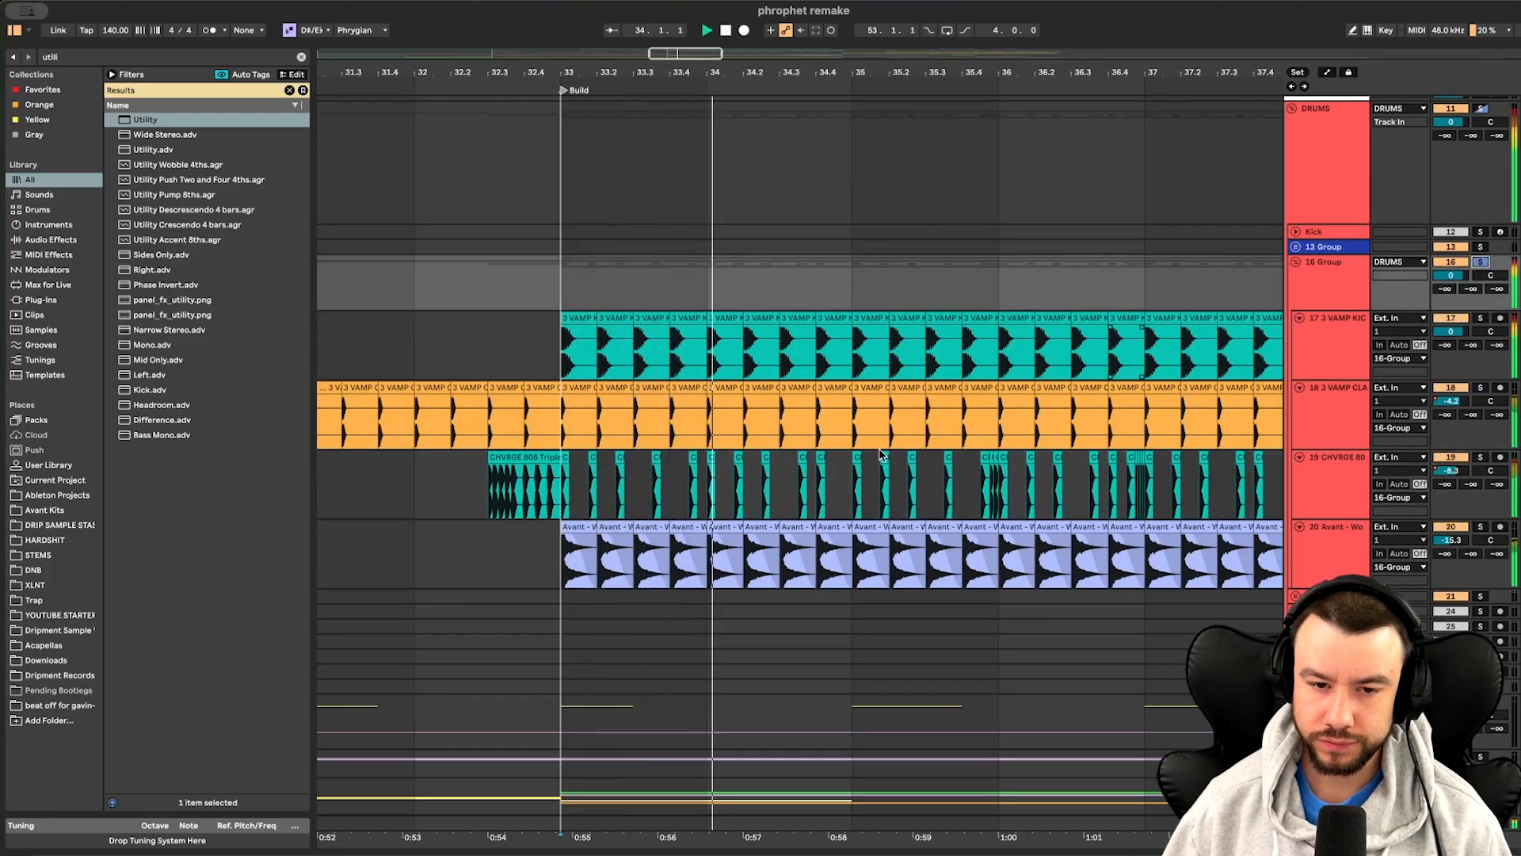
scroll(827, 491, "up", 2)
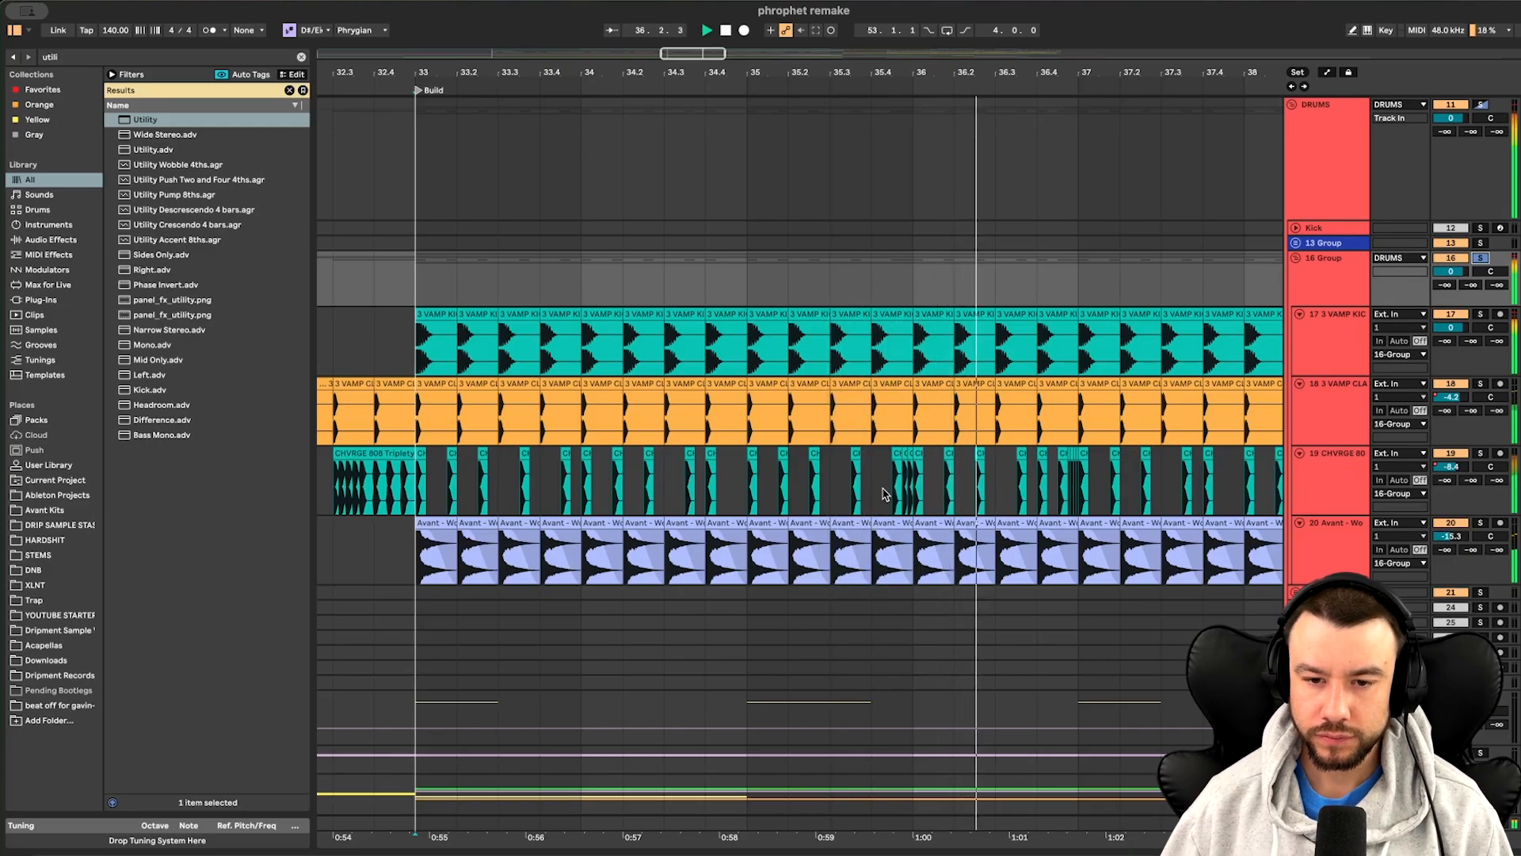
scroll(885, 494, "right", 3)
scroll(885, 494, "up", 1)
scroll(886, 496, "down", 2)
scroll(888, 497, "right", 1)
scroll(1007, 504, "down", 3)
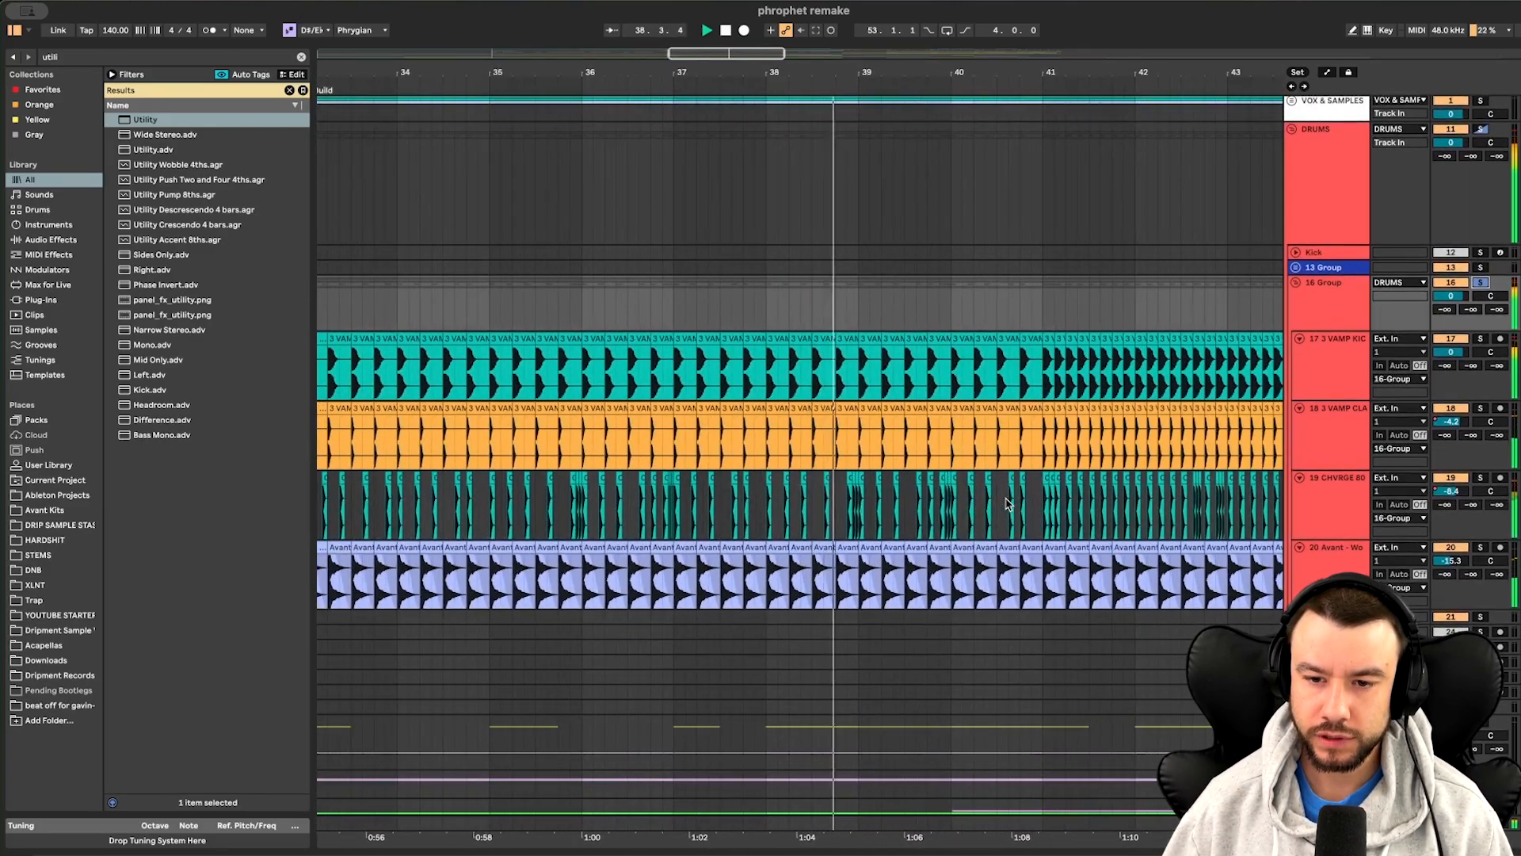
scroll(1007, 504, "down", 4)
scroll(976, 505, "right", 1)
scroll(907, 504, "up", 4)
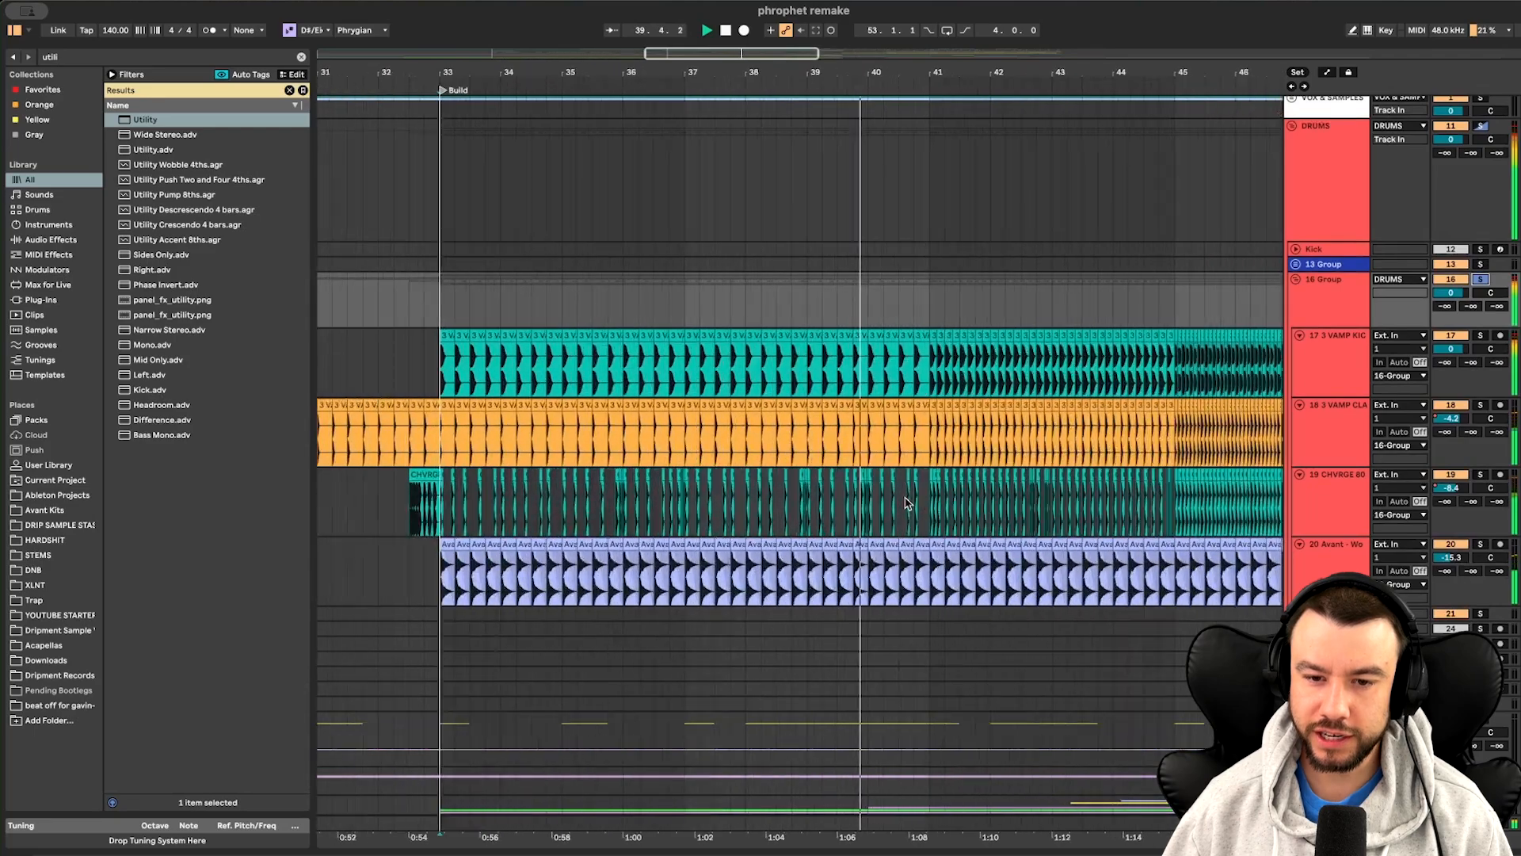
scroll(907, 504, "right", 2)
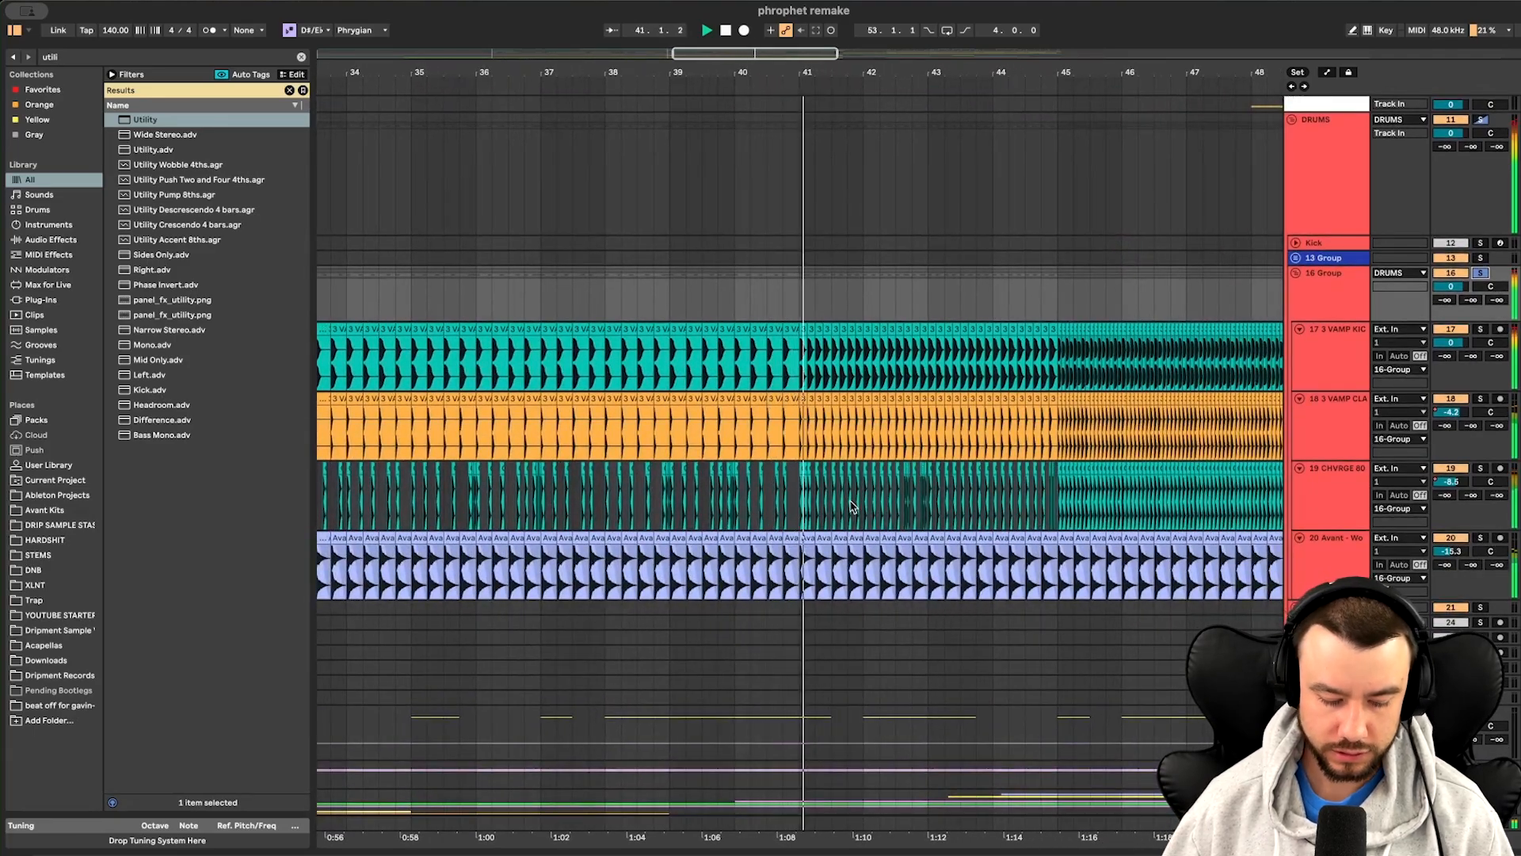
scroll(852, 507, "up", 3)
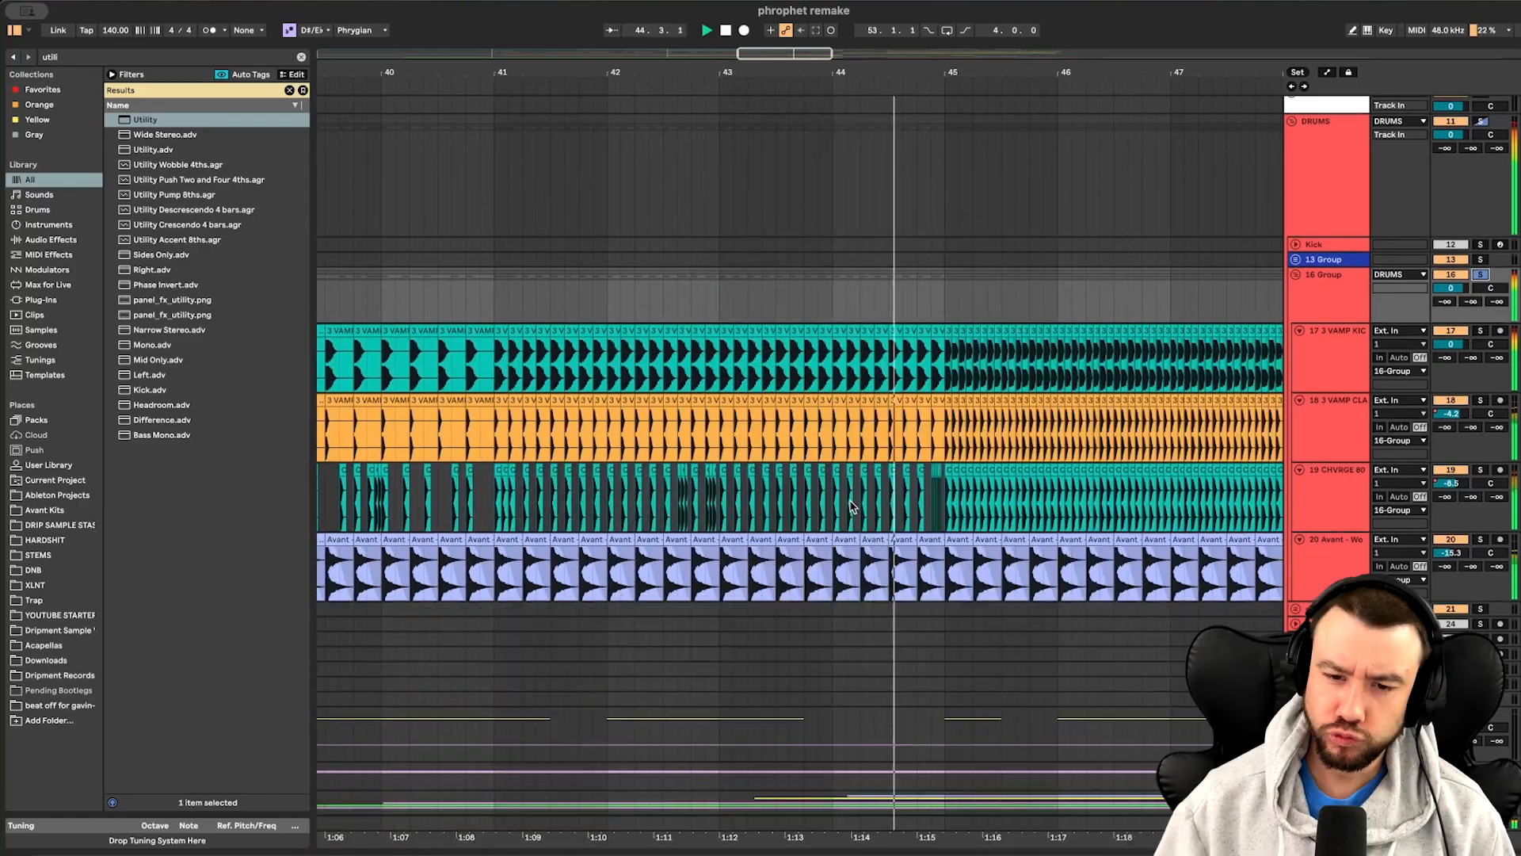
scroll(852, 507, "right", 3)
scroll(852, 507, "down", 3)
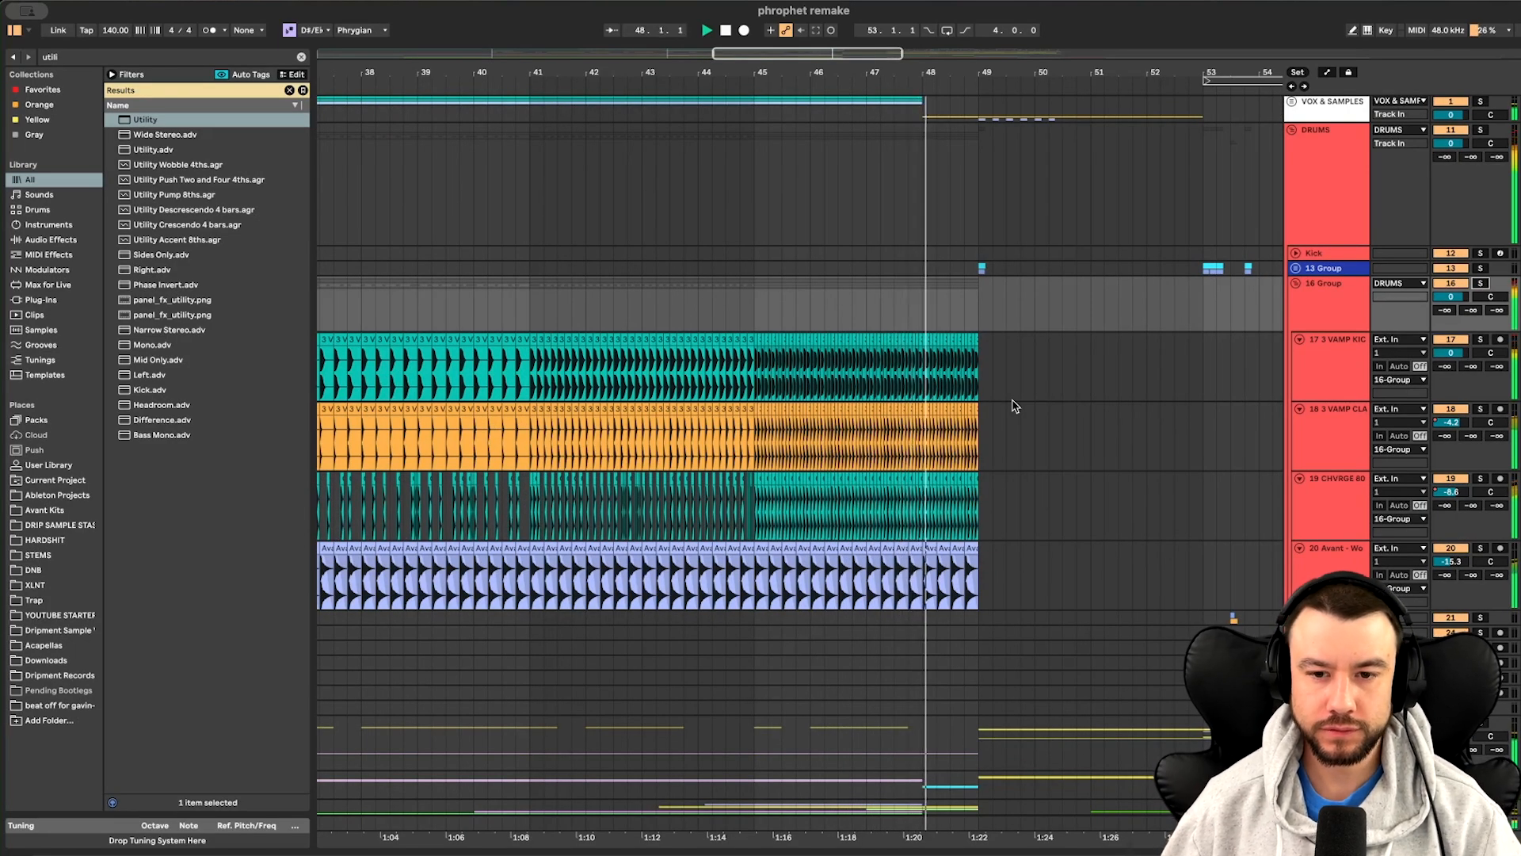
scroll(1016, 407, "right", 2)
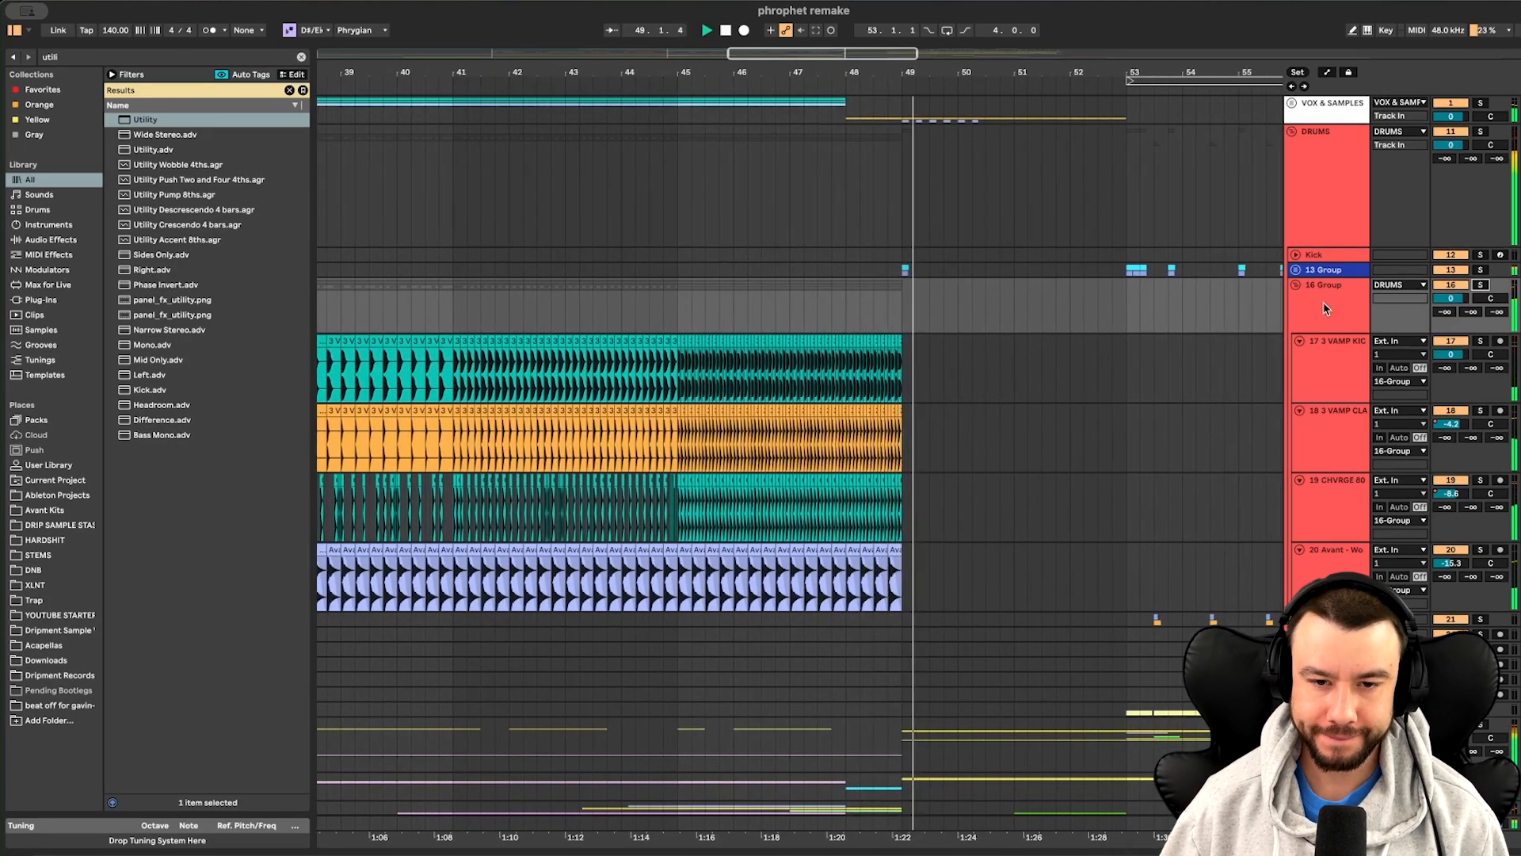
Open the 3 VAMP kick track's Auto Filter and show its filter frequency automation over the end of the build
double_click(1337, 363)
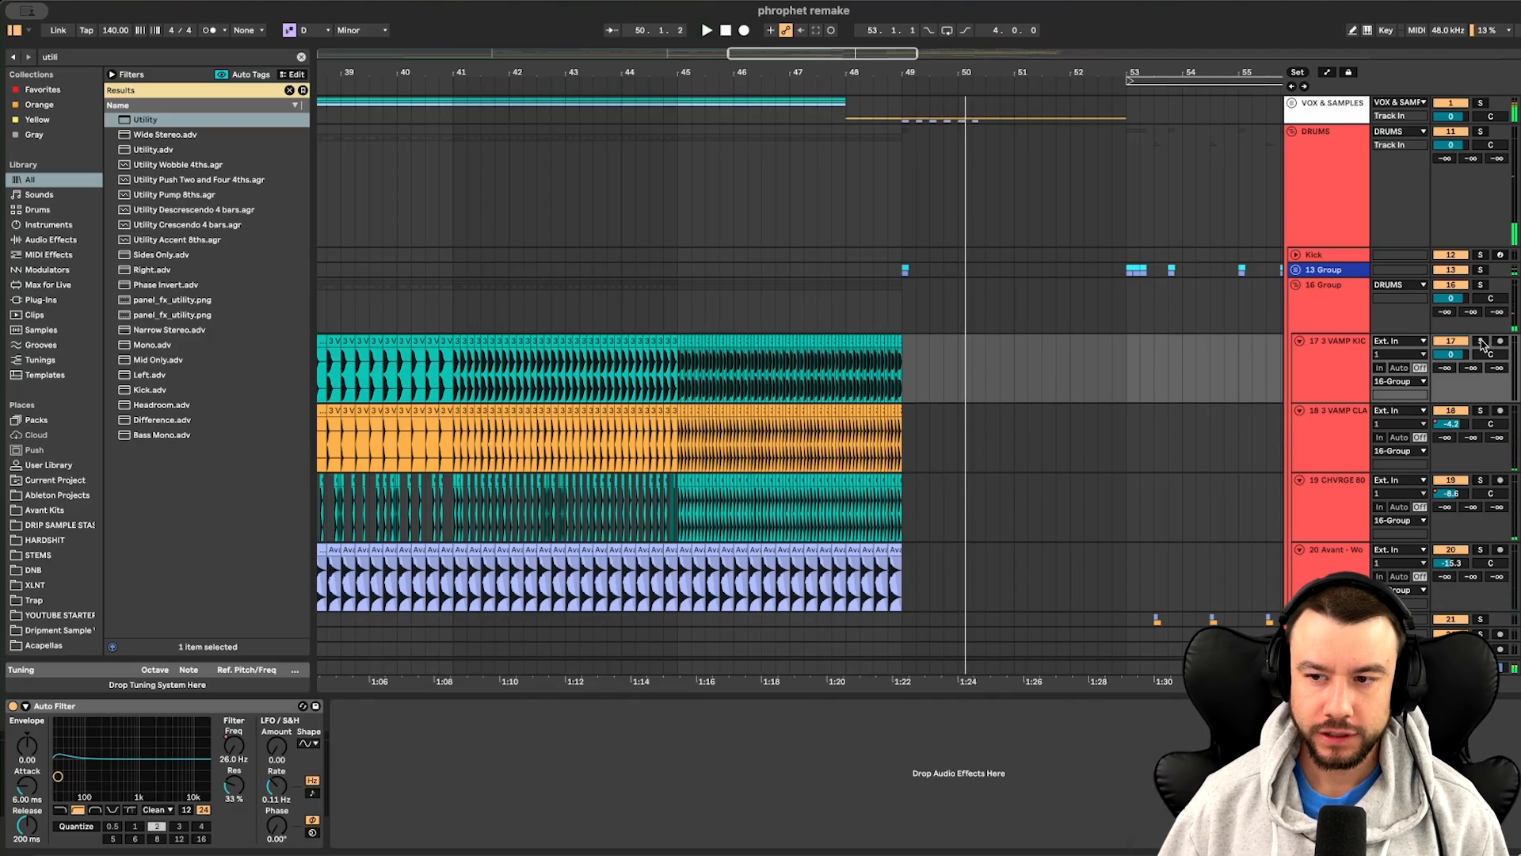
right_click(232, 757)
left_click(252, 618)
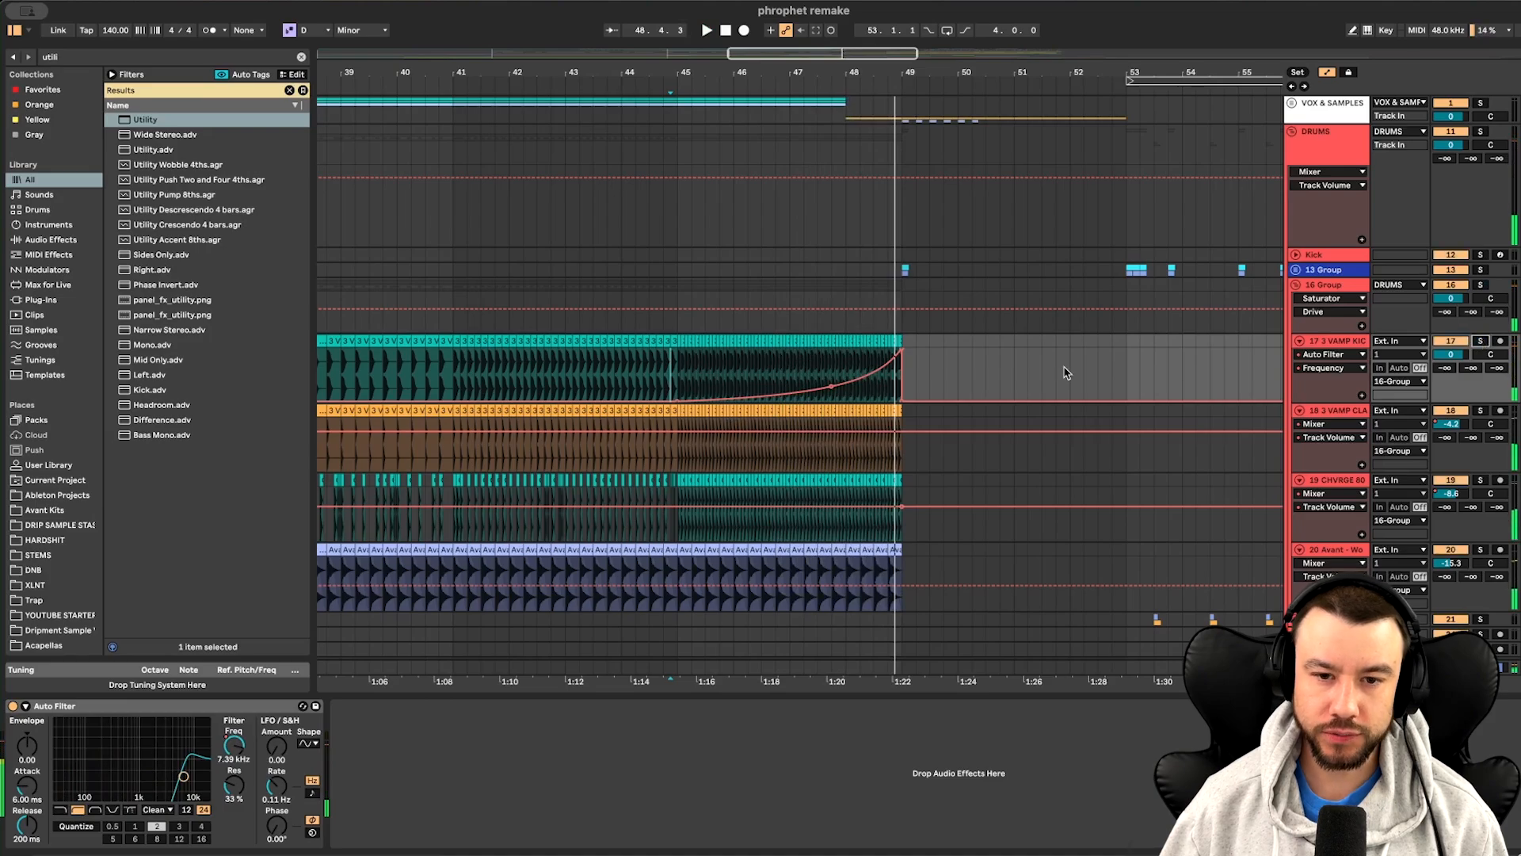
left_click(778, 695)
Unfold all track groups in the arrangement and bring up the MIDS tracks as playback runs past the build into the drop
scroll(783, 698, "down", 10)
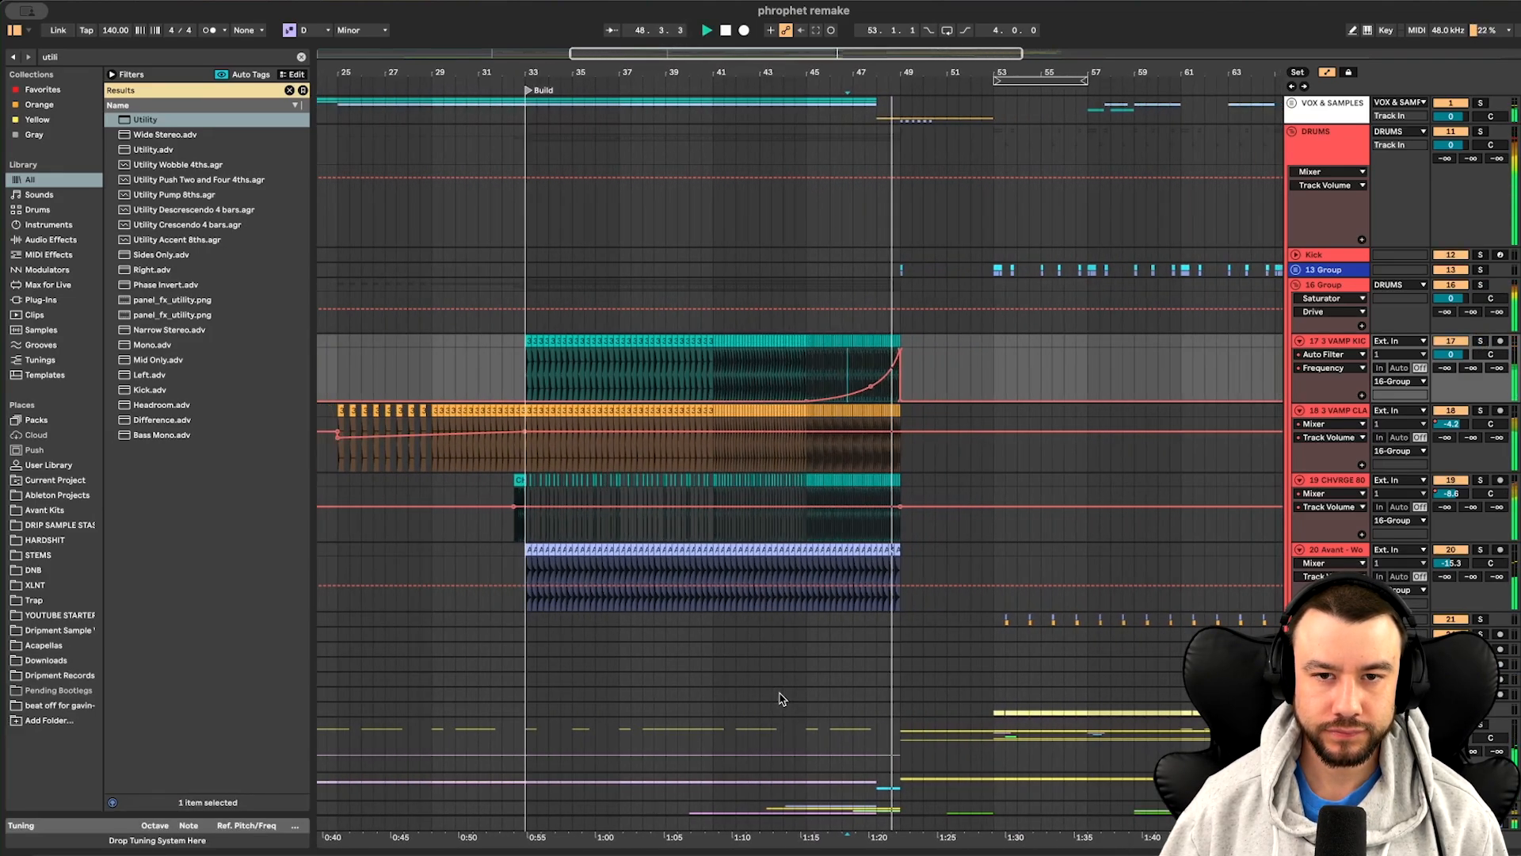
scroll(782, 699, "down", 3)
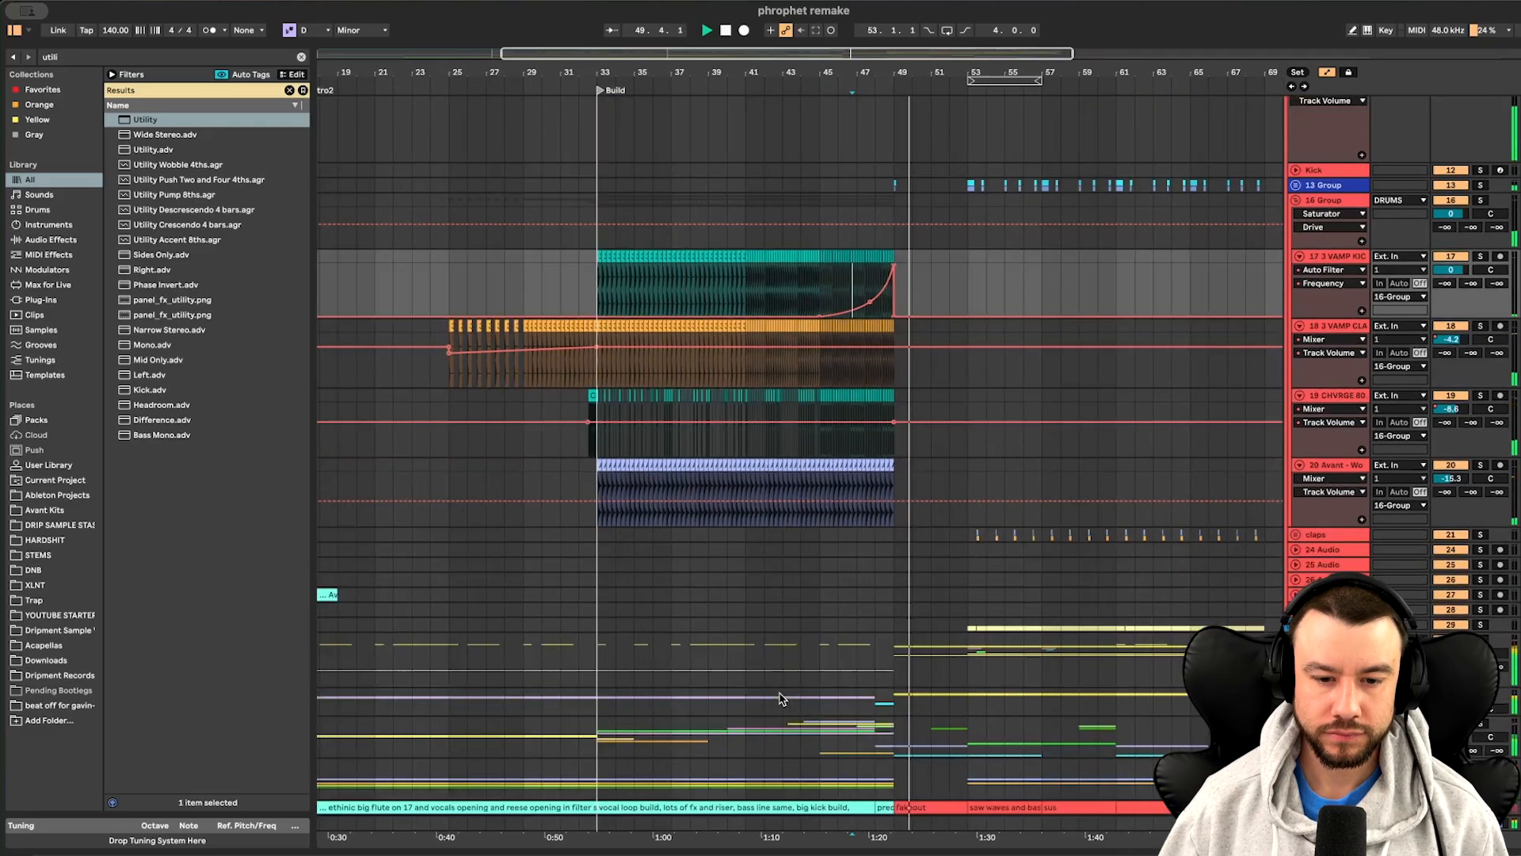
scroll(783, 698, "down", 6)
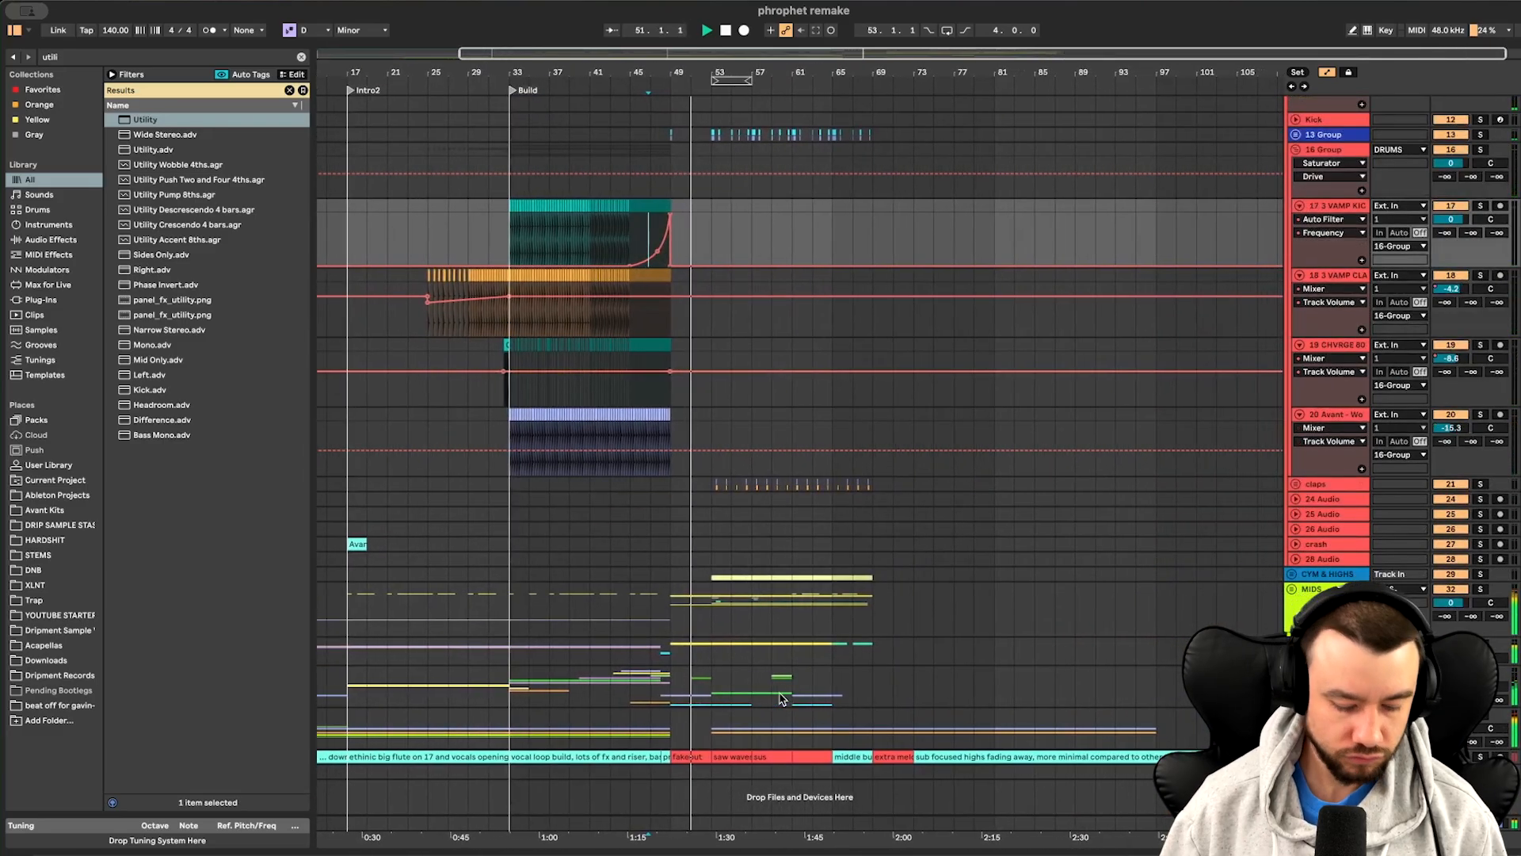
key("alt+u")
scroll(782, 698, "down", 15)
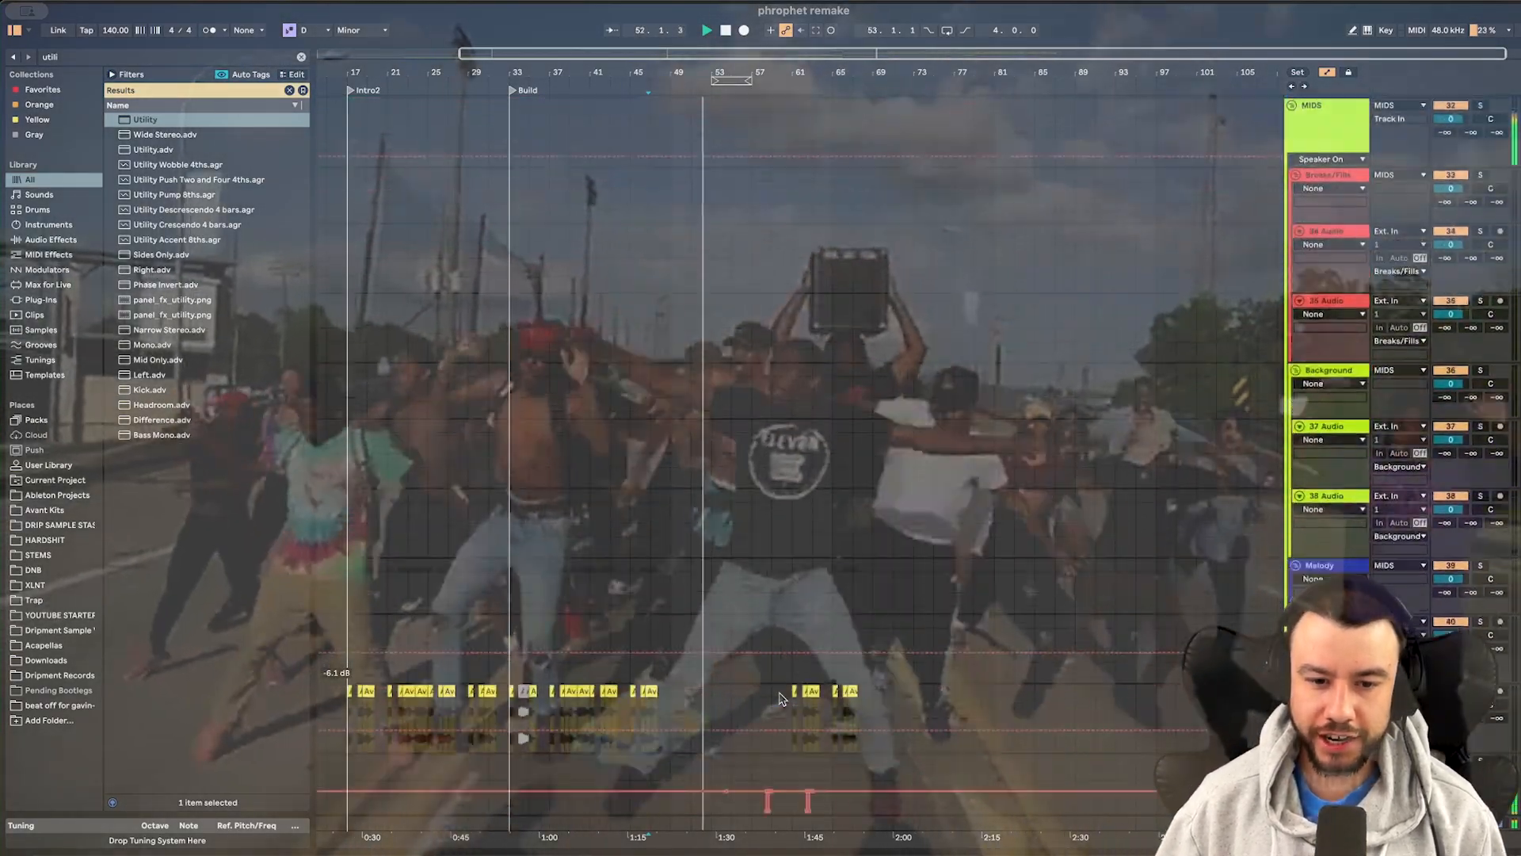
Examine the clips and automation of the flute, main bass, audio basses and supp layers tracks while the drop plays to its end
scroll(780, 697, "up", 1)
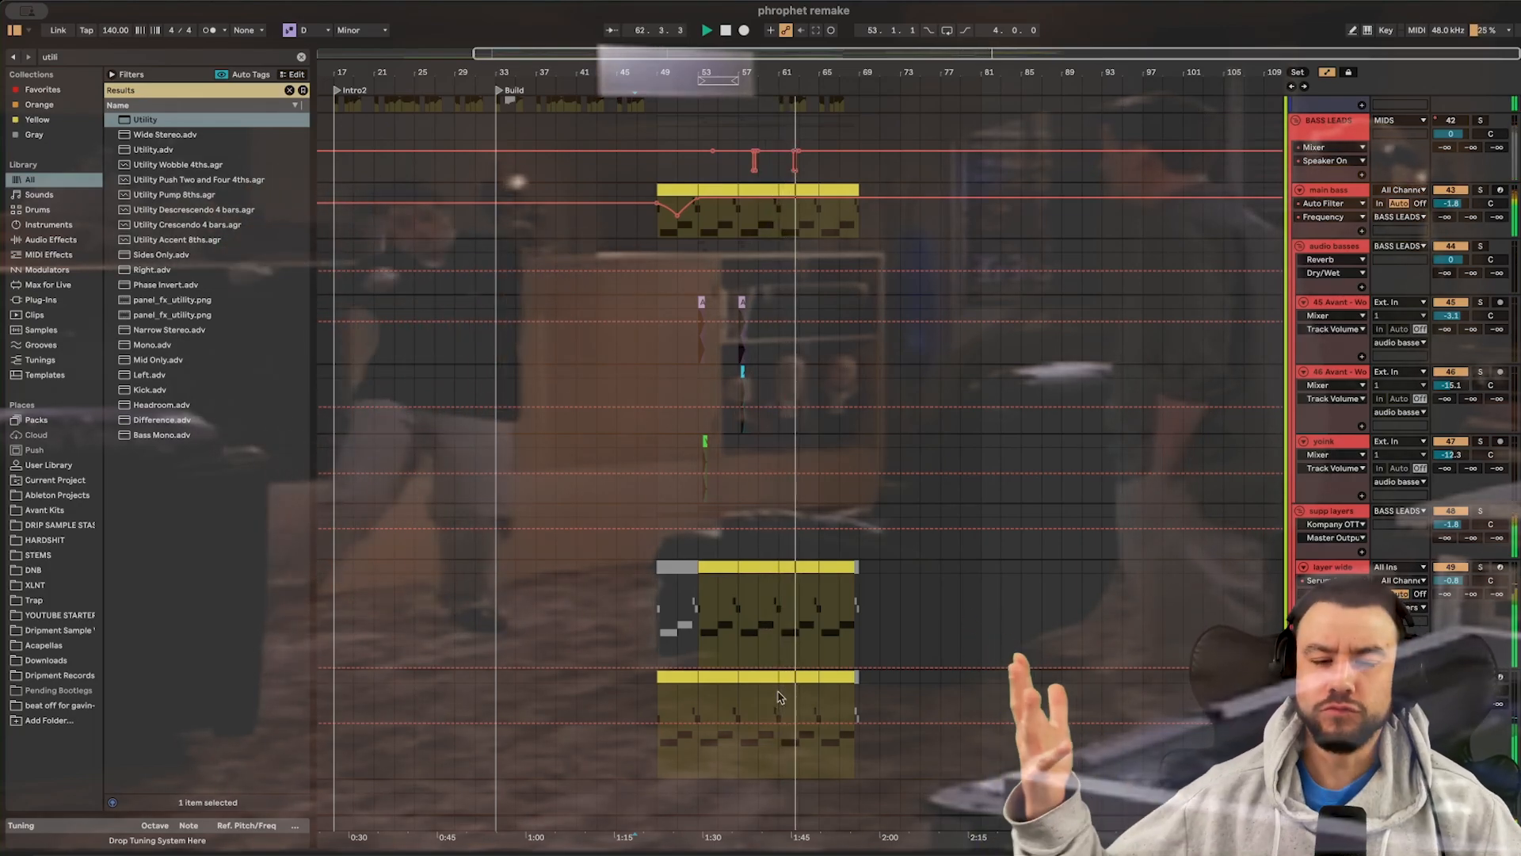
scroll(781, 697, "right", 1)
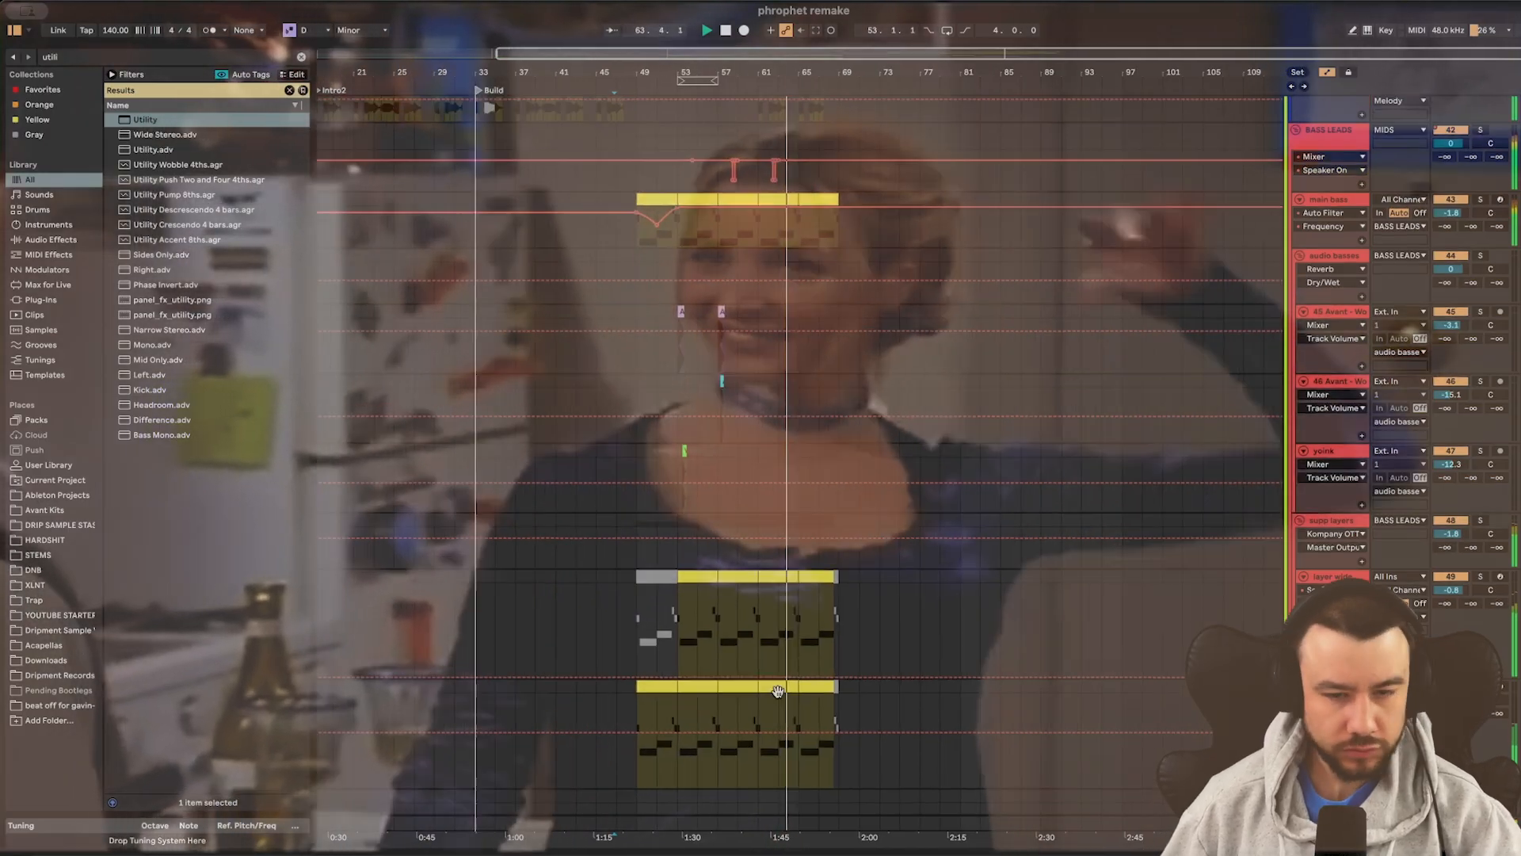
scroll(780, 697, "right", 1)
scroll(780, 697, "up", 5)
scroll(754, 581, "up", 4)
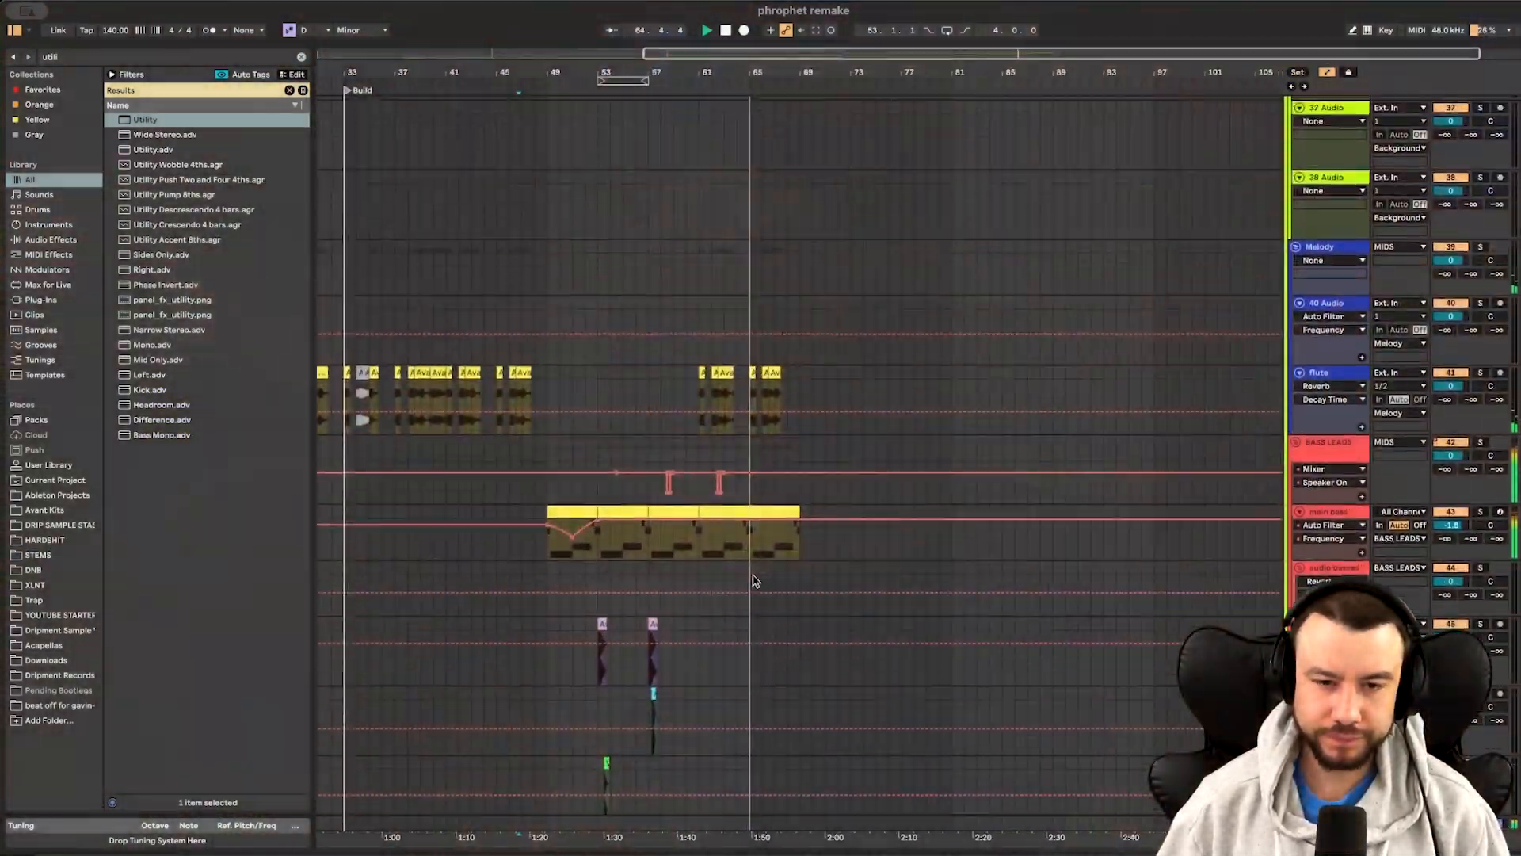
scroll(755, 581, "up", 4)
scroll(767, 645, "up", 3)
scroll(771, 652, "down", 3)
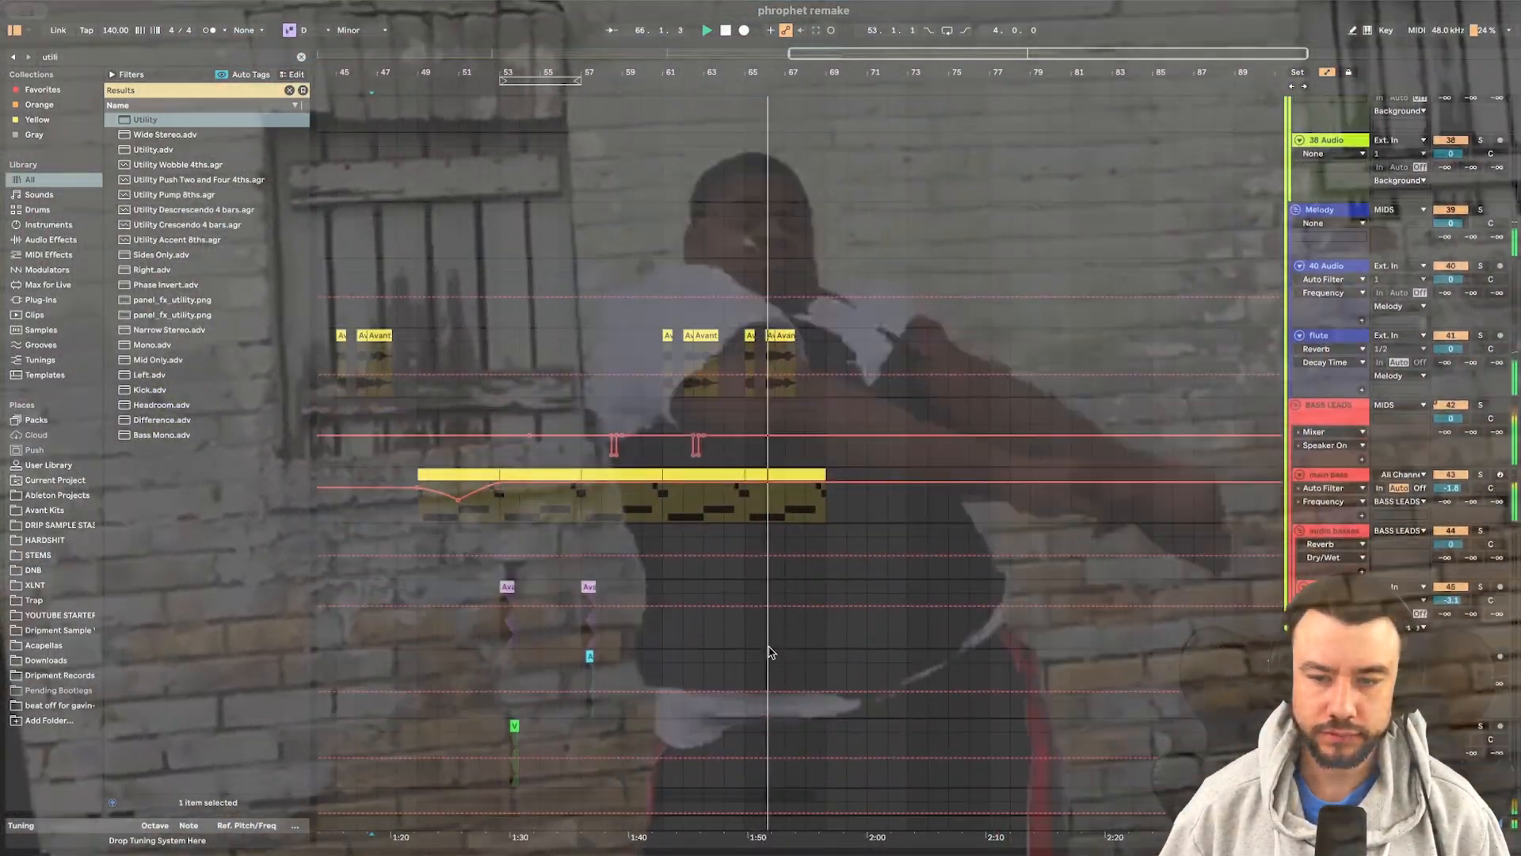
scroll(771, 652, "down", 3)
scroll(757, 587, "up", 2)
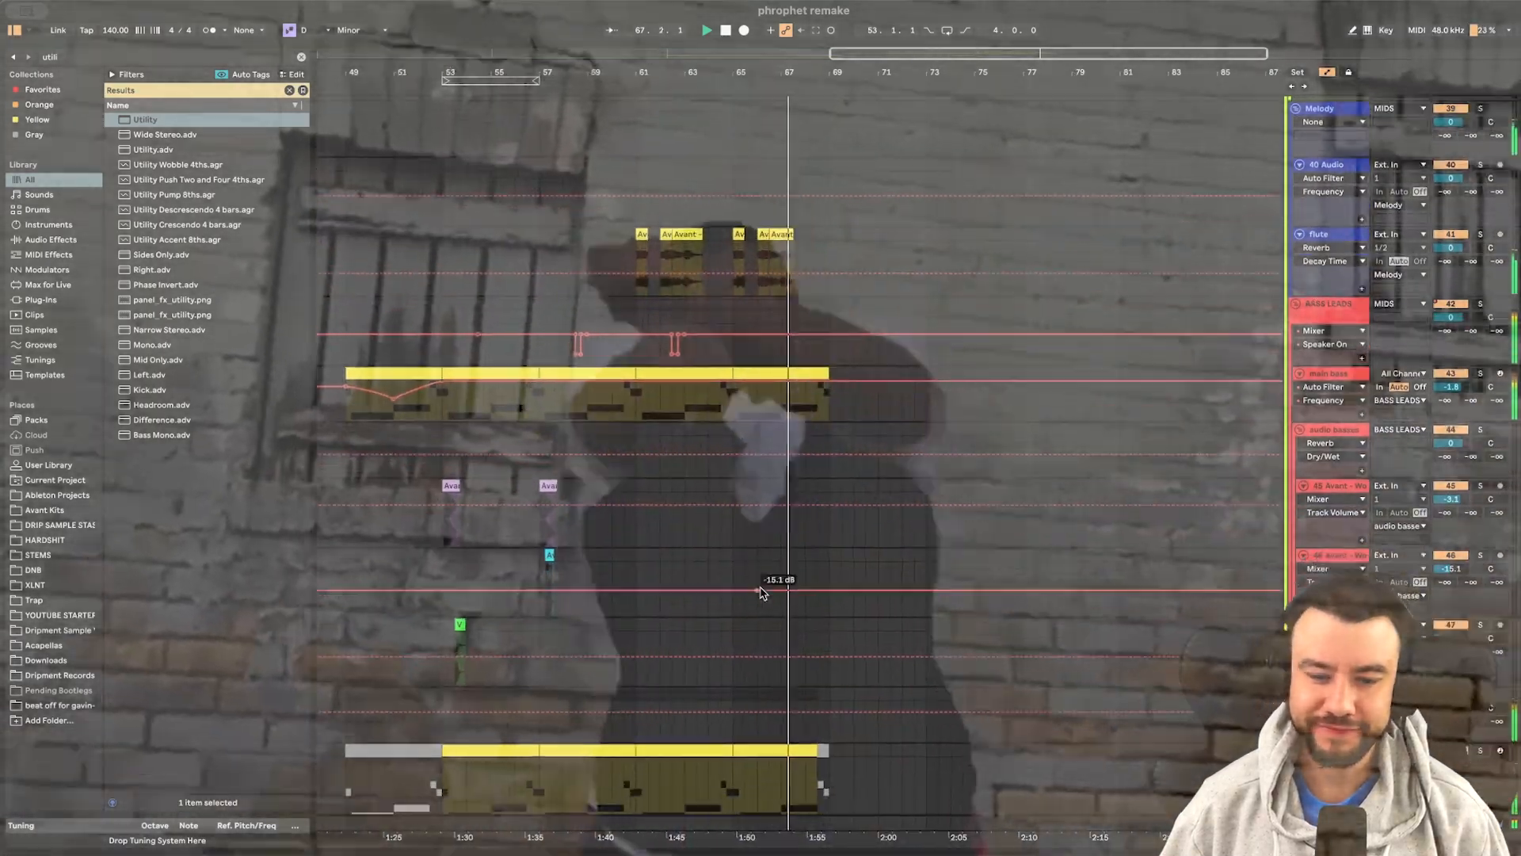
scroll(762, 591, "down", 5)
scroll(762, 586, "down", 3)
scroll(763, 593, "up", 3)
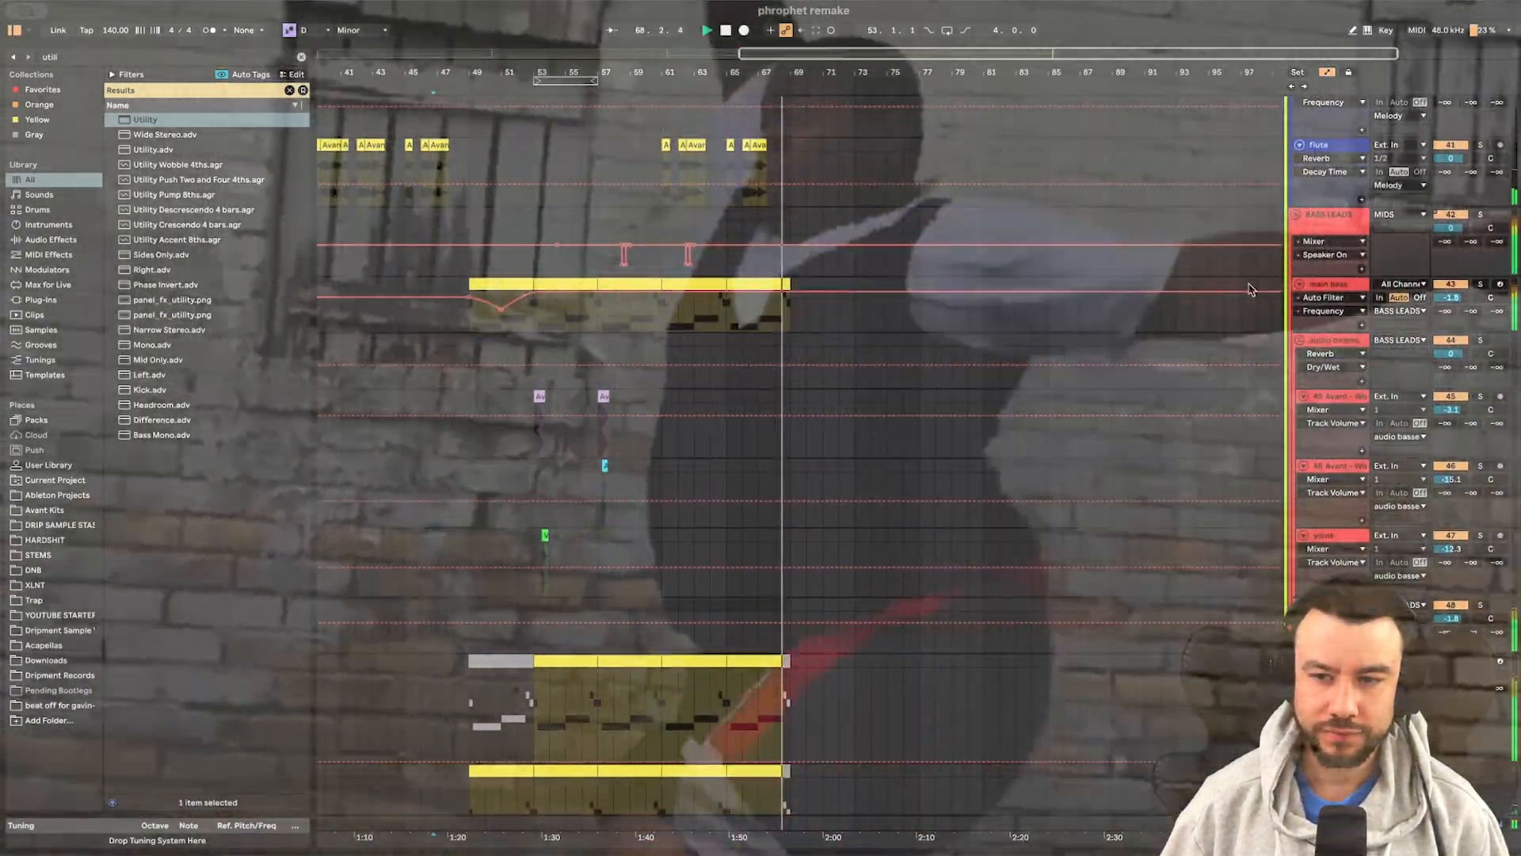
scroll(632, 440, "up", 4)
scroll(631, 441, "down", 4)
scroll(631, 440, "right", 3)
scroll(631, 440, "up", 2)
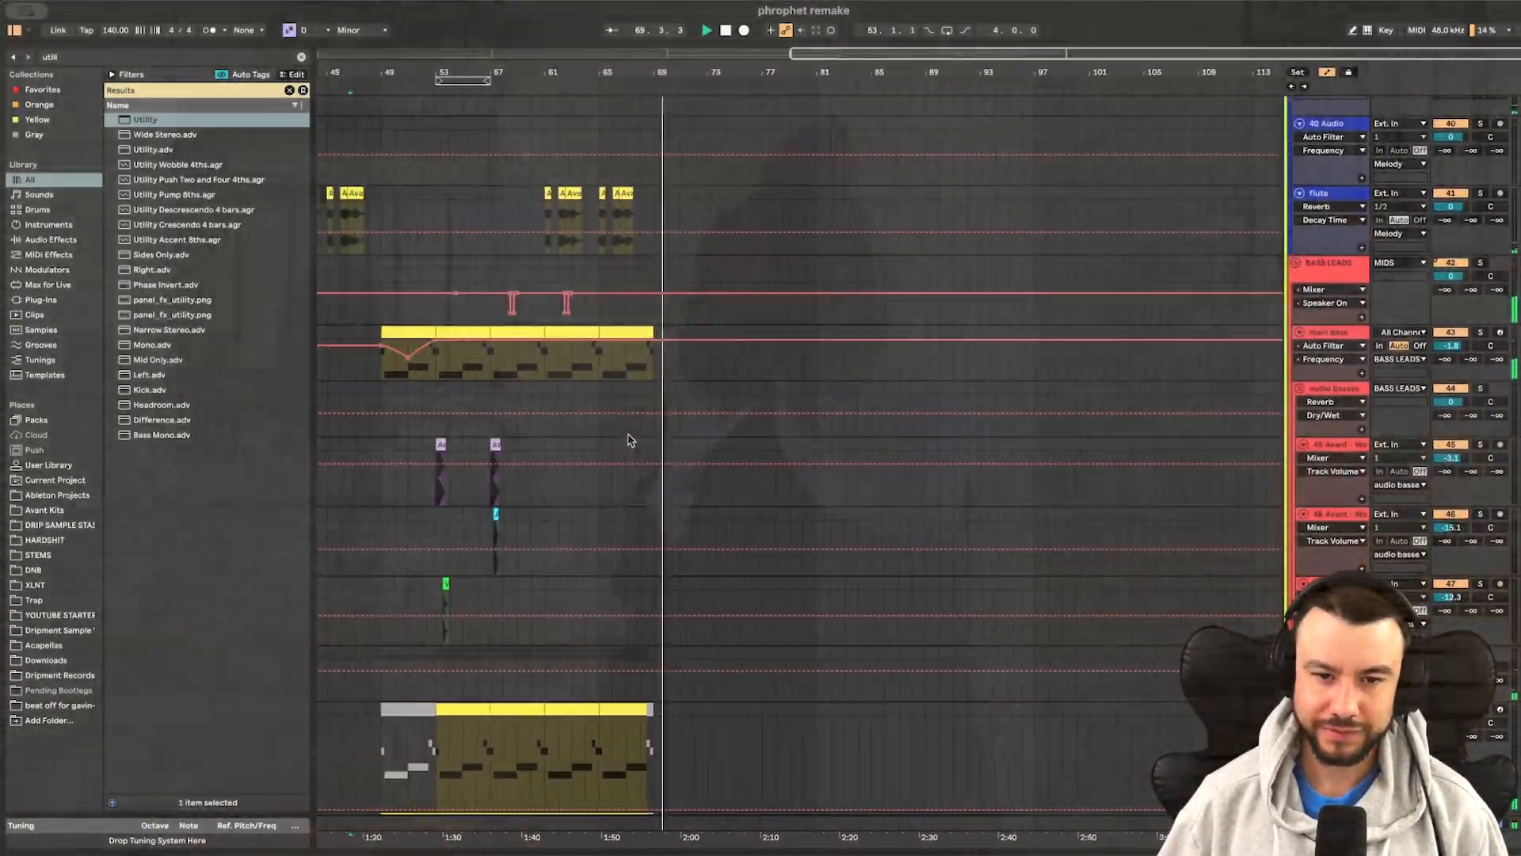
scroll(630, 440, "down", 3)
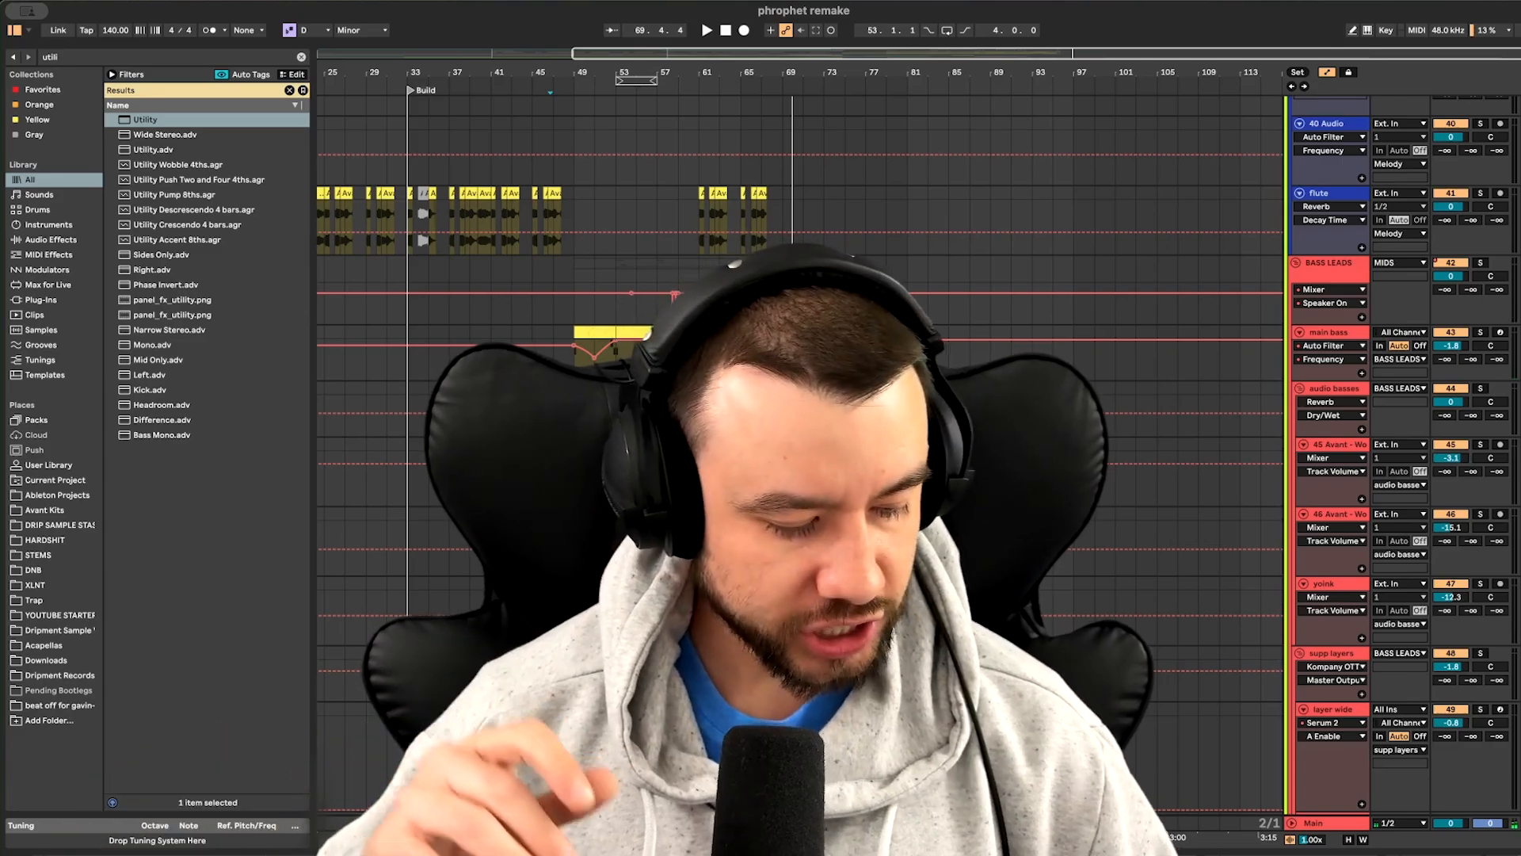